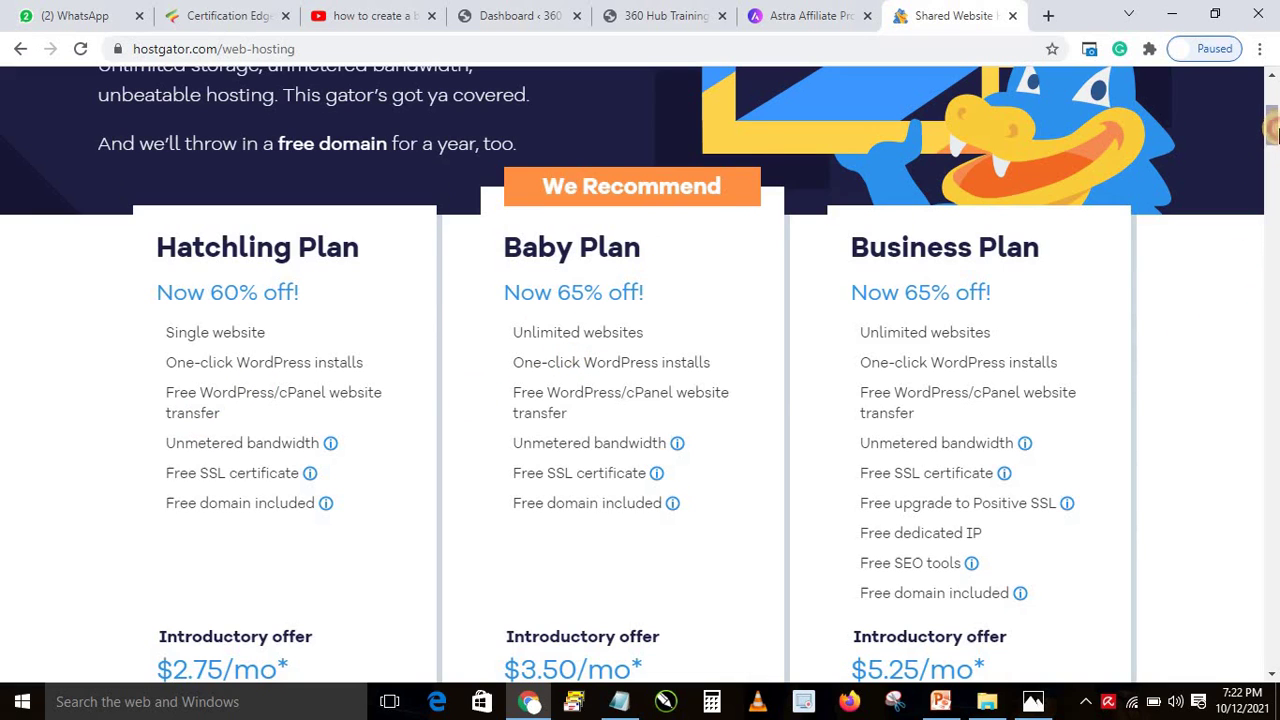
Start the purchase of the Hatchling Plan from the shared hosting plan comparison.
scroll(400, 416, "down", 2)
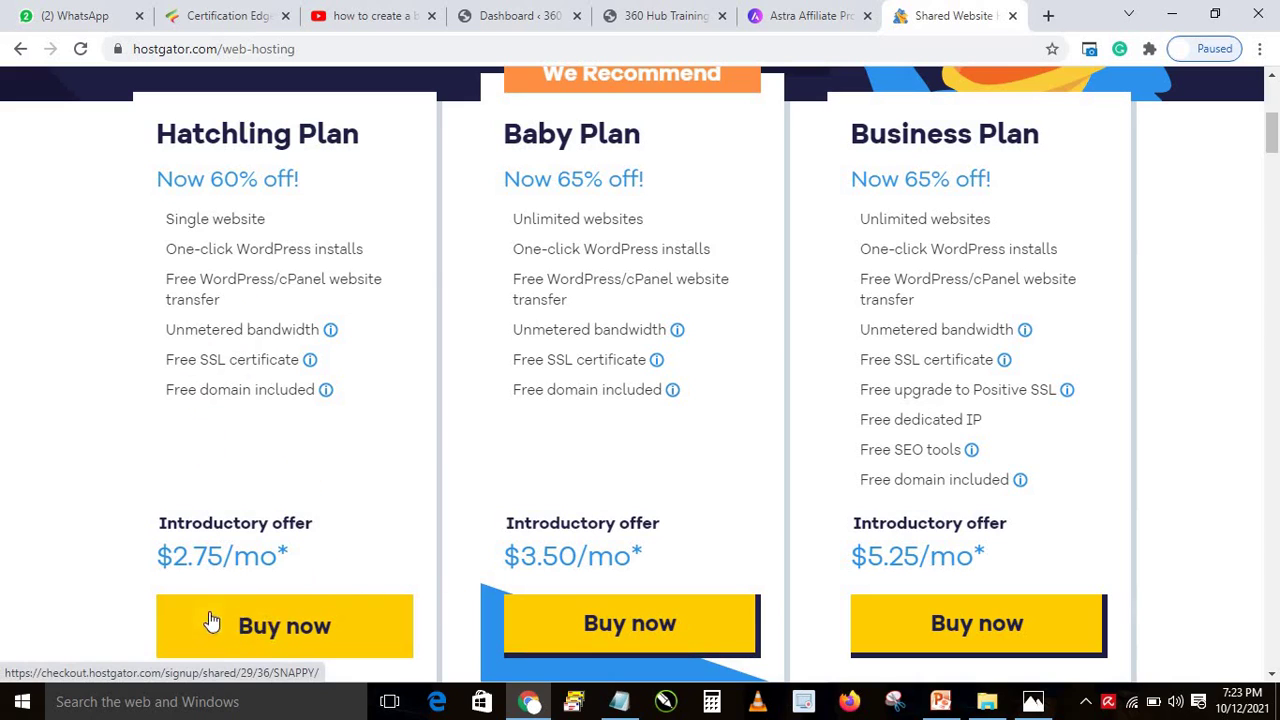
left_click(276, 633)
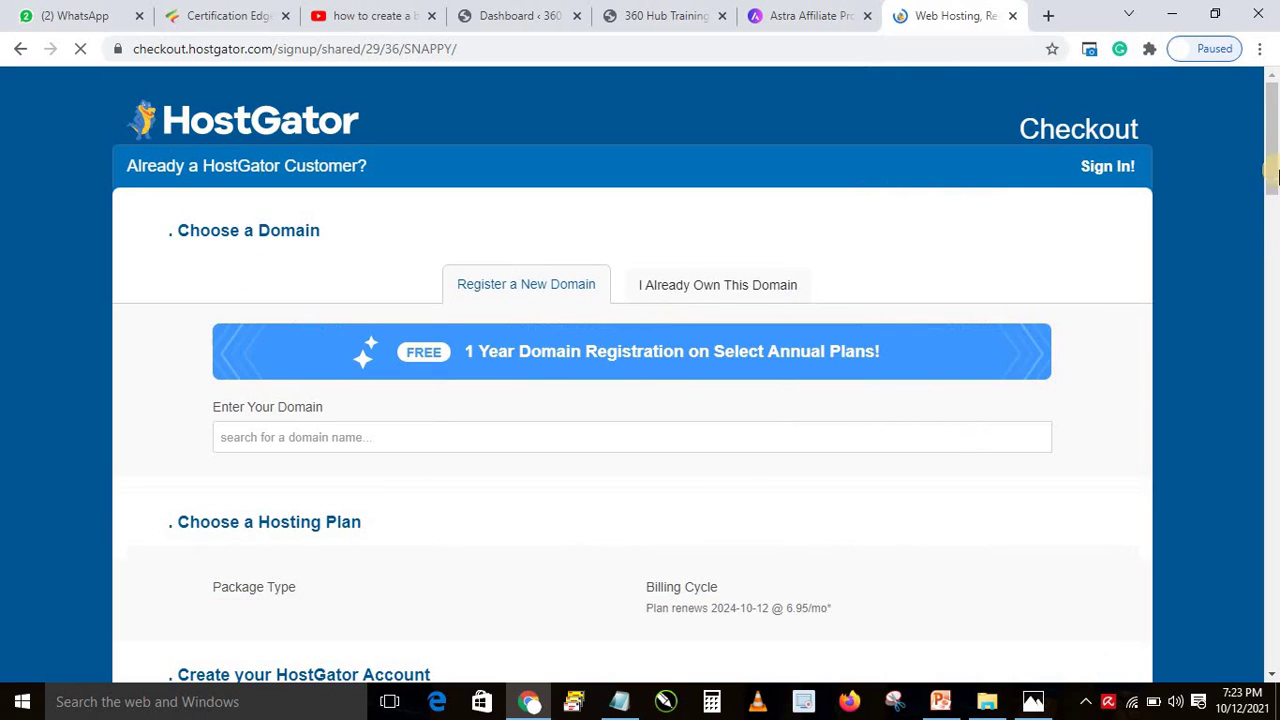
left_click_drag(1276, 137, 1275, 145)
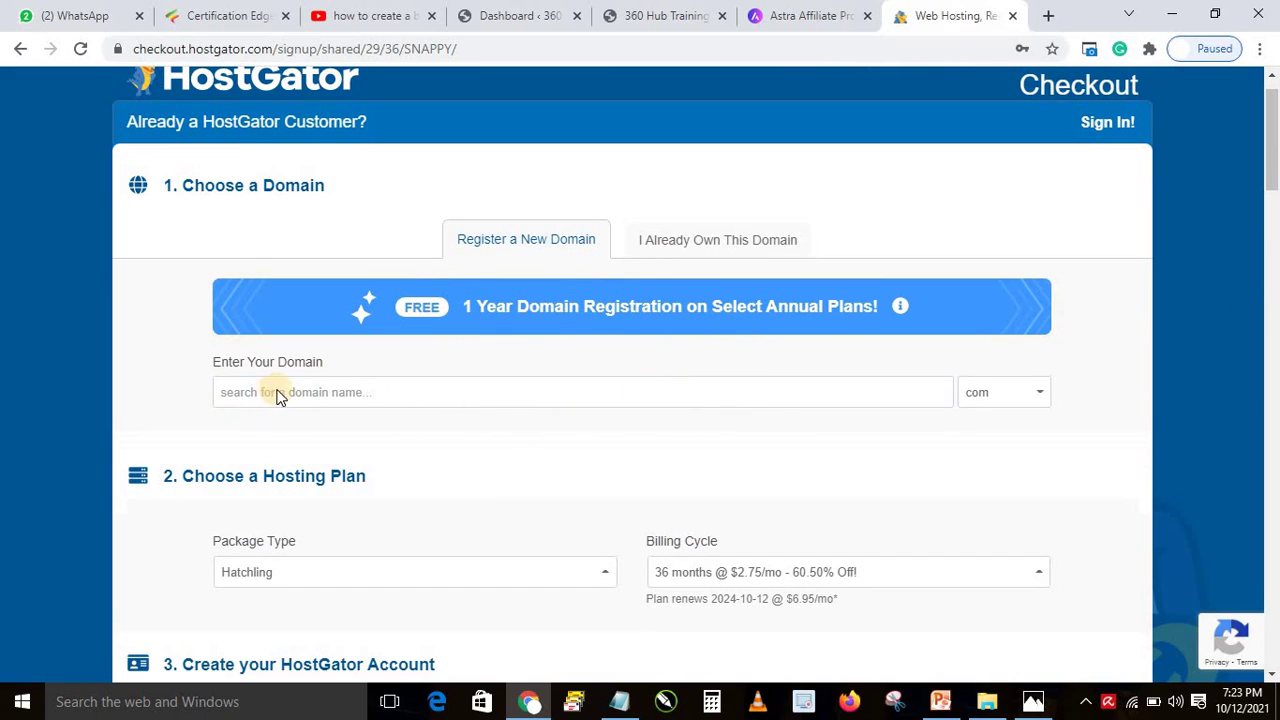
Check whether the new domain businesdeal.com can be registered and look through the other domain extensions offered.
left_click(345, 391)
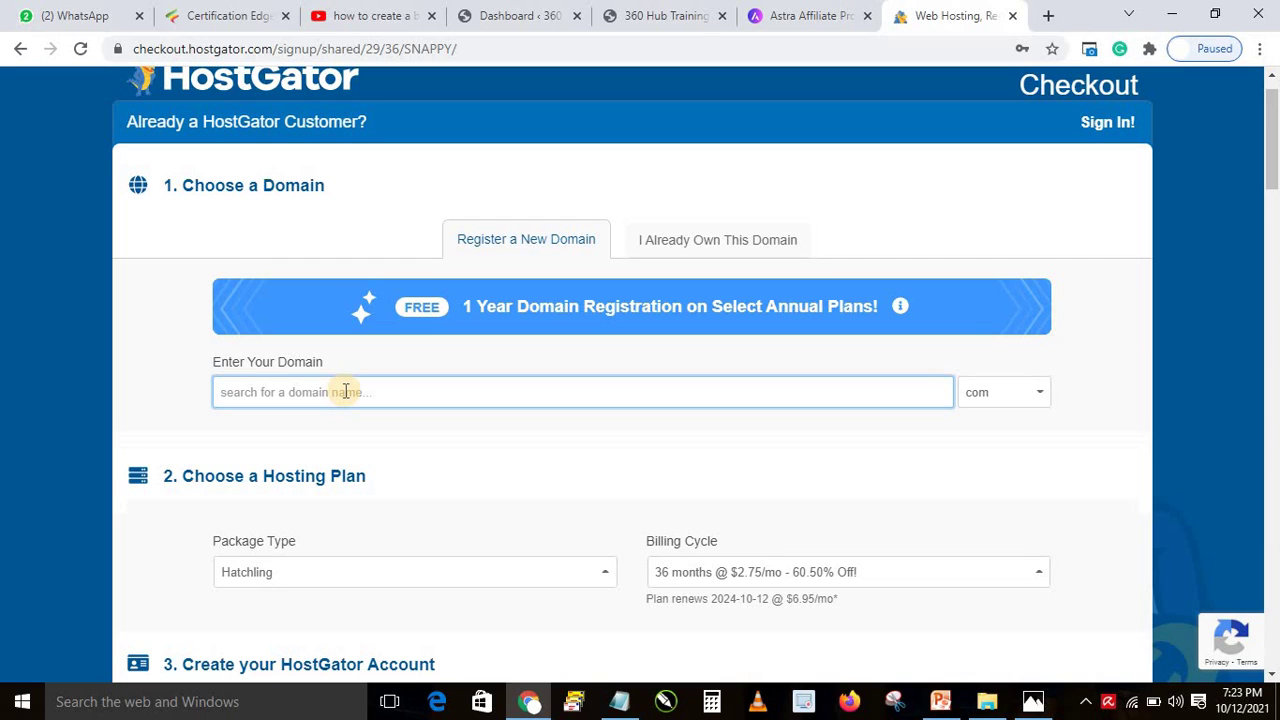
type("busines")
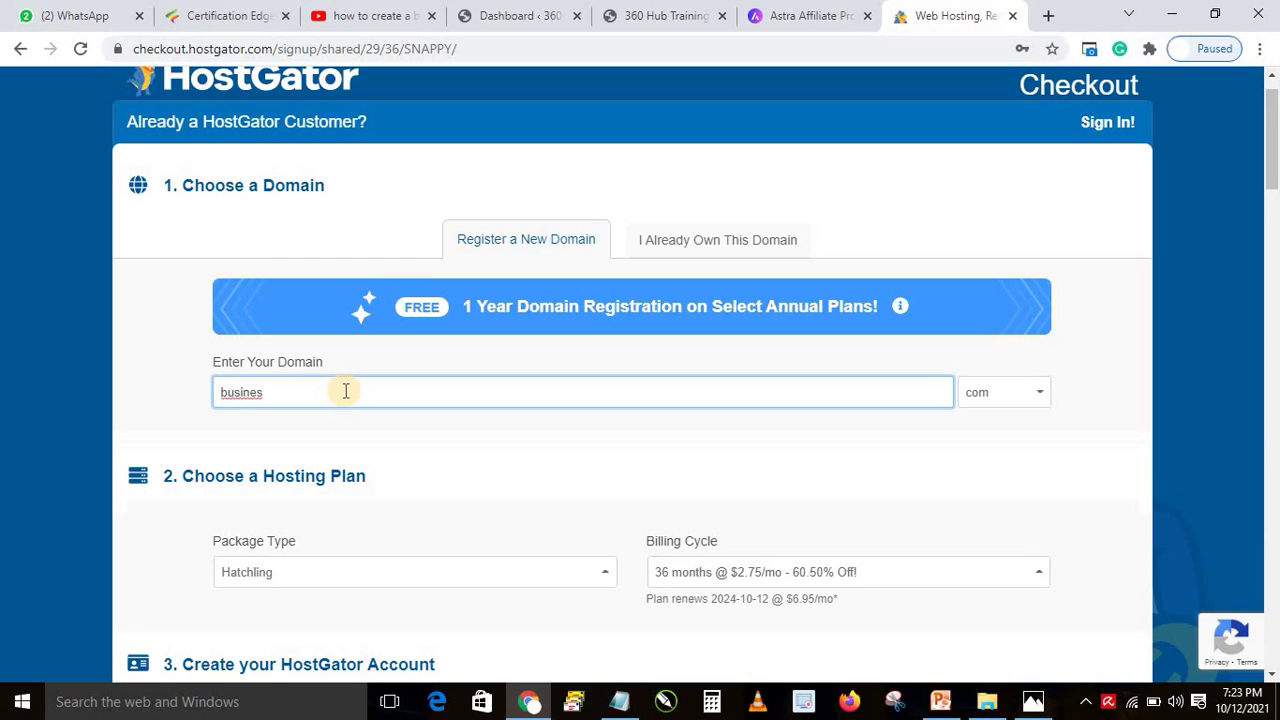
type("deal")
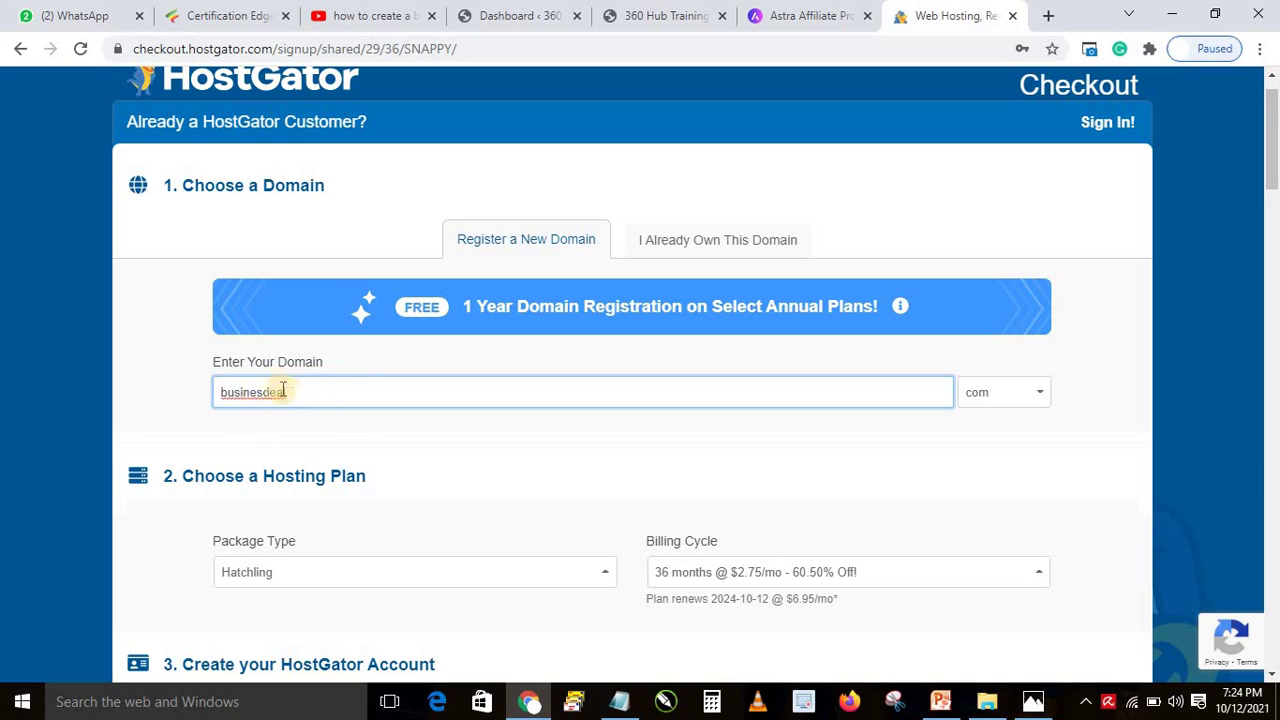
left_click(163, 390)
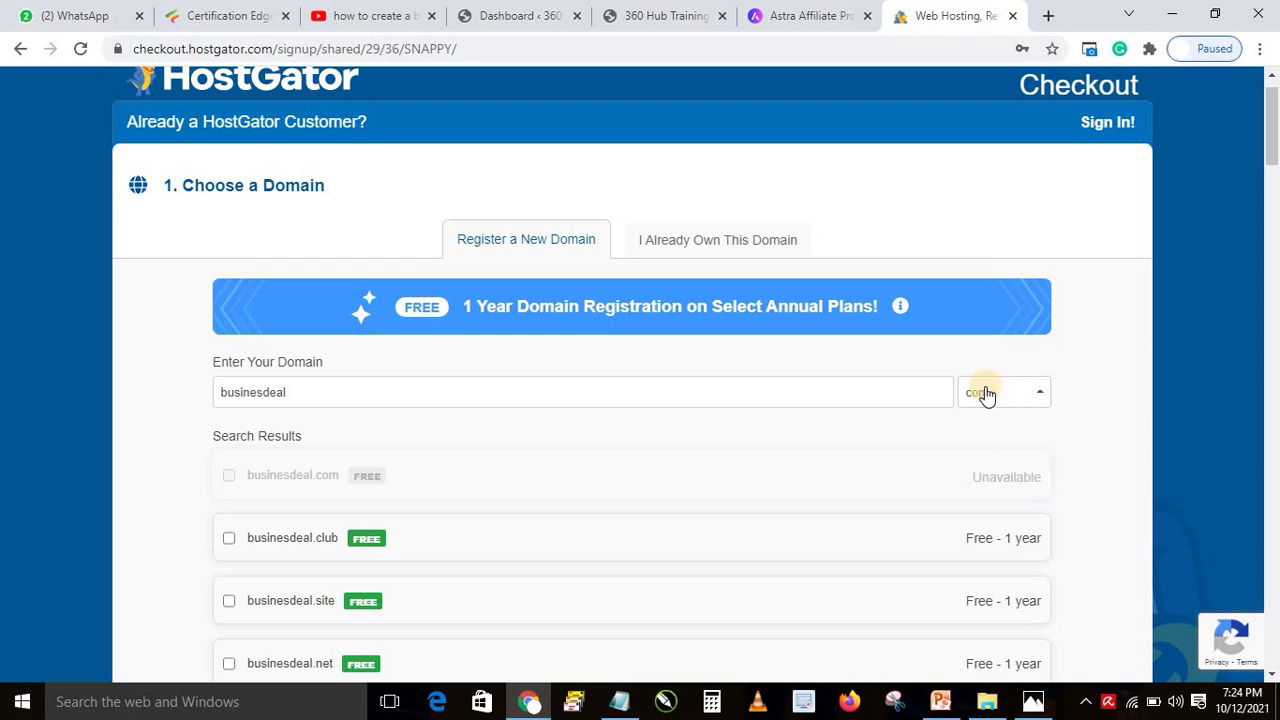
left_click(1026, 392)
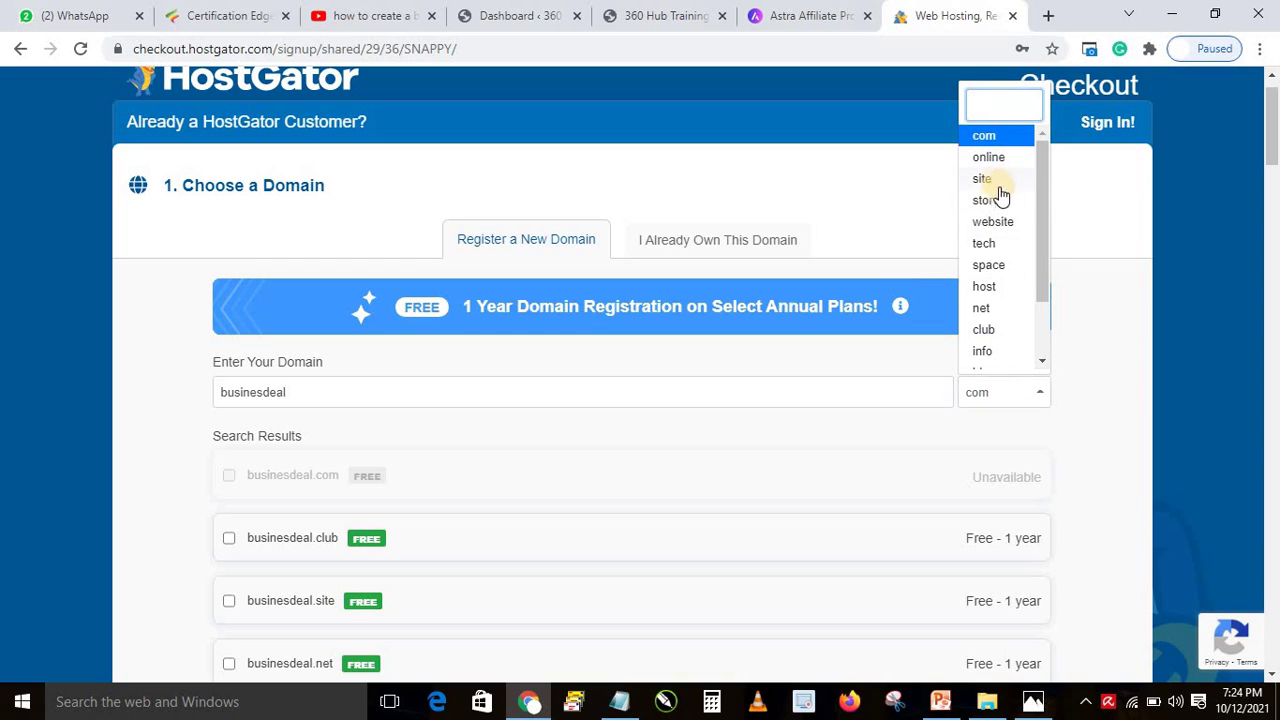
left_click(1083, 391)
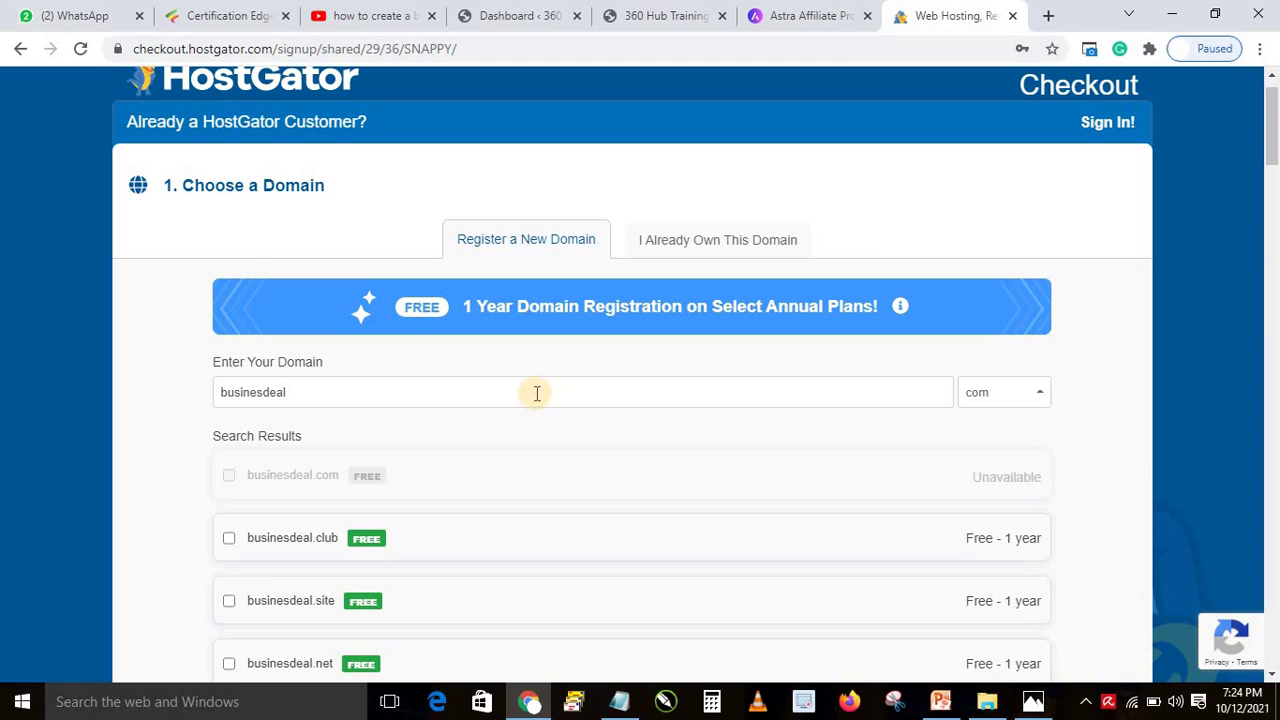
Replace the domain search name with timcomebig, keeping the com extension, and run the availability search.
double_click(313, 392)
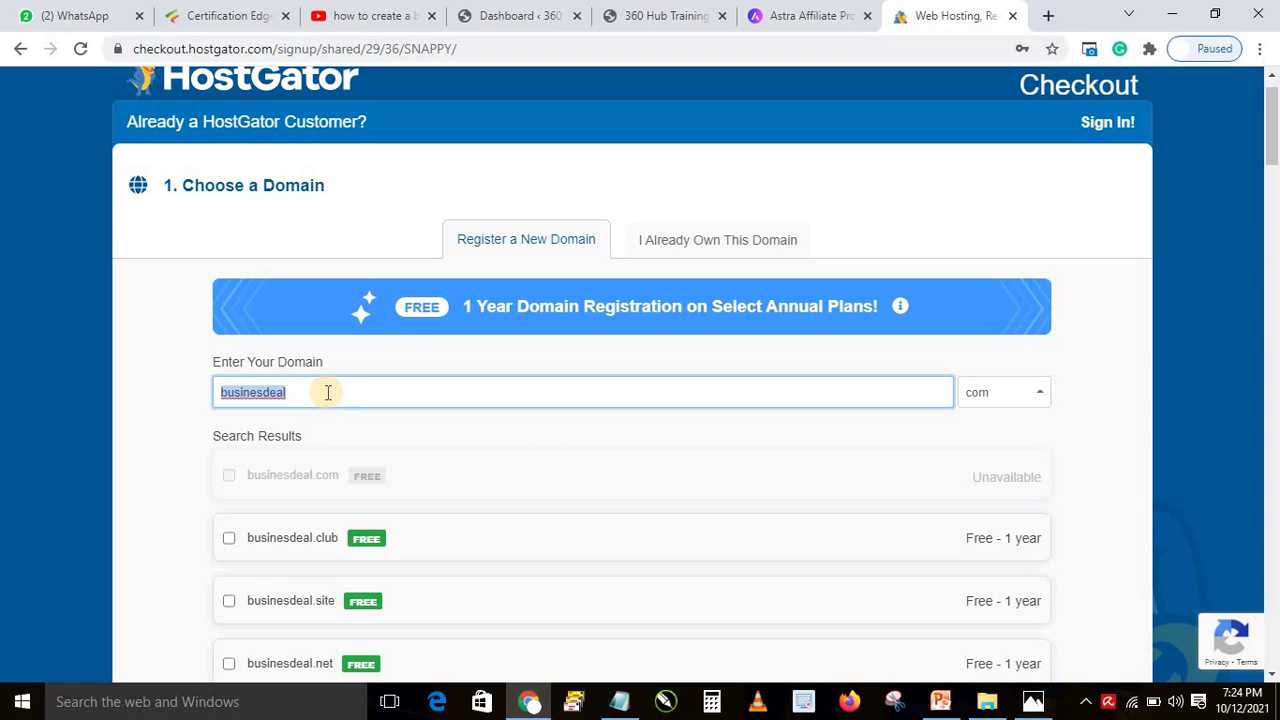
type("ti")
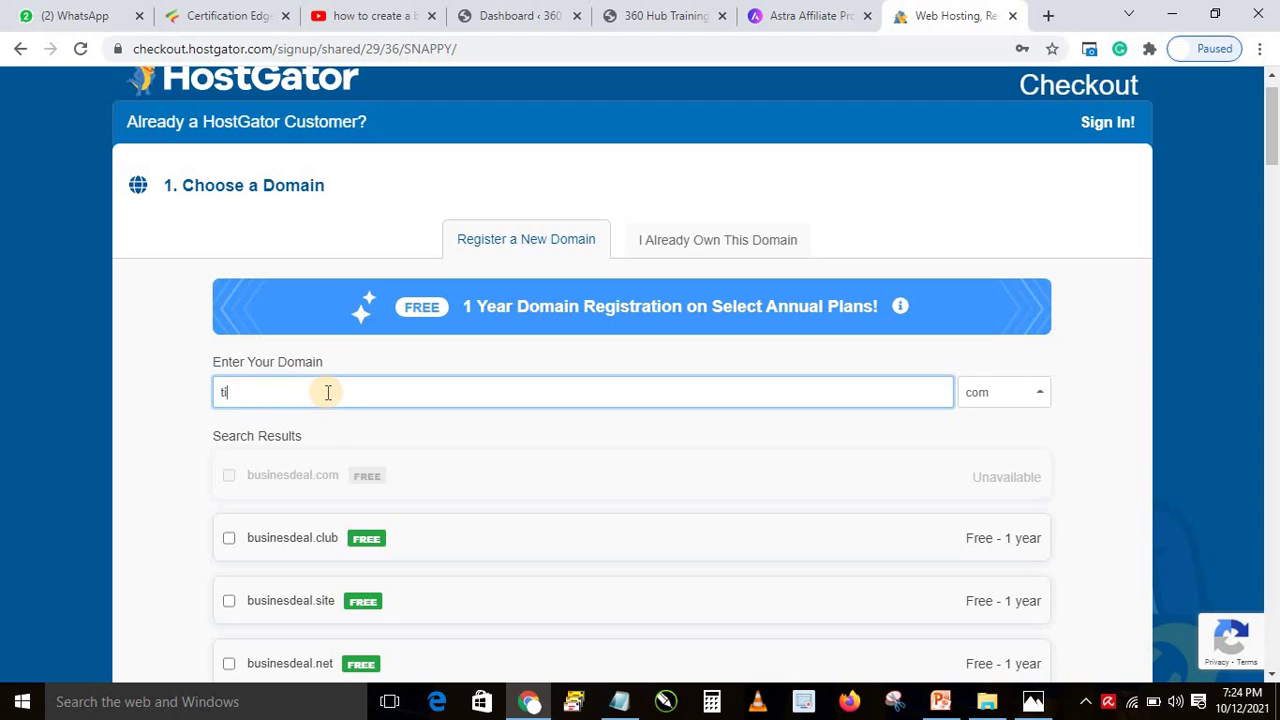
type("mcomelbig")
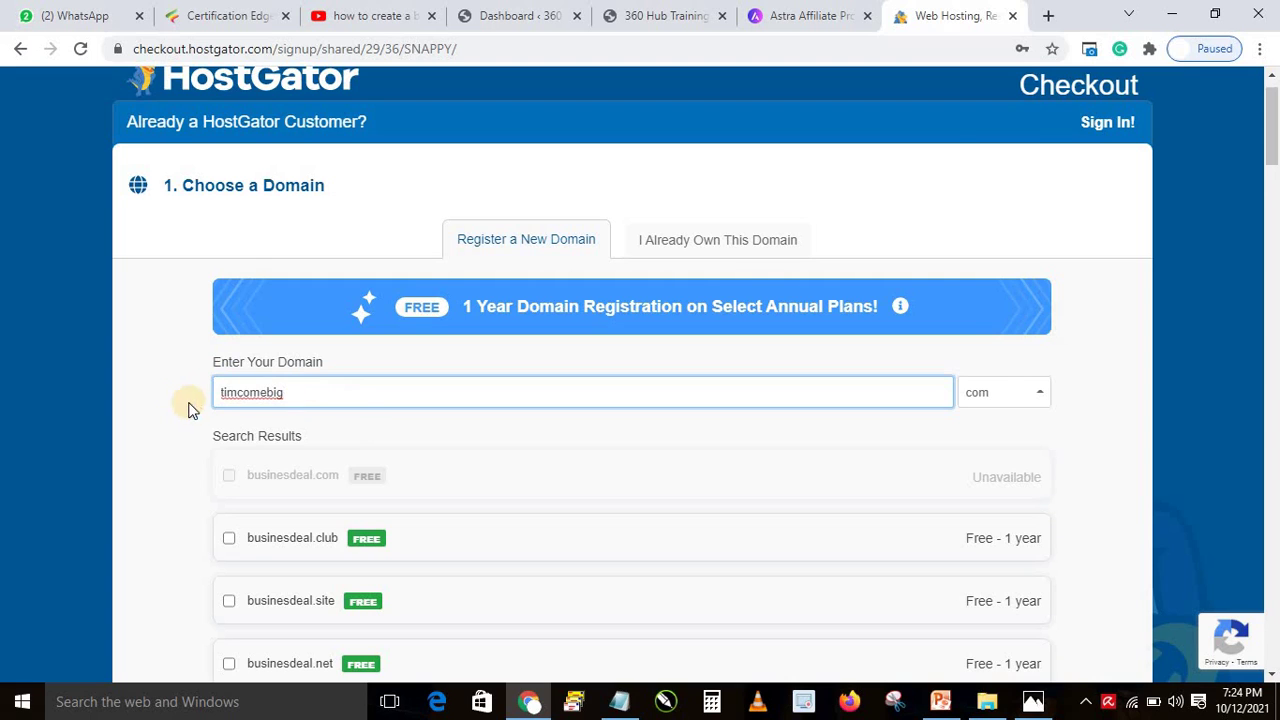
left_click(177, 398)
left_click(176, 399)
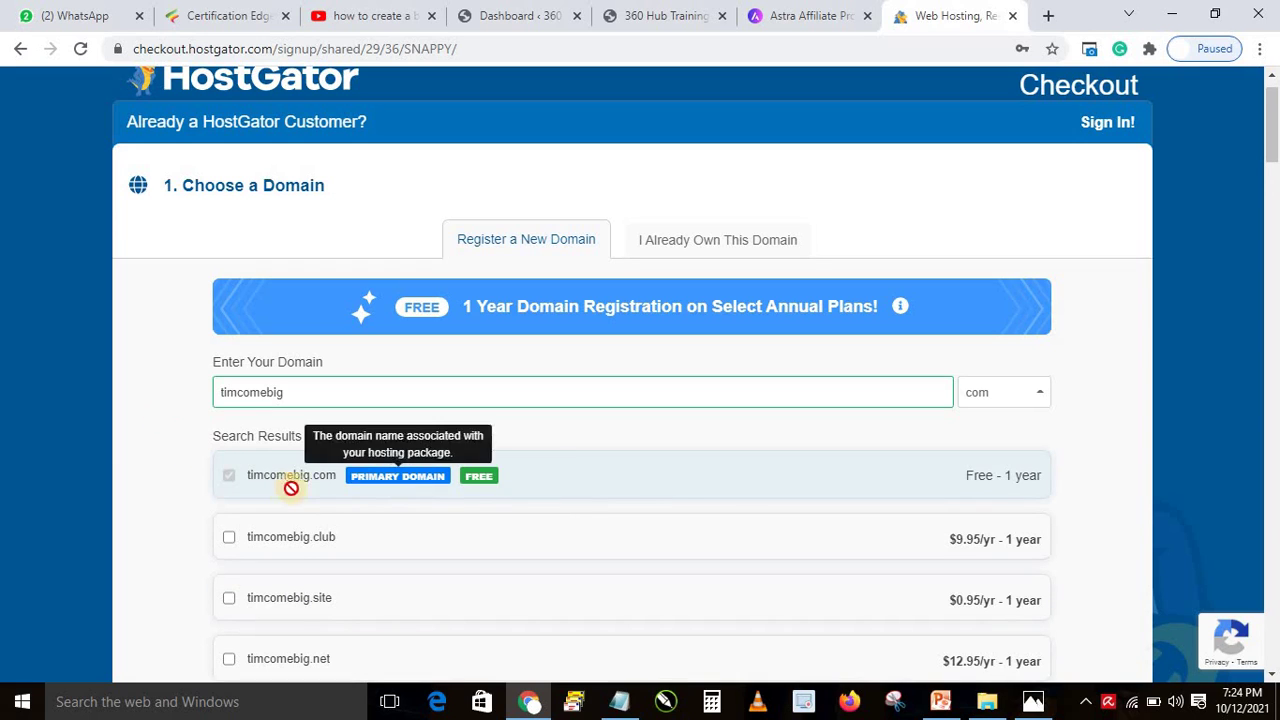
left_click(1034, 478)
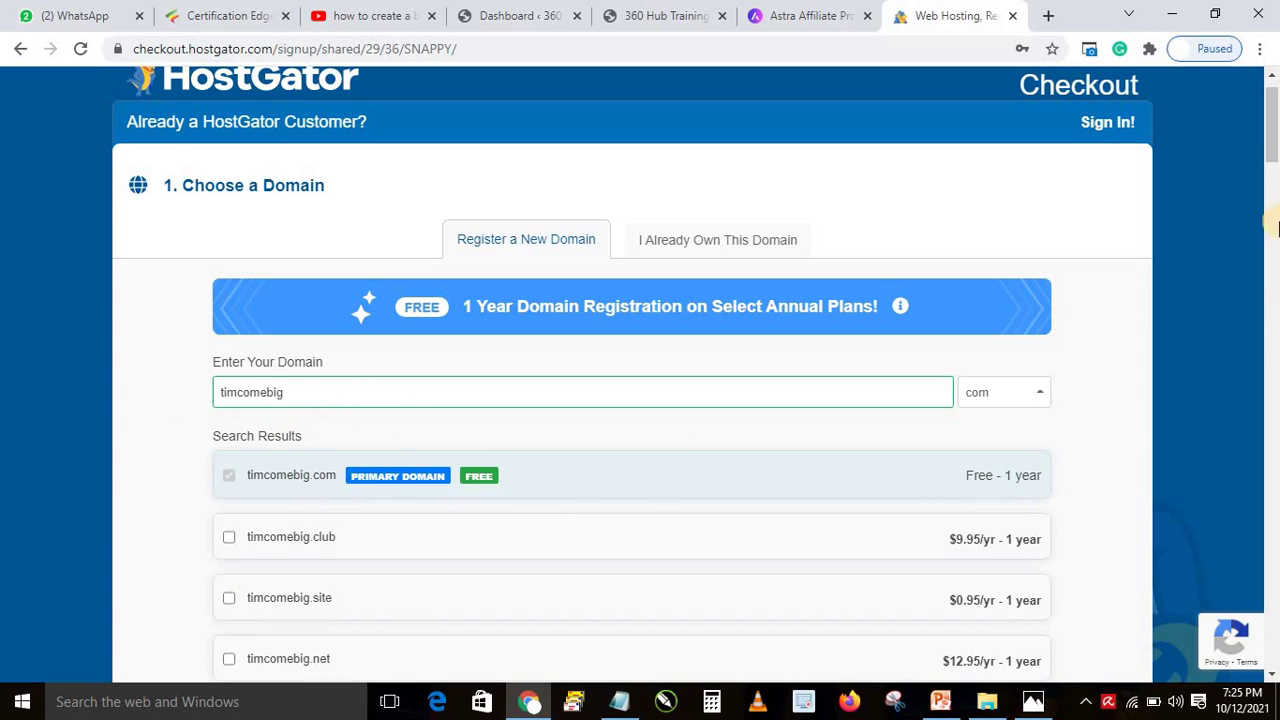
Remove the Domain Privacy Protection add-on from timcomebig.com.
scroll(1272, 160, "down", 1)
scroll(1272, 160, "down", 2)
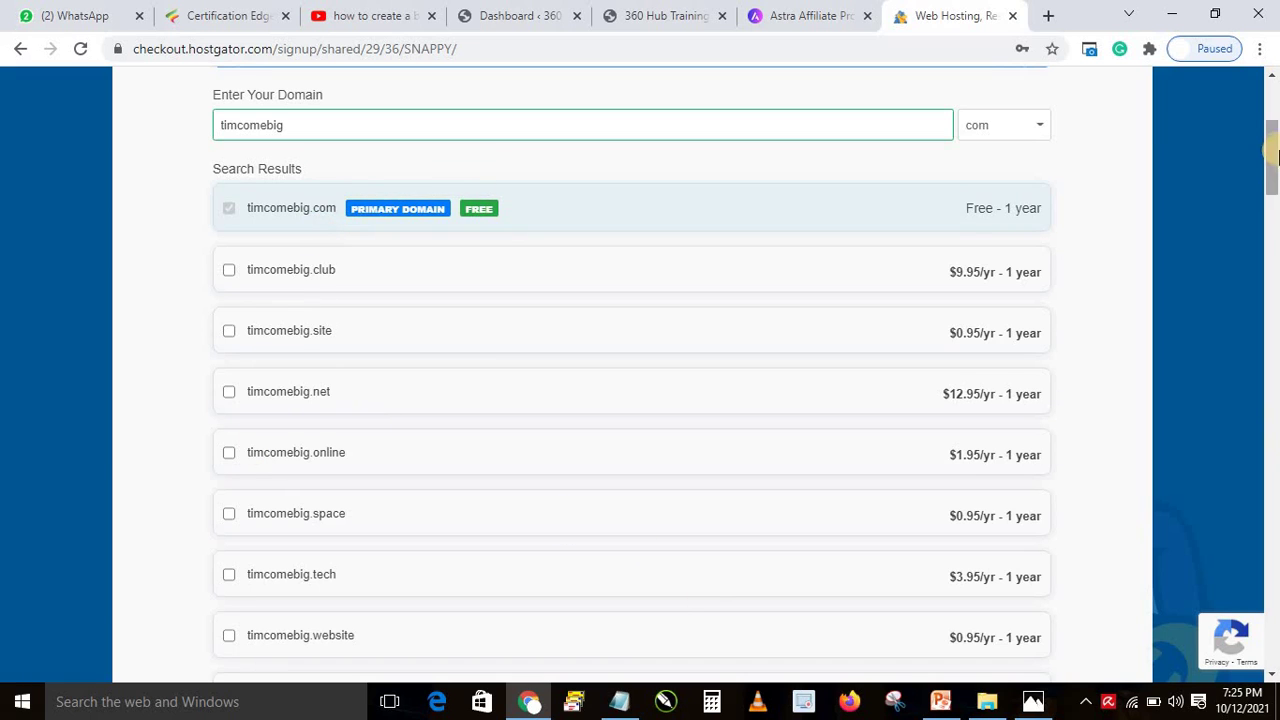
left_click_drag(1272, 165, 1270, 273)
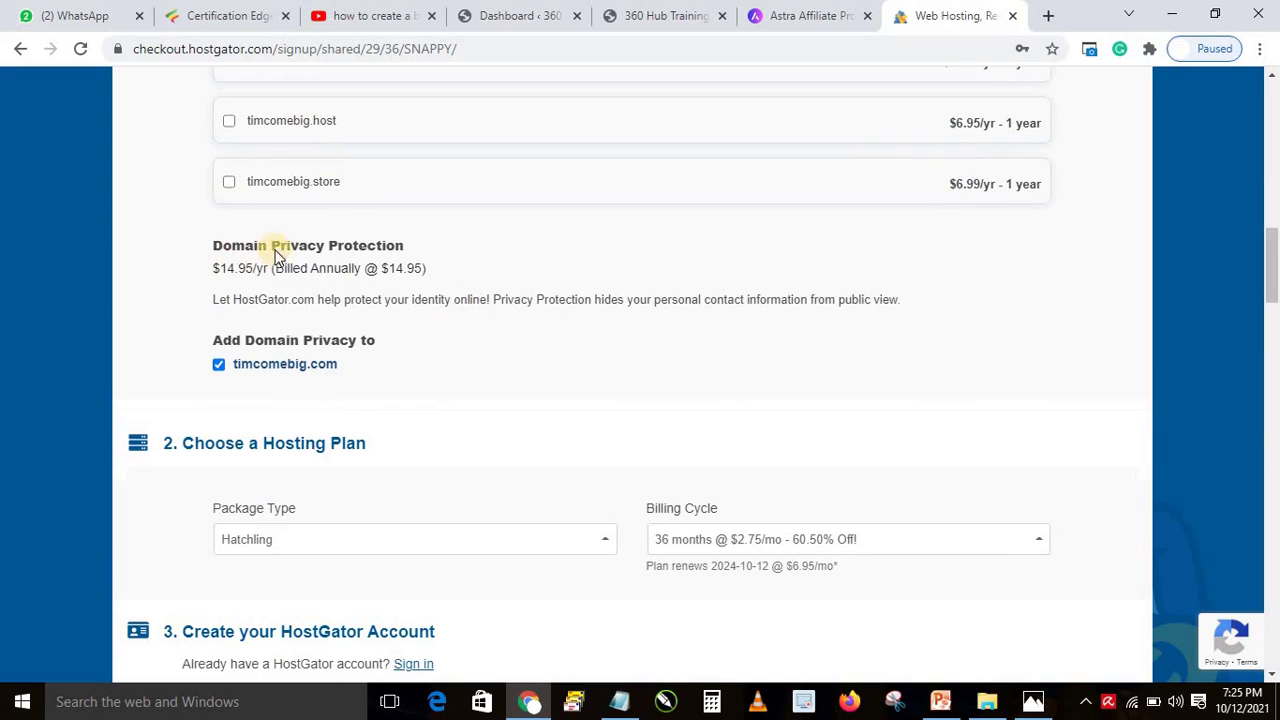
left_click_drag(211, 244, 402, 240)
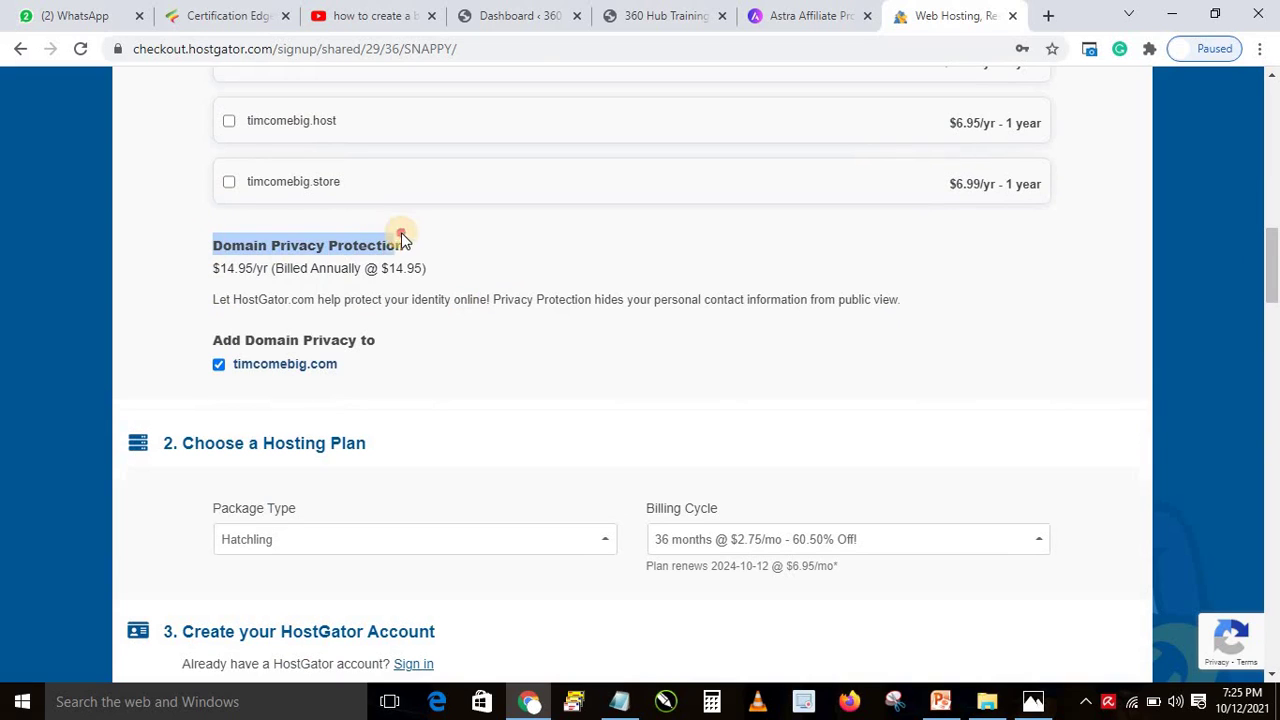
left_click(267, 239)
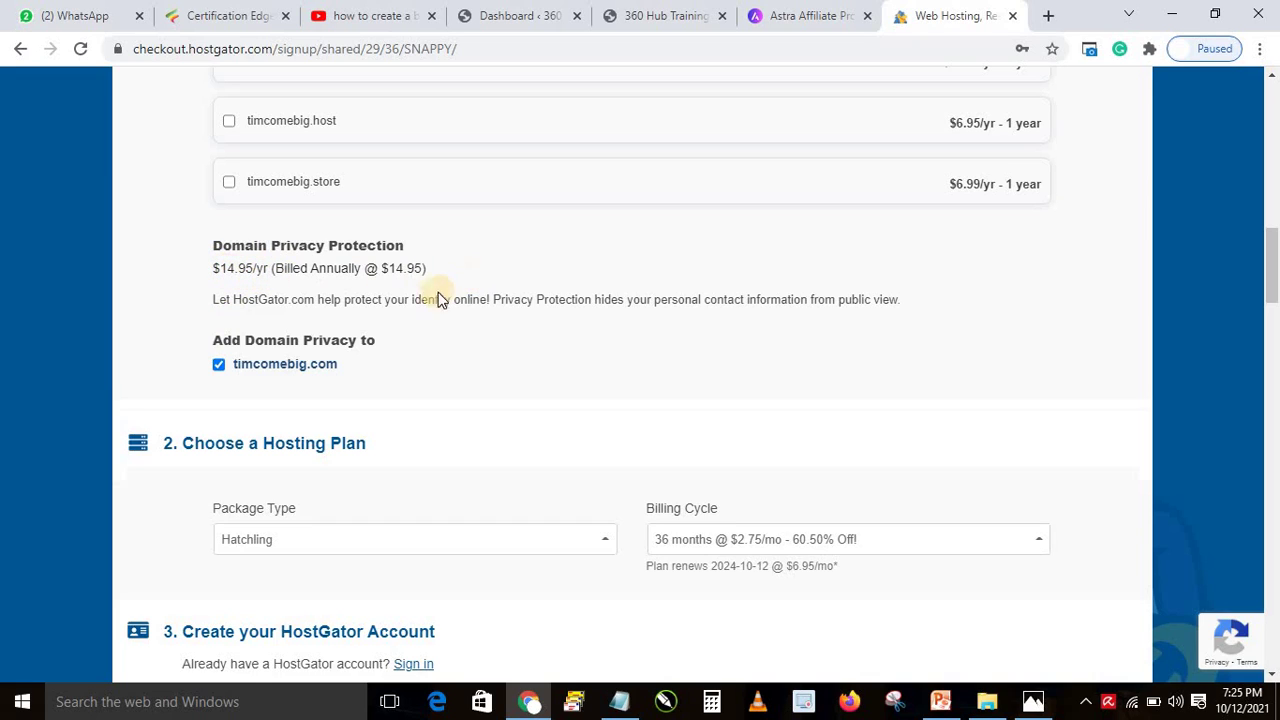
left_click(218, 366)
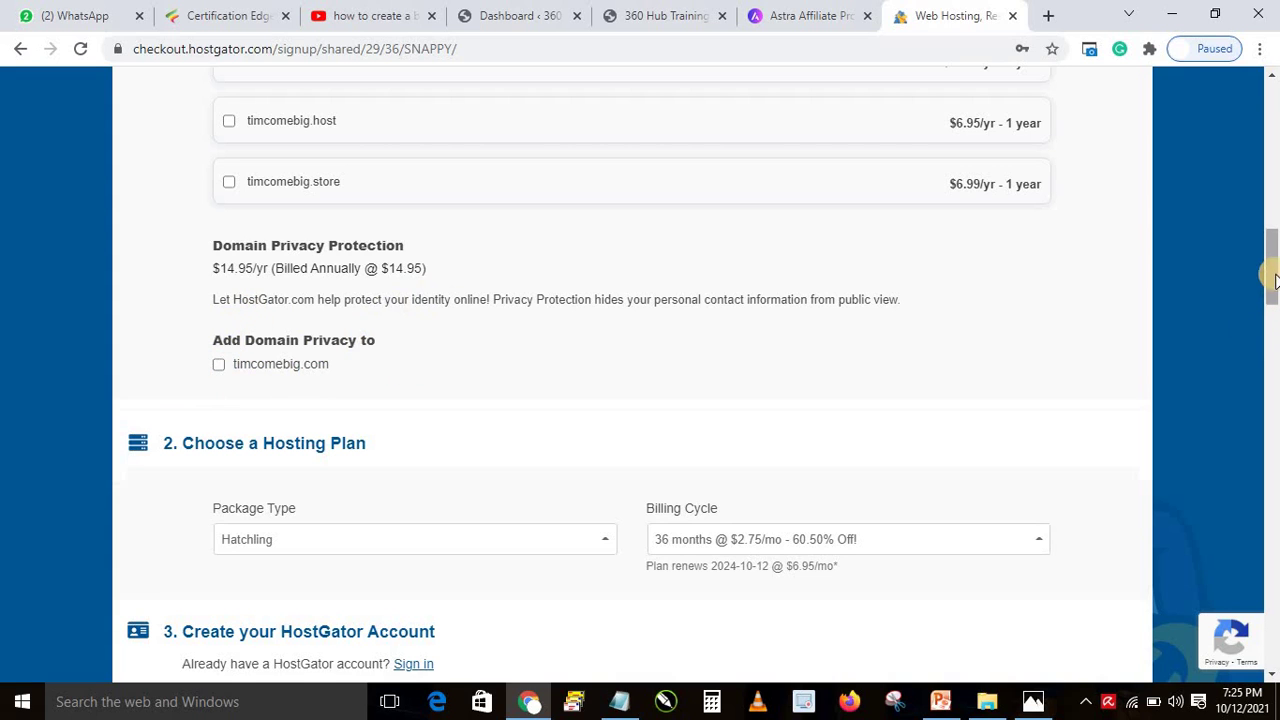
Choose Hatchling as the package type for the hosting plan.
left_click_drag(1272, 288, 1272, 328)
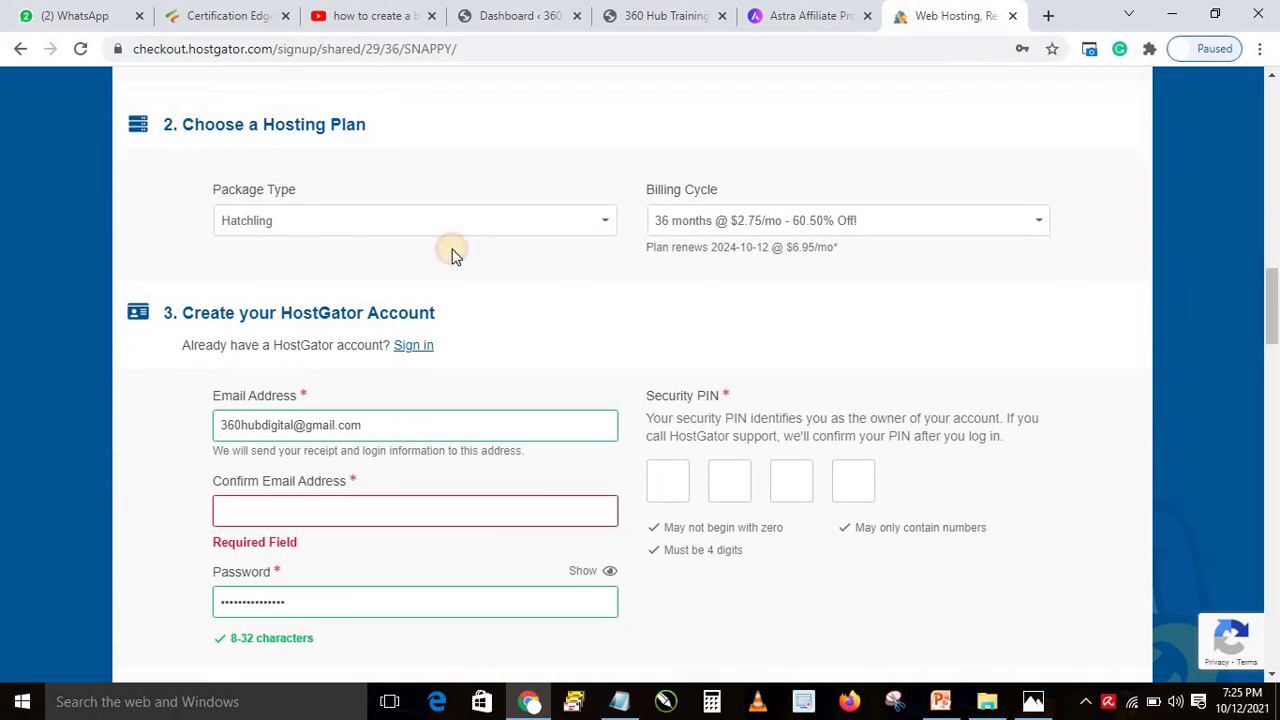
left_click(307, 229)
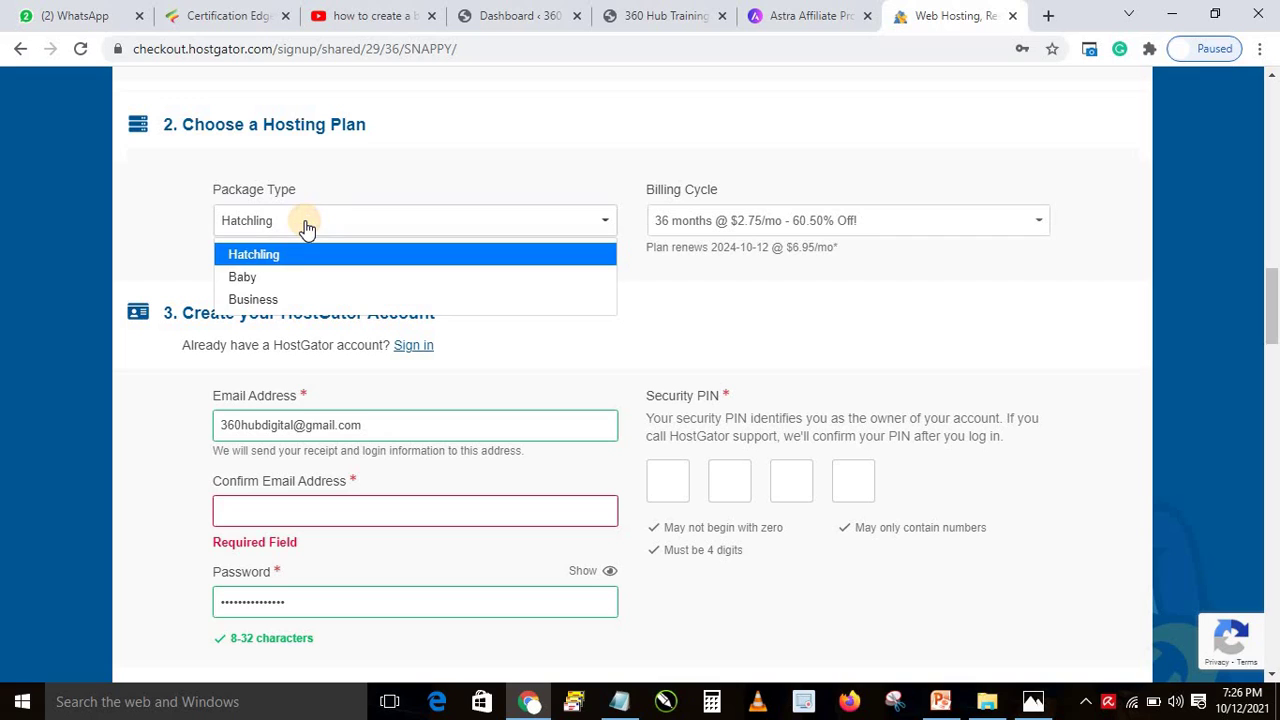
left_click(257, 257)
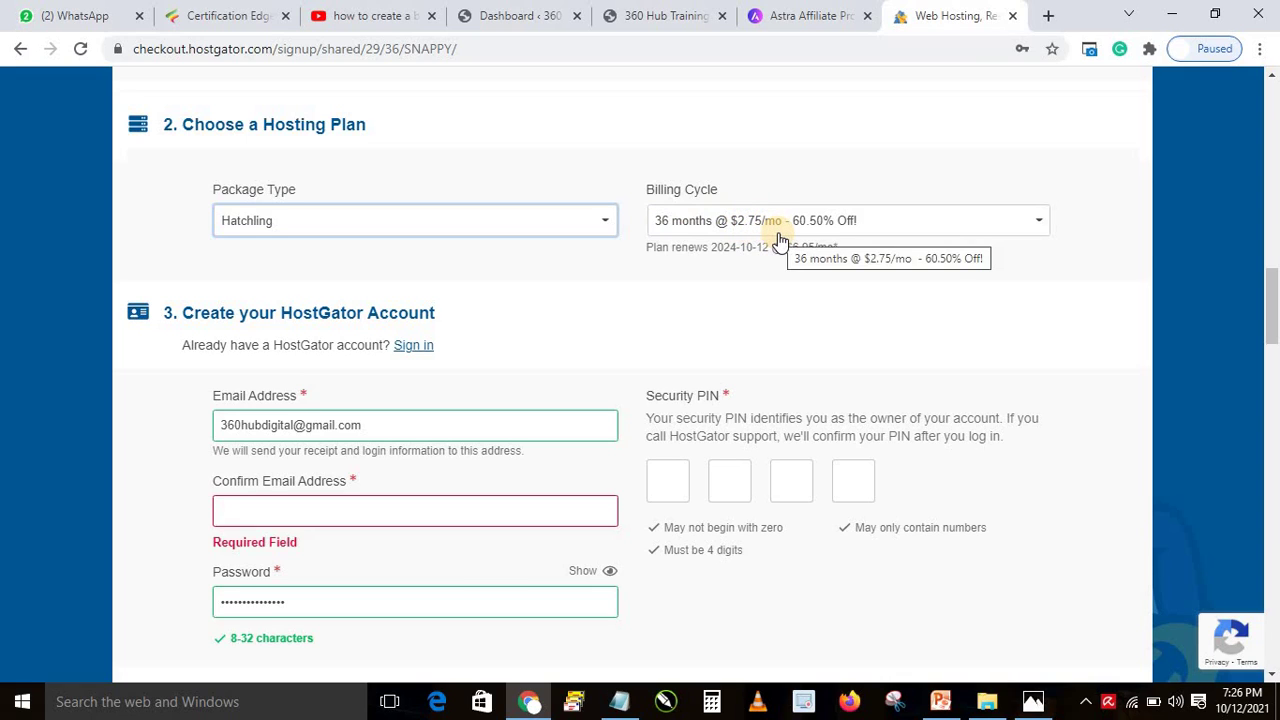
Compare the order totals of the 36-month and 24-month billing cycles, switching the billing cycle to 24 months.
scroll(1275, 437, "down", 1)
scroll(1275, 437, "down", 15)
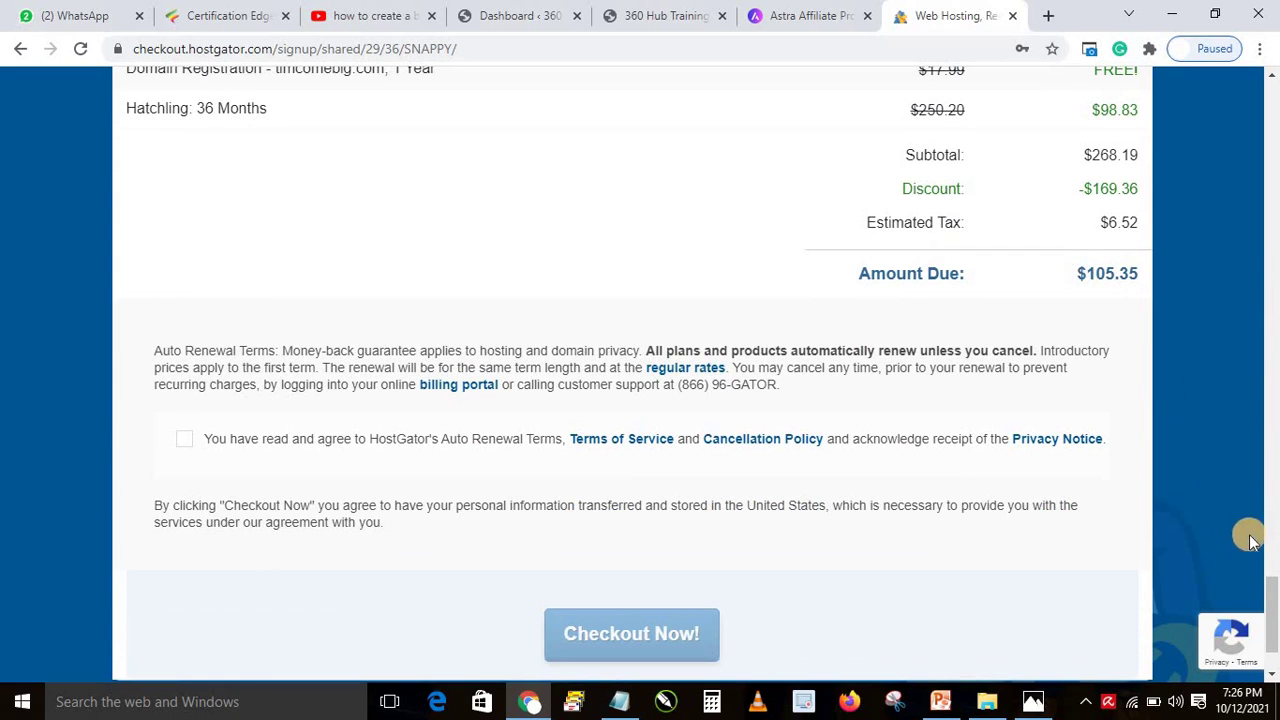
left_click_drag(1271, 586, 1273, 268)
left_click(877, 290)
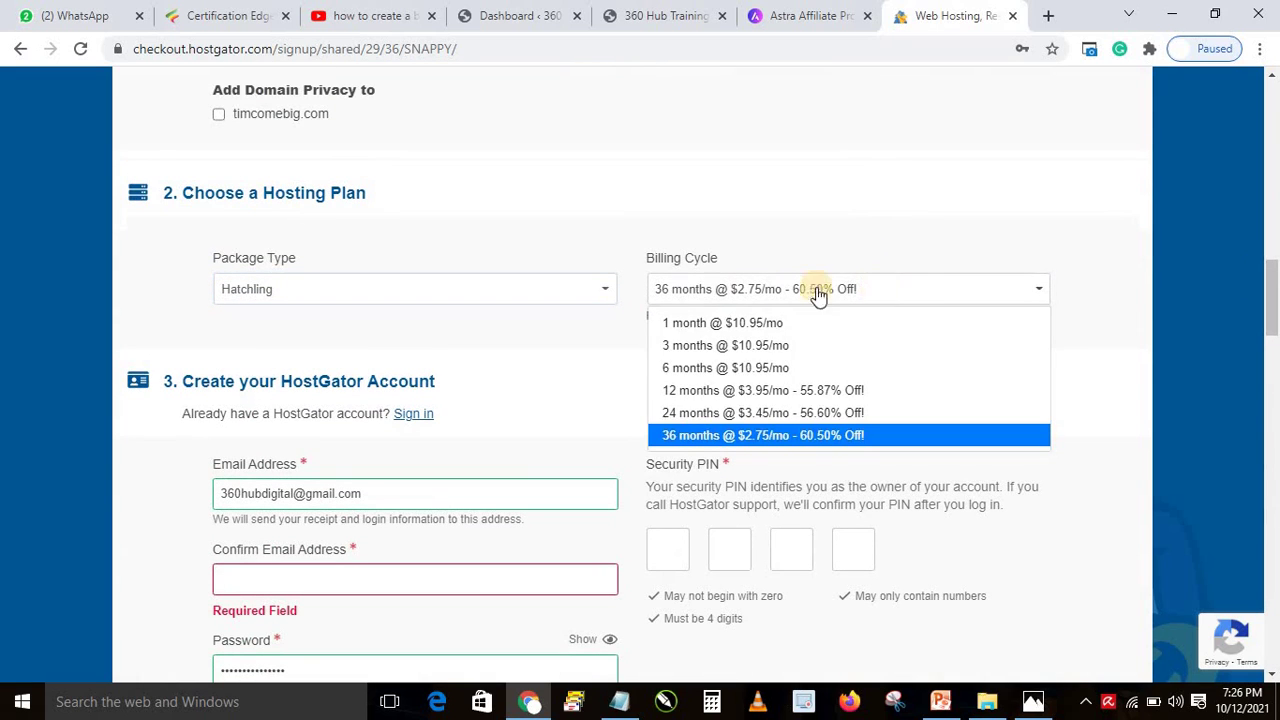
left_click(717, 413)
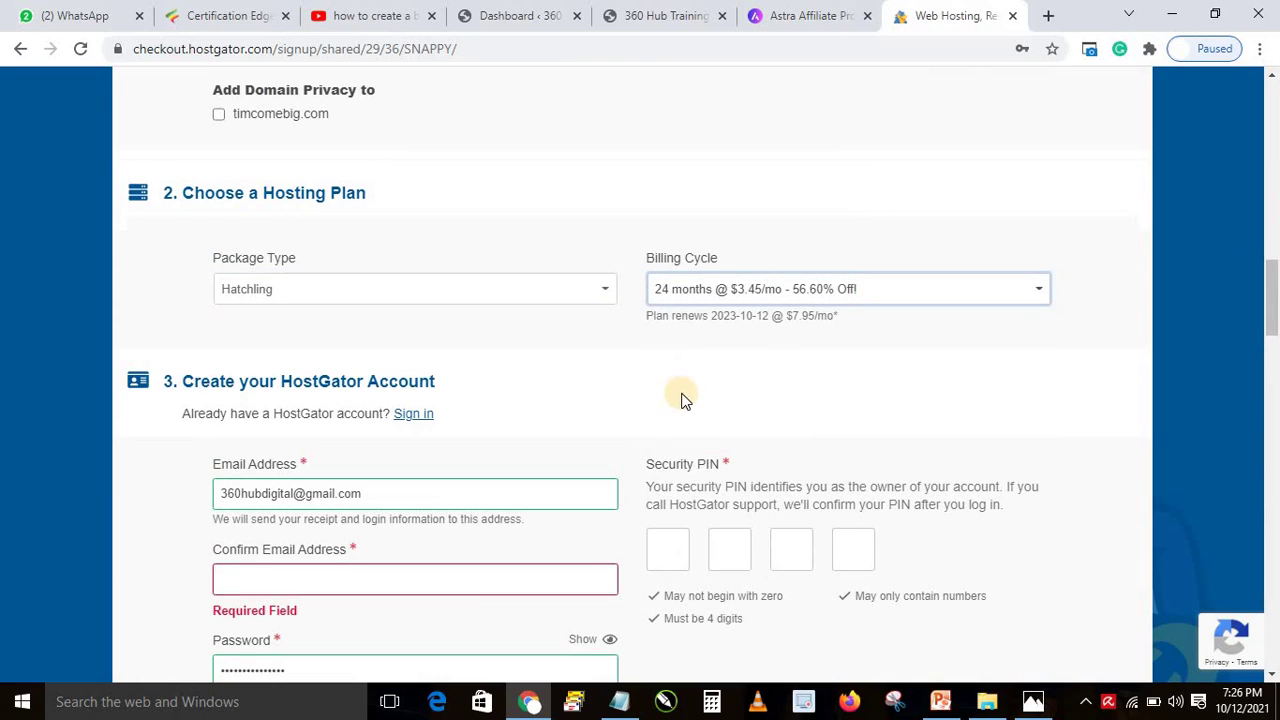
scroll(1273, 395, "down", 1)
scroll(1149, 441, "down", 15)
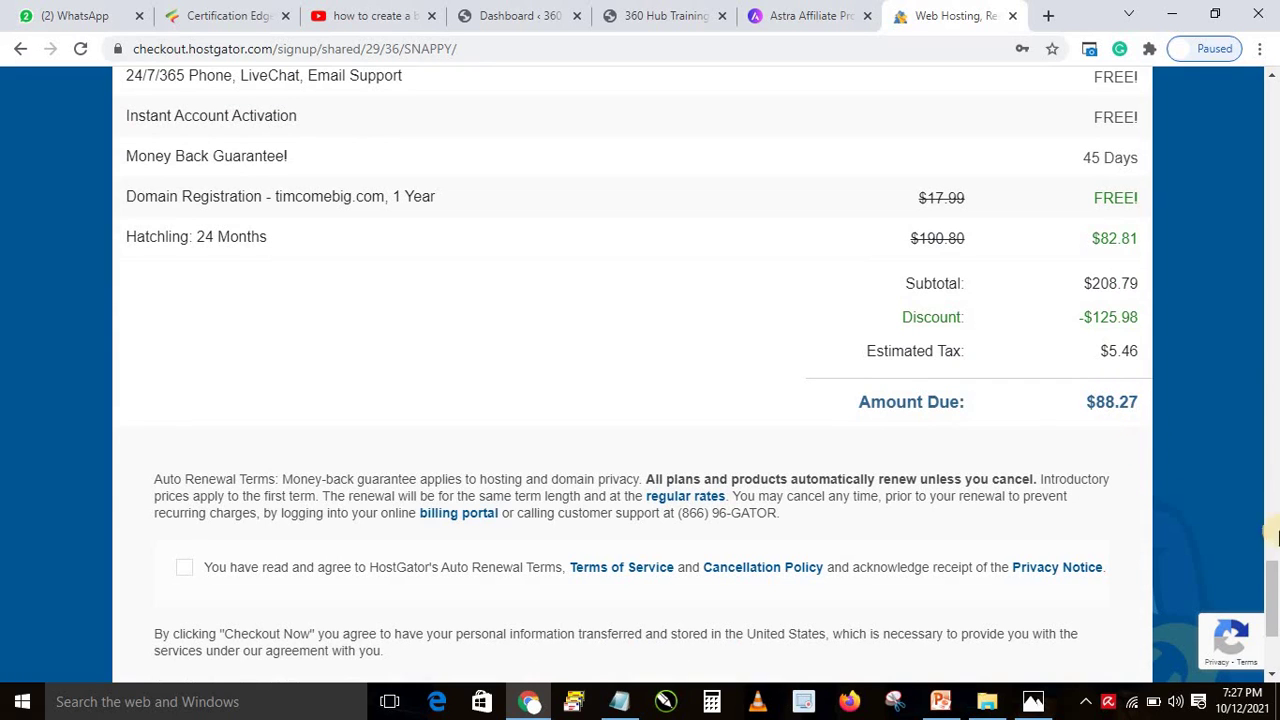
left_click_drag(1272, 565, 1276, 245)
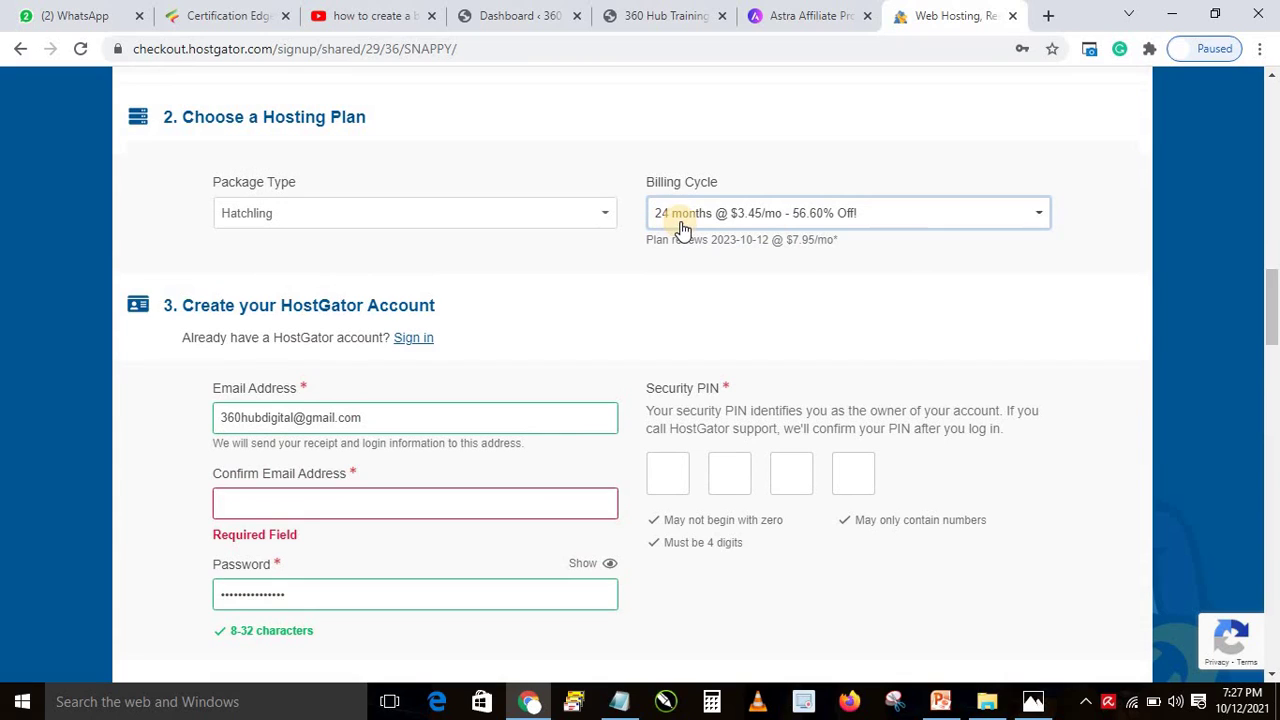
Set the Hatchling billing cycle to 12 months at $3.95/mo and review the order's amount due.
left_click(768, 226)
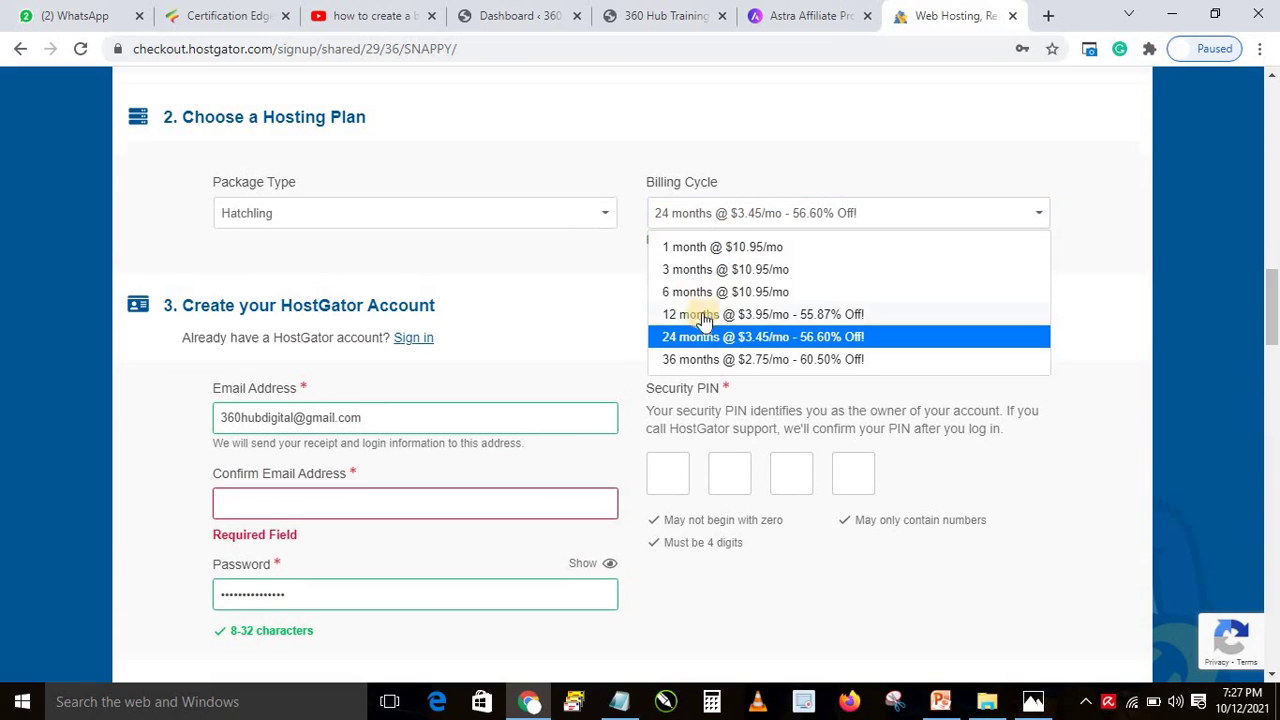
left_click(688, 311)
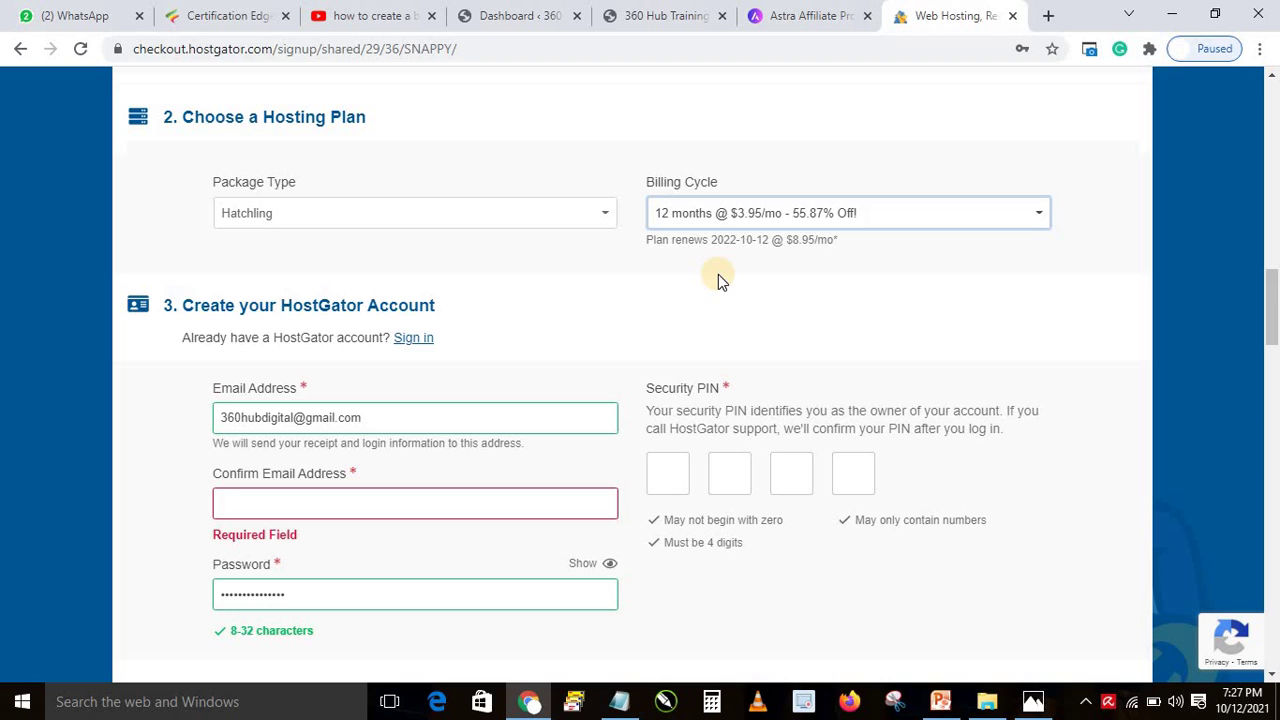
left_click_drag(1272, 300, 1274, 593)
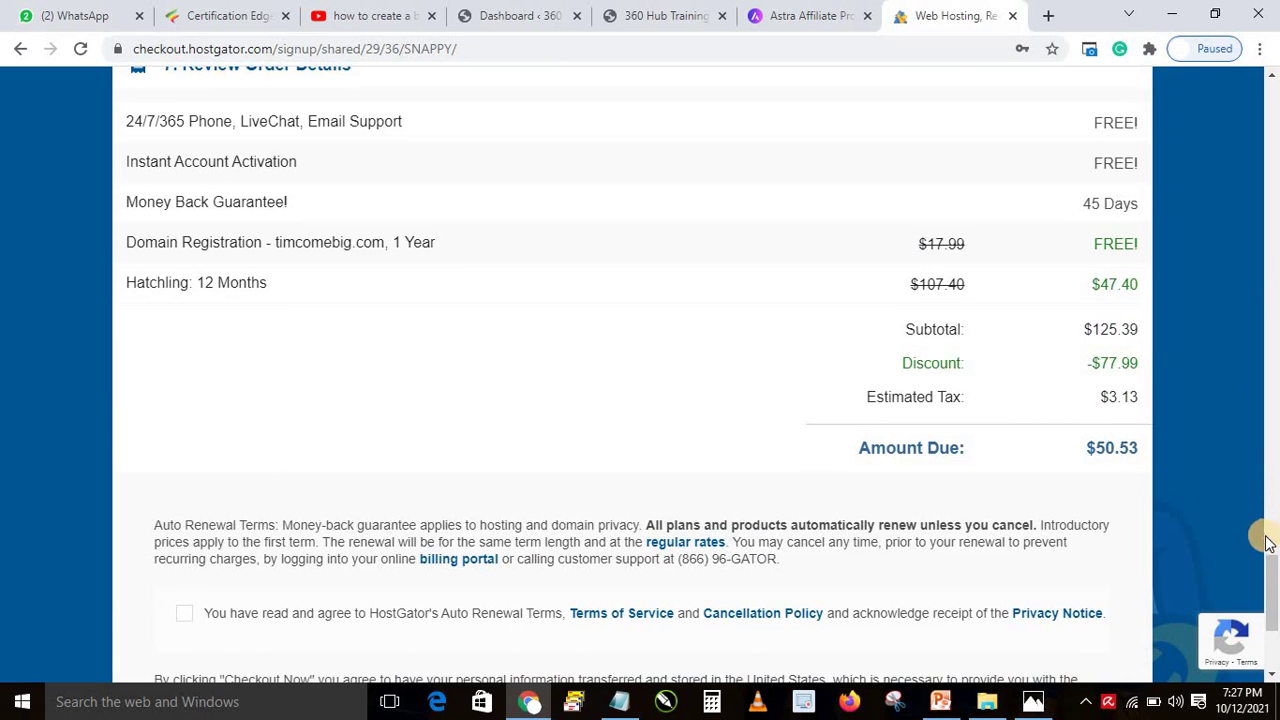
left_click_drag(1278, 450, 1274, 281)
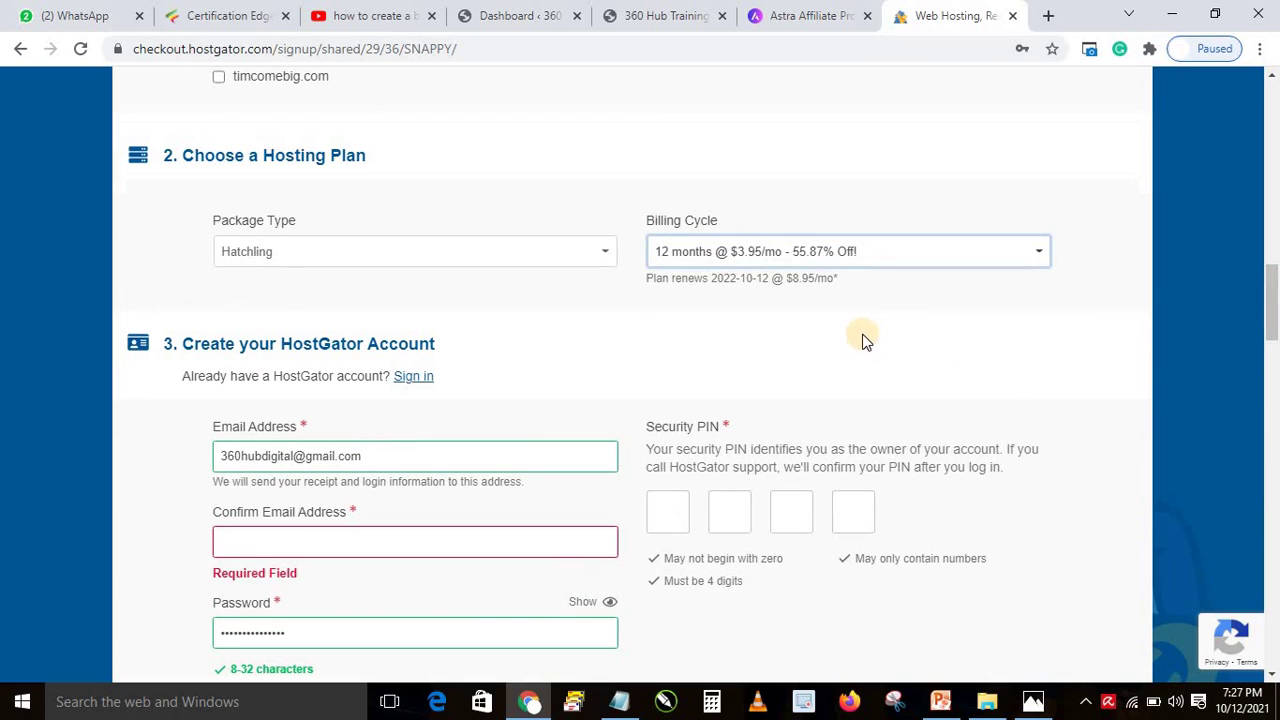
left_click(797, 251)
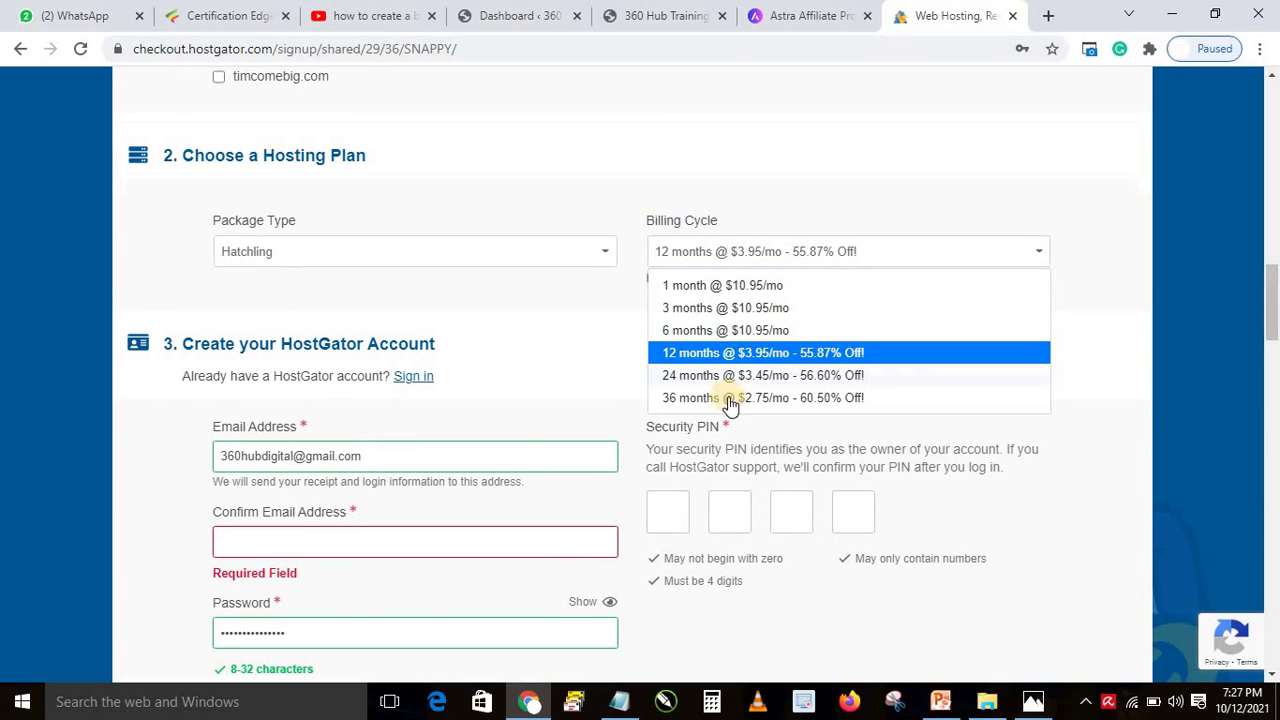
left_click(686, 355)
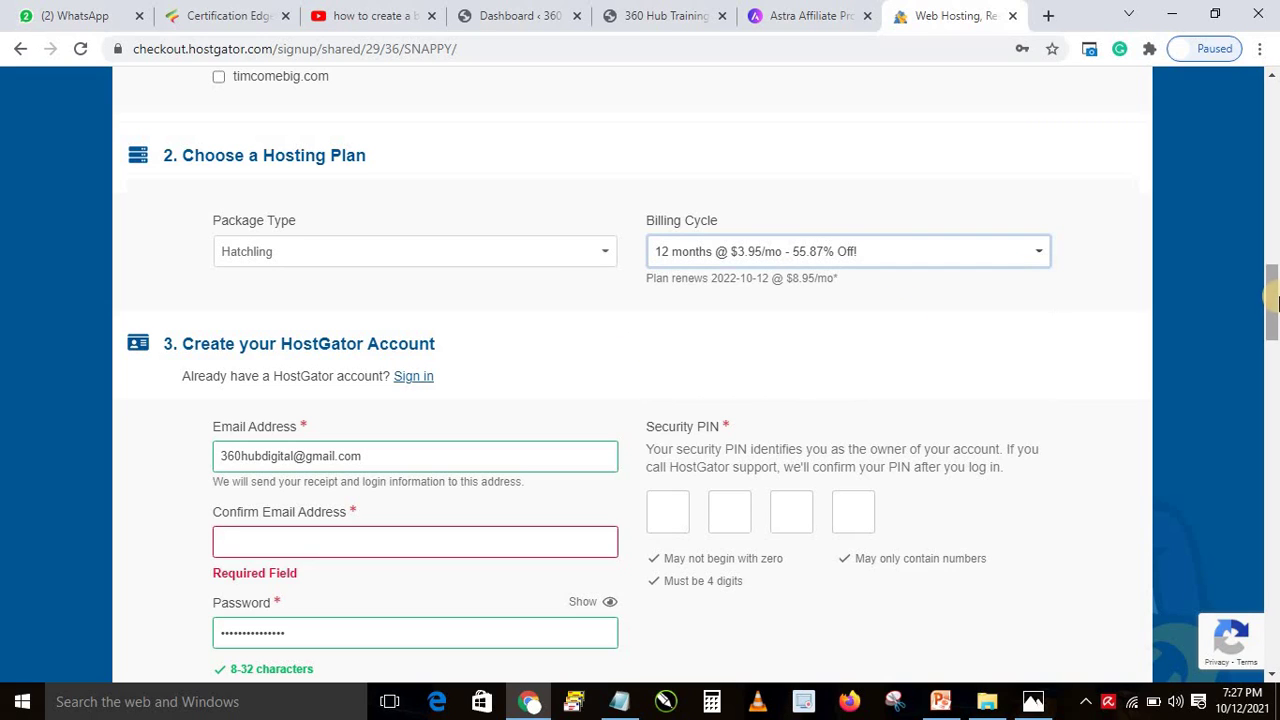
Examine the fields required for creating the HostGator account and entering the billing information.
left_click_drag(1273, 304, 1273, 323)
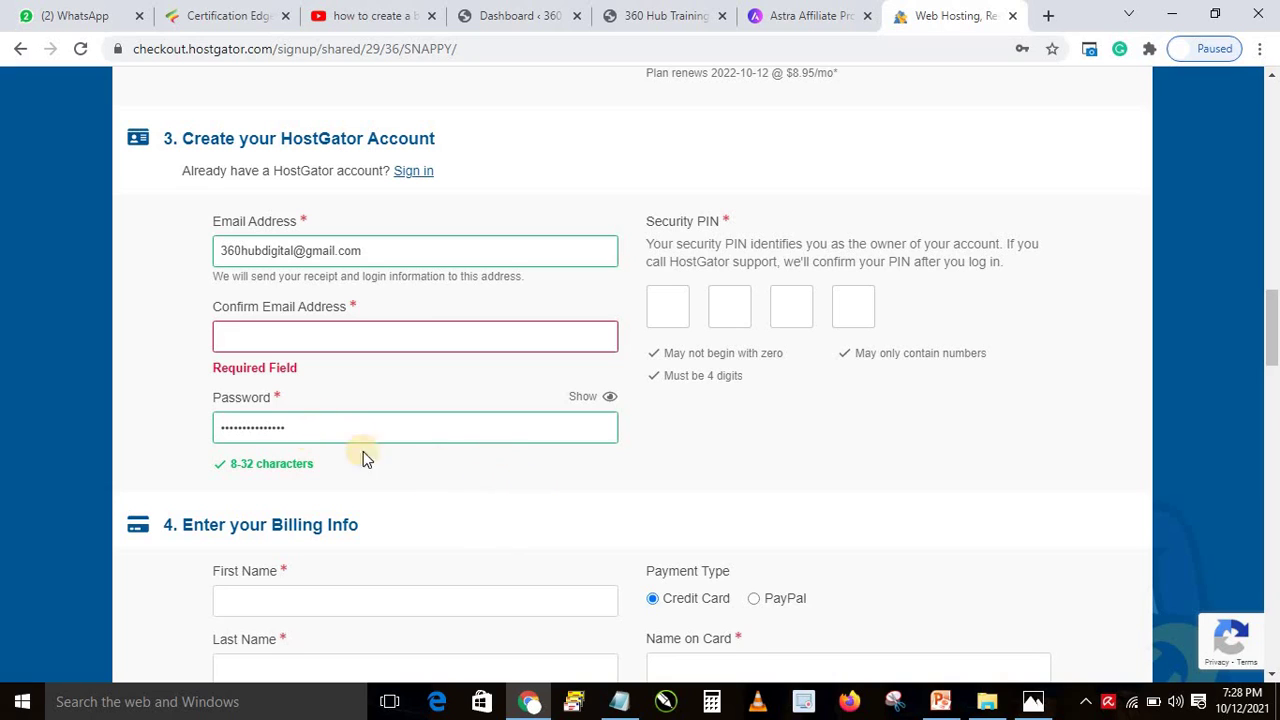
left_click_drag(1272, 330, 1272, 375)
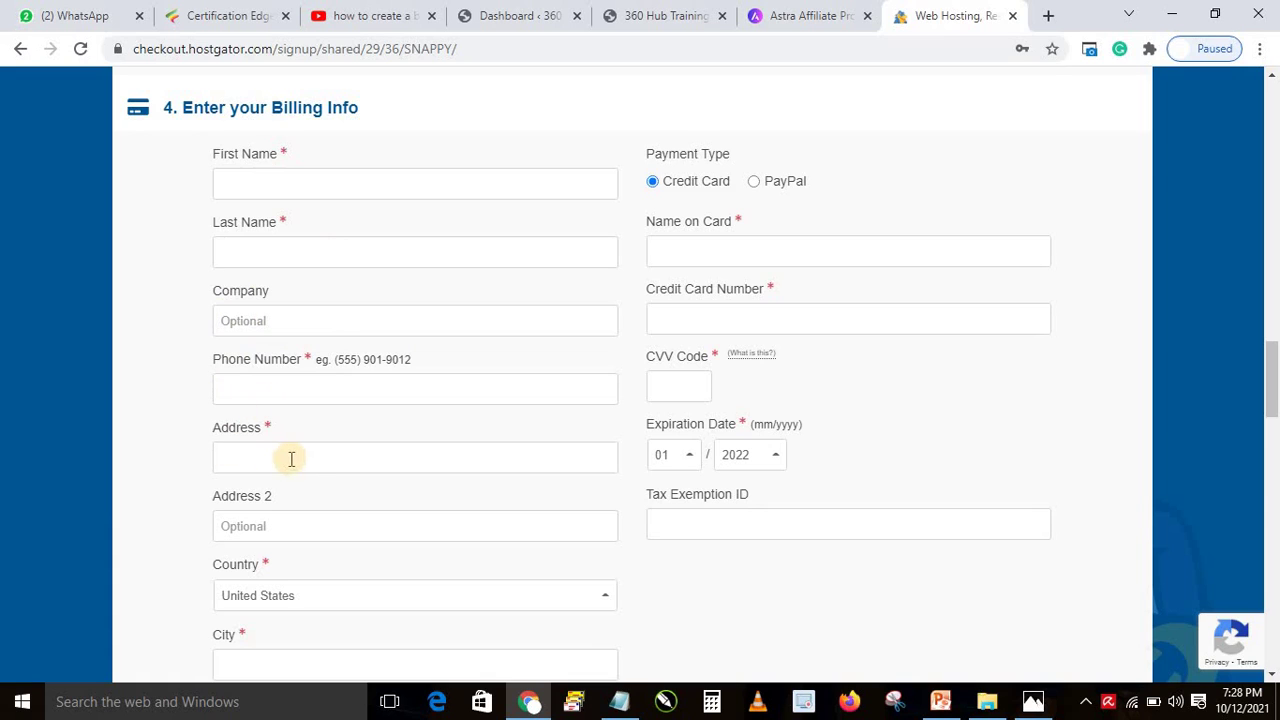
Review the remaining billing fields, the payment options and the optional additional services in the checkout form.
scroll(1268, 380, "down", 3)
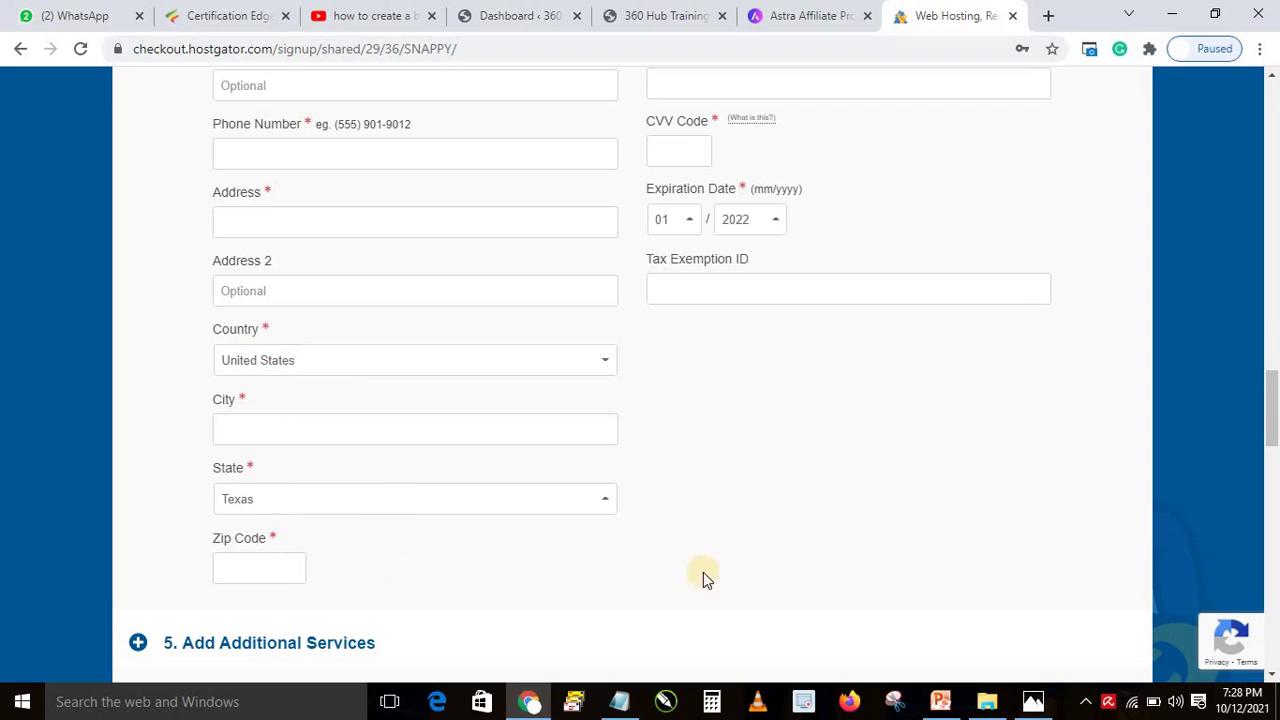
scroll(1274, 428, "up", 3)
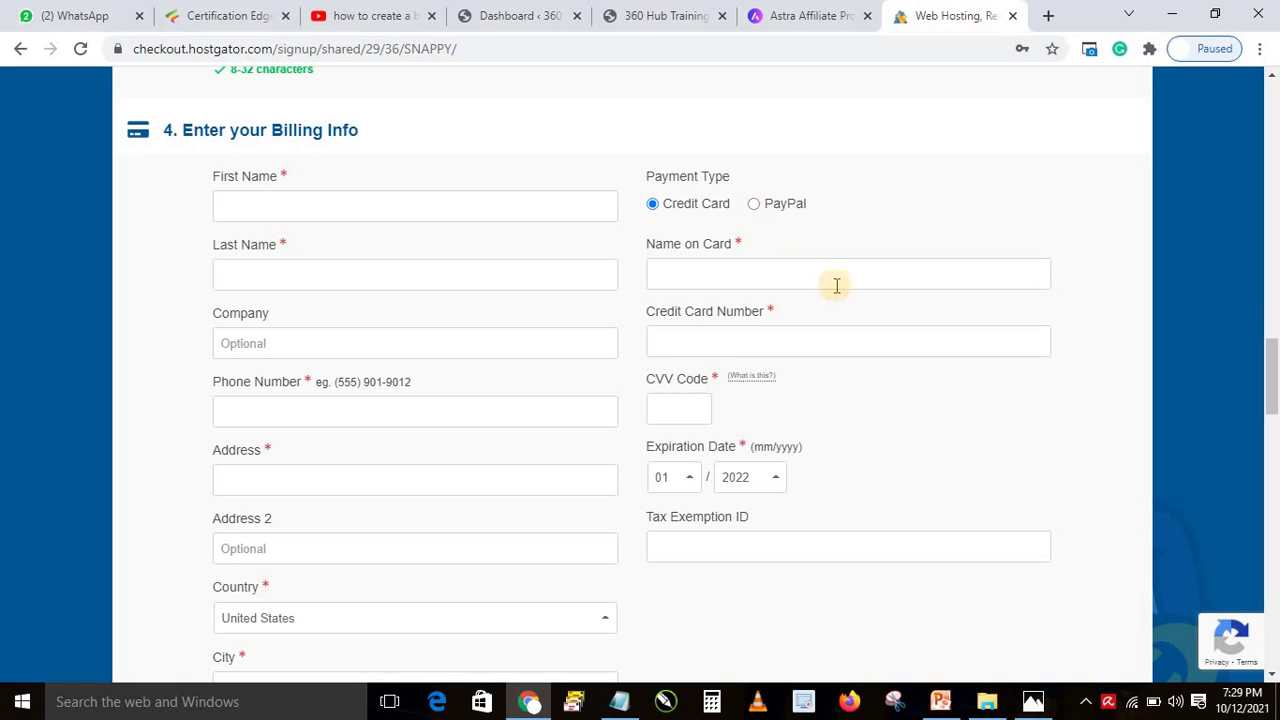
left_click_drag(1273, 362, 1273, 472)
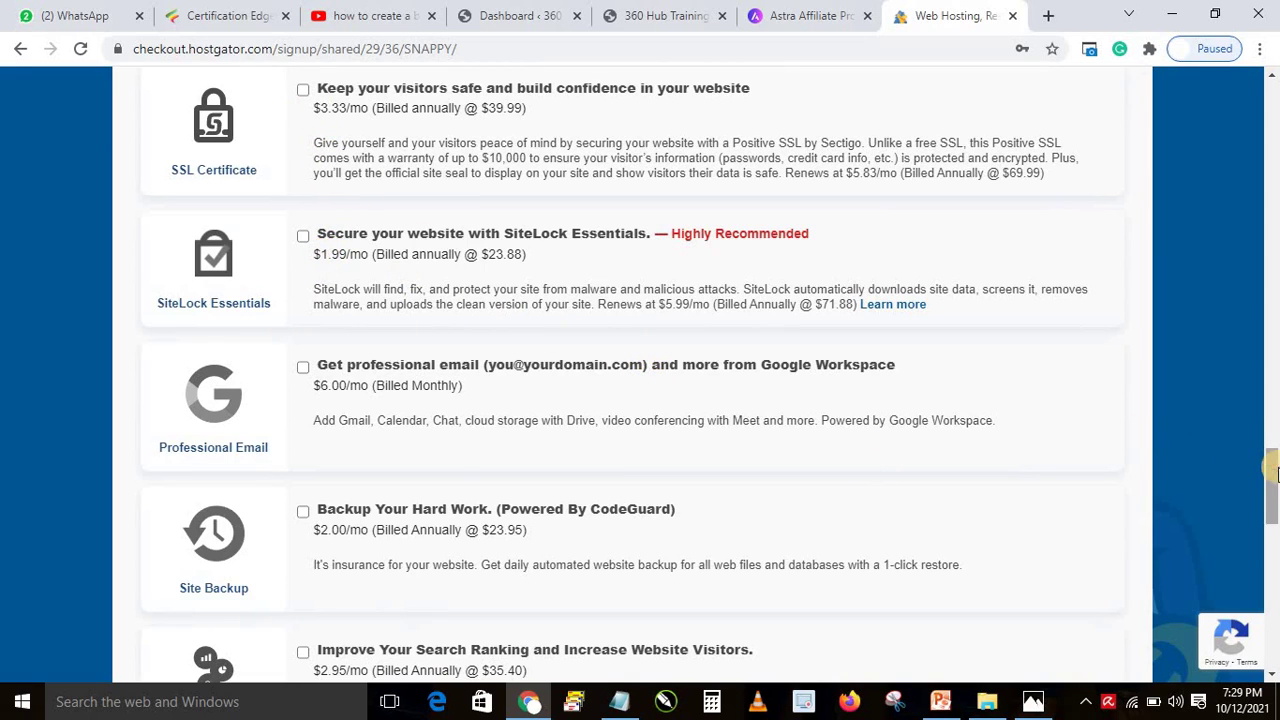
left_click_drag(1273, 472, 1276, 513)
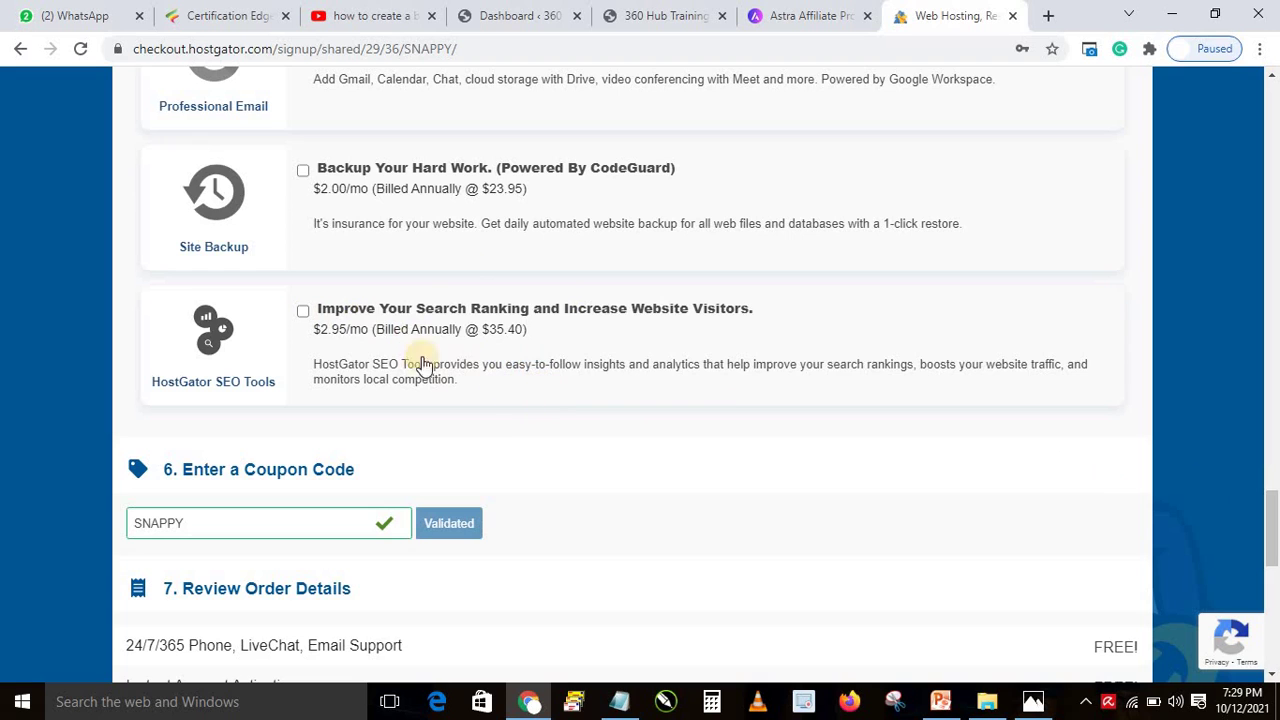
Review the order's amount due and agree to the Auto Renewal Terms, Terms of Service, Cancellation Policy and Privacy Notice.
left_click_drag(1275, 512, 1273, 606)
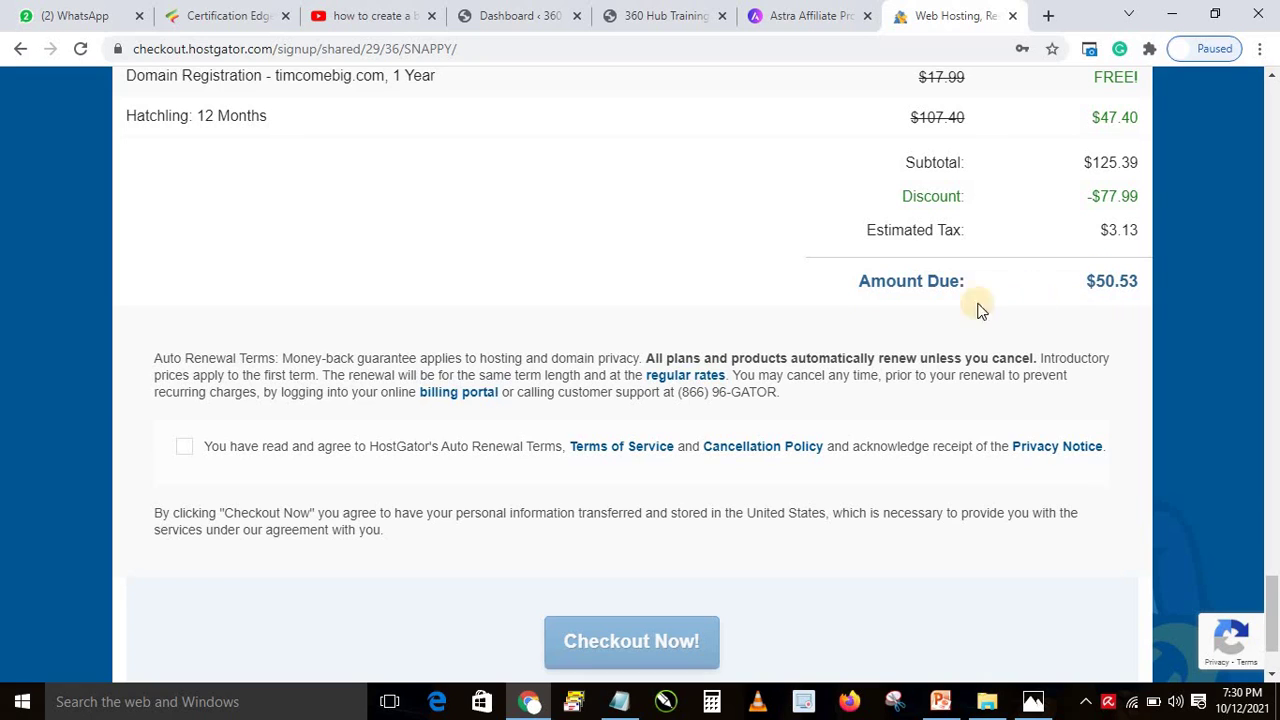
left_click(185, 449)
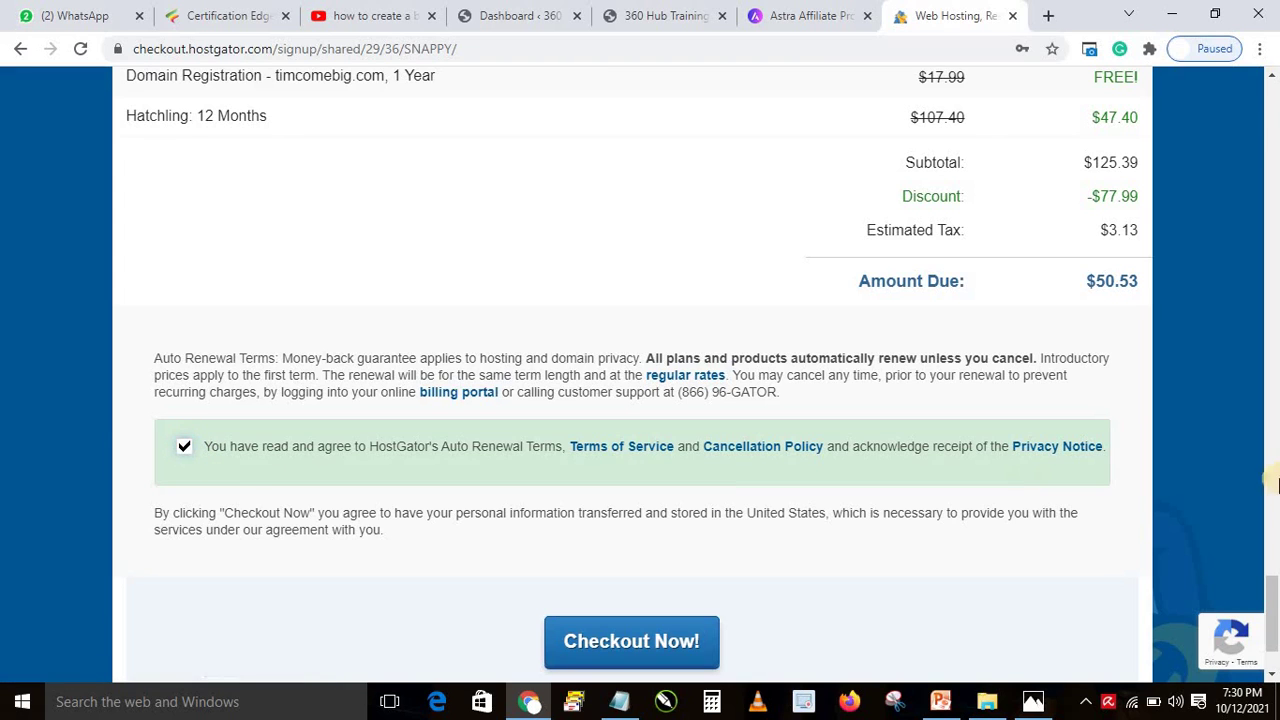
scroll(1217, 378, "down", 2)
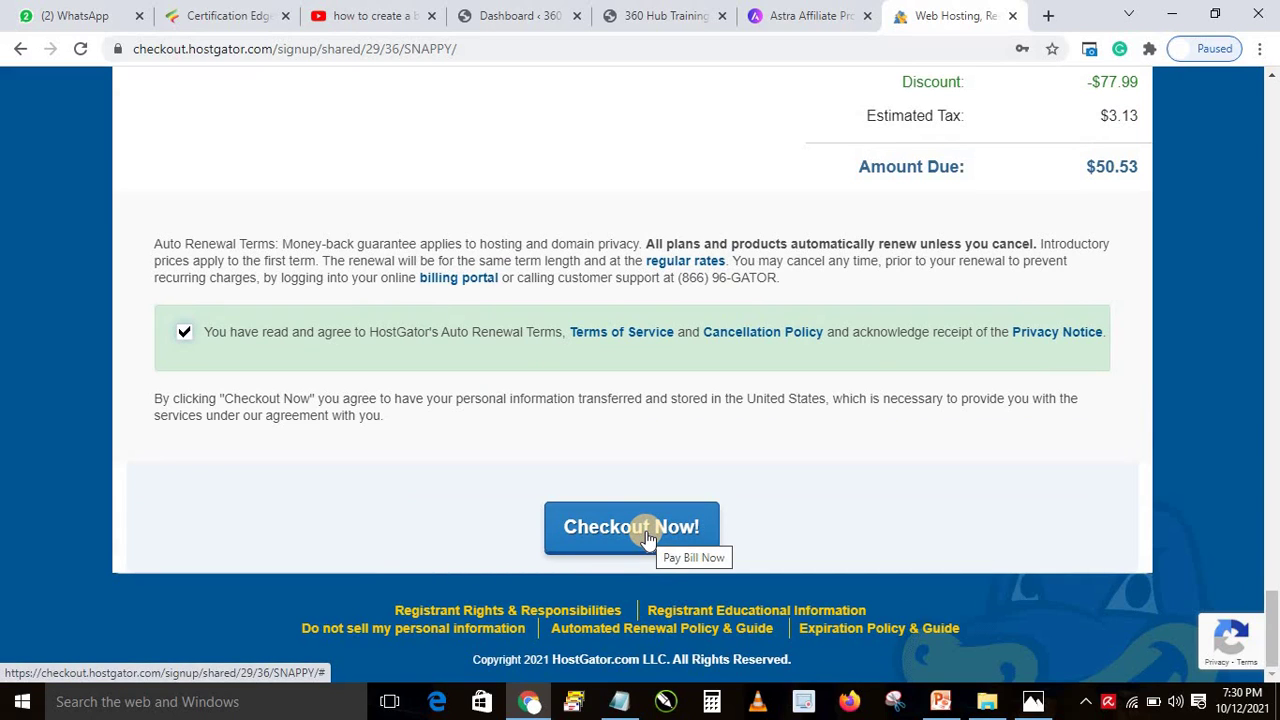
Switch to Photos and go through the account setup screenshots from 10.PNG to 16.PNG.
key("alt+Tab")
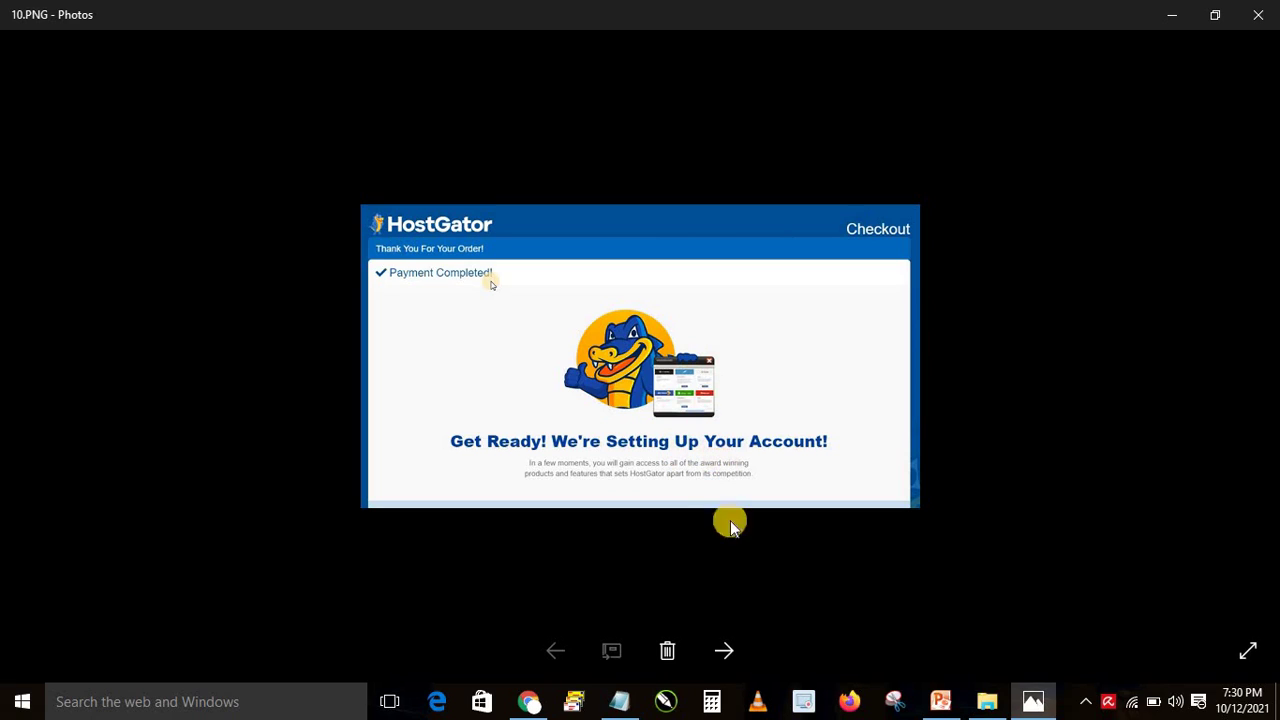
left_click(724, 651)
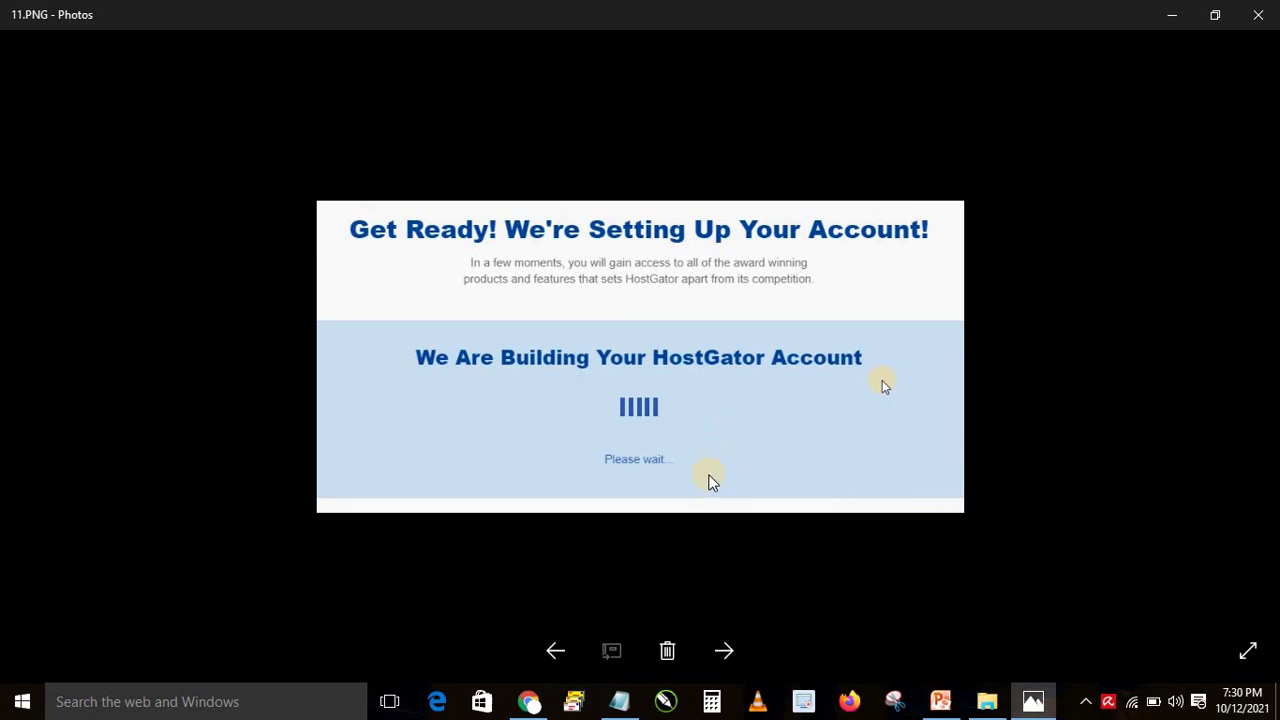
left_click(724, 651)
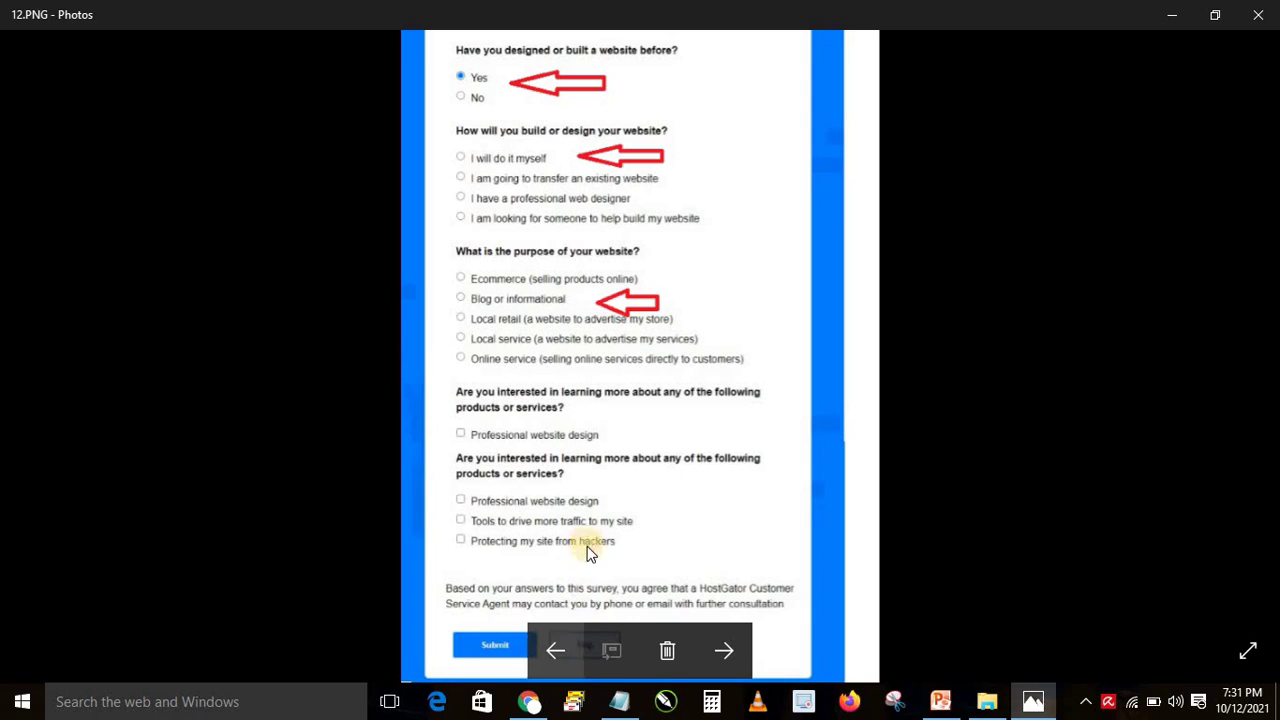
left_click(723, 660)
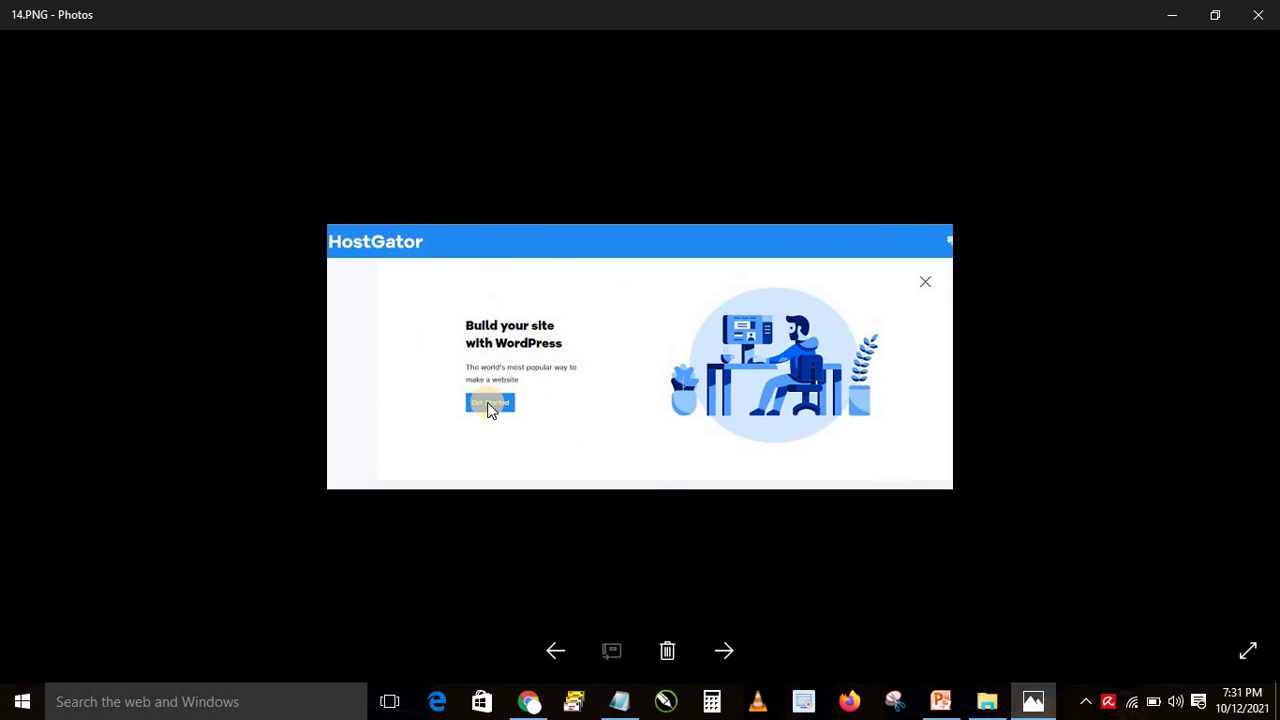
left_click(724, 652)
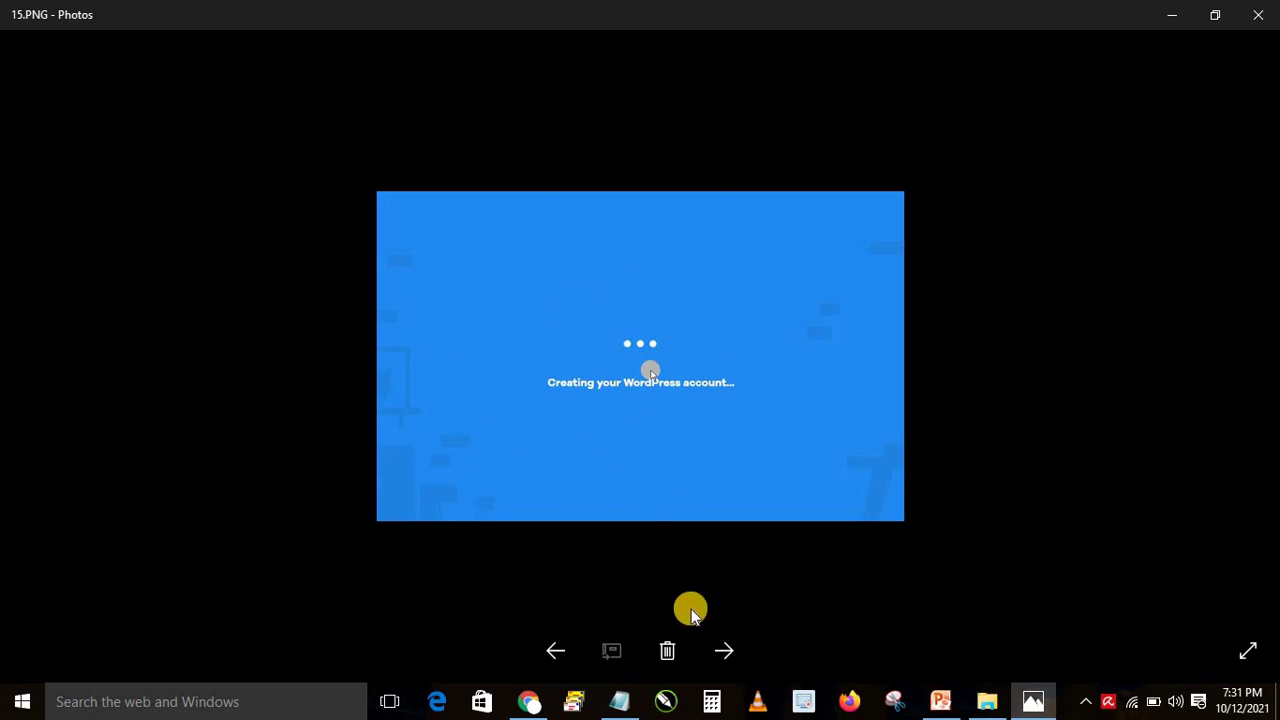
left_click(718, 656)
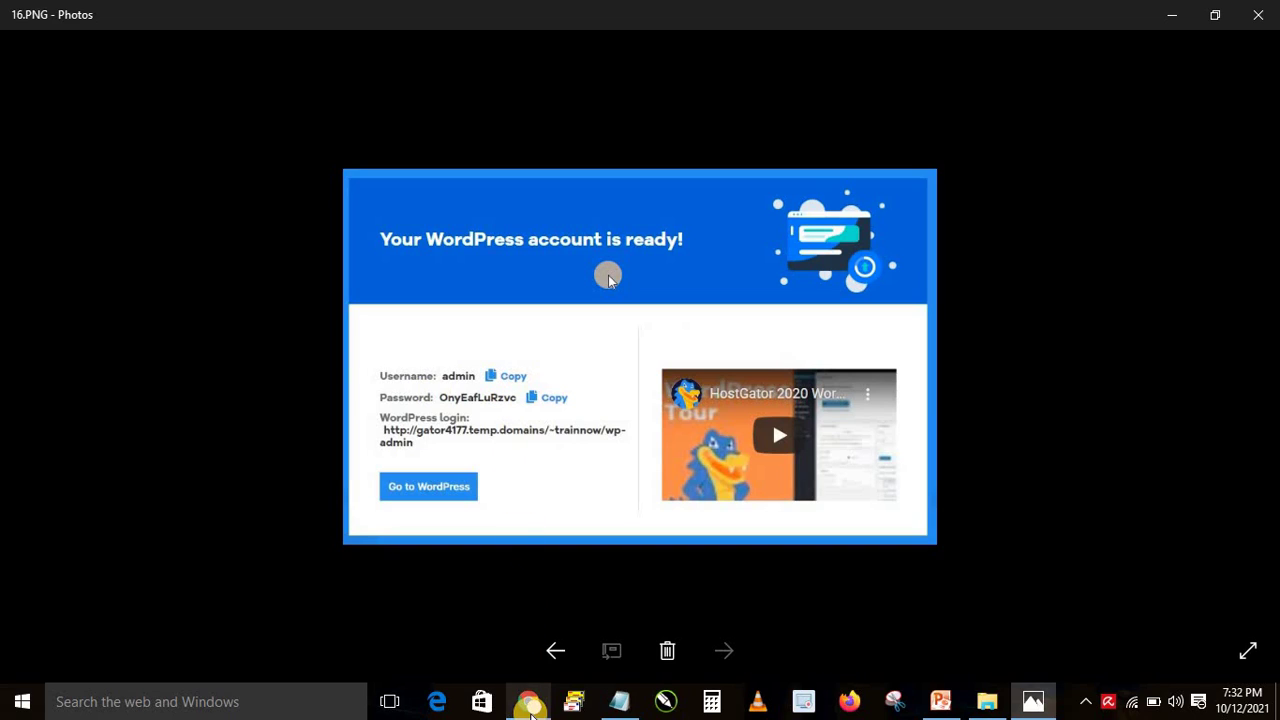
Switch to Chrome and shorten the WordPress dashboard page's address to training.360hubdigital.com/wp-admin.
left_click(531, 706)
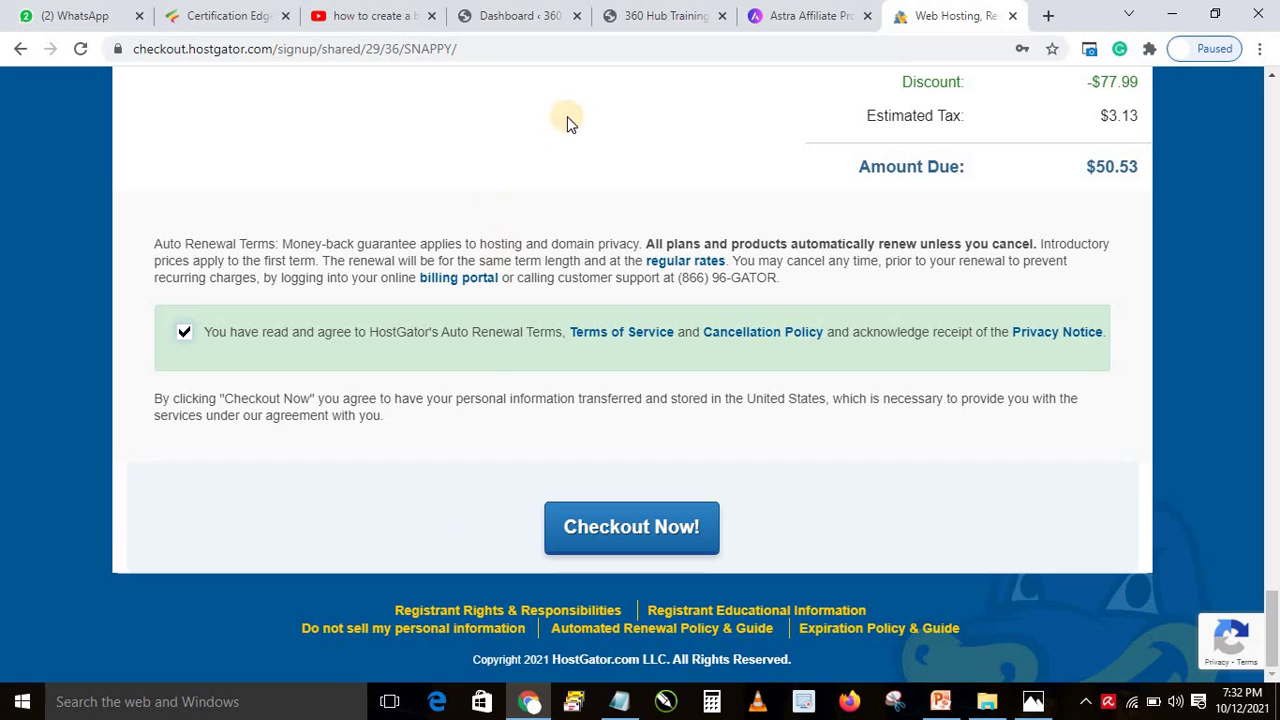
left_click(510, 16)
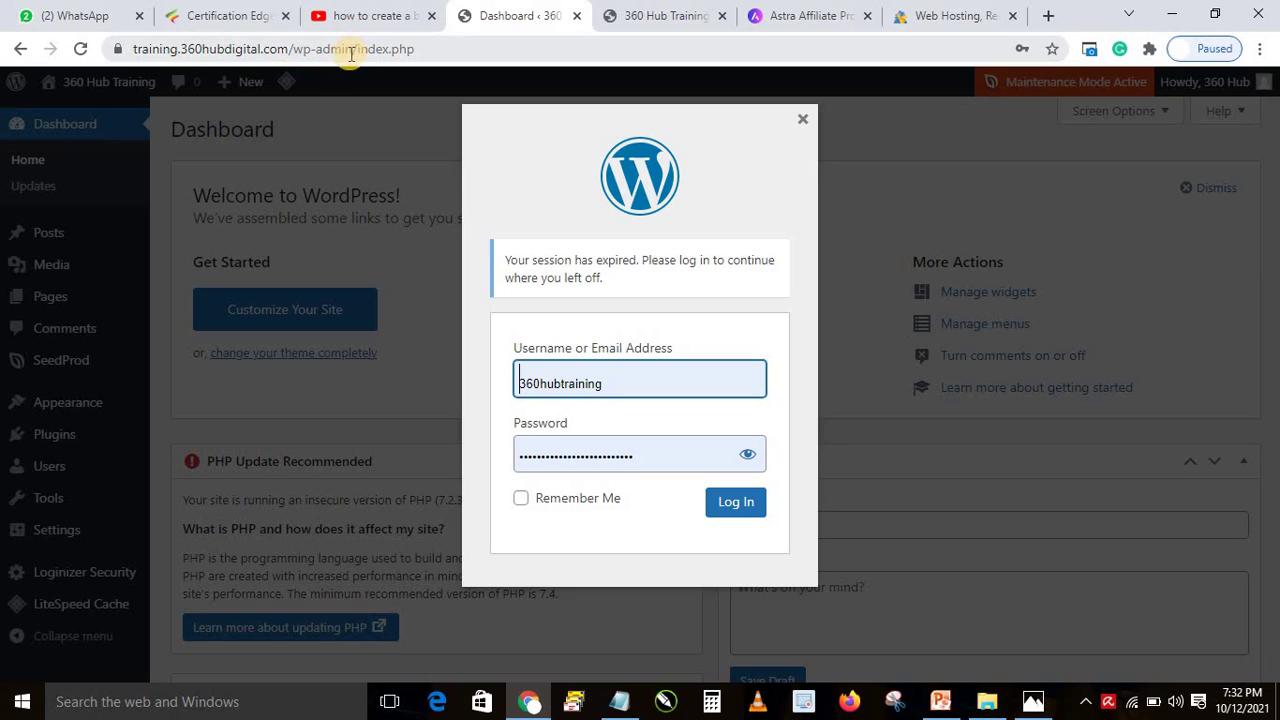
left_click_drag(354, 50, 465, 44)
key("BackSpace")
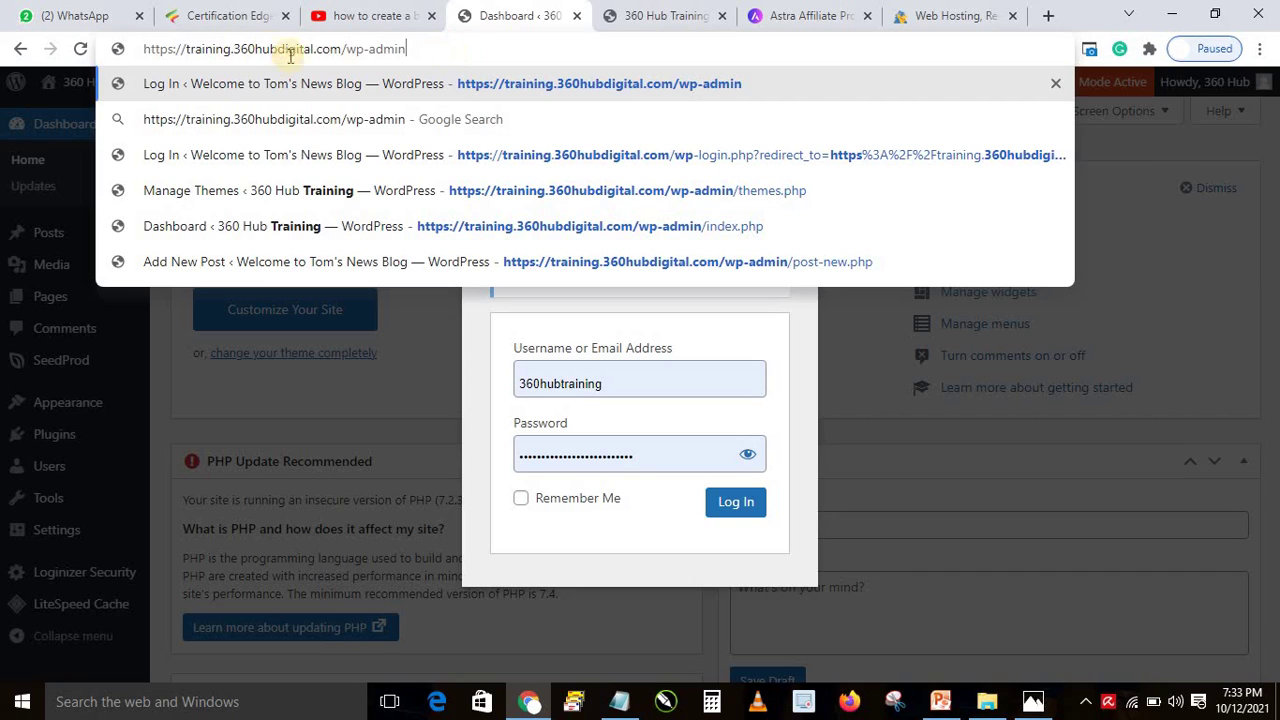
Load the shortened wp-admin address and log in to WordPress with the saved credentials.
left_click_drag(440, 48, 128, 48)
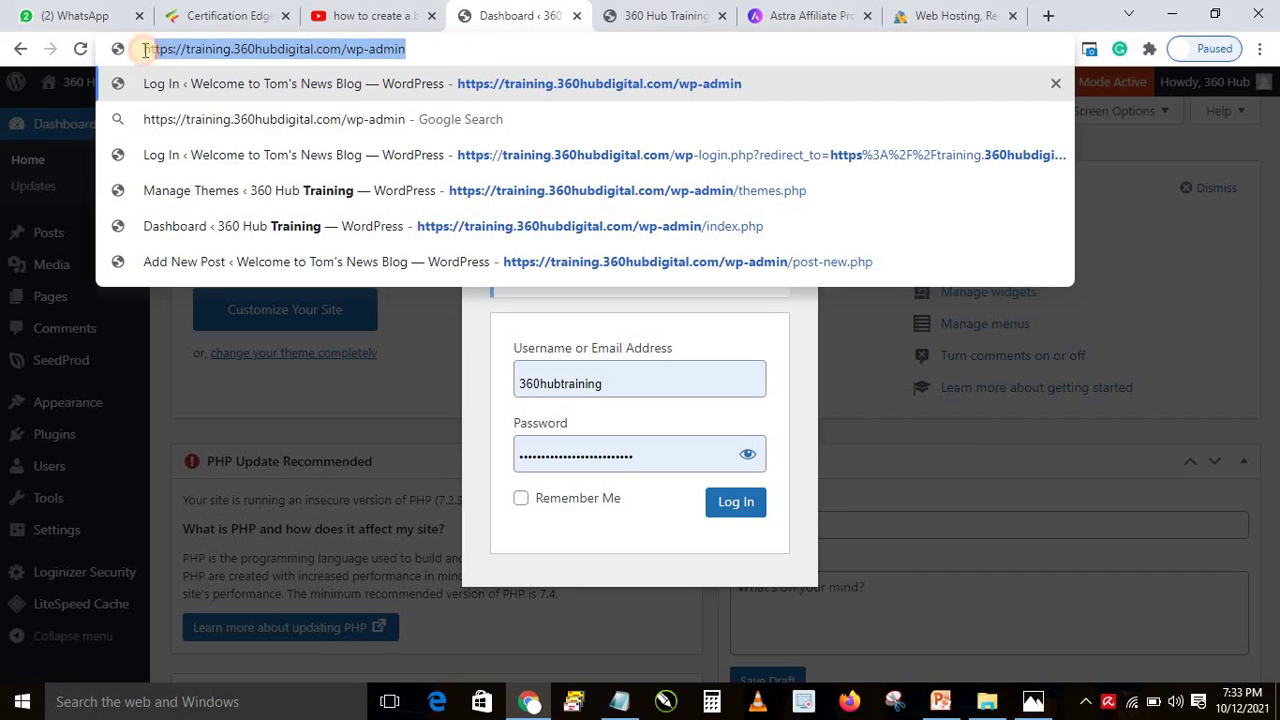
left_click(338, 50)
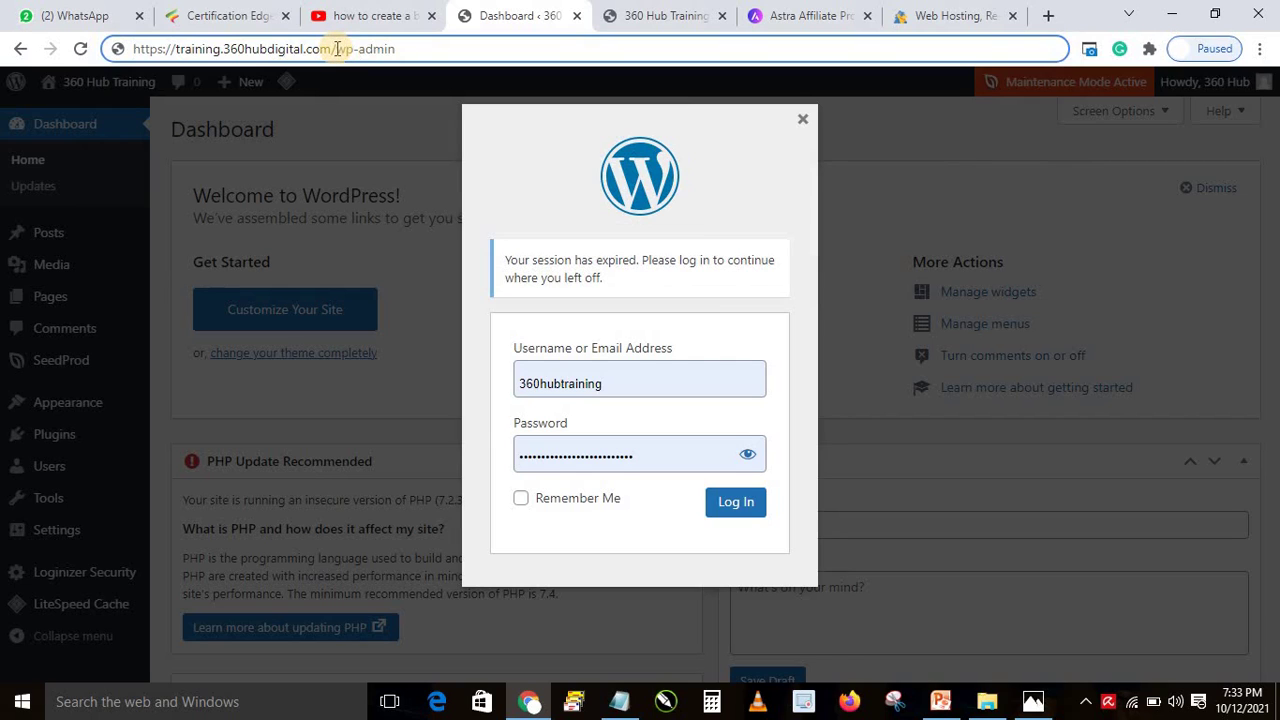
left_click(432, 47)
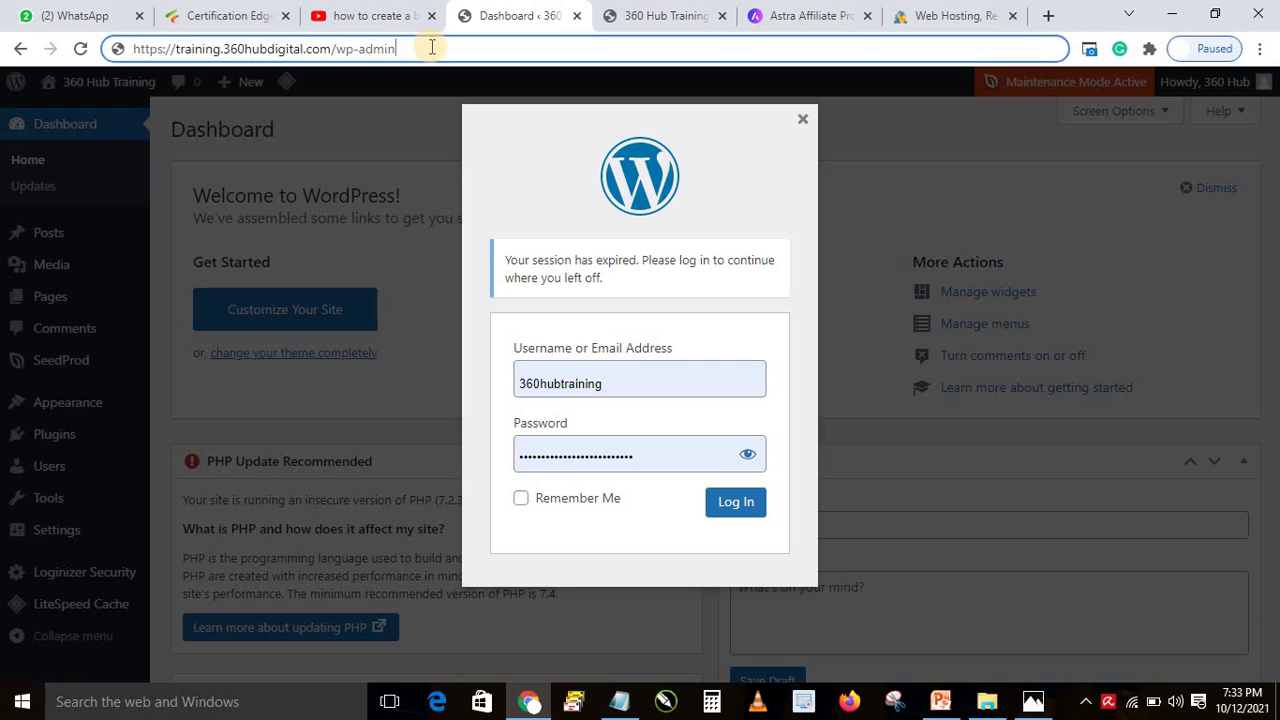
key("Return")
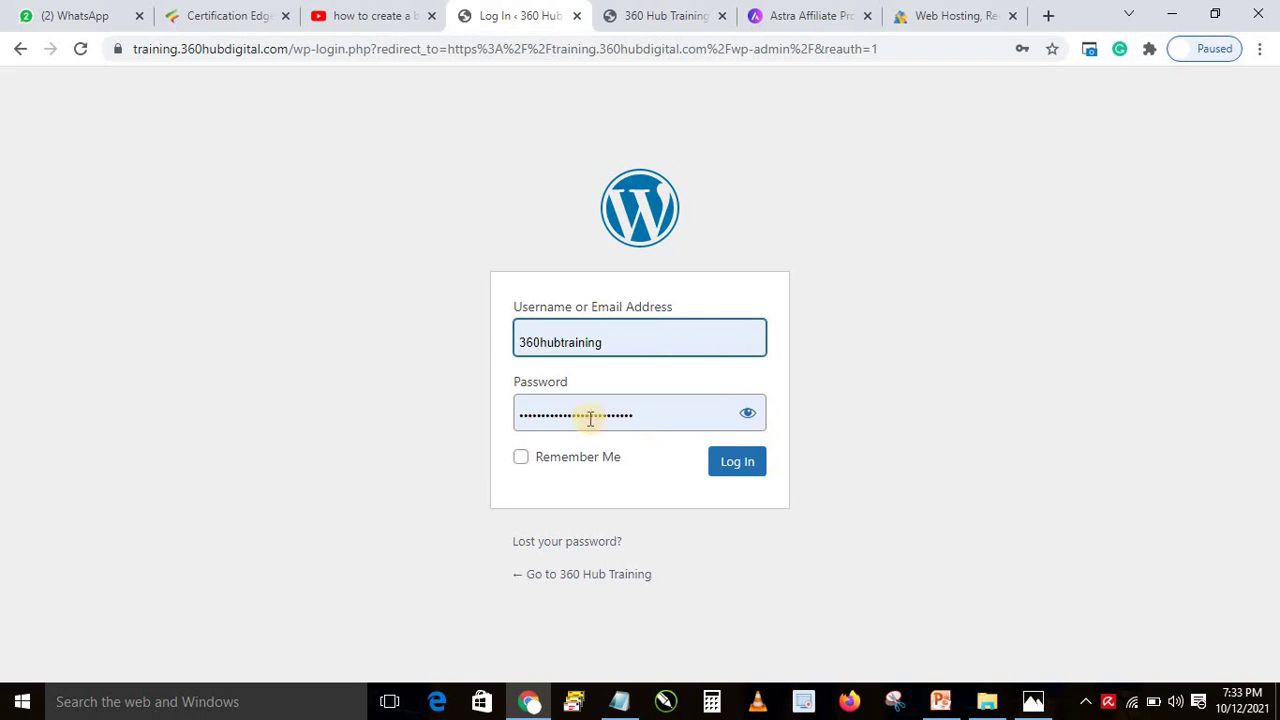
left_click(733, 462)
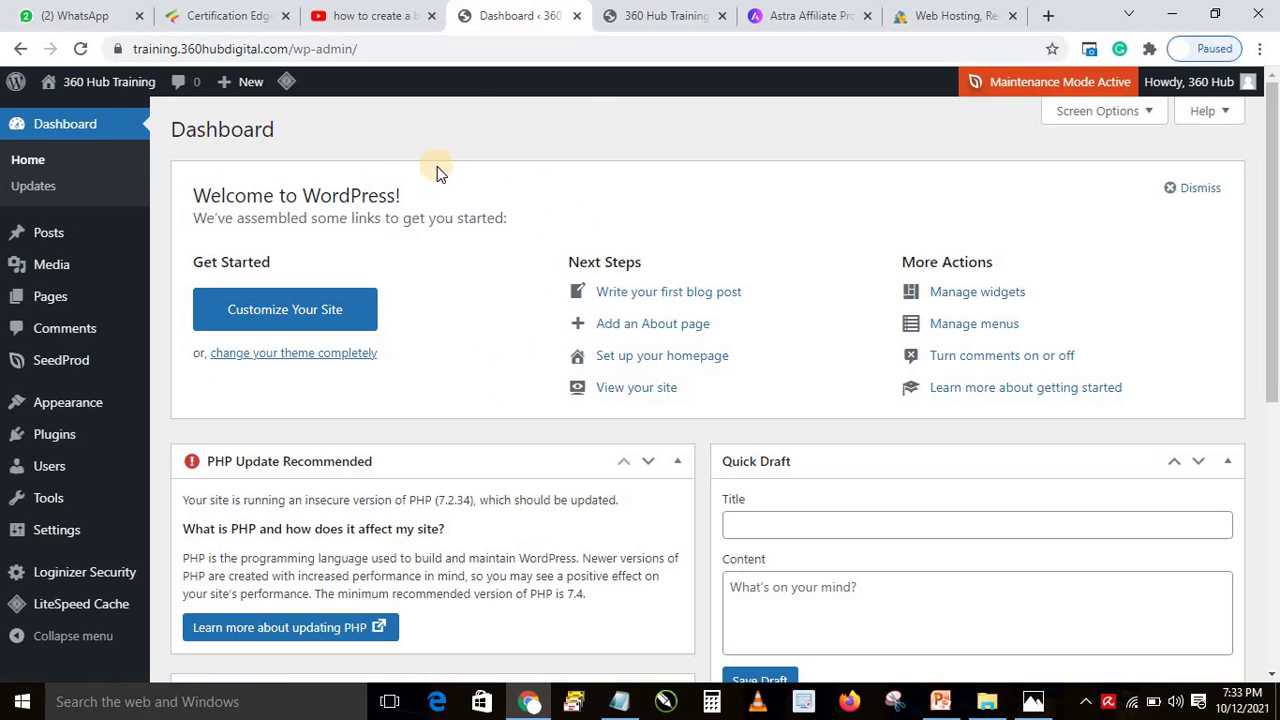
View the 360 Hub Training site in a new tab, closing its older duplicate tab, and return to the dashboard.
mouse_move(86, 88)
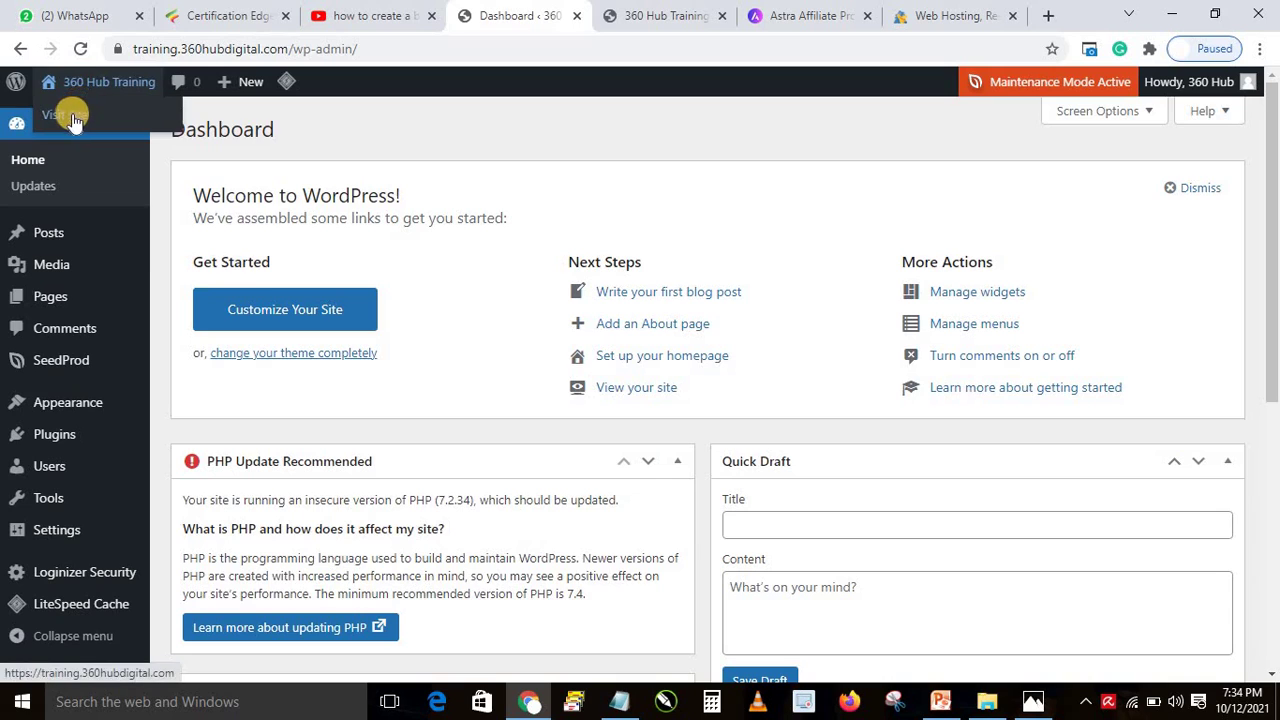
right_click(68, 116)
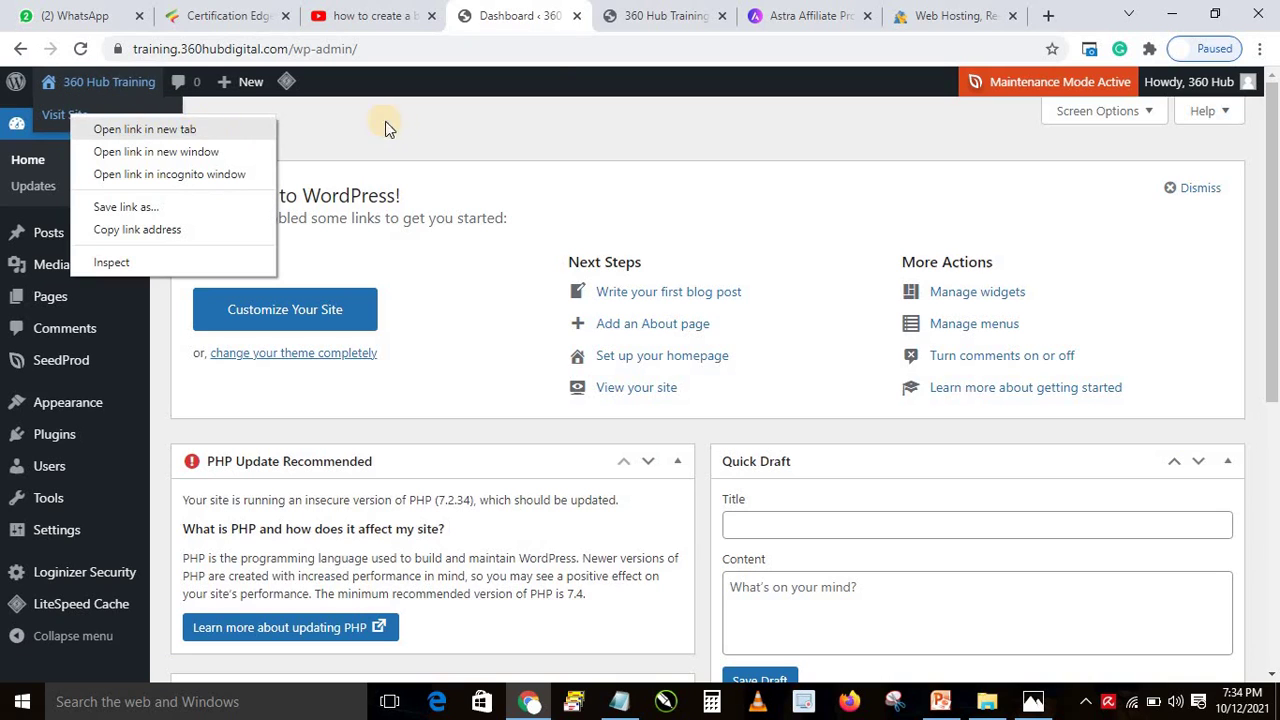
left_click(170, 129)
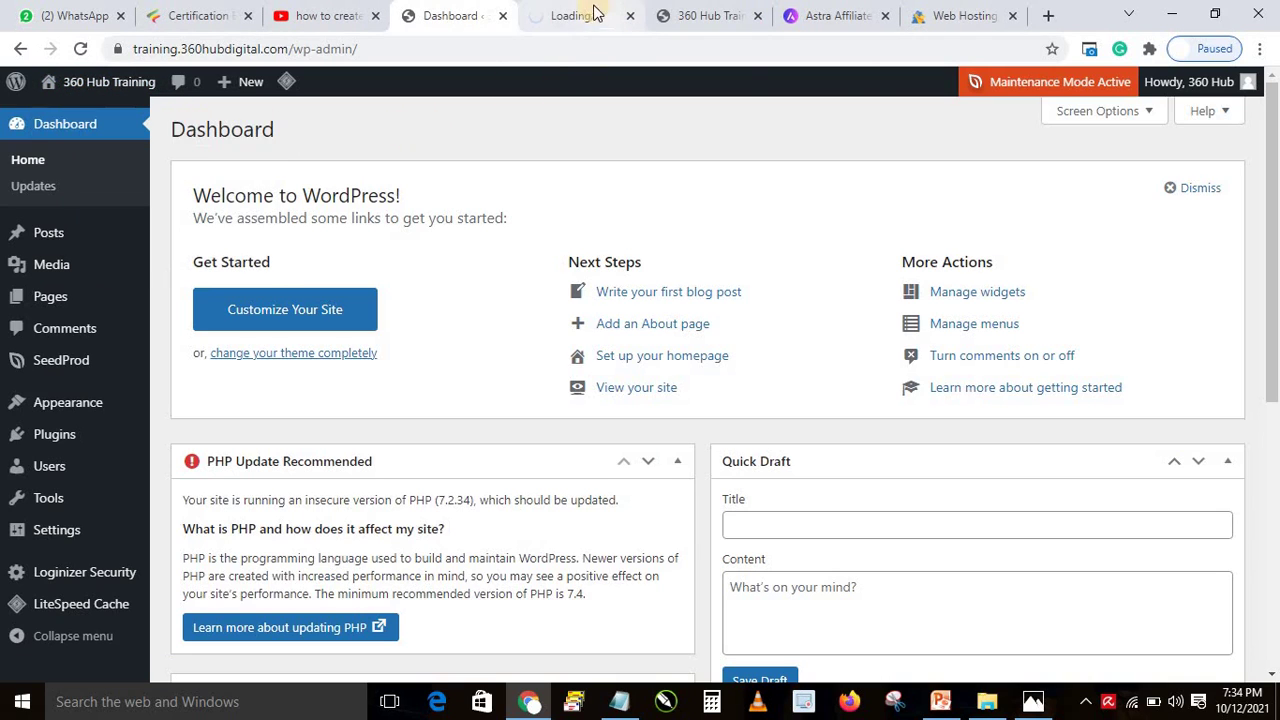
left_click(757, 15)
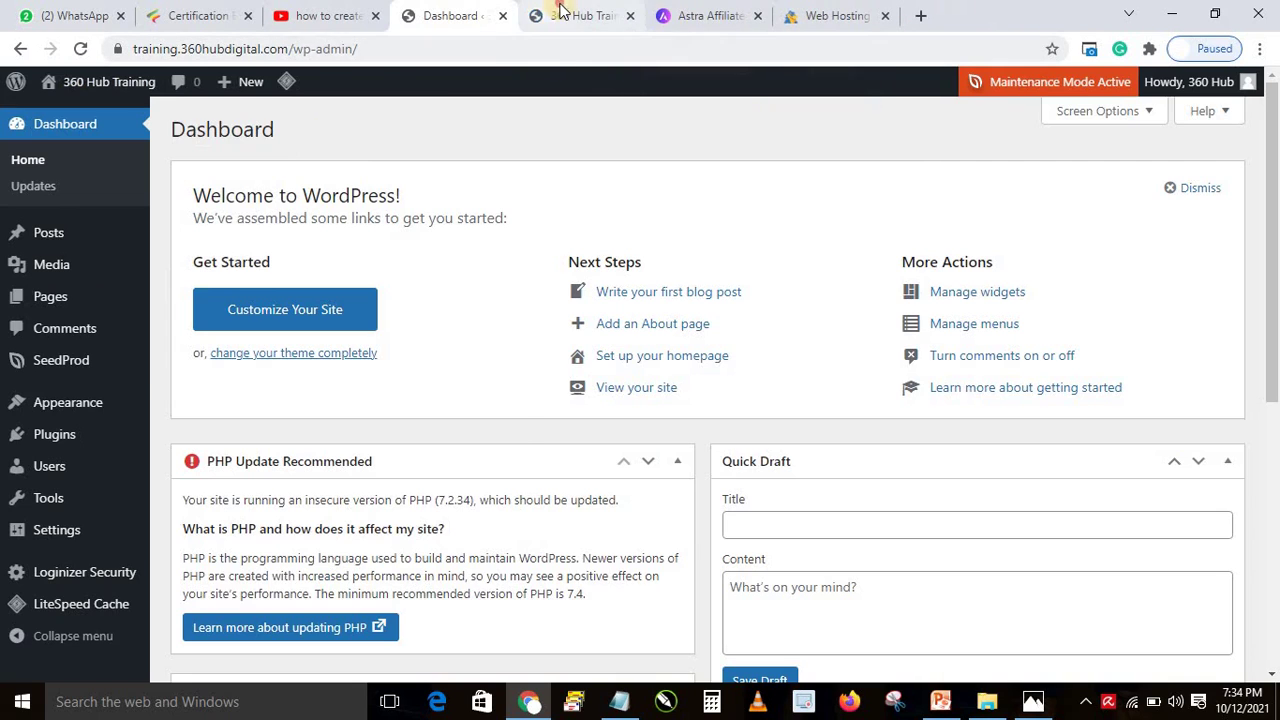
left_click(548, 17)
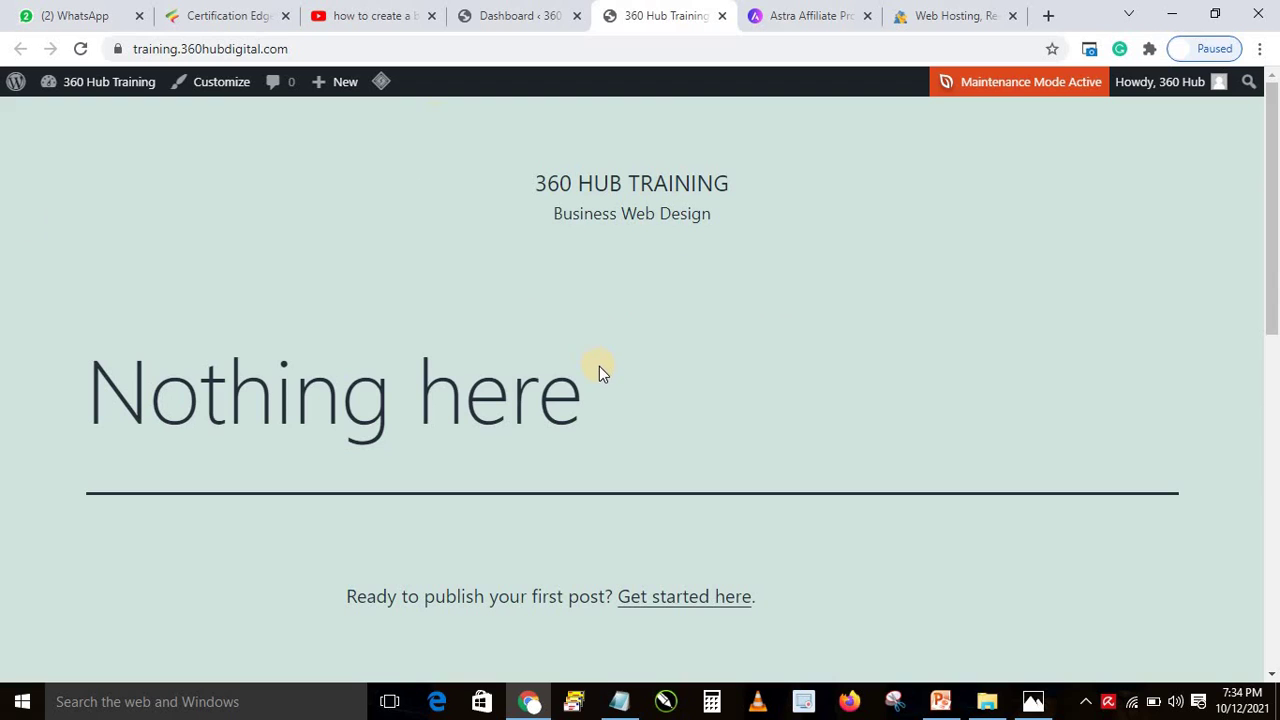
left_click(504, 28)
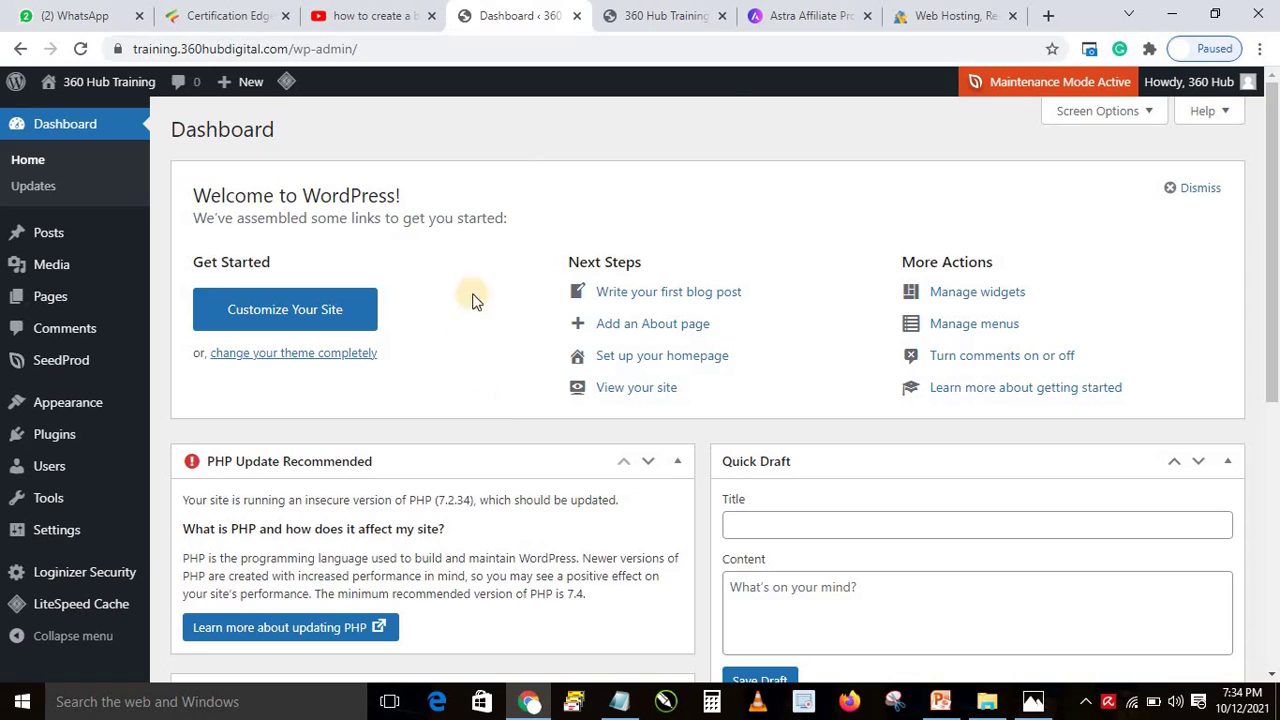
Load the Astra home page at wpastra.com by removing affiliate/ from the open Astra page's address.
left_click(790, 15)
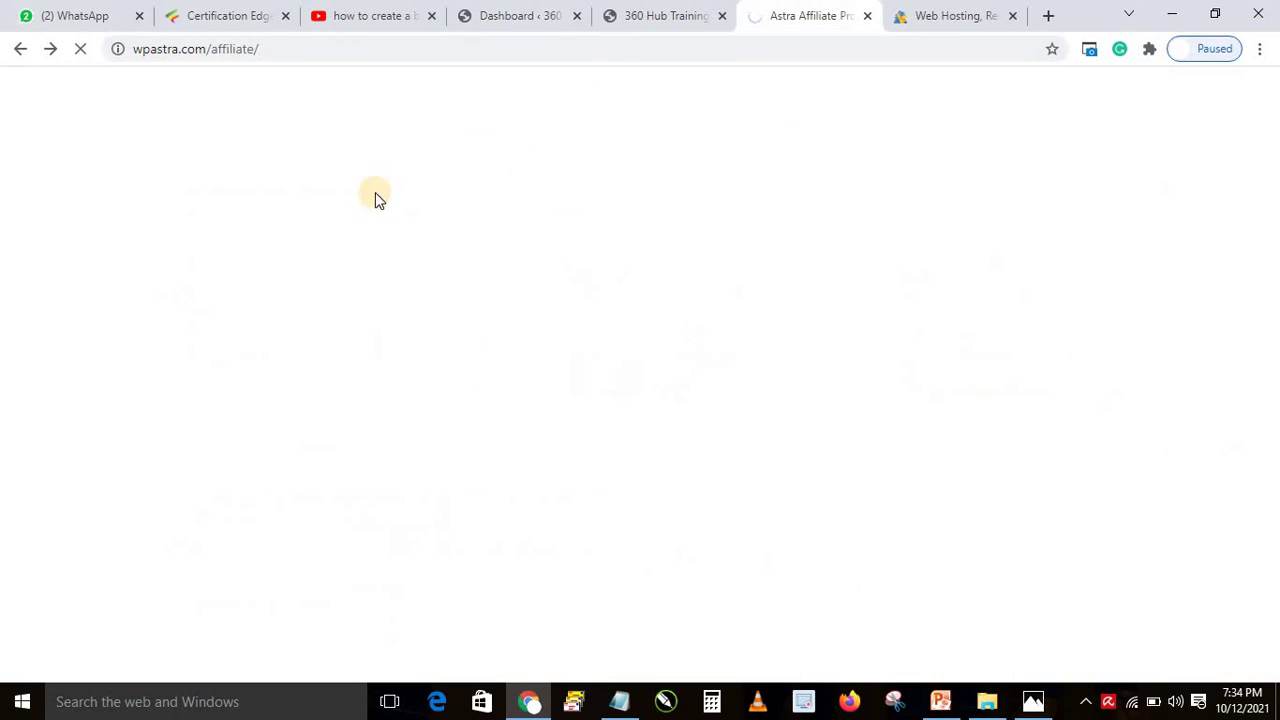
left_click_drag(213, 50, 369, 49)
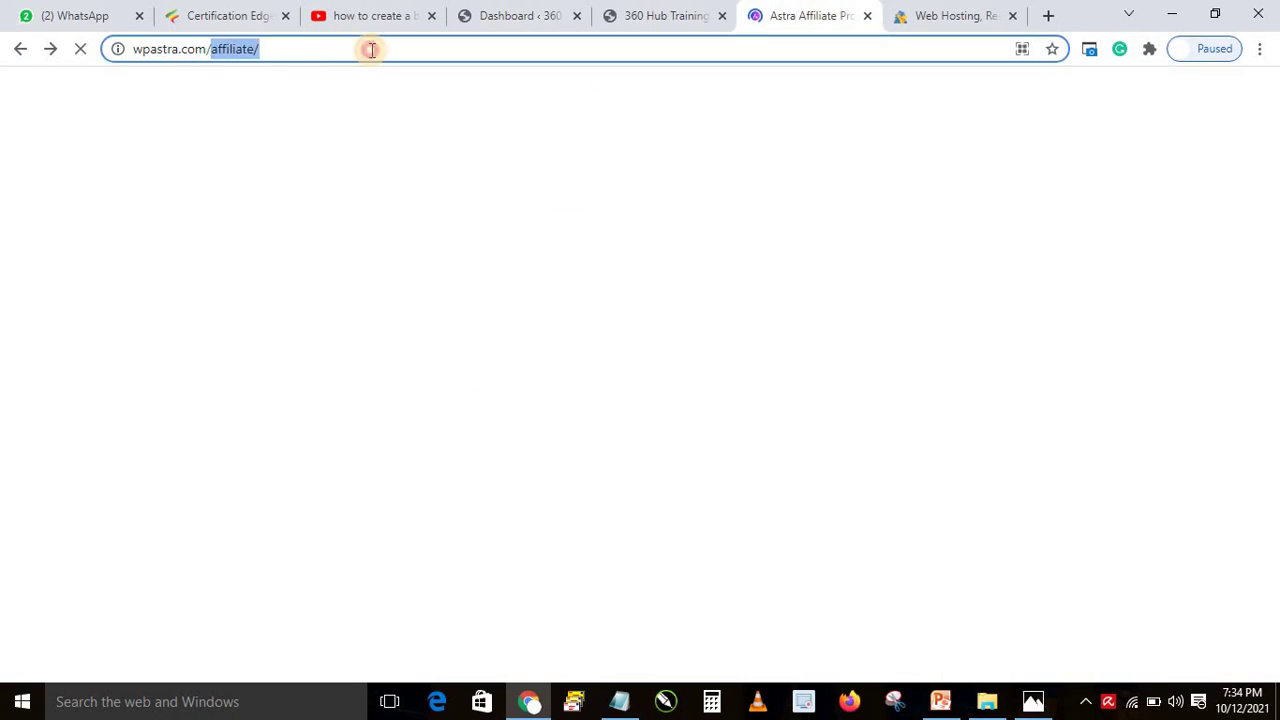
key("BackSpace")
key("Return")
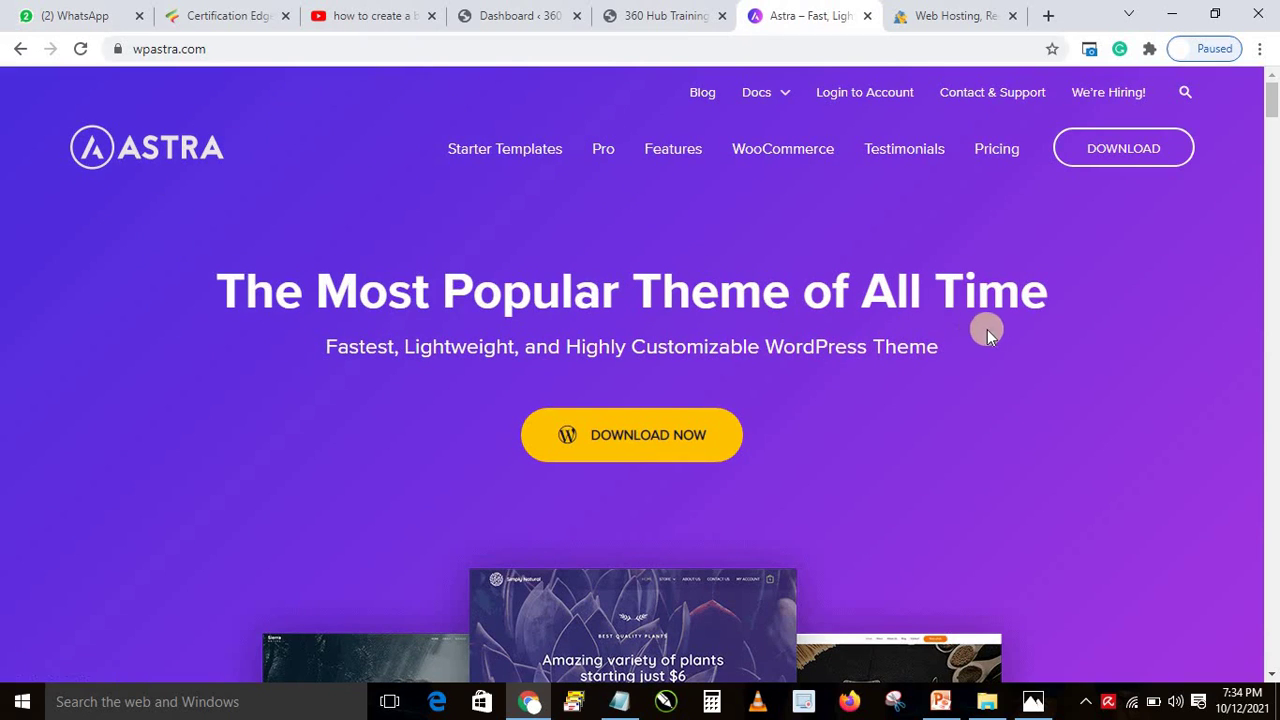
Open Astra's pricing page from its home page and request the free Astra theme download.
left_click(637, 438)
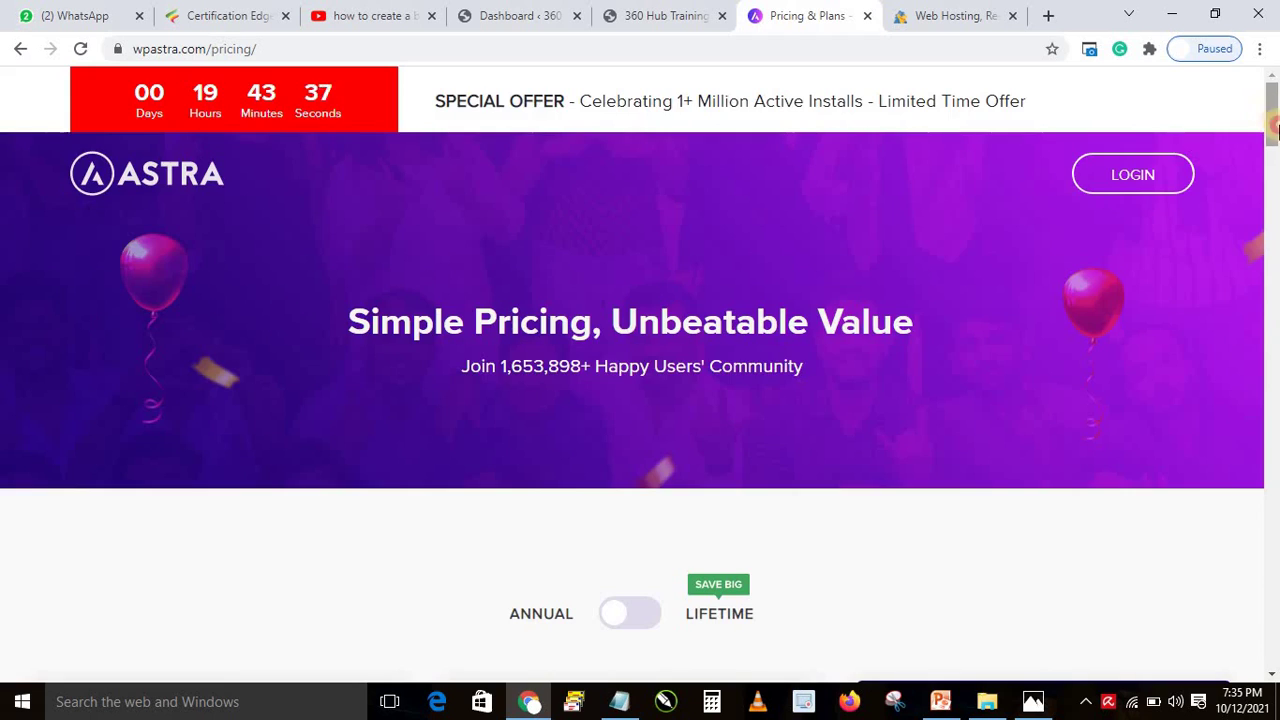
scroll(484, 310, "down", 4)
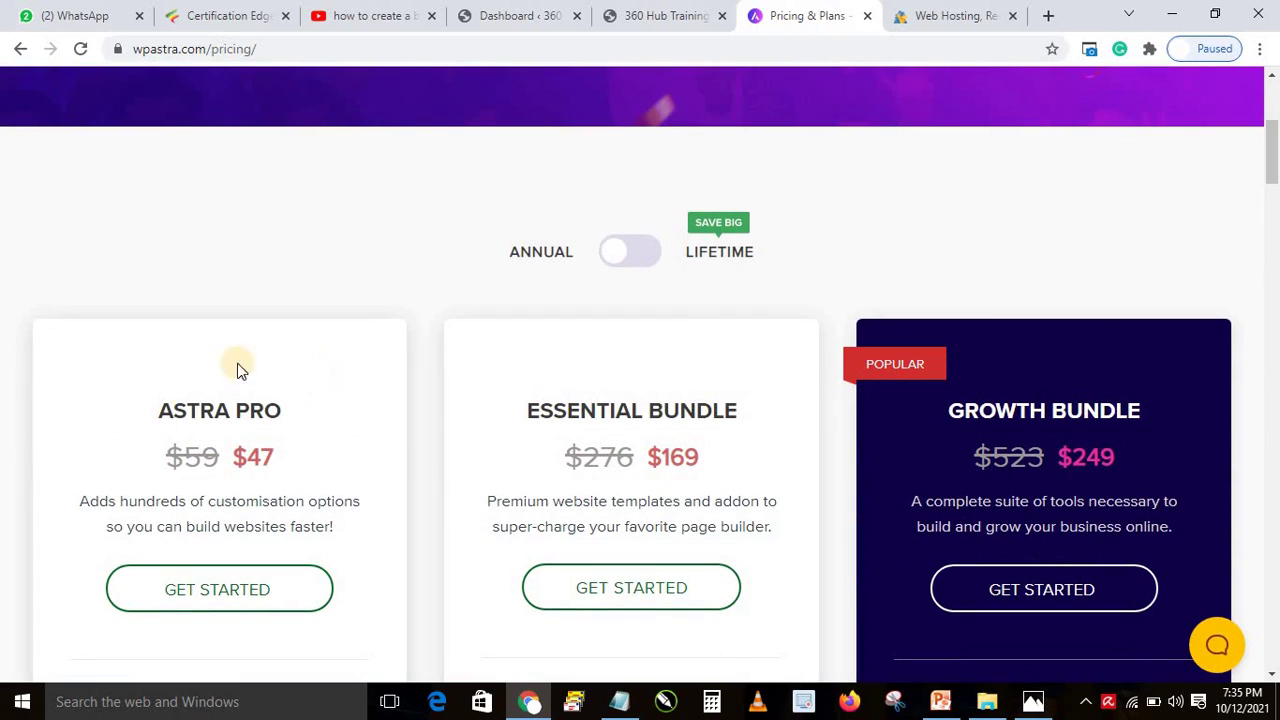
left_click_drag(1273, 152, 1274, 301)
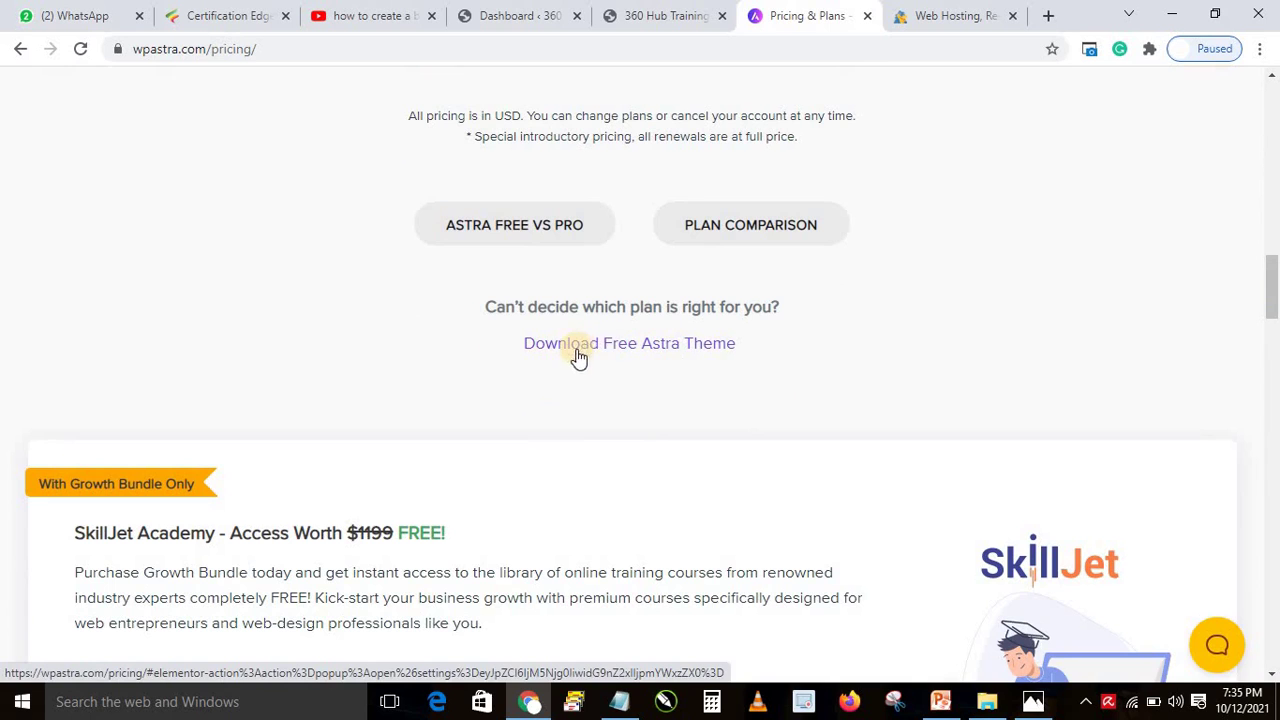
left_click(616, 343)
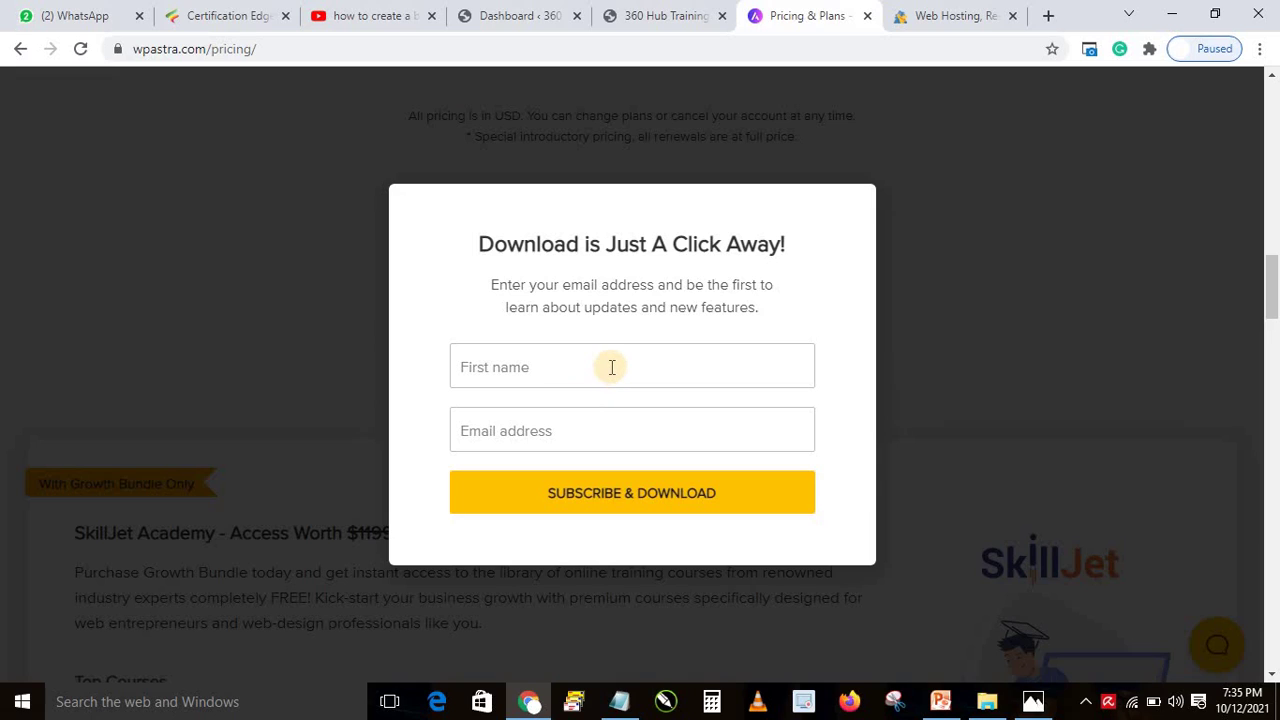
Fill in the first name and an edited version of the suggested e-mail address, and subscribe to download the Astra theme.
left_click(611, 366)
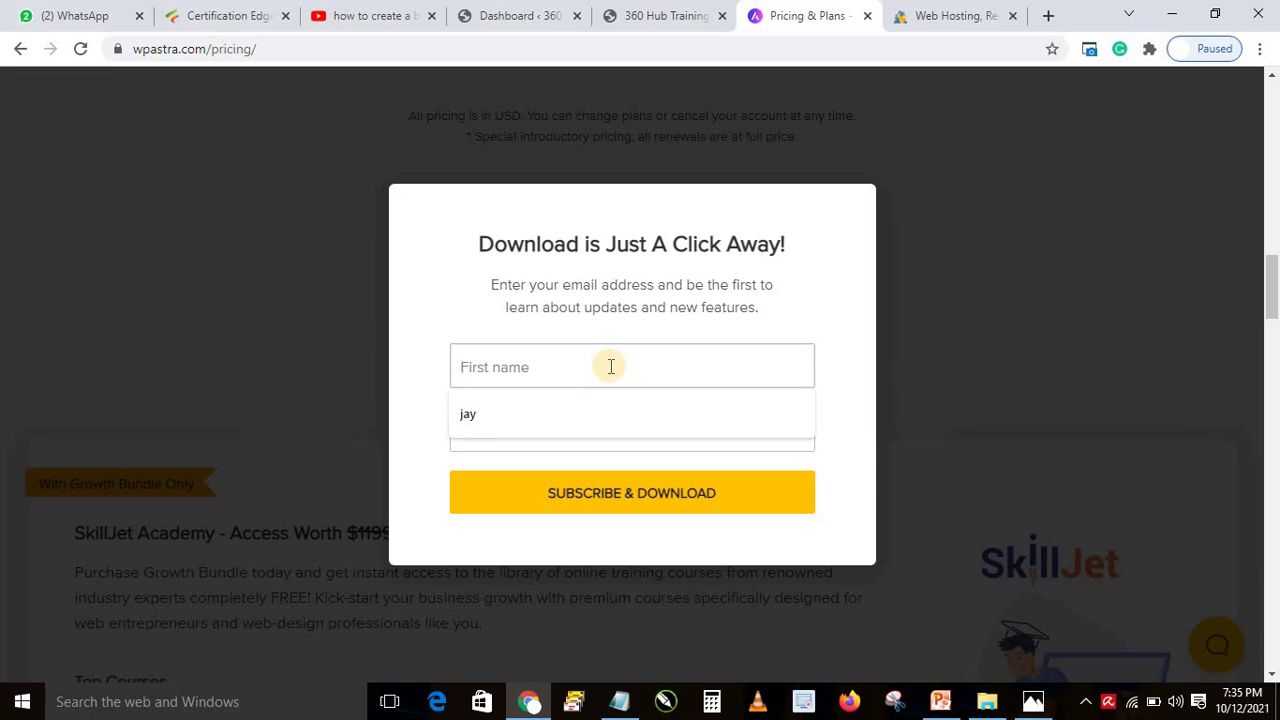
type("james")
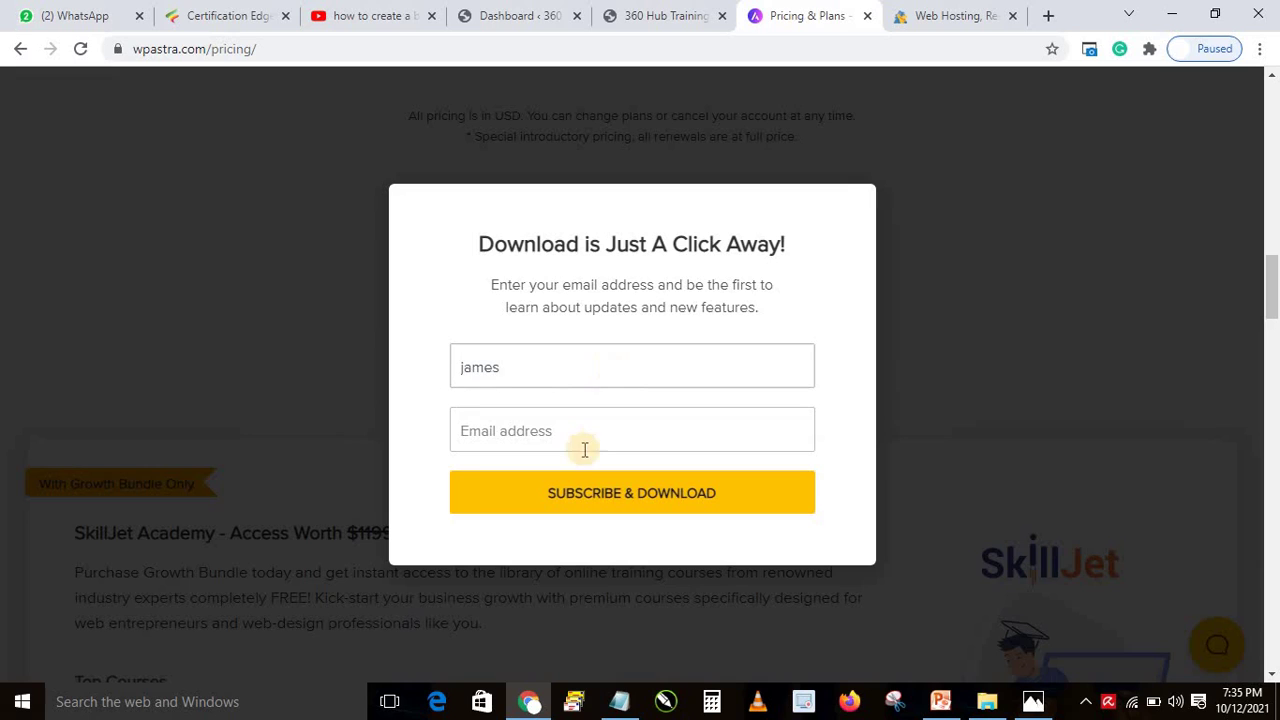
left_click(574, 431)
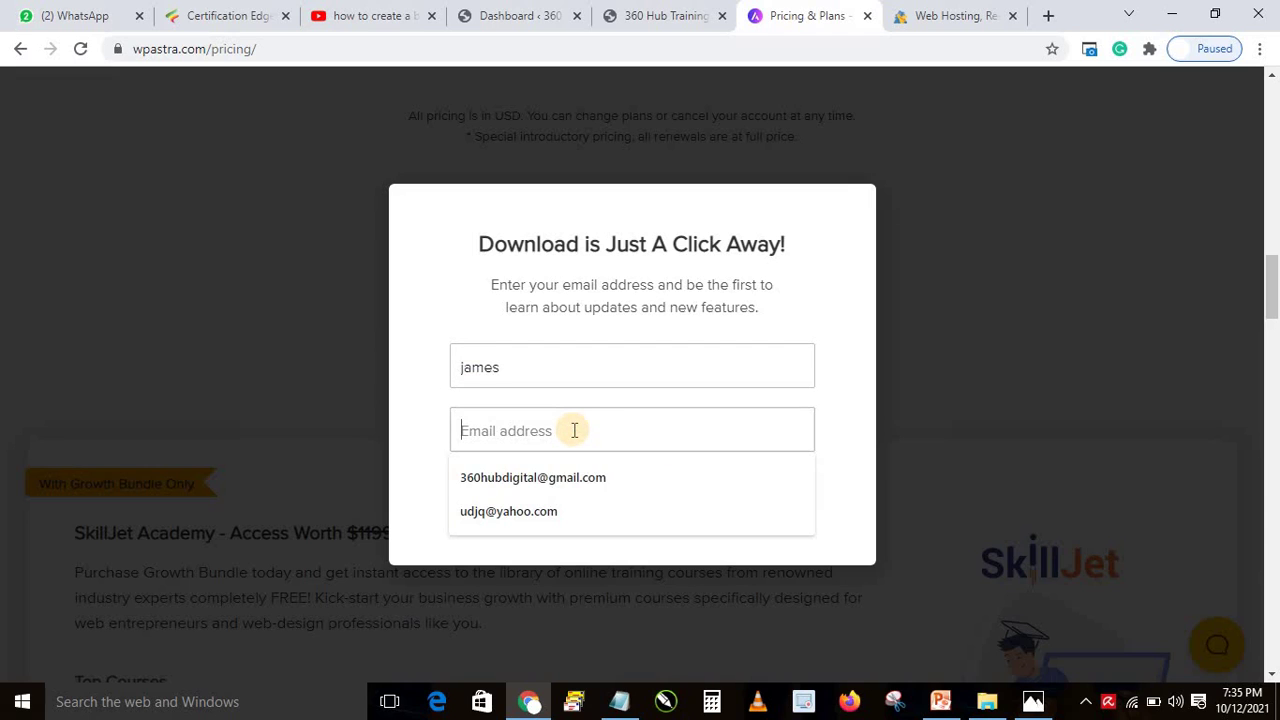
left_click(520, 470)
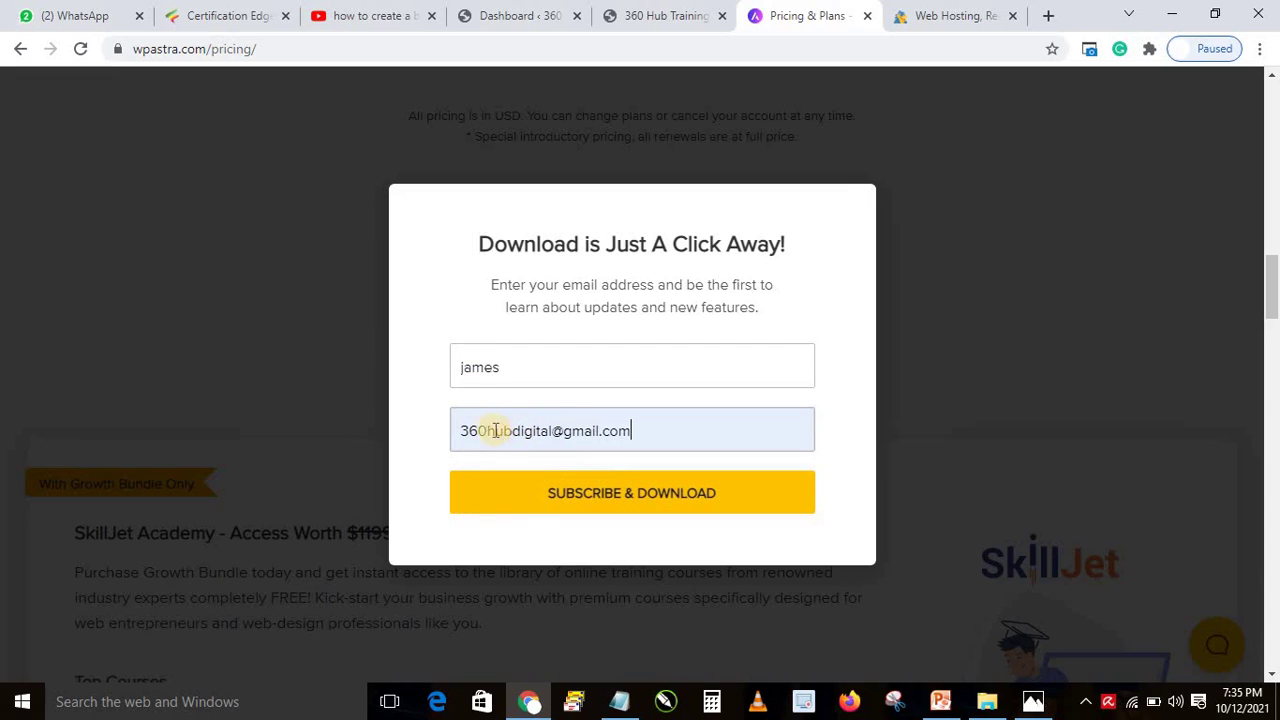
left_click_drag(485, 428, 479, 428)
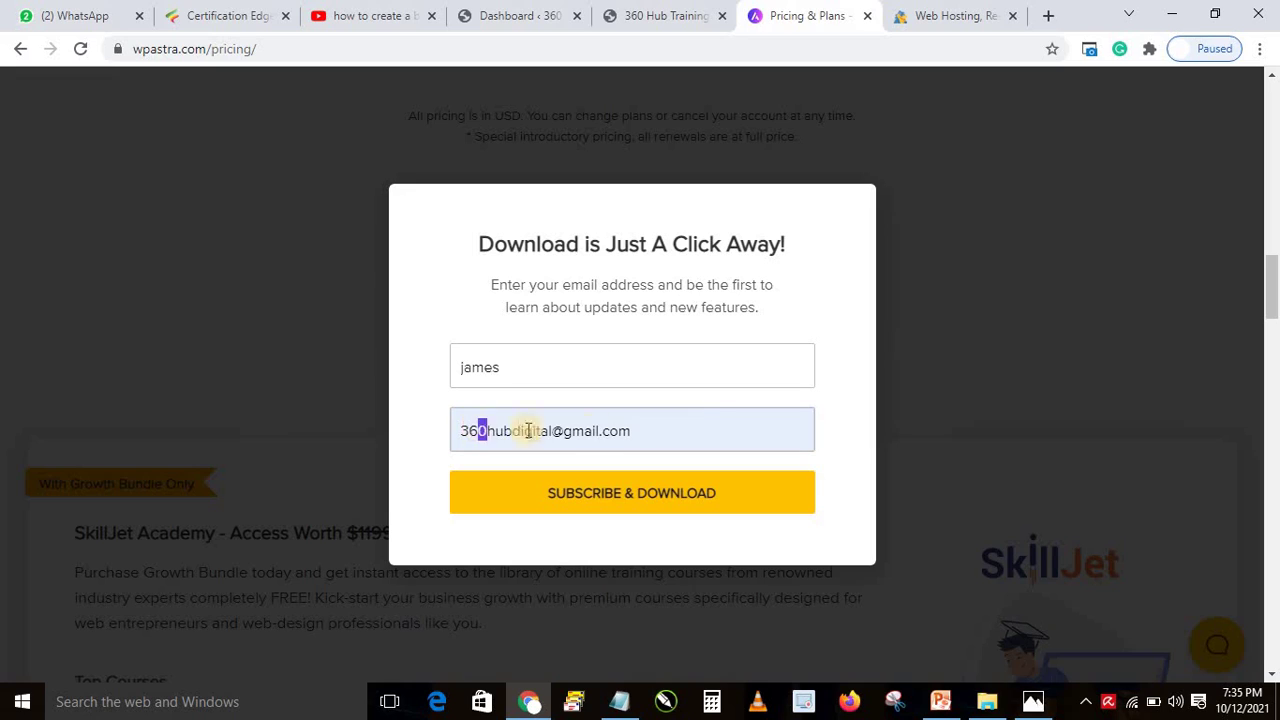
type("1")
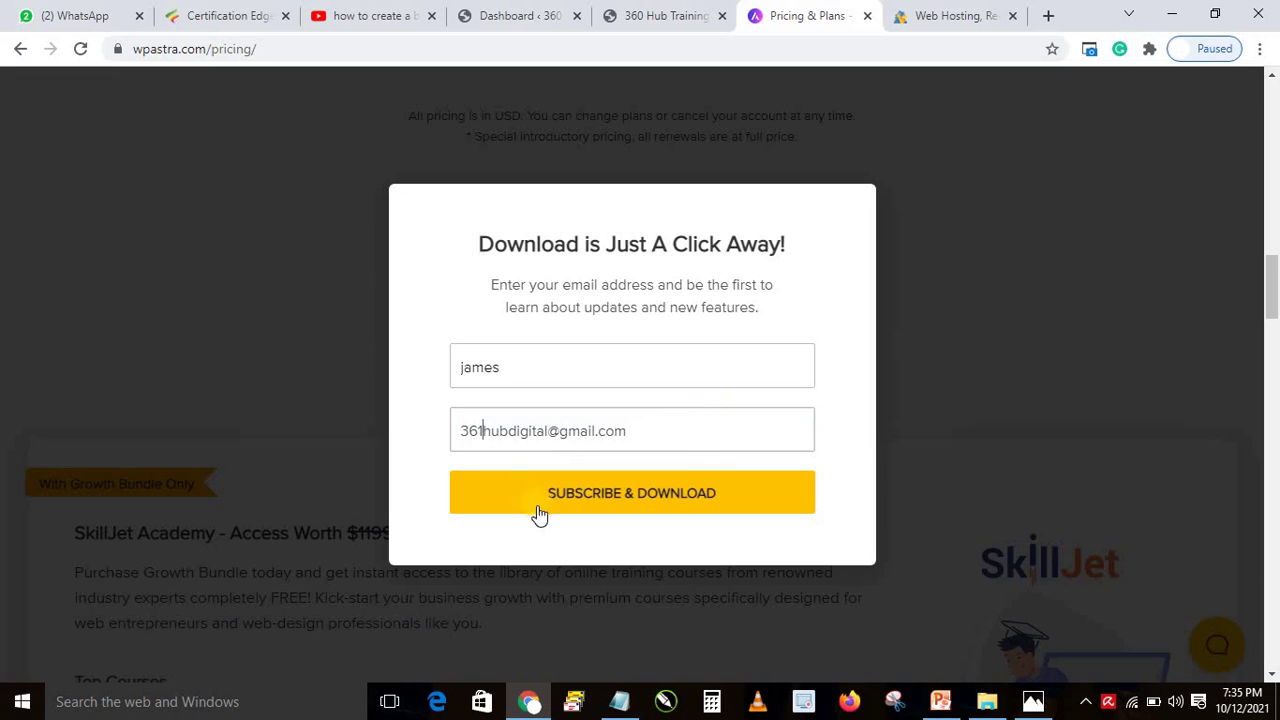
left_click(615, 495)
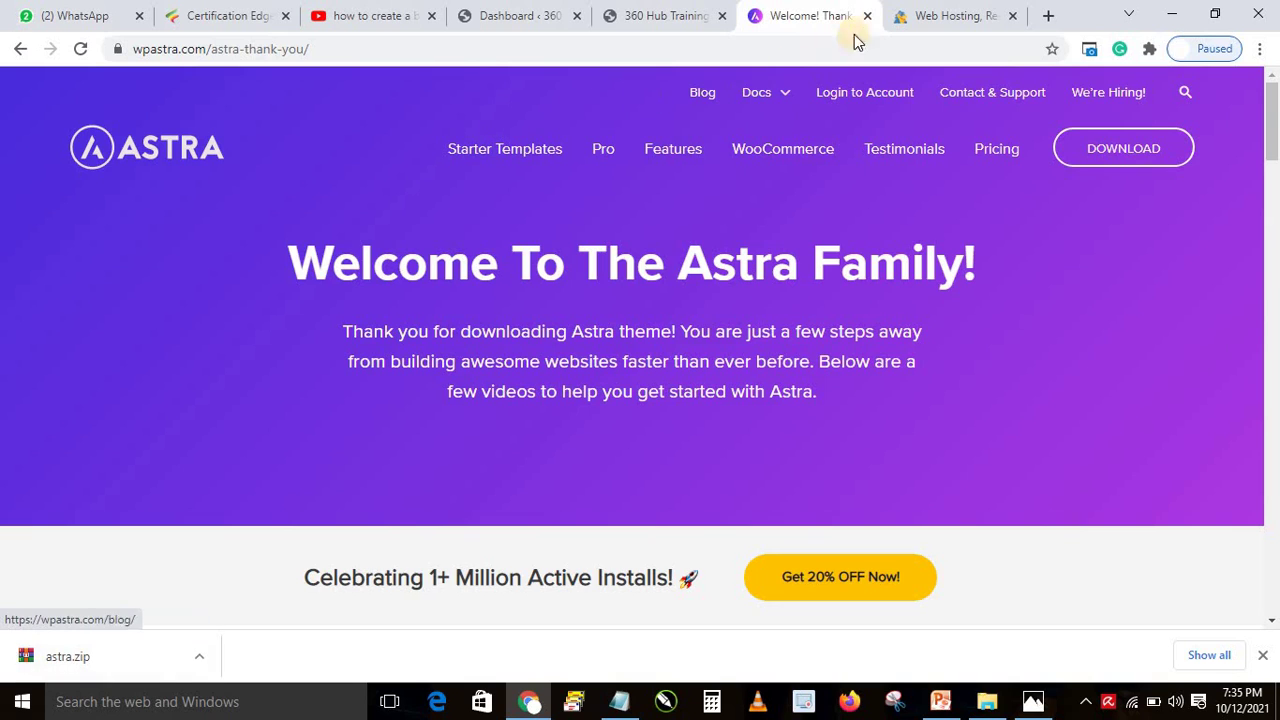
Close the Astra page and open the installed themes page in the WordPress dashboard, dismissing the browser's download bar.
key("ctrl+w")
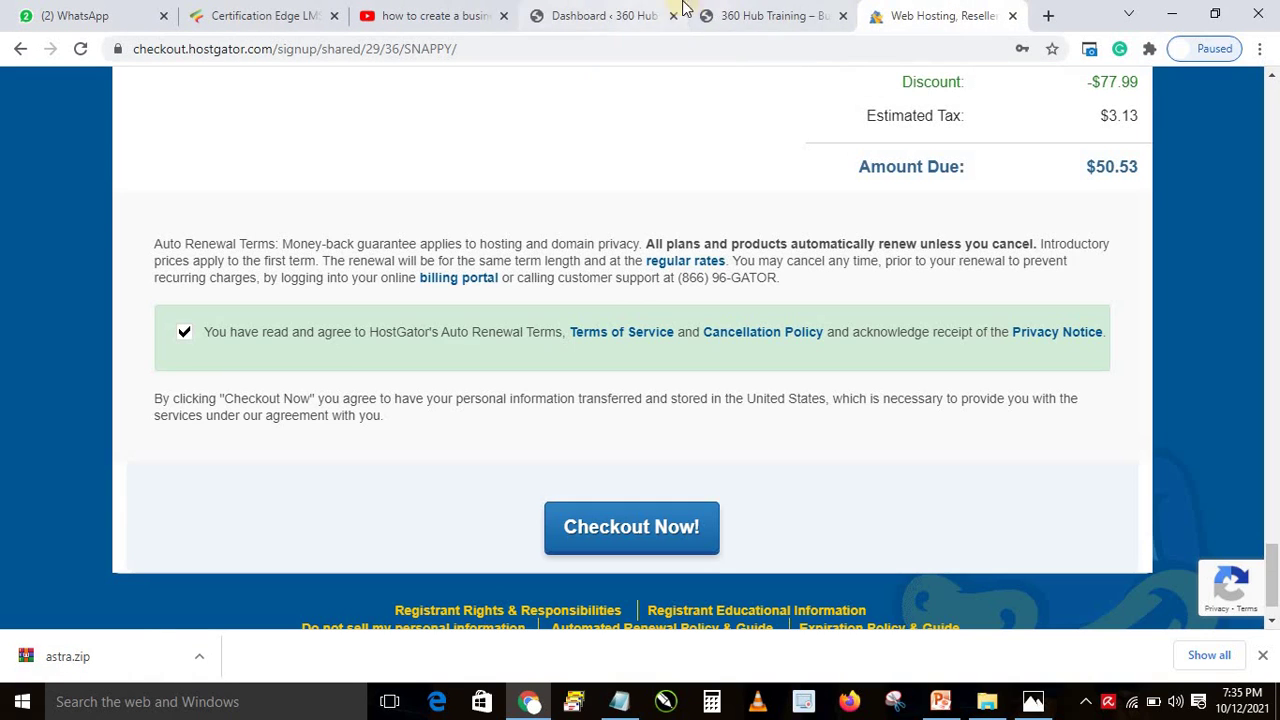
left_click(640, 14)
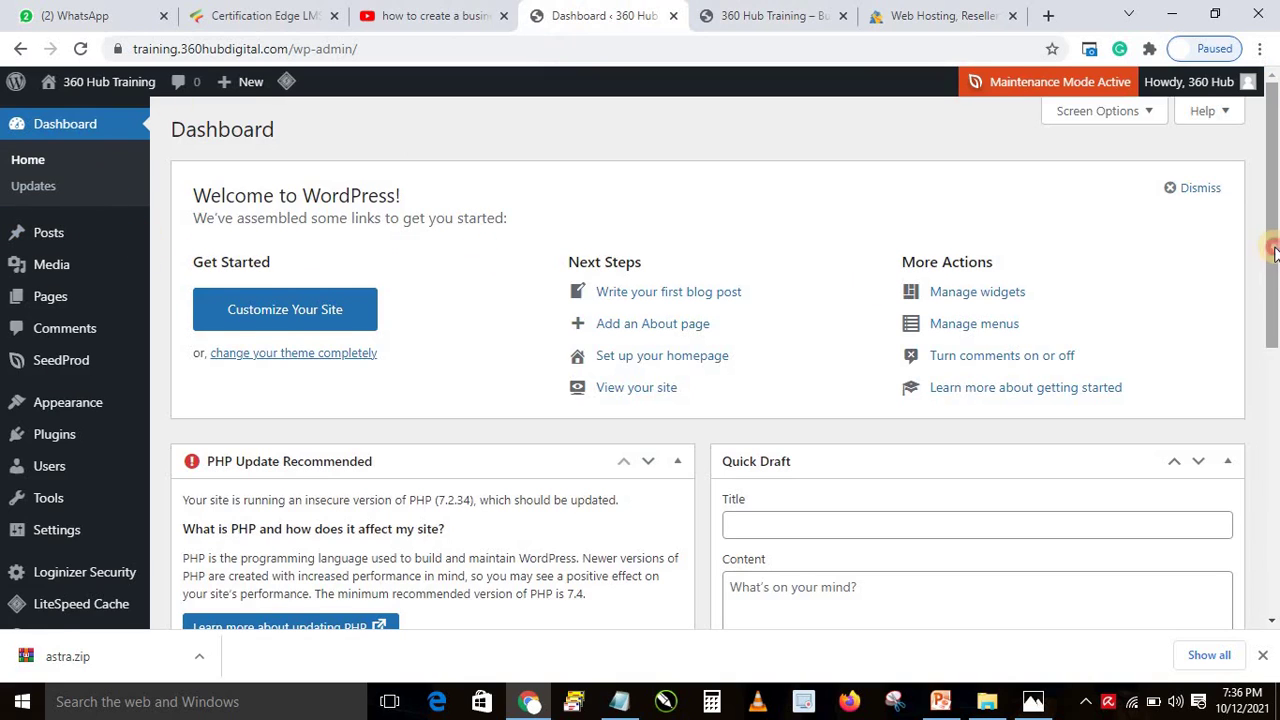
scroll(1274, 245, "down", 1)
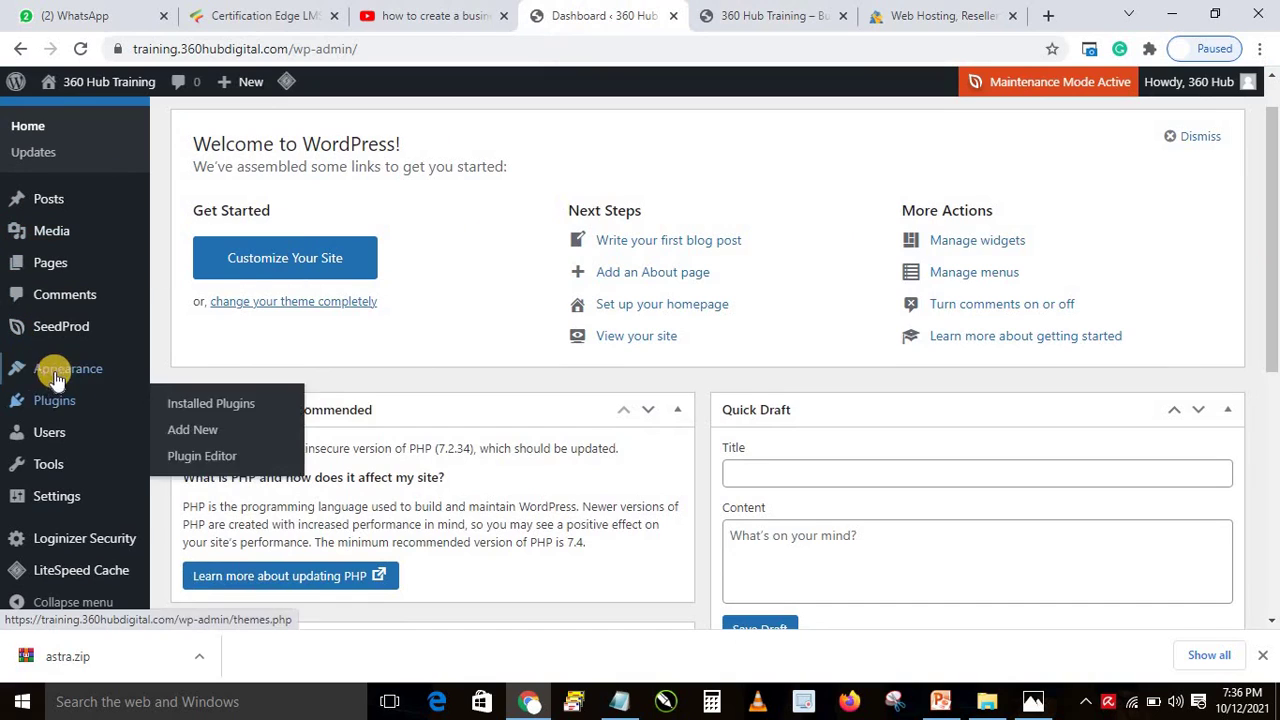
mouse_move(57, 378)
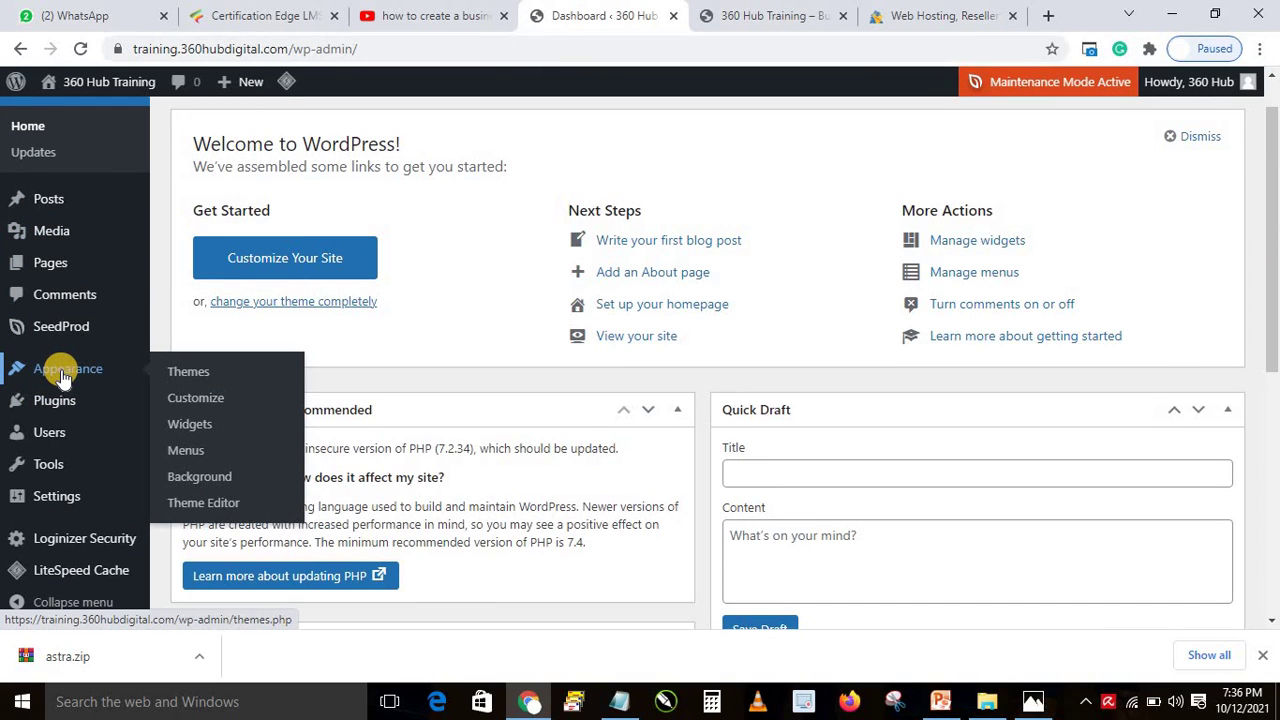
left_click(190, 374)
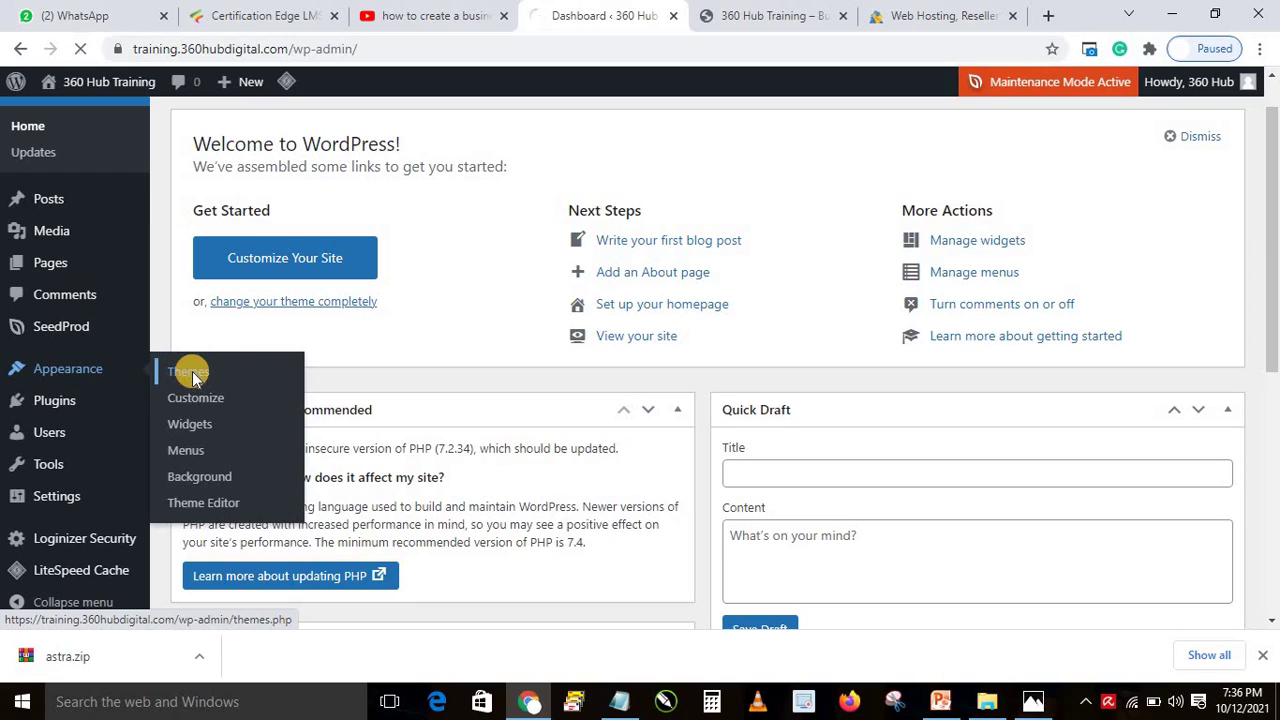
left_click(1262, 655)
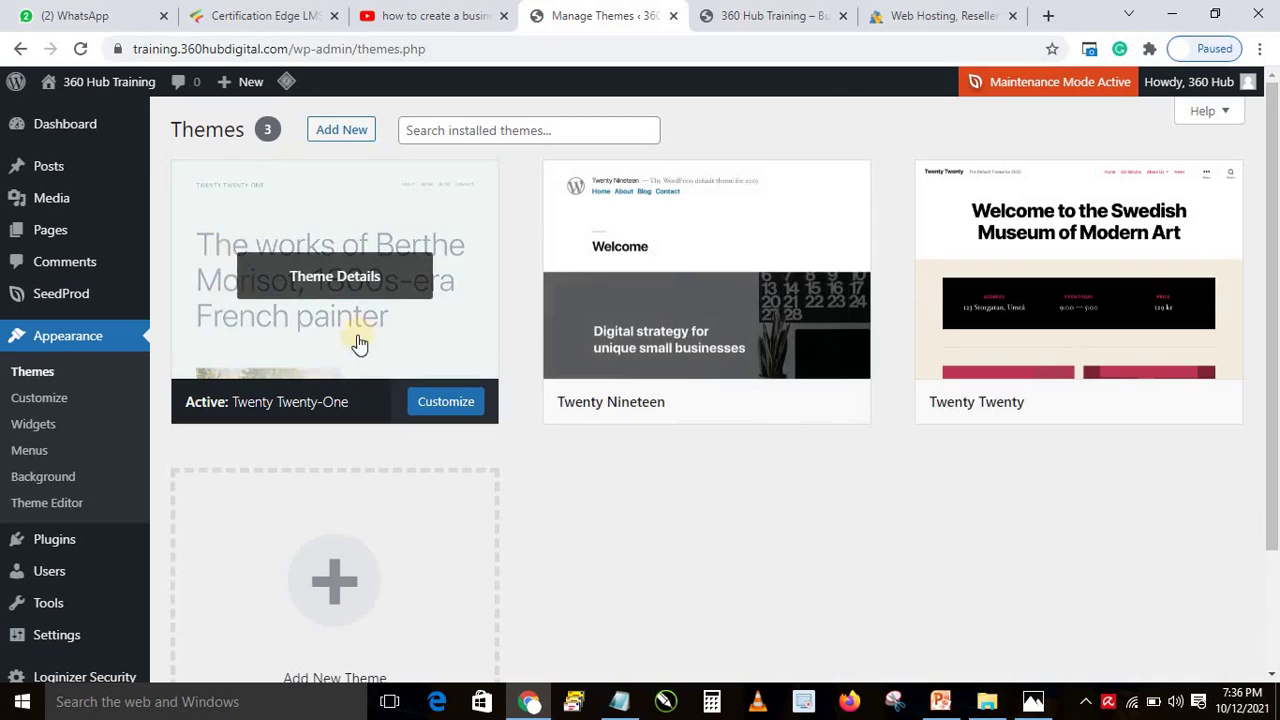
Upload astra.zip from the Downloads folder as a new theme and install it.
left_click(341, 130)
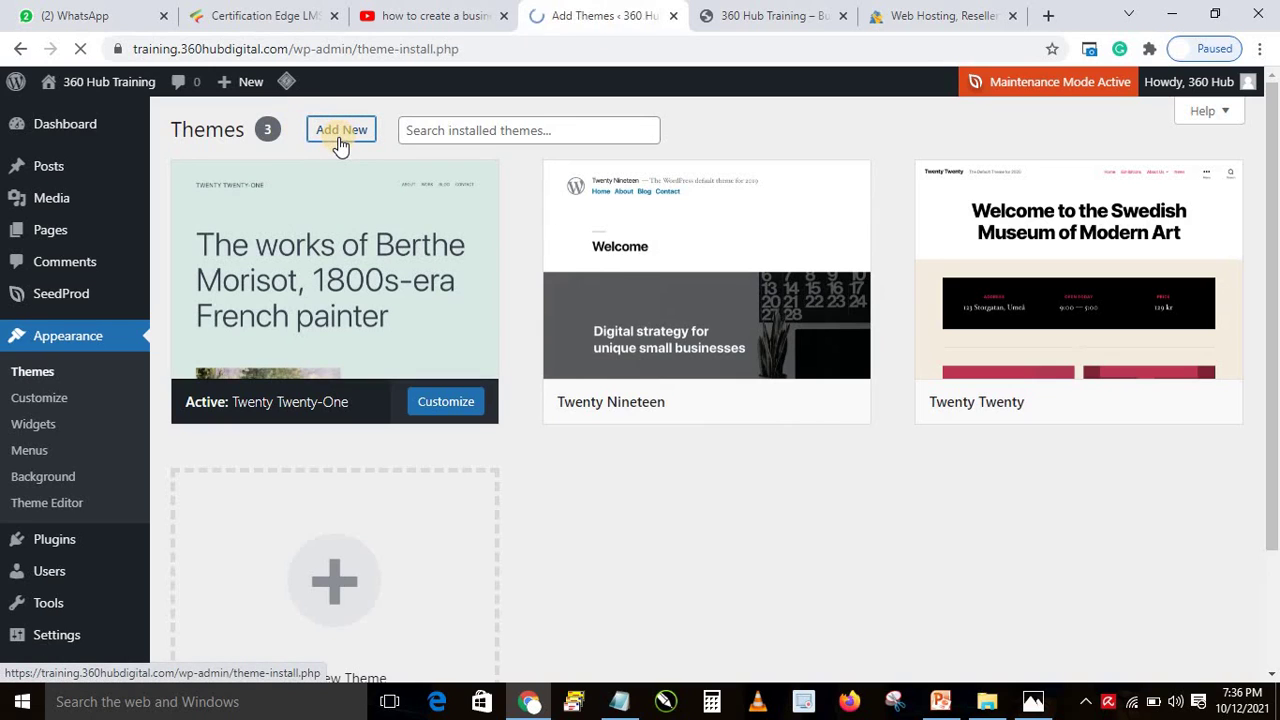
left_click(337, 130)
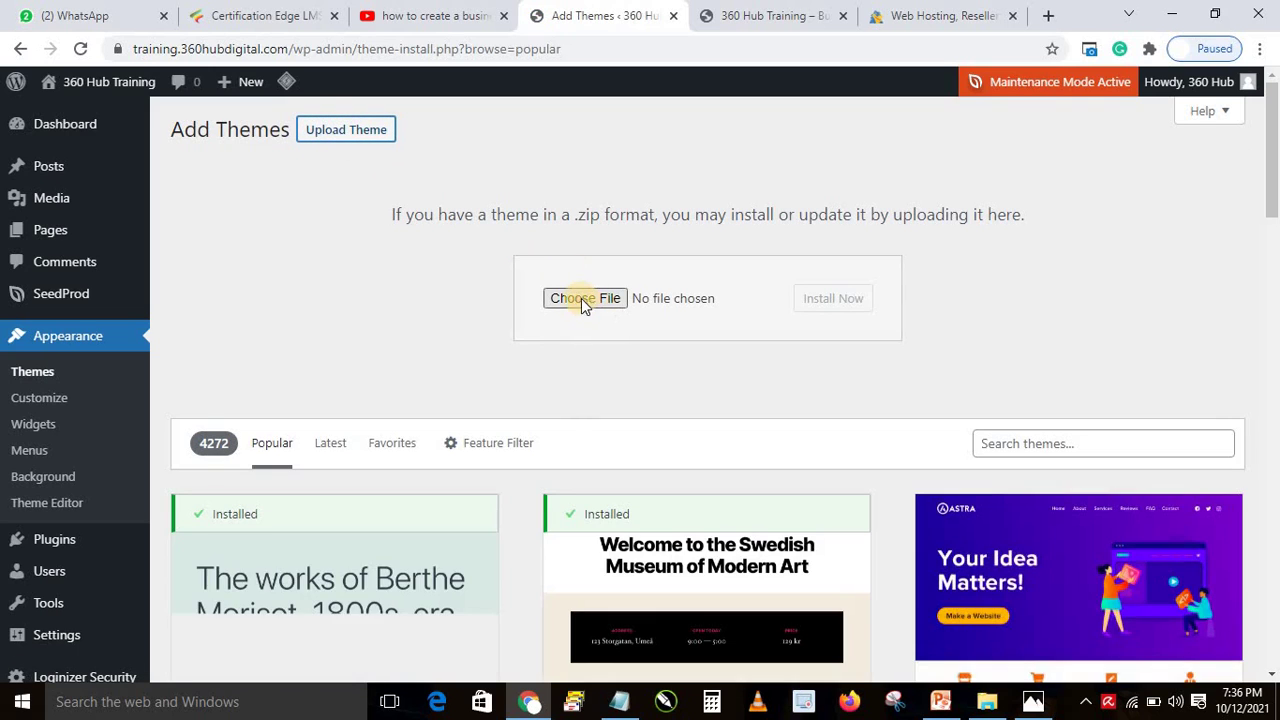
left_click(583, 297)
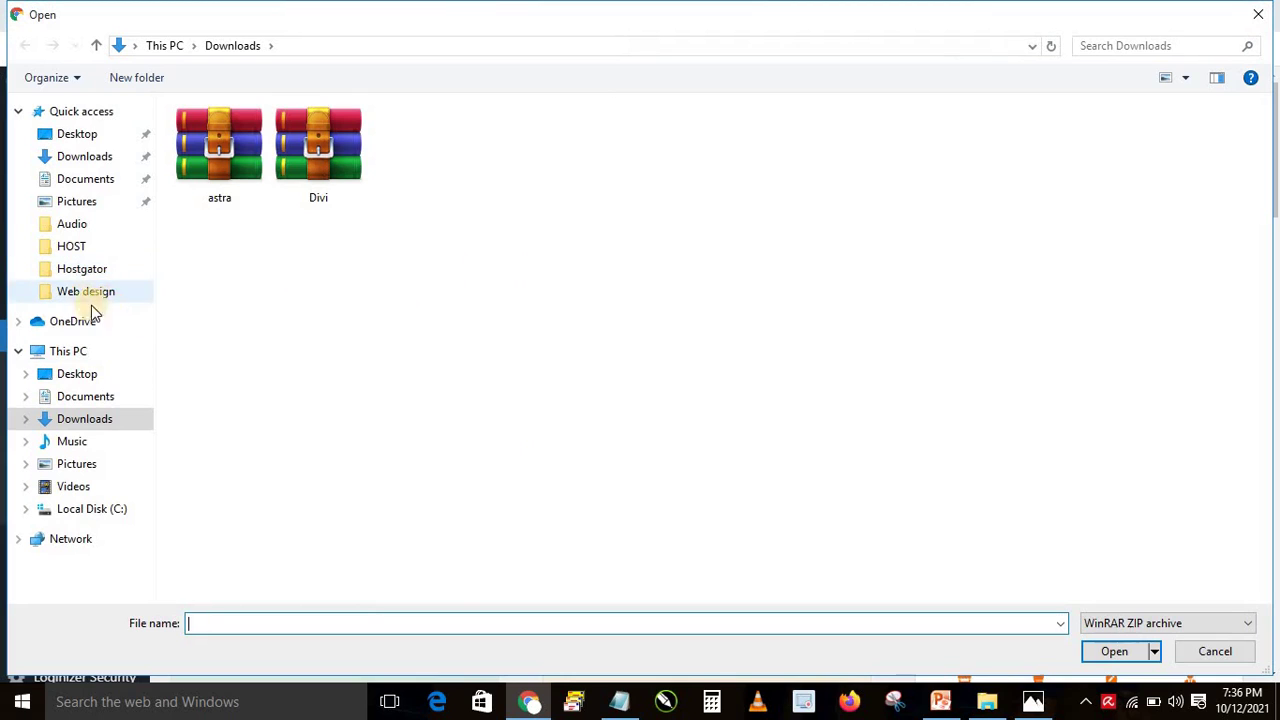
left_click(83, 160)
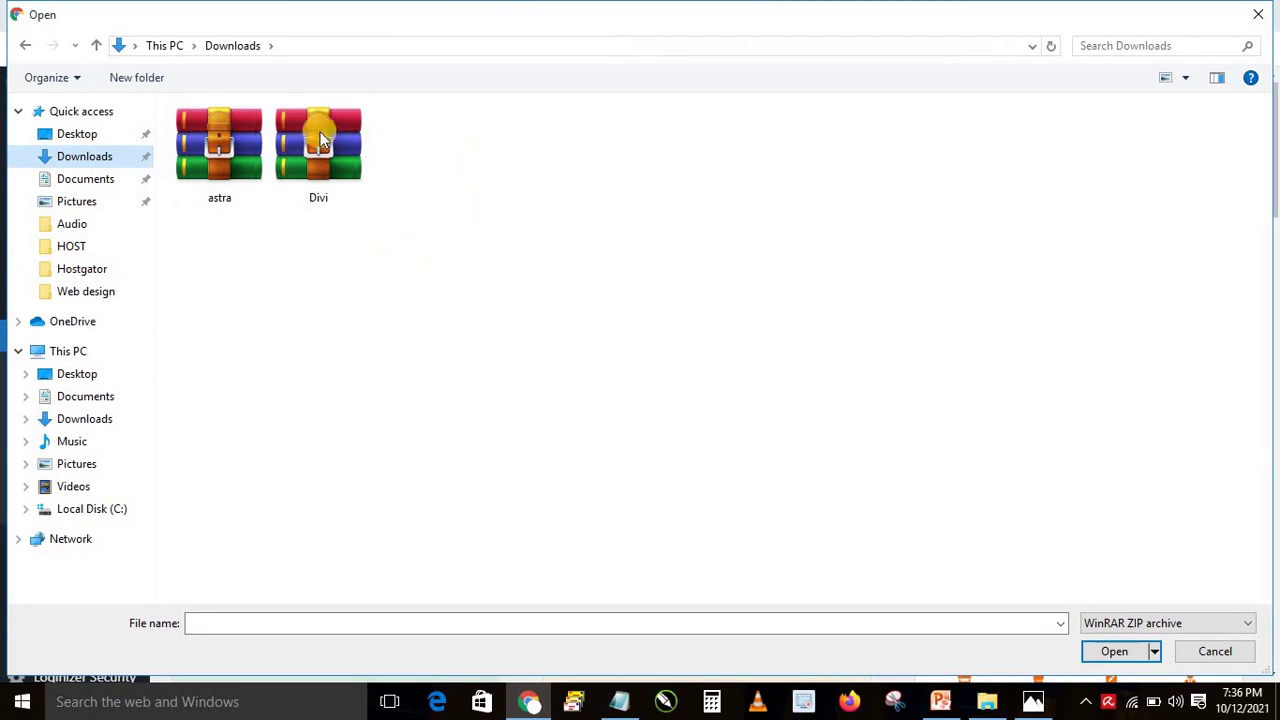
left_click(212, 157)
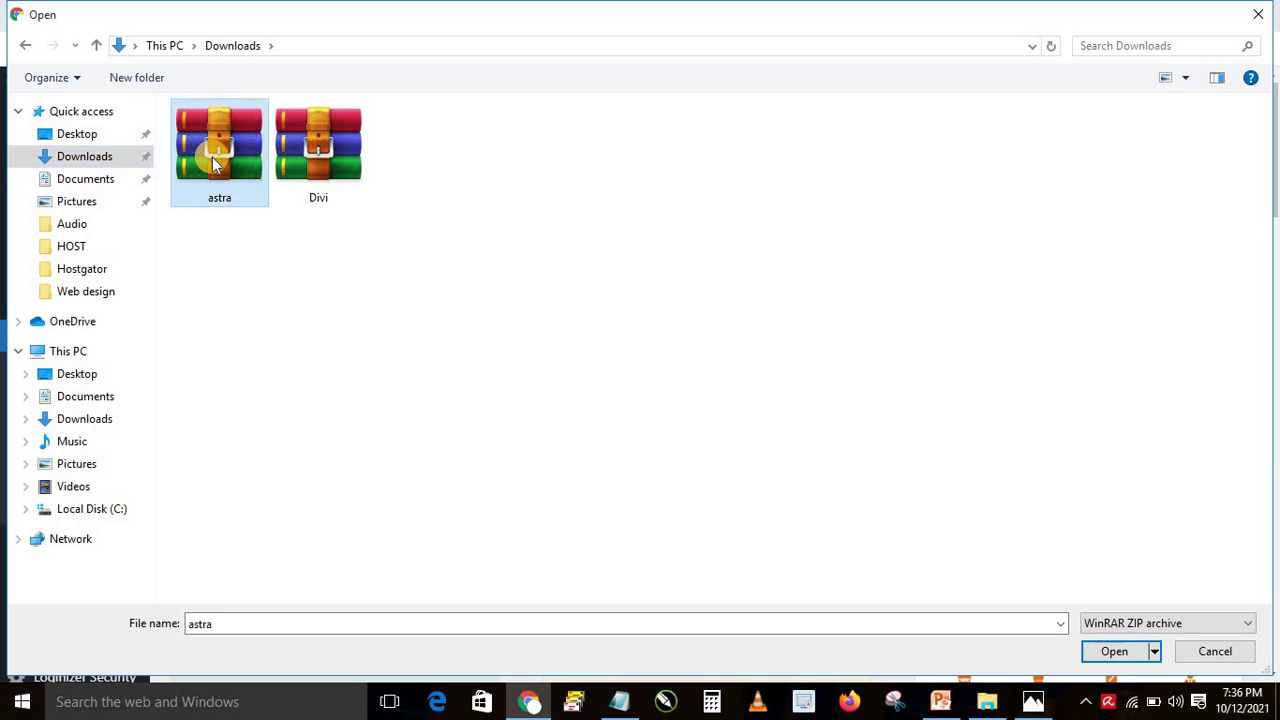
left_click(1107, 656)
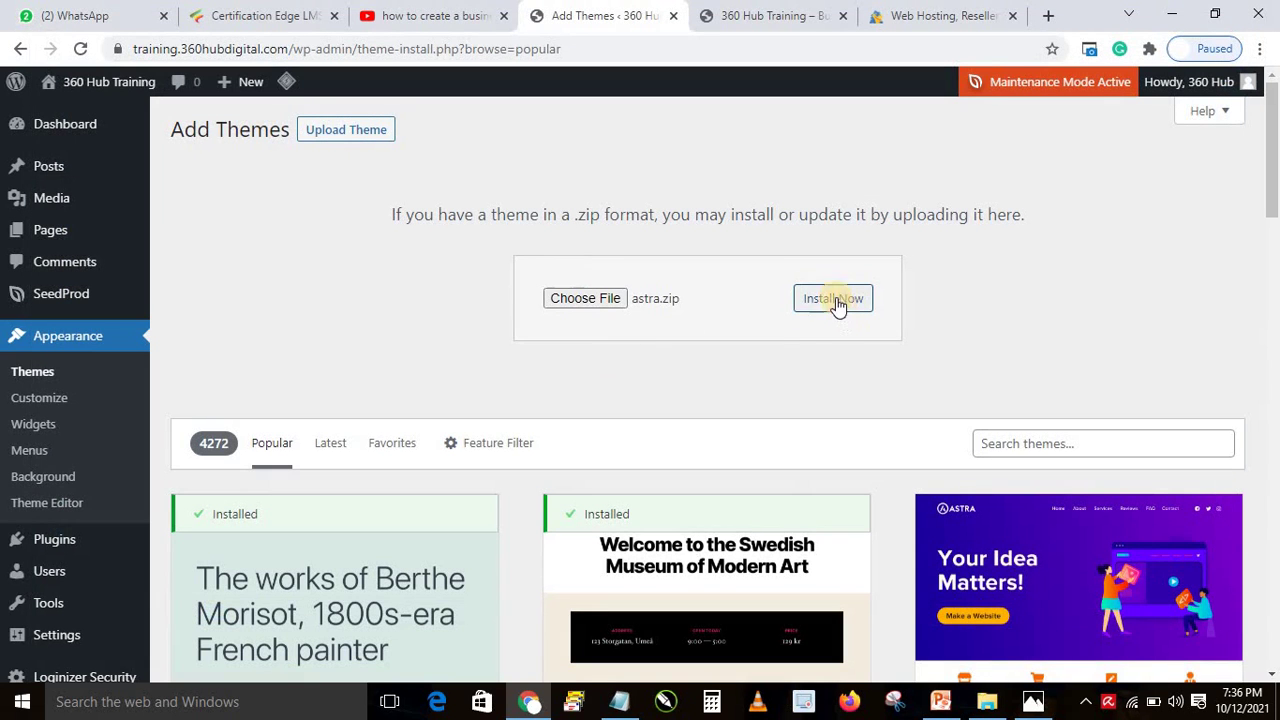
left_click(838, 309)
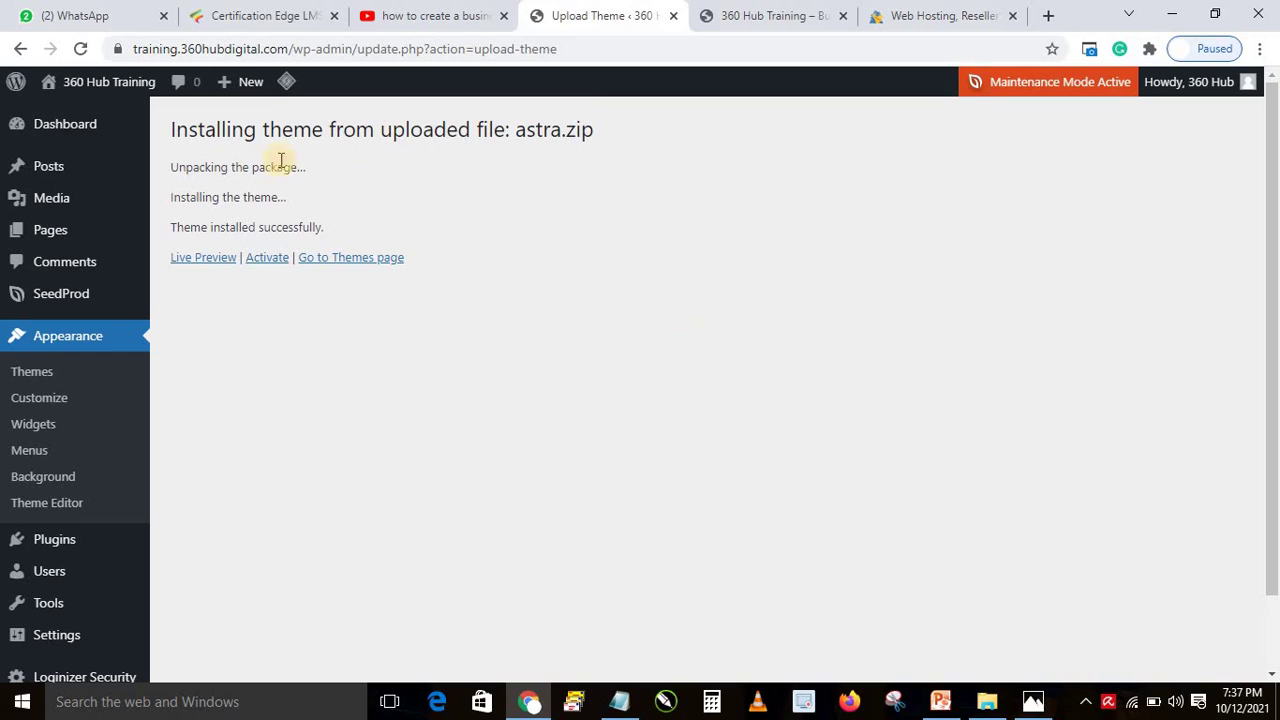
Activate the newly installed Astra theme and update it to the available new version.
left_click(266, 259)
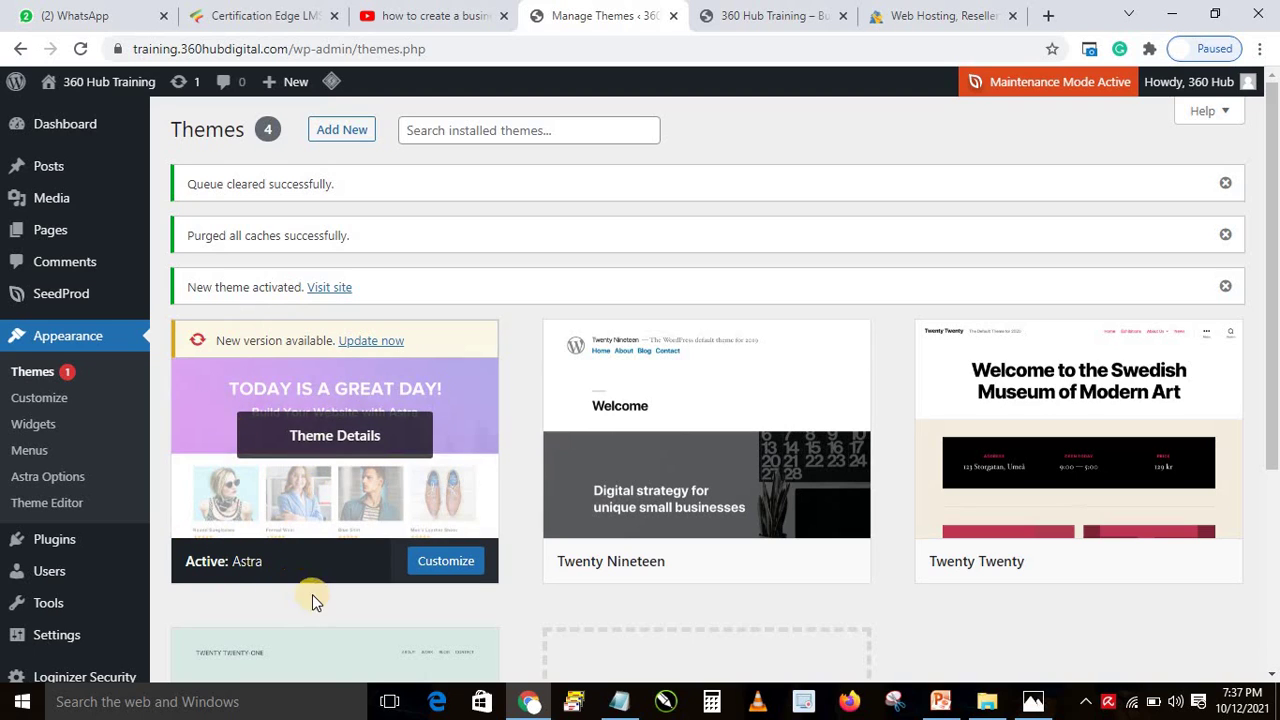
left_click(362, 345)
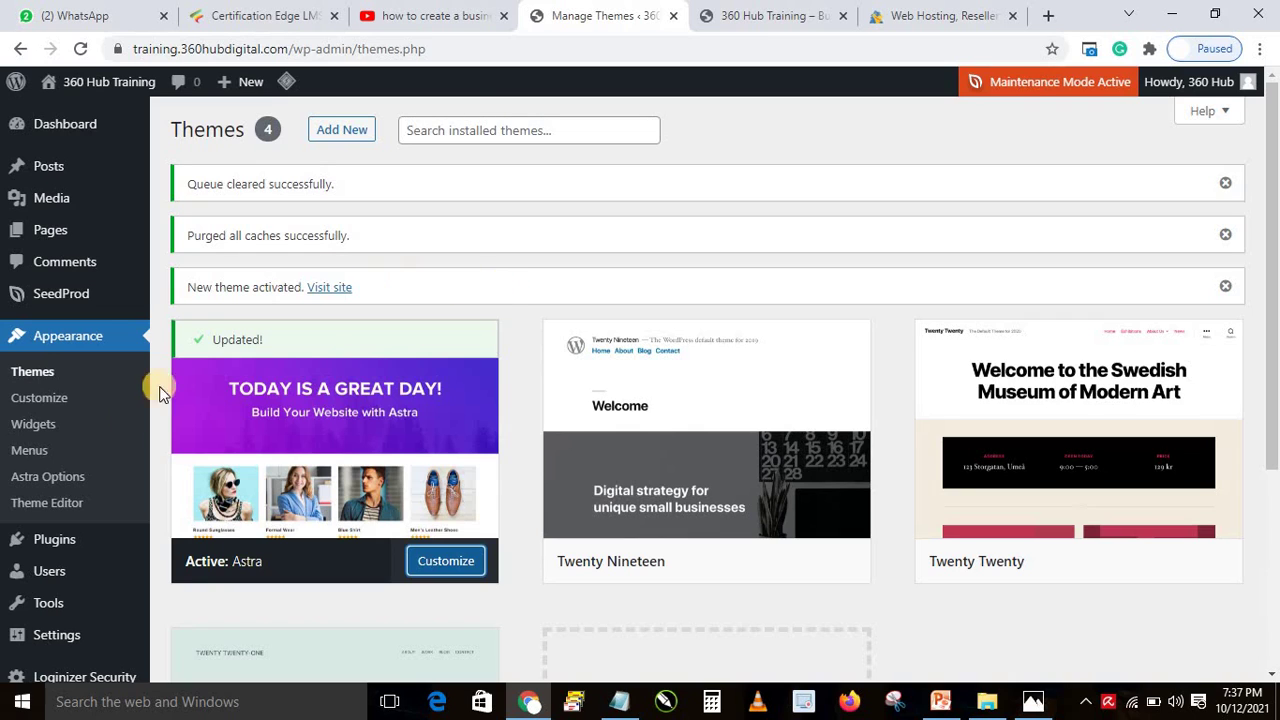
Search for new plugins with the keyword seo, and install and activate Yoast SEO.
mouse_move(75, 543)
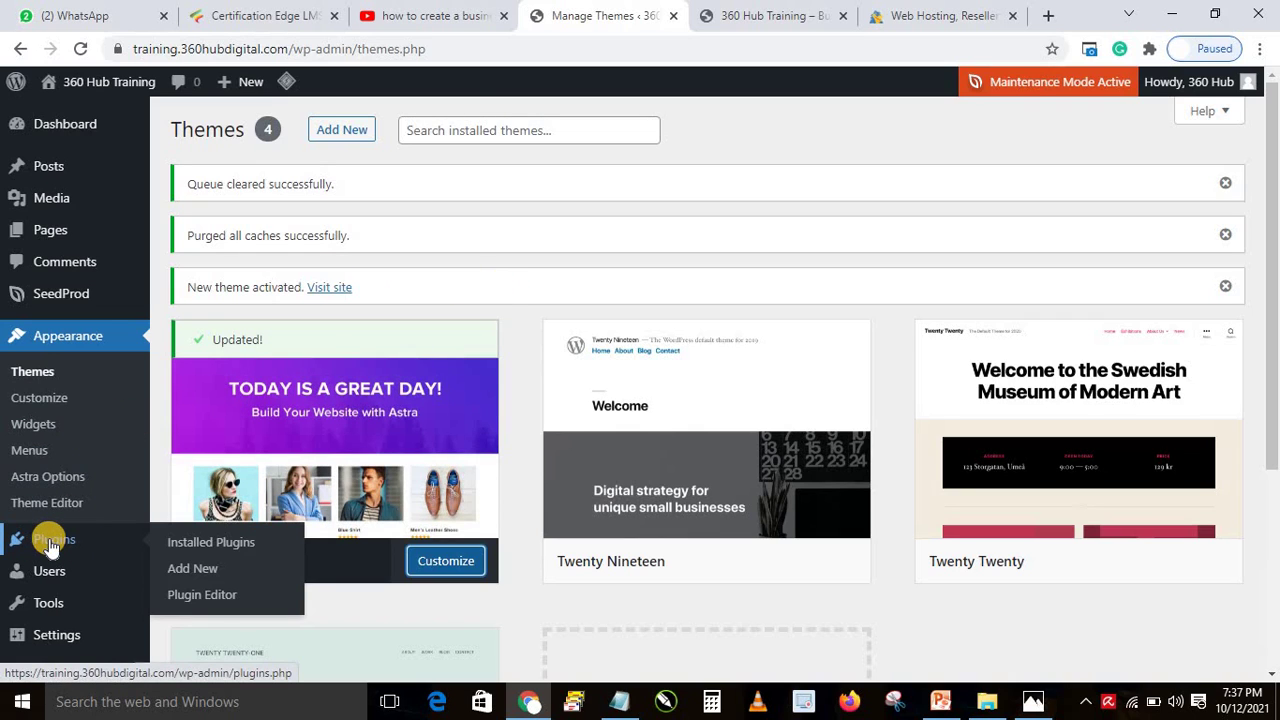
left_click(199, 576)
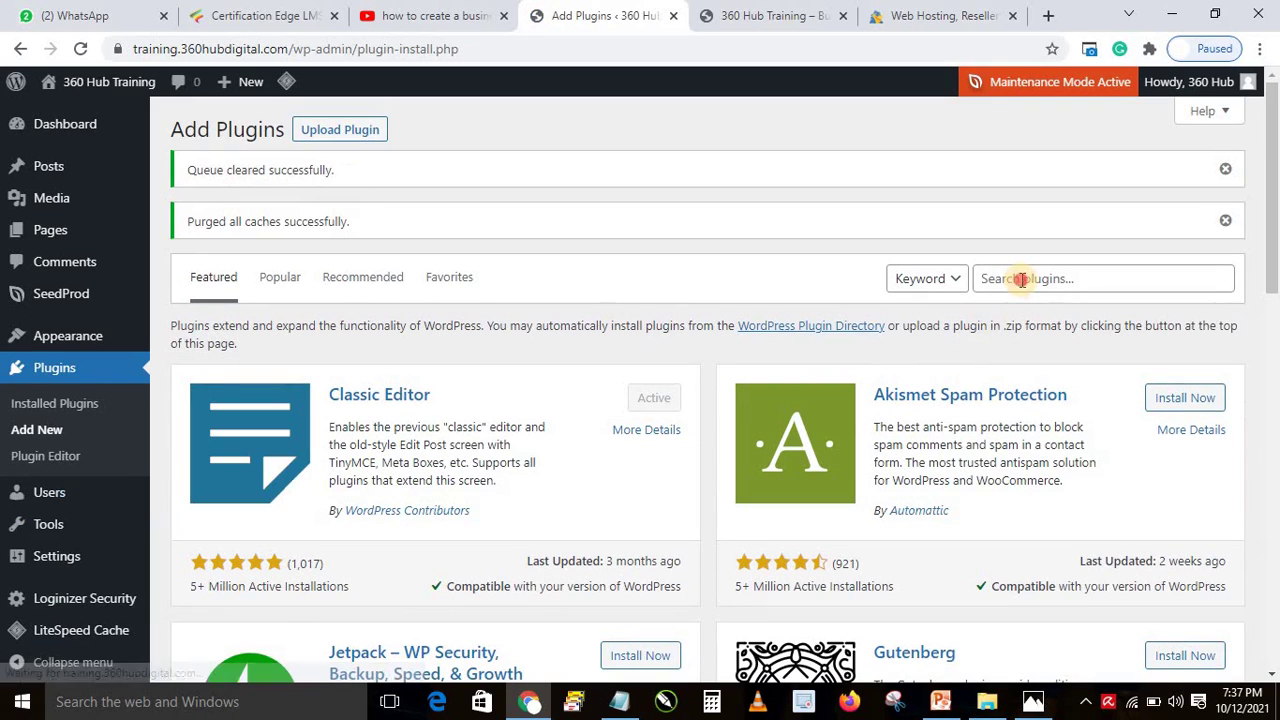
left_click(1022, 279)
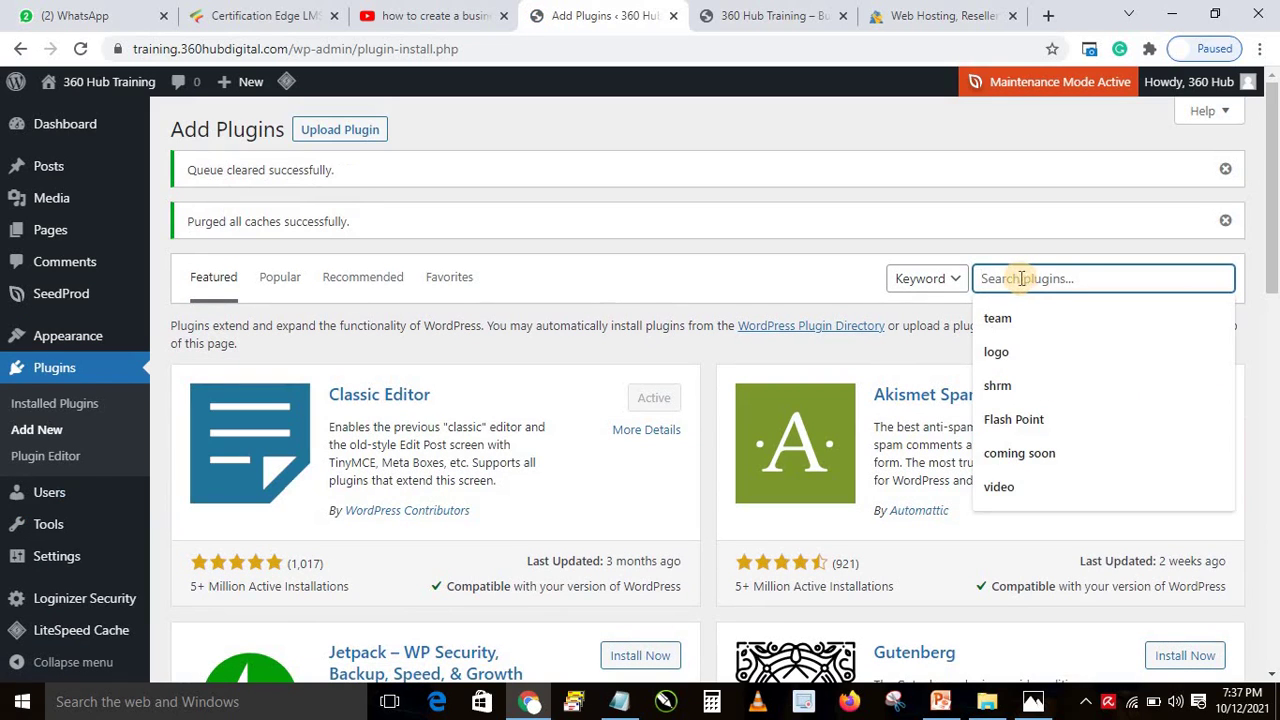
type("seo")
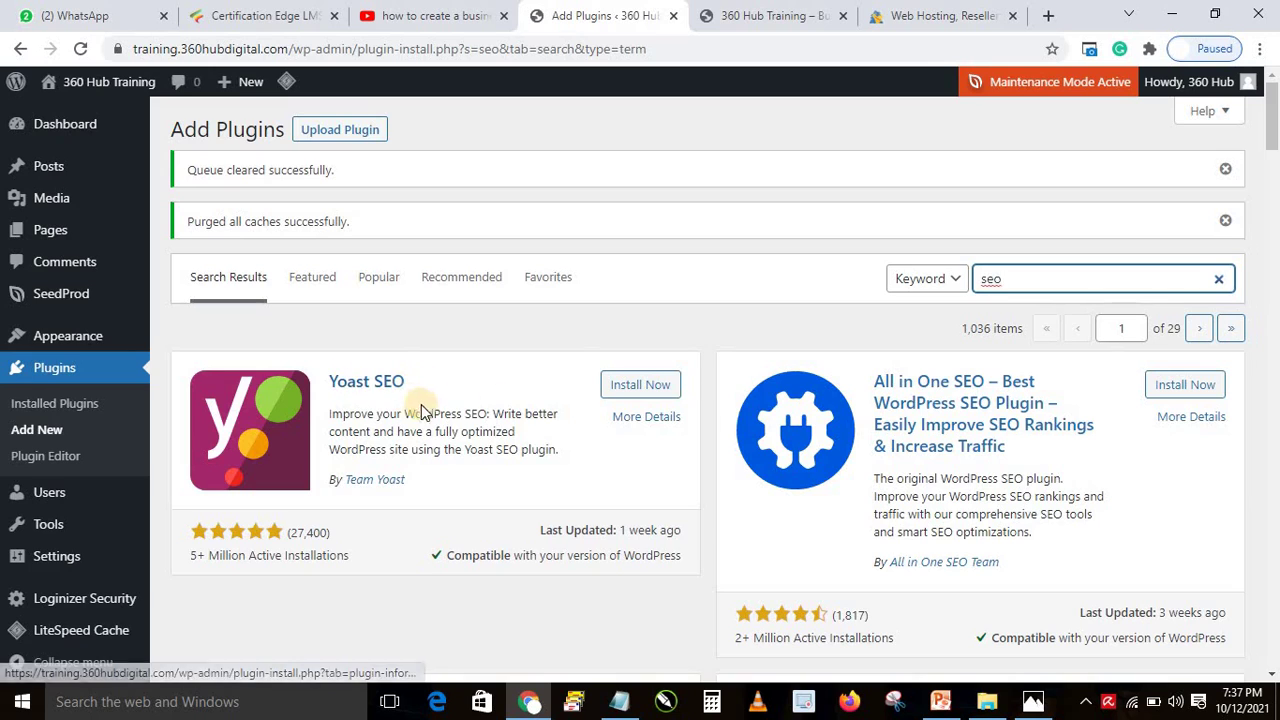
left_click(640, 386)
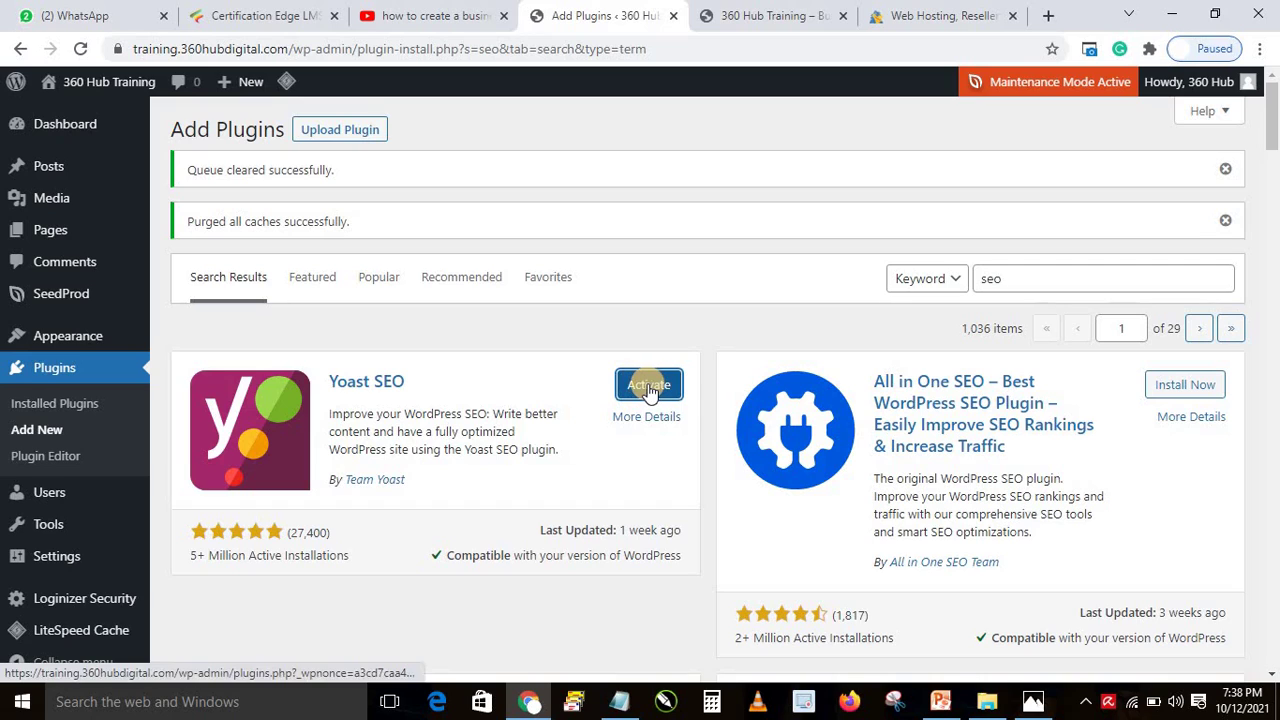
left_click(648, 388)
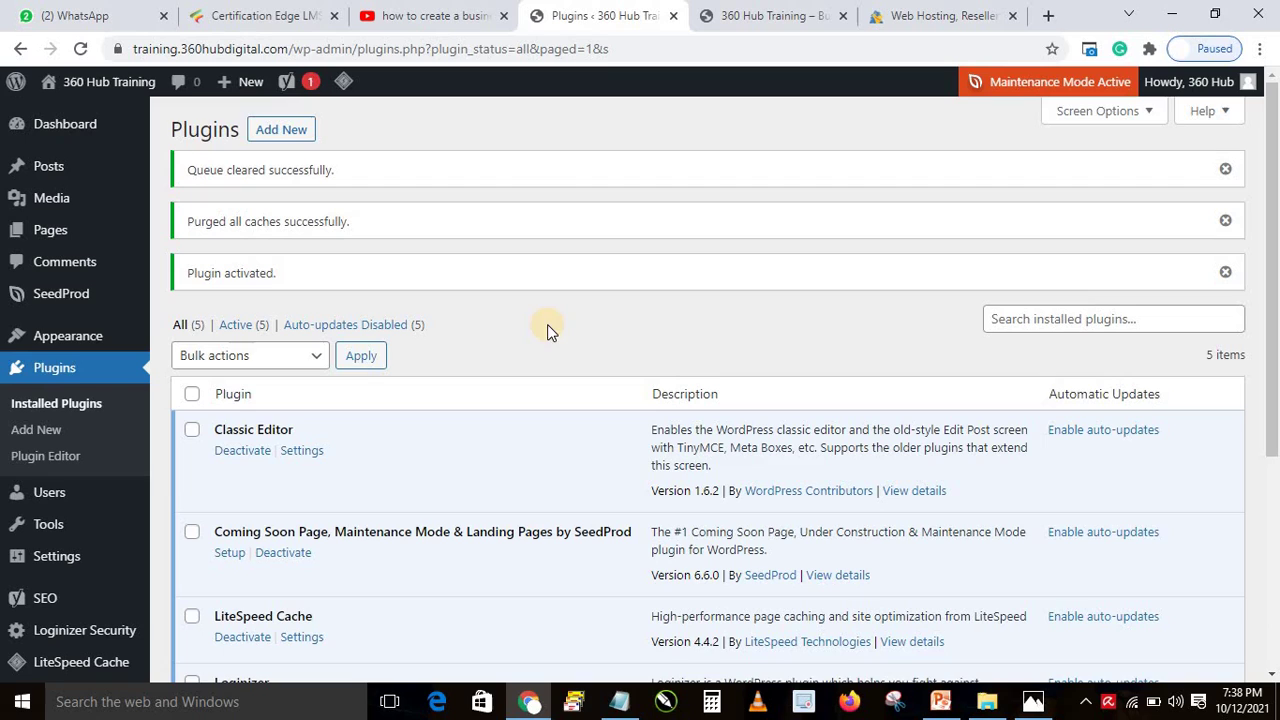
Return to the installed themes and open the customizer for the active Astra theme.
mouse_move(57, 336)
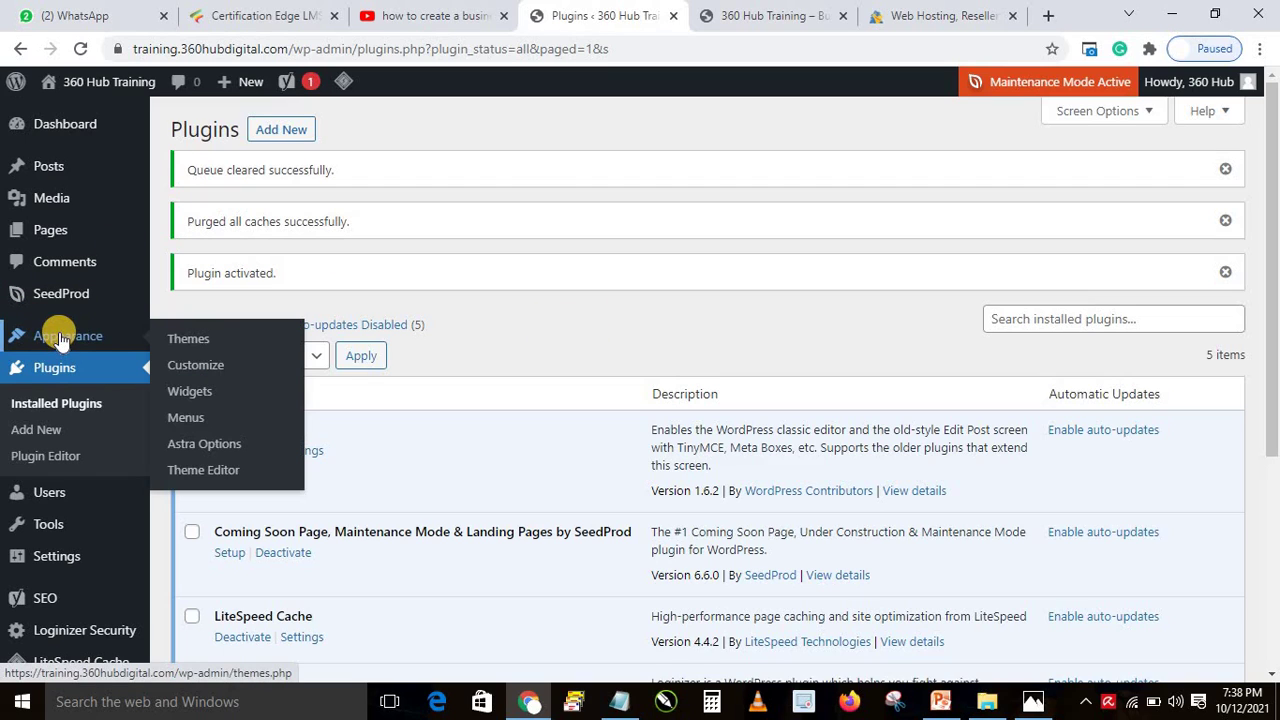
left_click(192, 341)
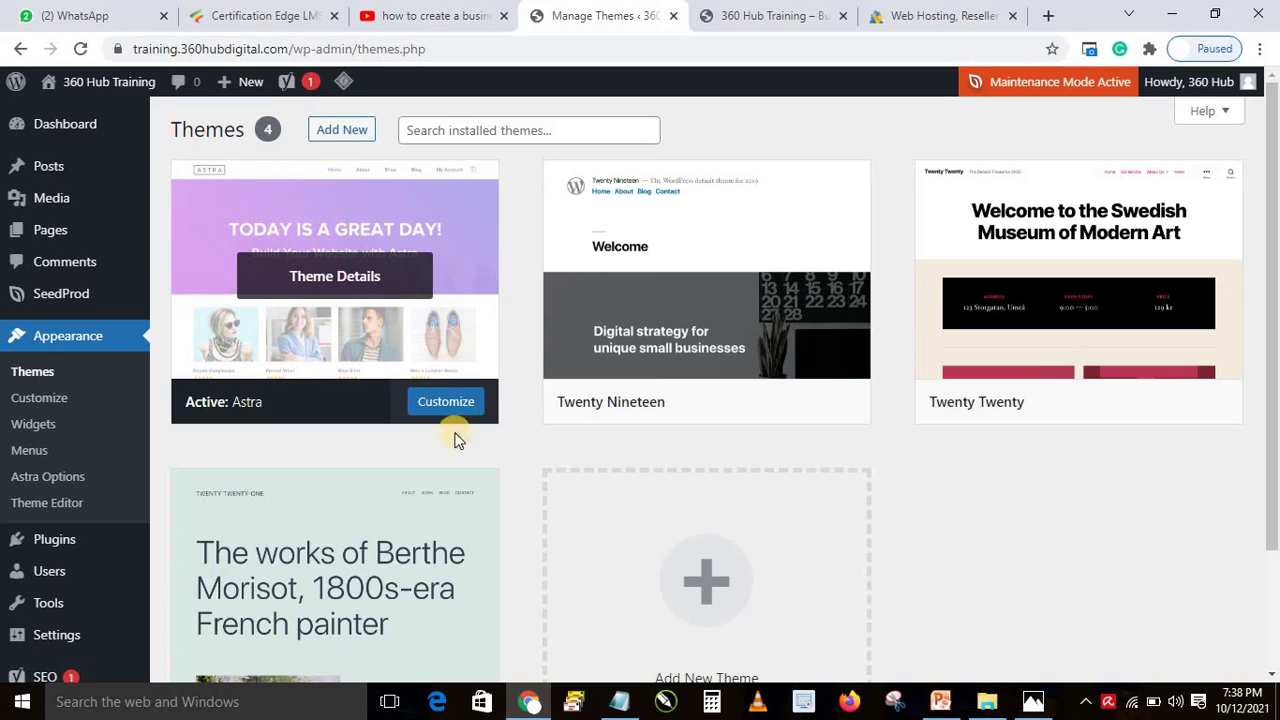
left_click(433, 407)
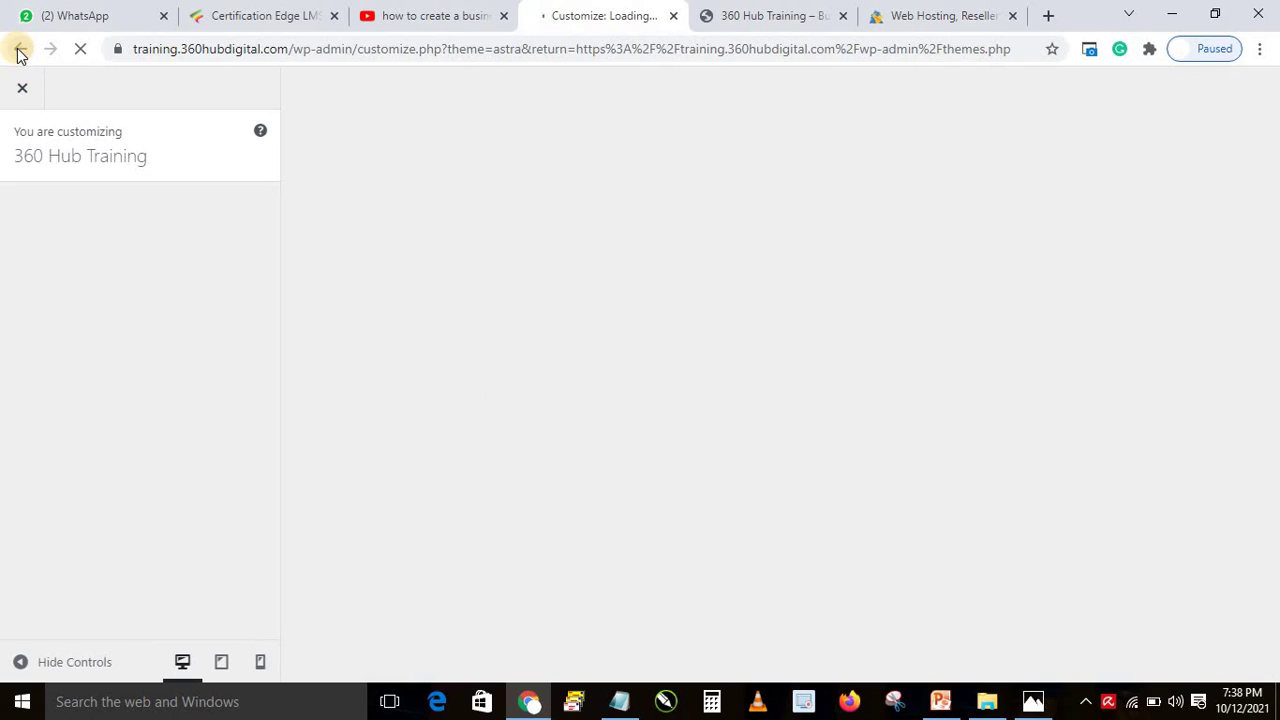
Leave the customizer and open the Astra options page from the active theme's details.
left_click(19, 93)
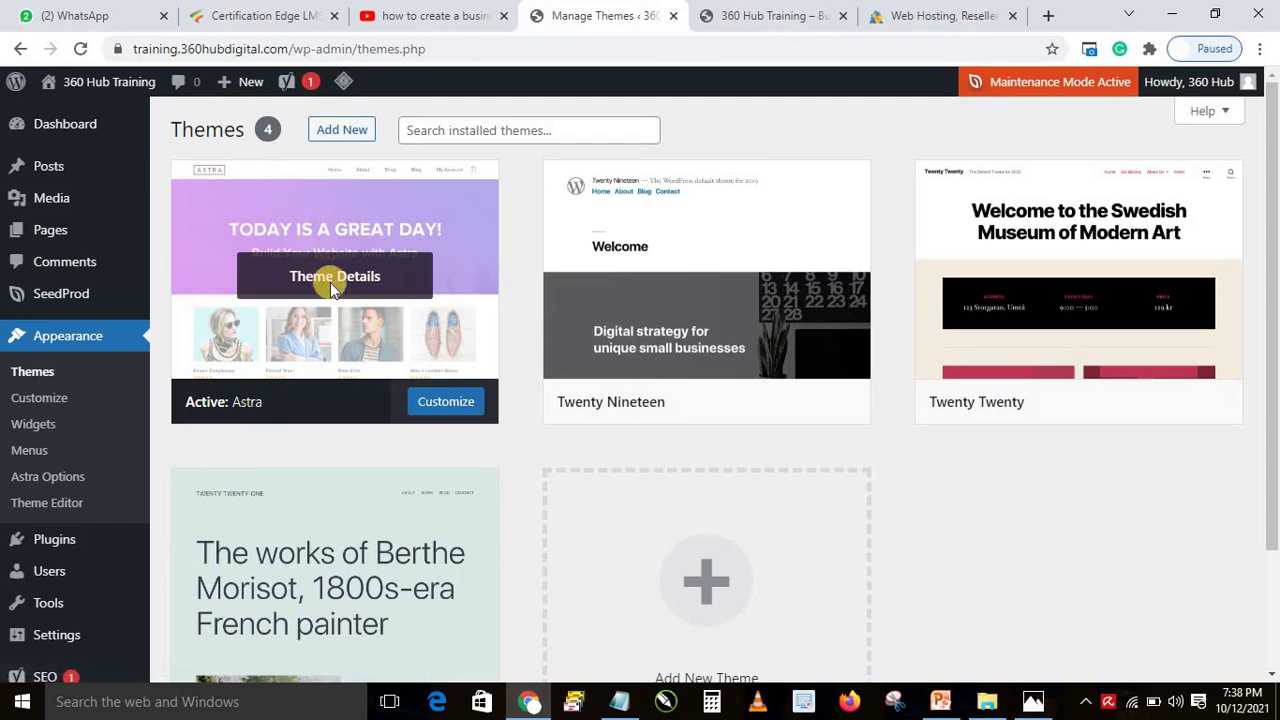
left_click(329, 271)
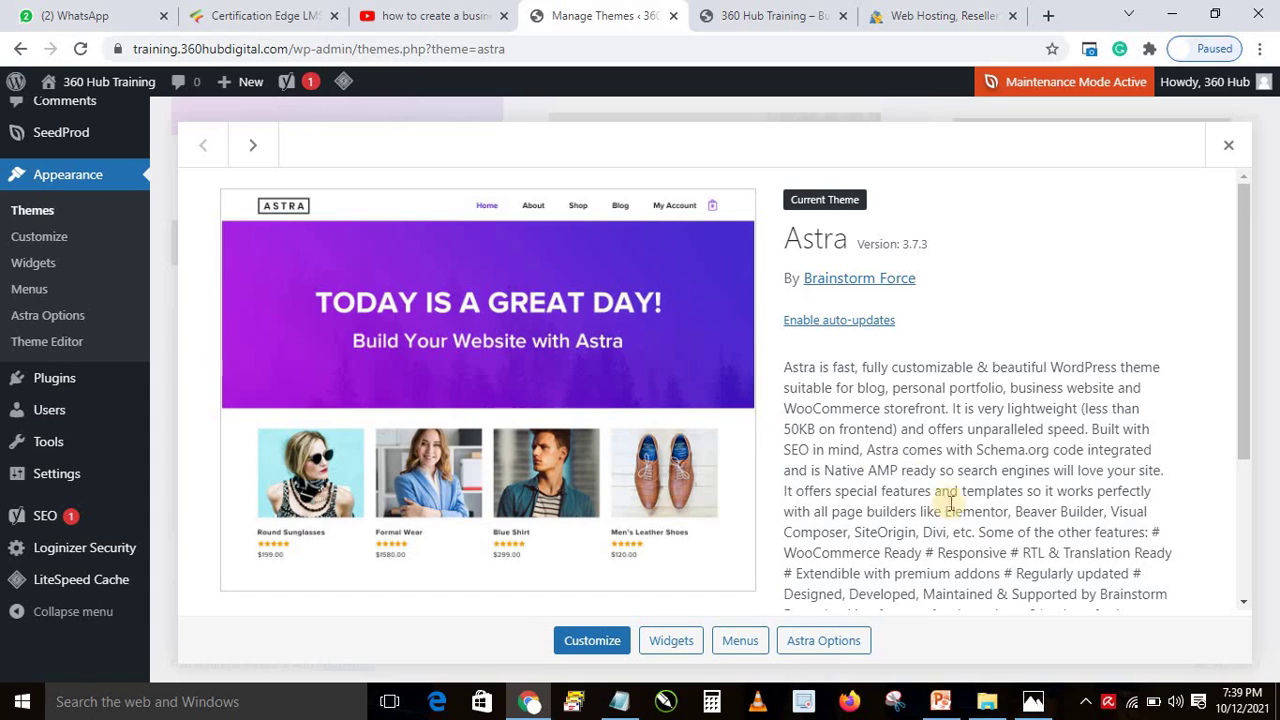
left_click(823, 646)
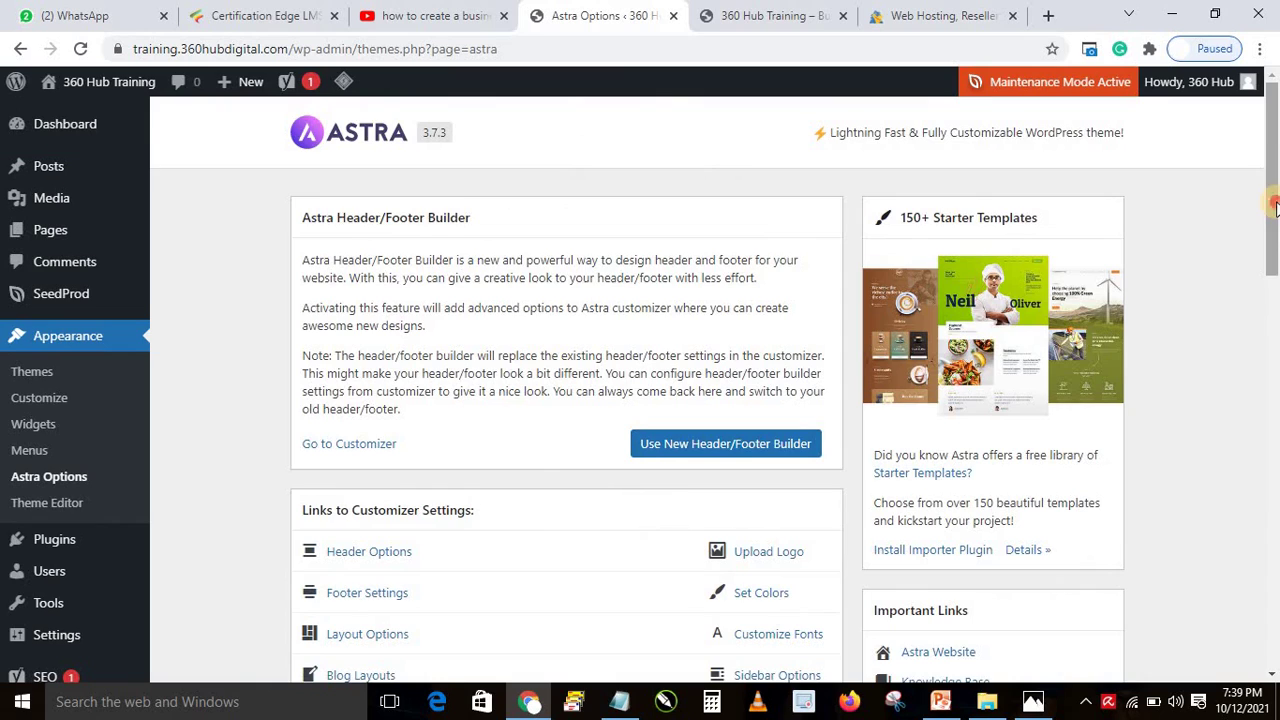
mouse_move(1275, 205)
left_mouse_down()
mouse_move(1276, 372)
mouse_move(1276, 200)
left_mouse_up()
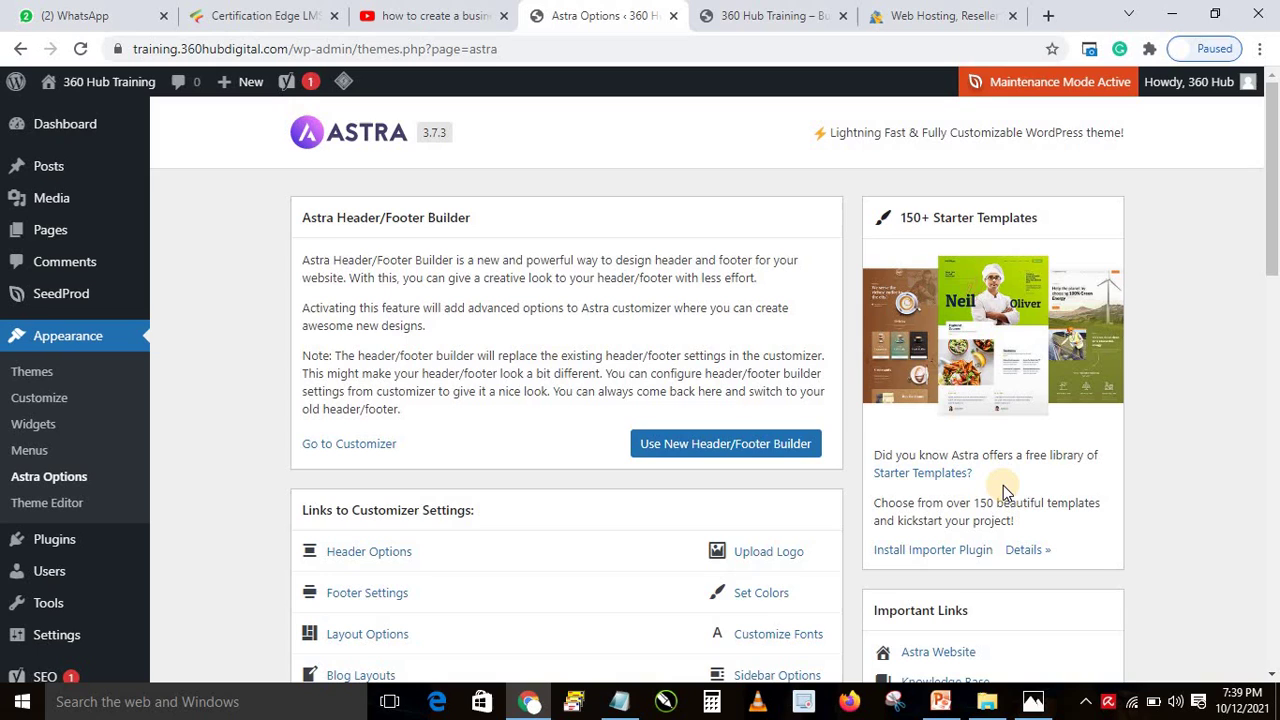
Open Astra's online Starter Templates library and browse the ready-to-import websites.
left_click(924, 477)
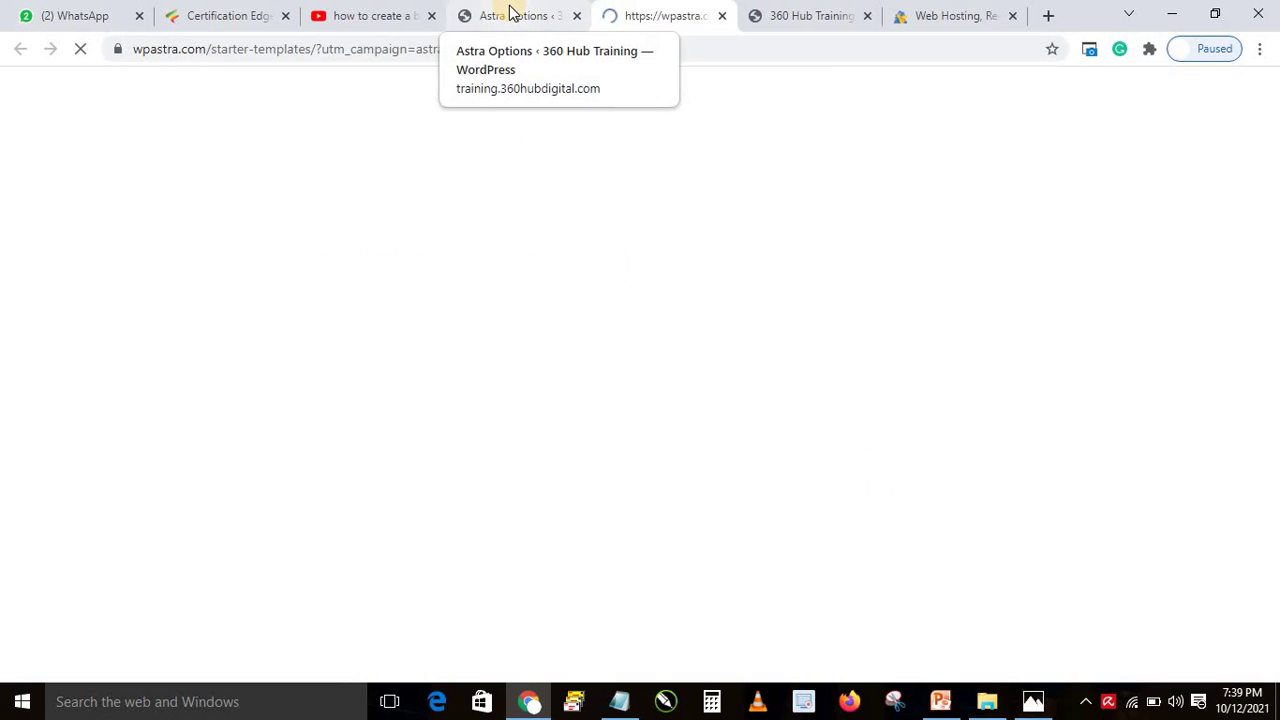
left_click(510, 12)
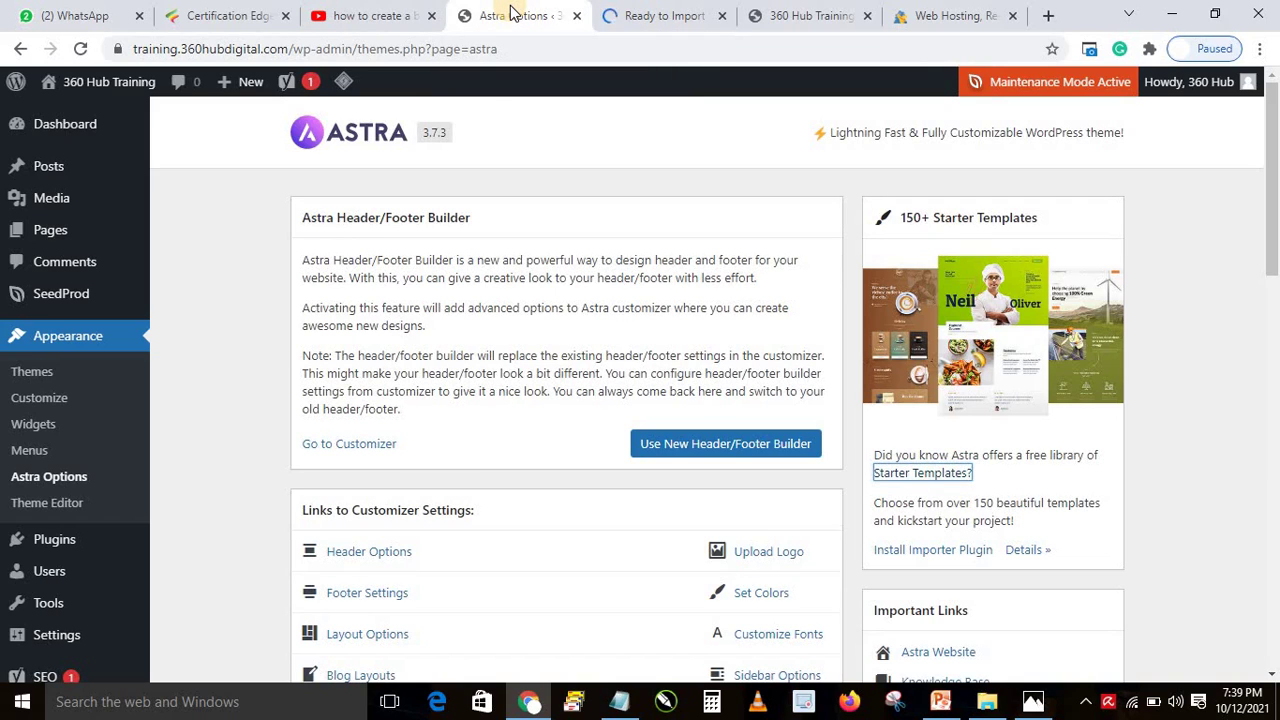
left_click(630, 13)
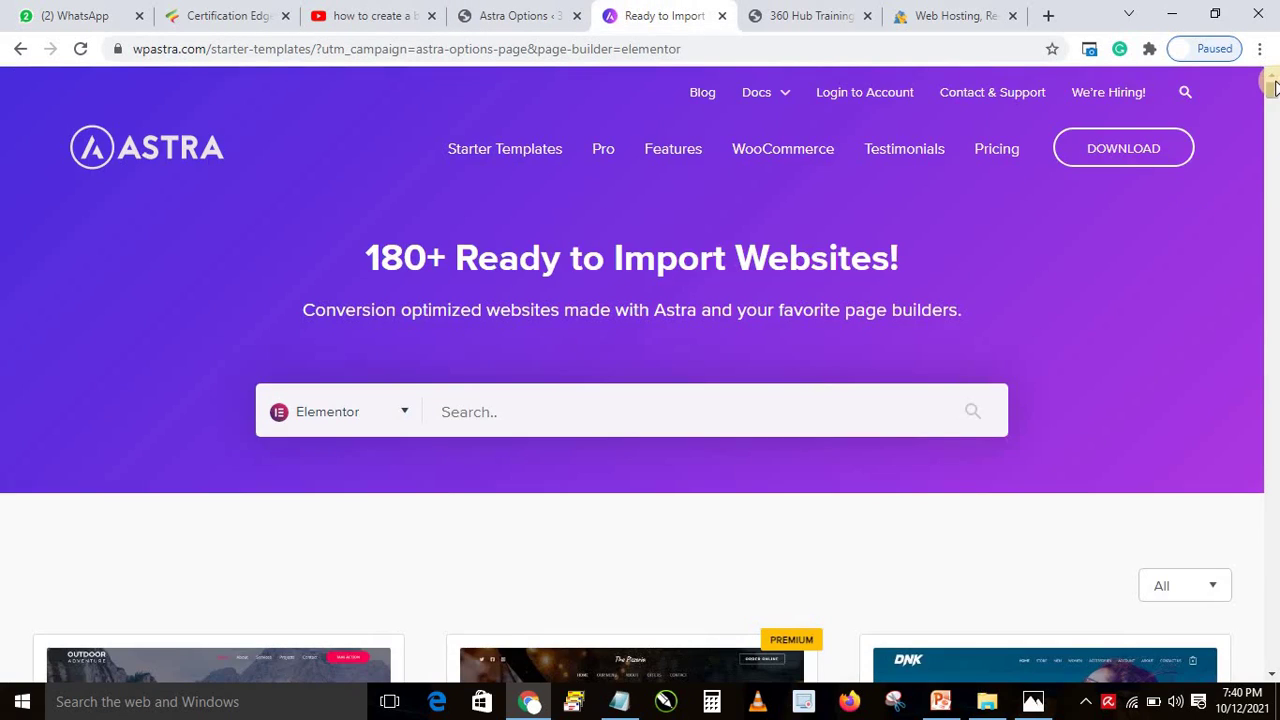
scroll(1271, 96, "down", 6)
left_click_drag(1272, 104, 1272, 87)
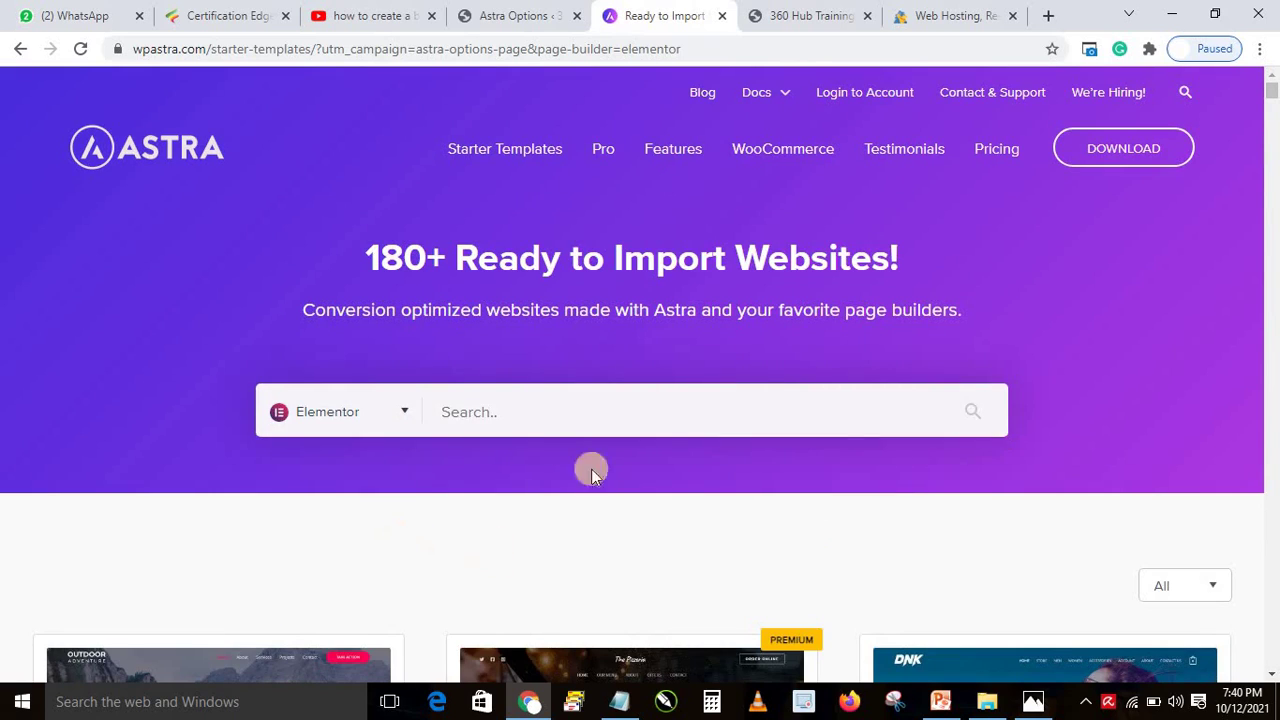
Install the importer plugin from the Astra options and choose Elementor as the page builder.
left_click(507, 17)
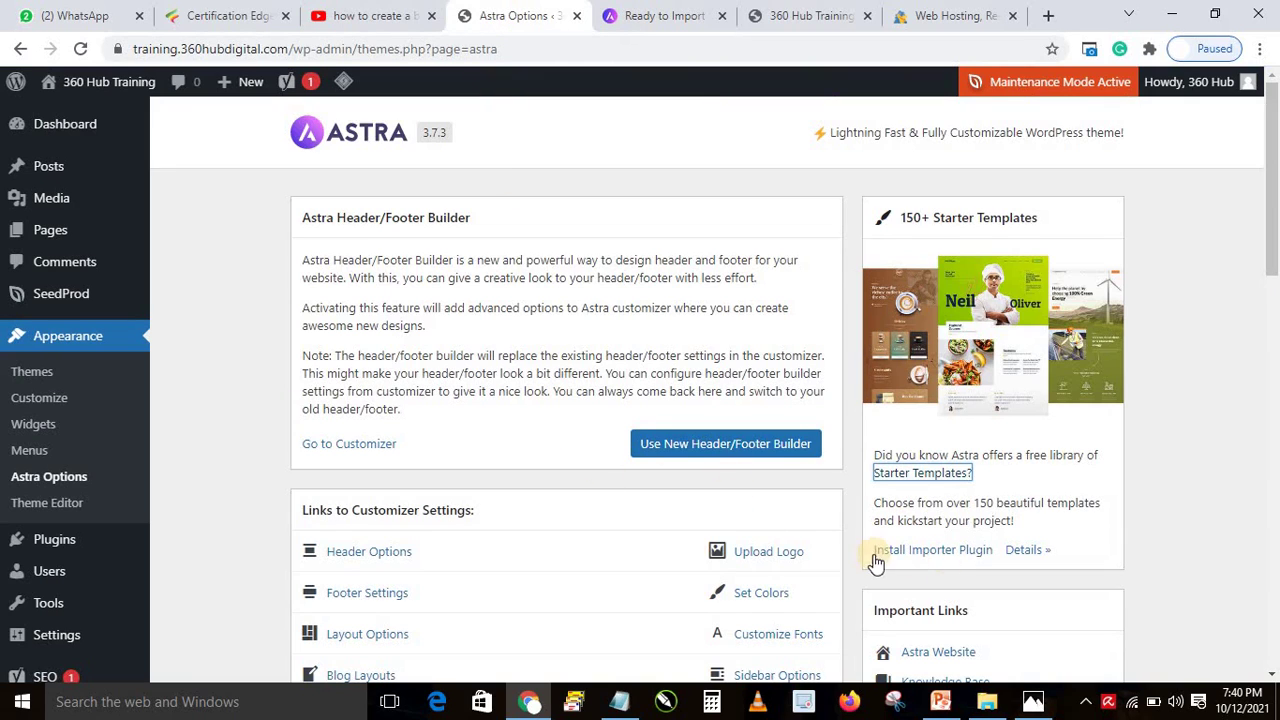
left_click(935, 558)
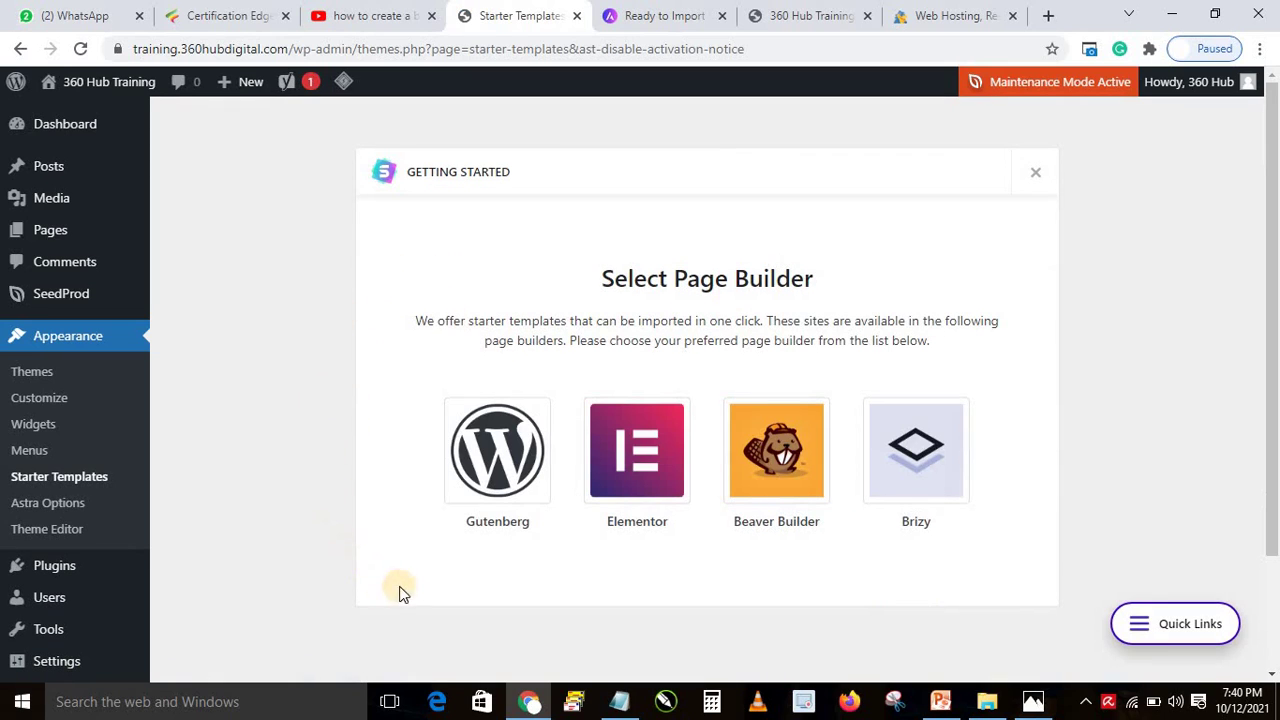
left_click(629, 468)
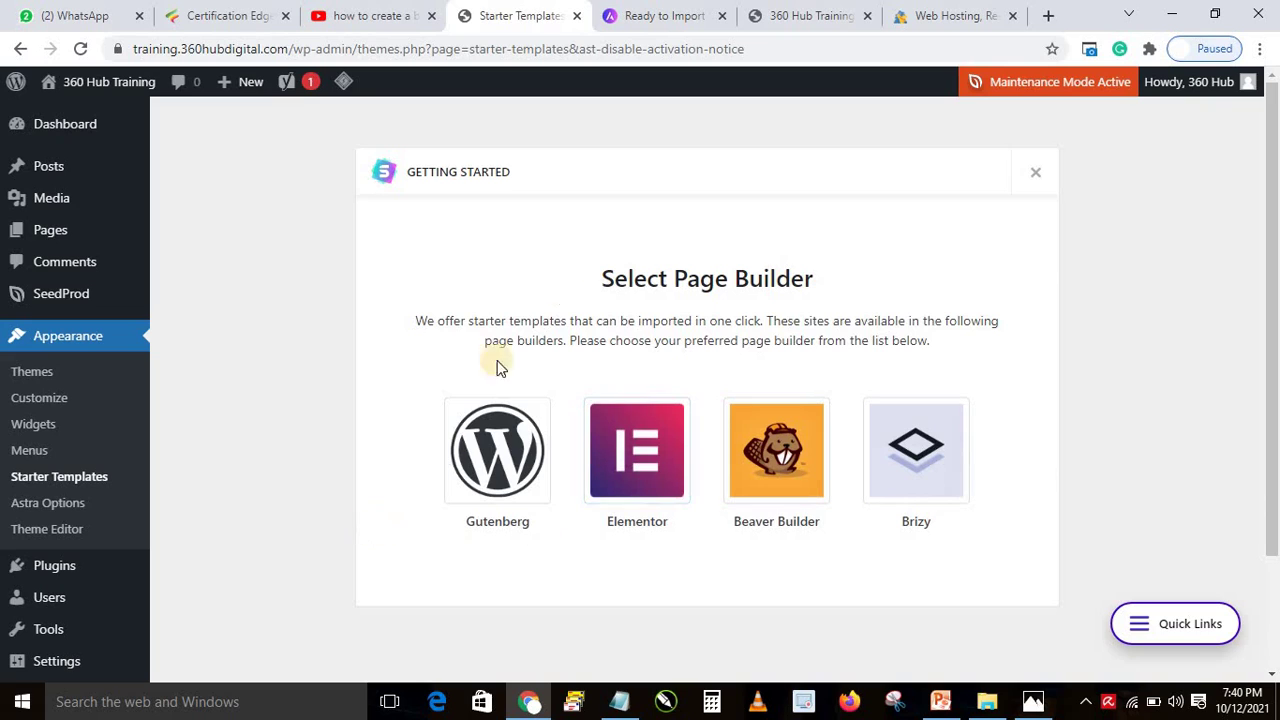
left_click(620, 427)
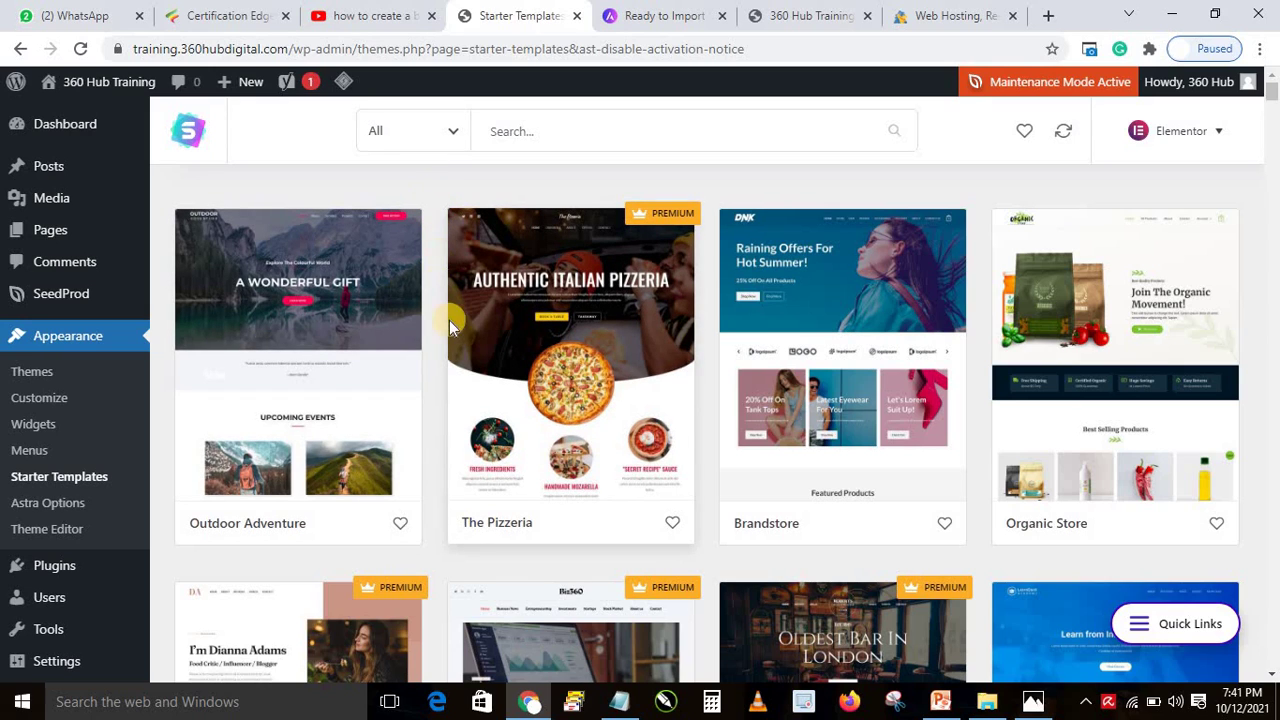
Open the Outdoor Adventure starter template and preview its demo home page through to the footer.
left_click(311, 286)
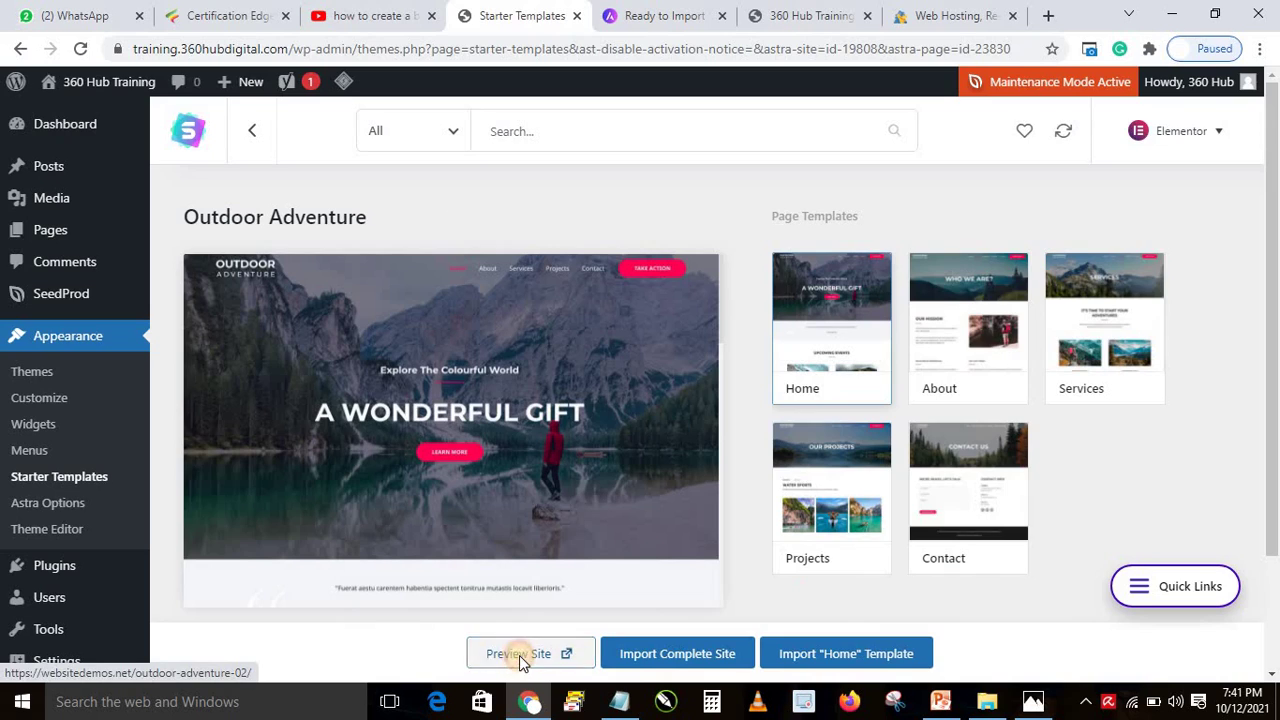
left_click(520, 655)
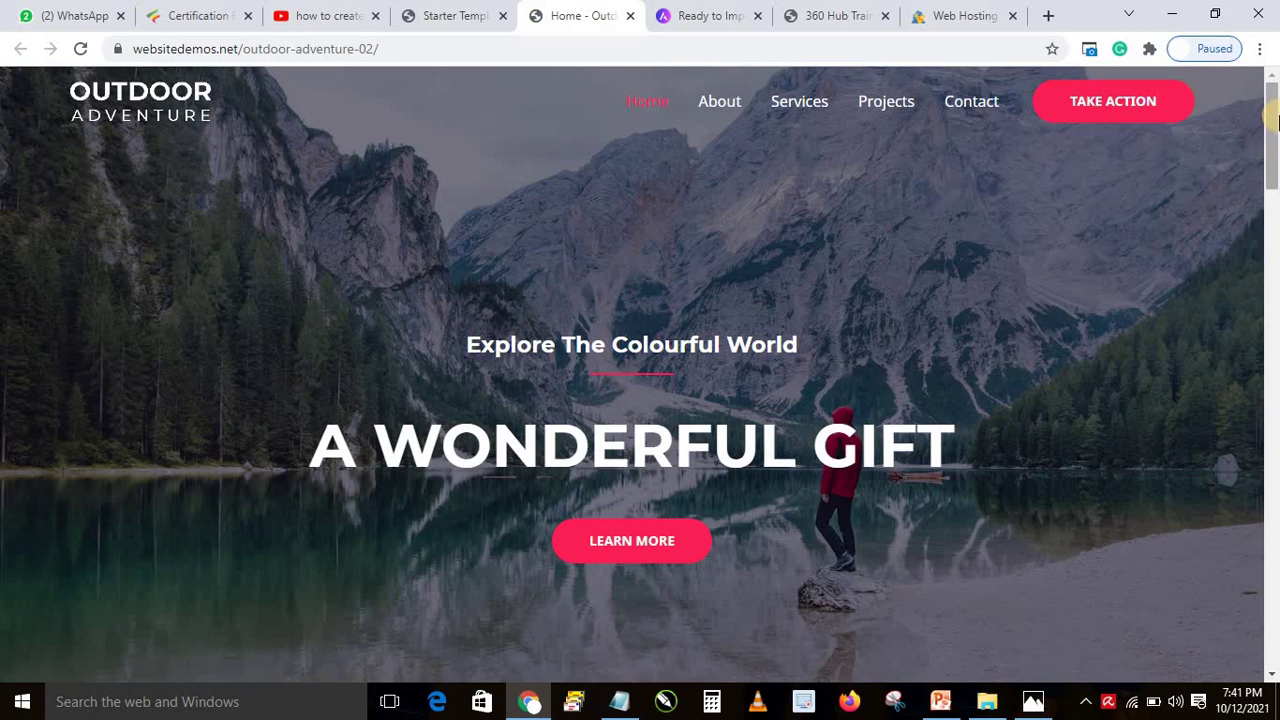
left_click_drag(1273, 118, 1274, 595)
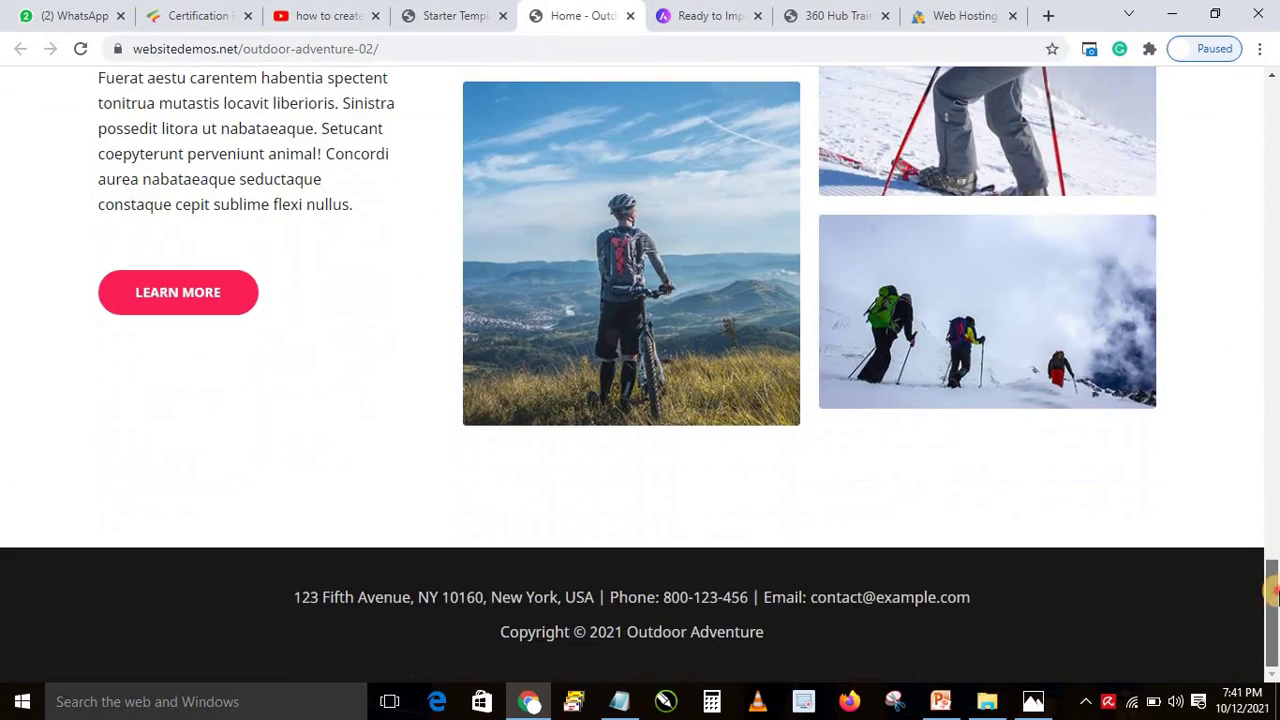
left_click_drag(1276, 458, 1272, 77)
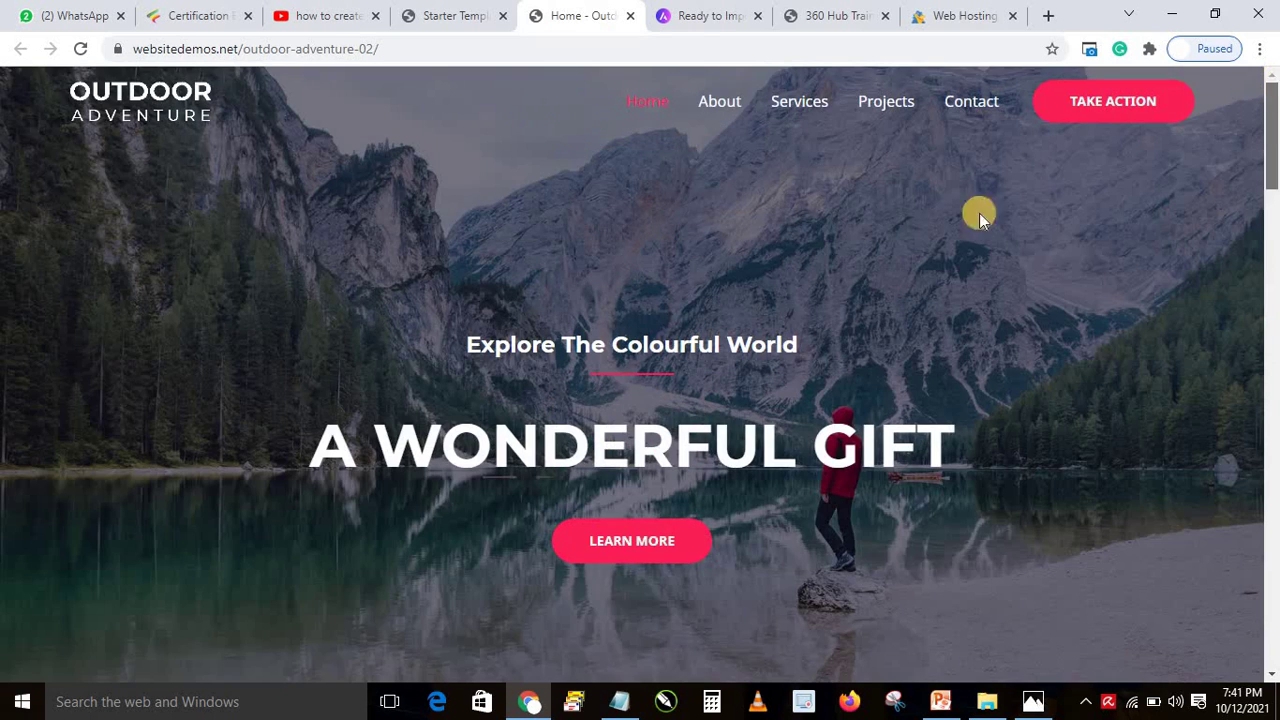
Examine the About and Services pages of the Outdoor Adventure demo site.
left_click(720, 105)
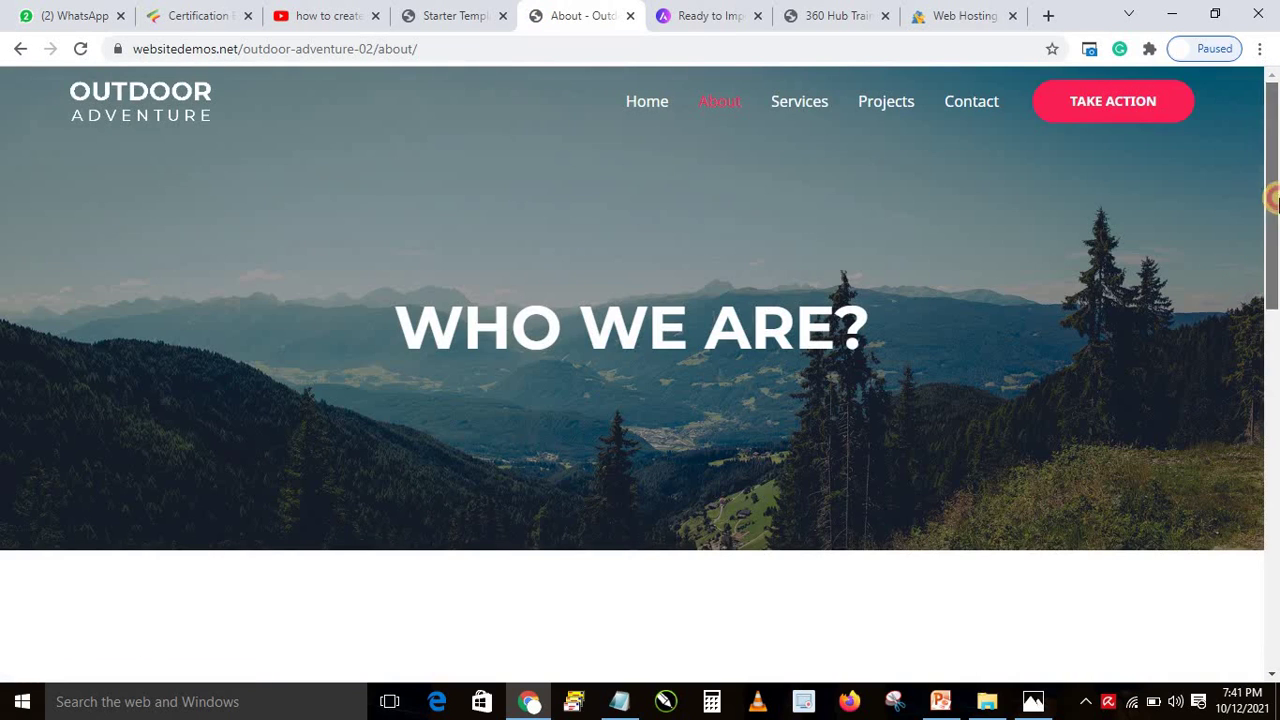
mouse_move(1274, 167)
left_mouse_down()
mouse_move(1276, 515)
mouse_move(1276, 160)
left_mouse_up()
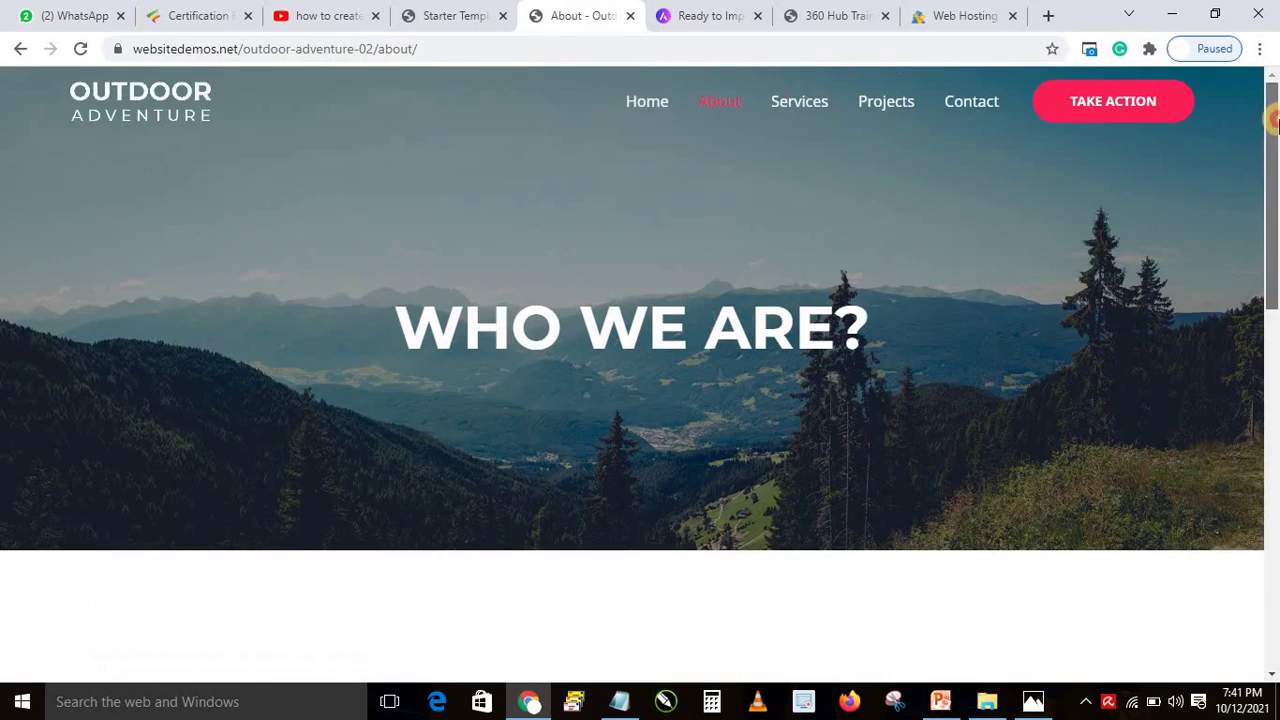
left_click(799, 104)
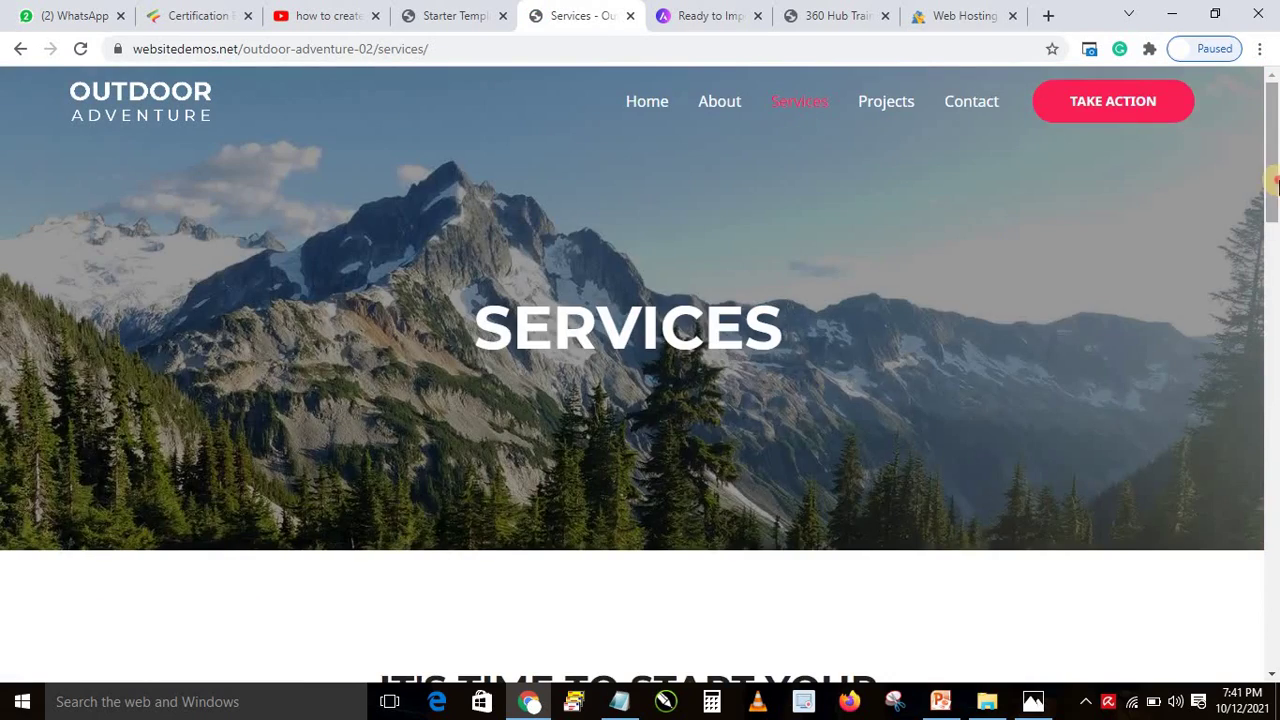
left_click_drag(1276, 165, 1274, 118)
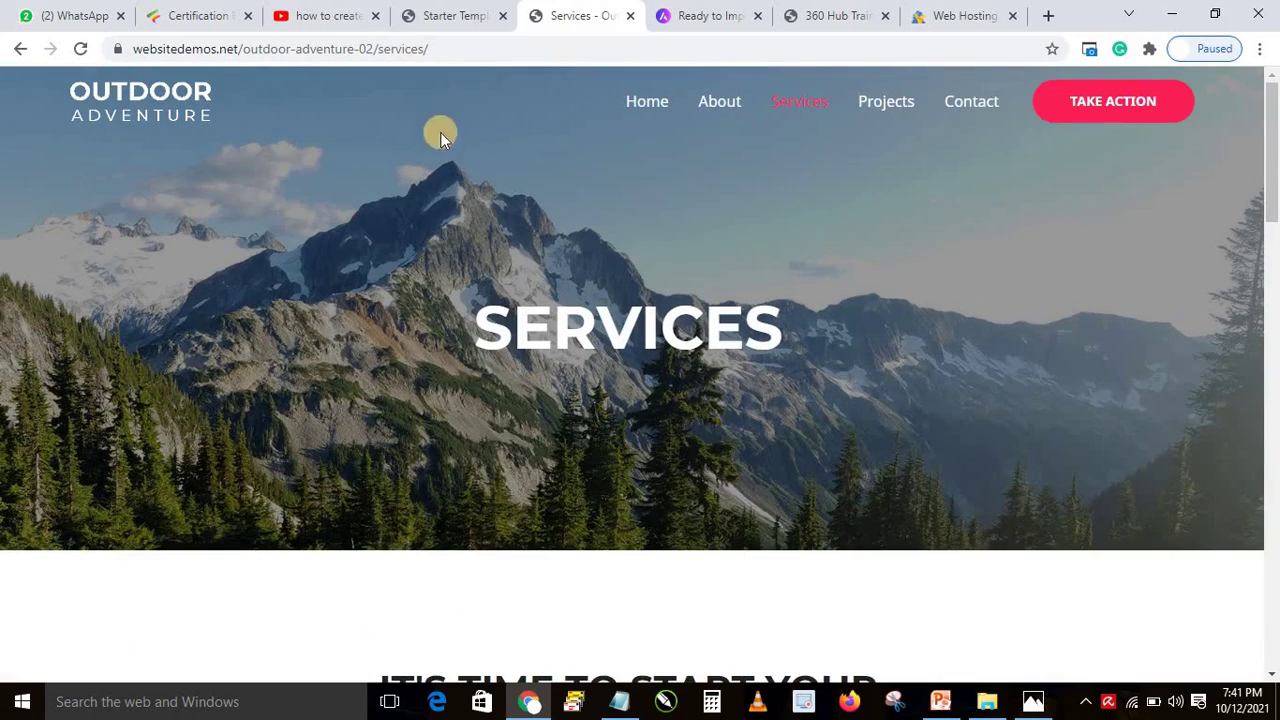
Return to the starter template list, browse the available designs, and reopen Outdoor Adventure.
left_click(455, 15)
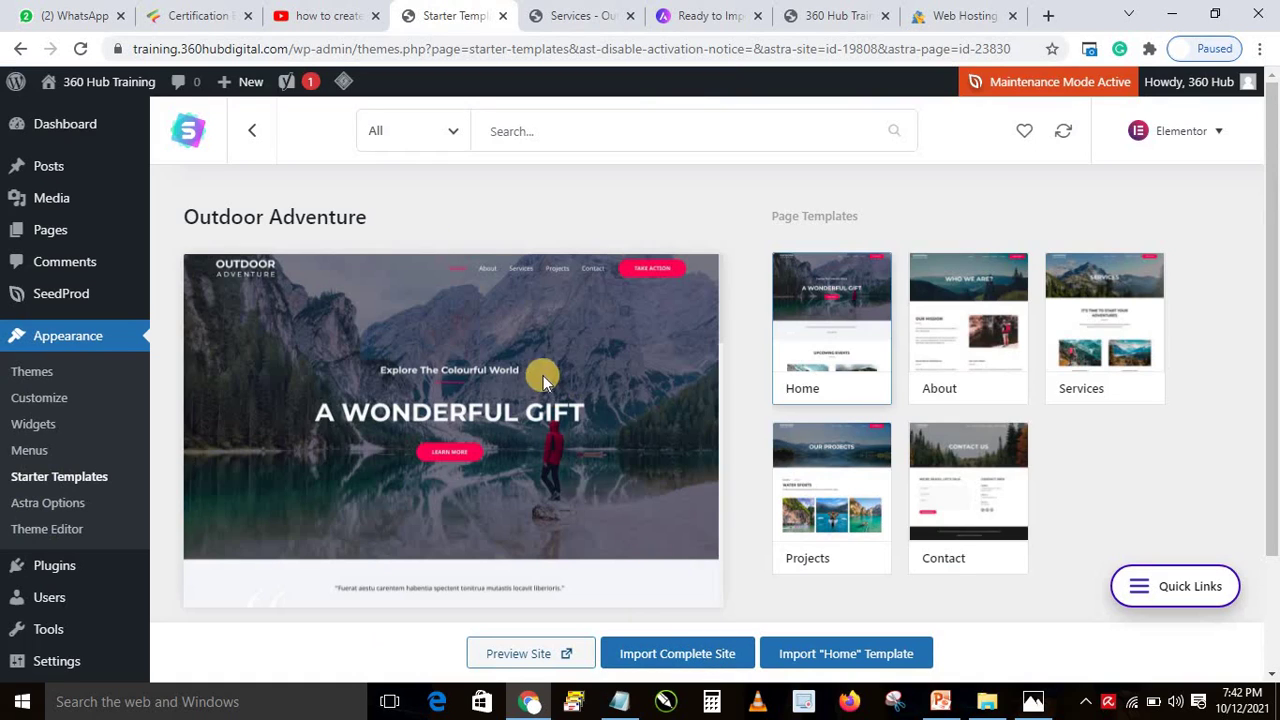
left_click(252, 130)
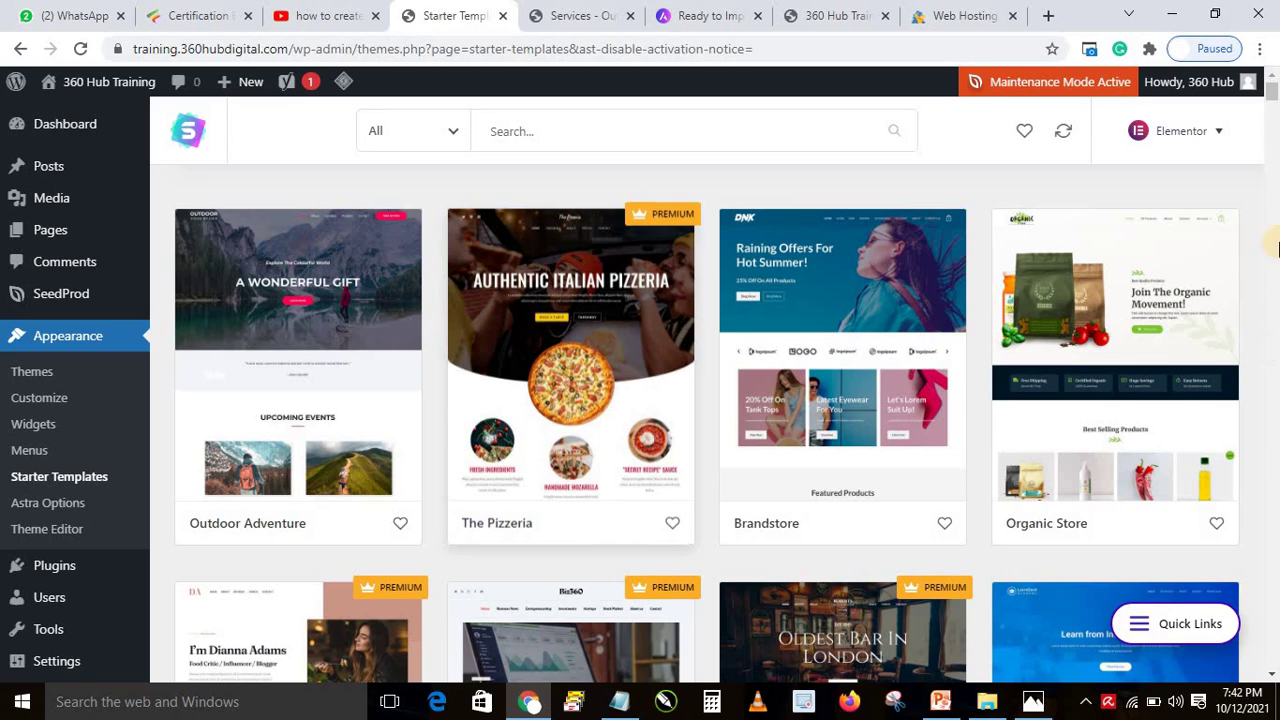
mouse_move(1272, 95)
left_mouse_down()
mouse_move(1272, 126)
mouse_move(1272, 94)
left_mouse_up()
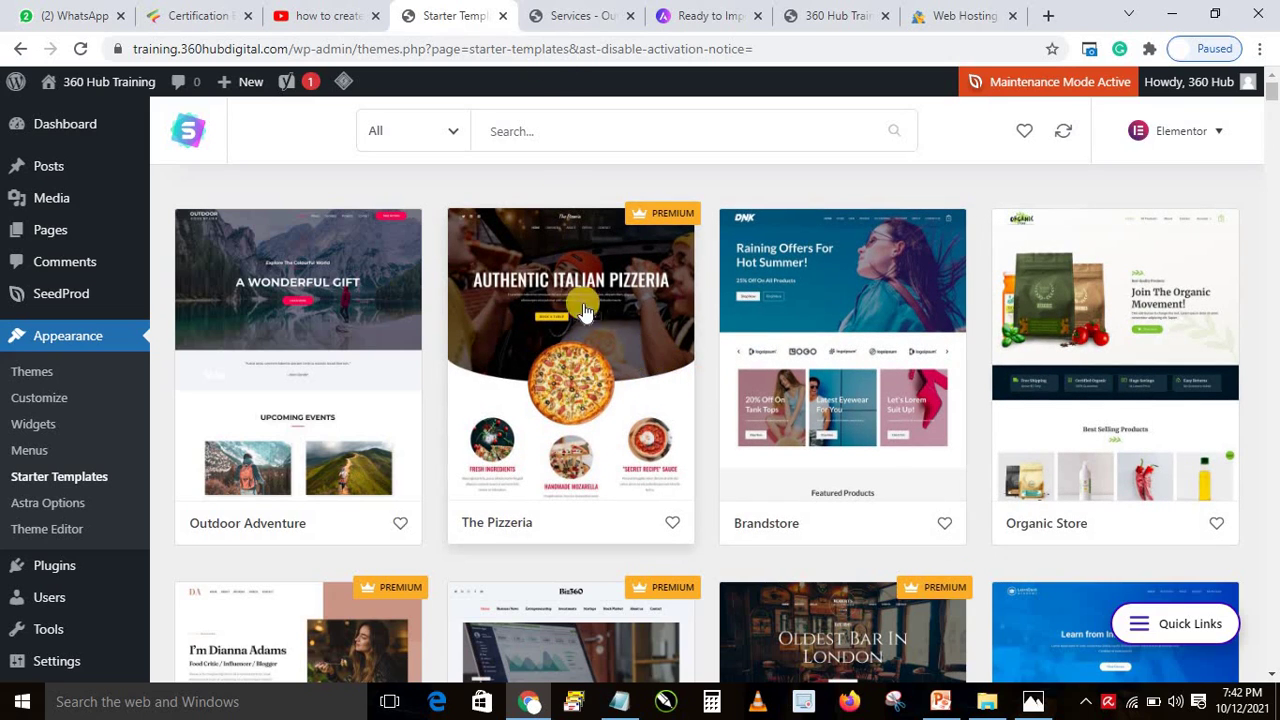
left_click(273, 313)
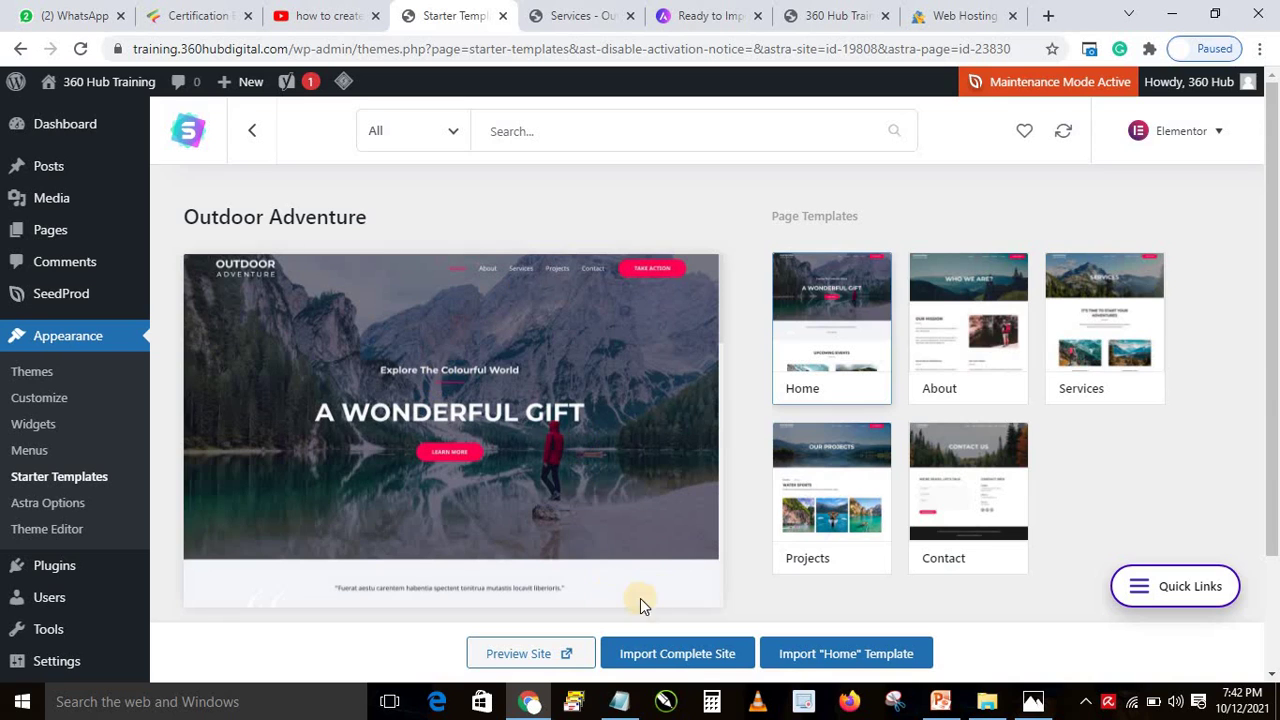
Examine the Projects and Home pages of the Outdoor Adventure demo site.
left_click(567, 12)
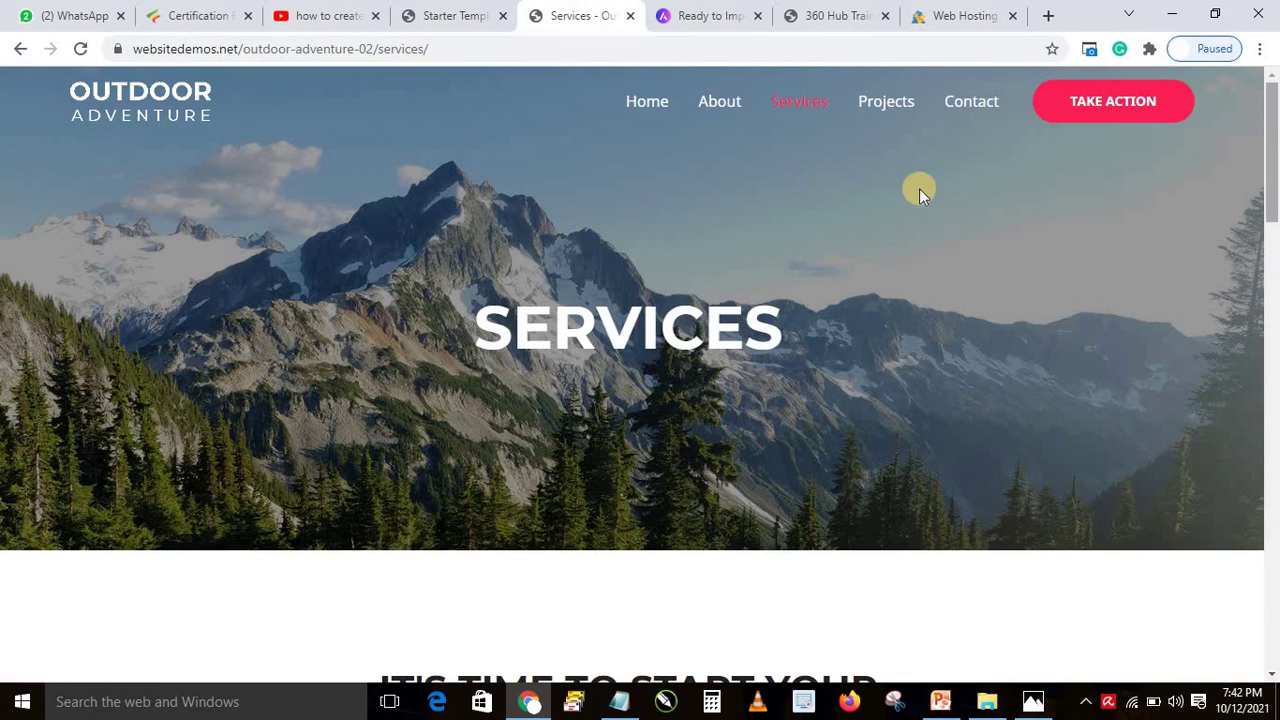
left_click(886, 104)
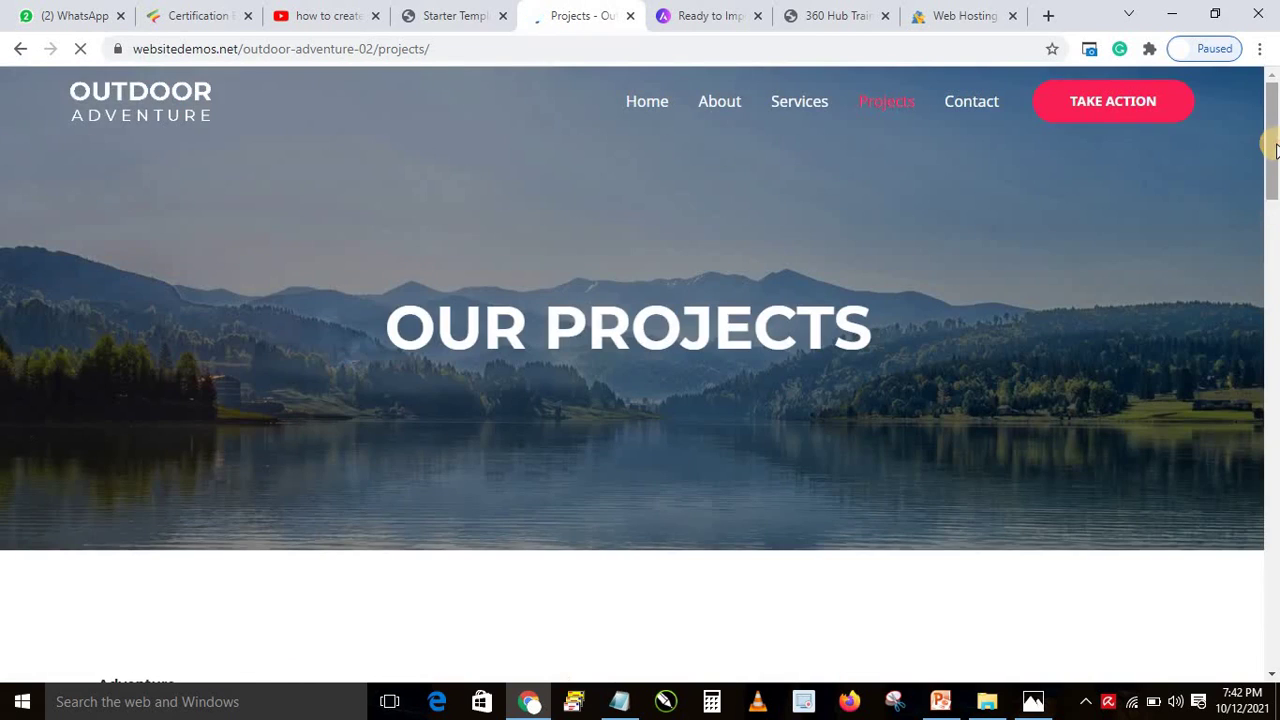
left_click(1273, 325)
left_click_drag(1275, 322, 1270, 140)
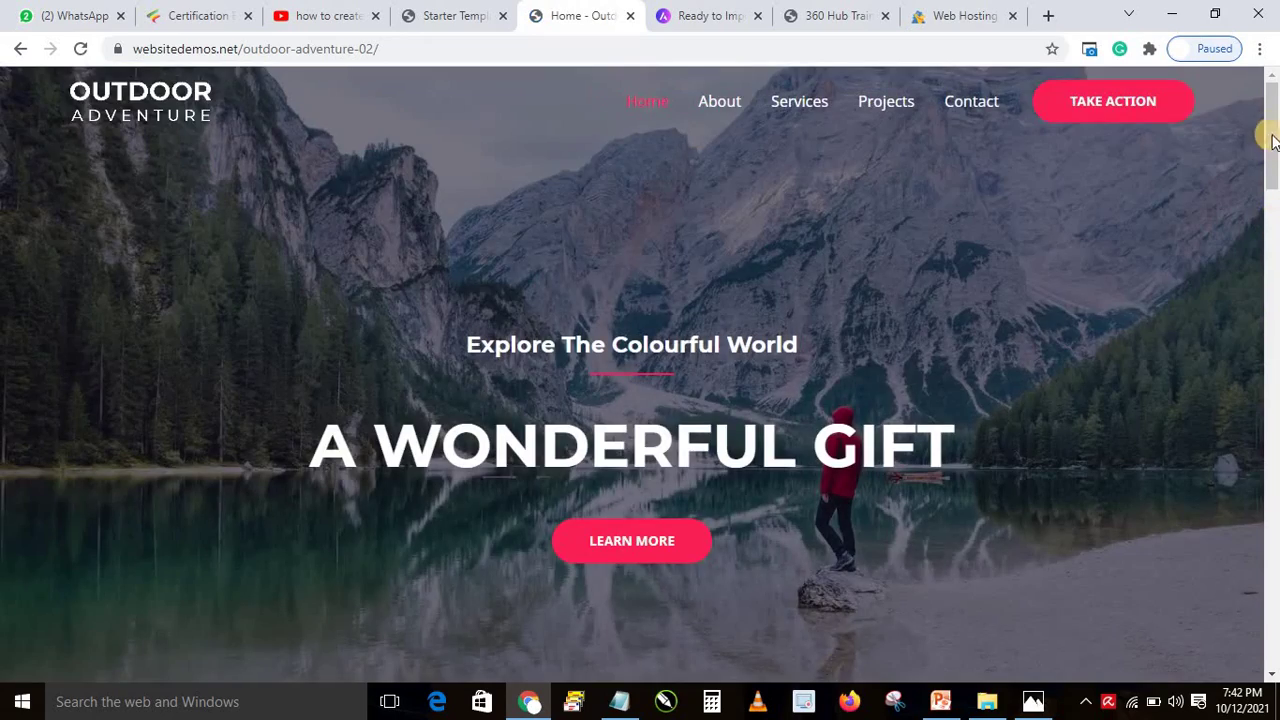
left_click_drag(1274, 163, 1276, 95)
Start importing the complete Outdoor Adventure site, answering Beginner for WordPress level and Myself/My company for whom the website is built.
left_click(452, 14)
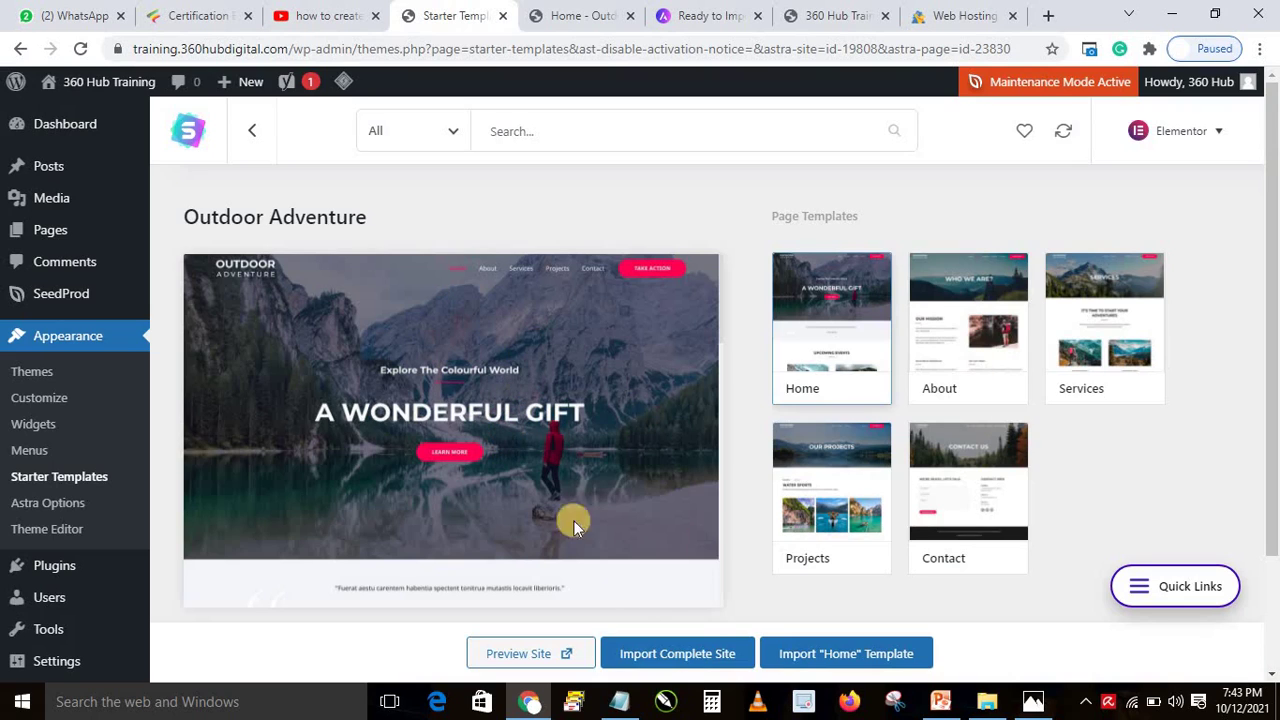
left_click(663, 655)
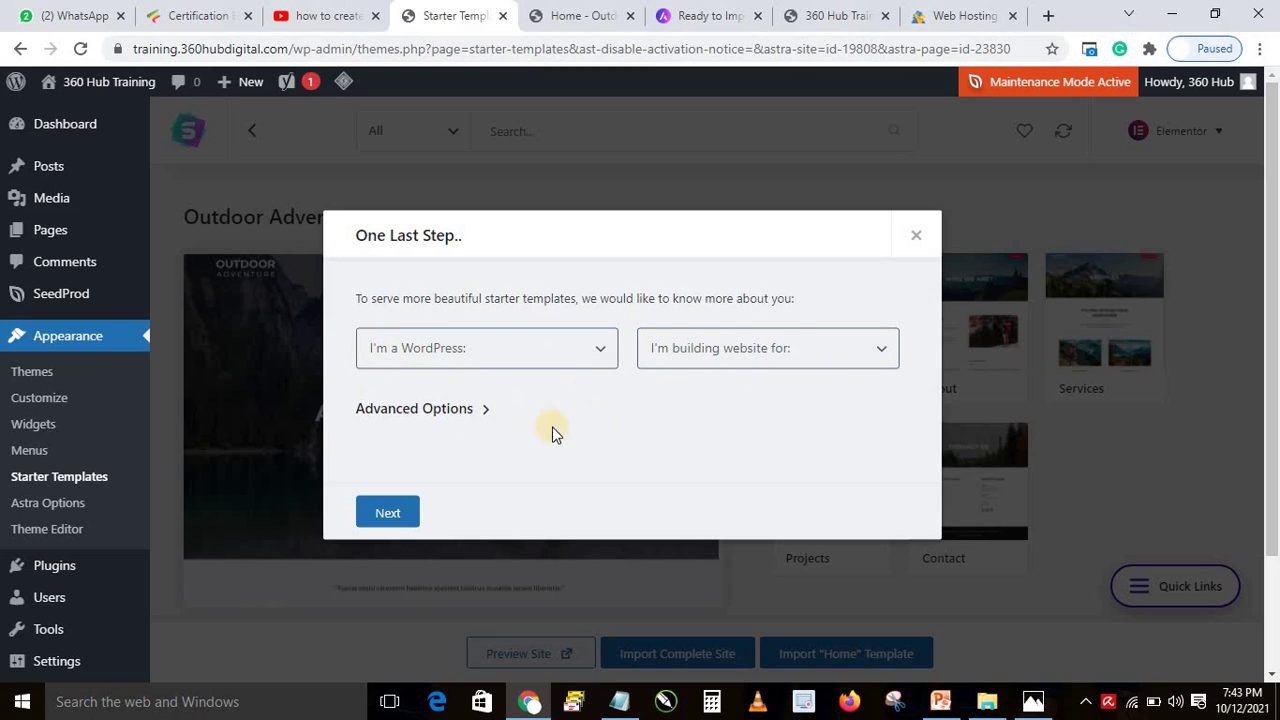
left_click(395, 515)
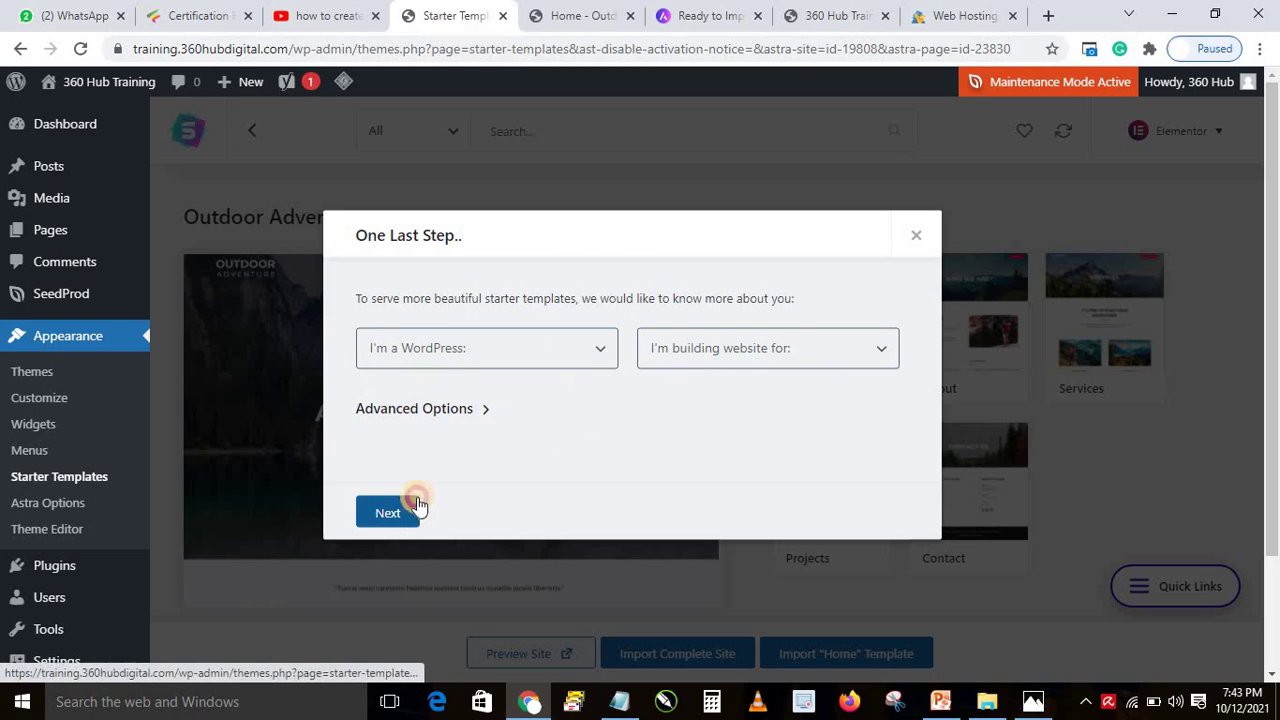
left_click(493, 352)
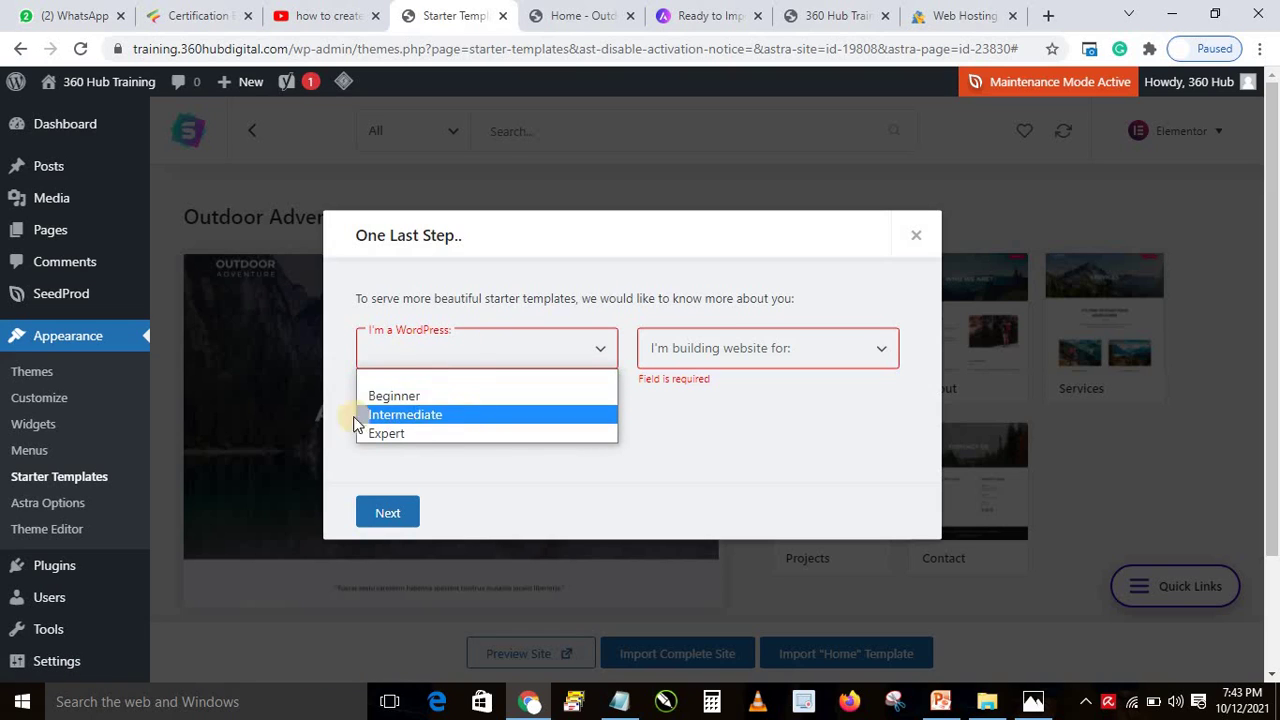
left_click(521, 399)
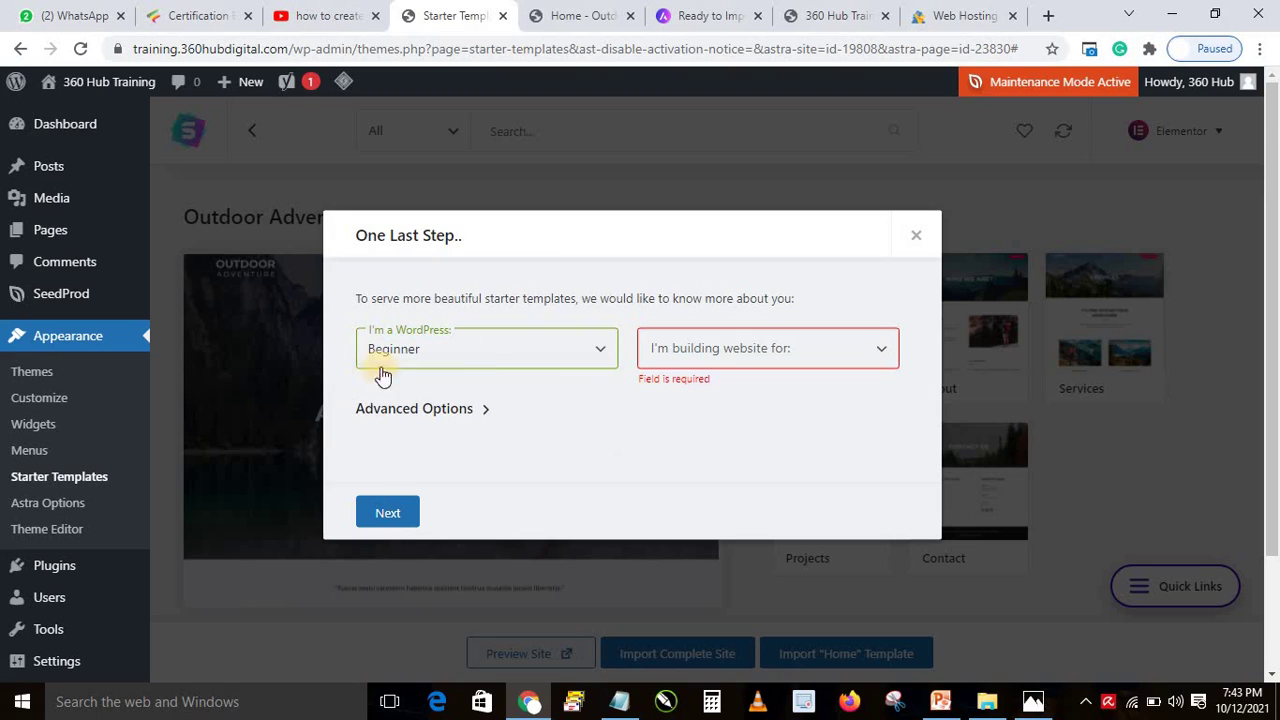
left_click(730, 349)
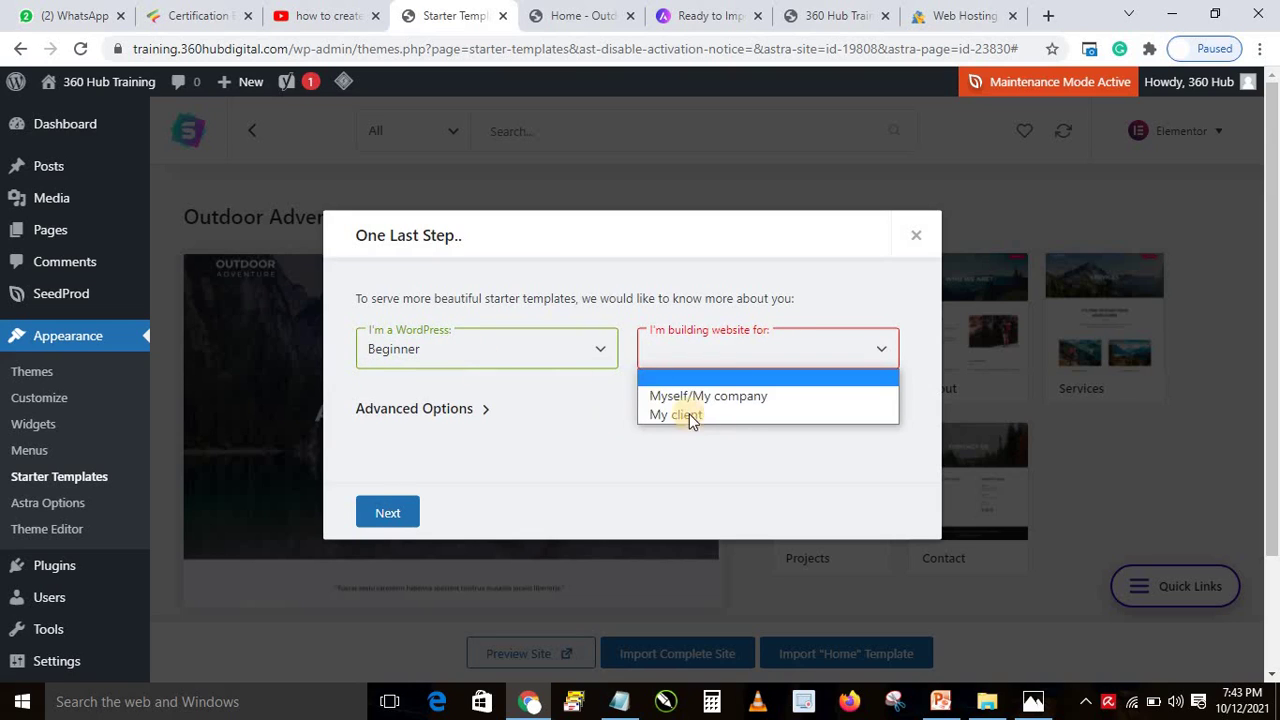
left_click(736, 396)
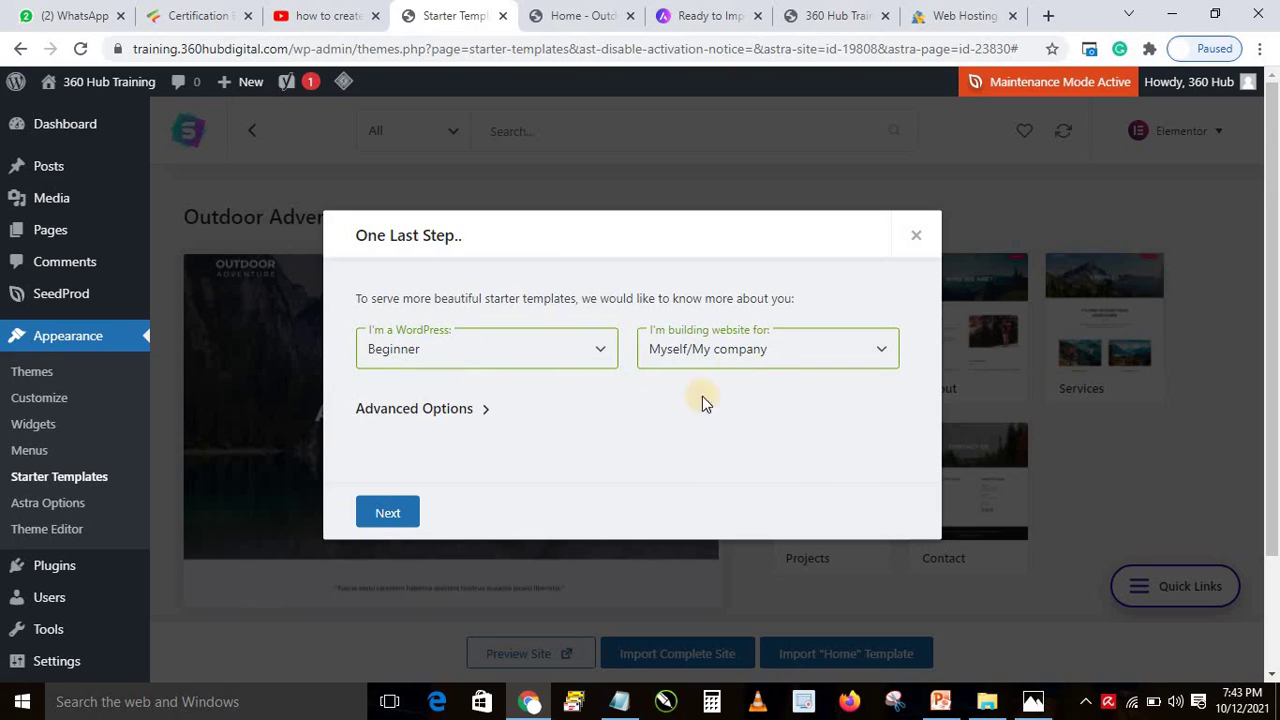
left_click(380, 511)
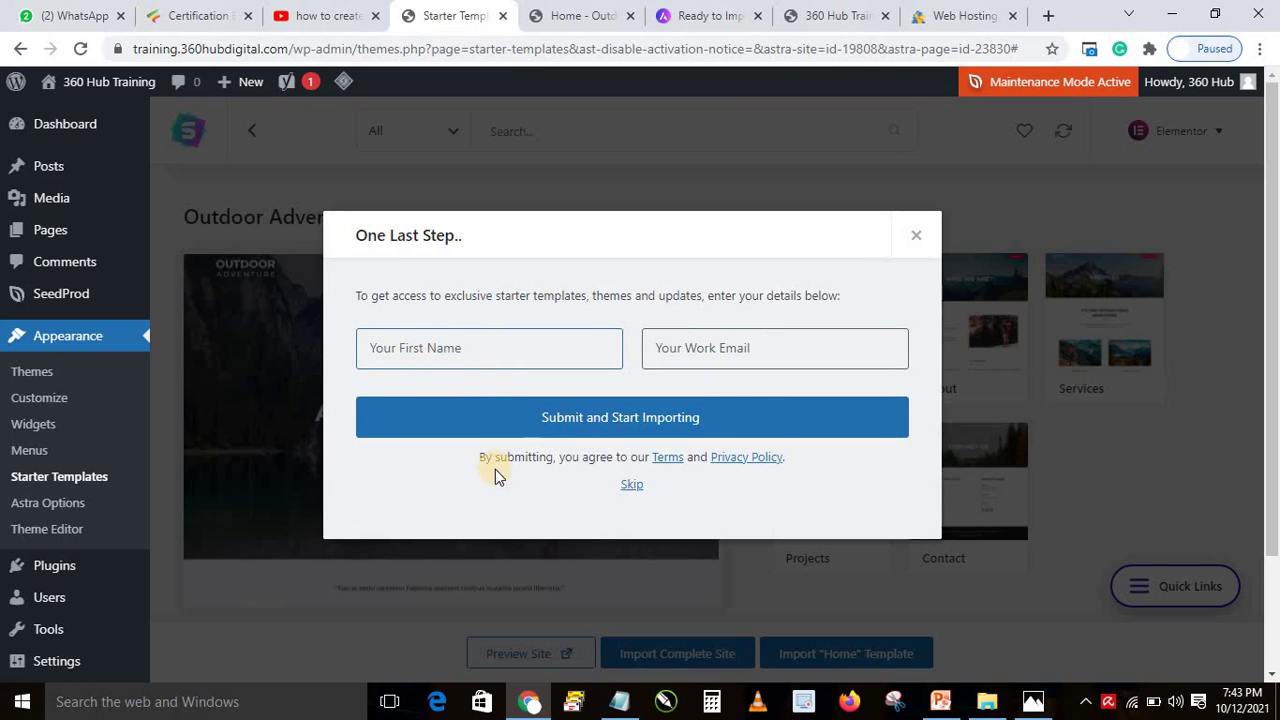
Skip the request for a first name and work email and start importing the Outdoor Adventure site.
left_click(637, 420)
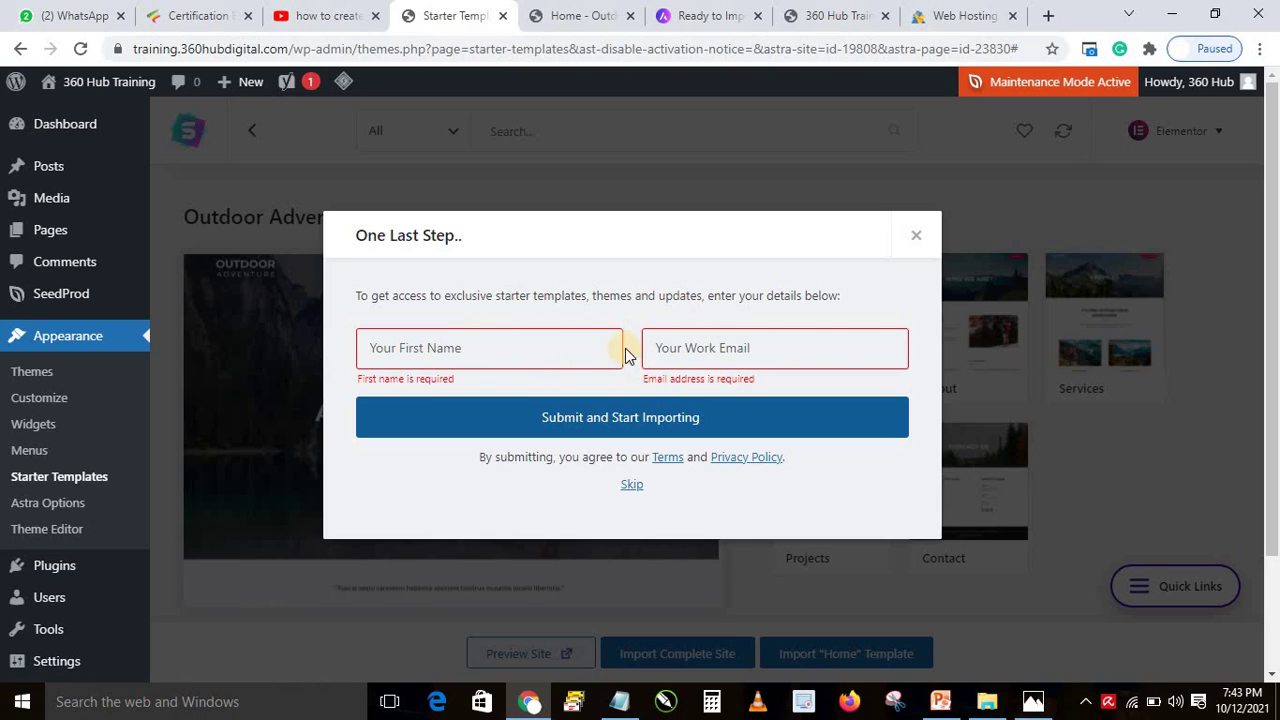
left_click(630, 483)
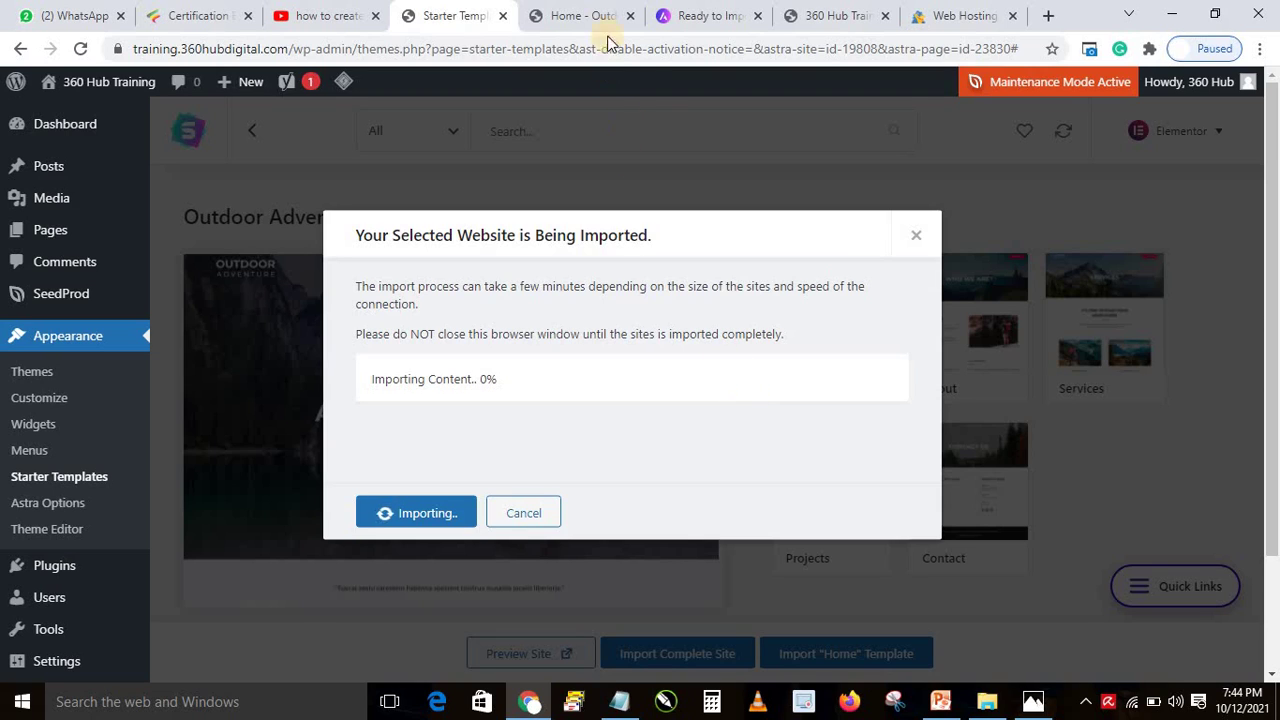
Compare the Outdoor Adventure demo with the current 360 Hub Training front page and check the import progress.
left_click(581, 12)
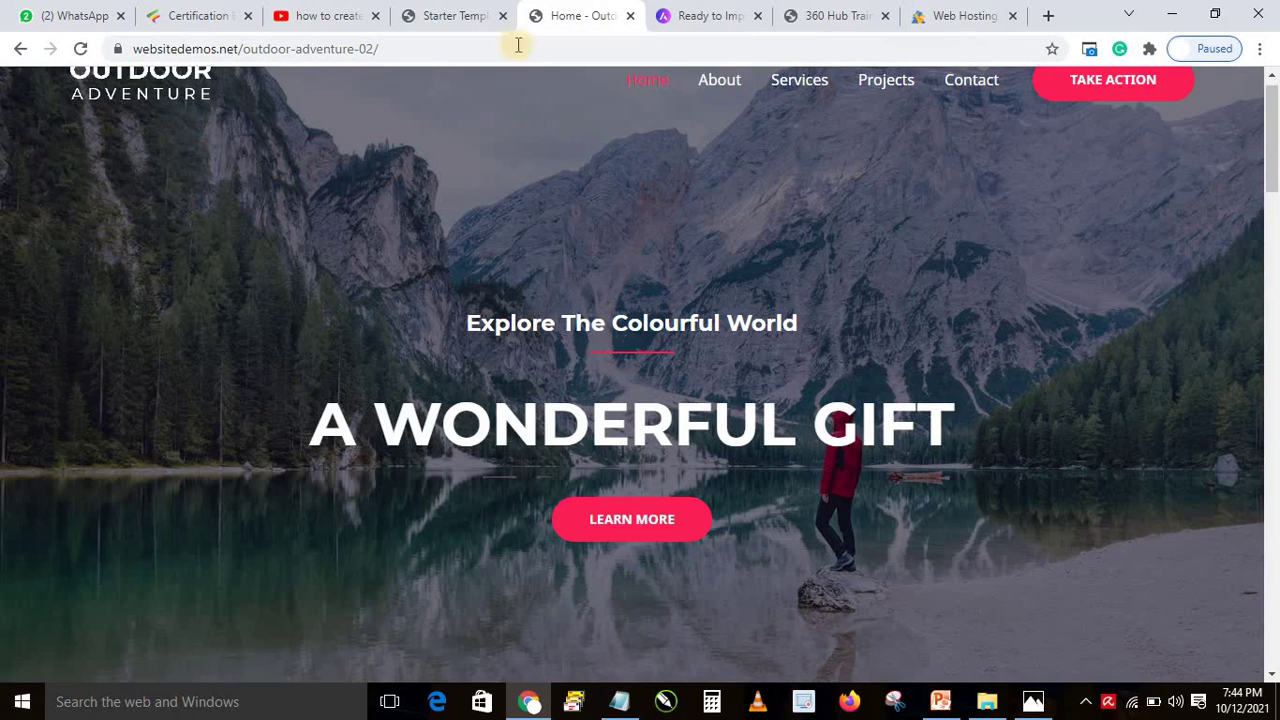
left_click(825, 15)
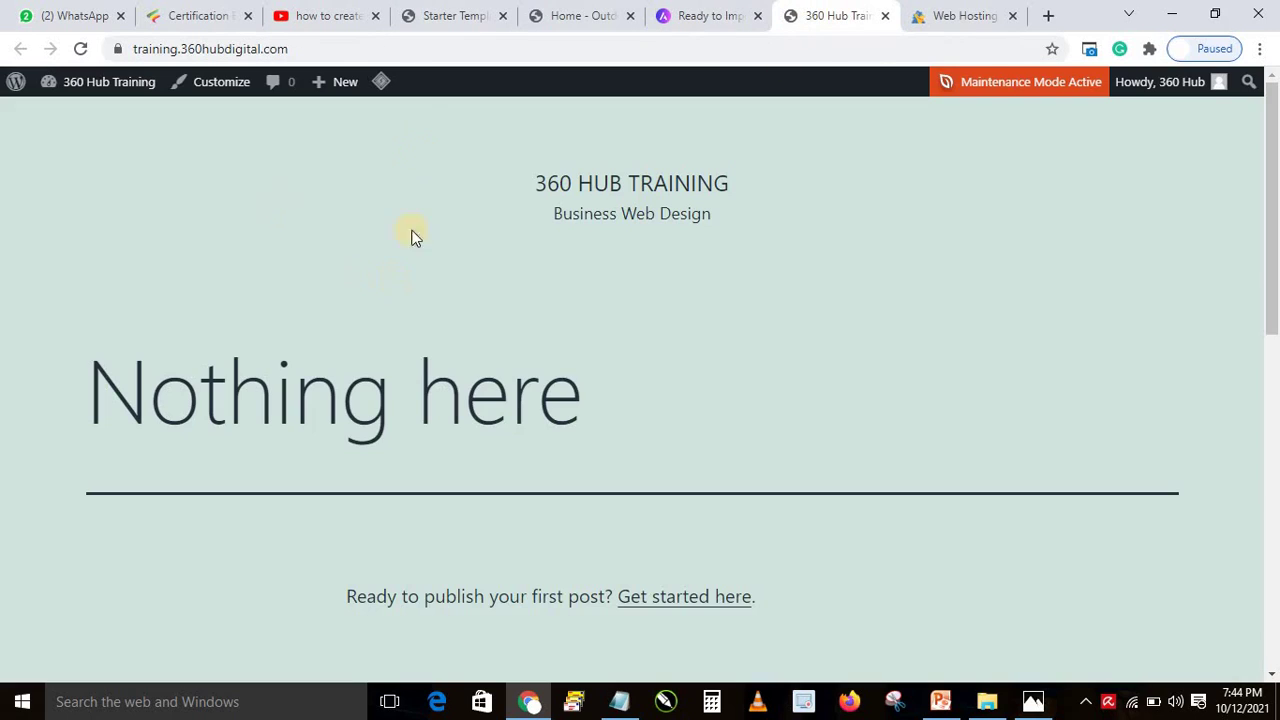
left_click(437, 12)
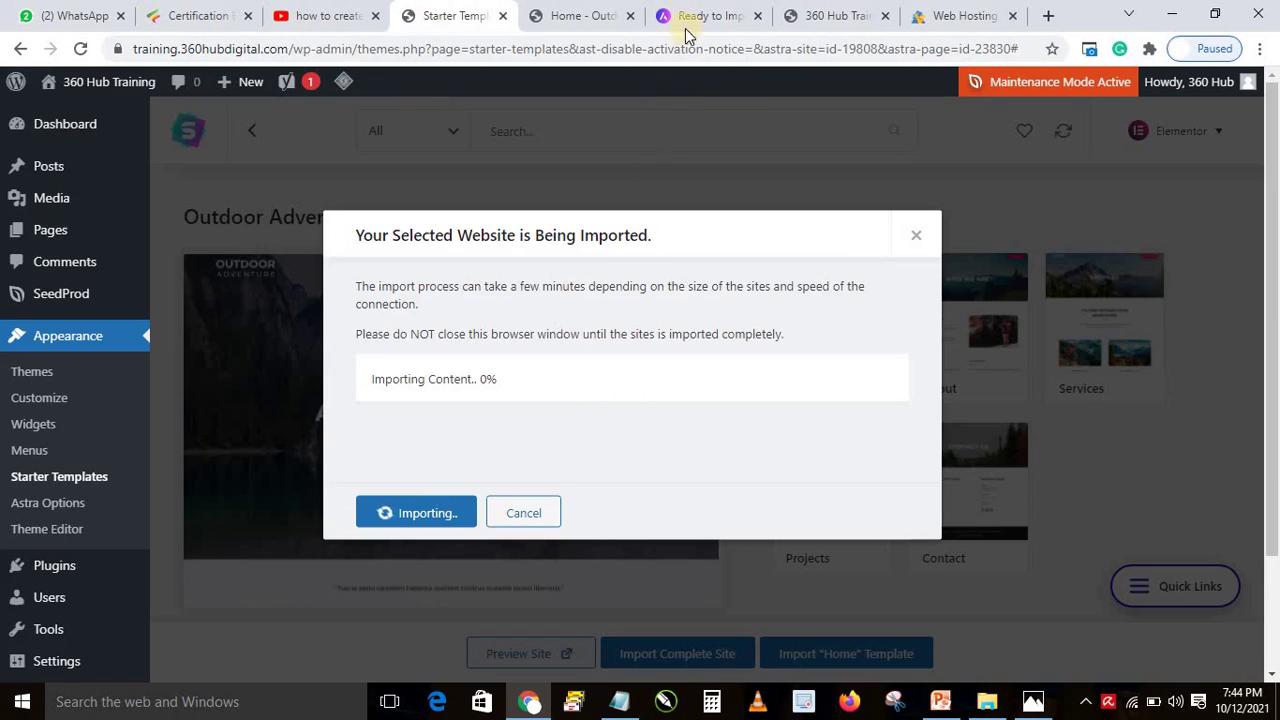
key("ctrl+Tab")
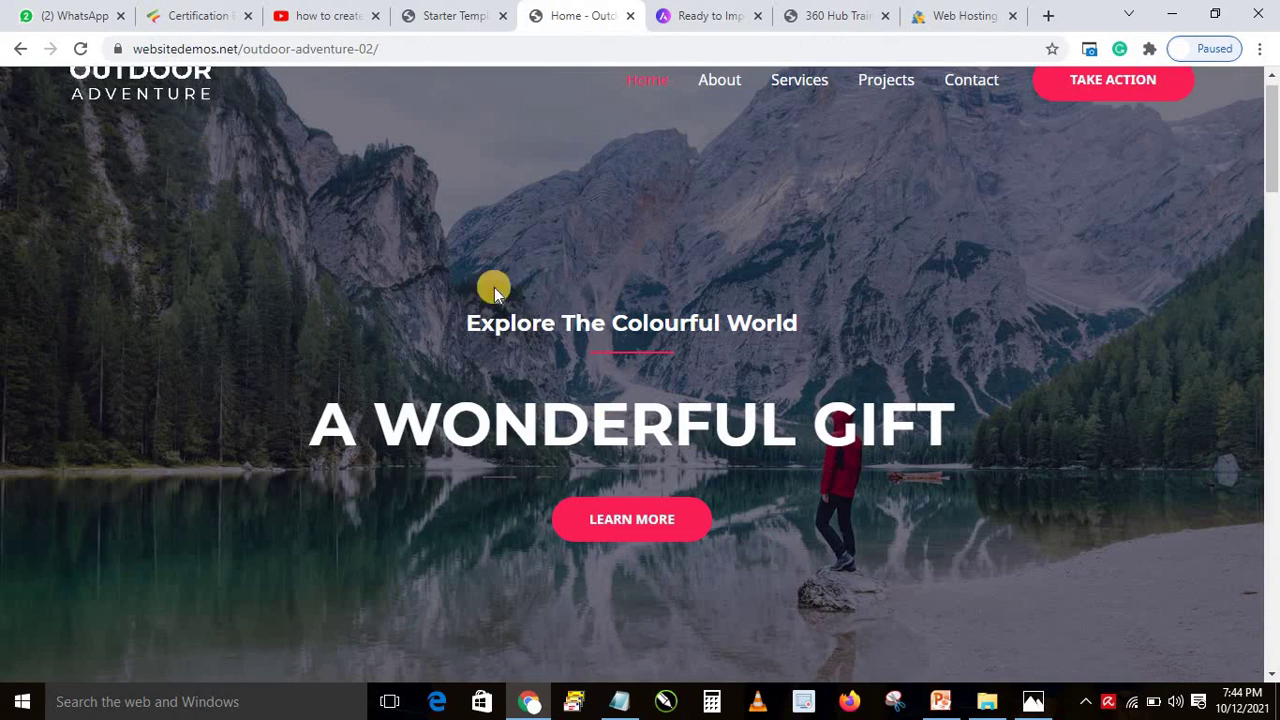
left_click(455, 15)
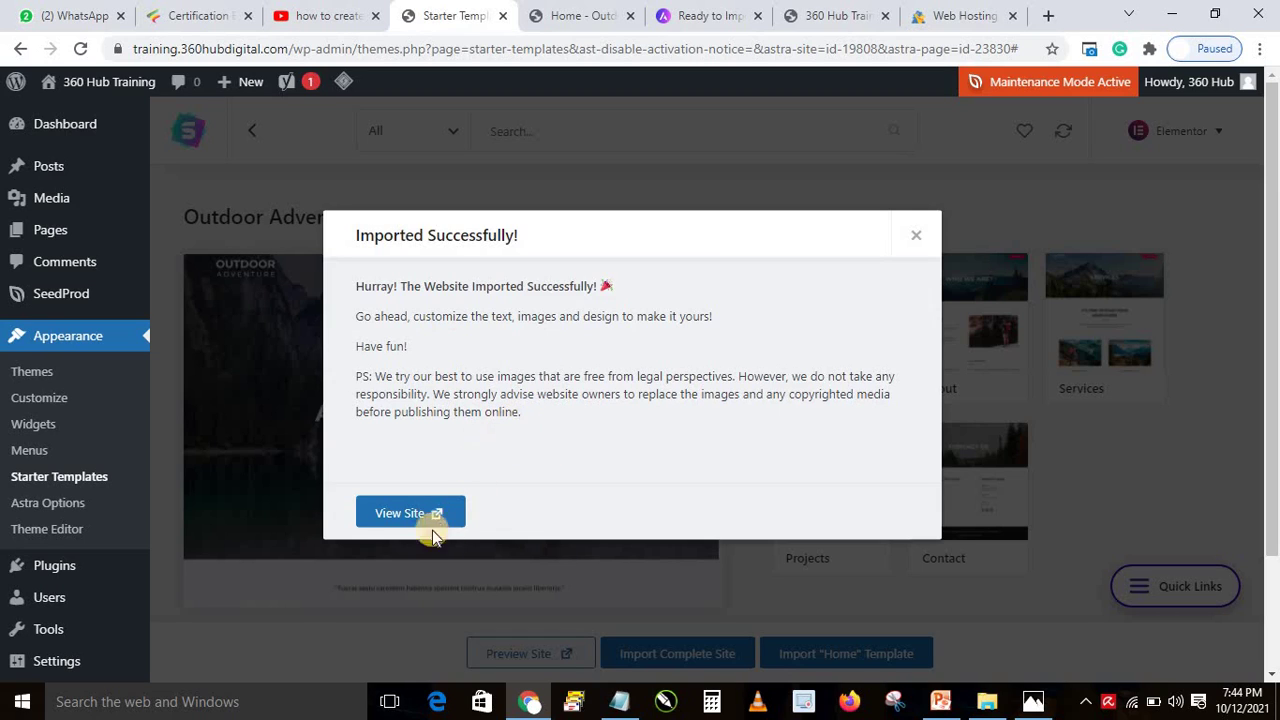
Reload the 360 Hub Training front page to view the imported Outdoor Adventure design.
left_click(392, 515)
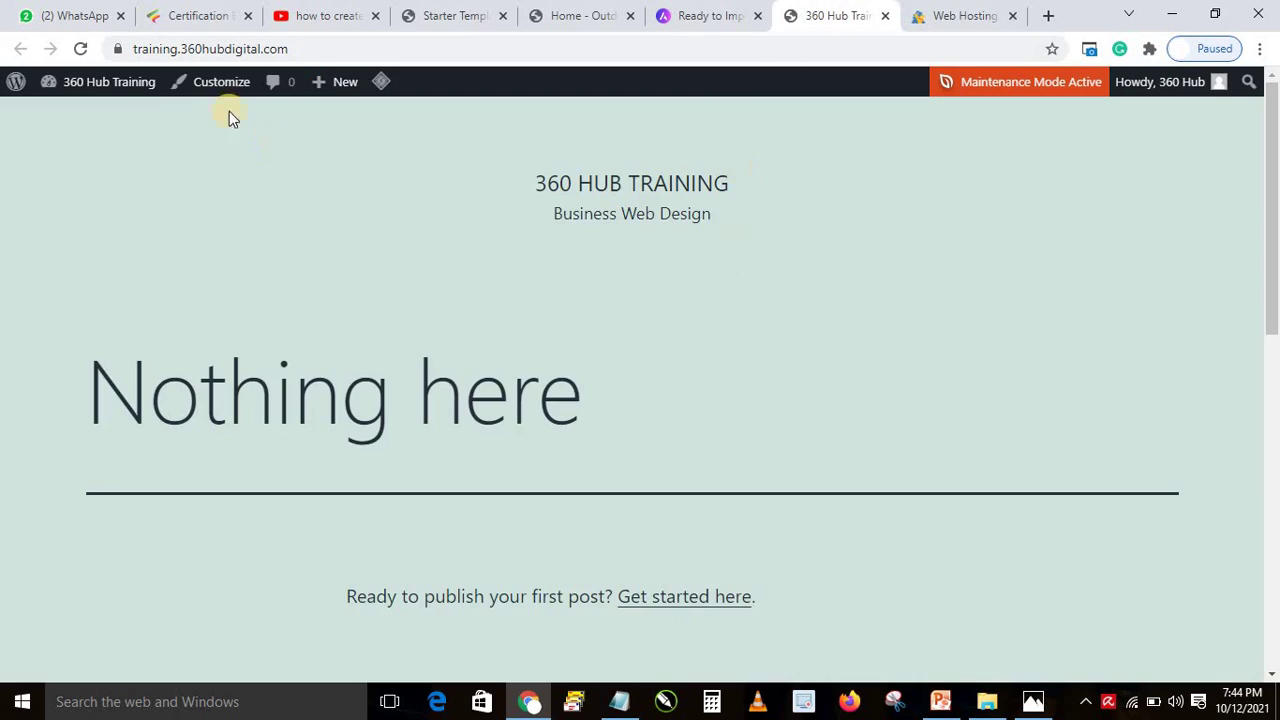
left_click(82, 50)
left_click(83, 50)
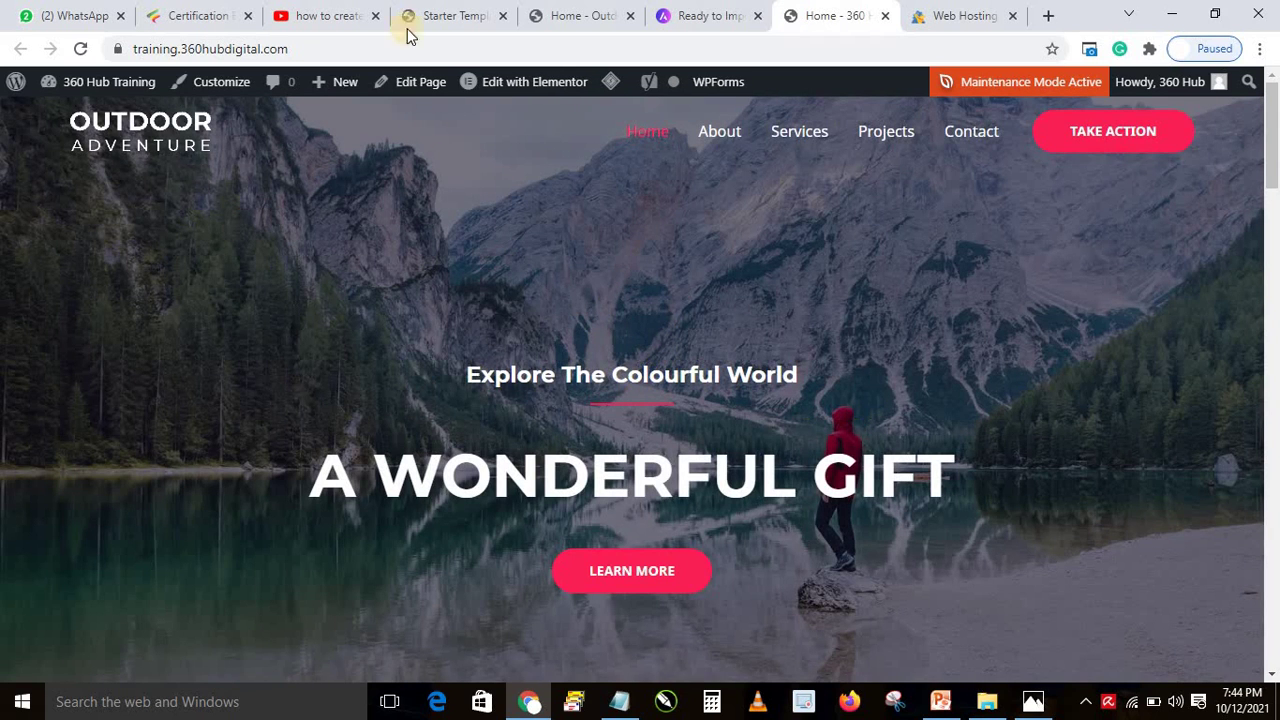
Open the imported site from the import confirmation and examine its home page.
left_click(448, 12)
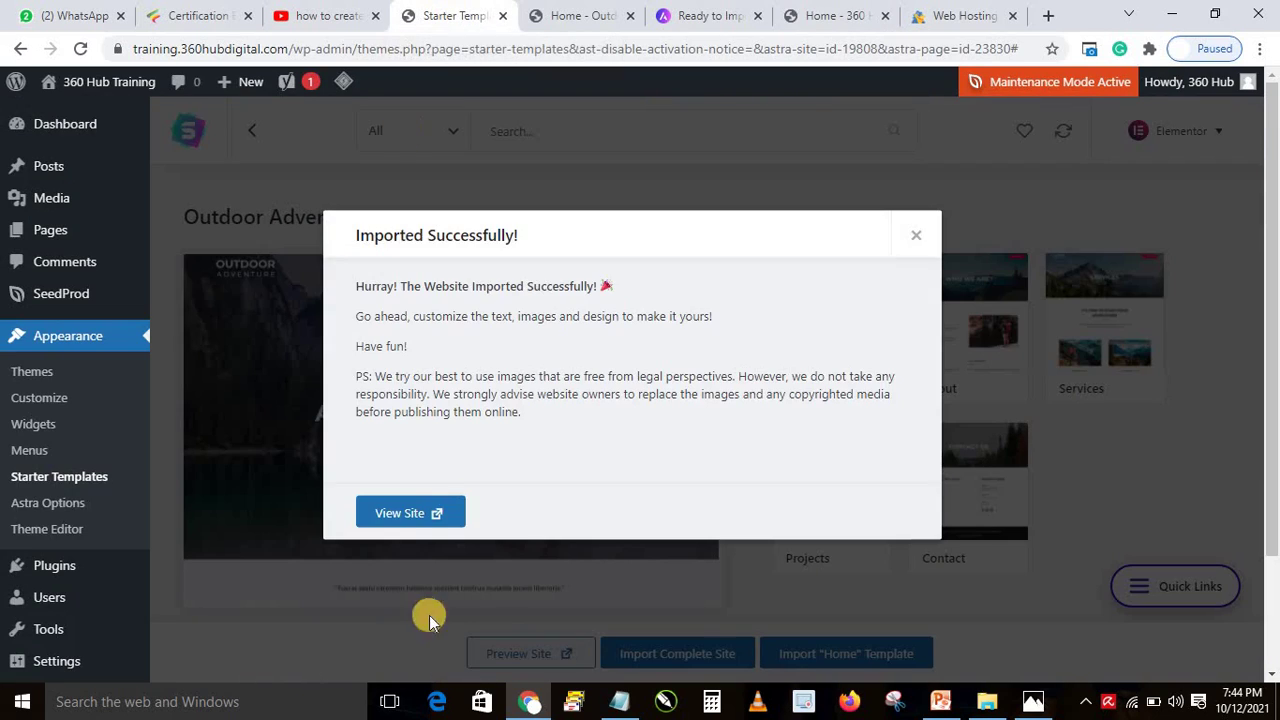
left_click(405, 516)
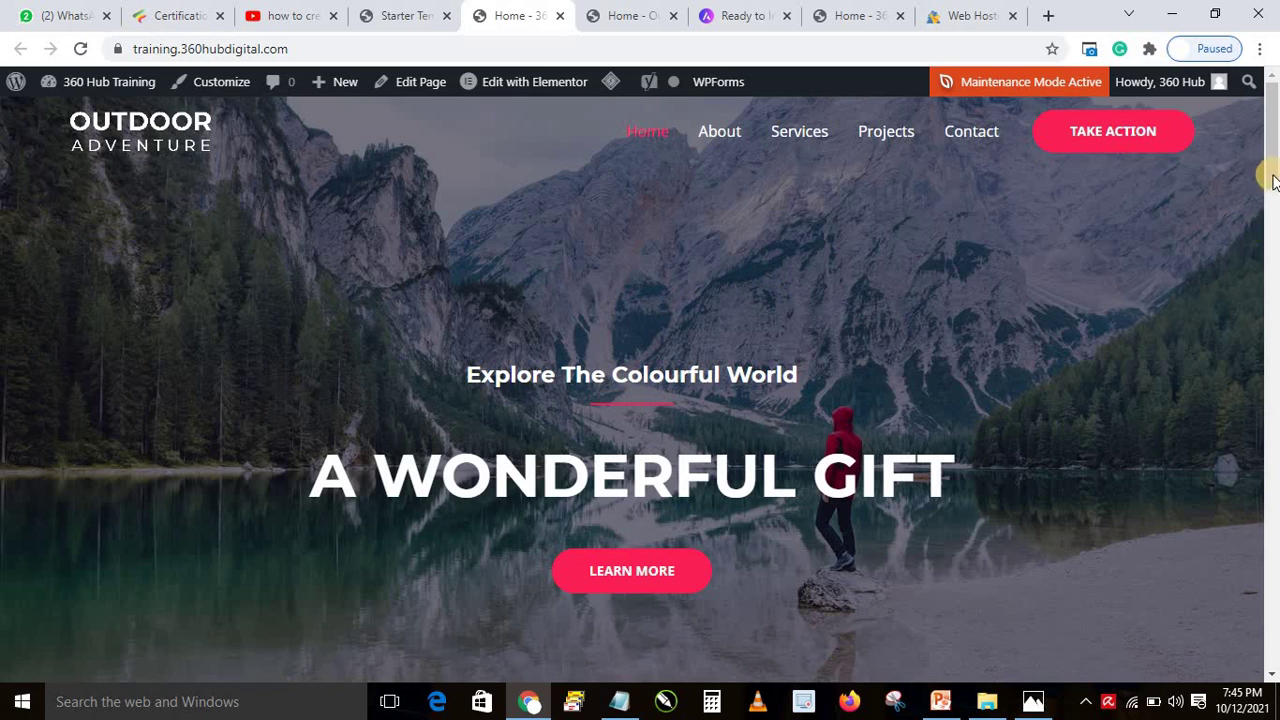
scroll(1274, 152, "down", 1)
mouse_move(1276, 155)
left_mouse_down()
mouse_move(1275, 248)
mouse_move(1278, 135)
left_mouse_up()
mouse_move(1275, 138)
left_mouse_down()
mouse_move(1272, 588)
mouse_move(1272, 122)
left_mouse_up()
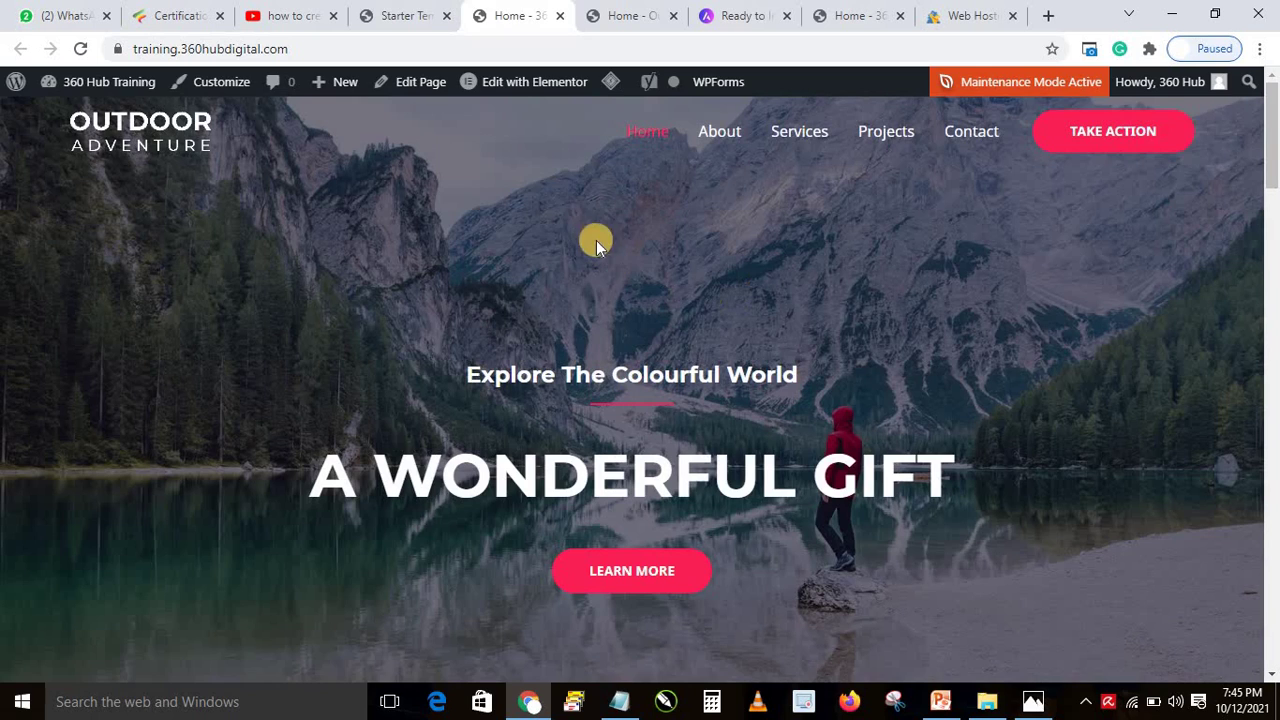
Open the imported home page for editing with Elementor in a new browser tab.
mouse_move(510, 85)
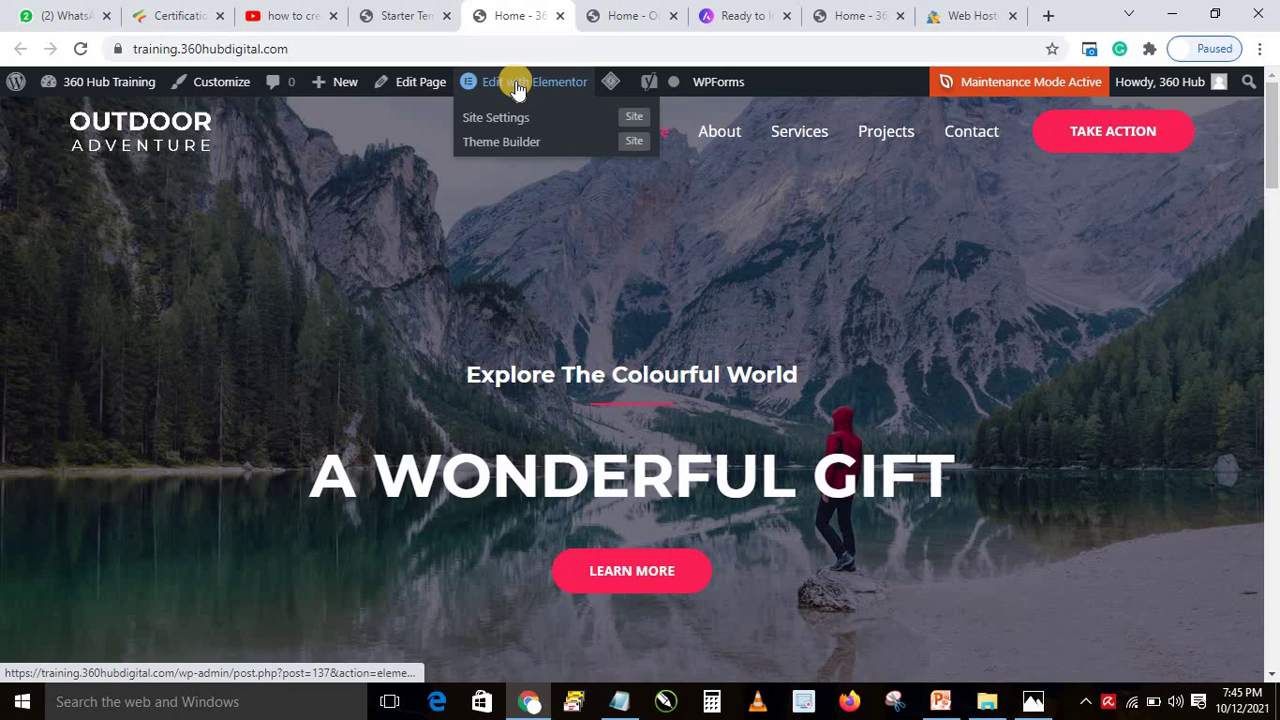
right_click(517, 88)
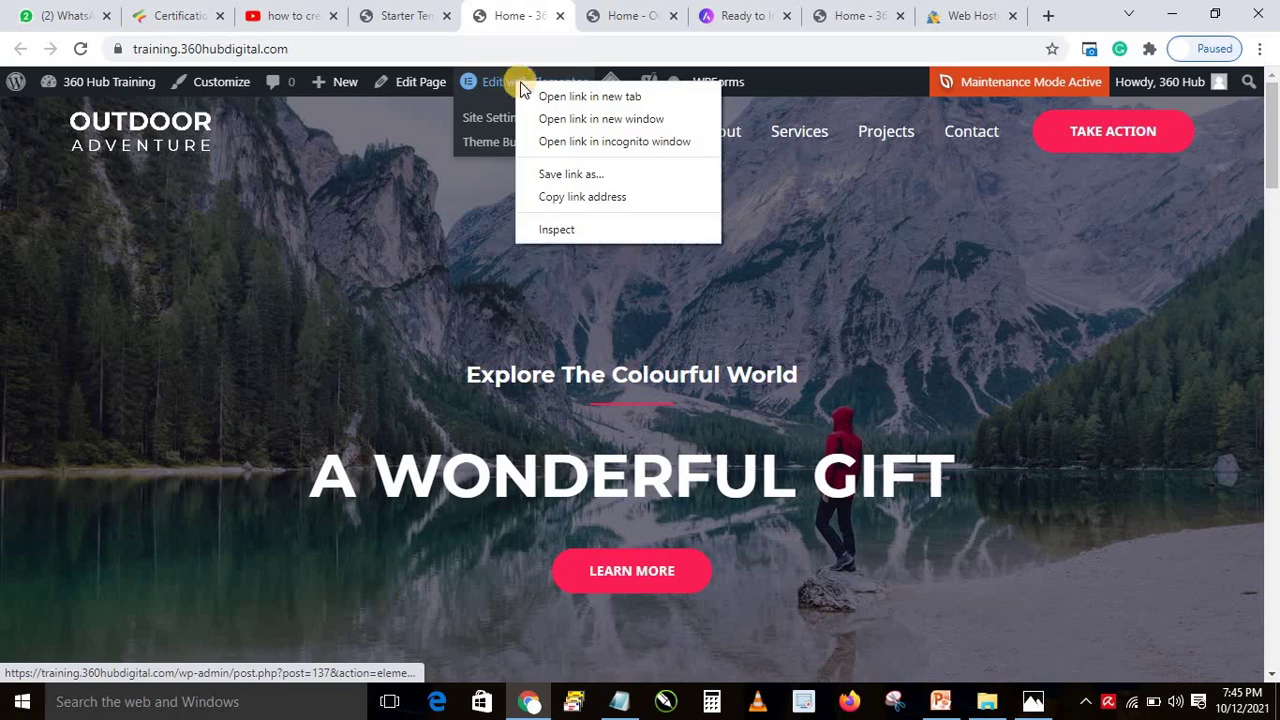
left_click(540, 95)
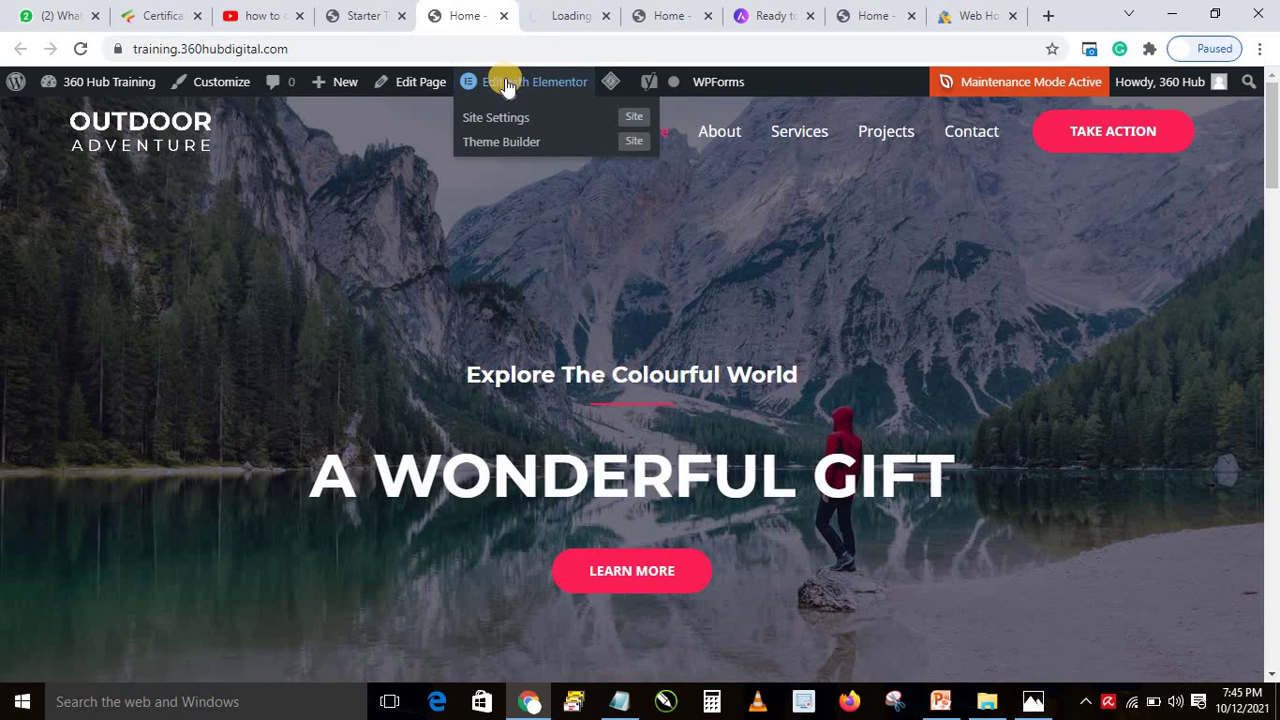
left_click(548, 15)
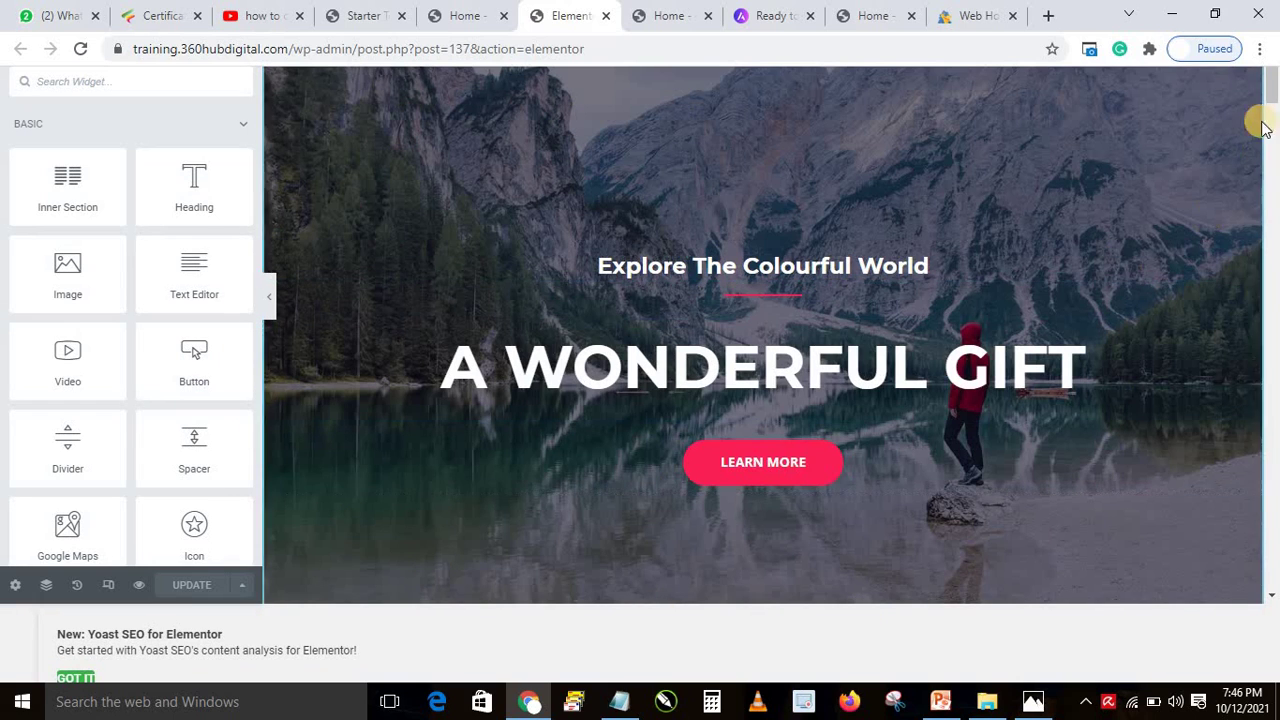
mouse_move(1272, 85)
left_mouse_down()
mouse_move(1273, 201)
mouse_move(1273, 85)
left_mouse_up()
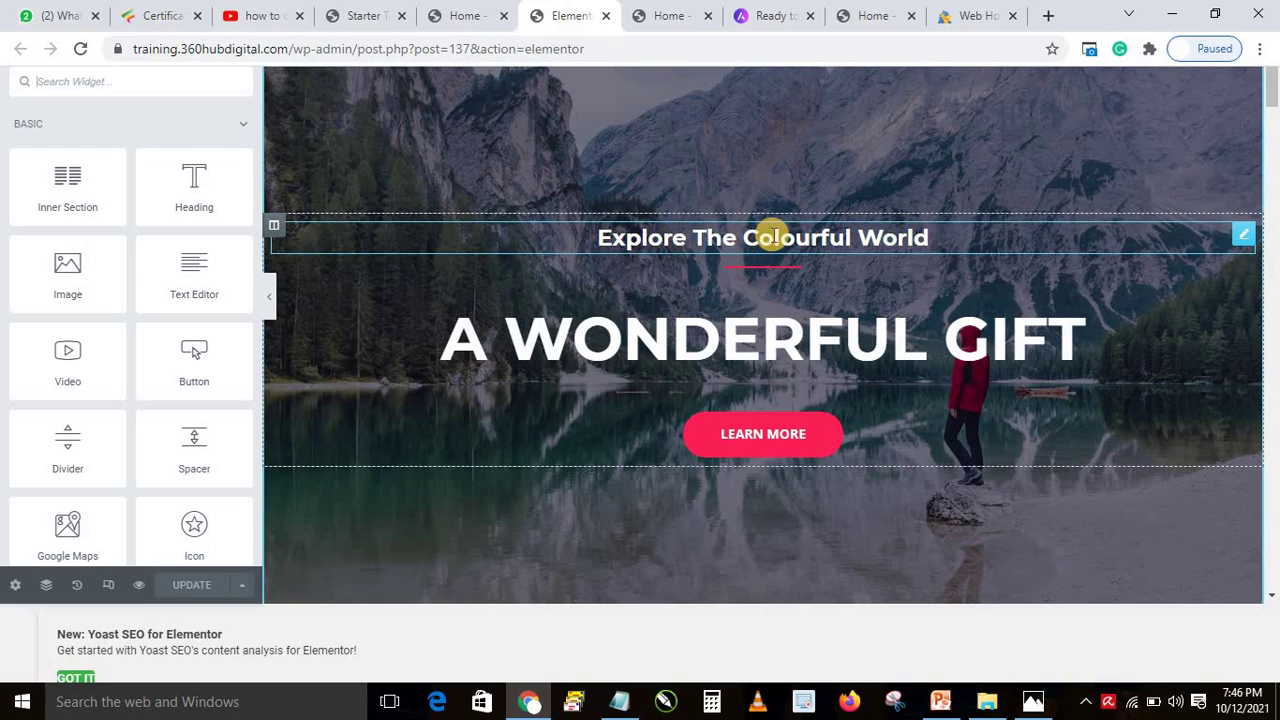
Replace the small hero heading "Explore The Colourful World" with "Welcome To Start Industries".
left_click(1237, 240)
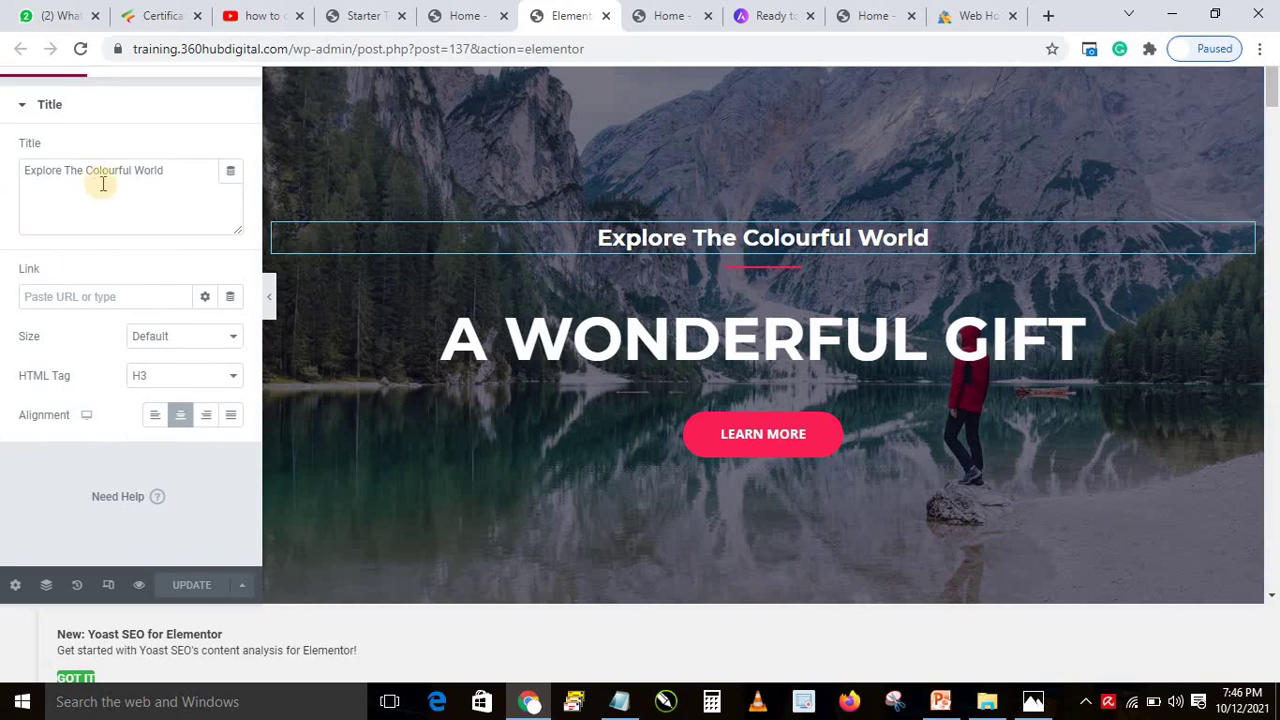
triple_click(53, 166)
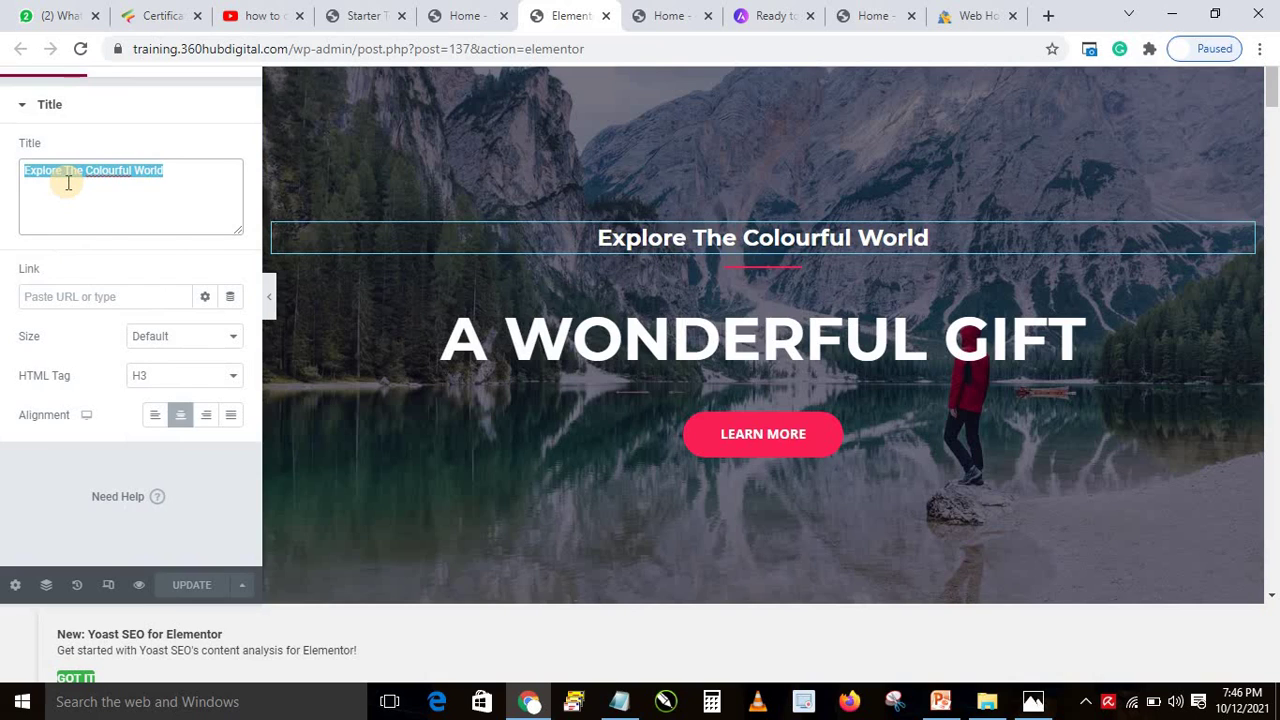
type("Welcome To")
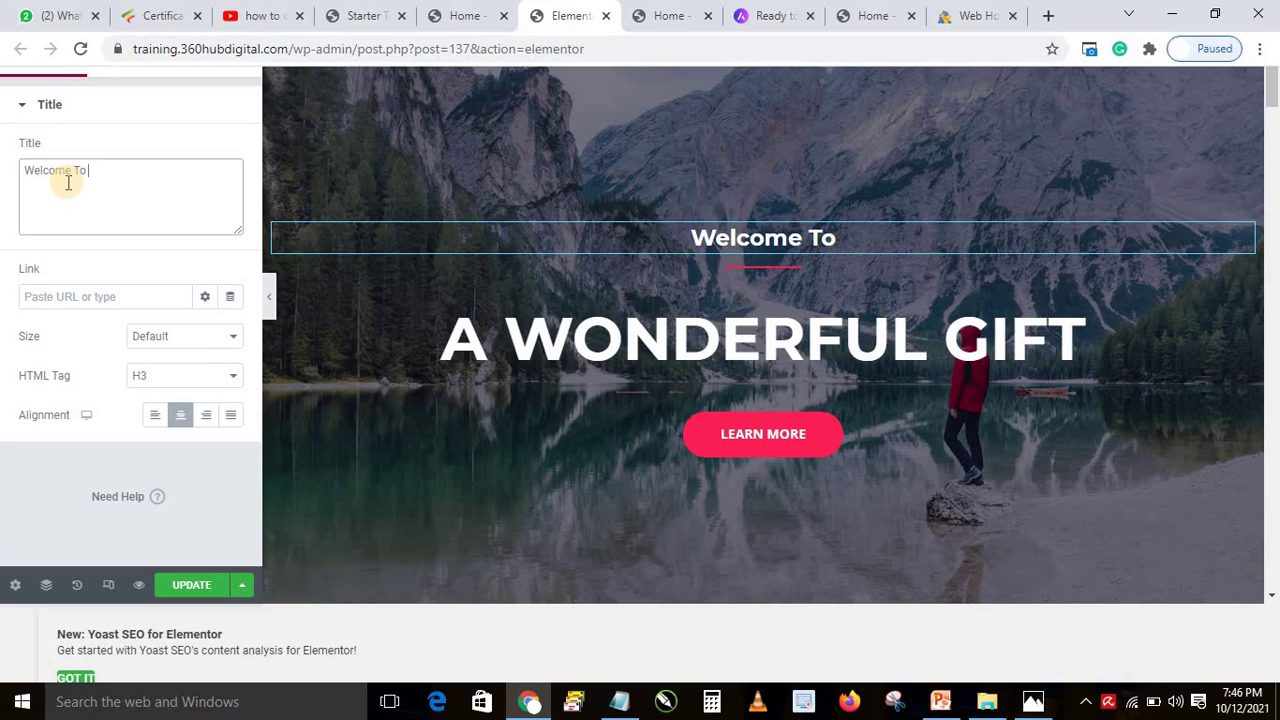
type(" Sta")
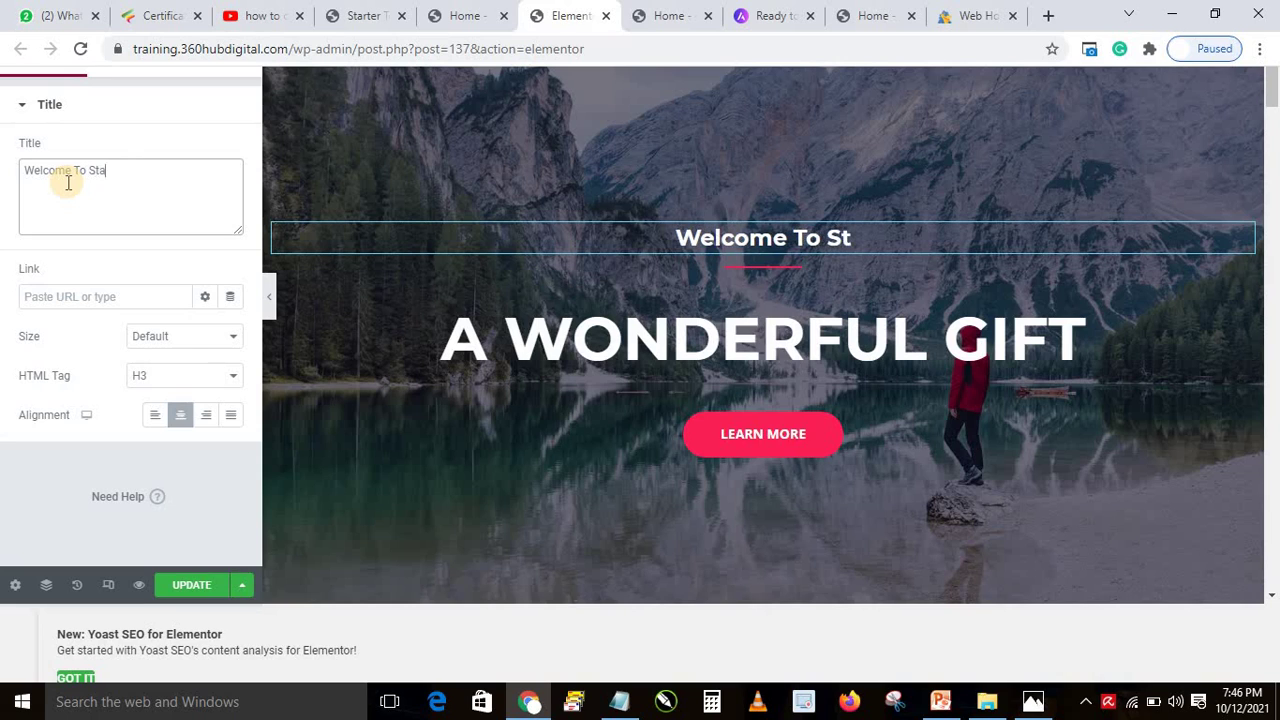
type("rt Industr")
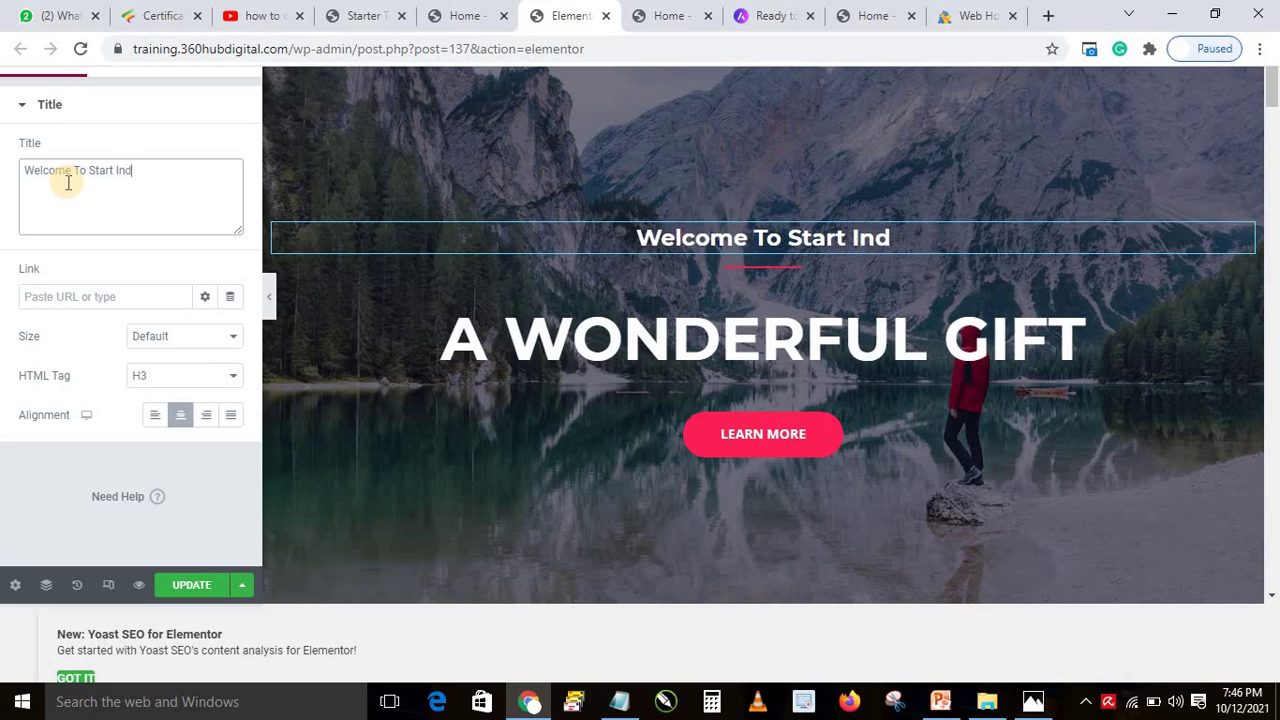
type("es")
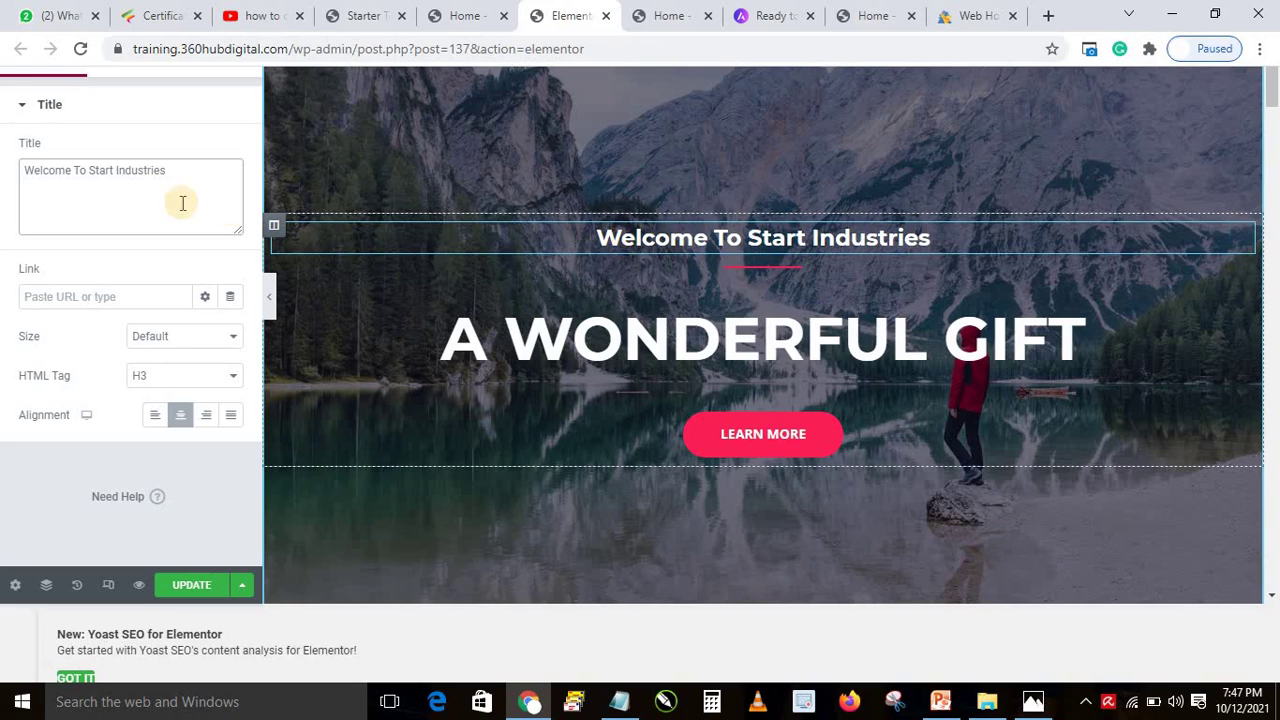
Set the small hero heading's title to "Leading Consulting Firm in New York".
triple_click(81, 168)
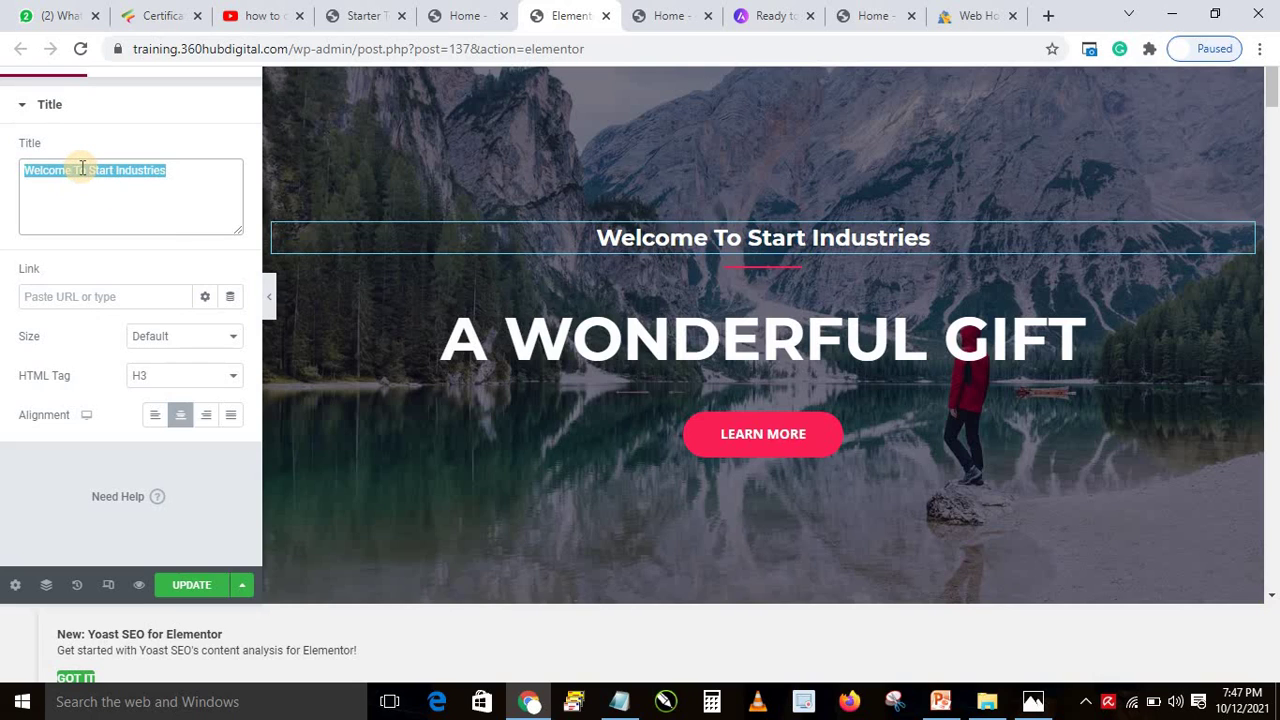
type("Leading Consulting Fir")
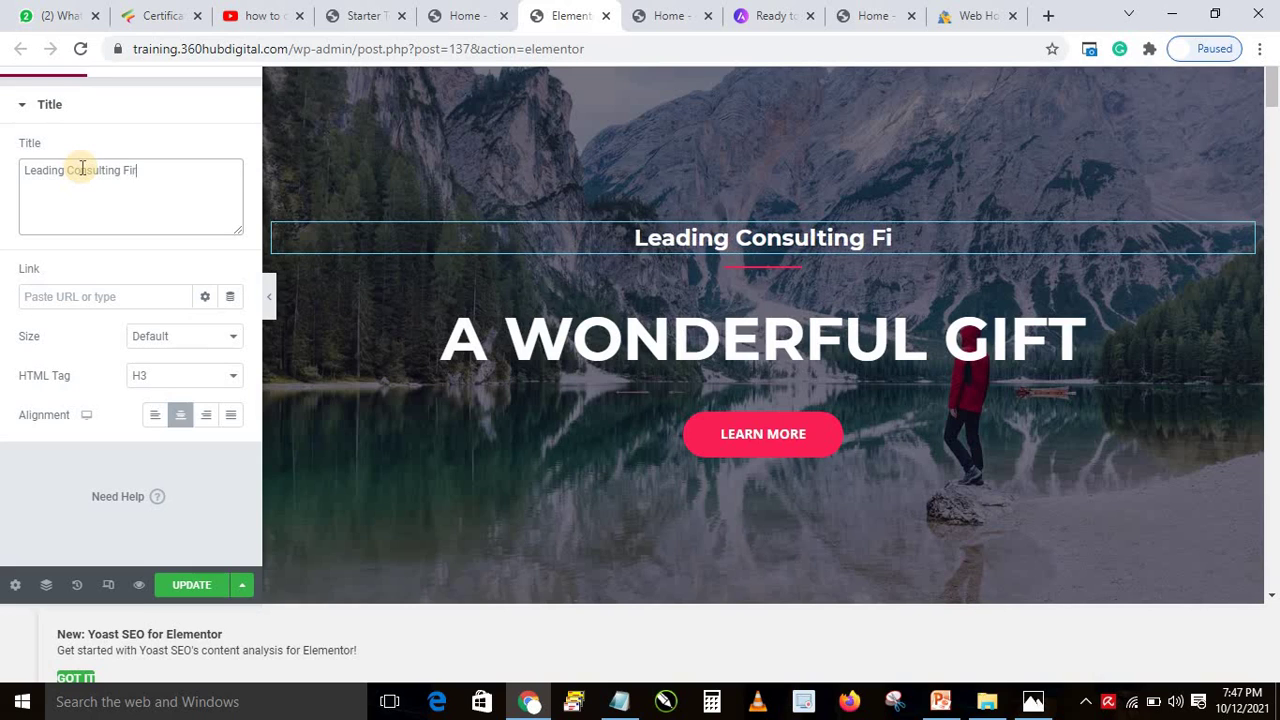
type("m in ")
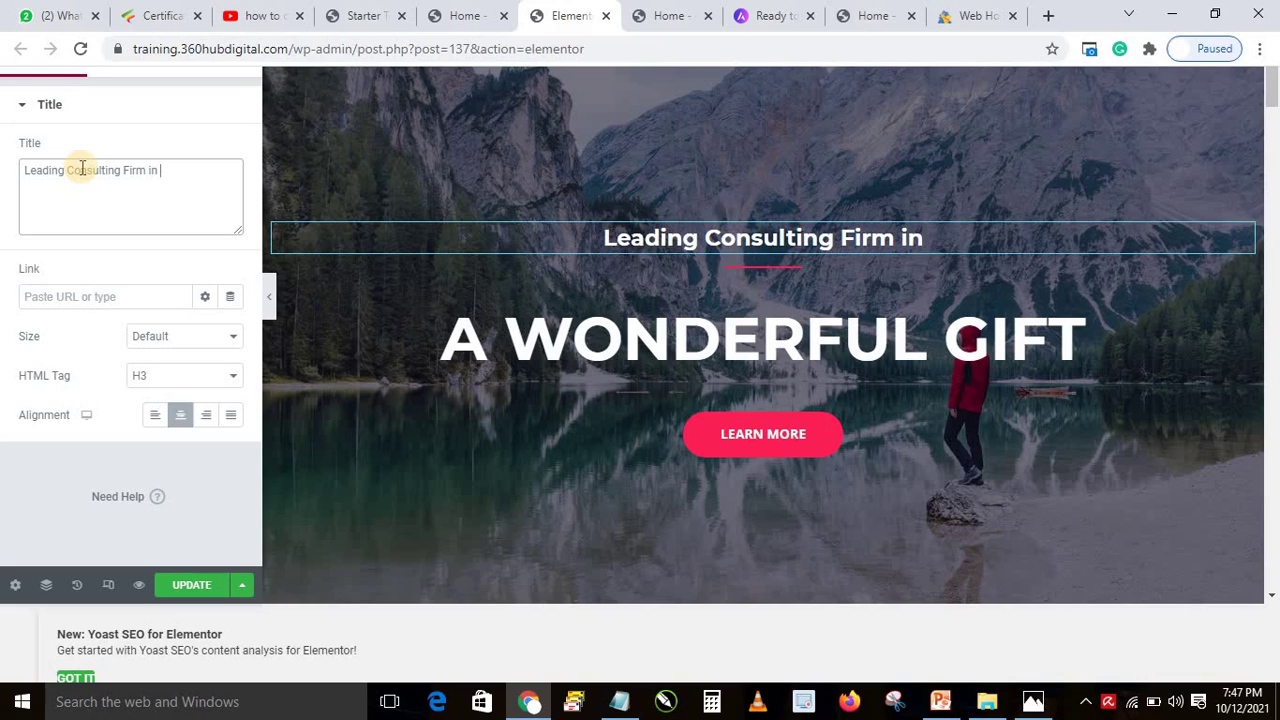
type("Ne")
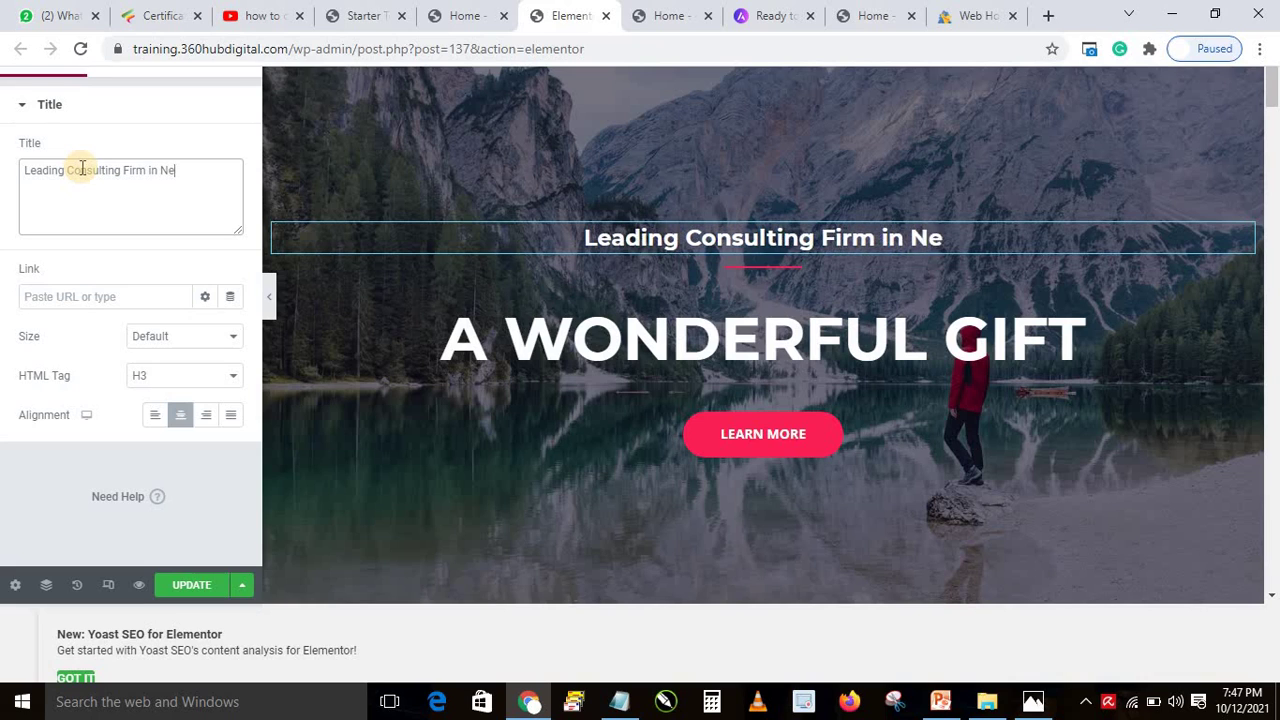
type("w York")
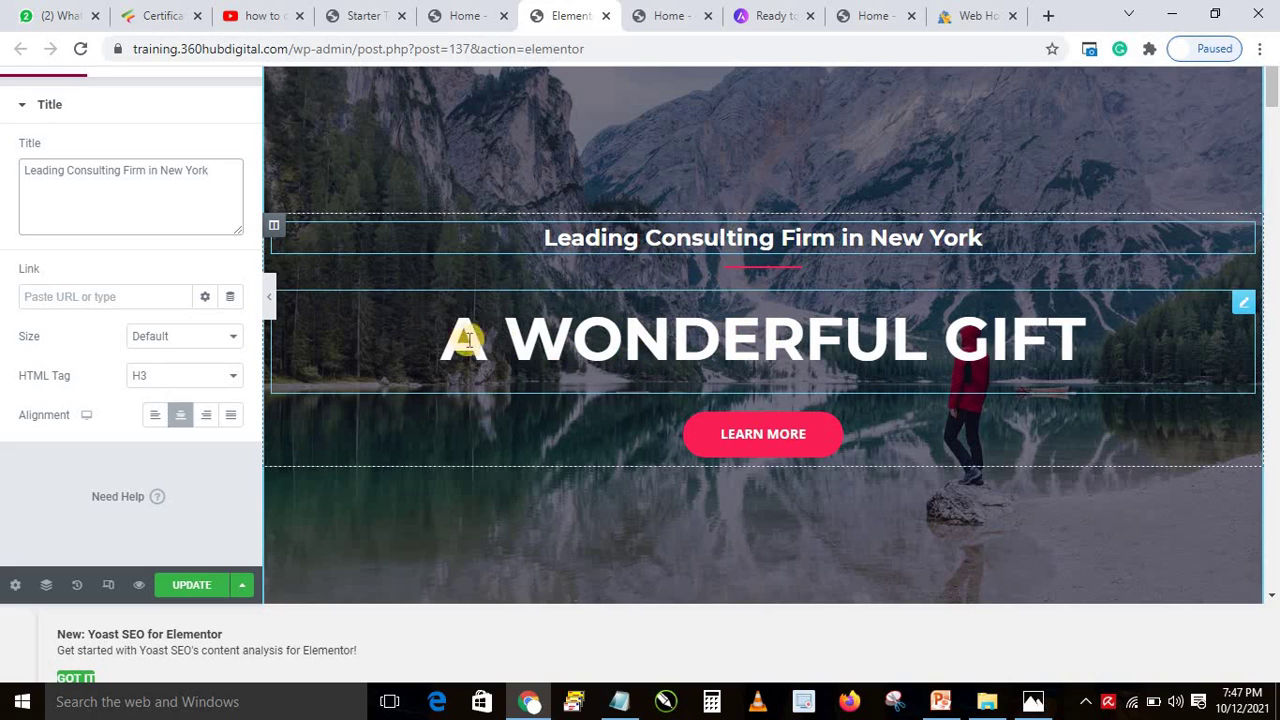
Replace the main hero heading "A Wonderful Gift" with "START INDUSTRIES".
left_click(697, 336)
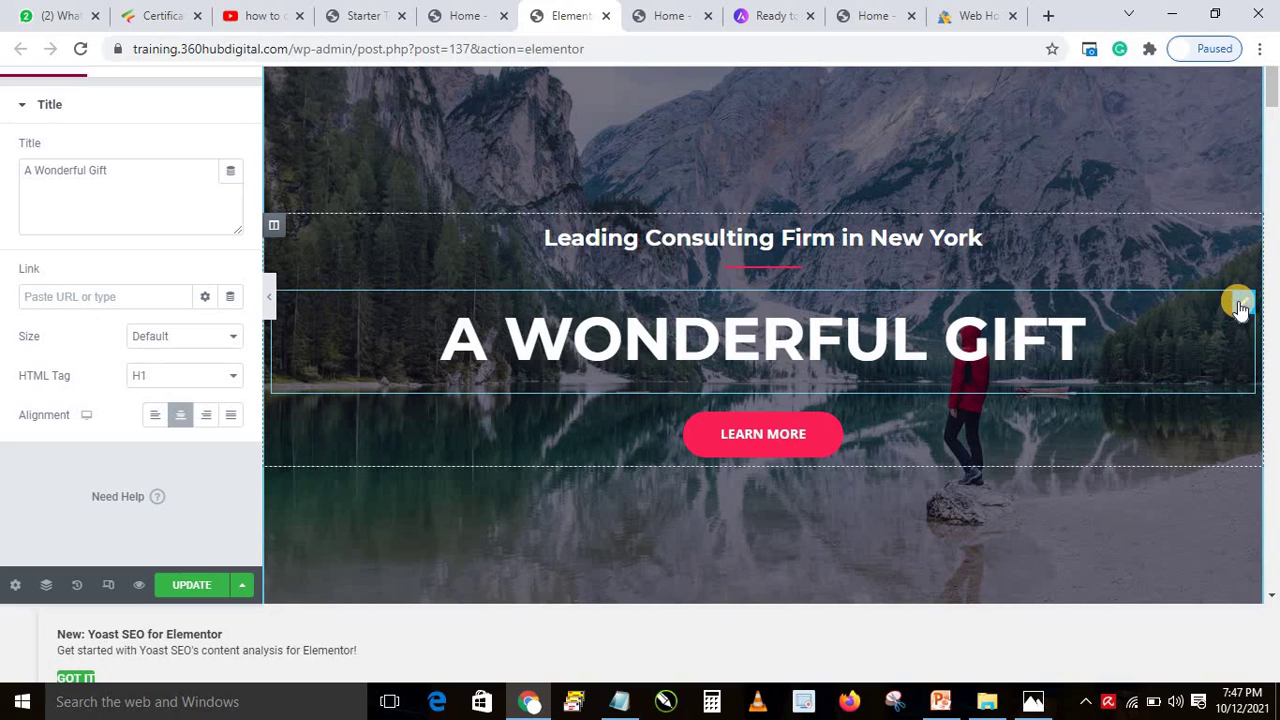
left_click_drag(106, 170, 33, 166)
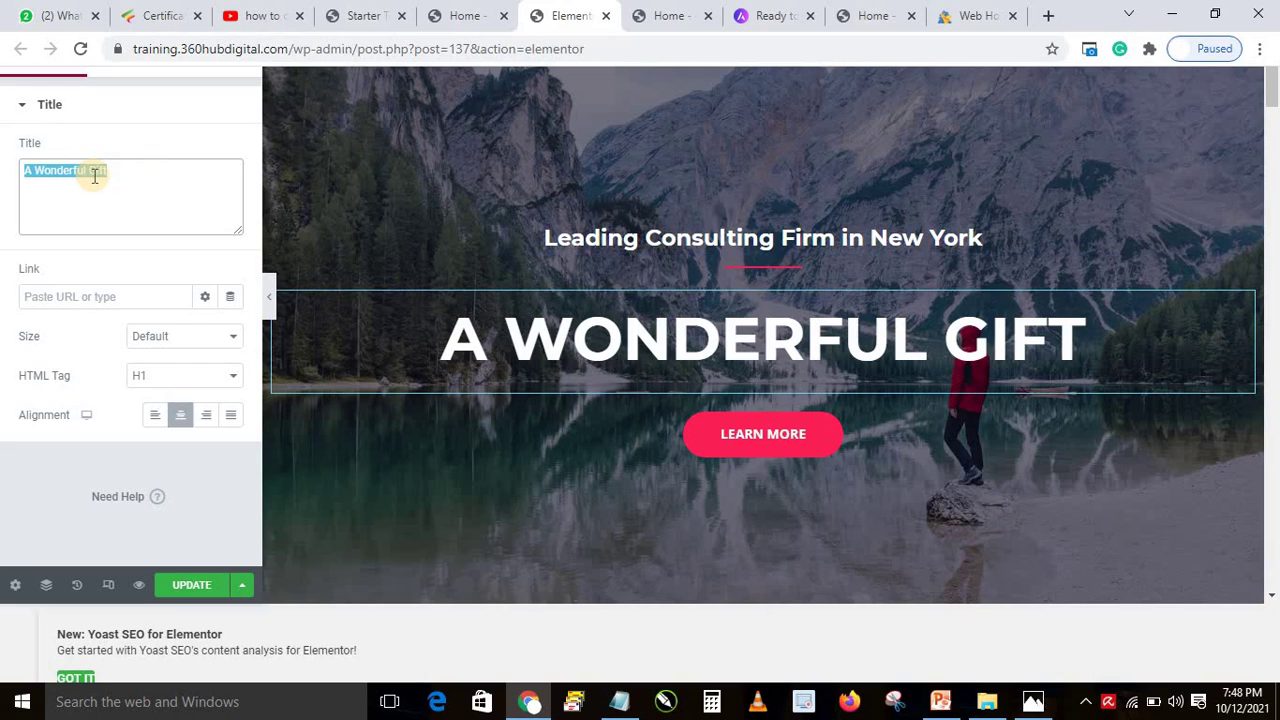
type("sTA")
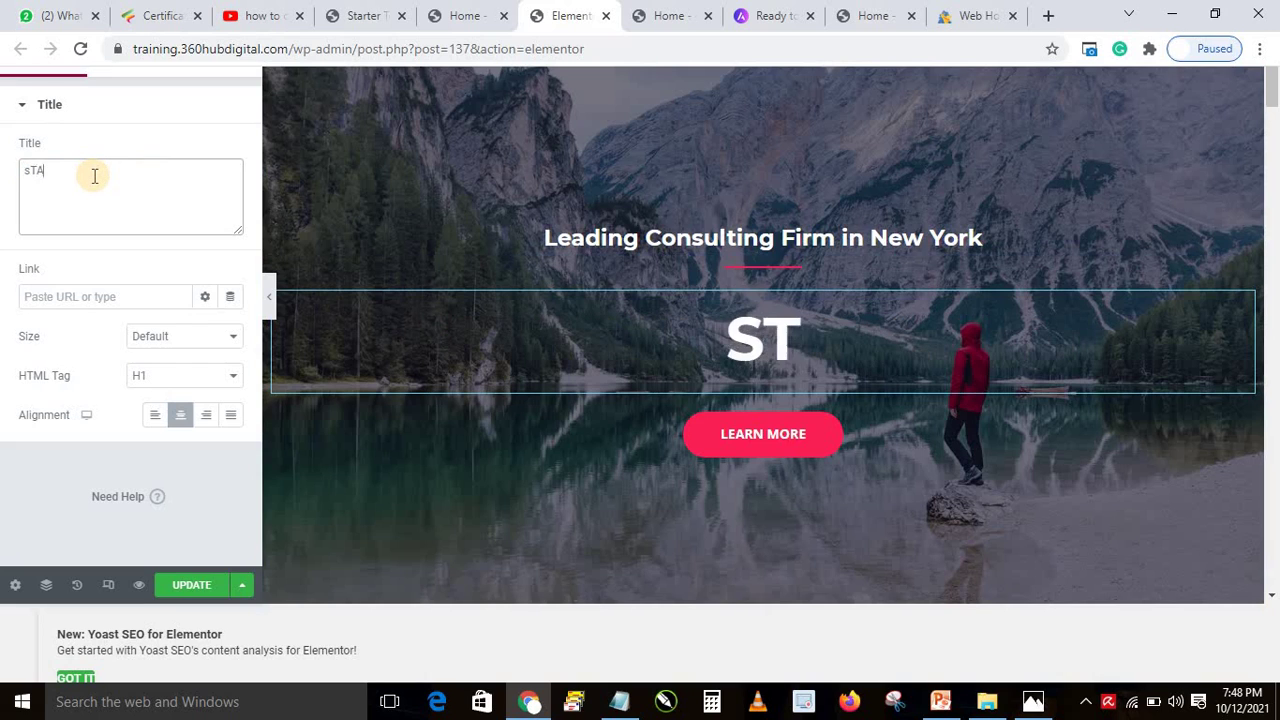
type("RT INDU")
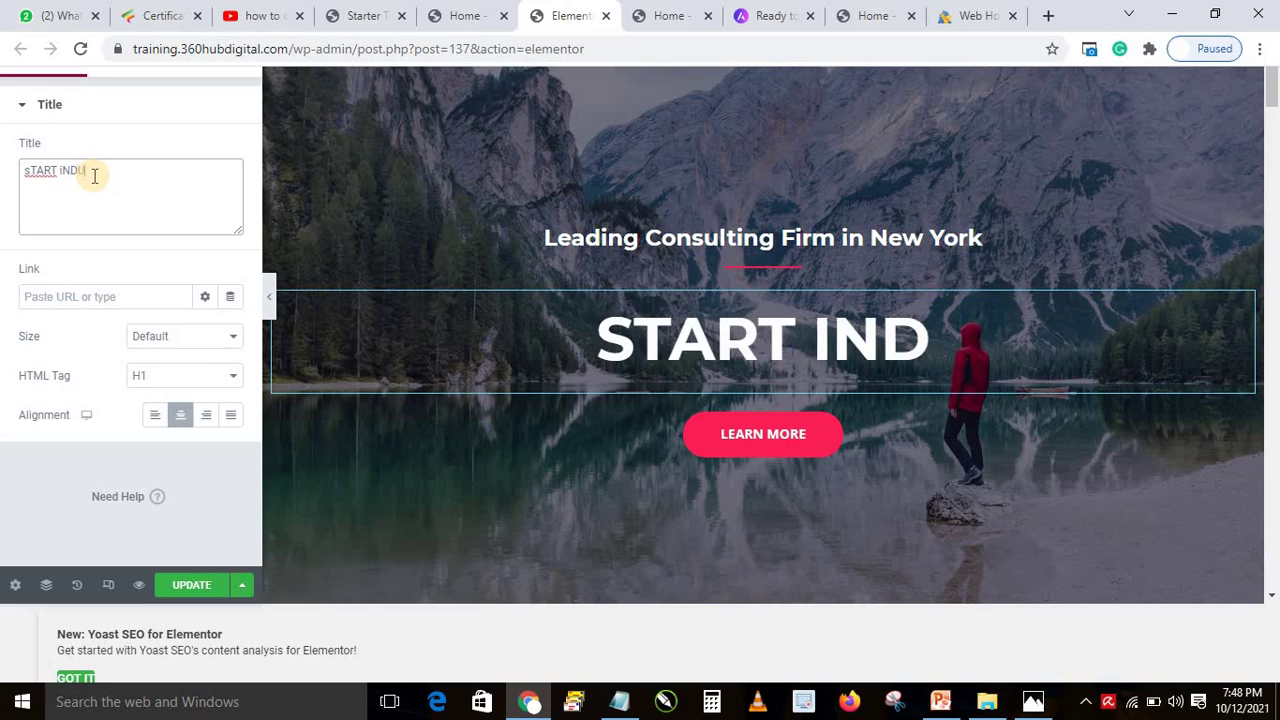
type("STRIES")
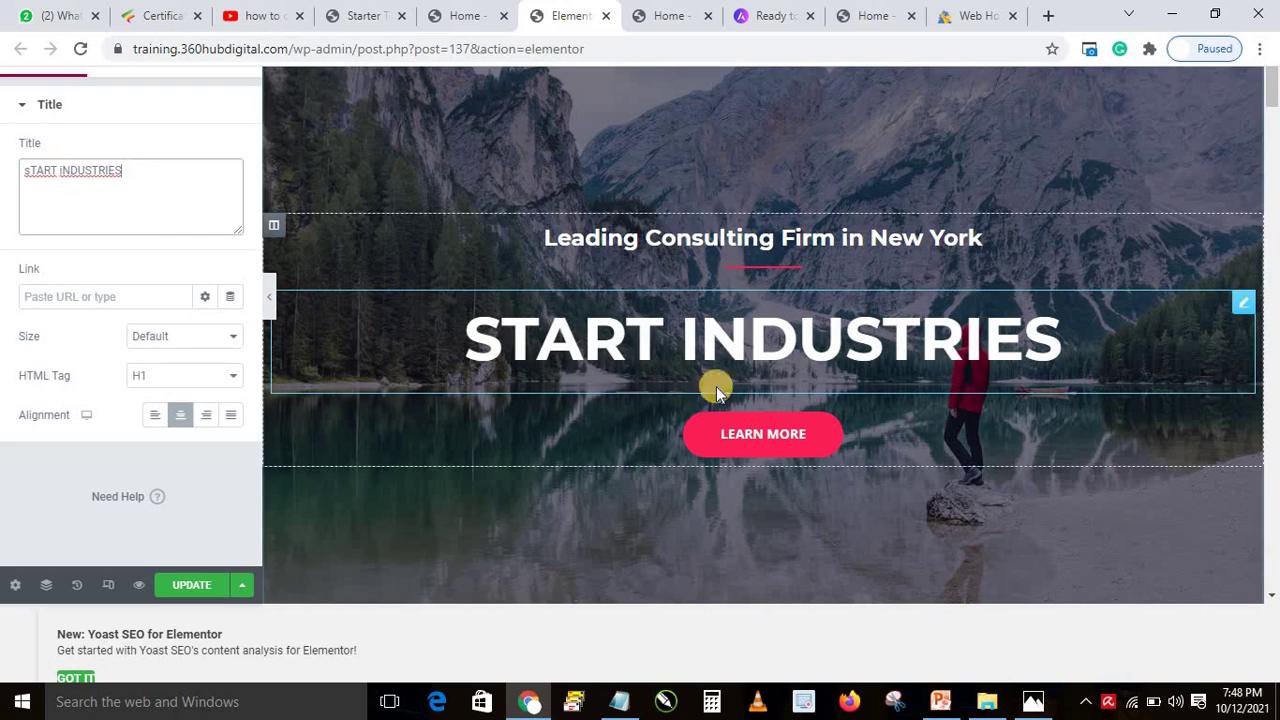
Change the hero button's text from "Learn More" to "Get Started".
left_click(927, 445)
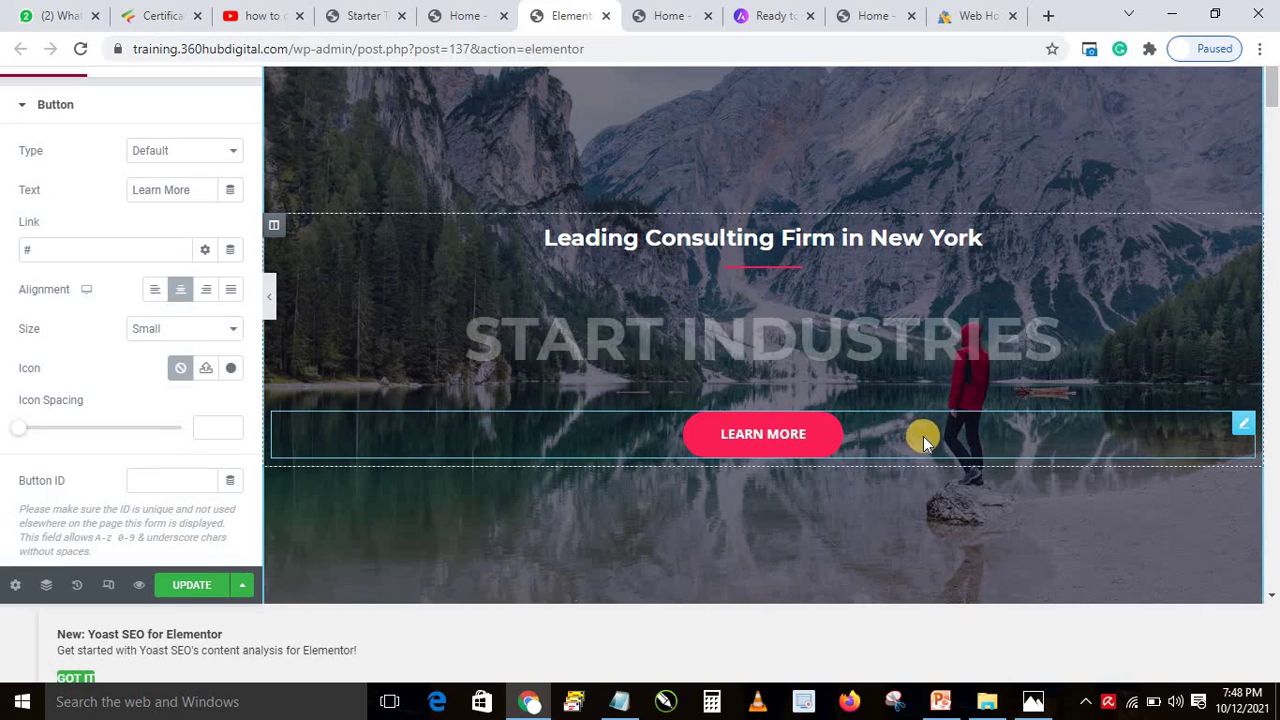
left_click(1240, 422)
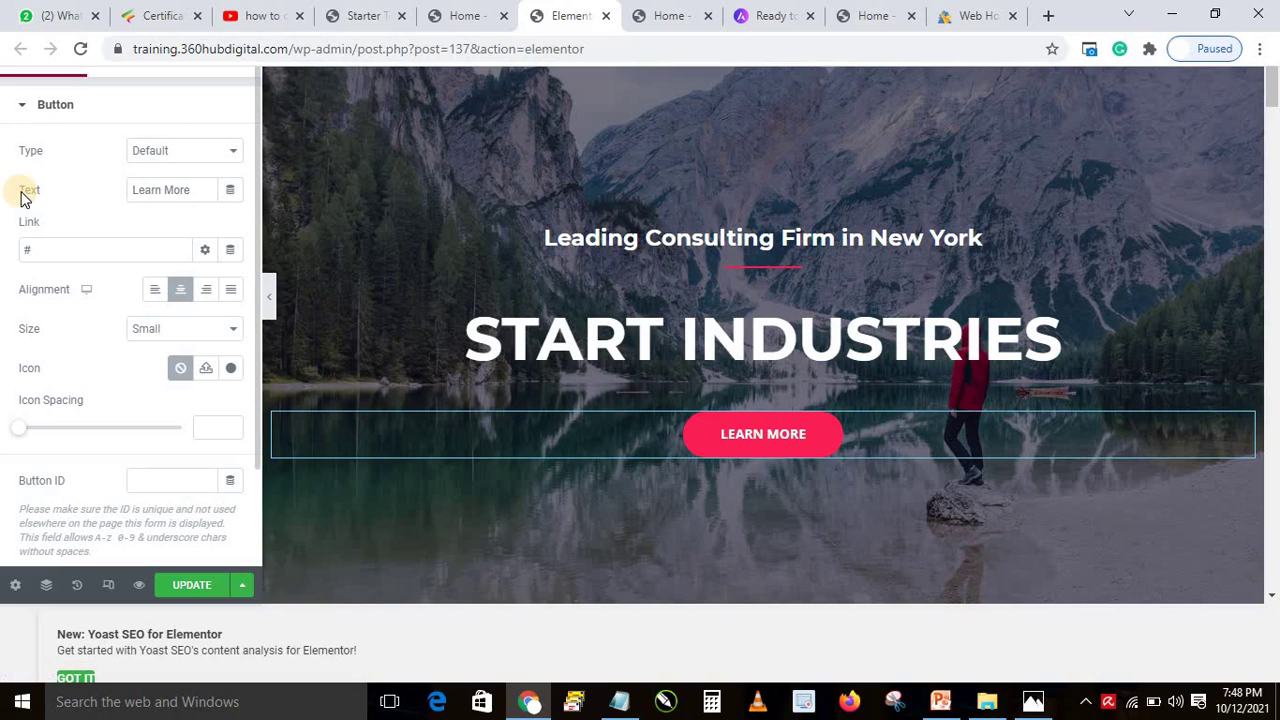
triple_click(157, 189)
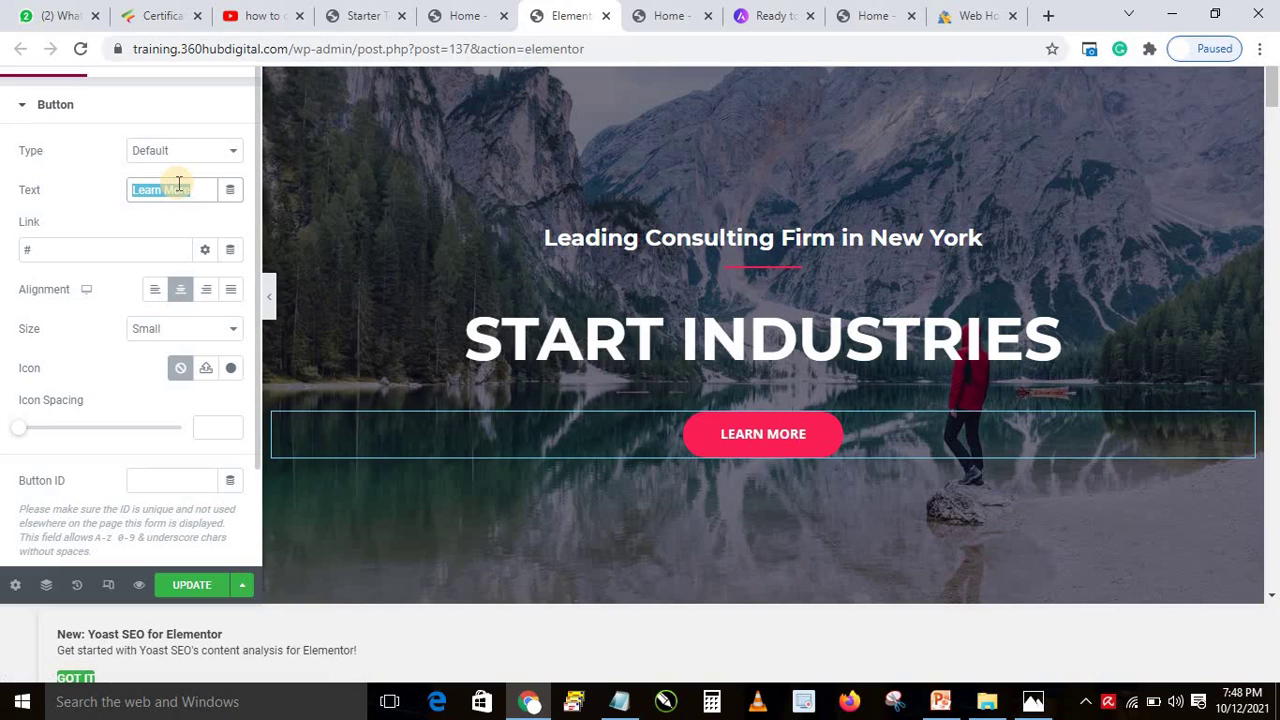
type("g")
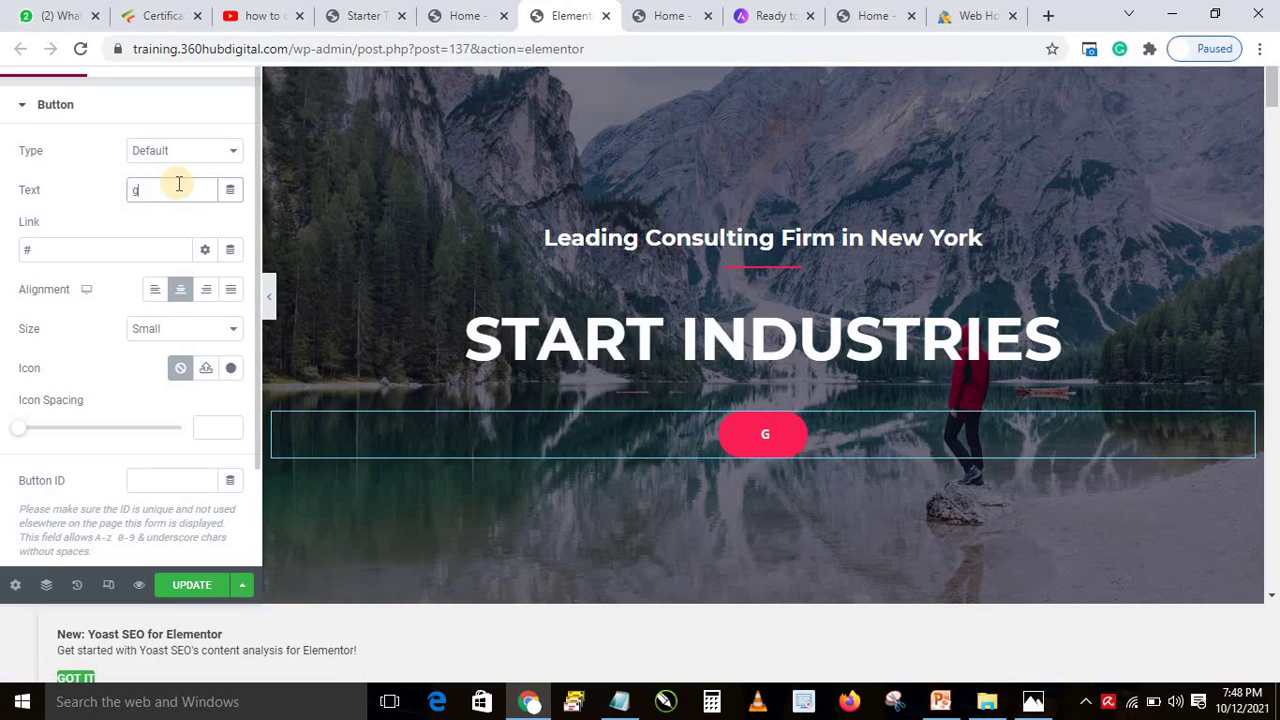
type("E")
key("BackSpace")
key("BackSpace")
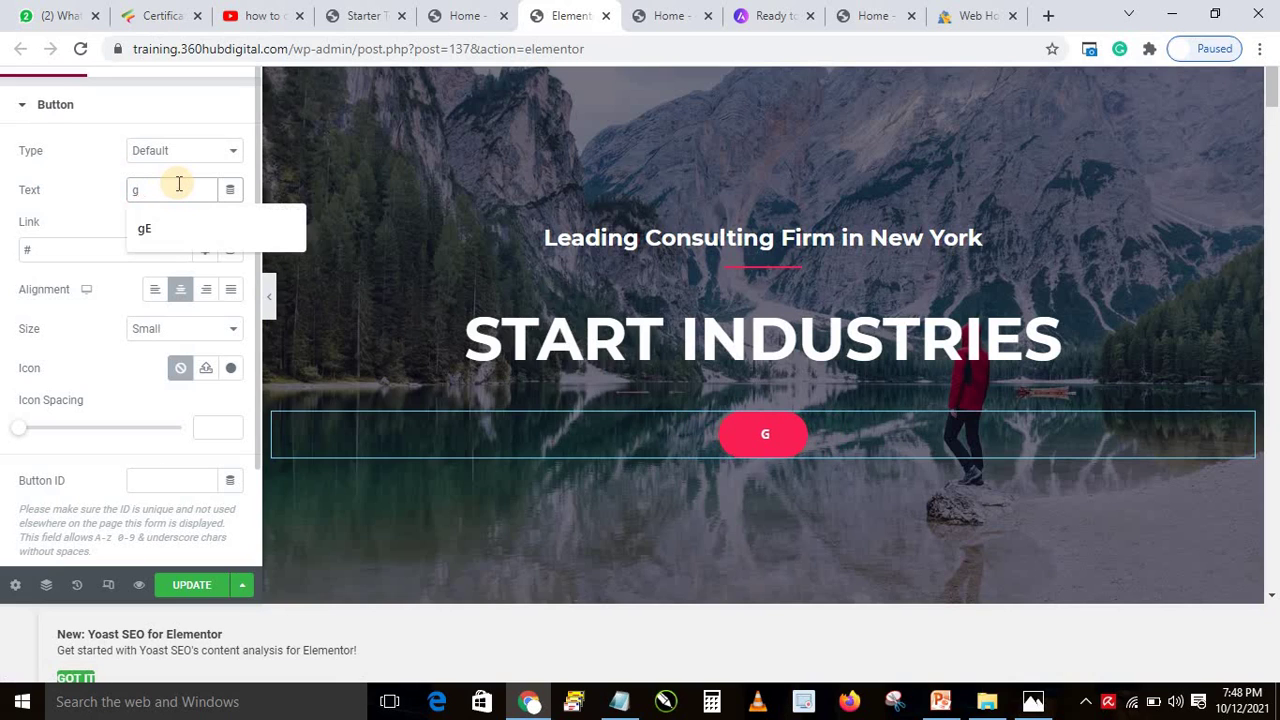
type("d")
key("BackSpace")
type("gE")
key("BackSpace")
key("BackSpace")
type("Get St")
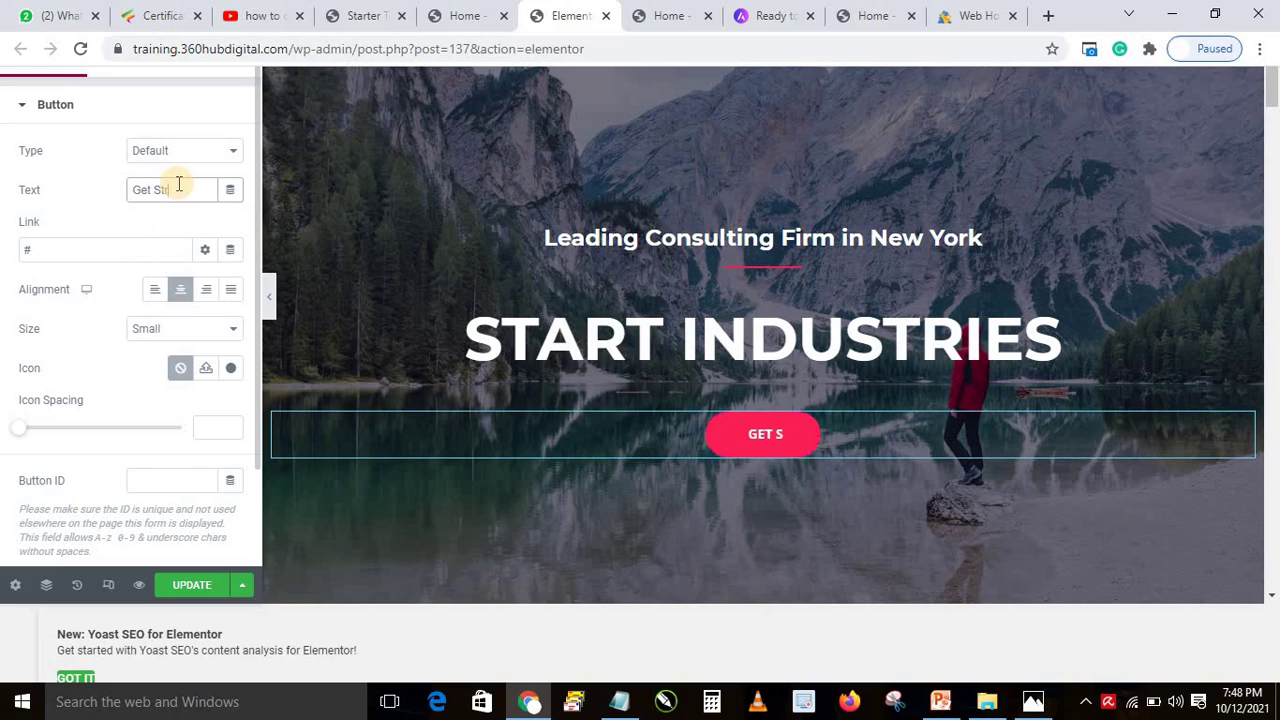
type("ra")
key("BackSpace")
key("BackSpace")
type("ar")
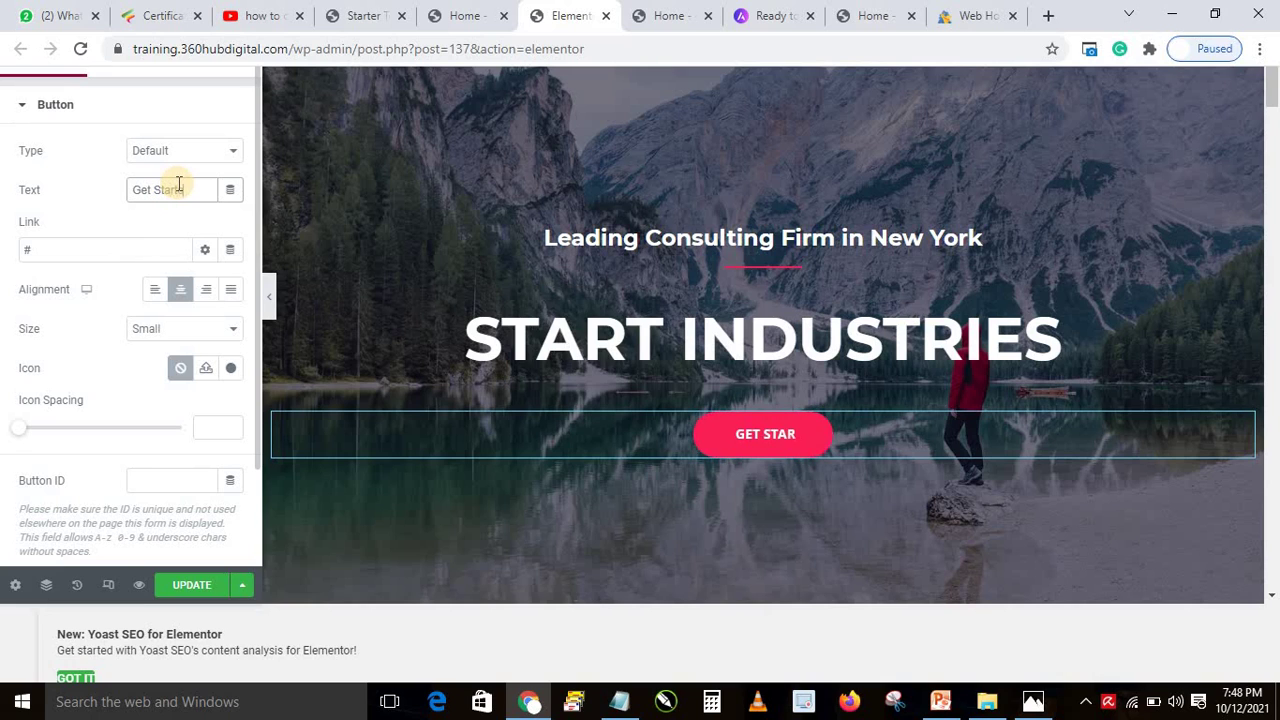
type("ted")
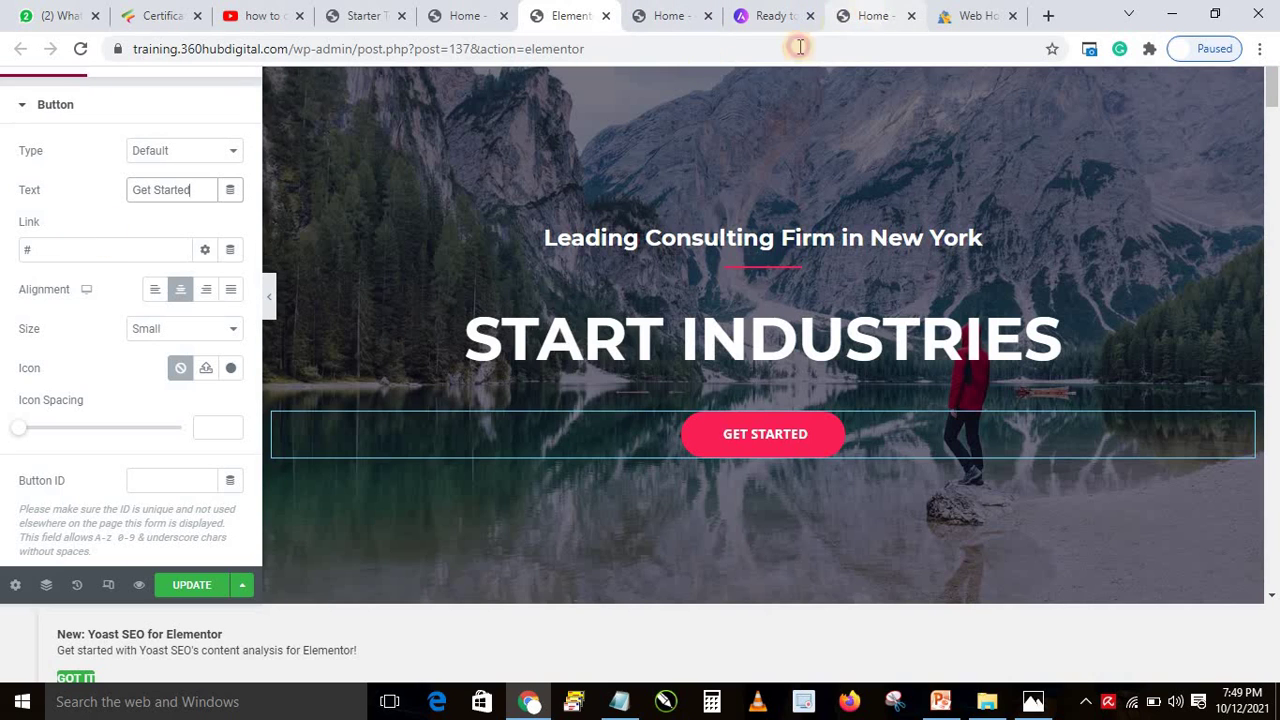
Copy the Contact page's link address from the live site, set it as the Get Started button's link, and update the page.
left_click(838, 18)
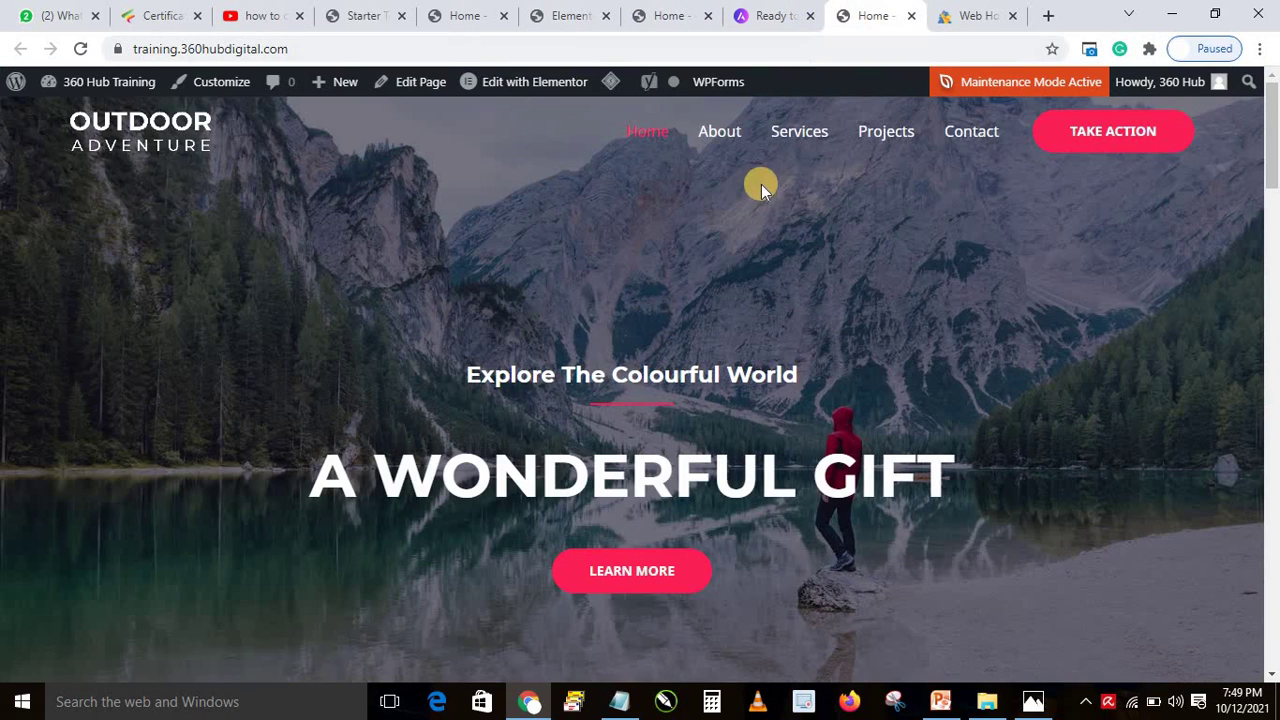
right_click(969, 131)
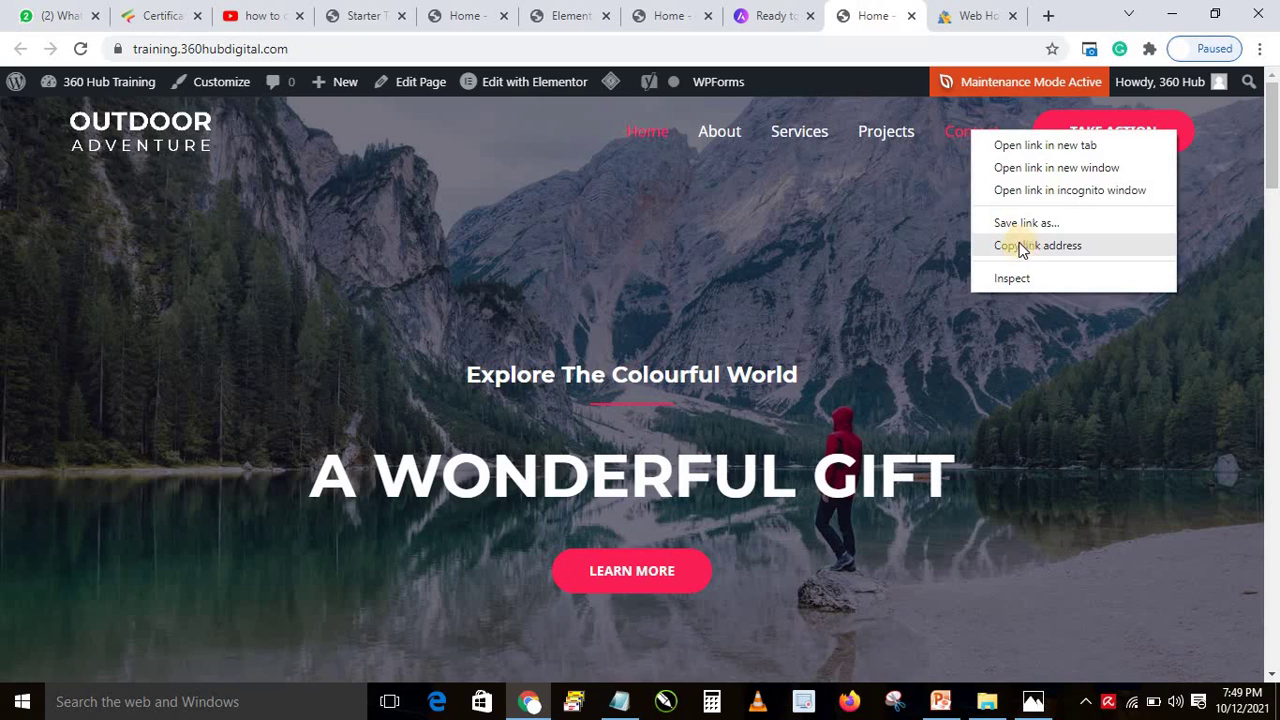
left_click(1027, 247)
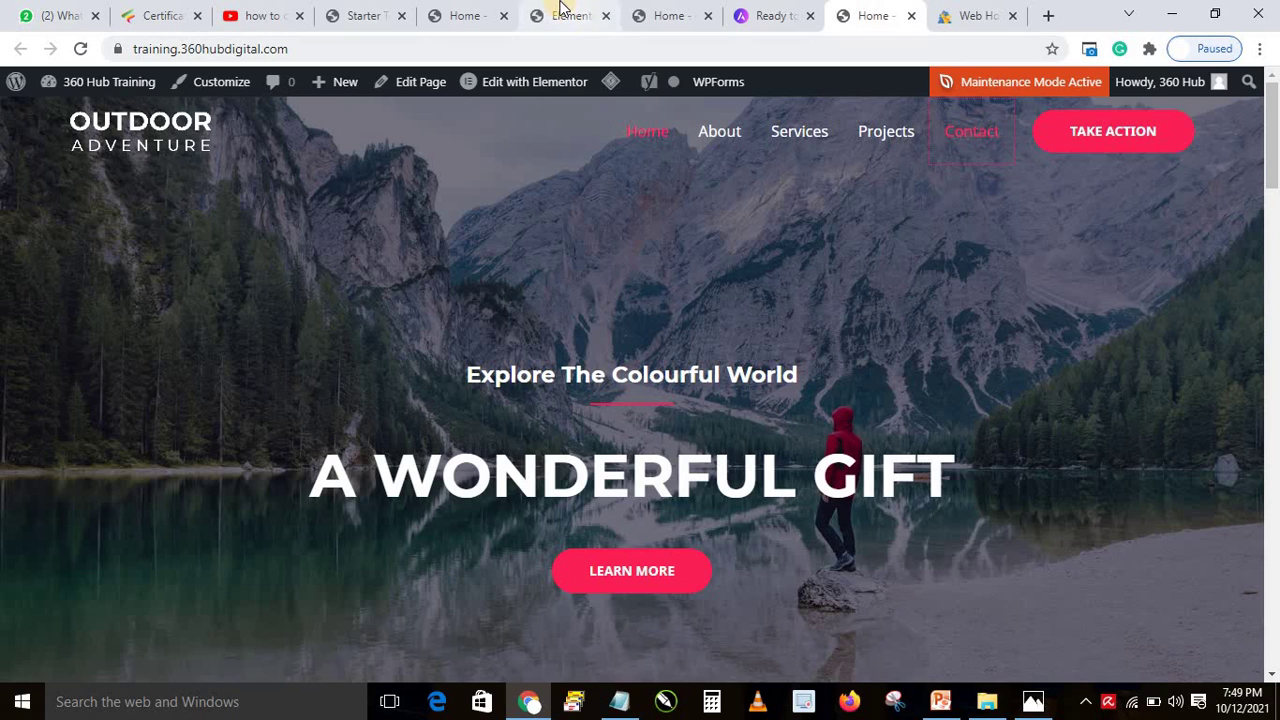
left_click(562, 15)
double_click(74, 247)
key("ctrl+v")
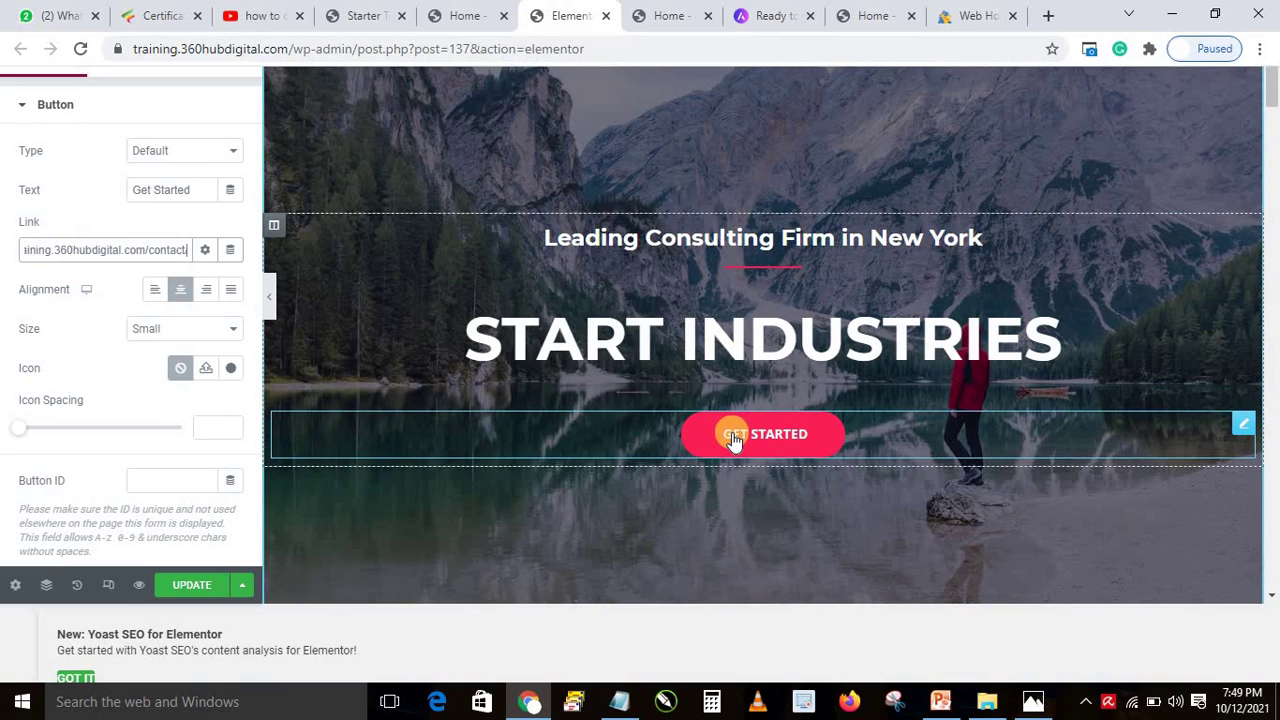
left_click(187, 594)
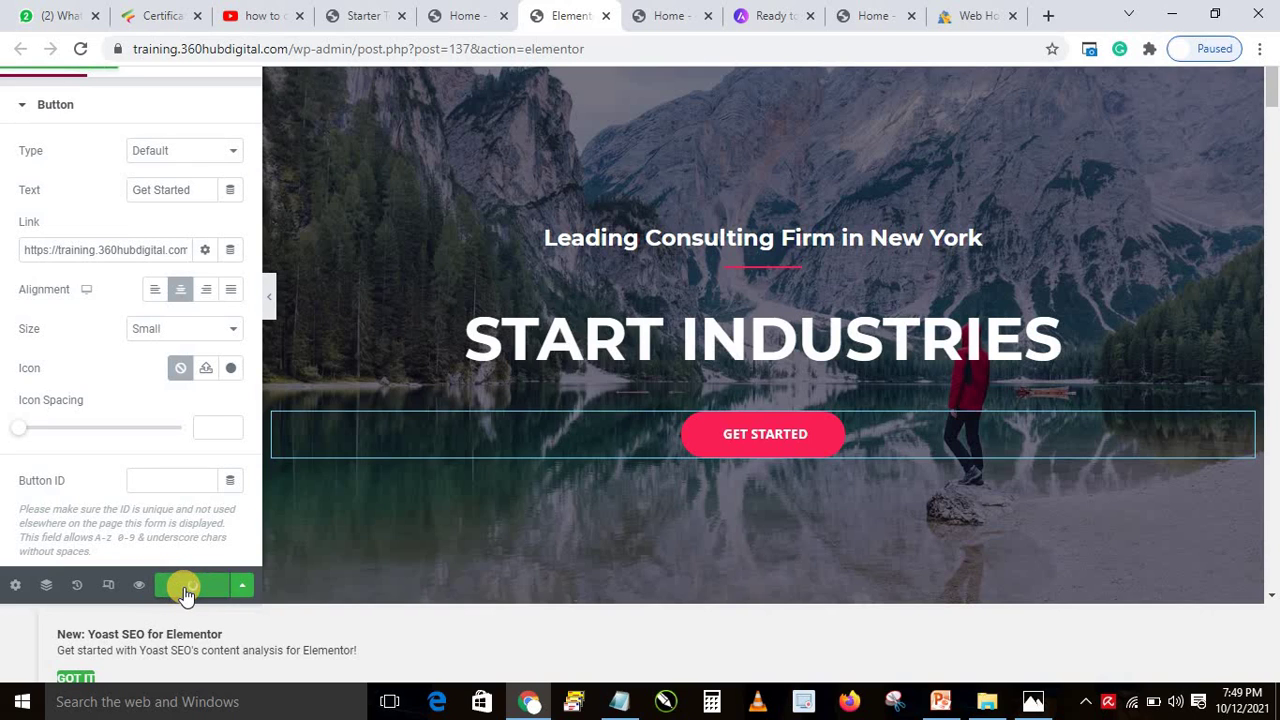
Reload the live home page, test the Get Started button's link to the Contact page, and return to the home page.
left_click(860, 16)
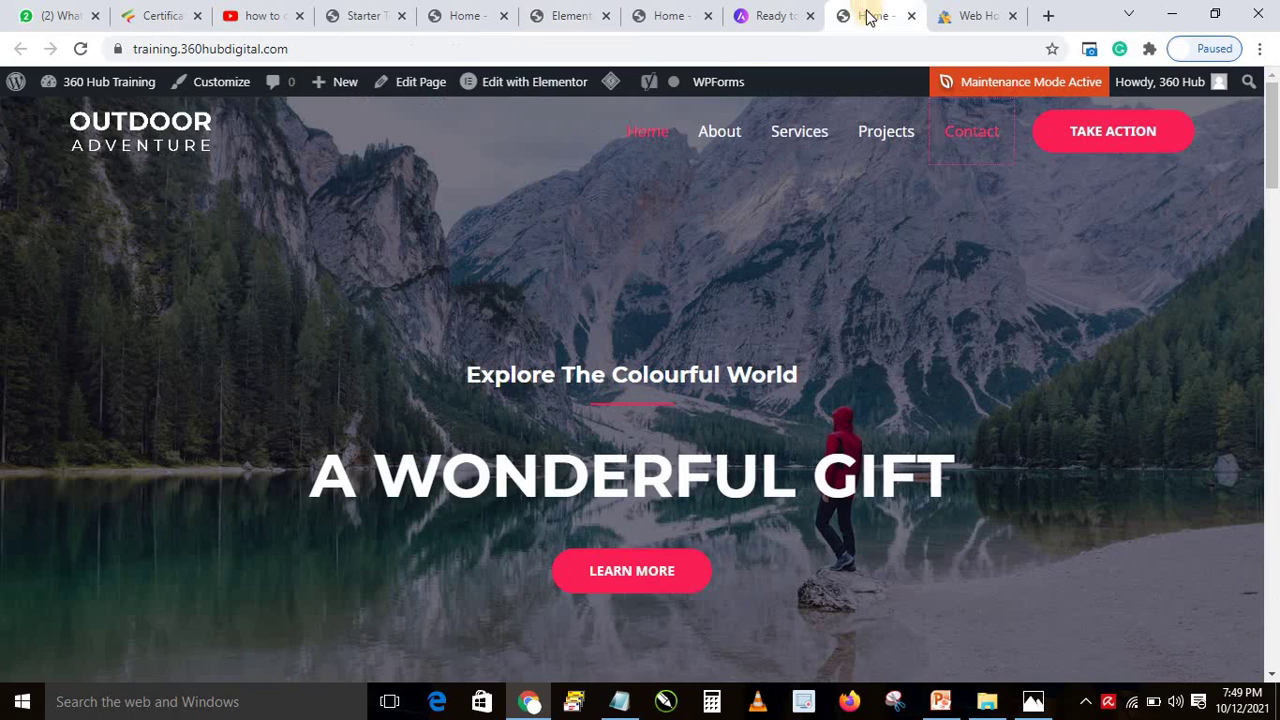
left_click(80, 48)
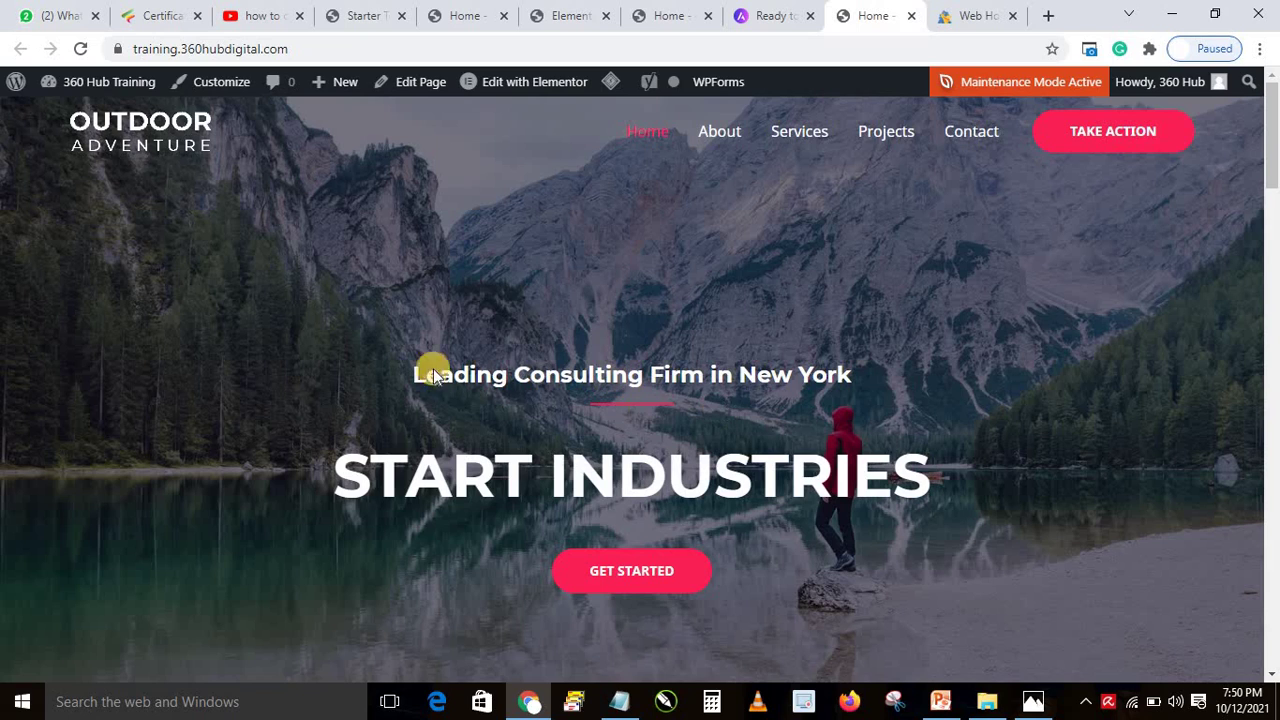
left_click(616, 565)
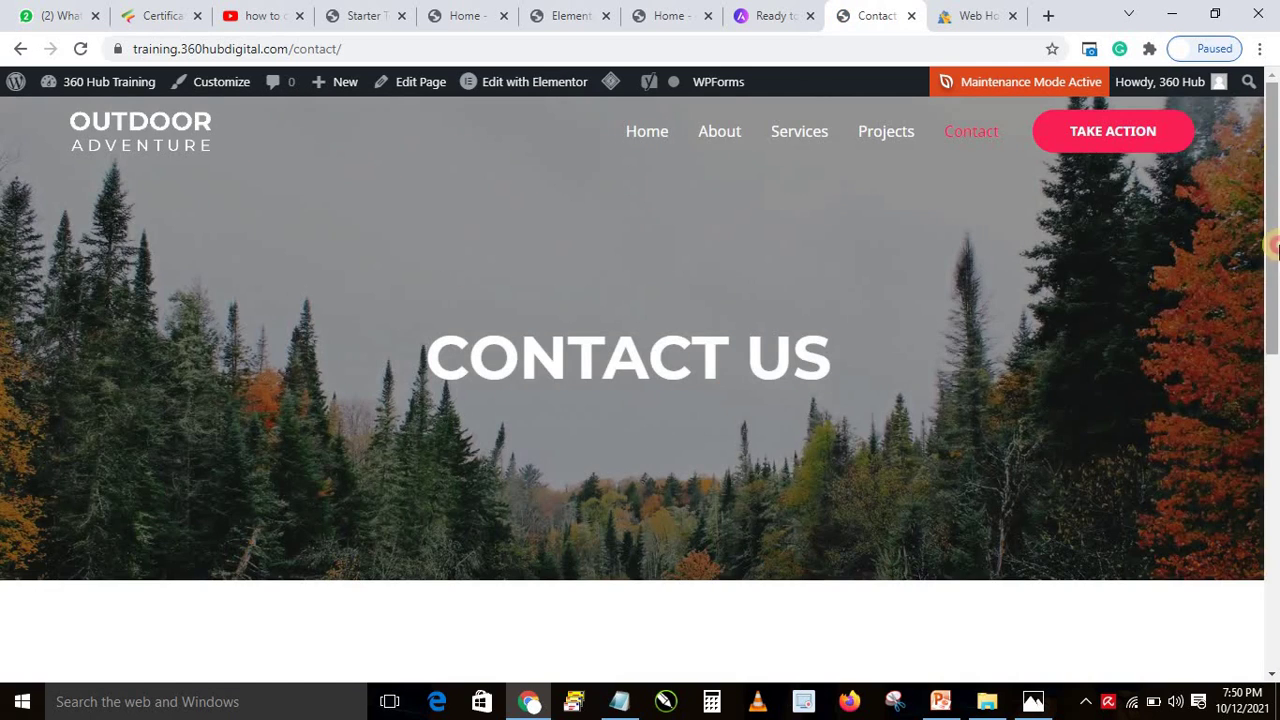
mouse_move(1273, 151)
left_mouse_down()
mouse_move(1275, 313)
mouse_move(1275, 150)
left_mouse_up()
left_click(140, 82)
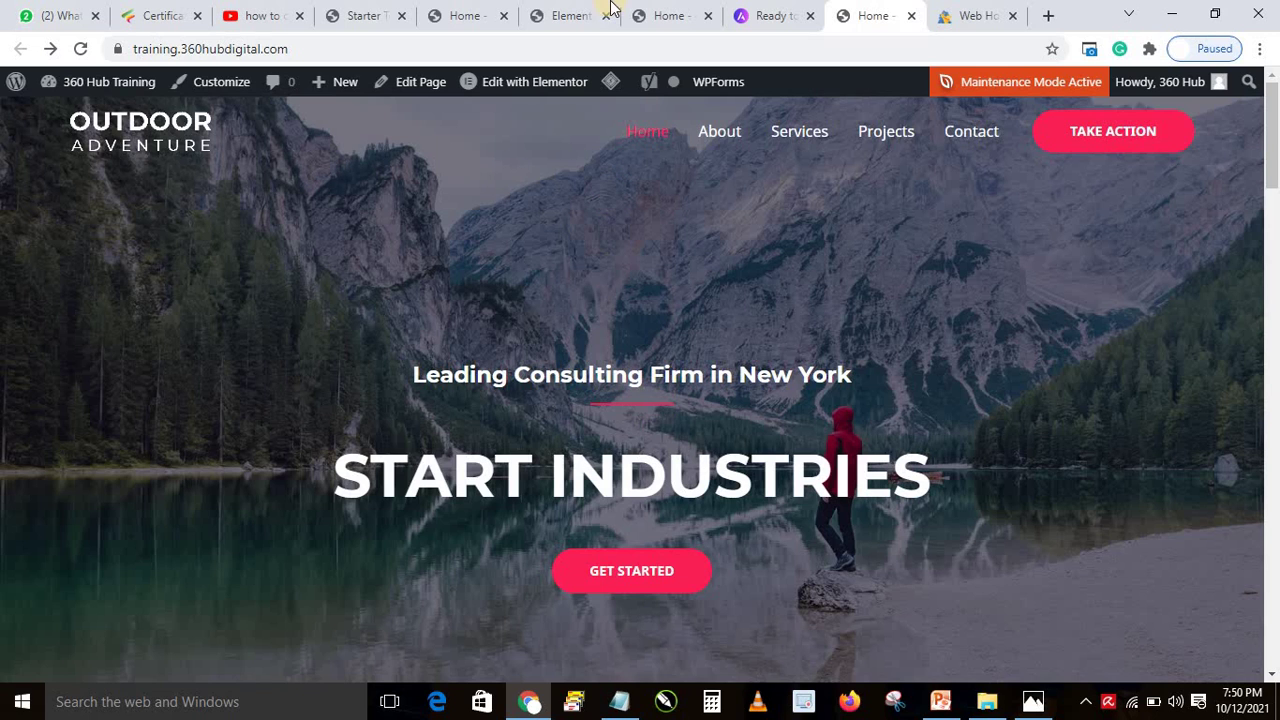
Return to the Elementor editor and open the hero section's background style settings.
left_click(571, 12)
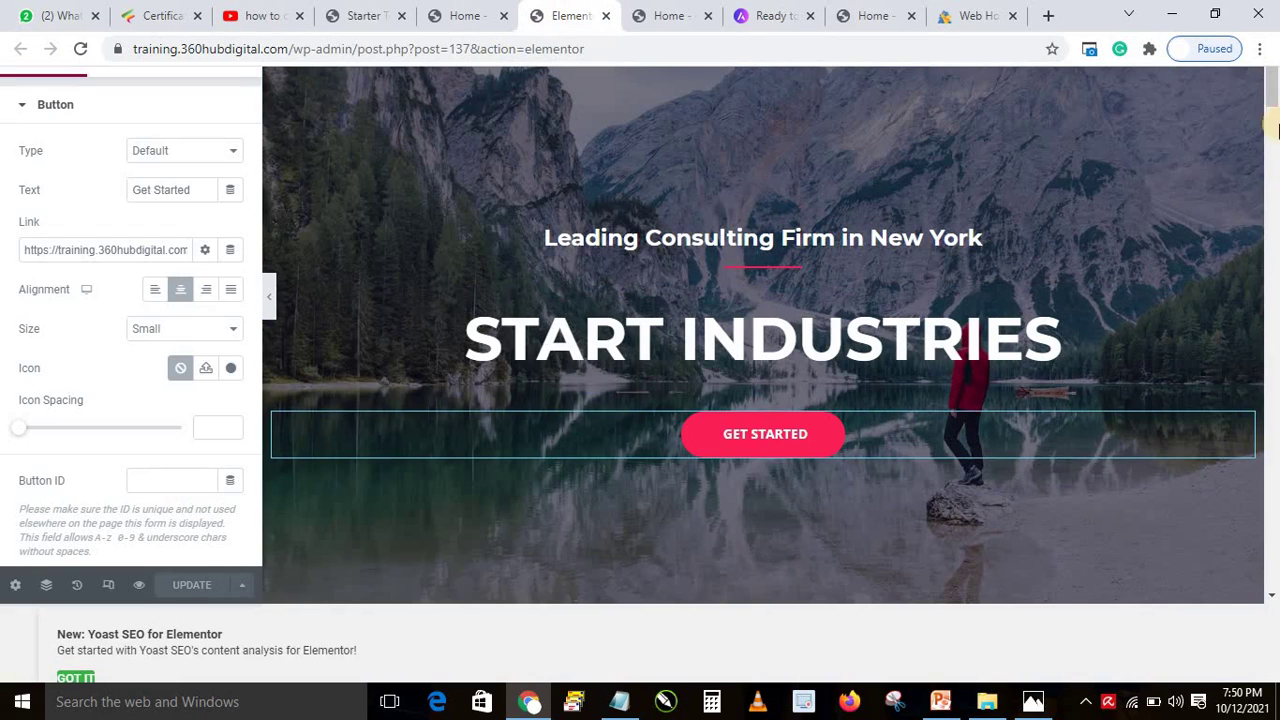
left_click_drag(1274, 92, 1272, 82)
left_click(782, 140)
left_click(782, 142)
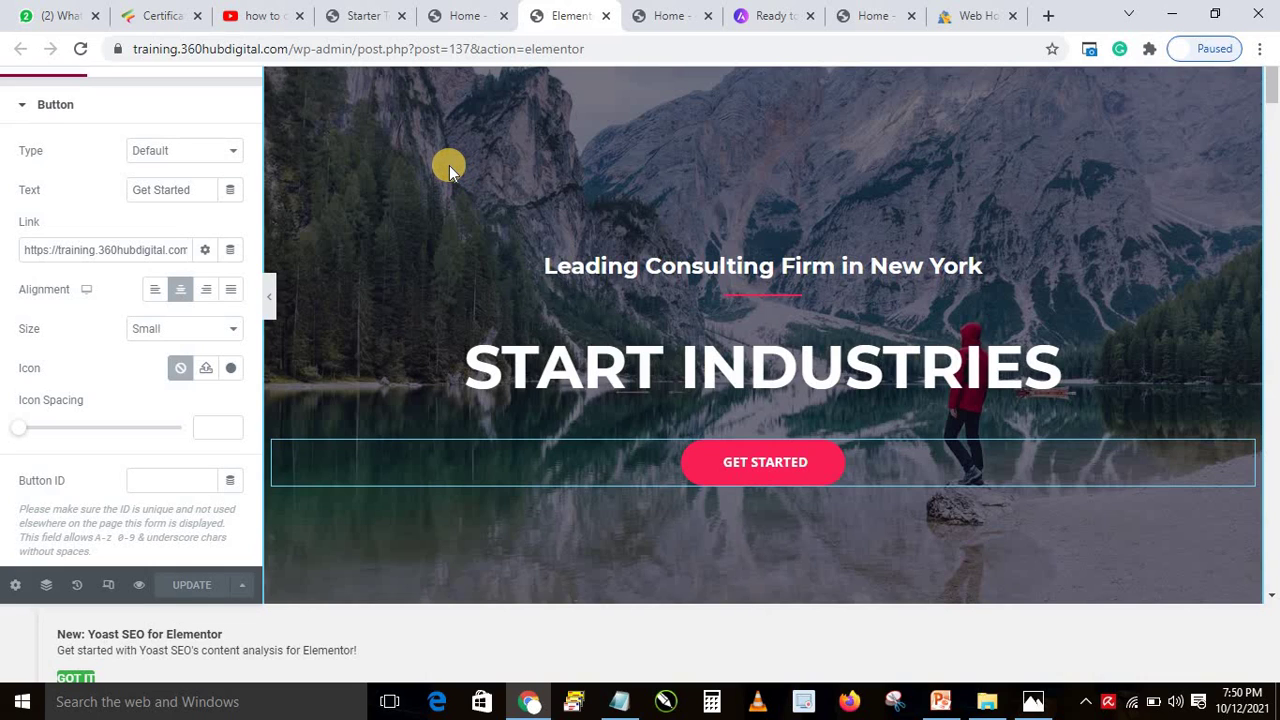
scroll(780, 271, "up", 1)
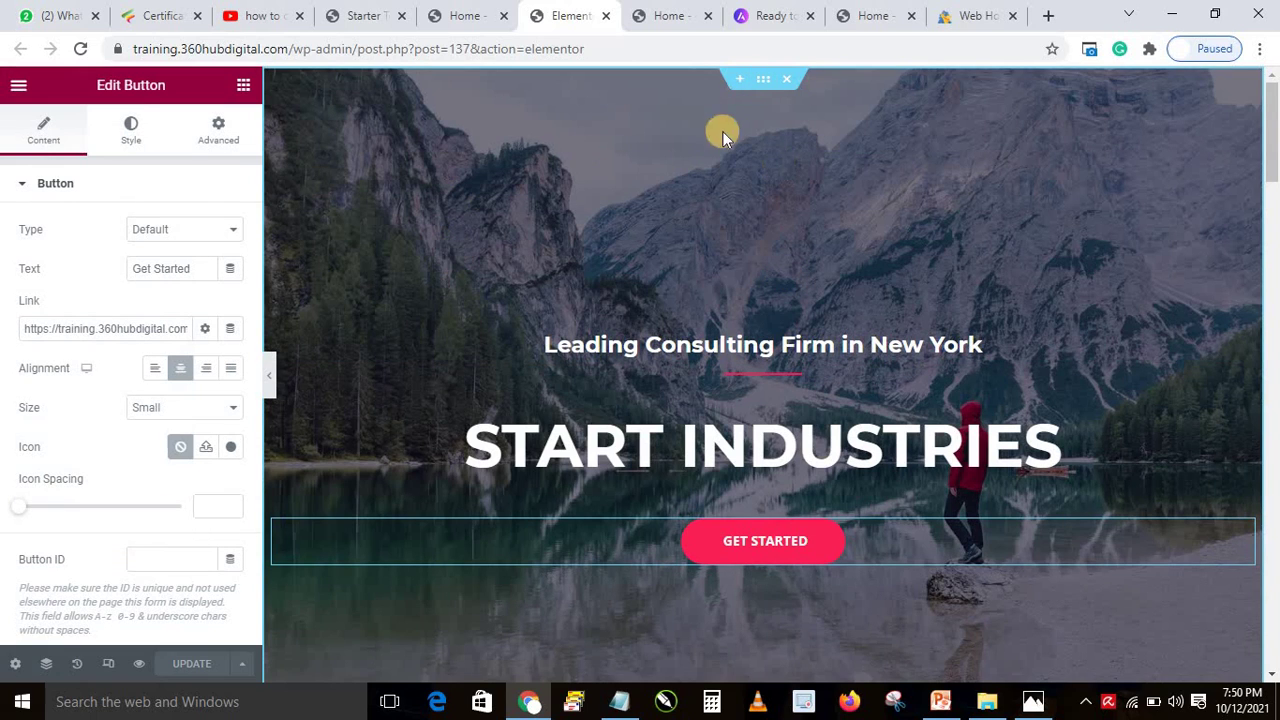
left_click(764, 78)
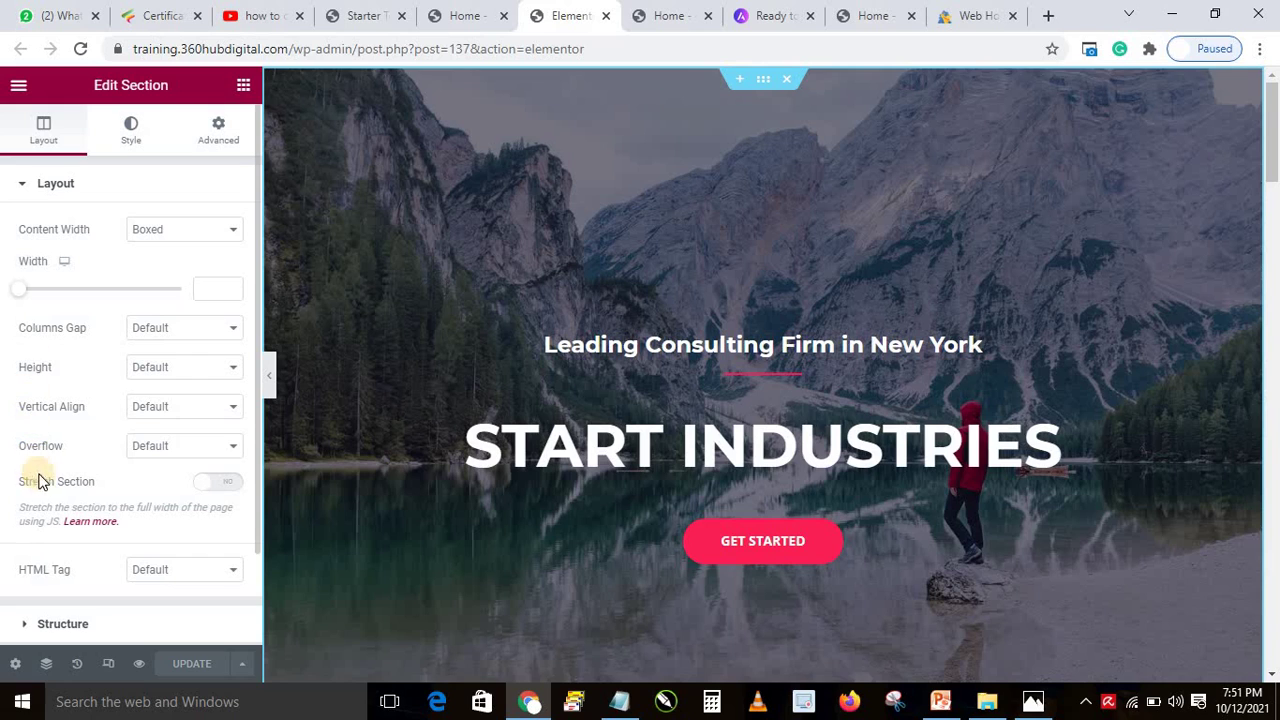
left_click(131, 135)
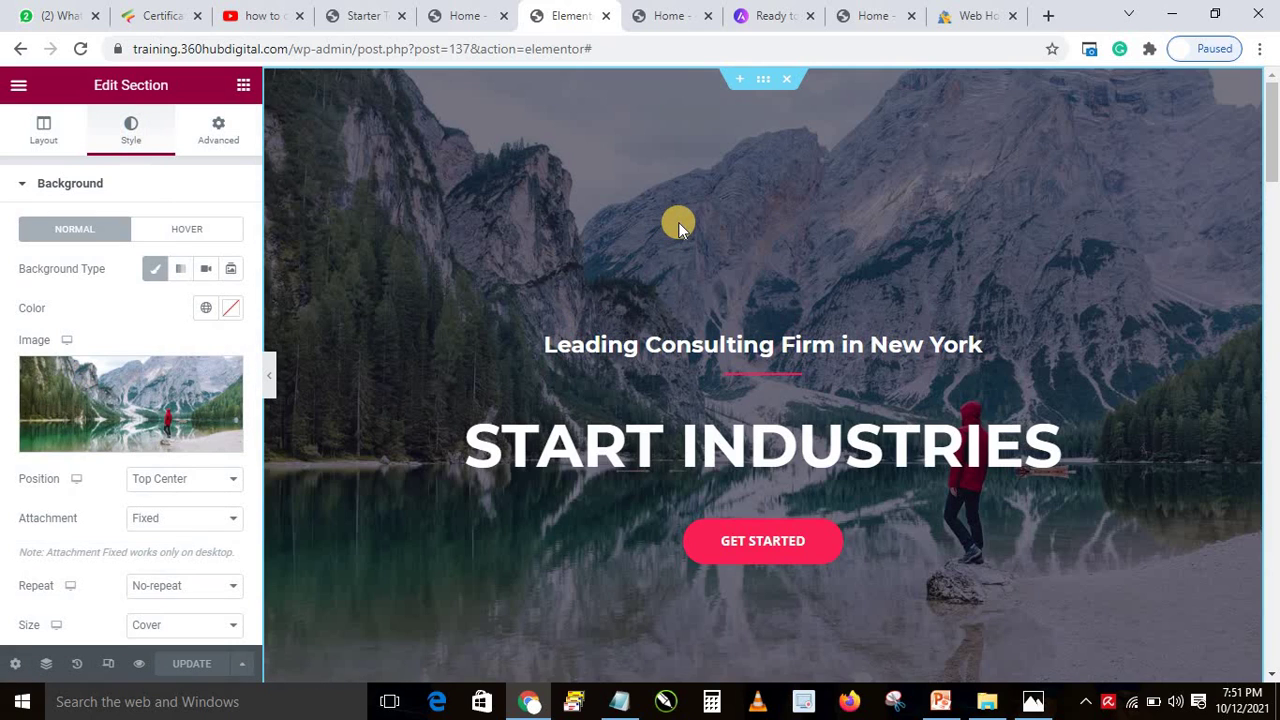
Upload the financial-analyst image from the Downloads folder for the hero section's background.
mouse_move(100, 388)
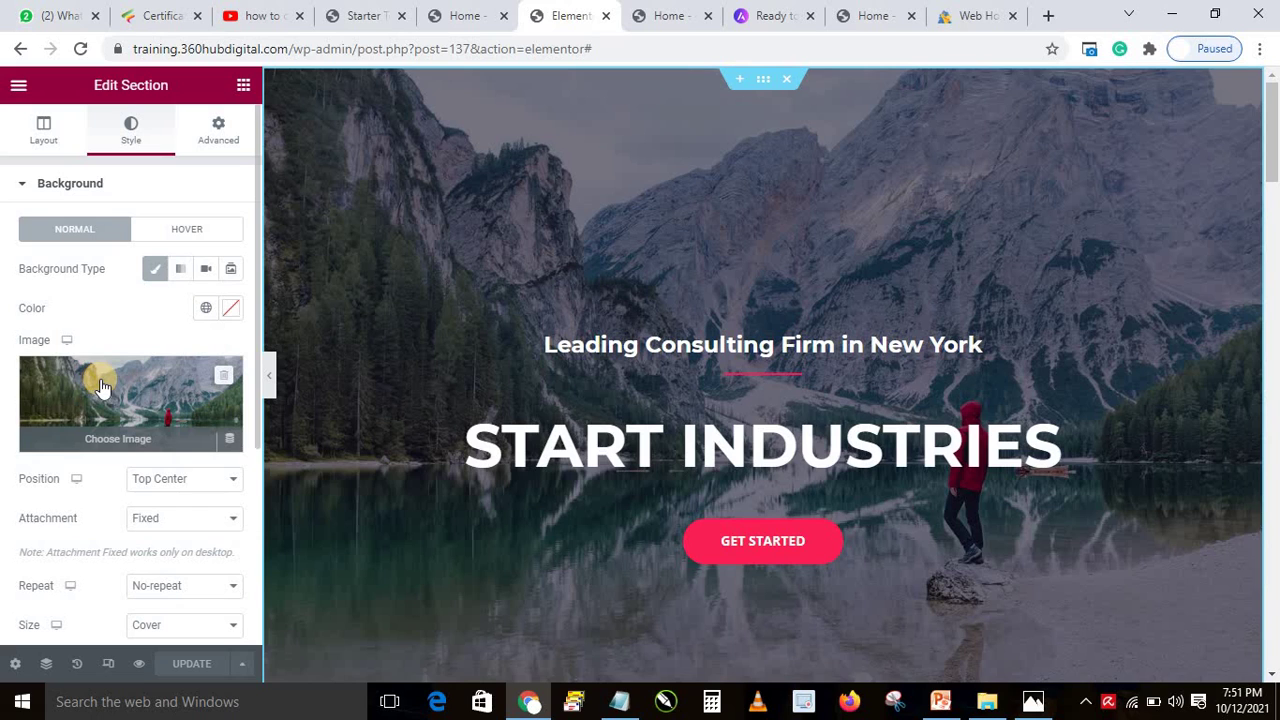
left_click(100, 388)
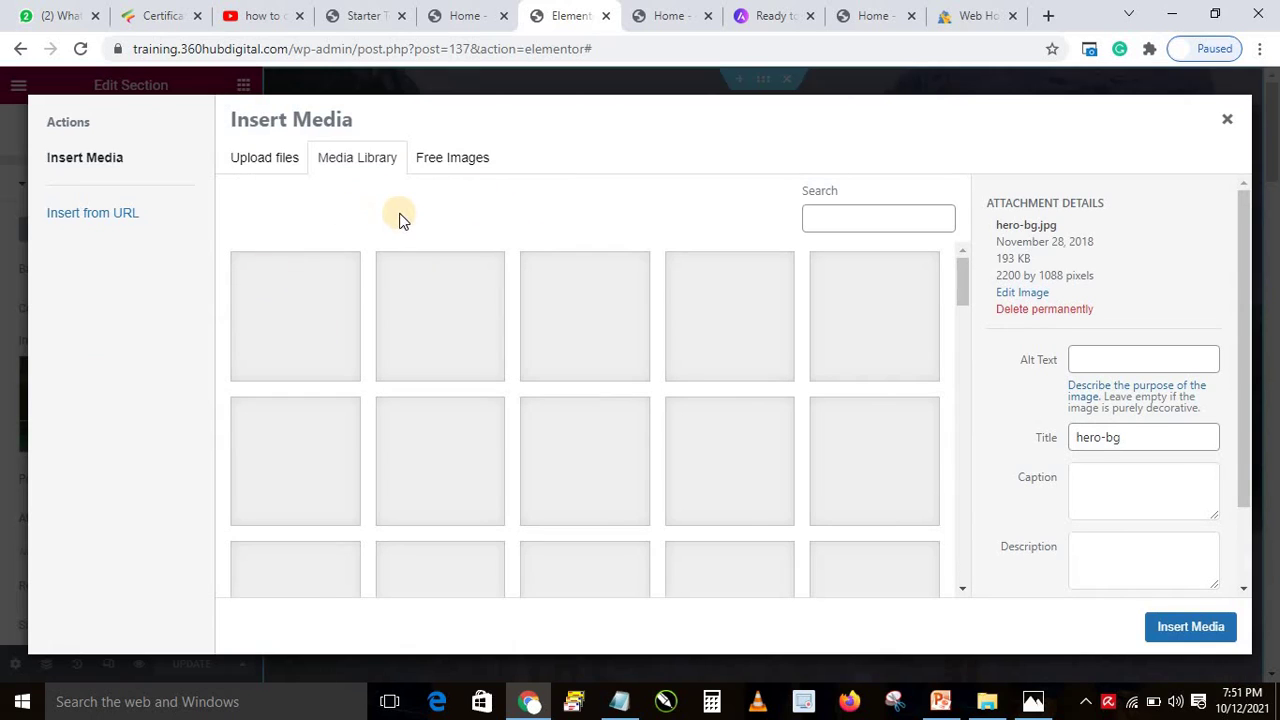
left_click(255, 160)
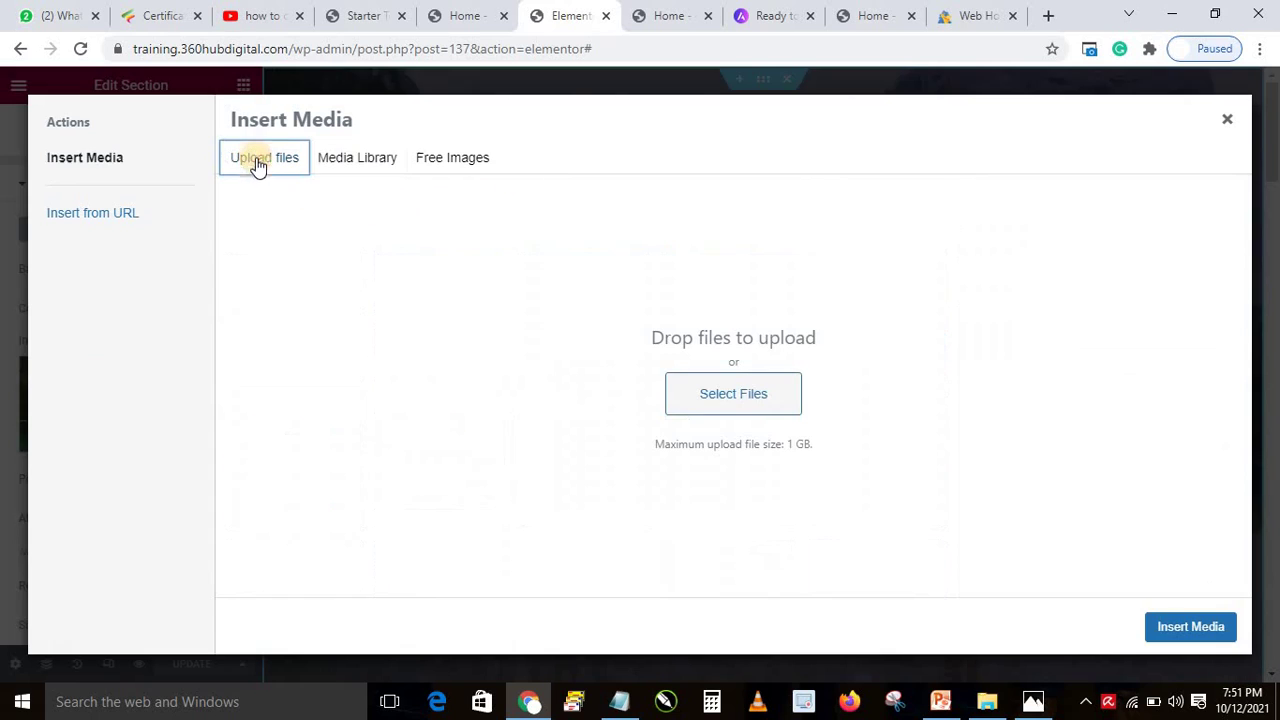
left_click(746, 399)
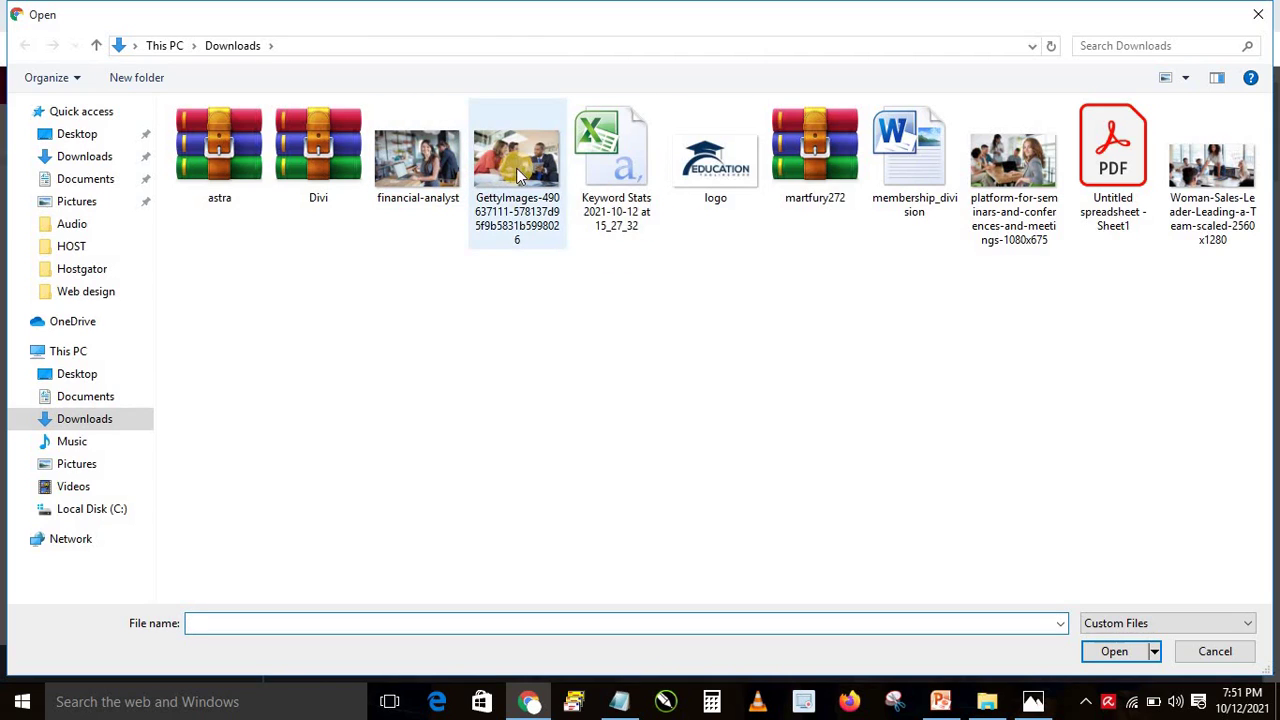
left_click(410, 165)
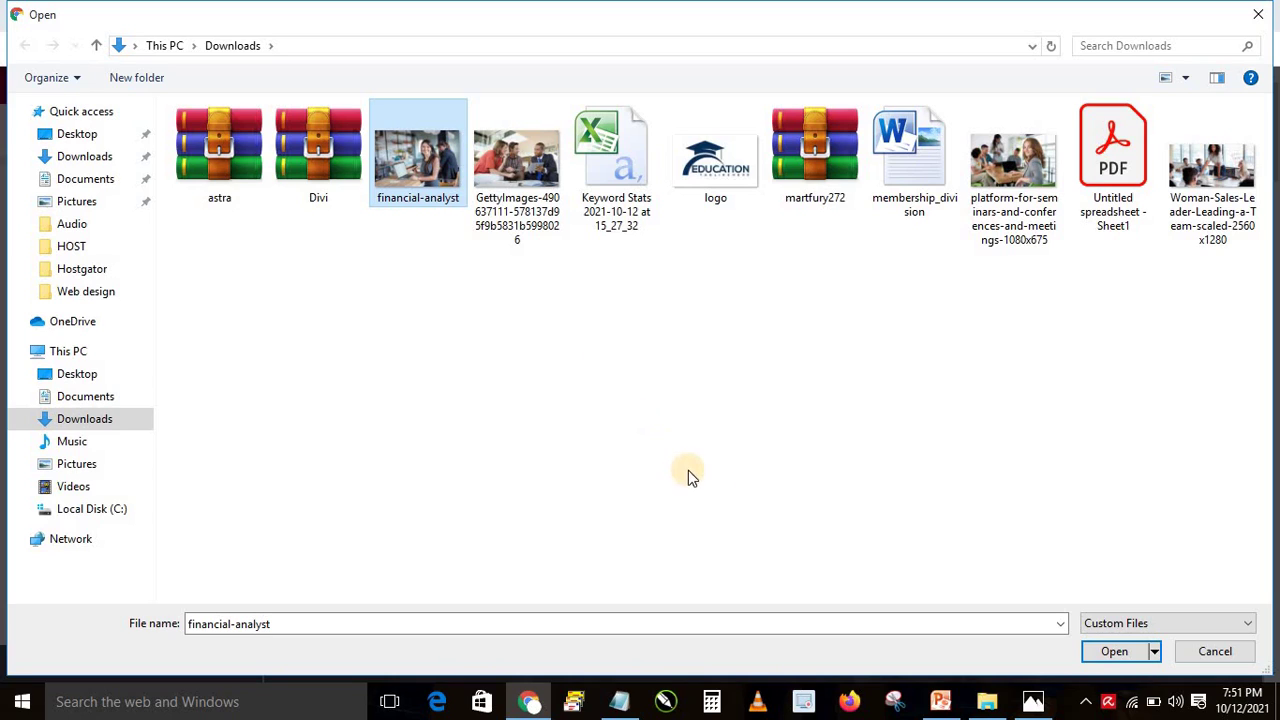
left_click(1114, 651)
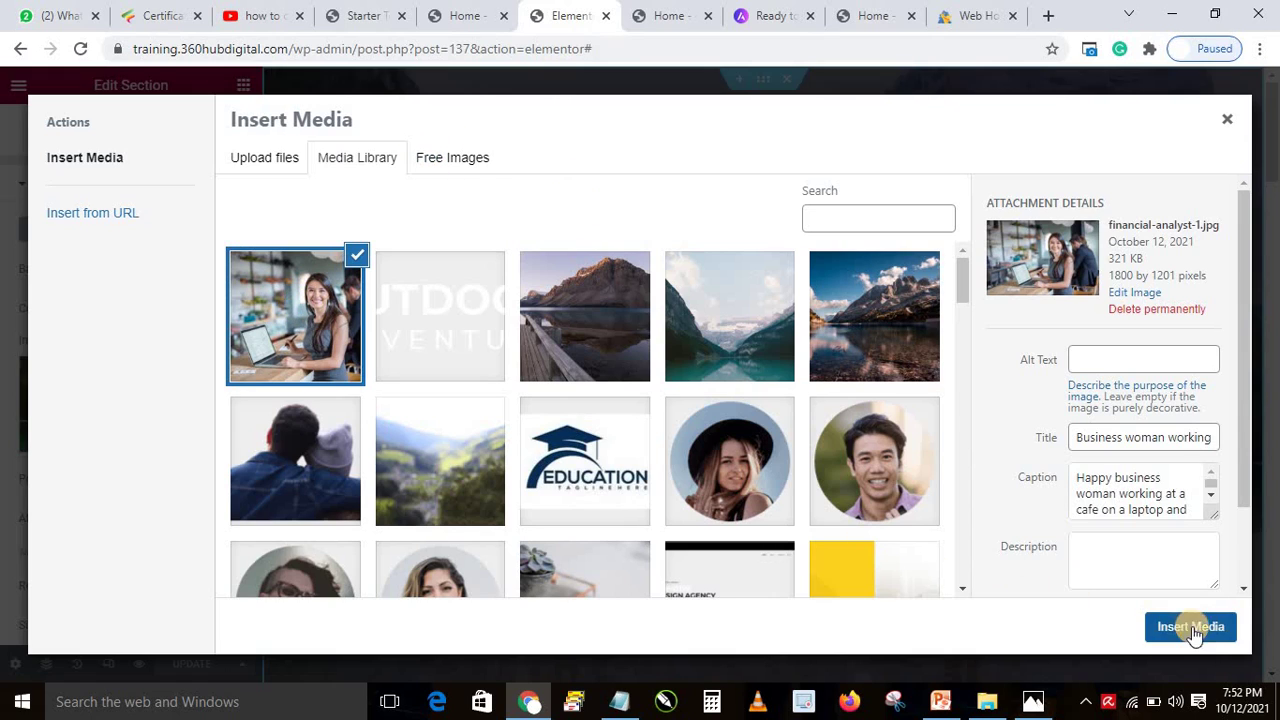
Insert the uploaded financial-analyst image as the hero section's background and update the page.
left_click_drag(1244, 462, 1244, 560)
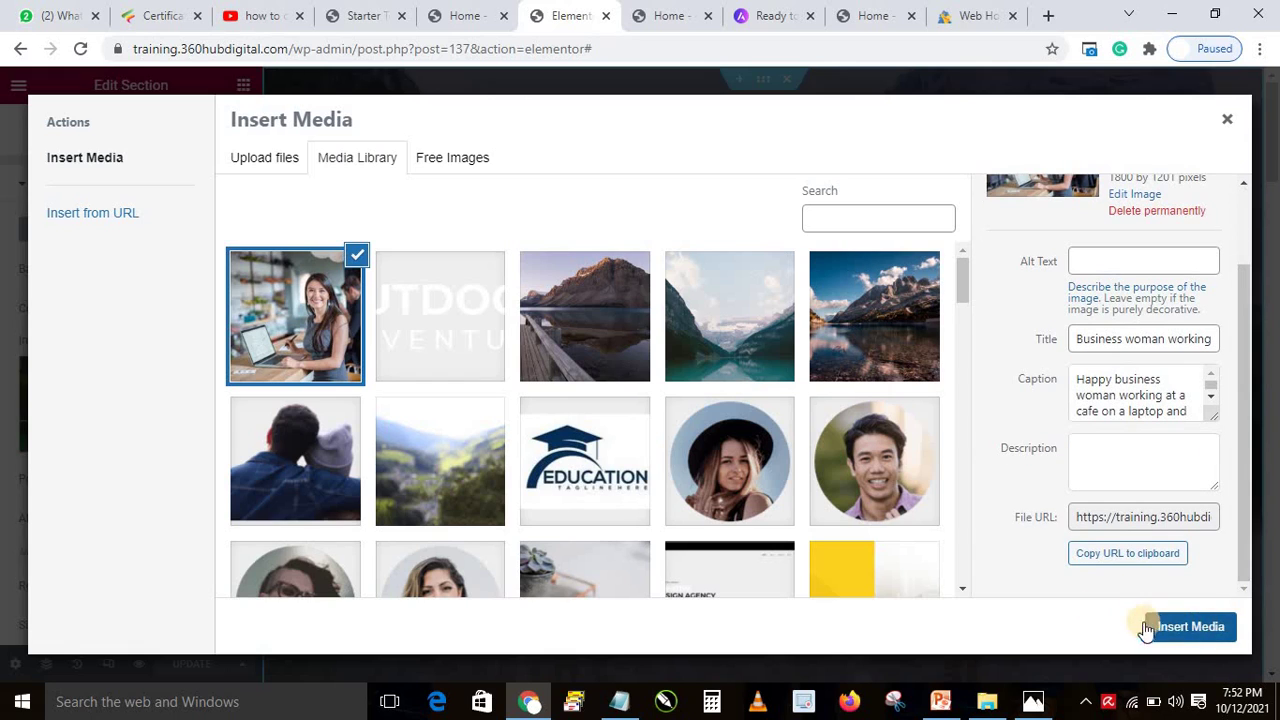
left_click_drag(1246, 541, 1229, 364)
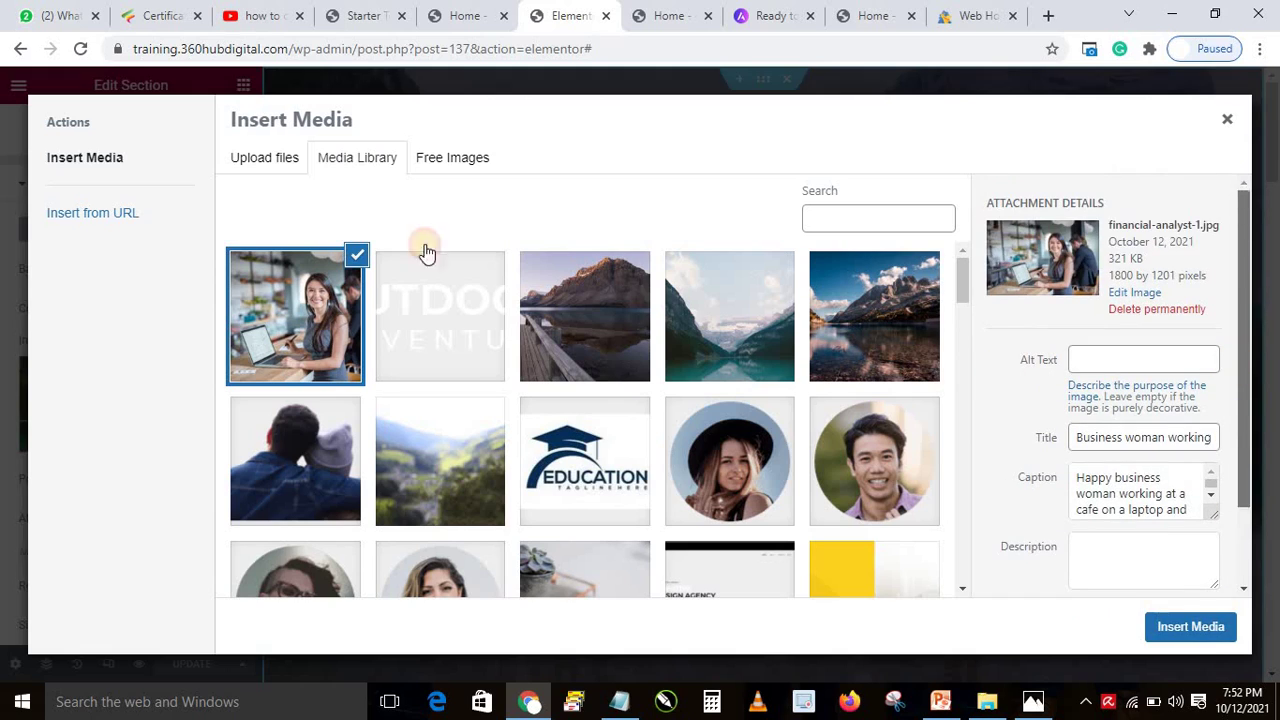
left_click(1183, 630)
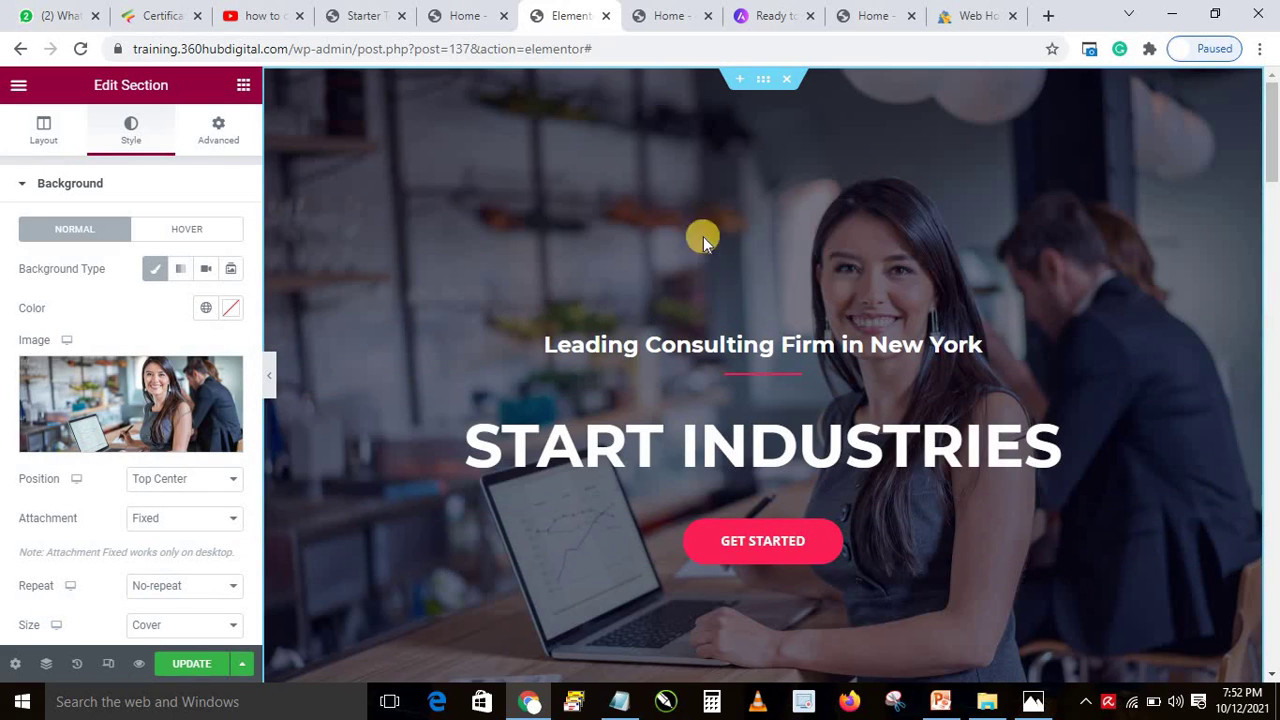
left_click(183, 665)
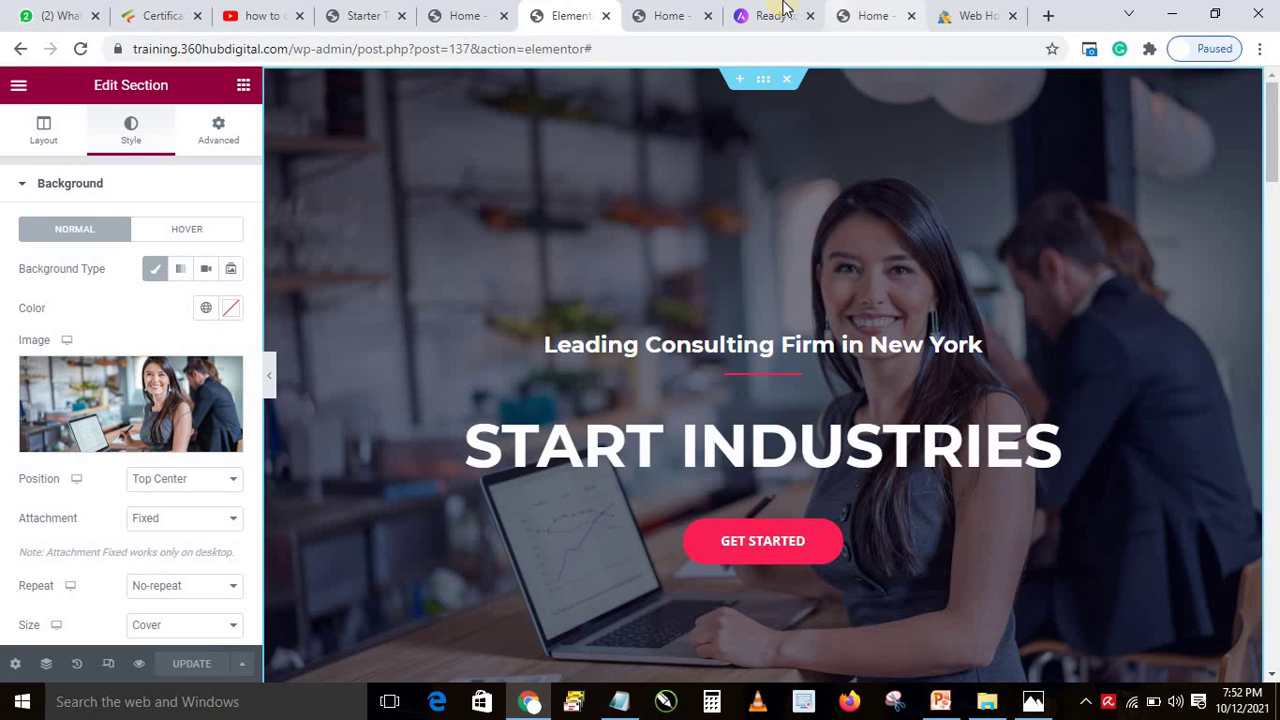
Reload the live home page to check its hero background image.
left_click(858, 14)
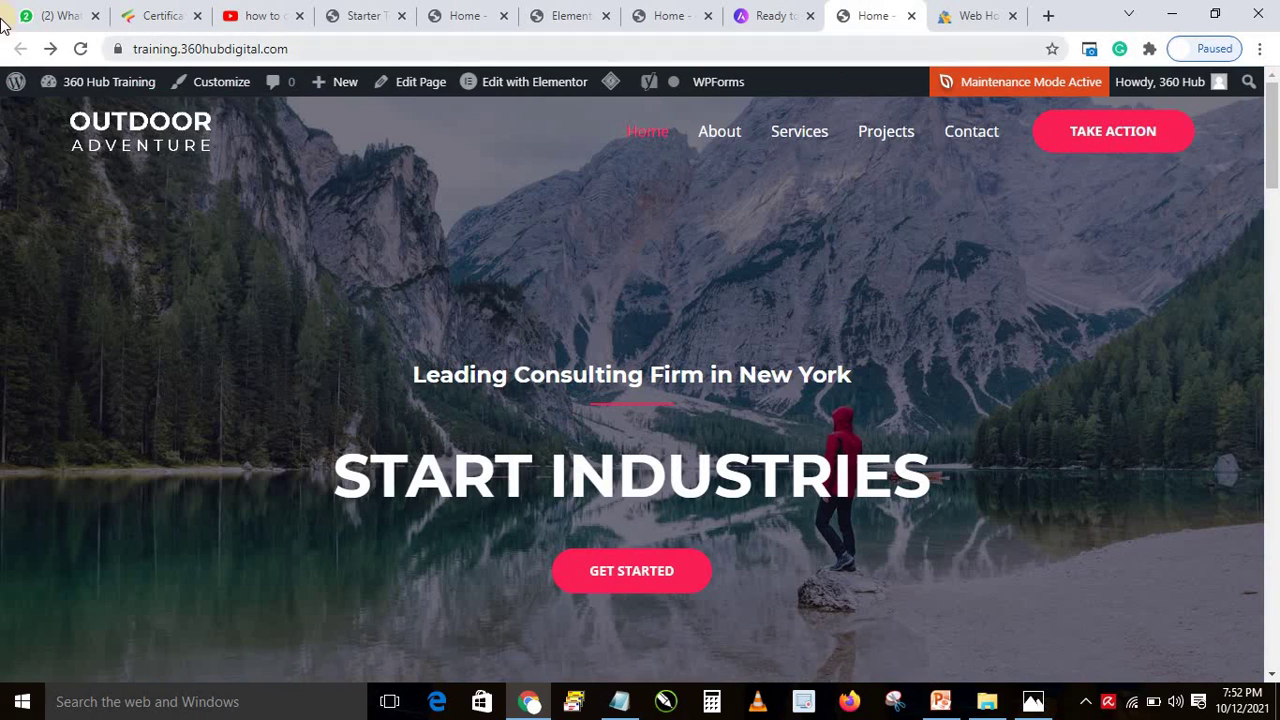
left_click(80, 50)
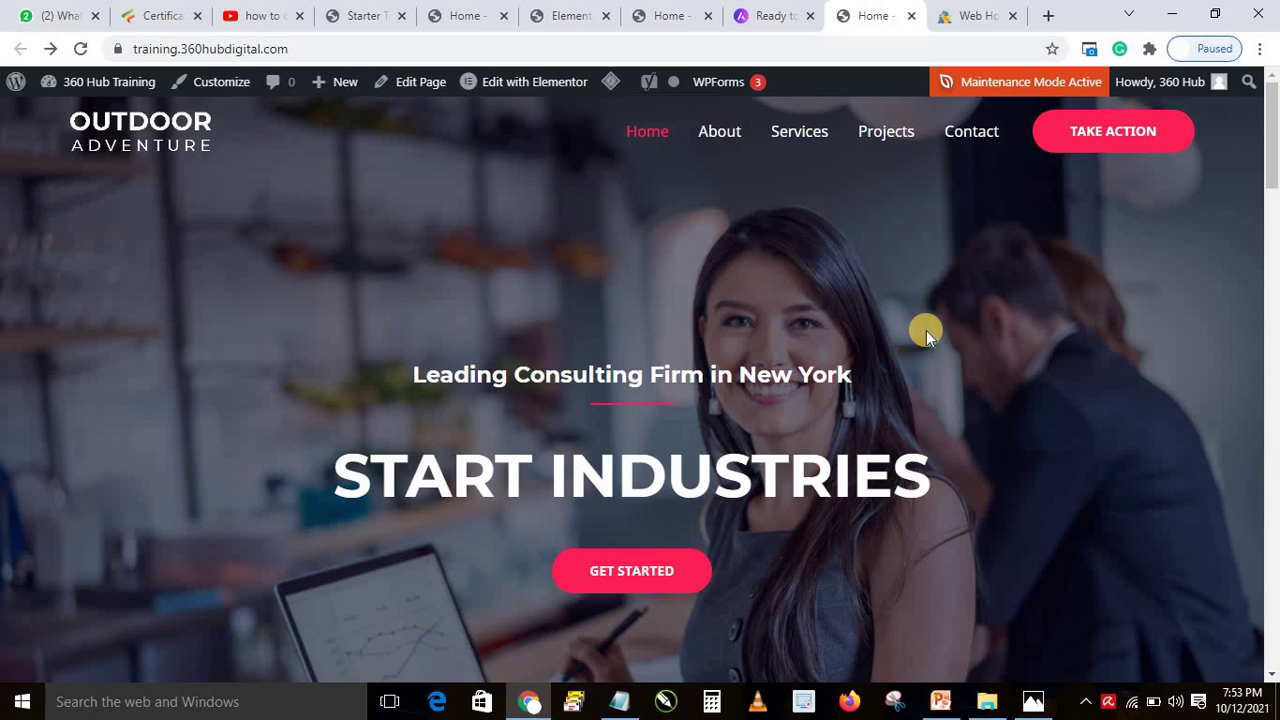
Open Google in a new browser tab and search its images for "consulting personal".
left_click(1056, 17)
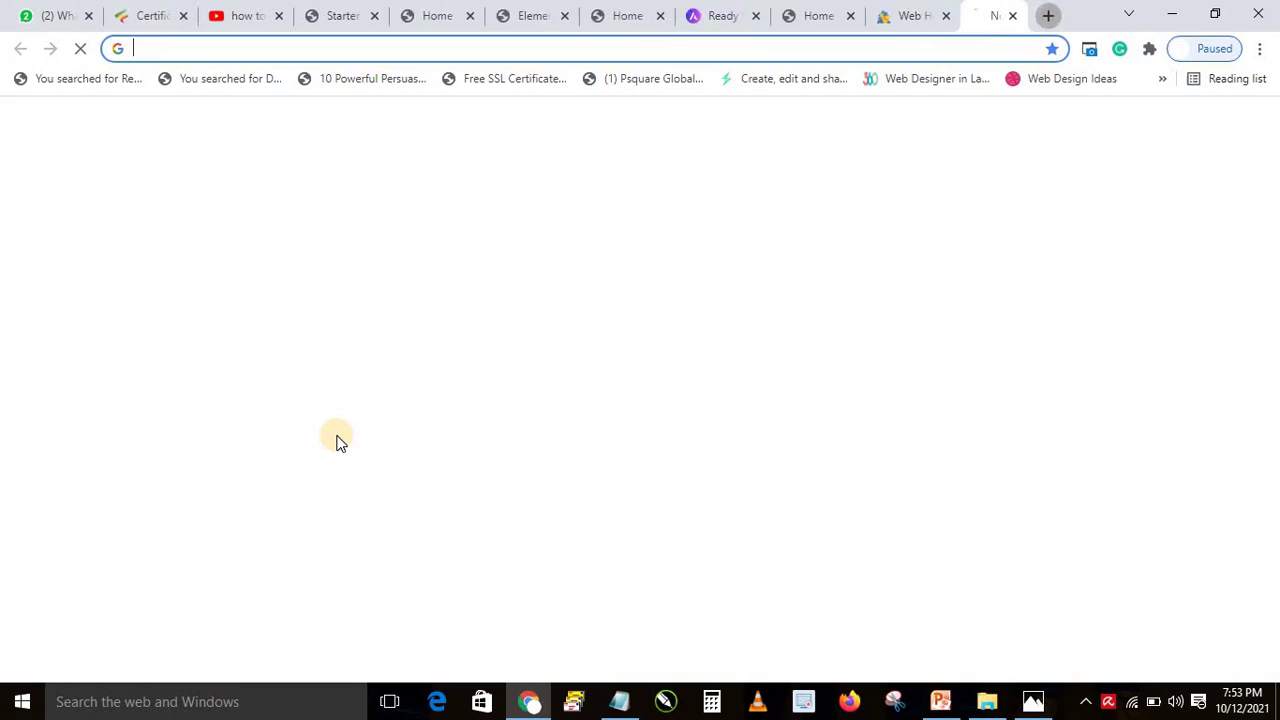
type("google.com")
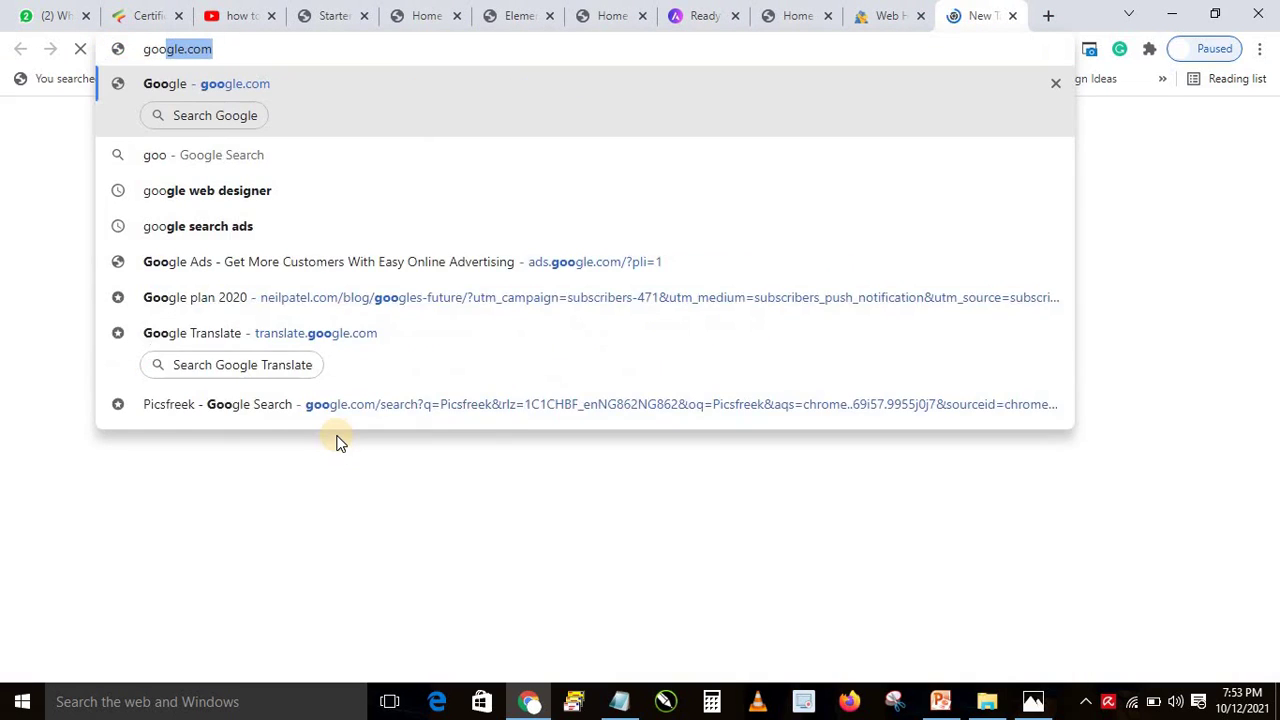
key("Return")
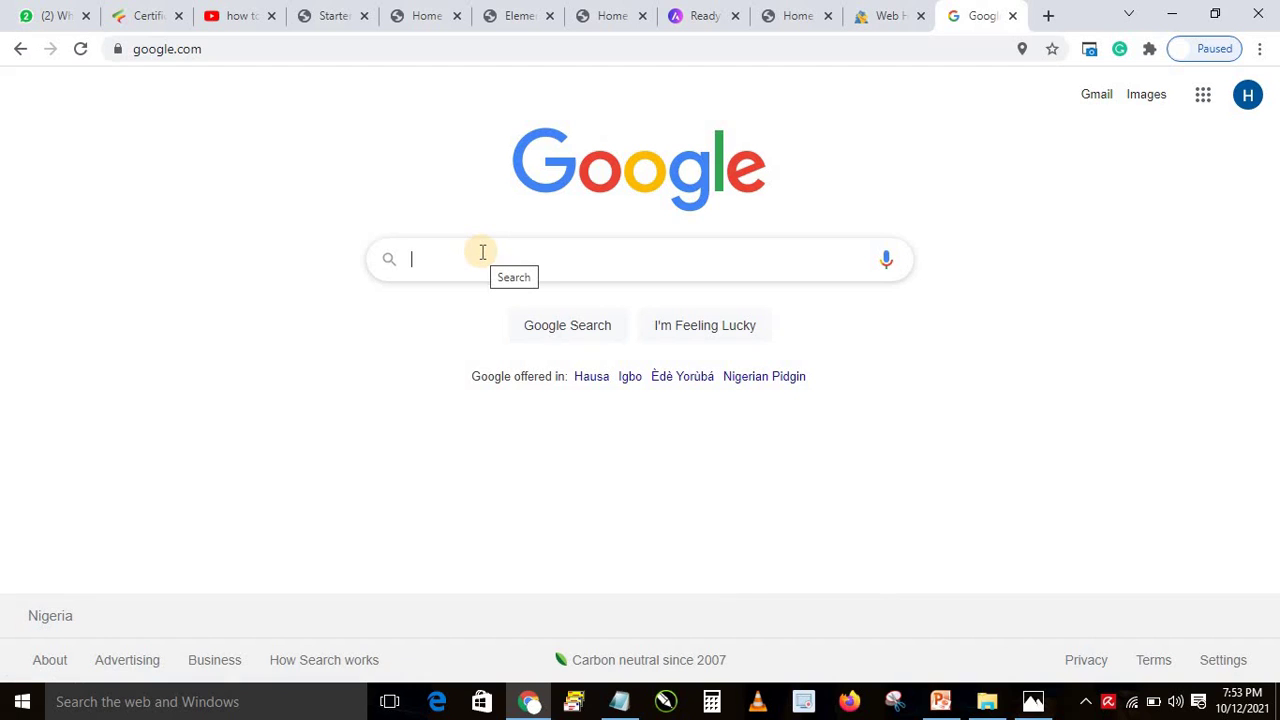
type("con")
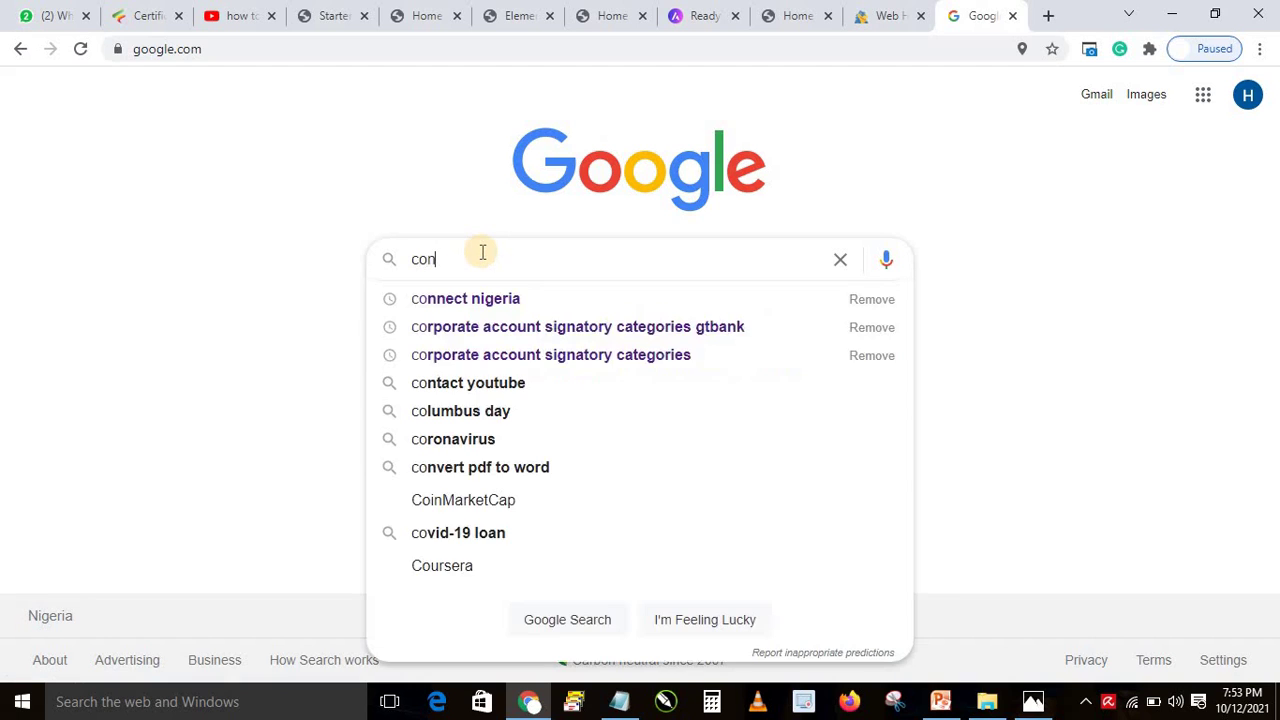
type("sulting ")
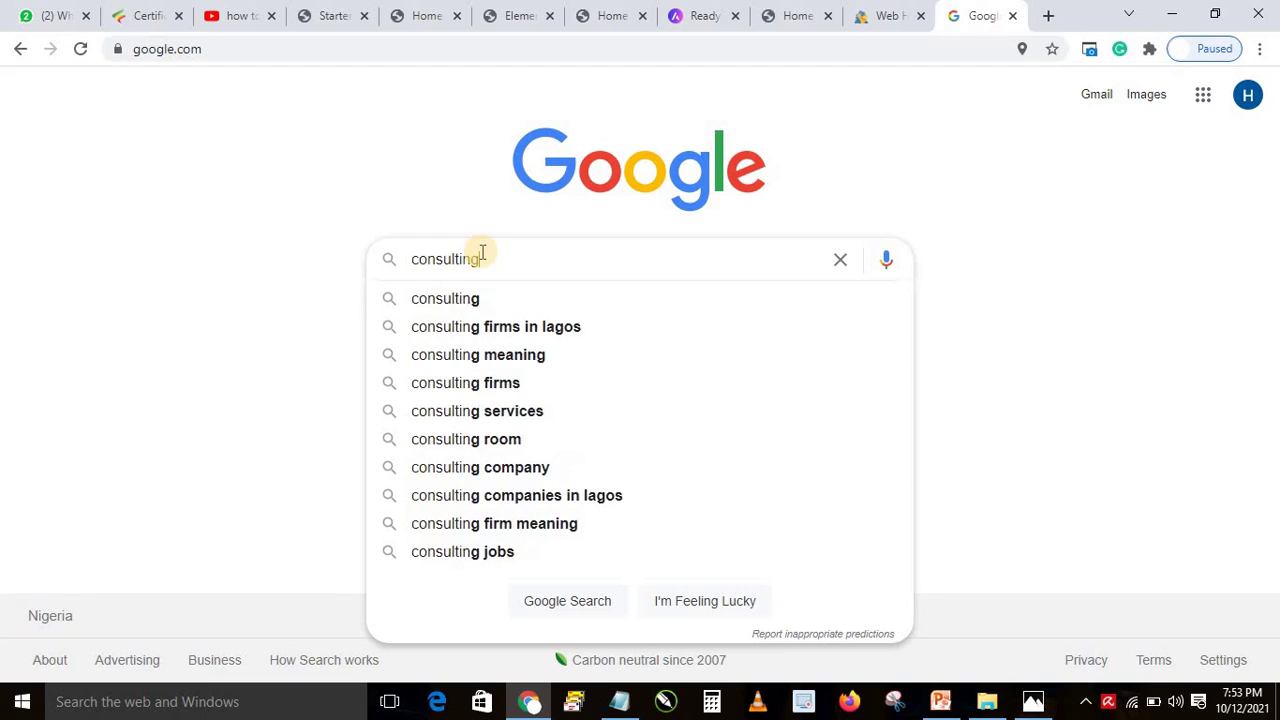
type("personal")
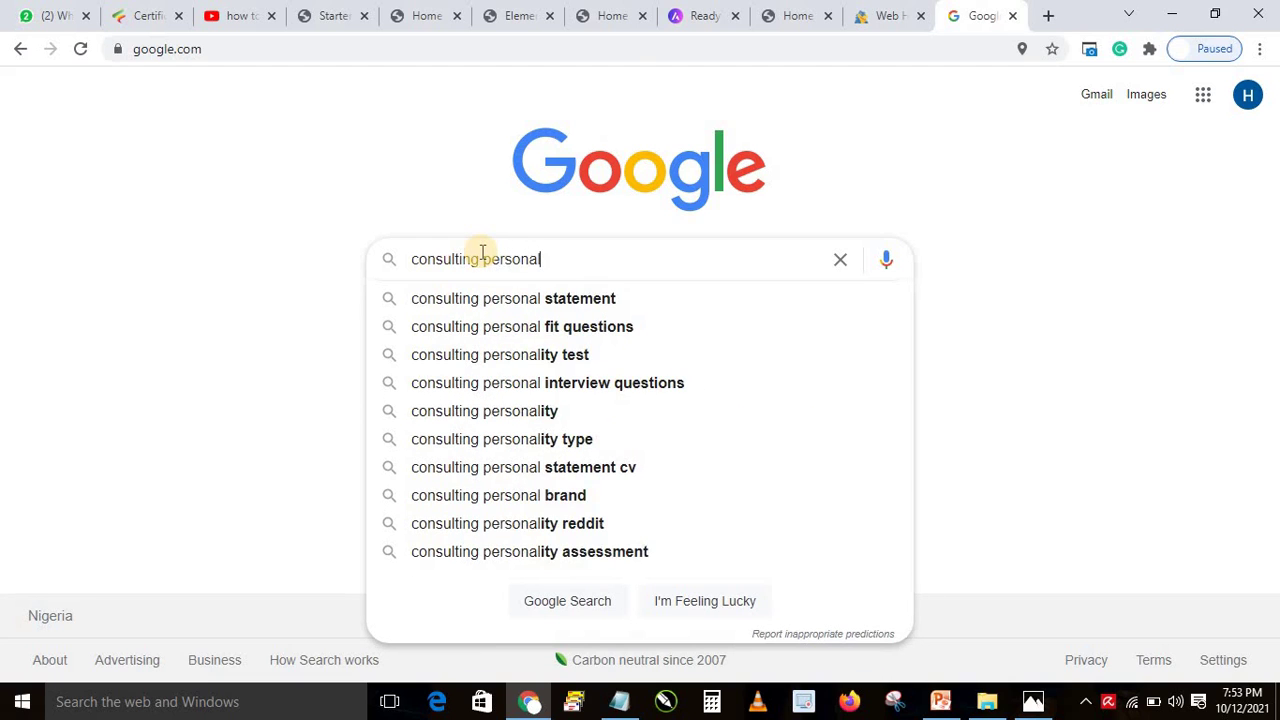
key("Return")
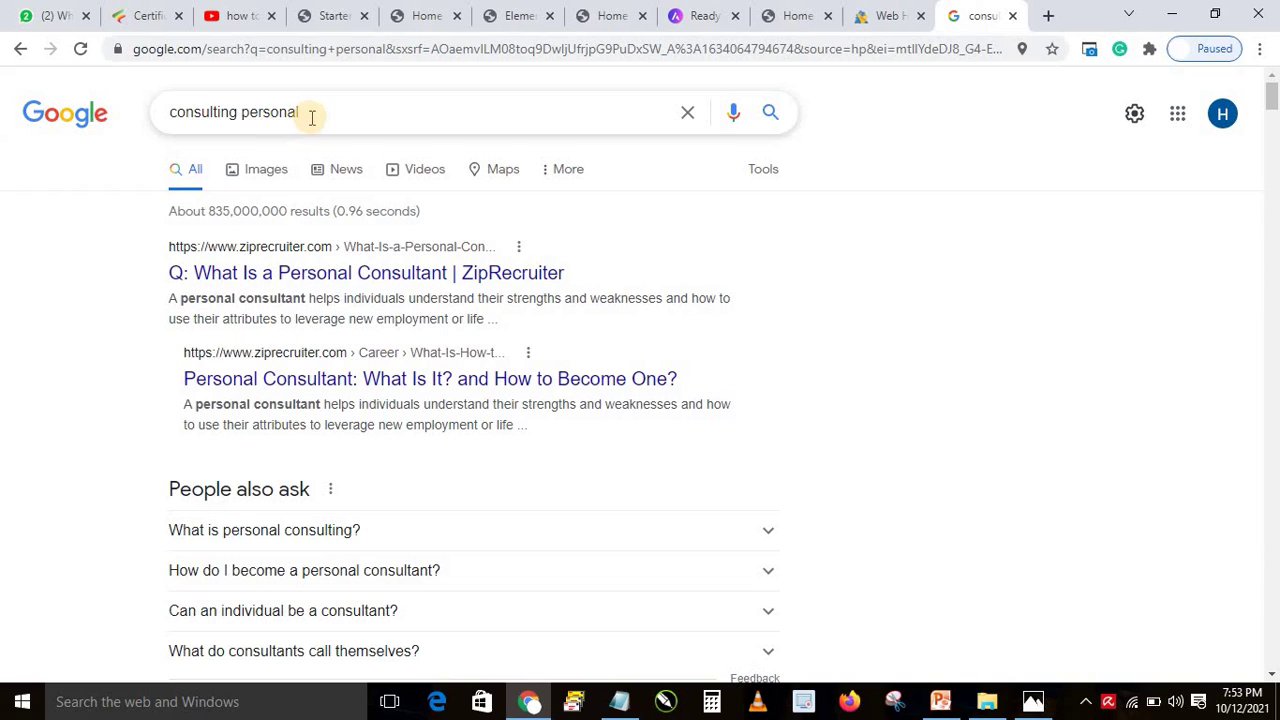
left_click(265, 170)
left_click(264, 174)
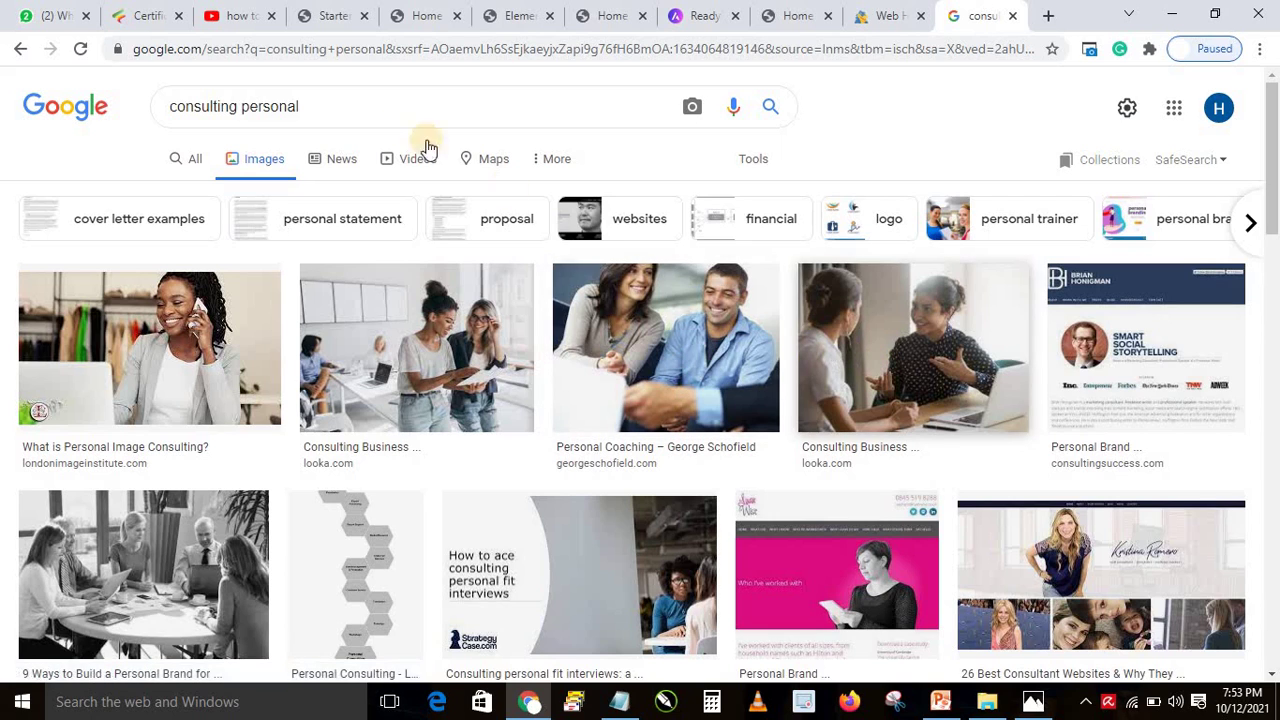
Look up "unsplash" on Google and open the Unsplash website.
left_click(400, 50)
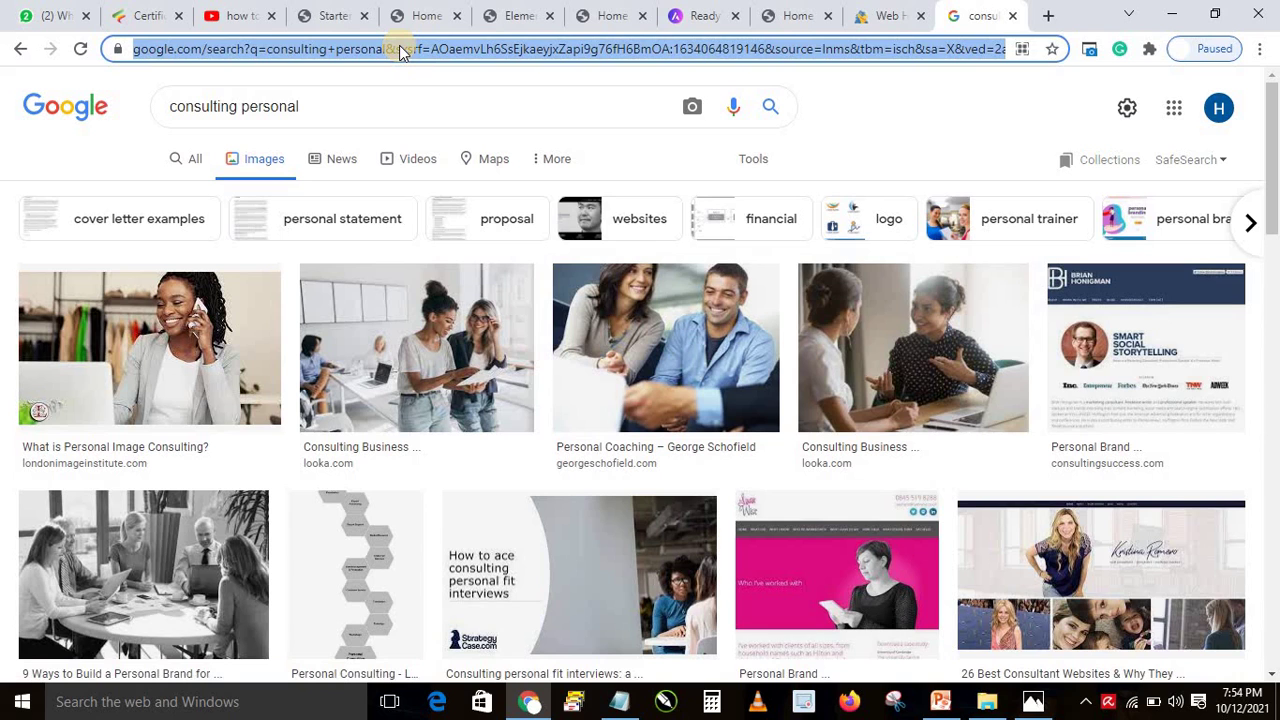
type("unsplash")
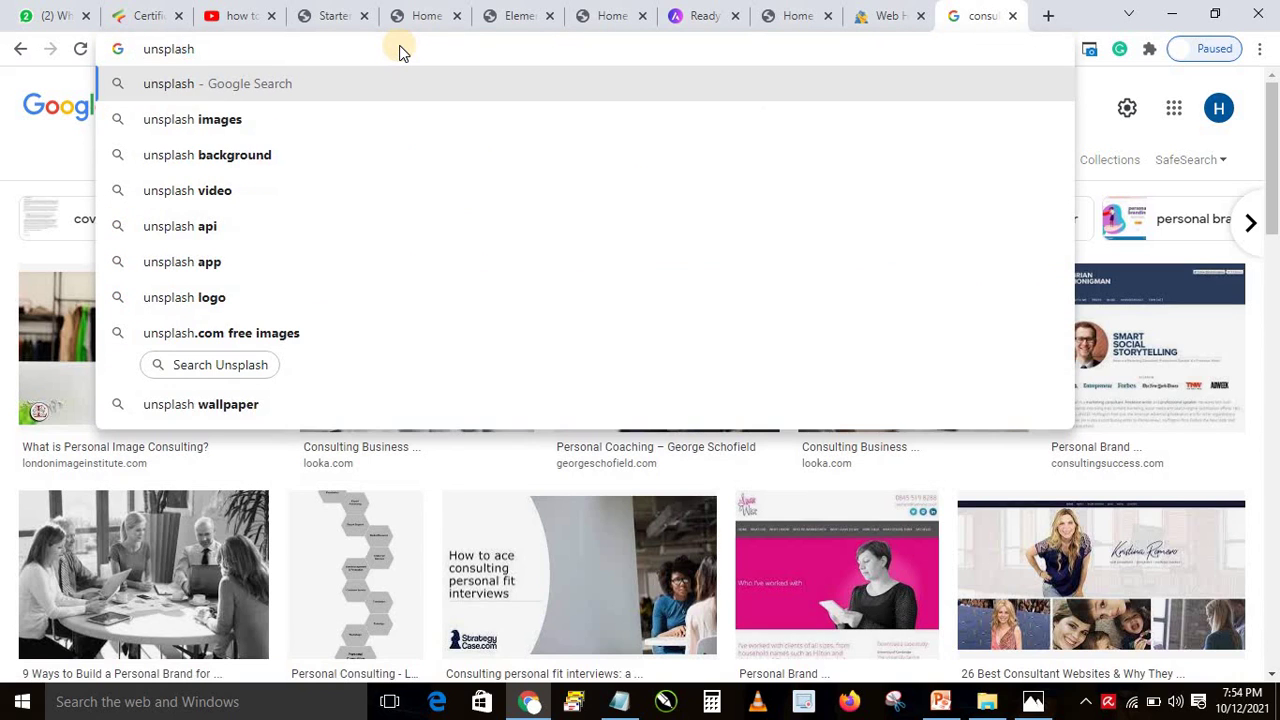
key("Return")
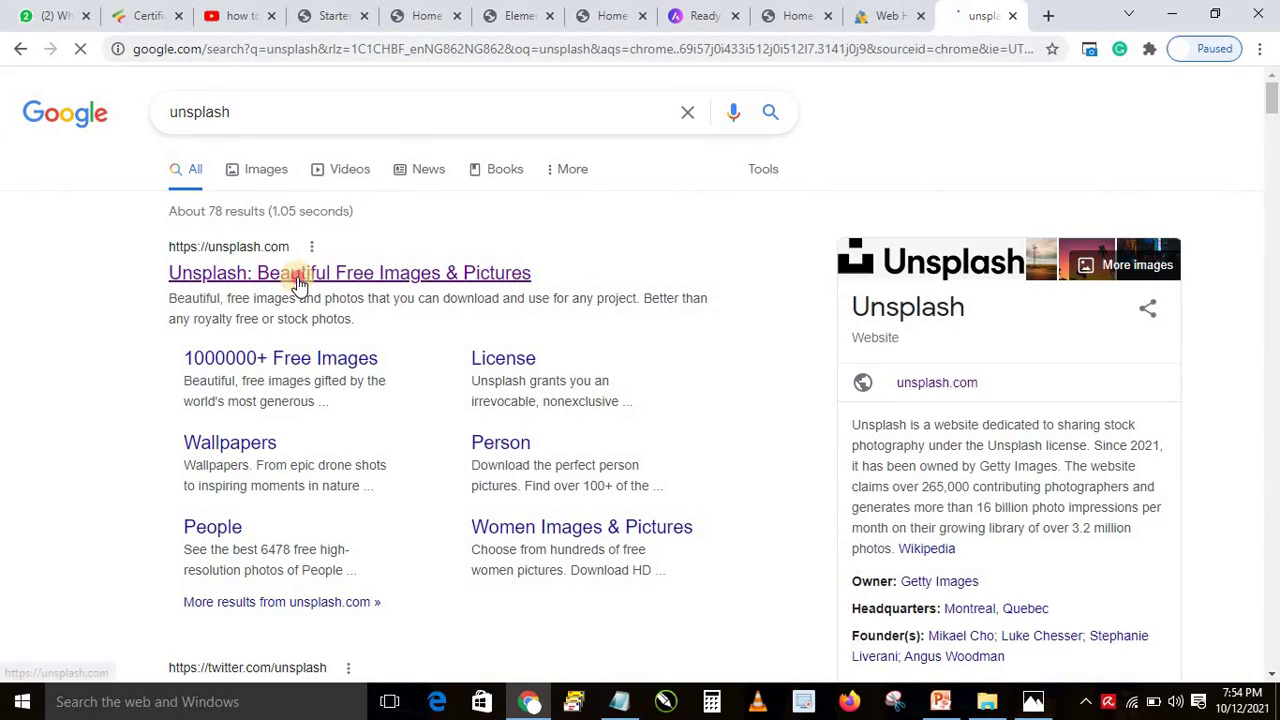
left_click(297, 284)
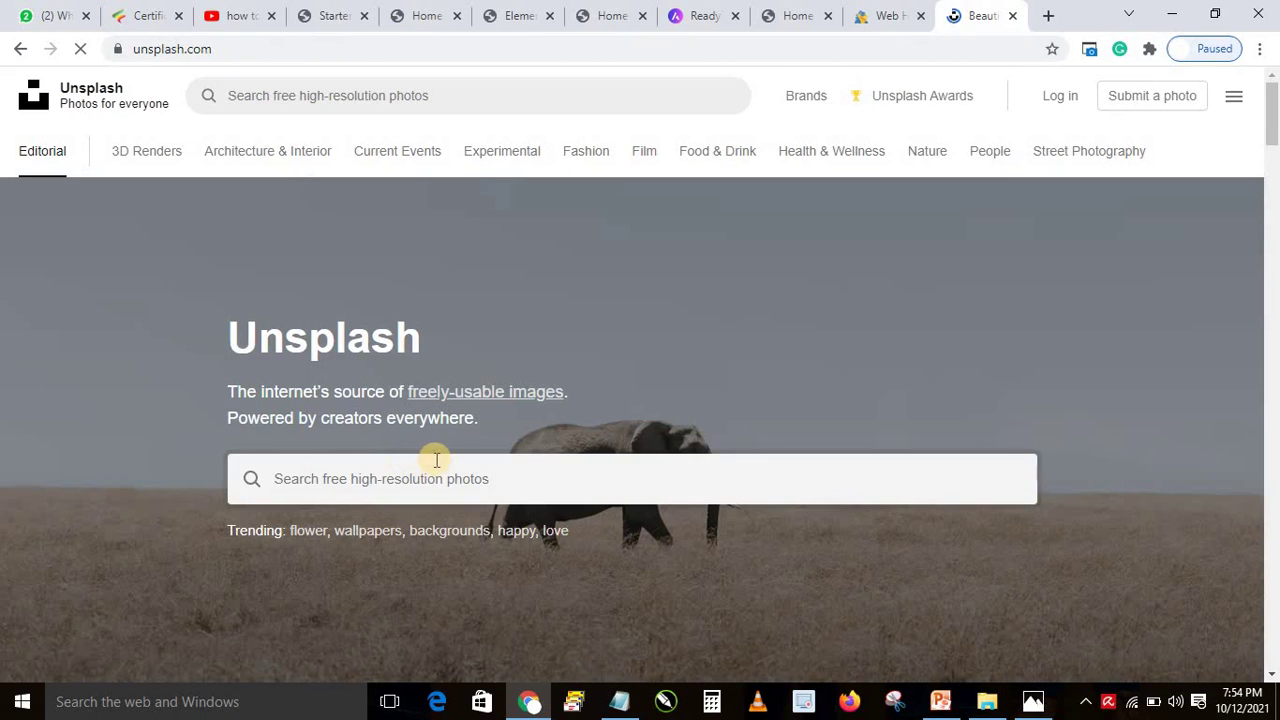
Search Unsplash for "consulting firm" photos.
left_click(368, 477)
type("c")
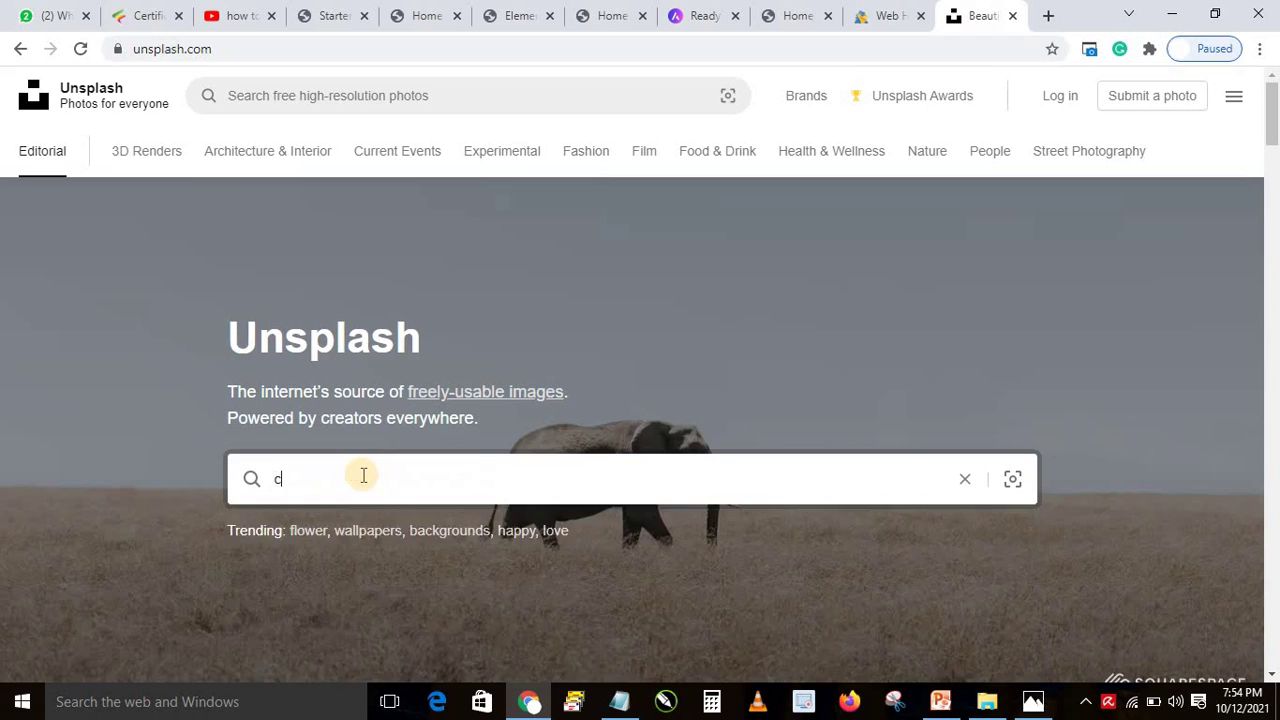
type("onsulti")
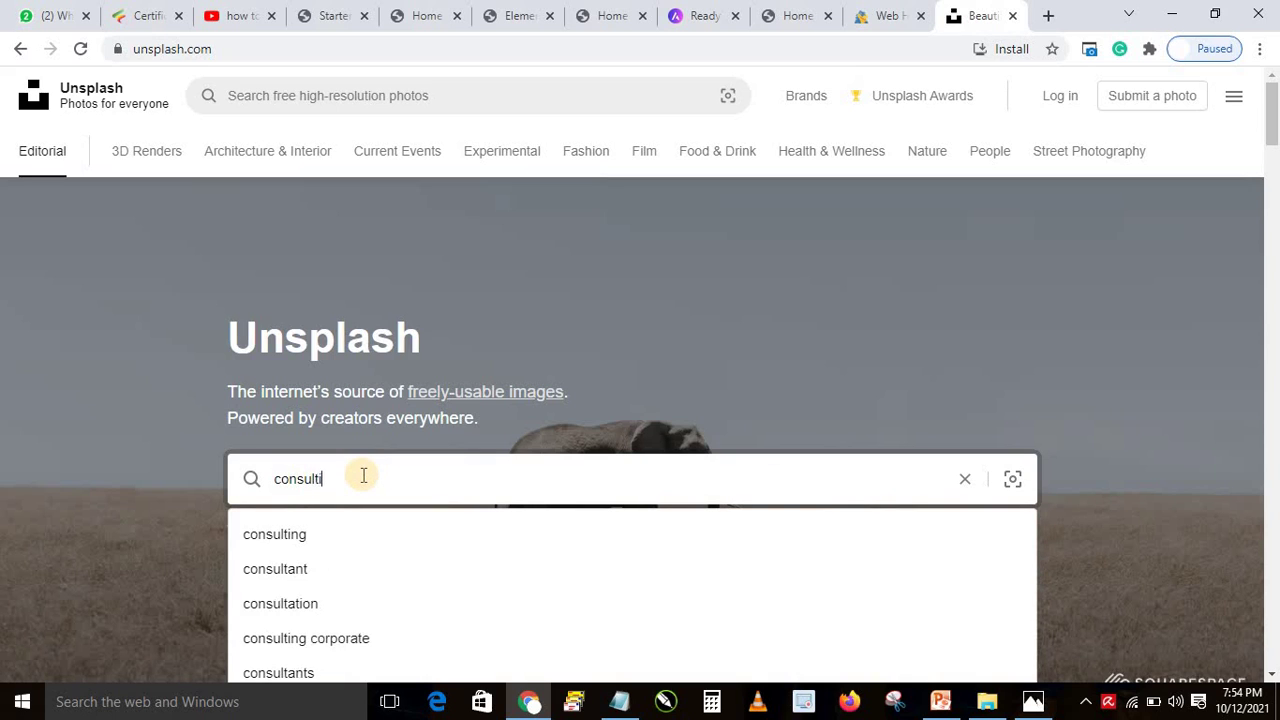
type("ng firm")
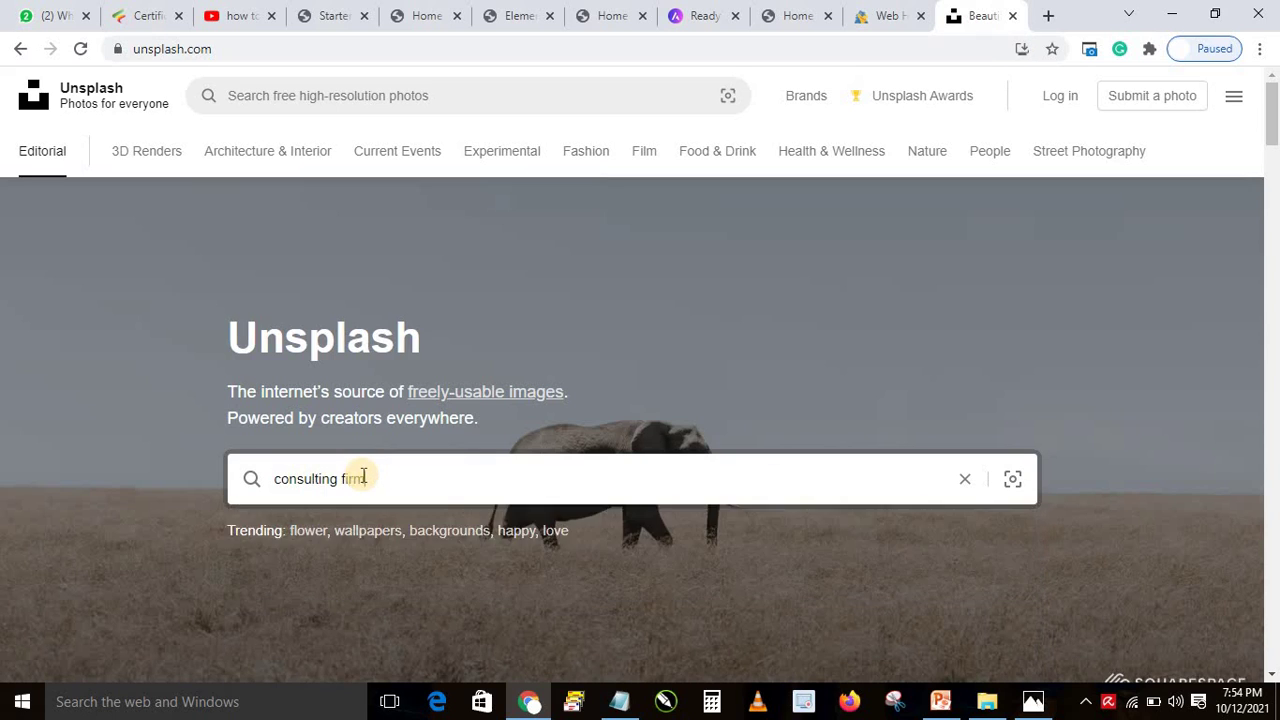
key("Return")
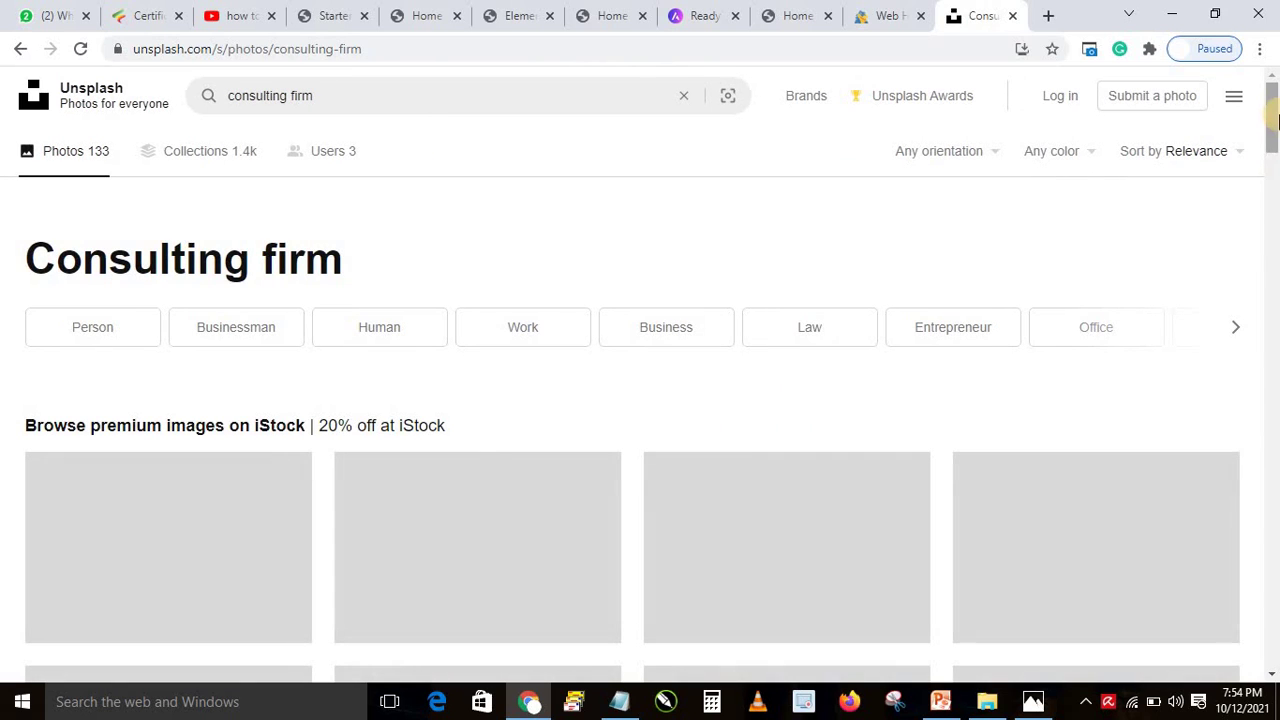
Browse the consulting firm photos on Unsplash, previewing the man in the dark suit and striped tie and closing the preview.
left_click_drag(1277, 117, 1277, 141)
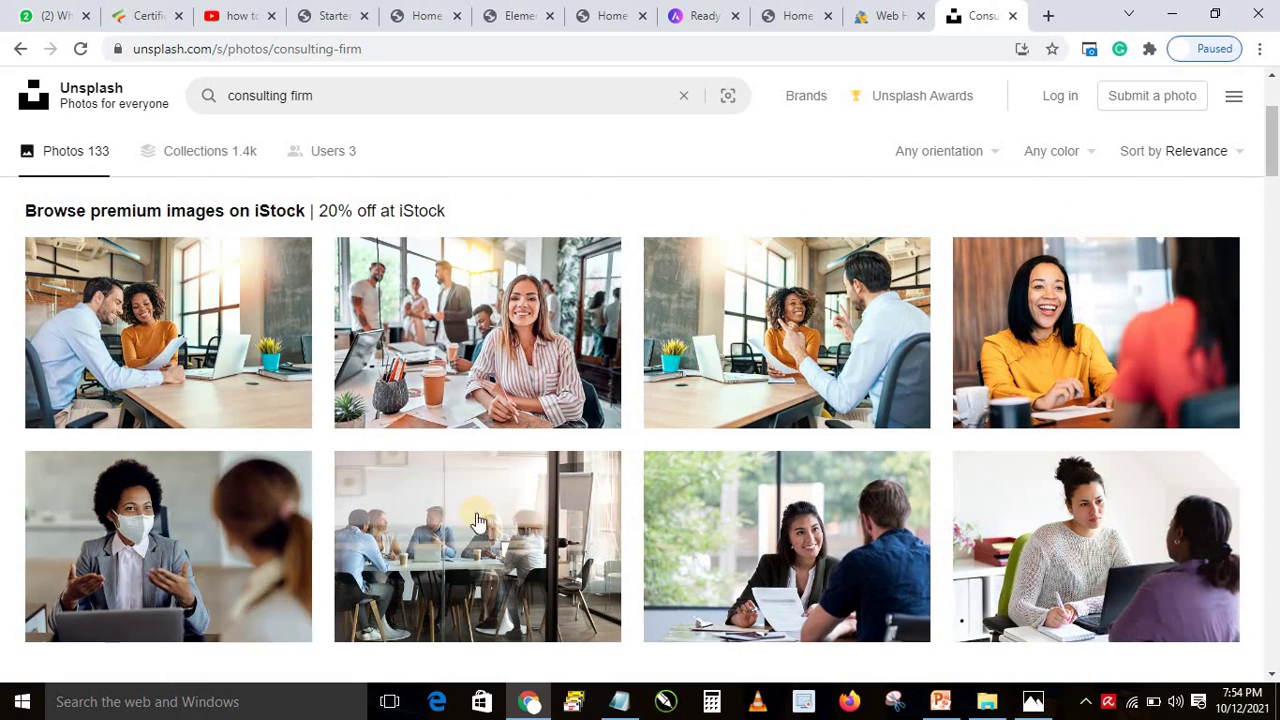
left_click_drag(1276, 148, 1276, 218)
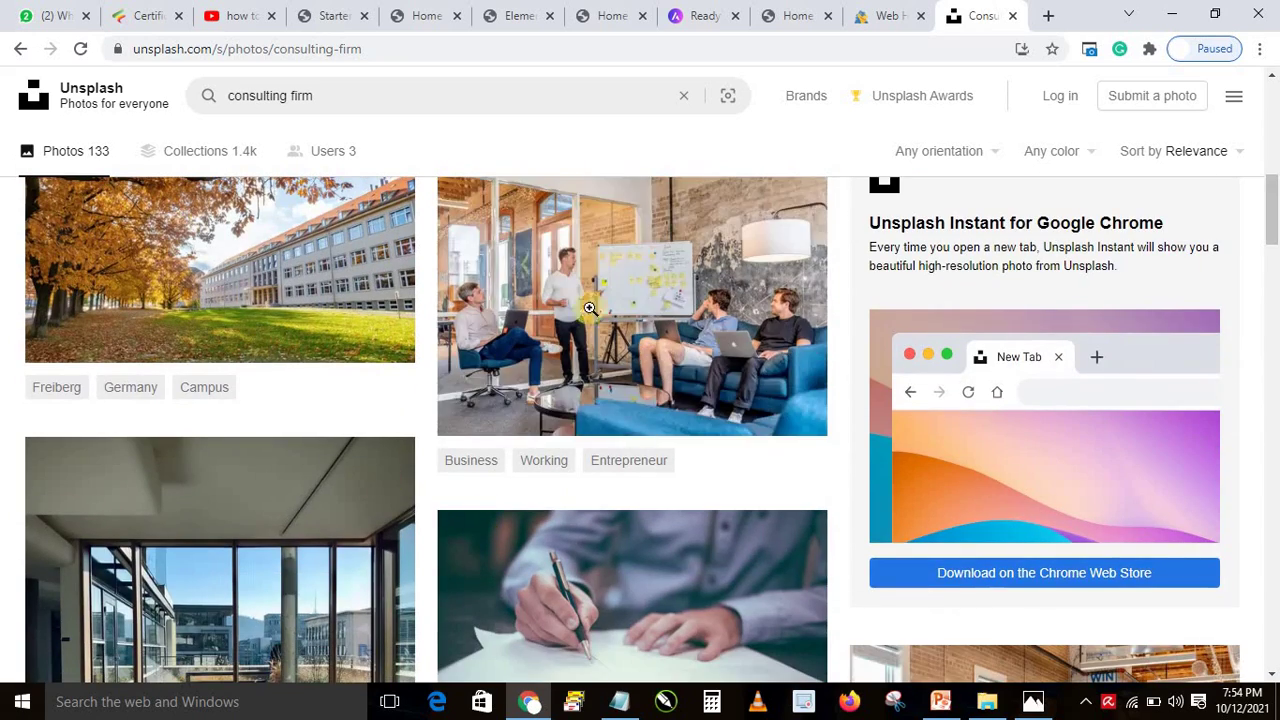
left_click_drag(1276, 200, 1276, 247)
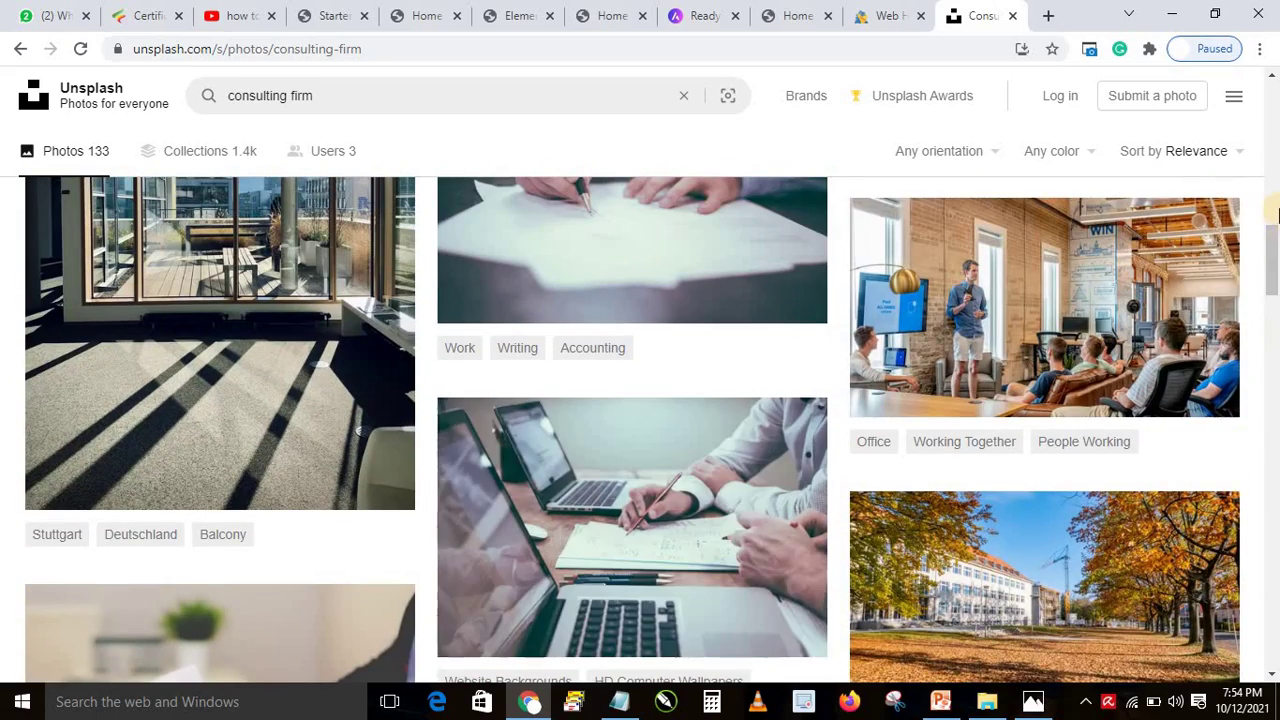
scroll(1276, 346, "down", 1)
left_click_drag(1278, 351, 1276, 283)
left_click(627, 337)
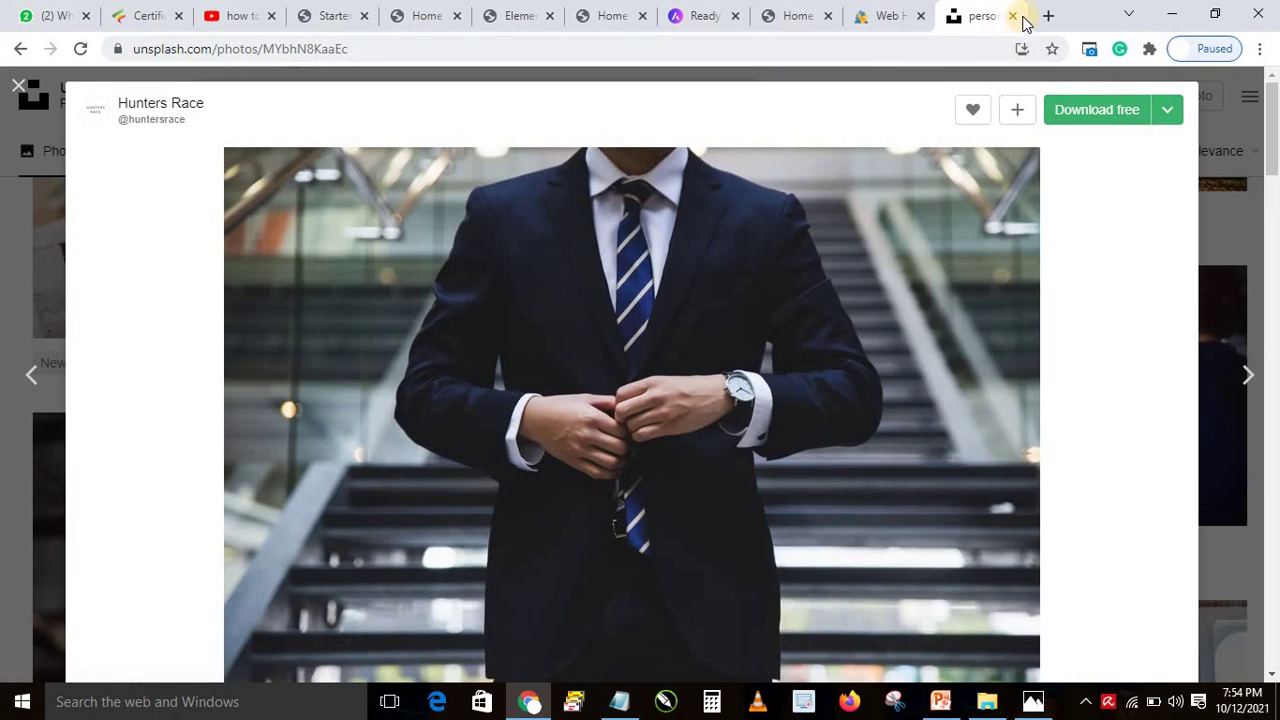
left_click(1237, 225)
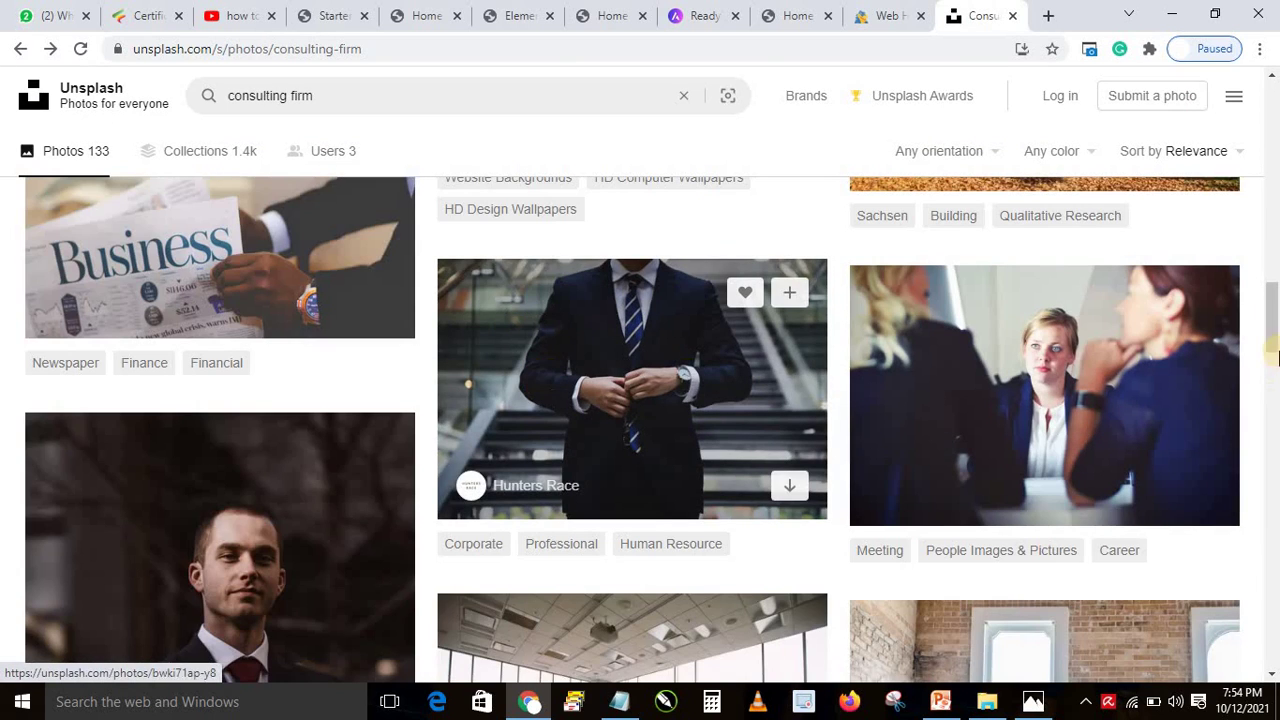
left_click_drag(1272, 332, 1272, 304)
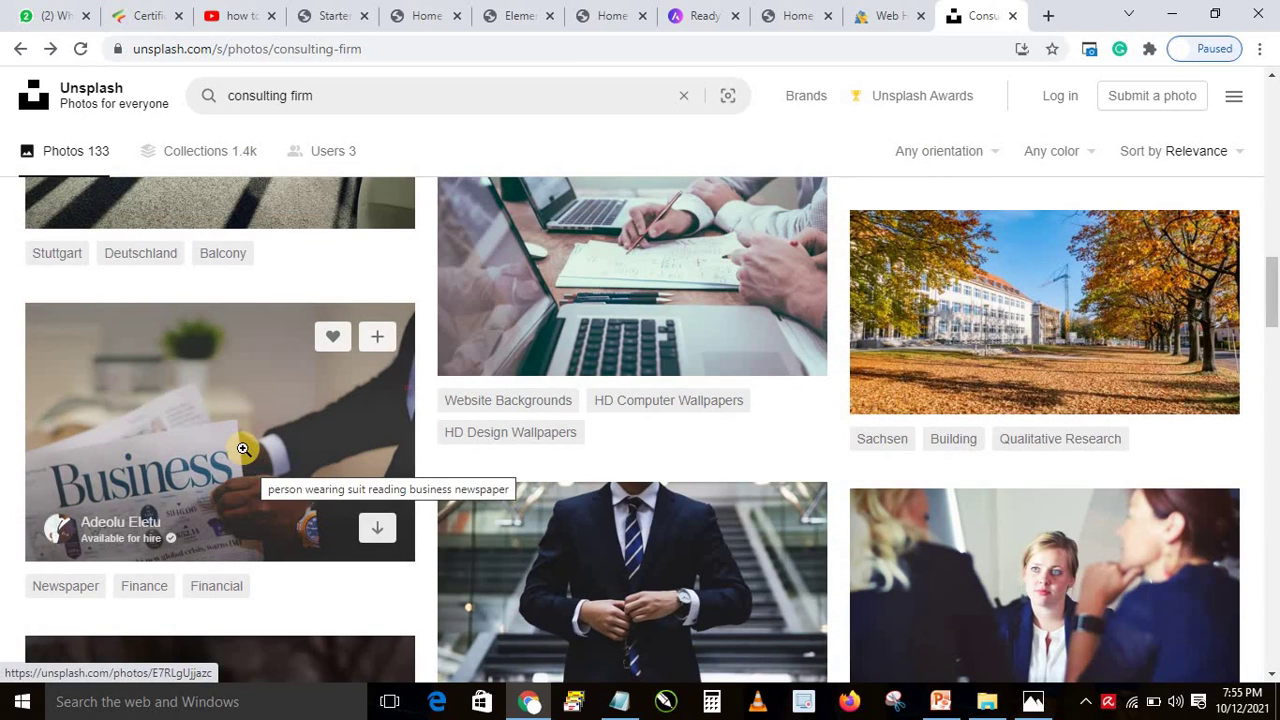
Return to the Elementor editor and compare the quote section below the hero with the live home page.
left_click(510, 12)
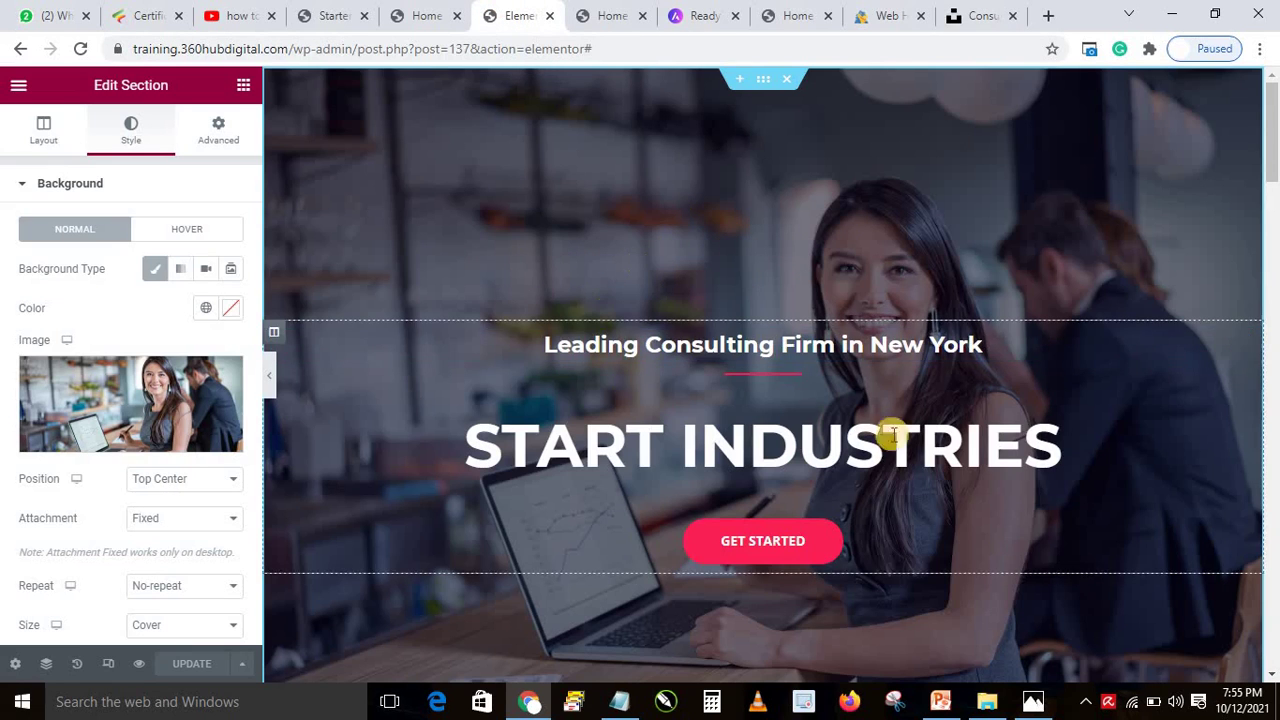
left_click_drag(1276, 162, 1275, 240)
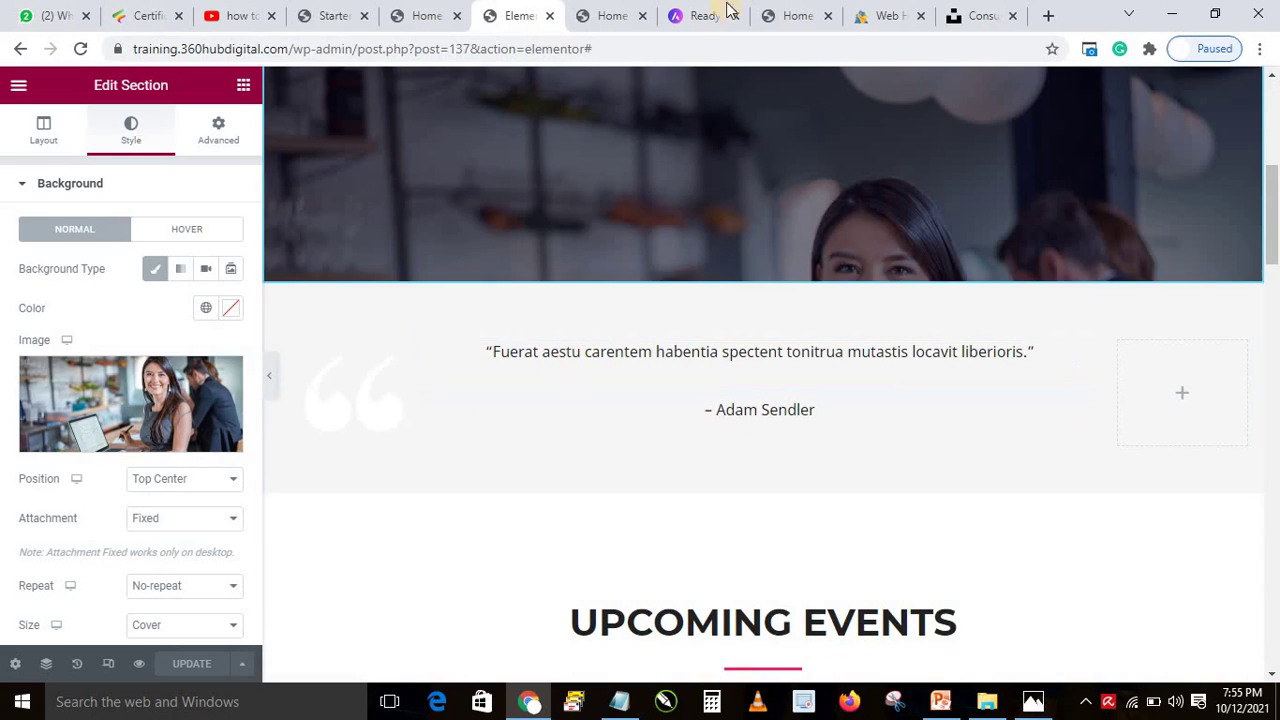
left_click(785, 15)
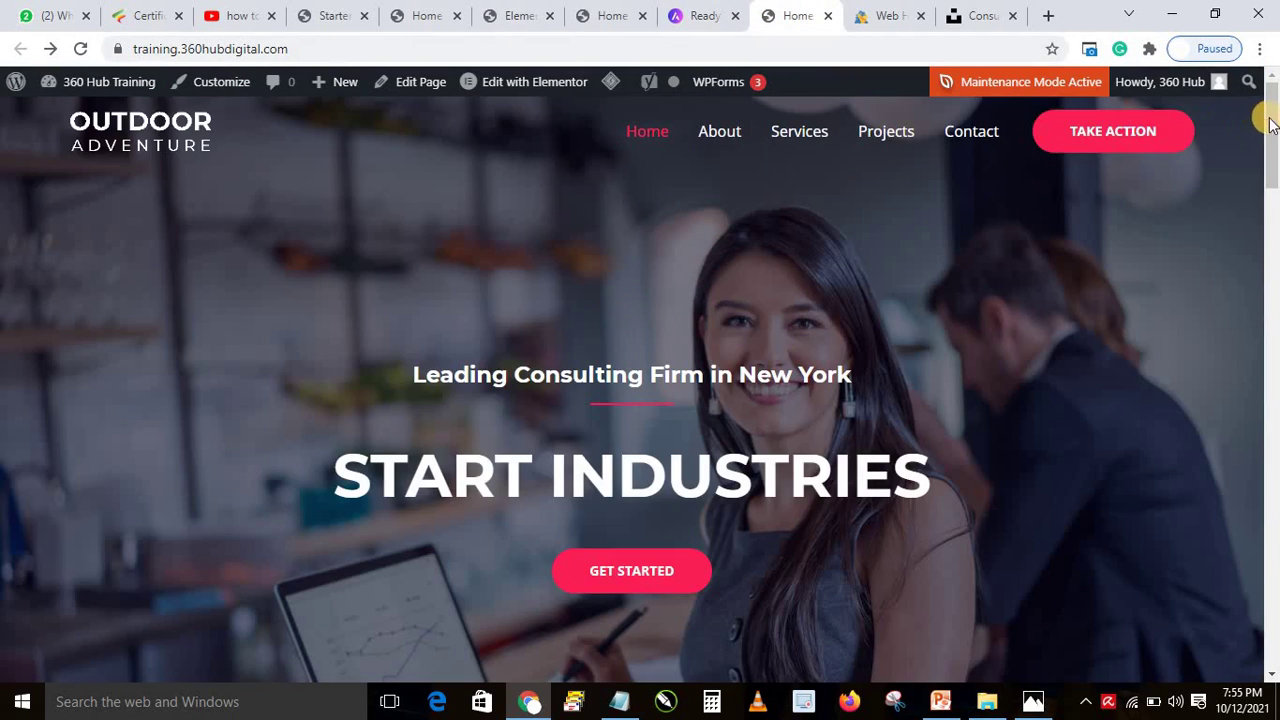
scroll(1268, 123, "down", 5)
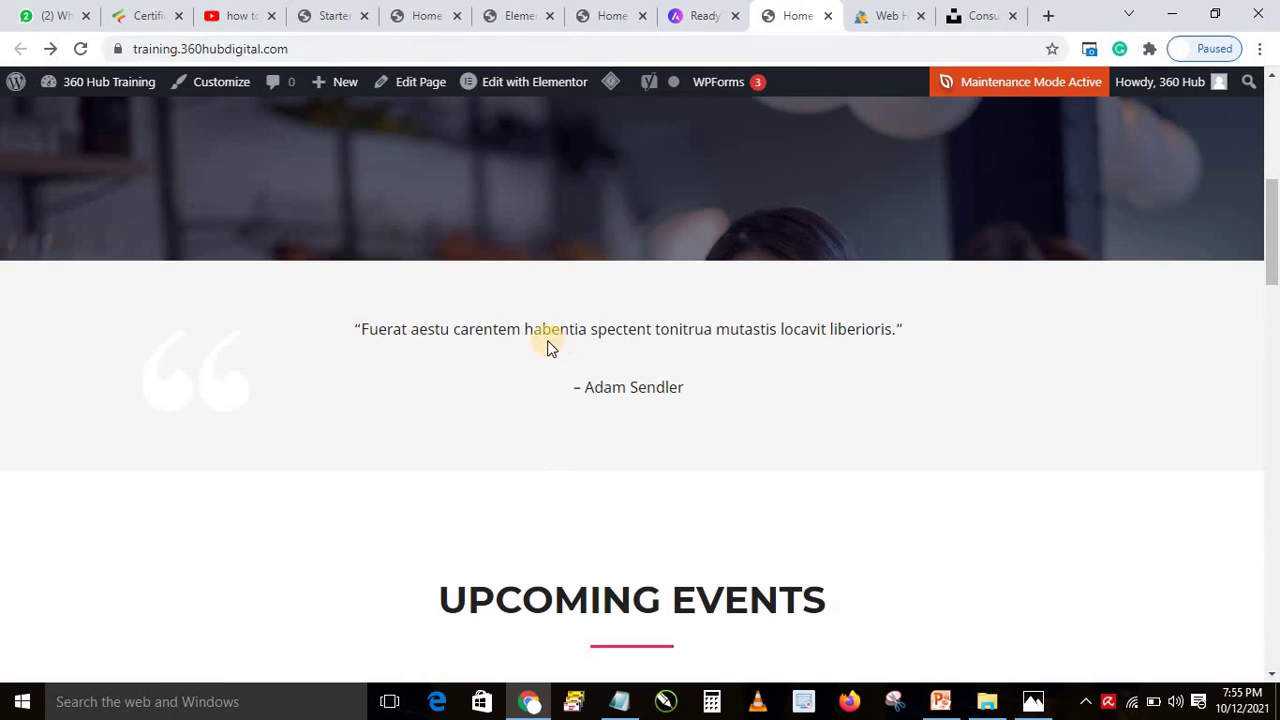
Switch back to Elementor and inspect the content settings of the quote text and the quotation-mark image.
left_click(502, 16)
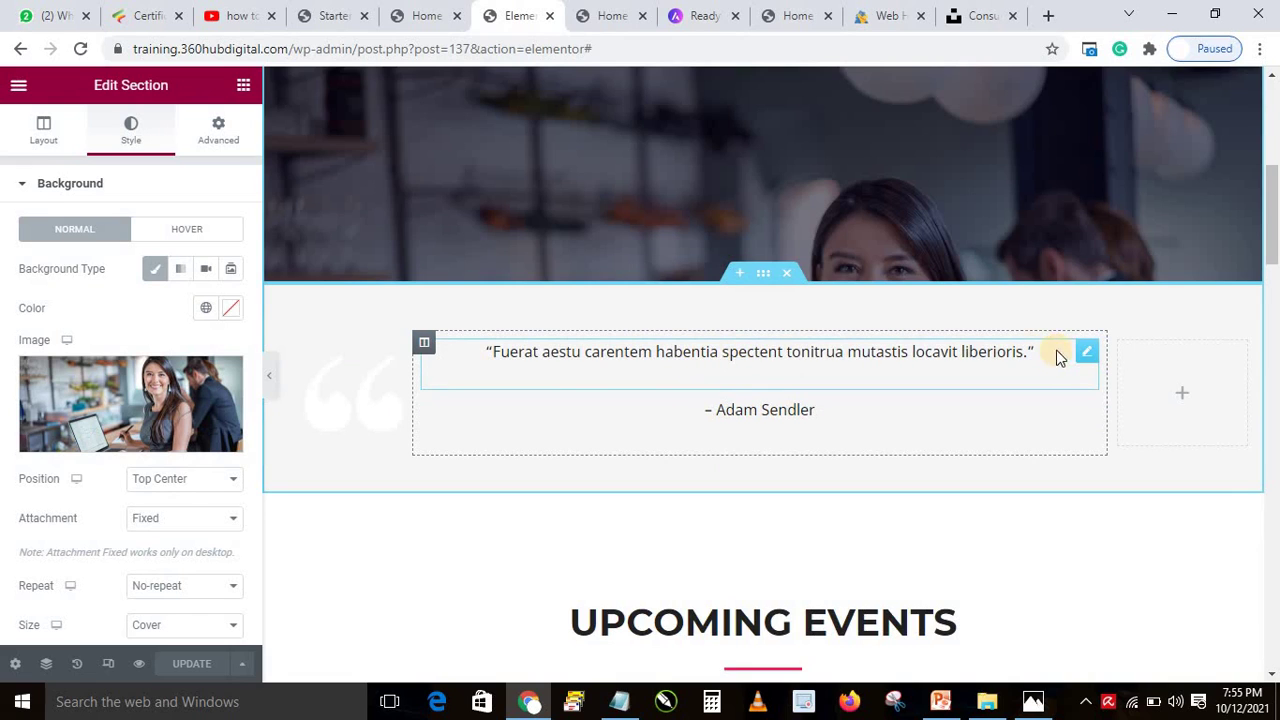
left_click(1087, 356)
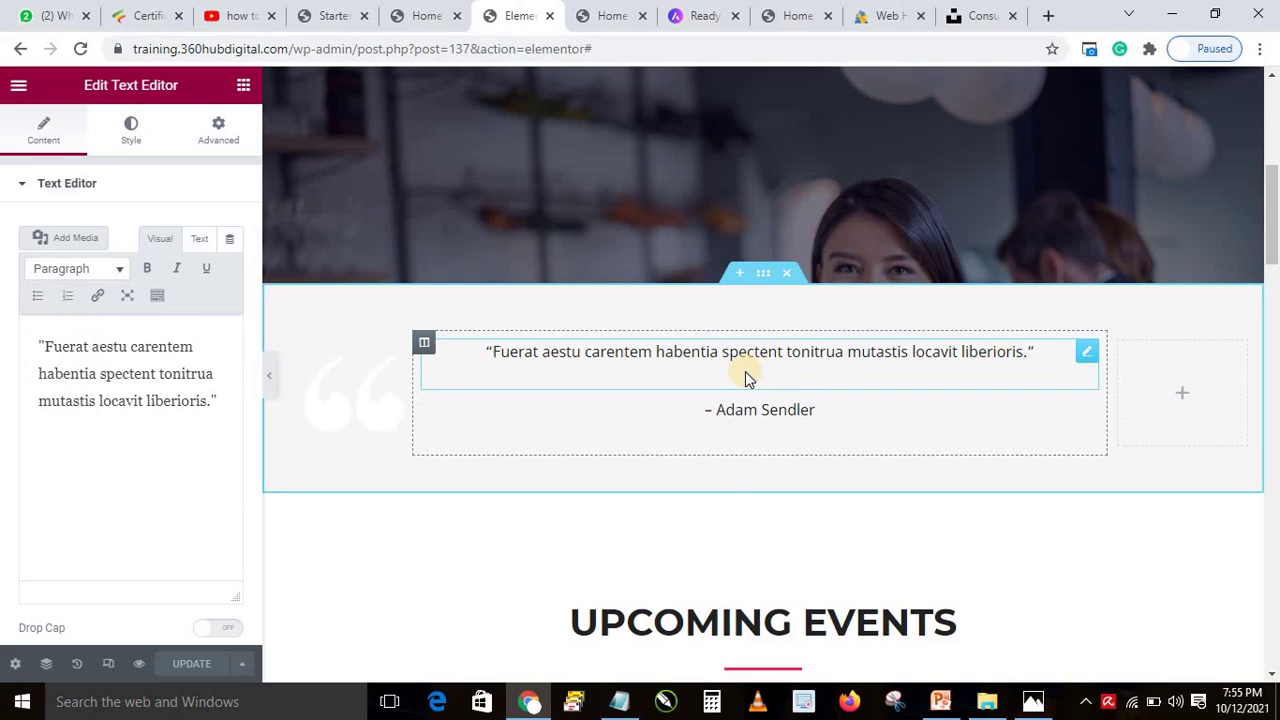
left_click(338, 392)
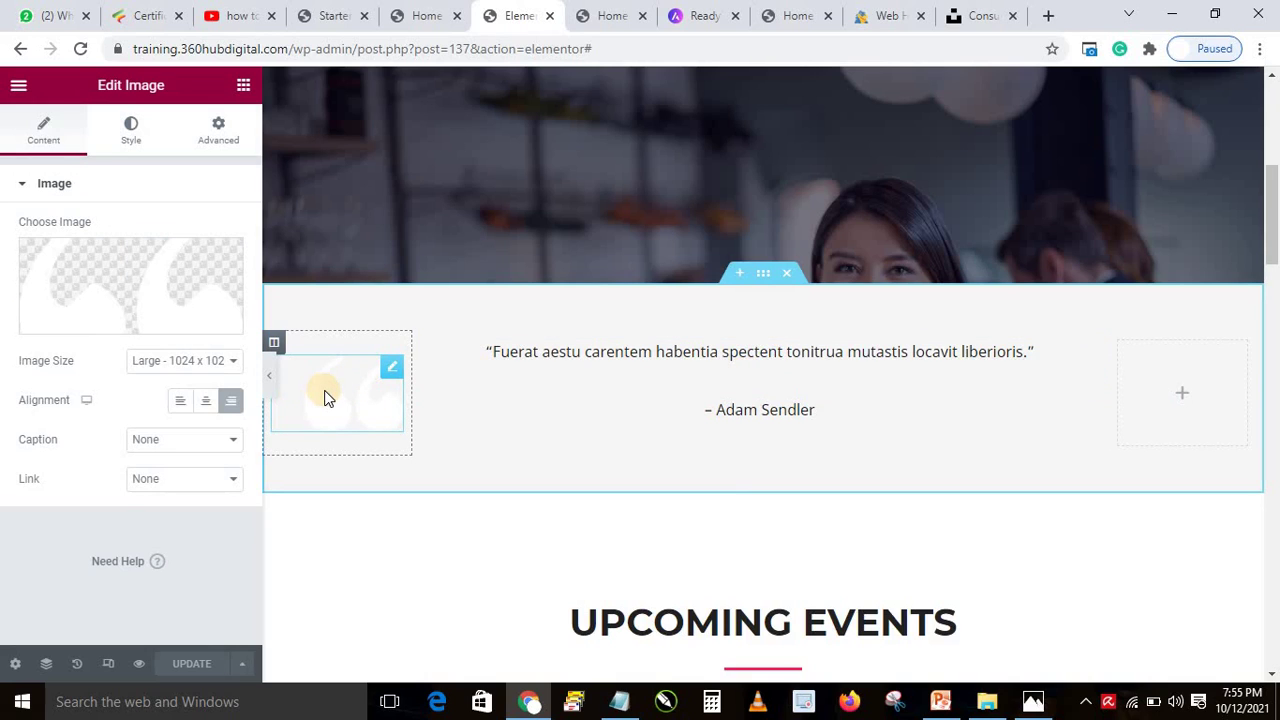
Replace the placeholder quote text below the hero section with "Trust Worthy".
left_click(738, 364)
triple_click(100, 362)
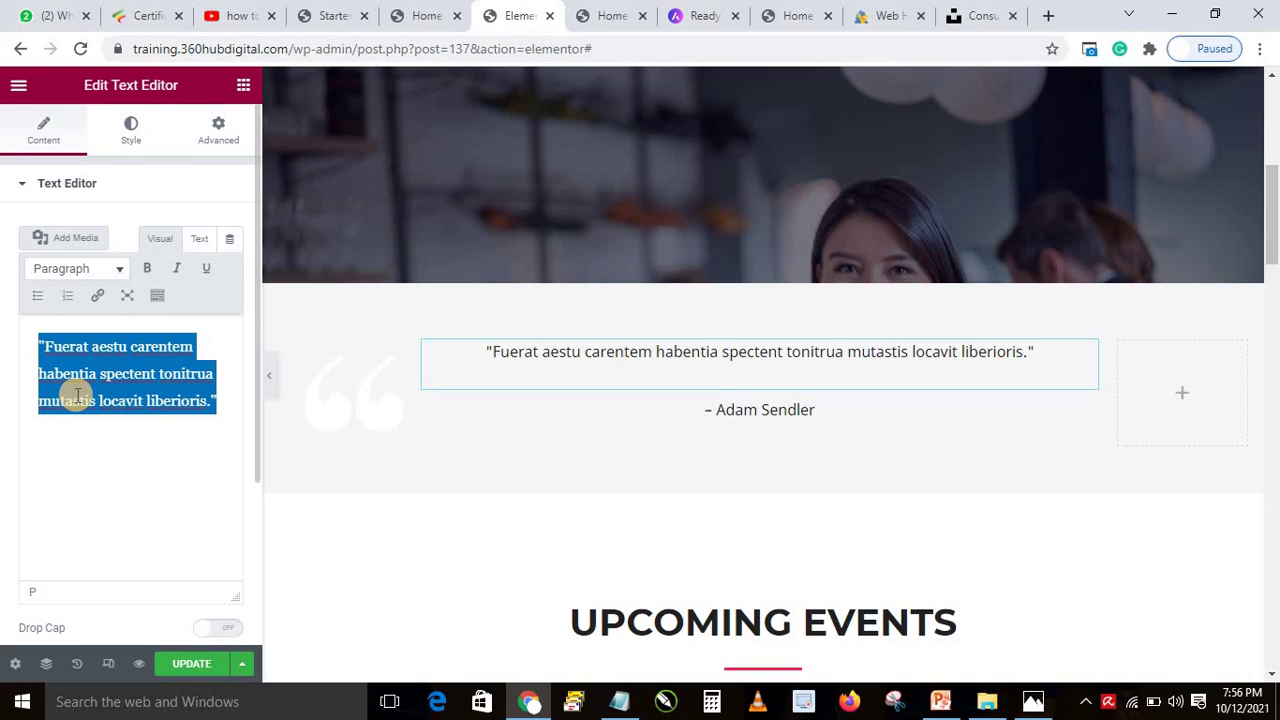
type("tRUST")
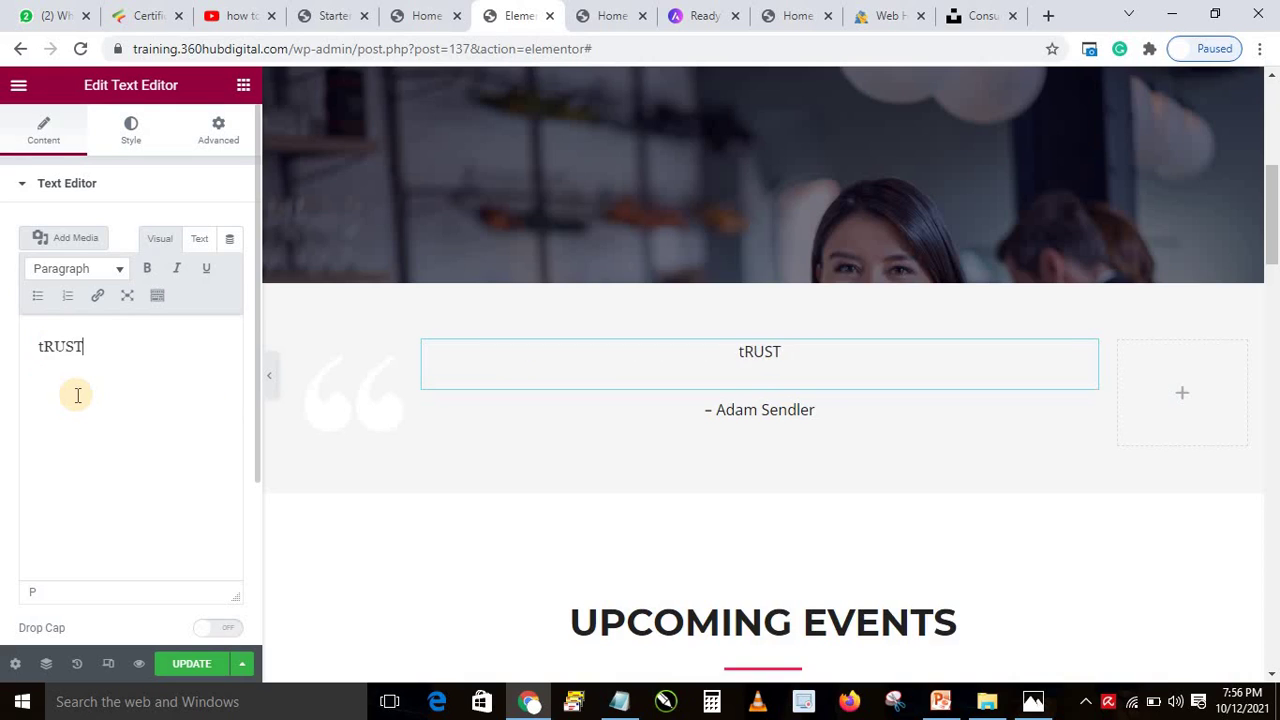
key("BackSpace")
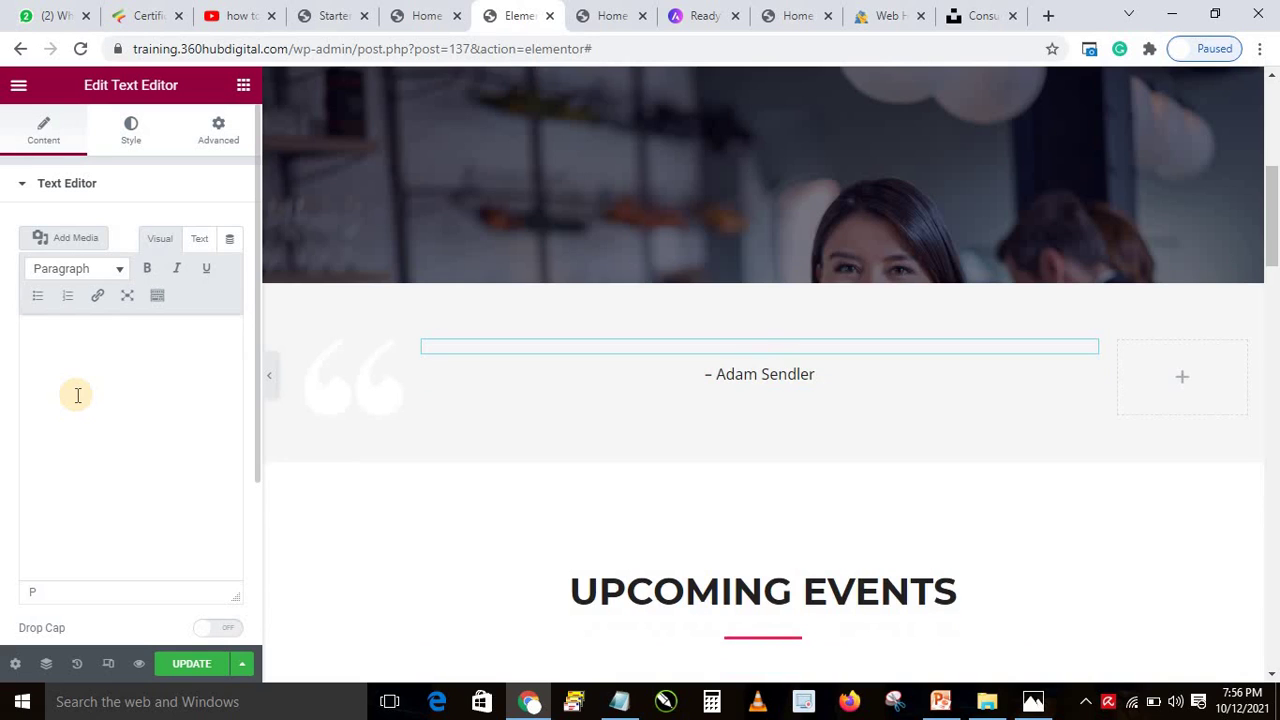
type("Trust Worthy")
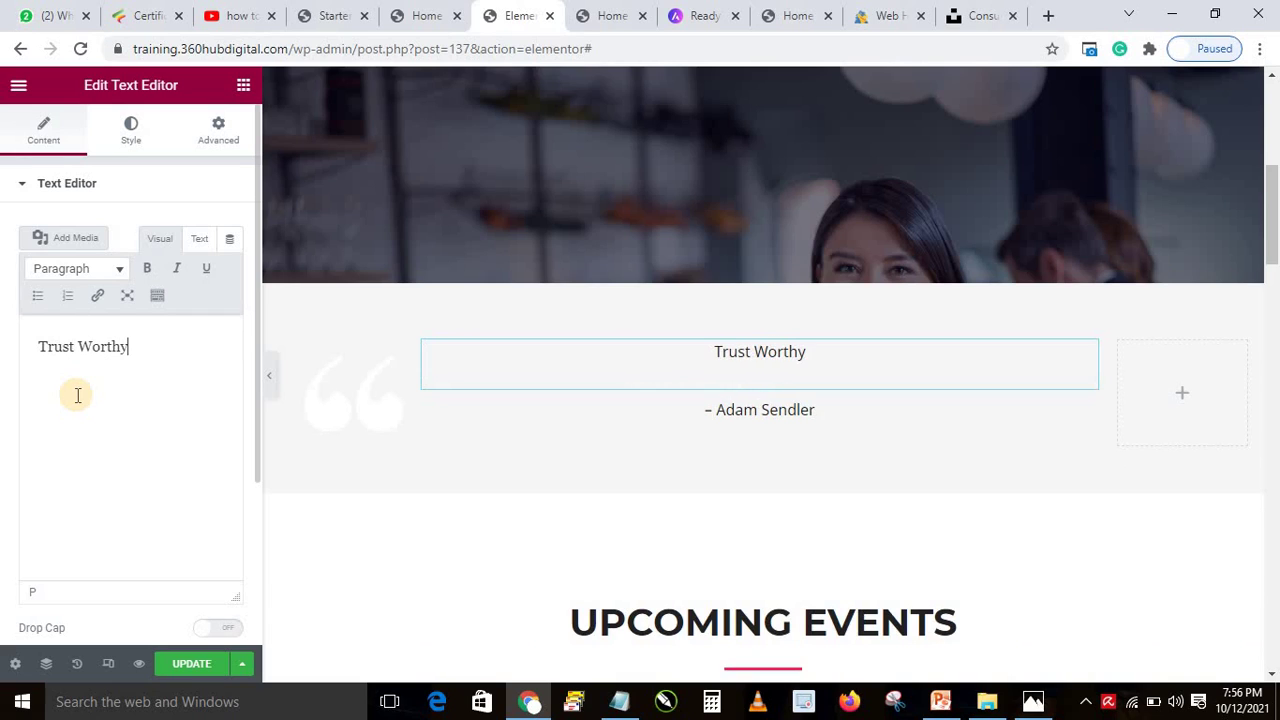
triple_click(67, 343)
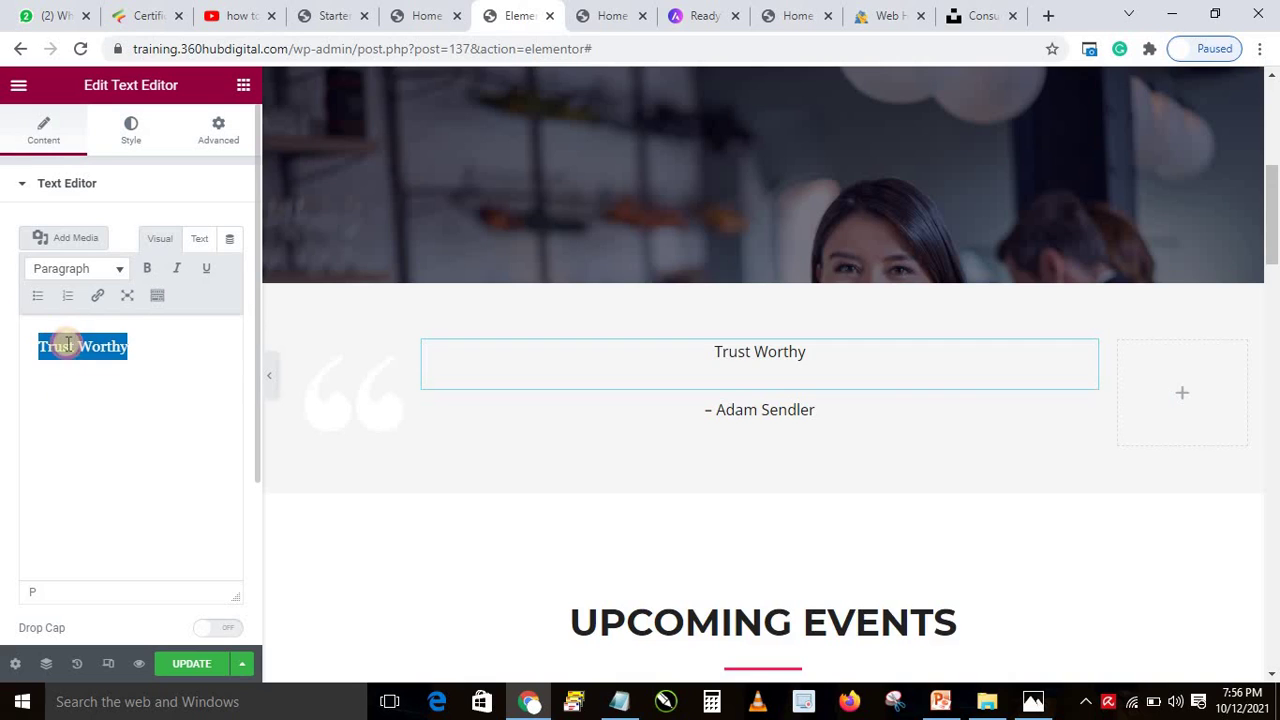
left_click(166, 346)
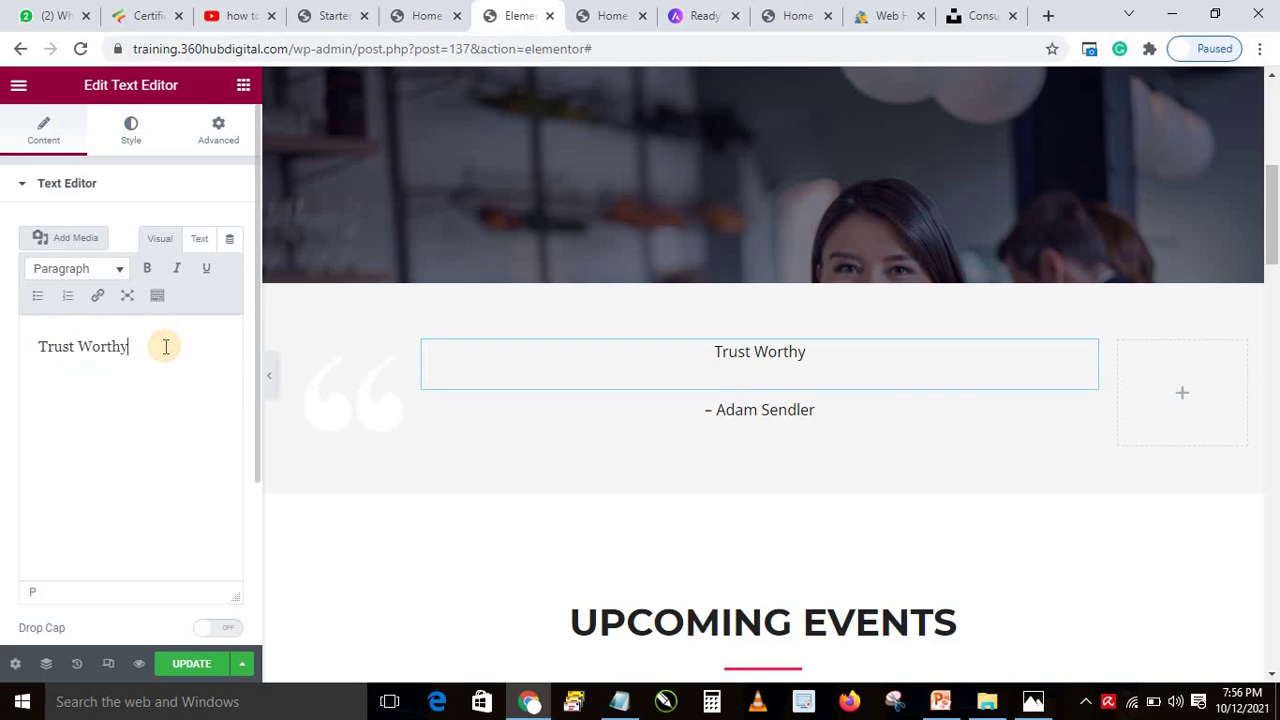
Lengthen the quote text below the hero by pasting "Trust Worthy" five more times after the existing words.
key("ctrl+v")
key("ctrl+v")
key("ctrl+v")
key("ctrl+v")
key("ctrl+v")
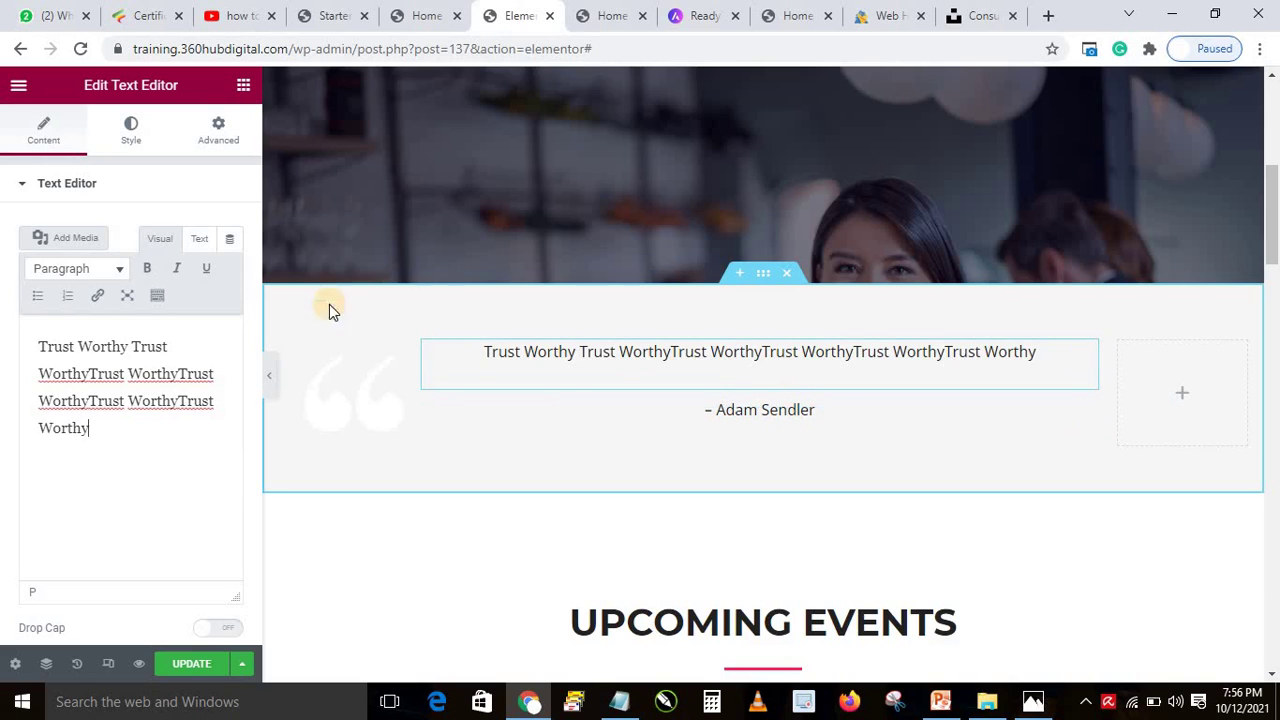
Set the quote section's background color to dark blue #1A3F92.
left_click(761, 276)
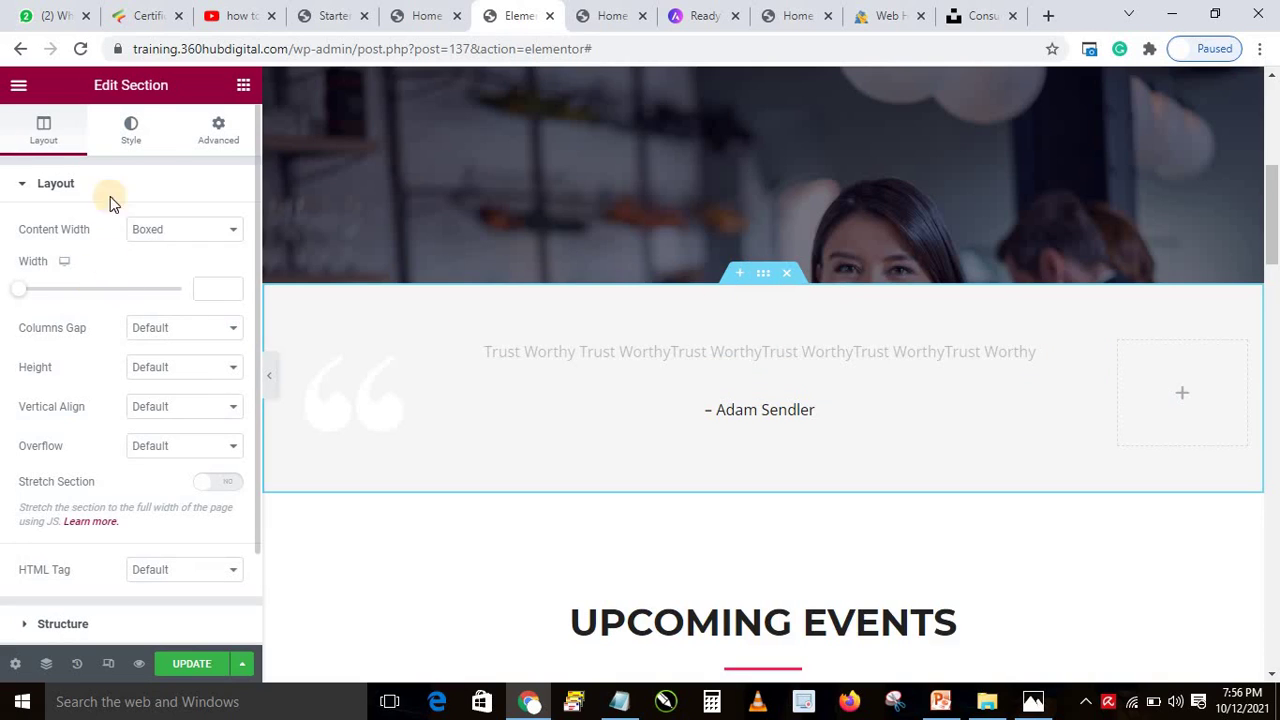
left_click(133, 133)
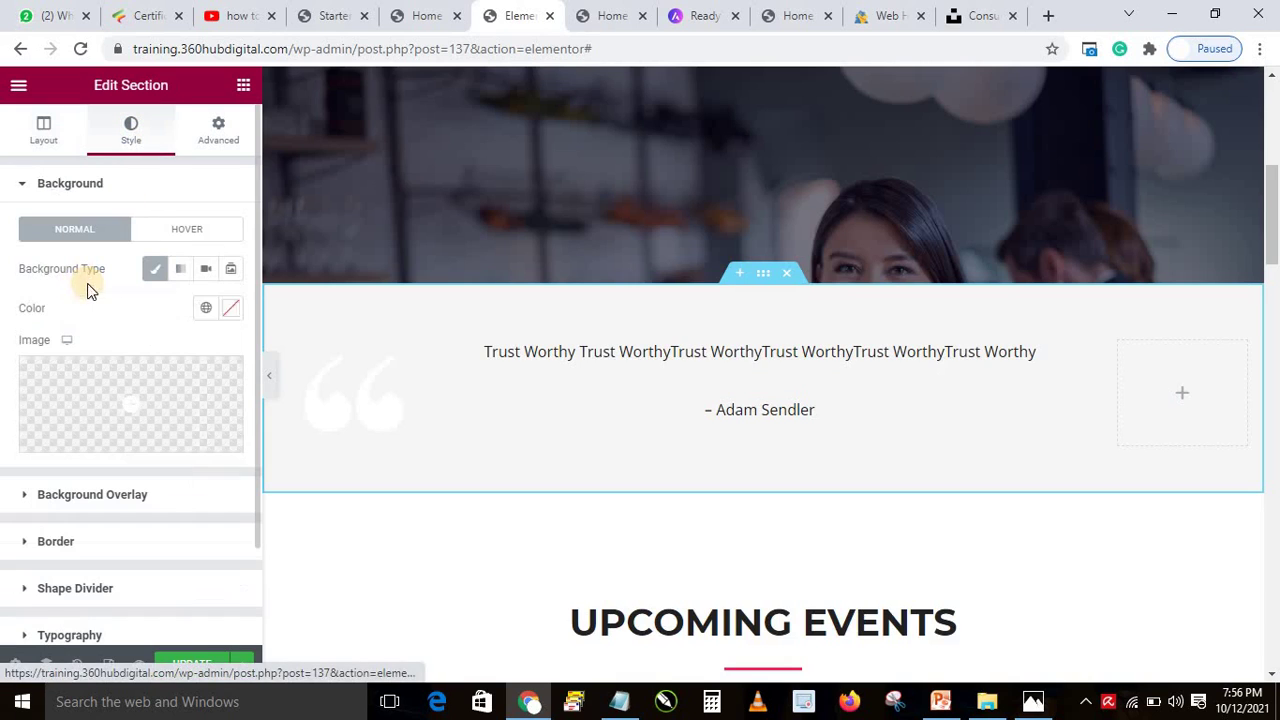
left_click(231, 312)
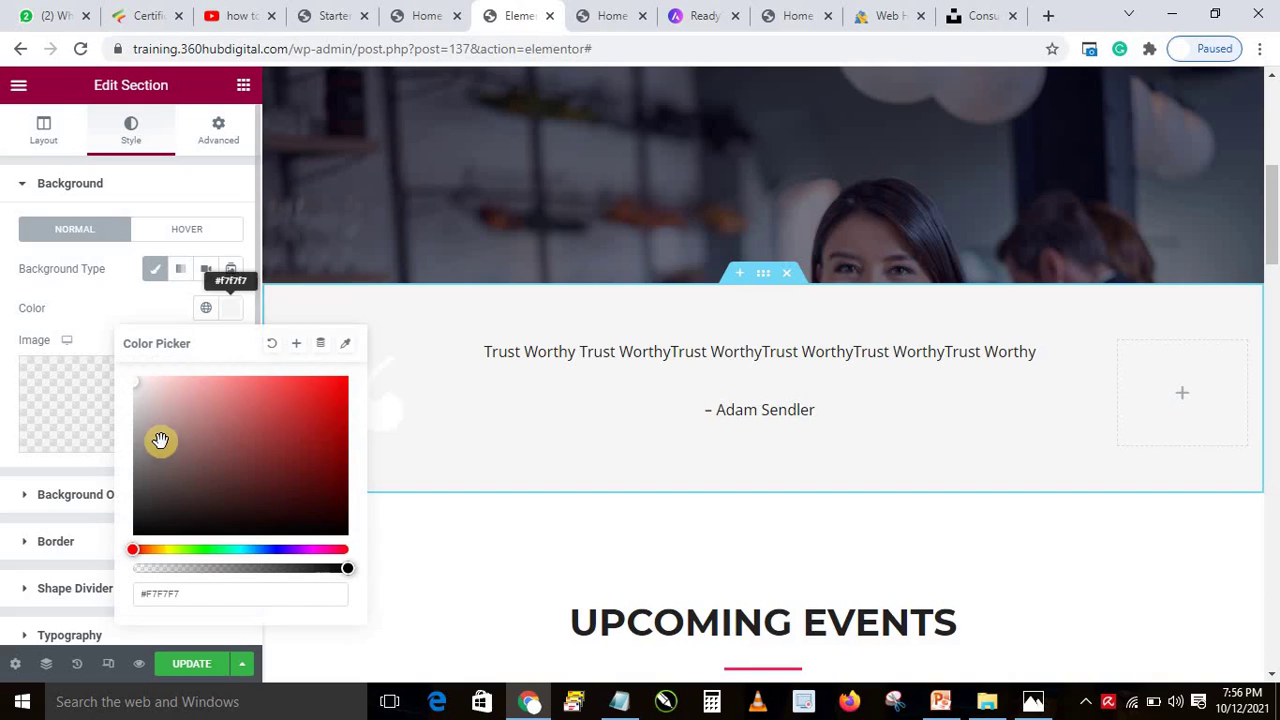
left_click(263, 551)
left_click(325, 411)
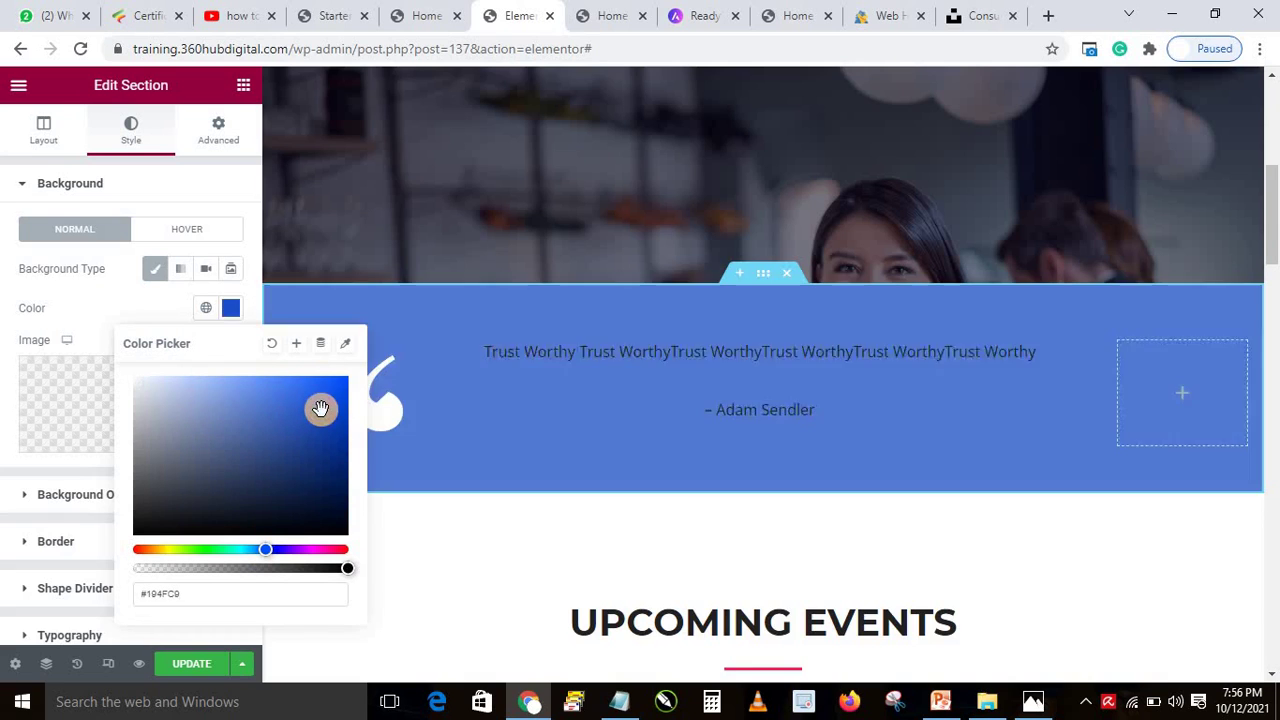
mouse_move(335, 413)
left_mouse_down()
mouse_move(315, 453)
mouse_move(309, 443)
left_mouse_up()
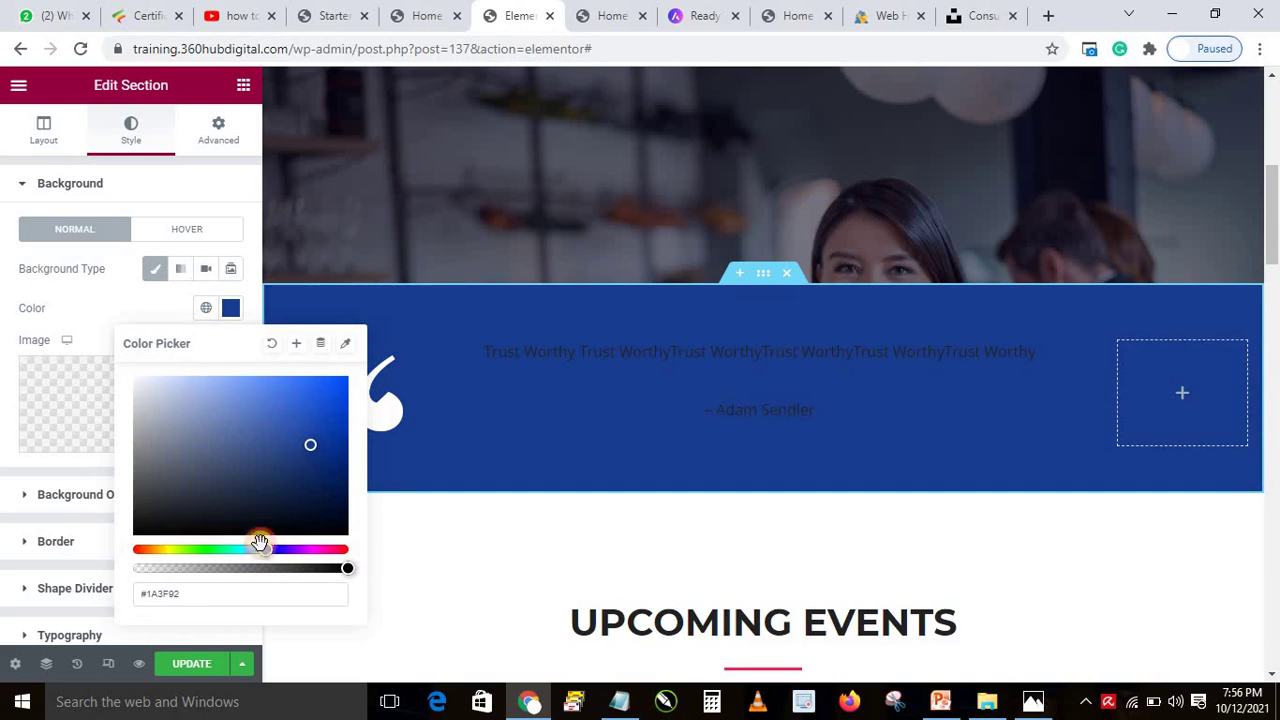
left_click(91, 310)
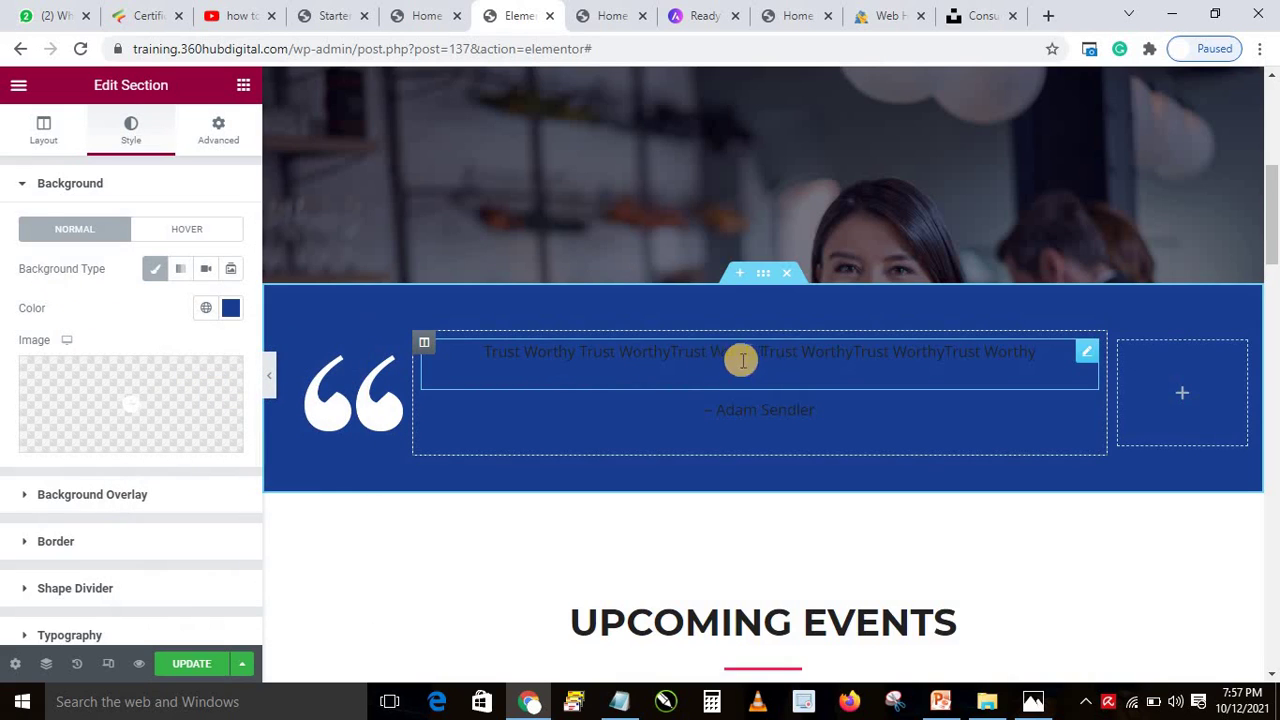
Set the "Trust Worthy" quote text to size 16 px and near-white color #FBFBFB.
left_click(1085, 358)
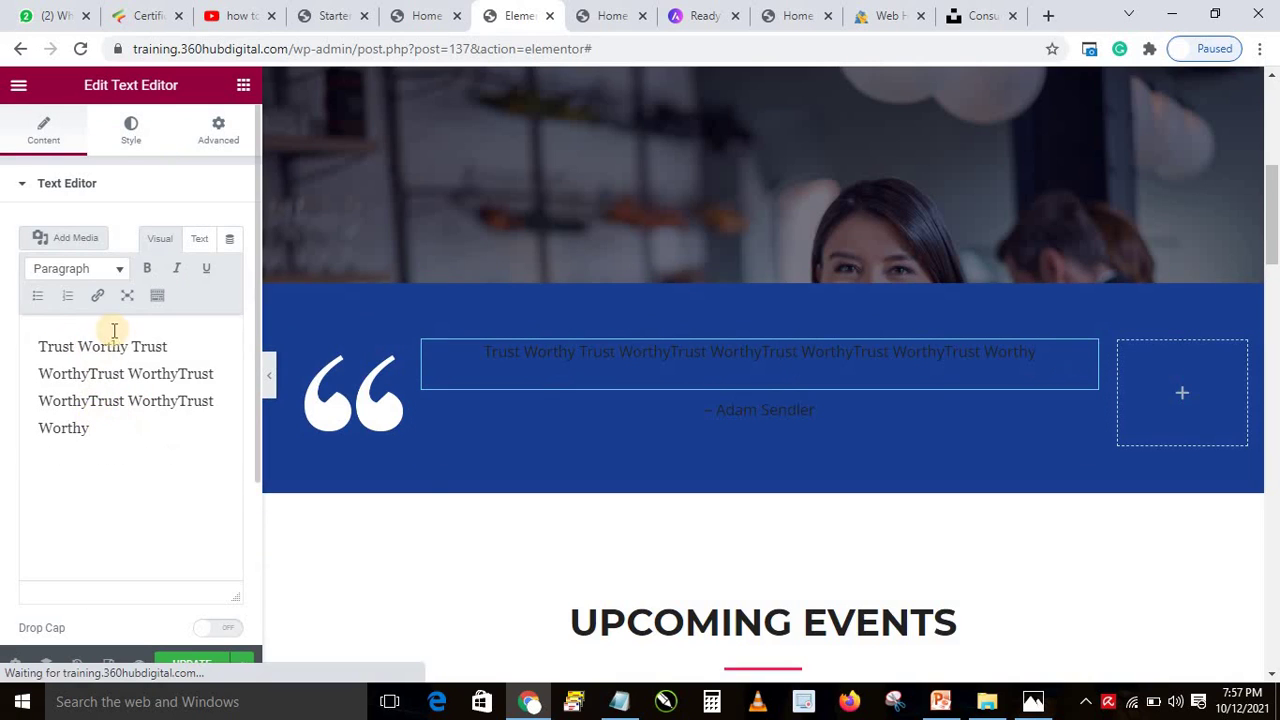
left_click(129, 146)
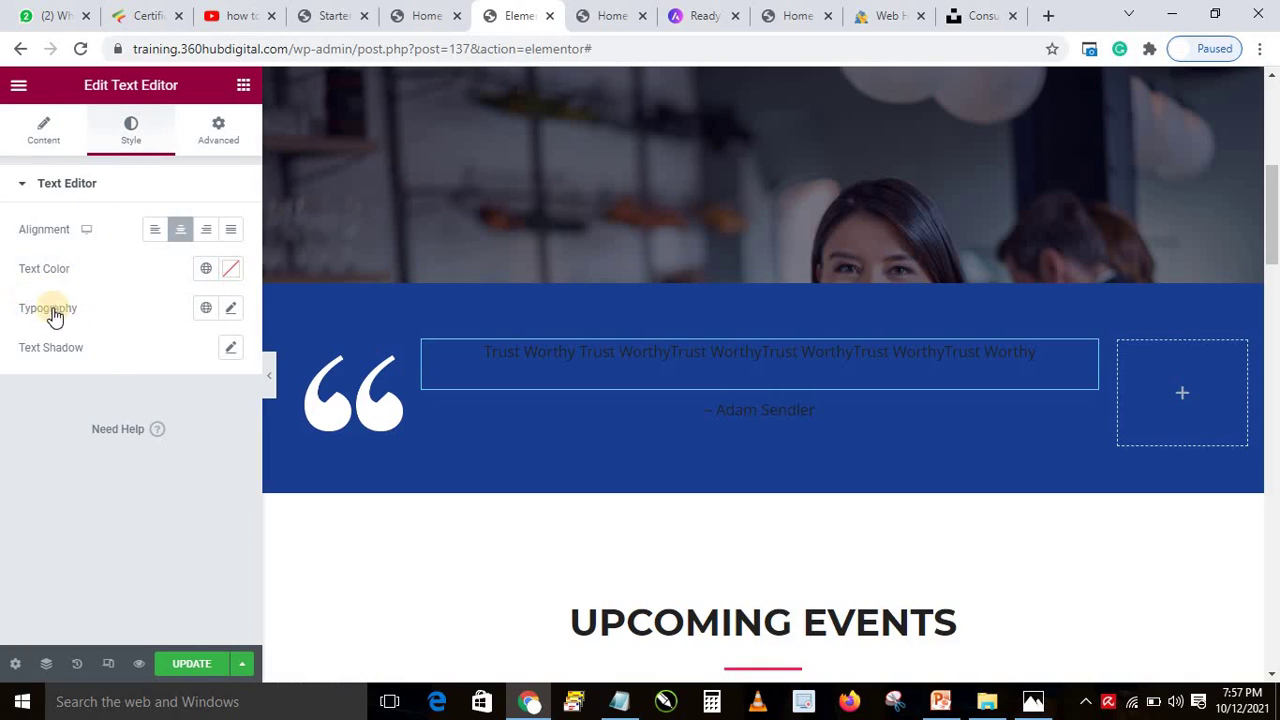
left_click(230, 309)
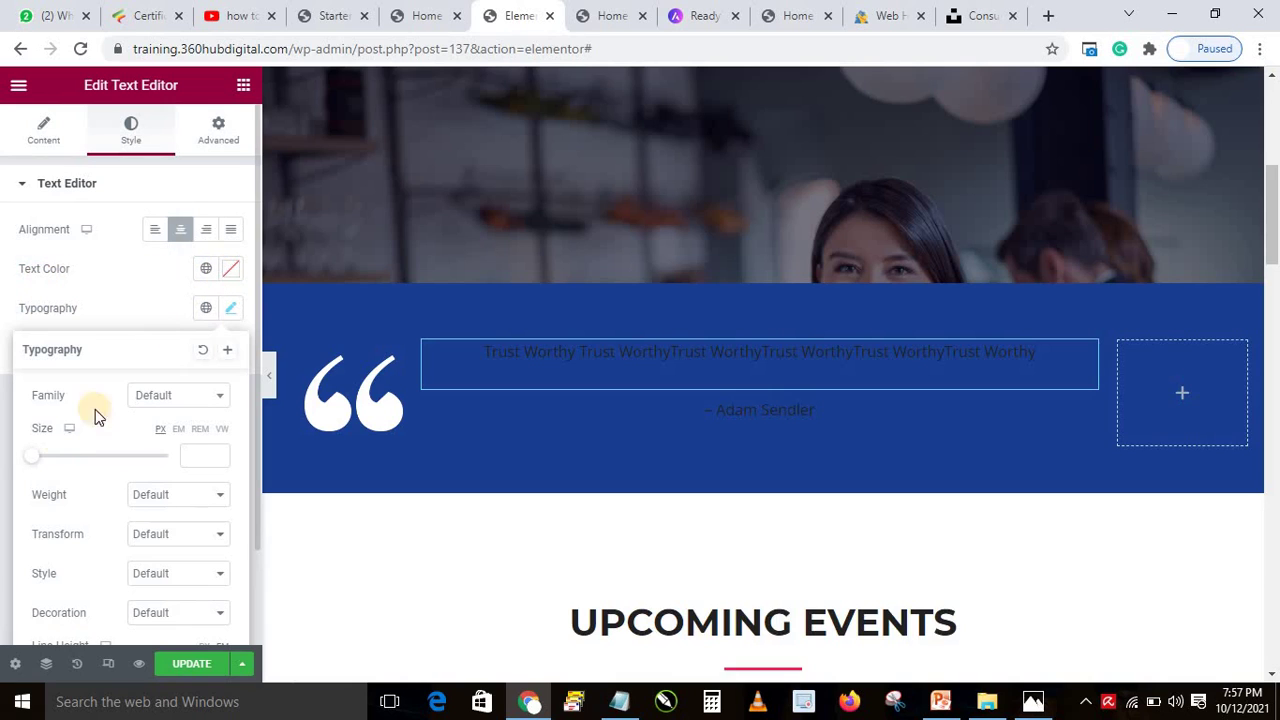
left_click_drag(31, 465, 37, 463)
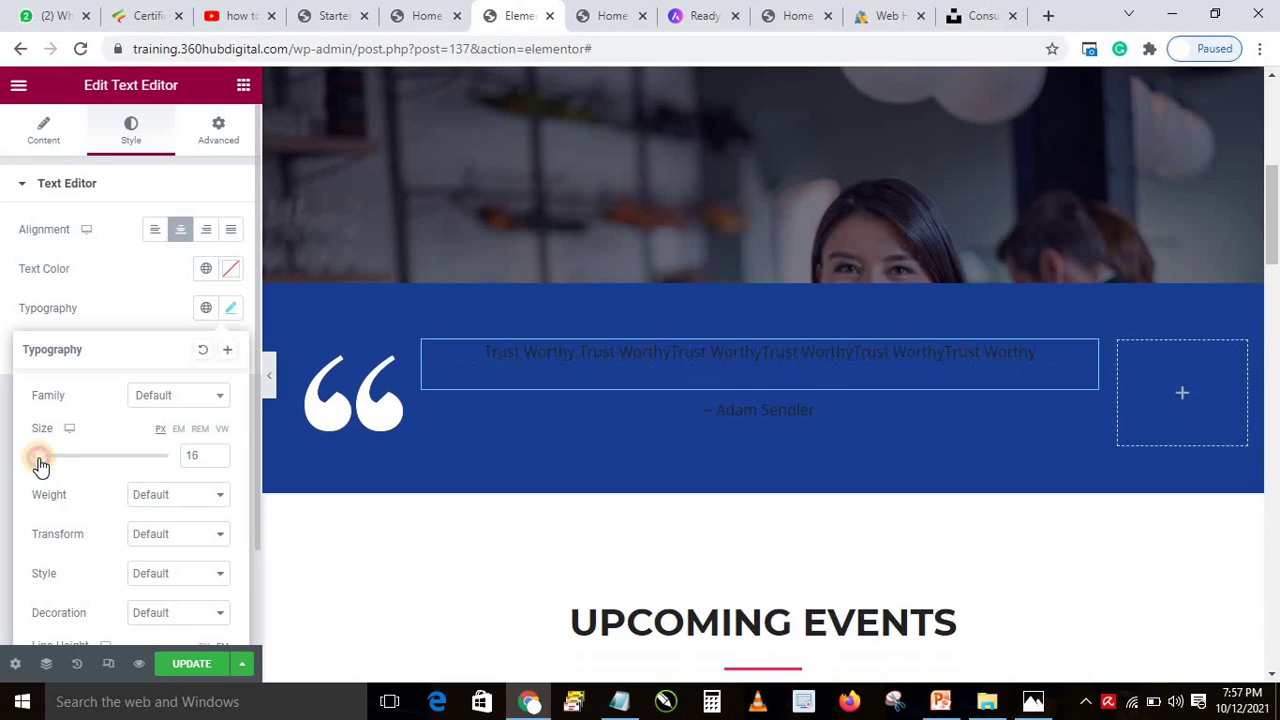
left_click(230, 276)
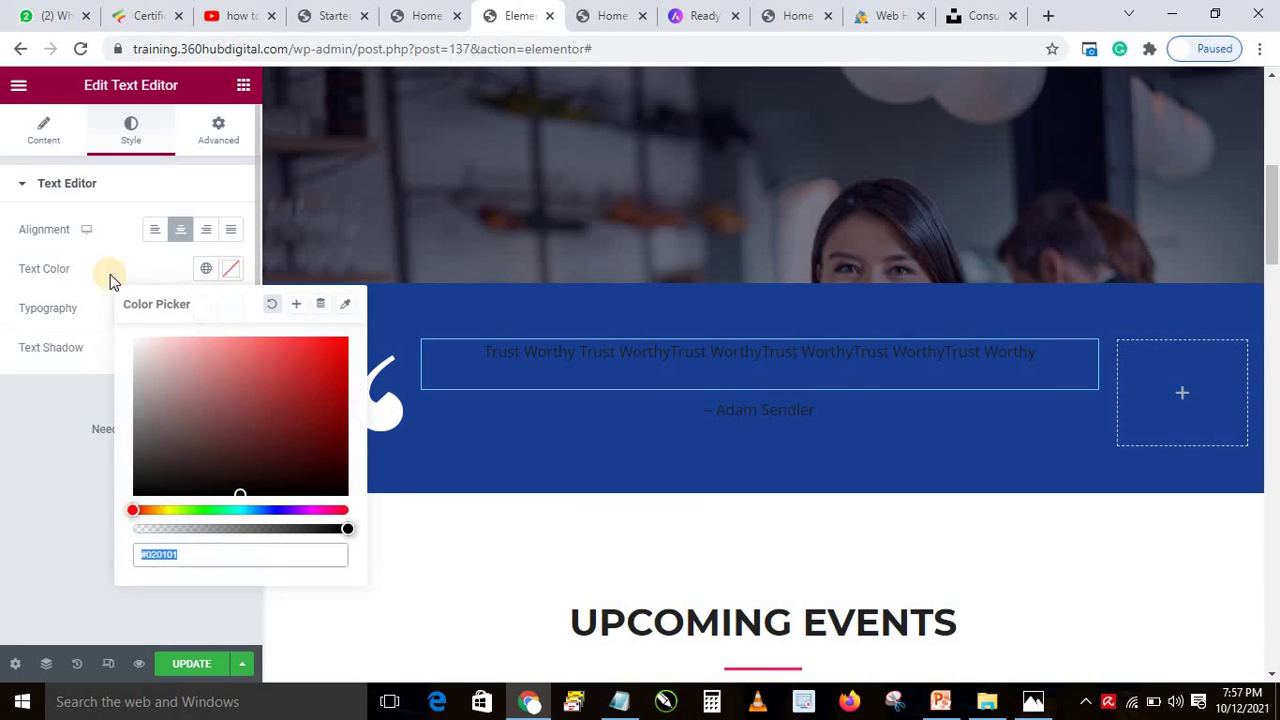
left_click(130, 343)
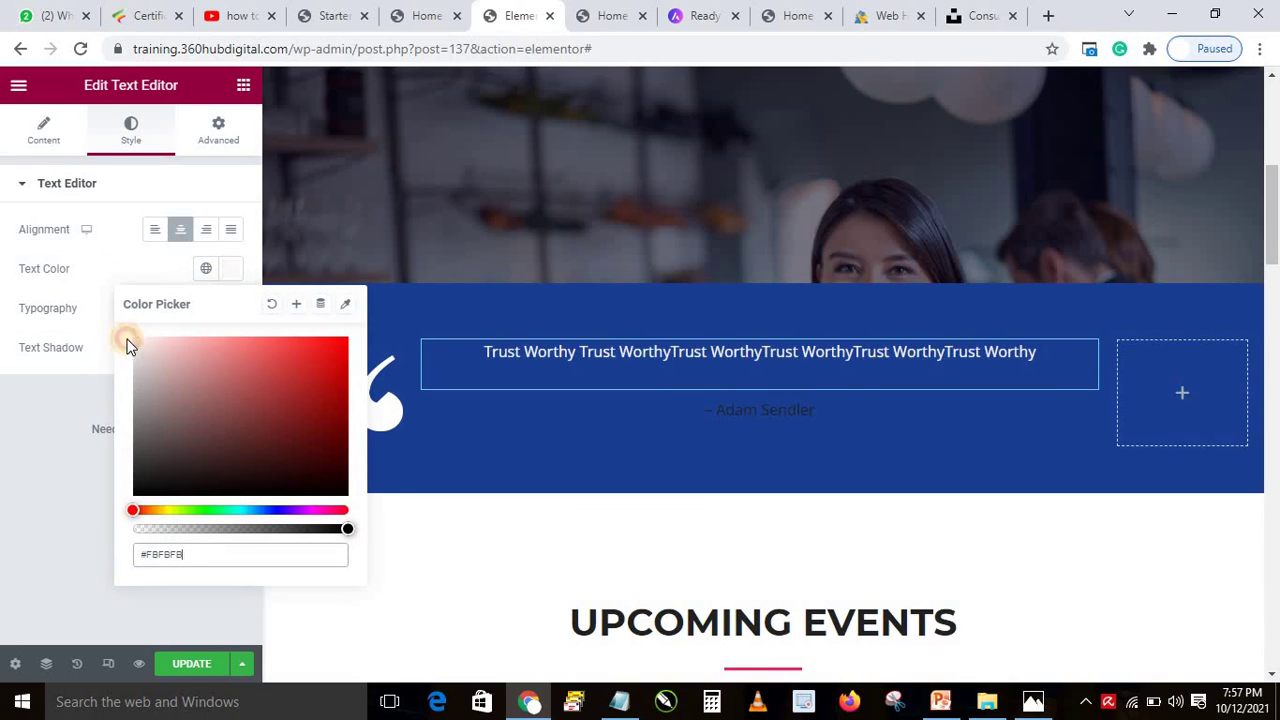
left_click(86, 334)
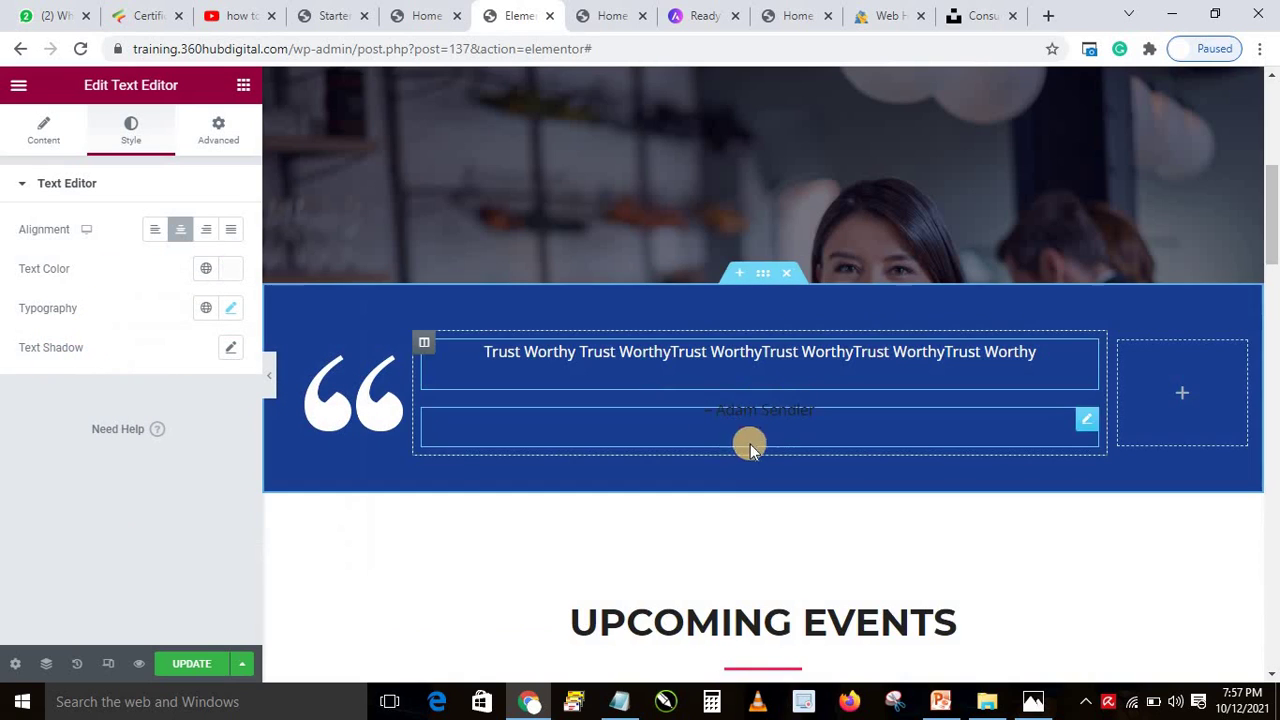
Set the text color of the author line below the quote to white.
left_click(1082, 424)
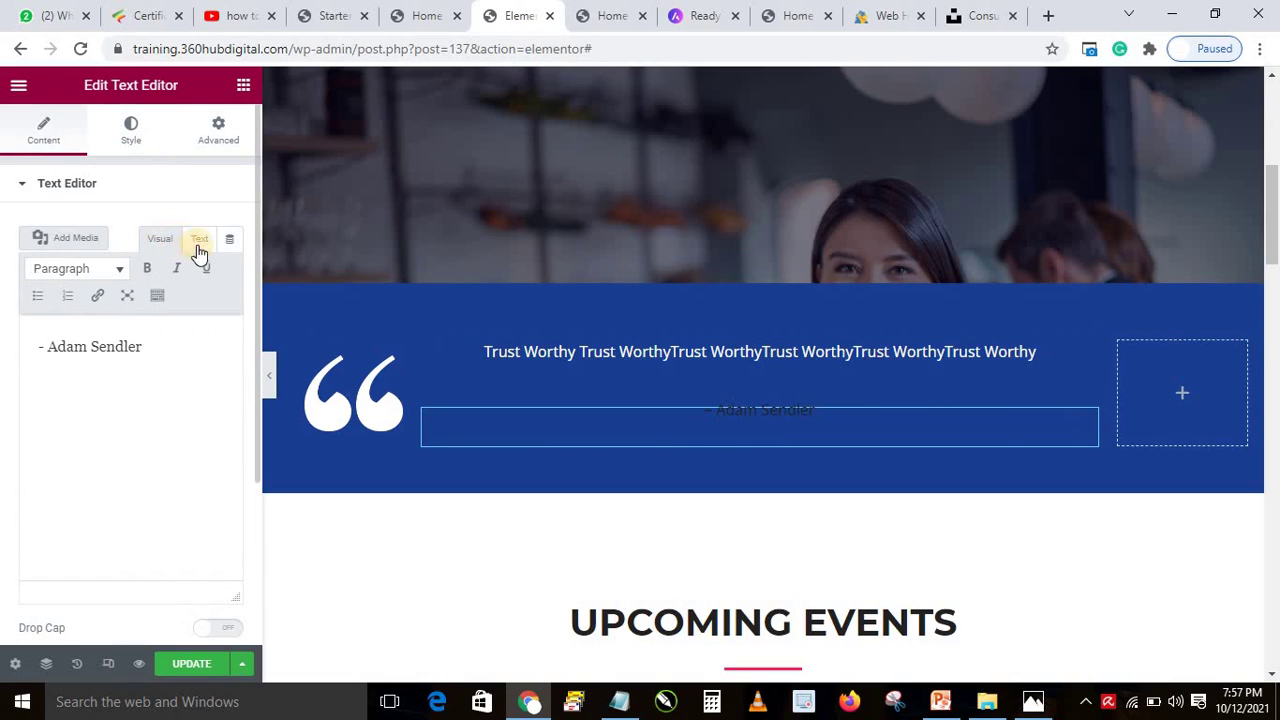
left_click(129, 146)
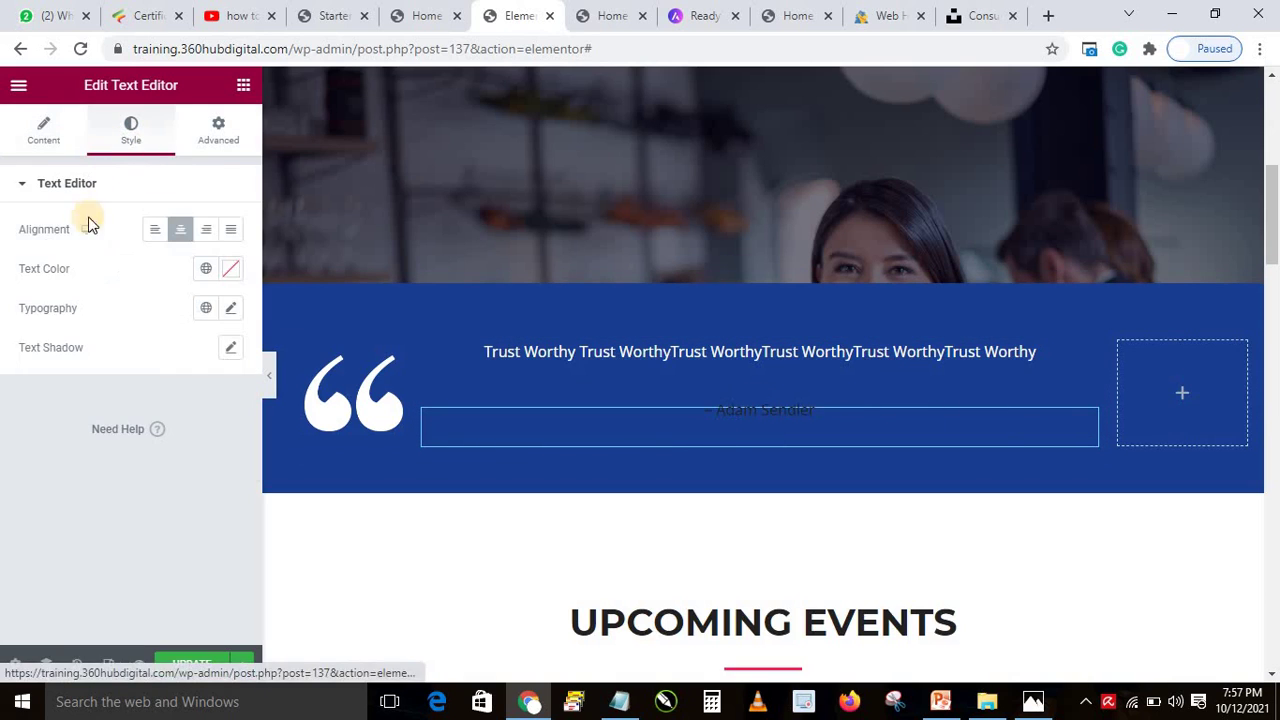
left_click(230, 268)
left_click_drag(134, 354, 116, 329)
left_click(80, 335)
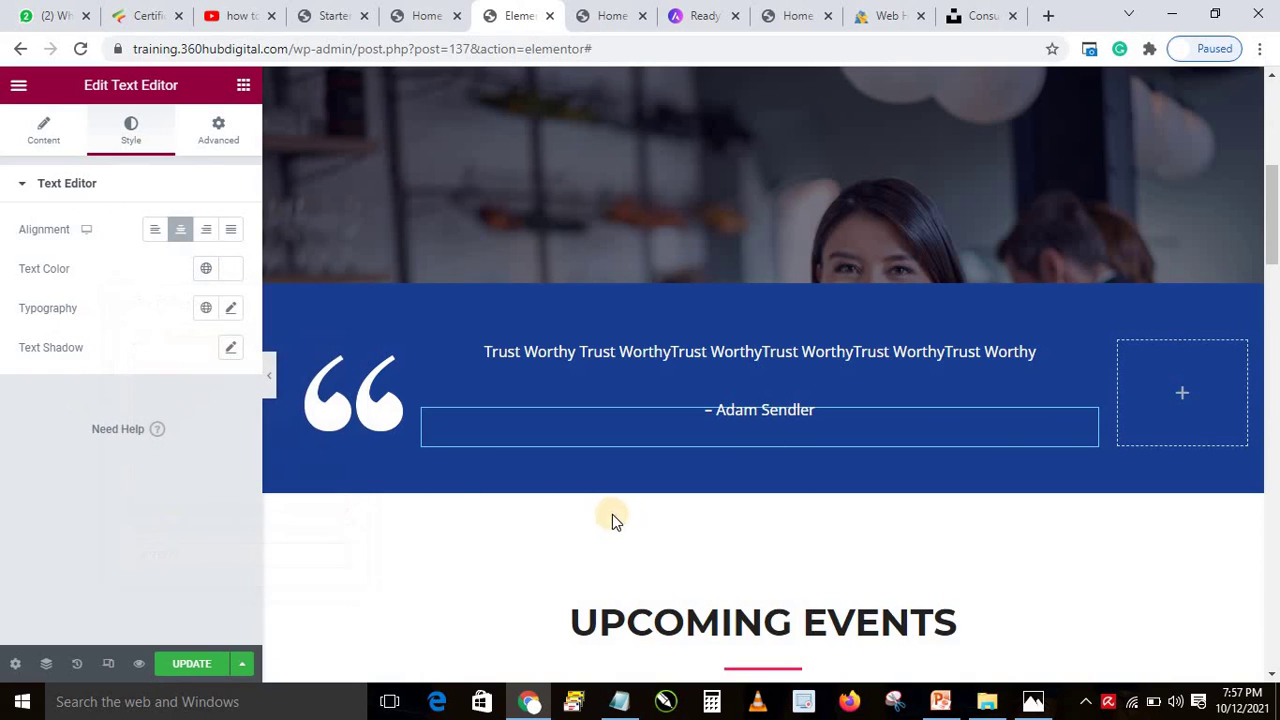
Update the page and check the restyled quote section on the live home page.
left_click(188, 664)
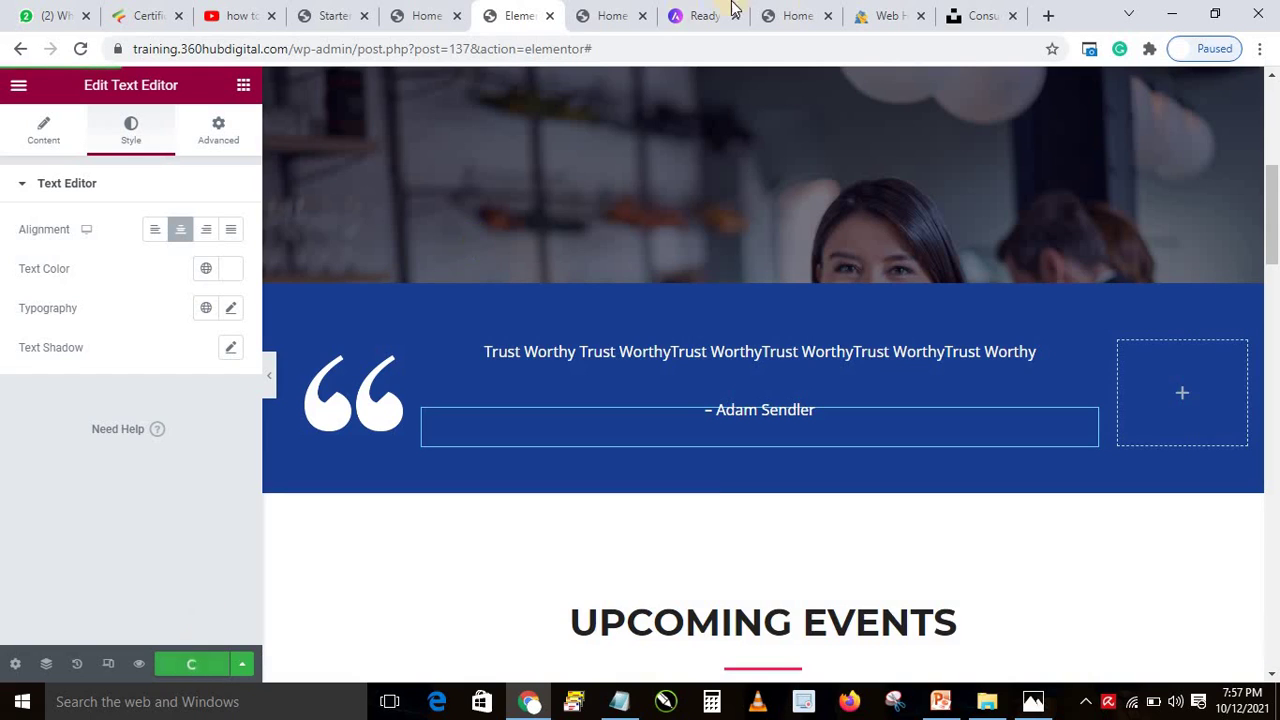
left_click(800, 14)
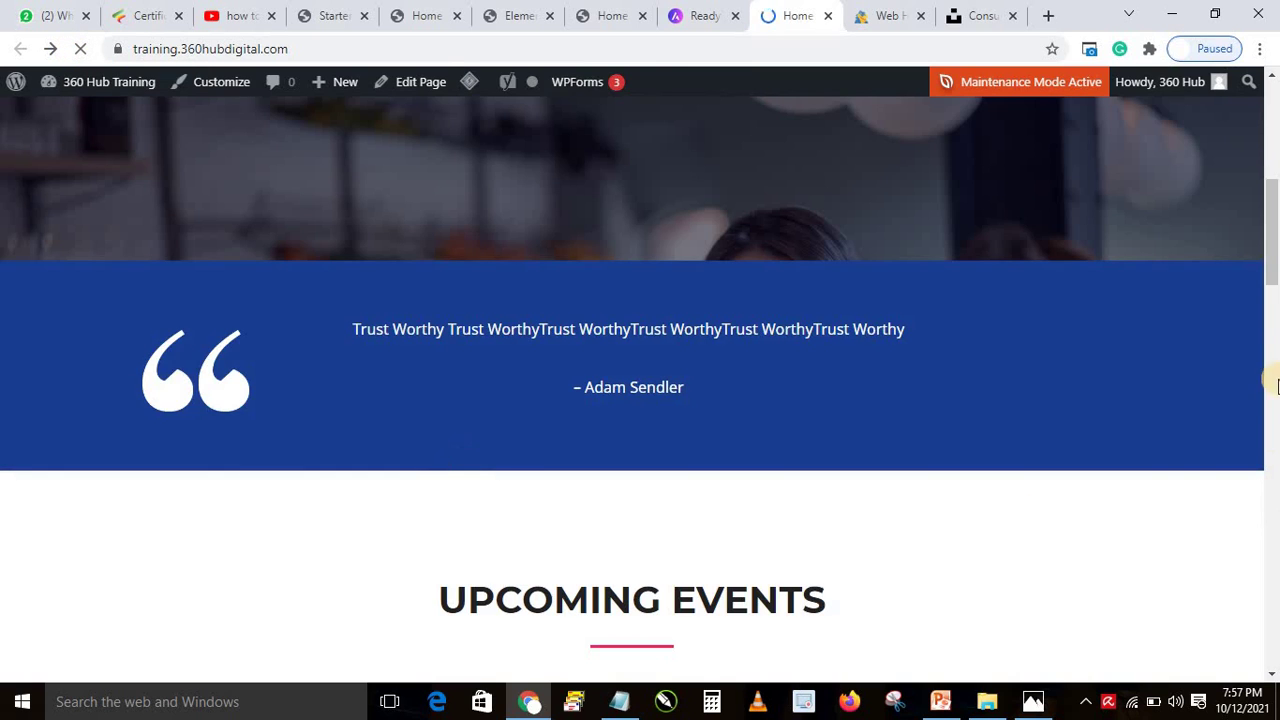
left_click_drag(1273, 217, 1272, 252)
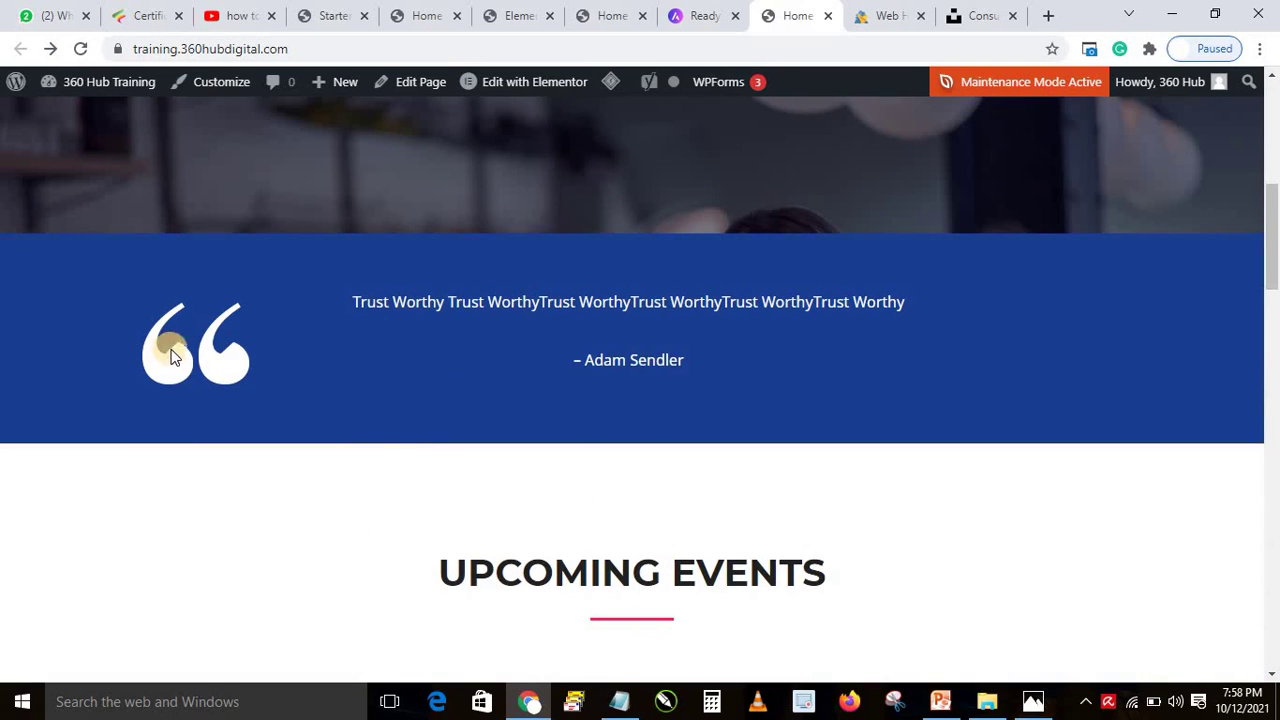
Return to the Elementor editor and view the available actions for the quotation-mark image without applying any.
left_click(606, 14)
left_click(517, 15)
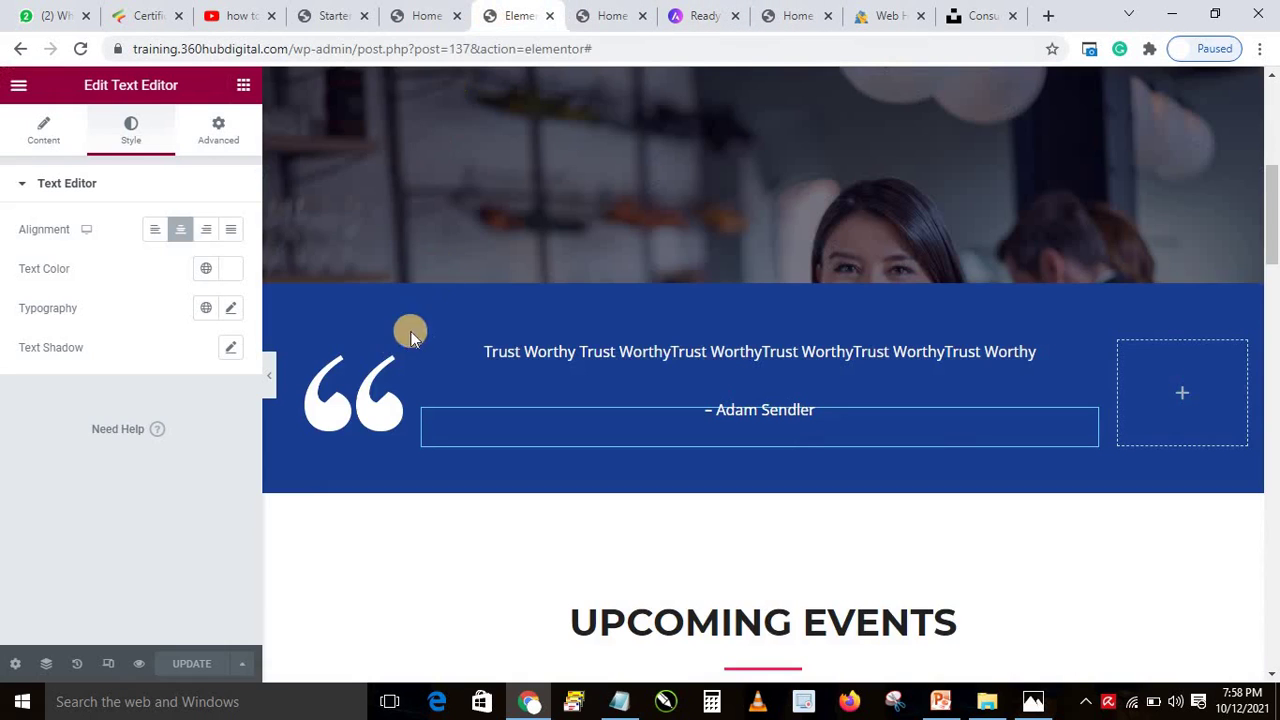
right_click(345, 380)
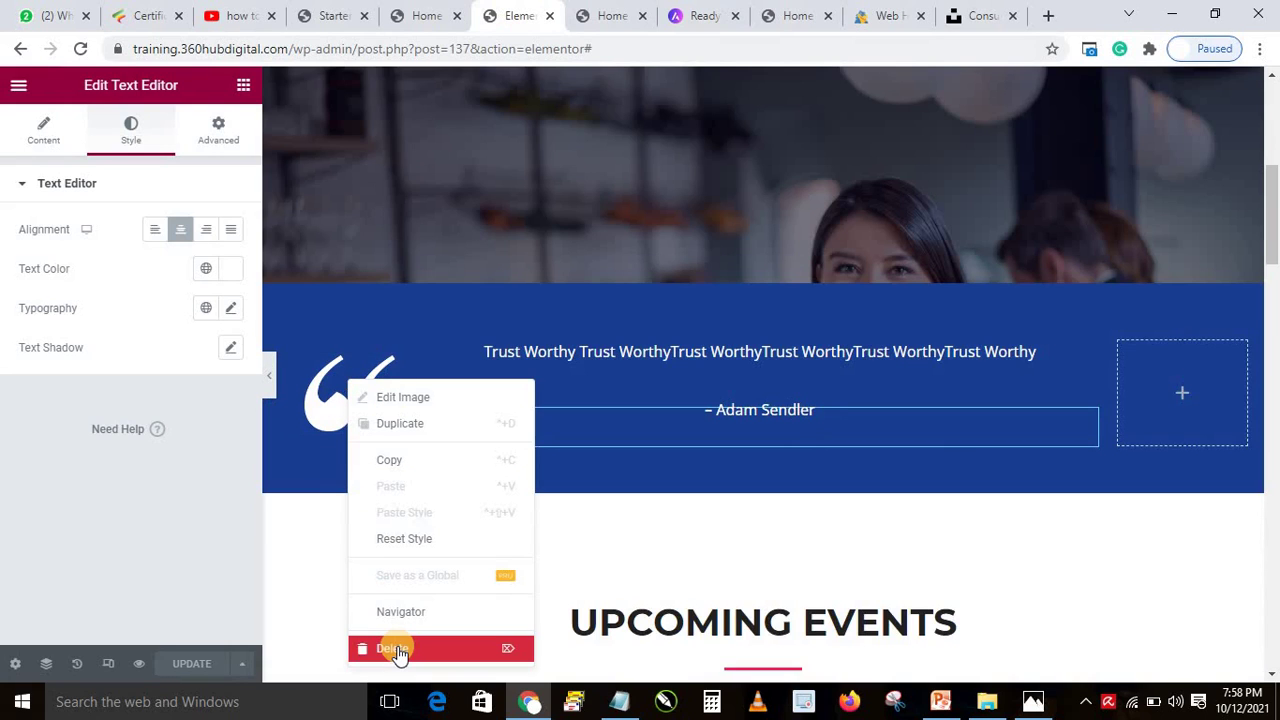
left_click(622, 383)
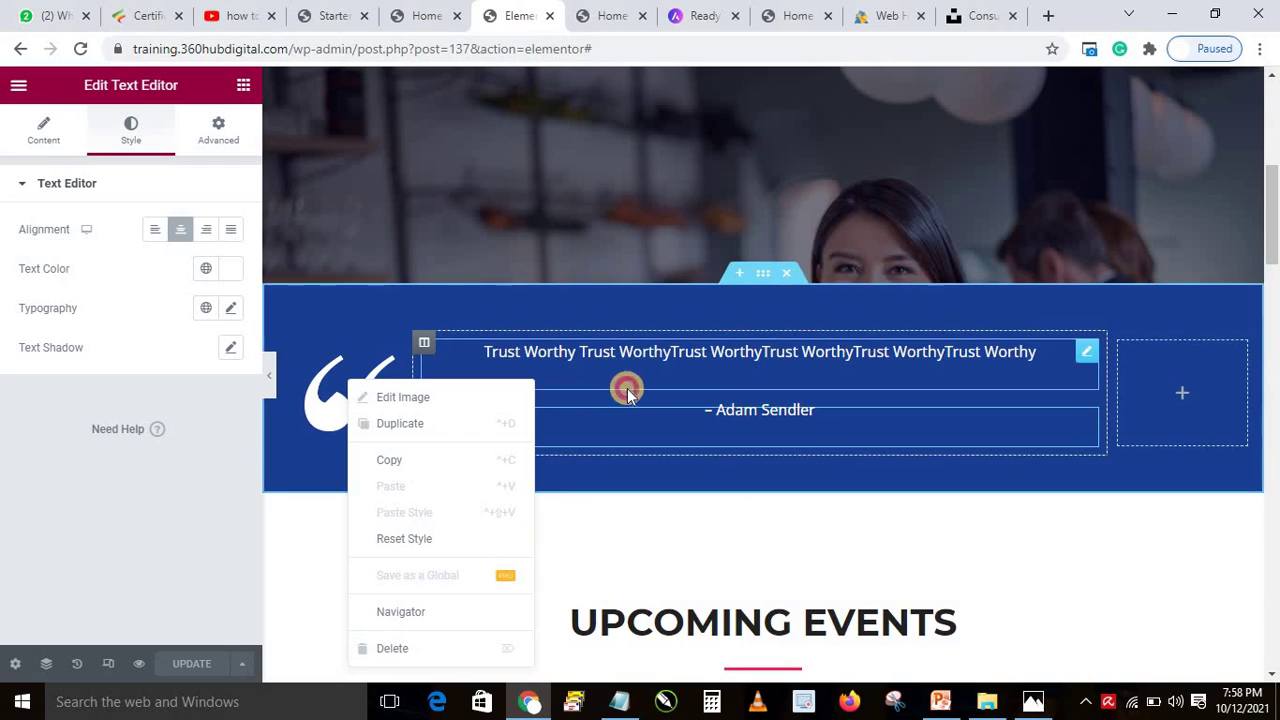
Change the "Upcoming Events" heading to "Our Services".
scroll(745, 255, "down", 4)
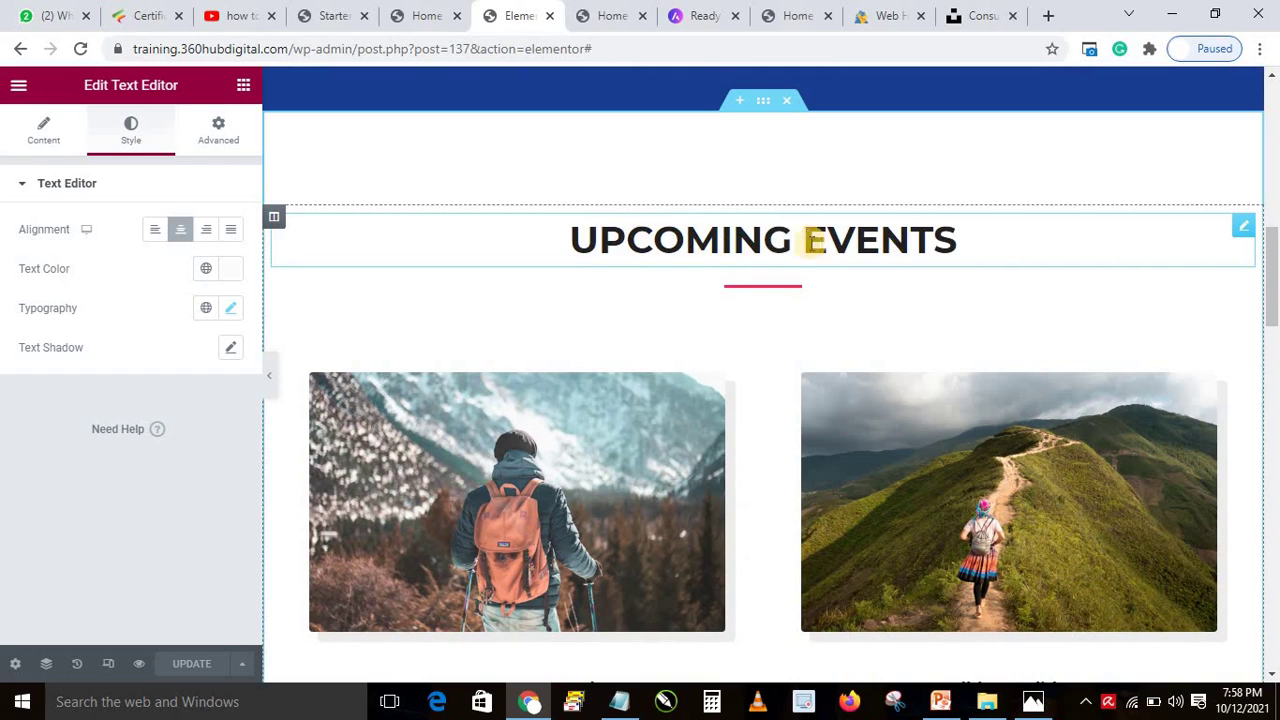
mouse_move(1273, 235)
left_mouse_down()
mouse_move(1273, 277)
mouse_move(1273, 249)
left_mouse_up()
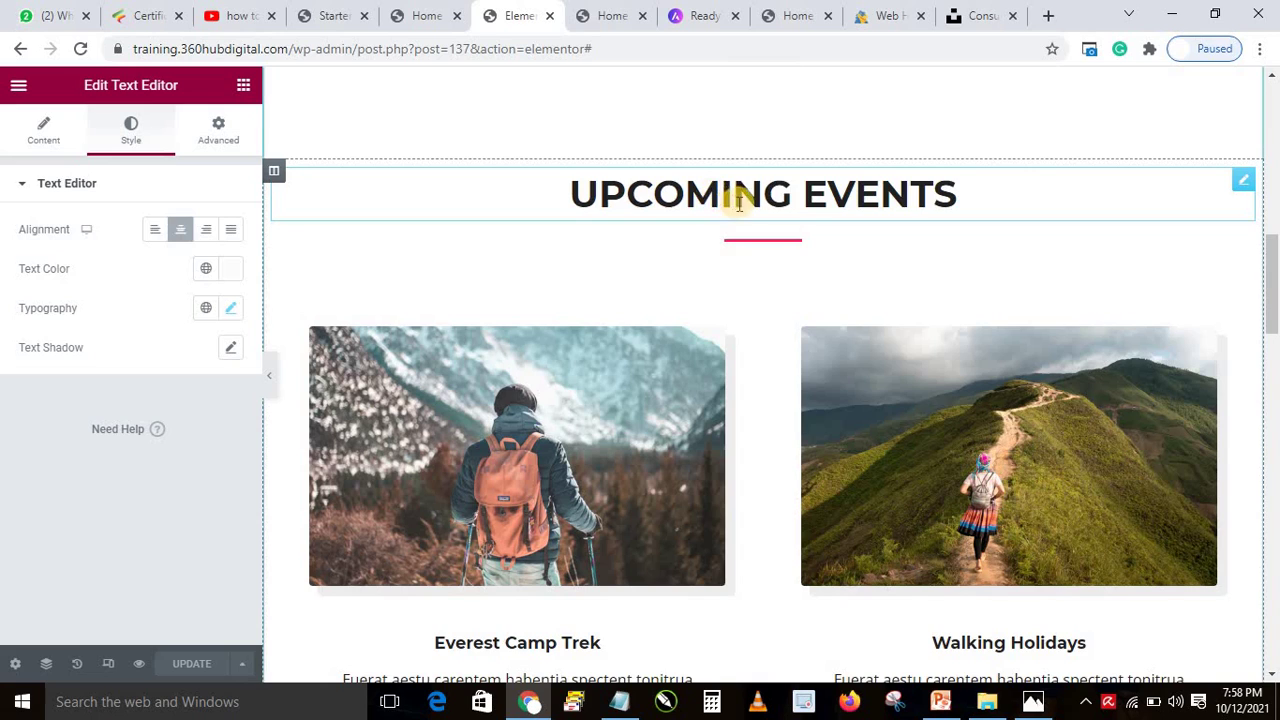
left_click(731, 195)
triple_click(70, 250)
type("Se")
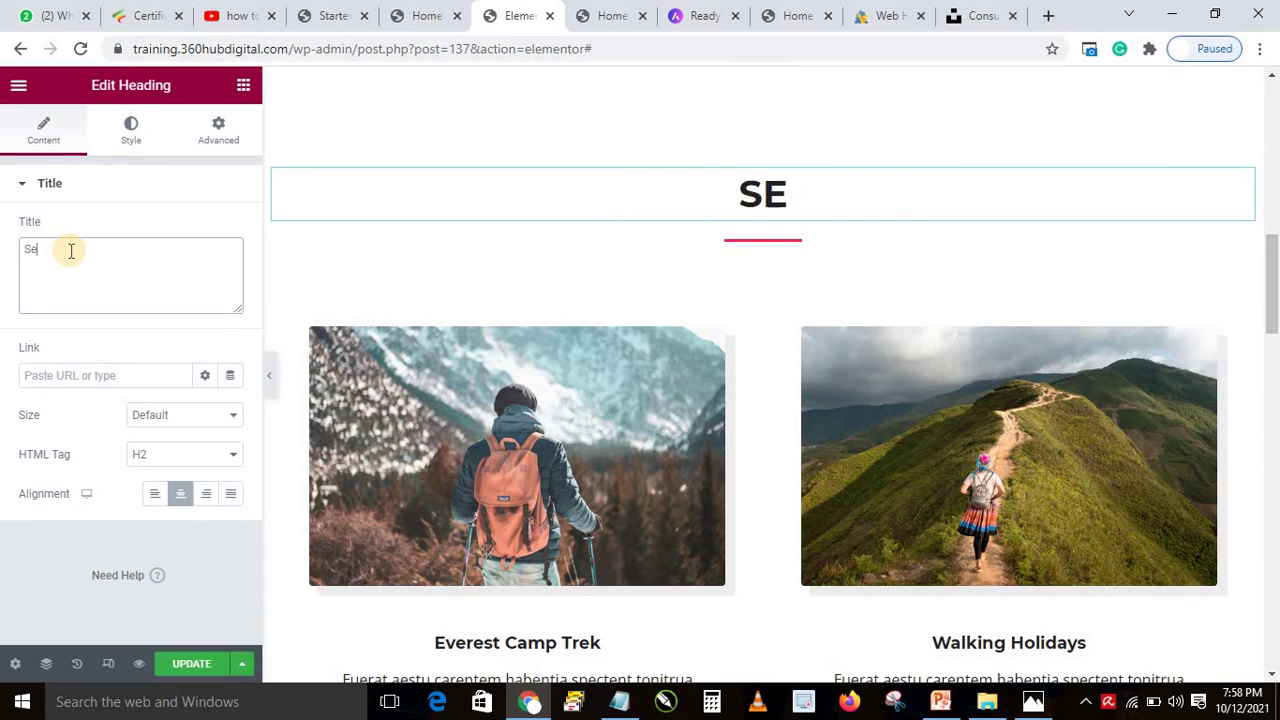
type("rvices")
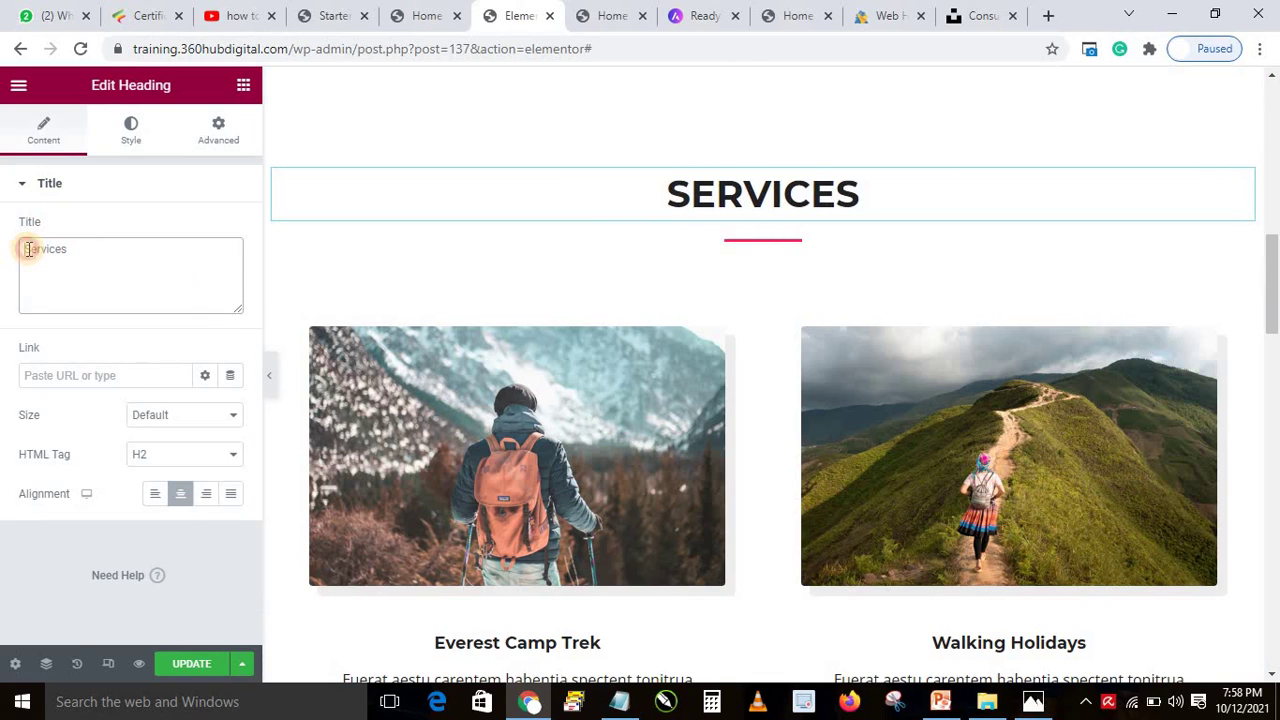
left_click(26, 249)
type("Our")
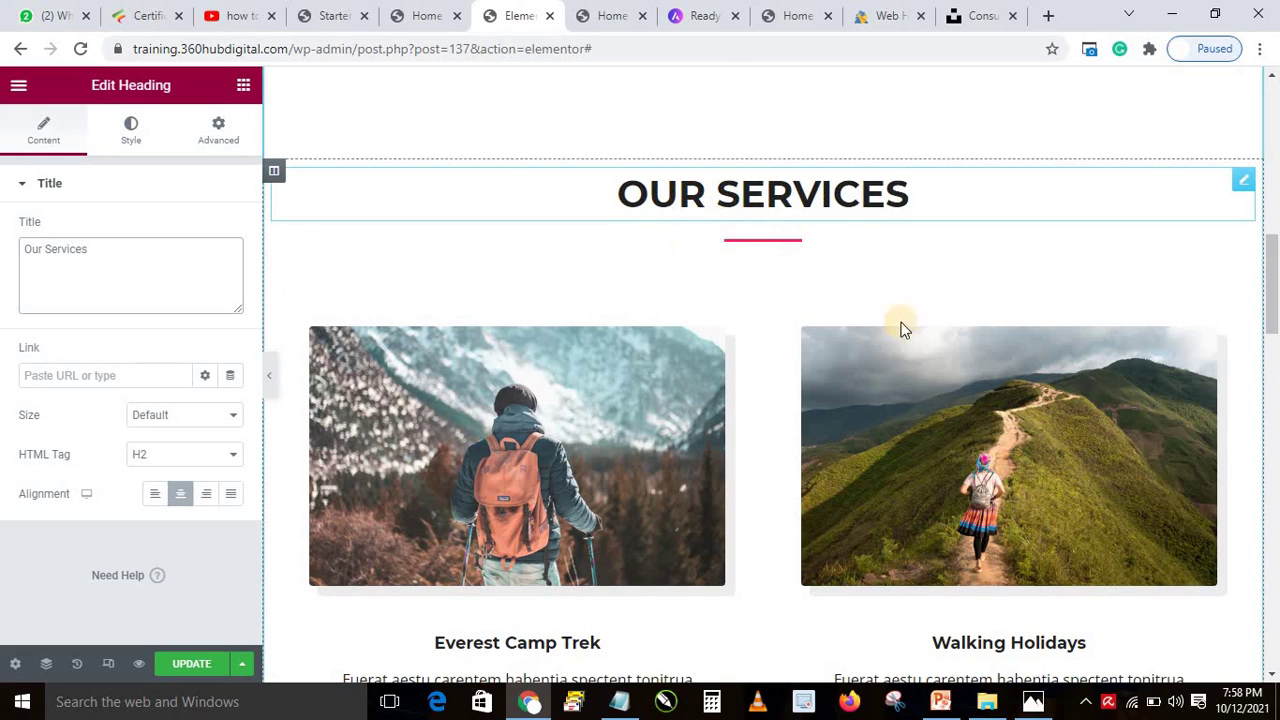
Replace the Everest Camp Trek image with an upload of platform-for-seminars-and-conferences-and-meetings-1080x675 from the Downloads folder.
scroll(1274, 300, "down", 2)
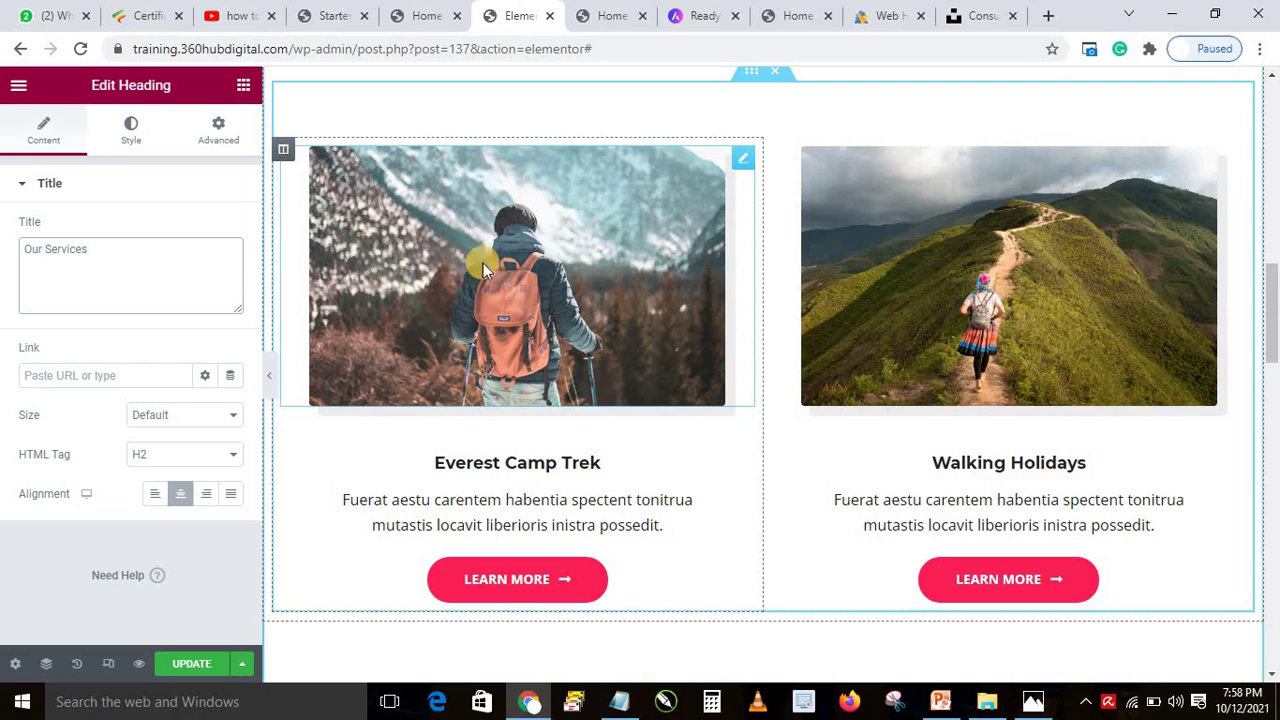
left_click(745, 168)
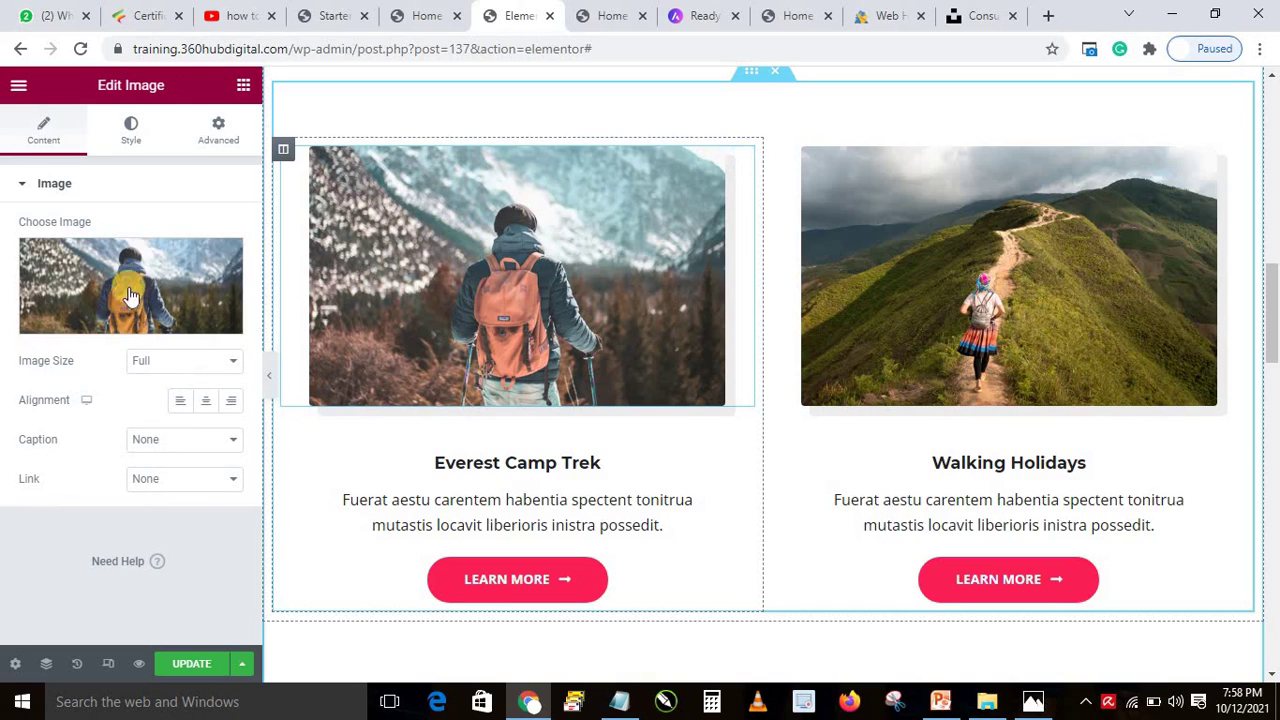
mouse_move(115, 262)
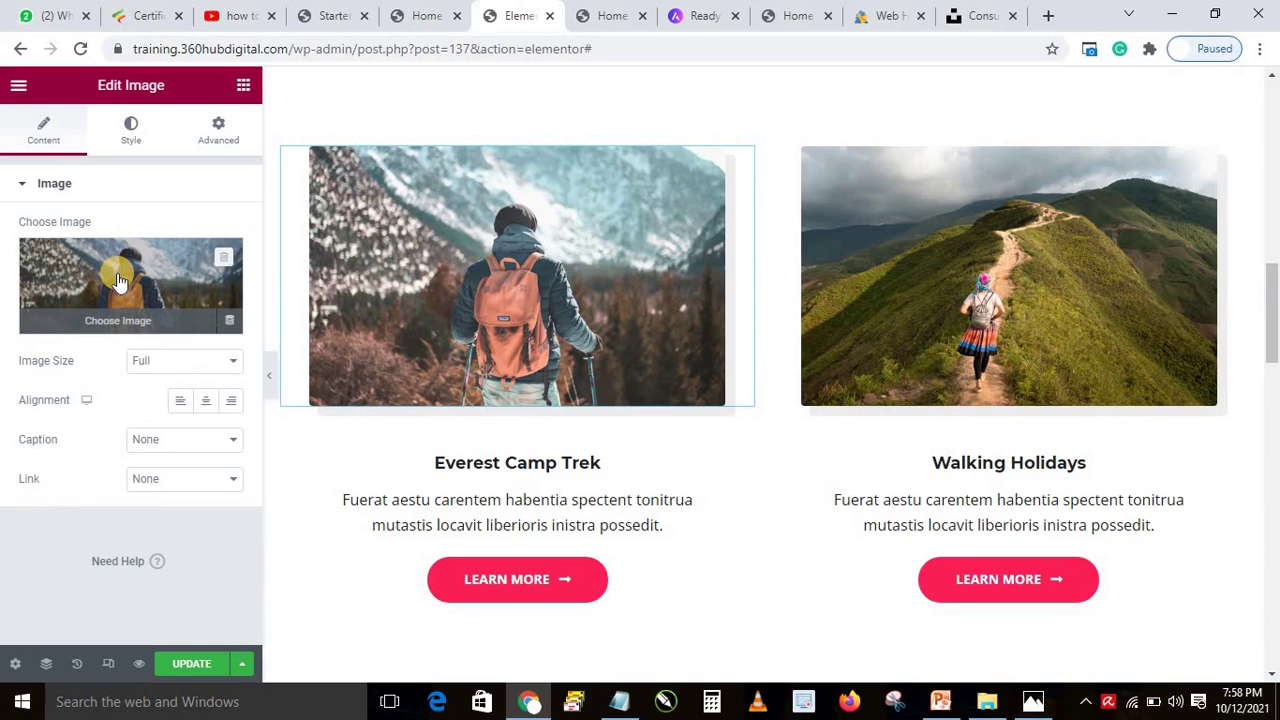
left_click(115, 285)
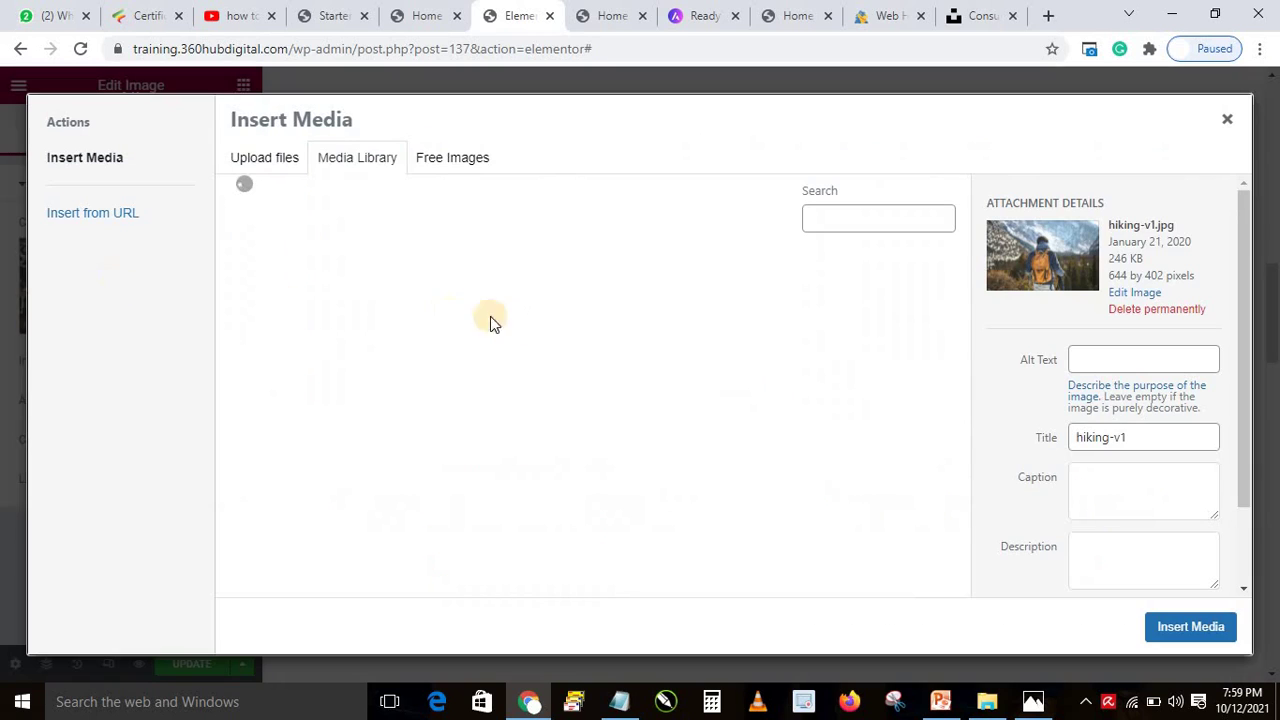
left_click(263, 163)
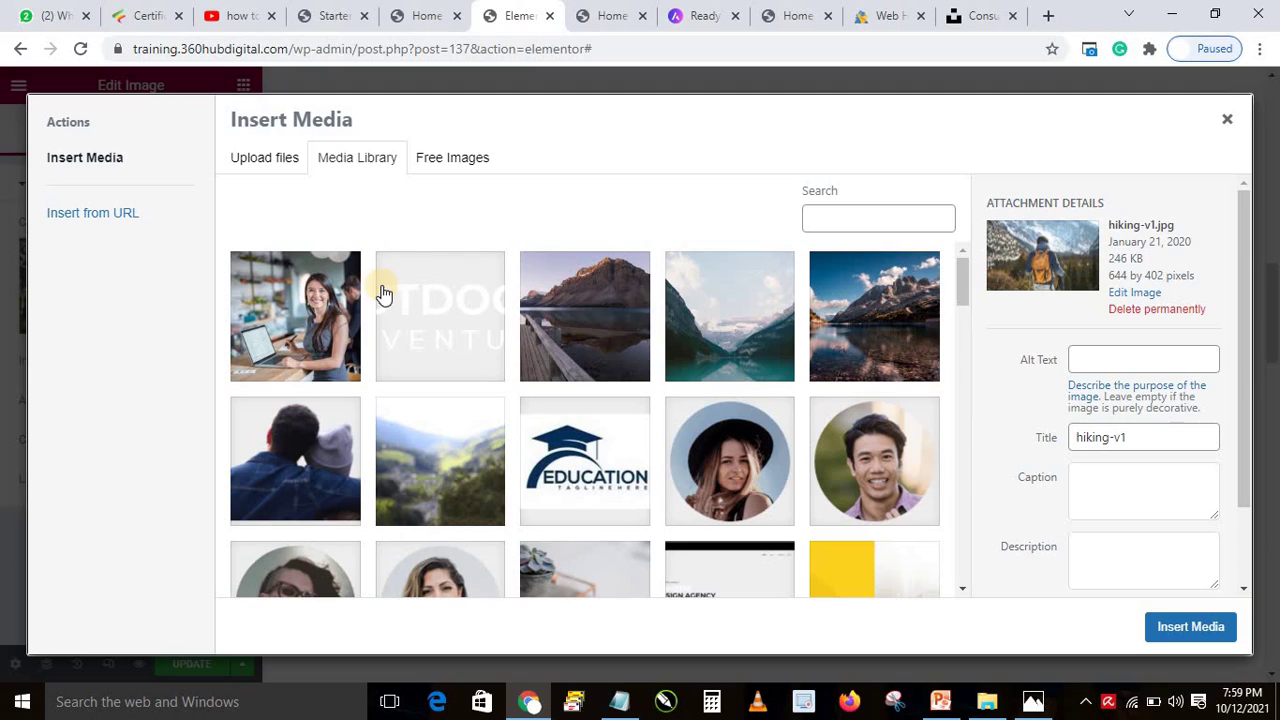
left_click(253, 162)
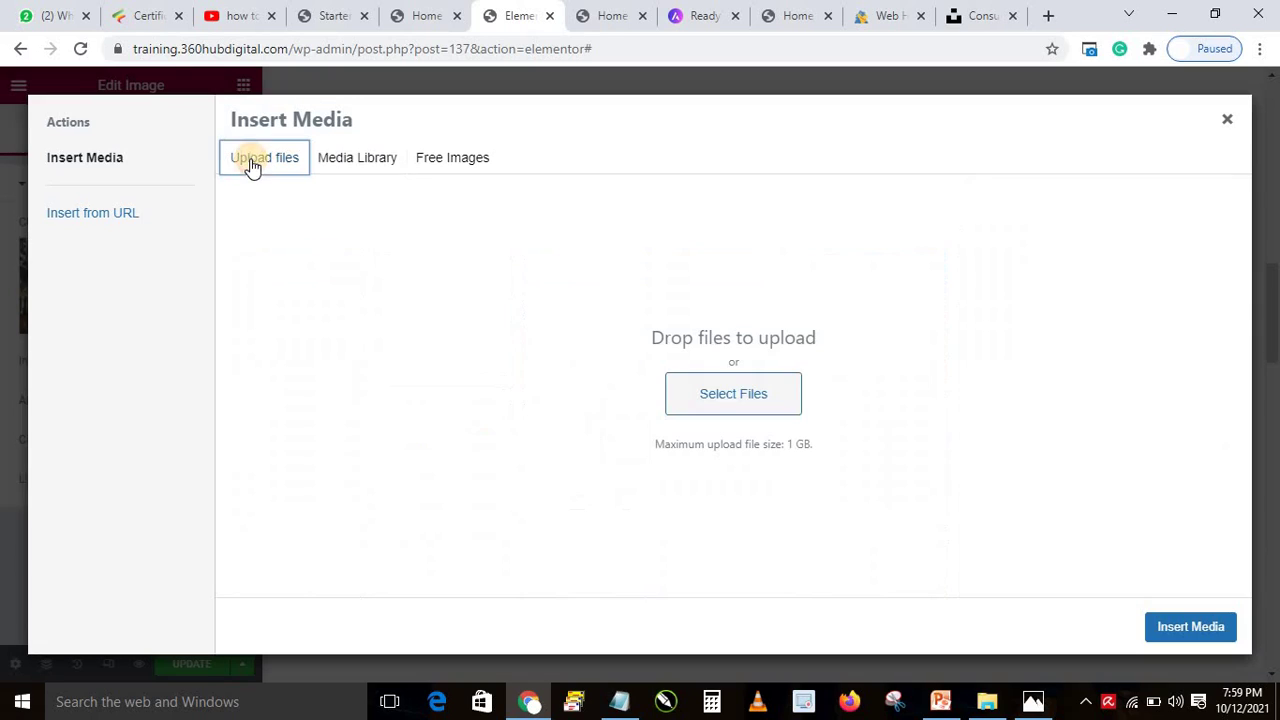
left_click(763, 395)
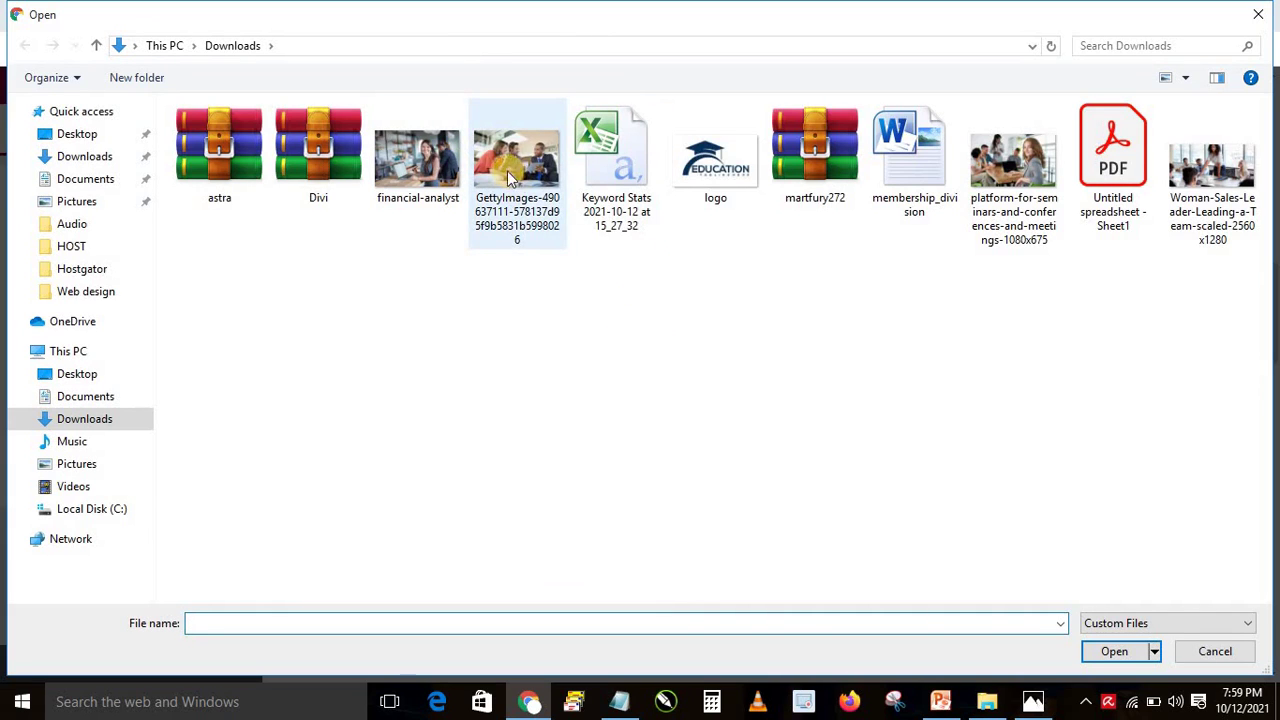
left_click(1003, 165)
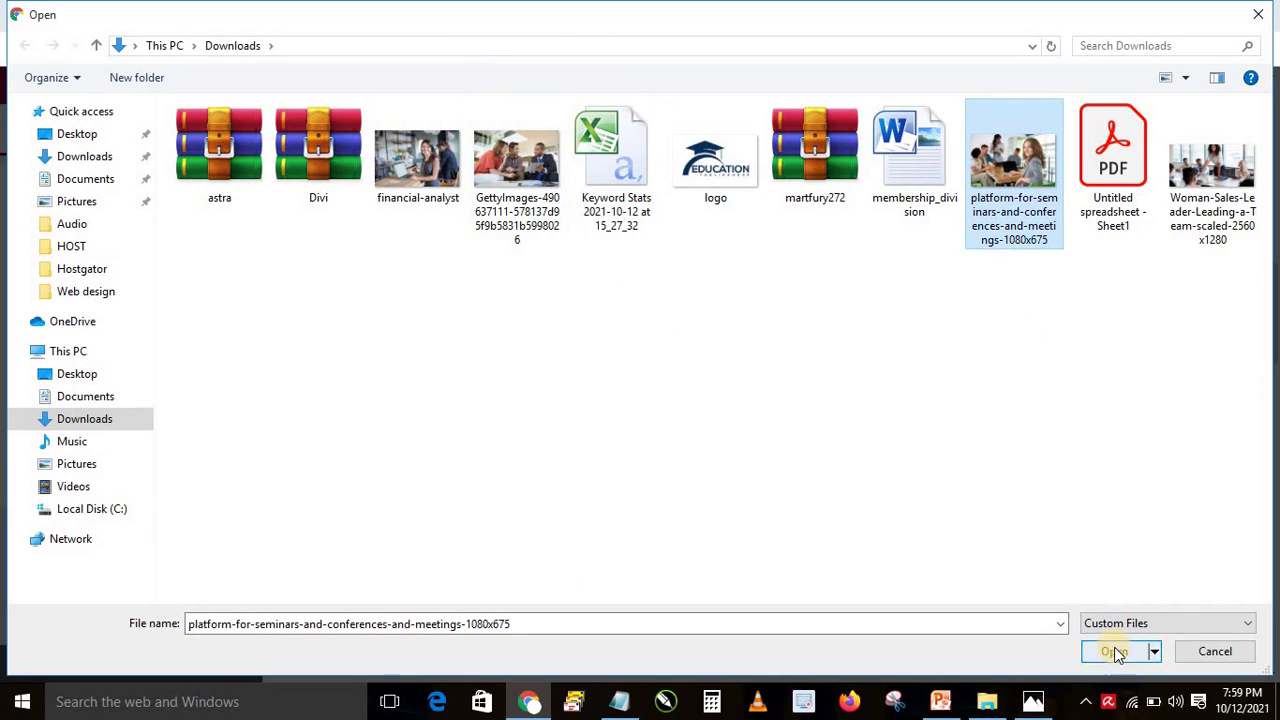
left_click(1115, 651)
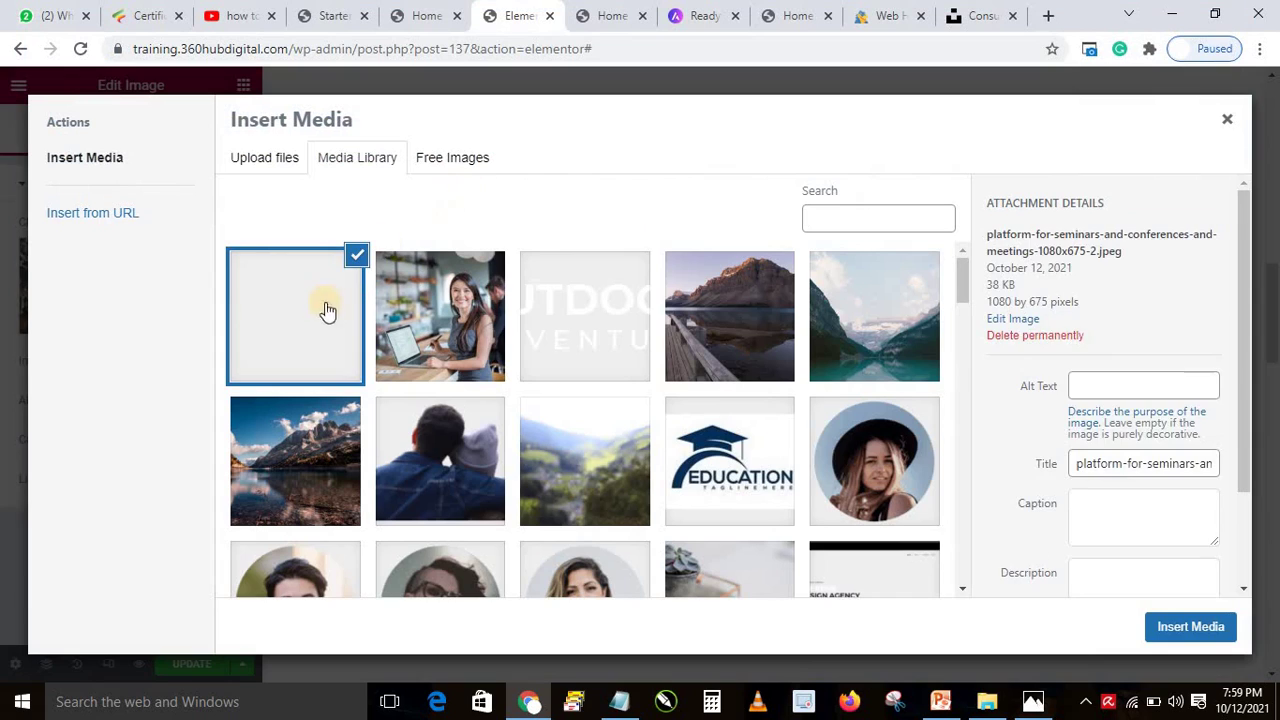
left_click(1191, 630)
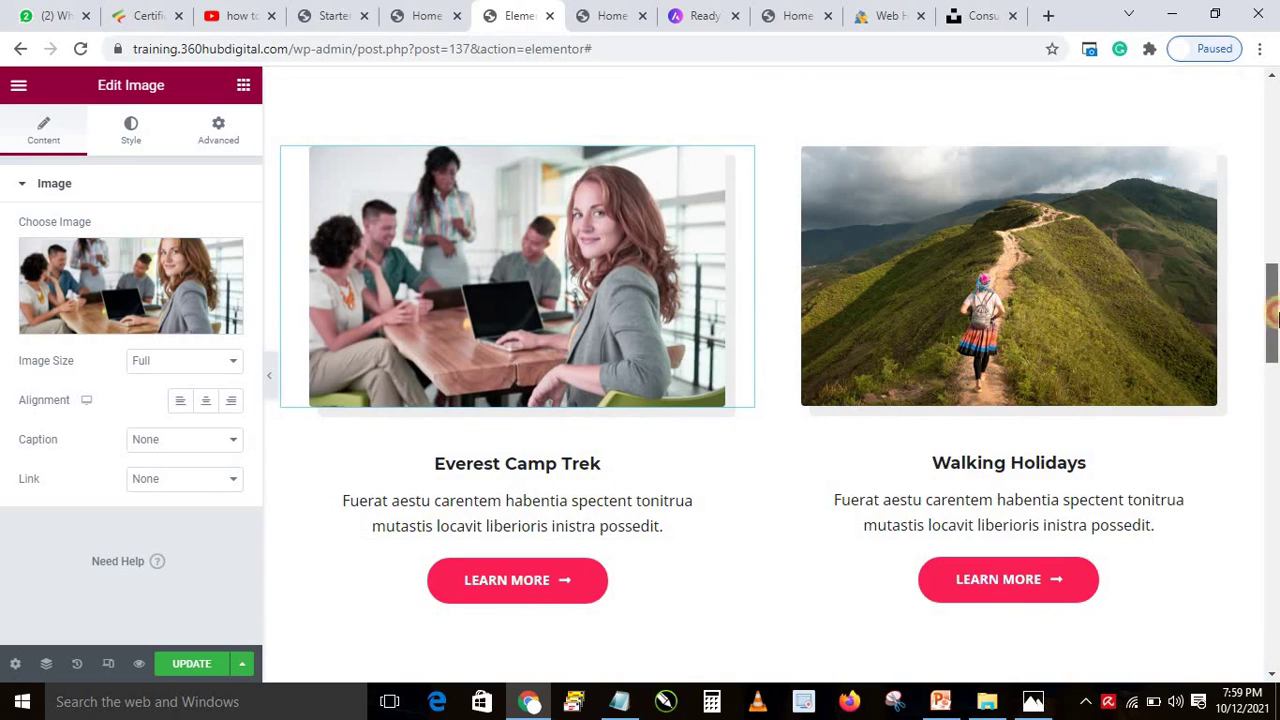
Change the "Everest Camp Trek" image box title to "Executive Development".
scroll(686, 226, "up", 2)
left_click_drag(1273, 299, 1276, 367)
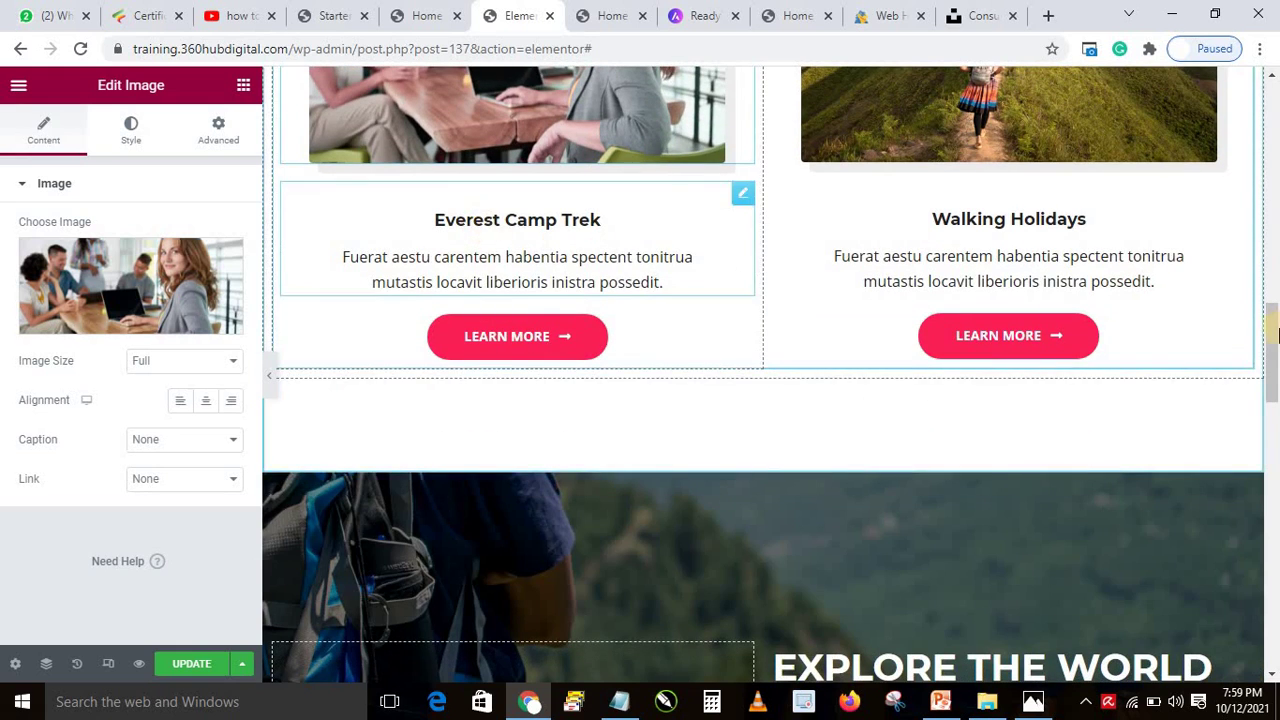
scroll(1275, 347, "up", 2)
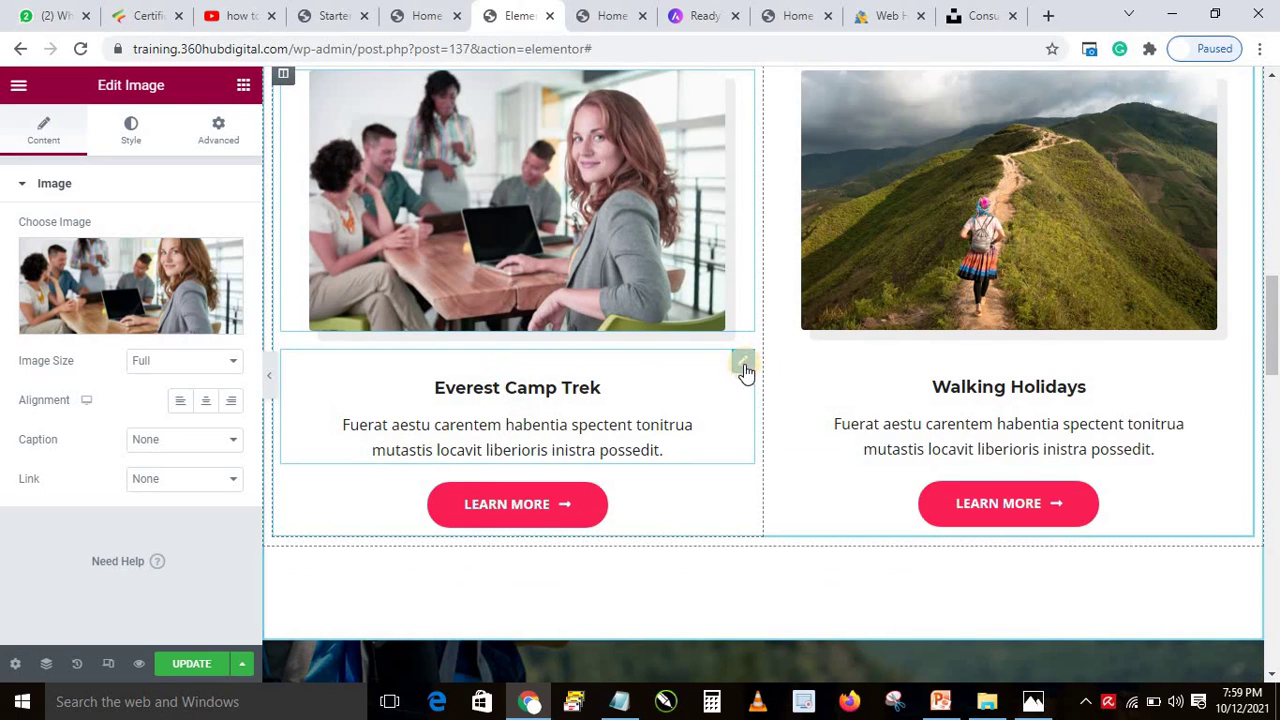
left_click(743, 364)
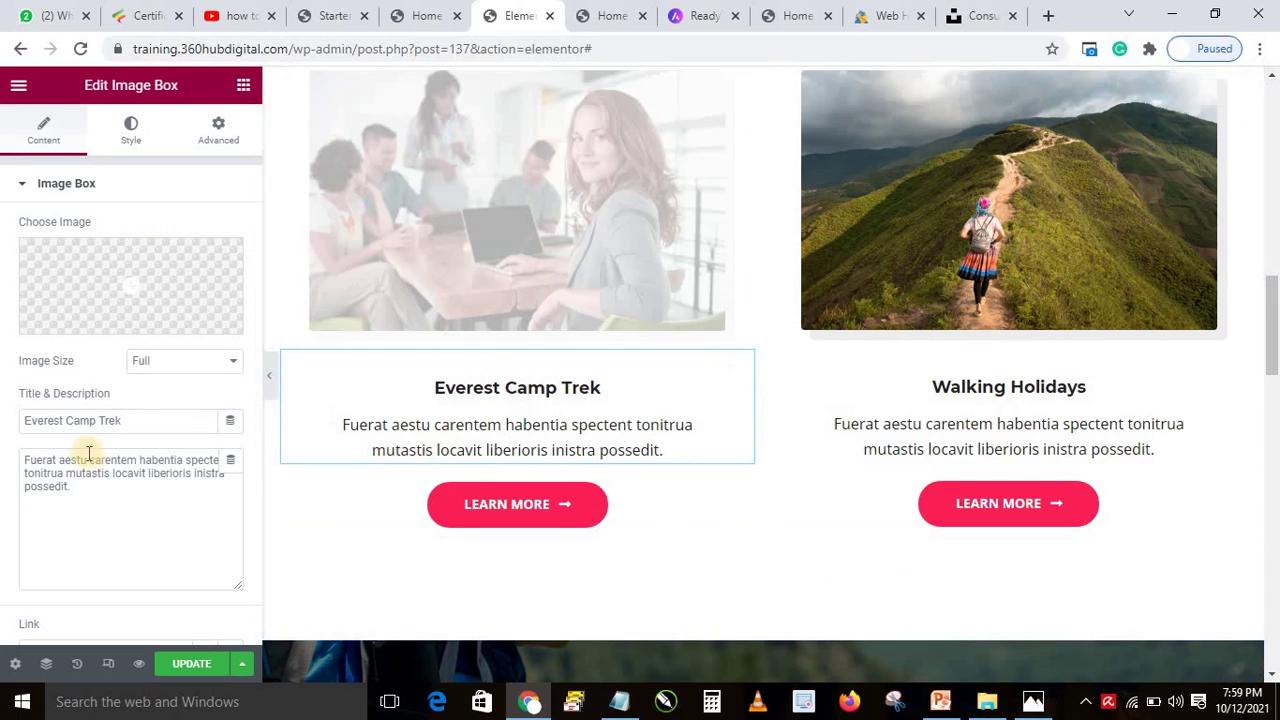
triple_click(67, 422)
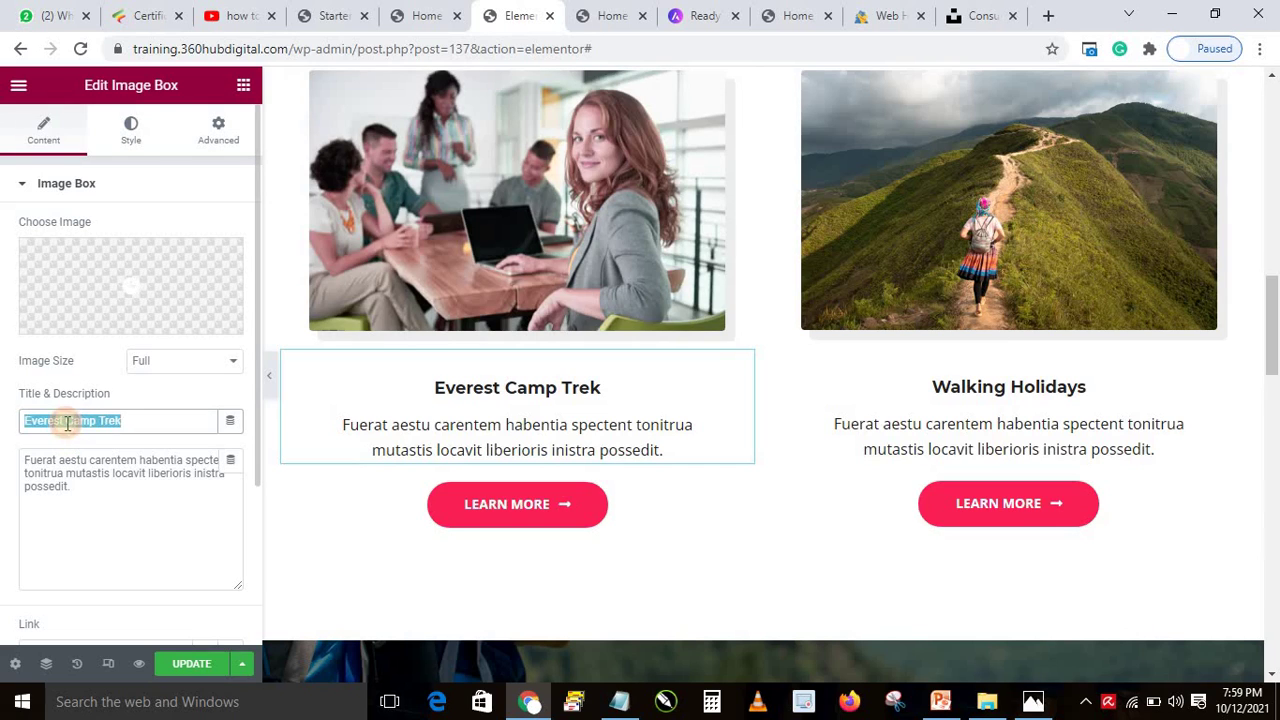
type("Ec")
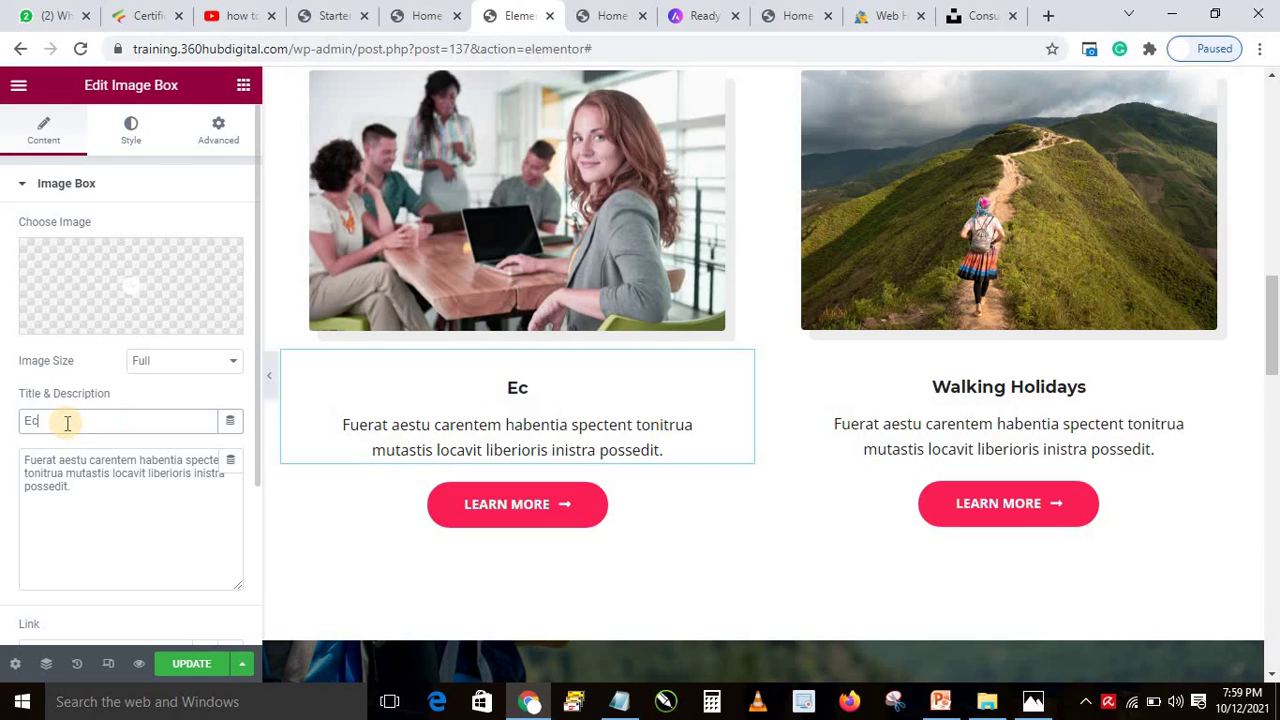
type("xecutive Dec")
key("BackSpace")
type("velopment")
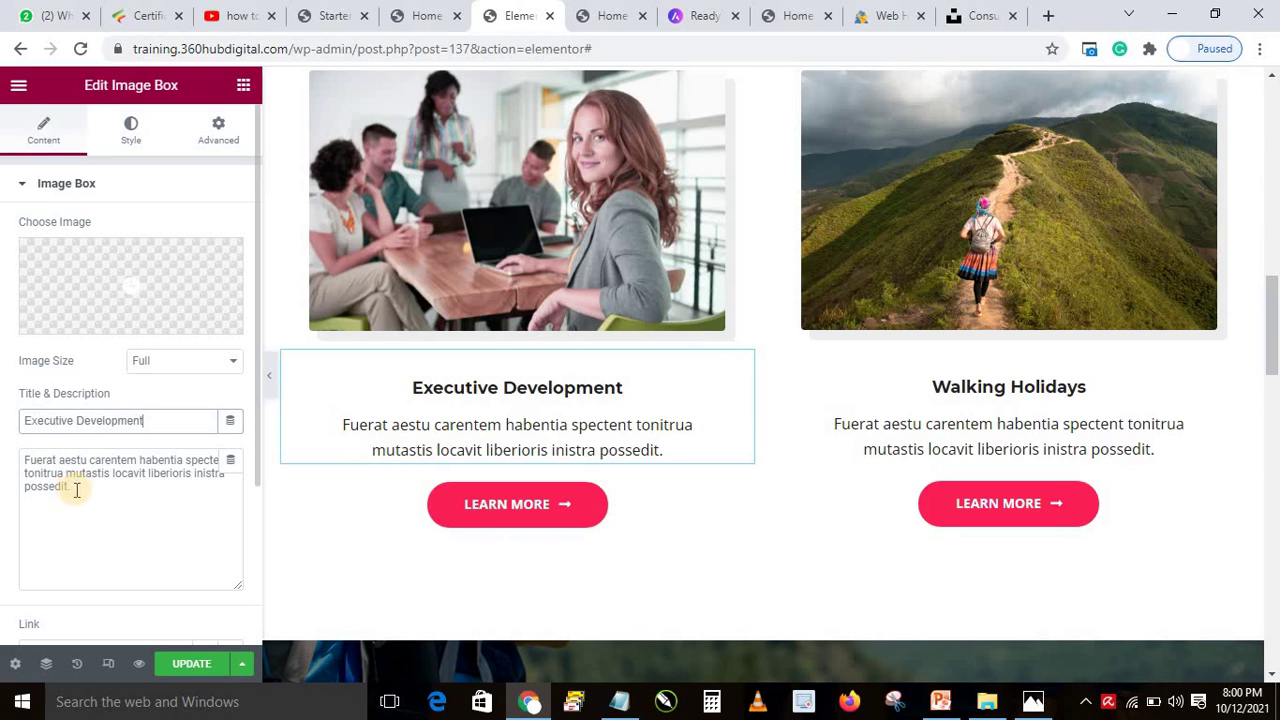
left_click(32, 462)
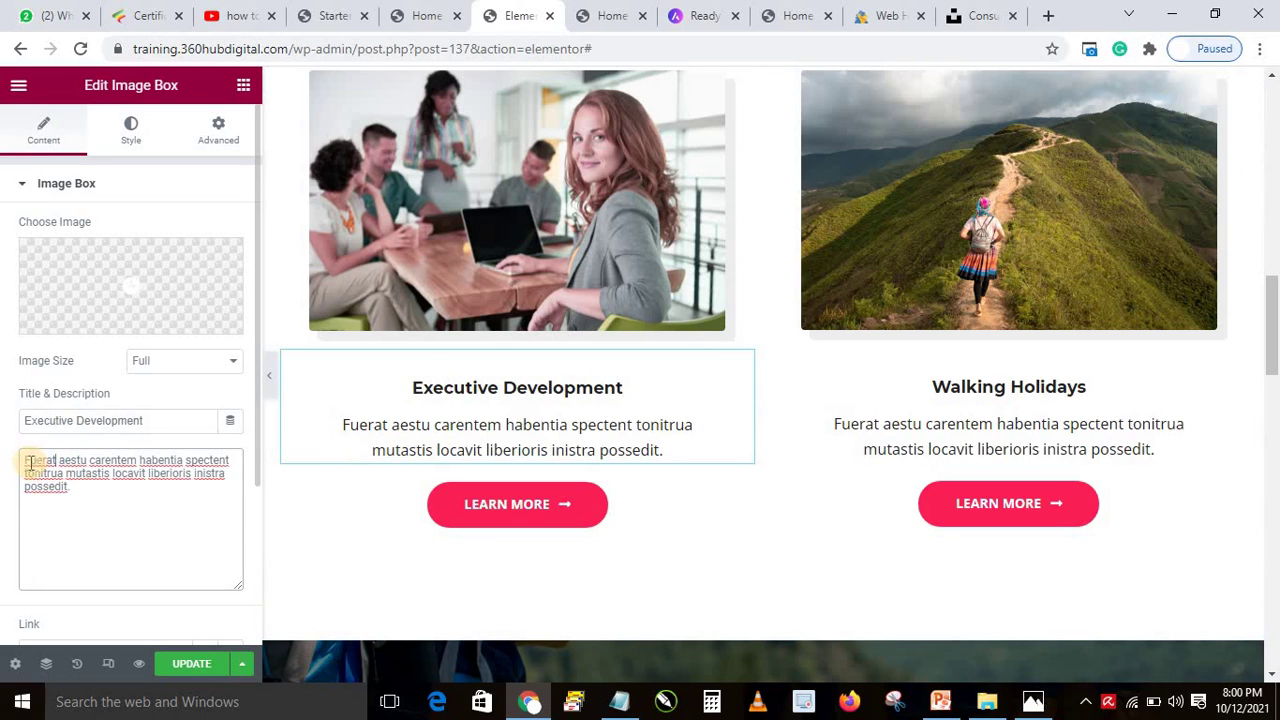
left_click_drag(94, 491, 26, 460)
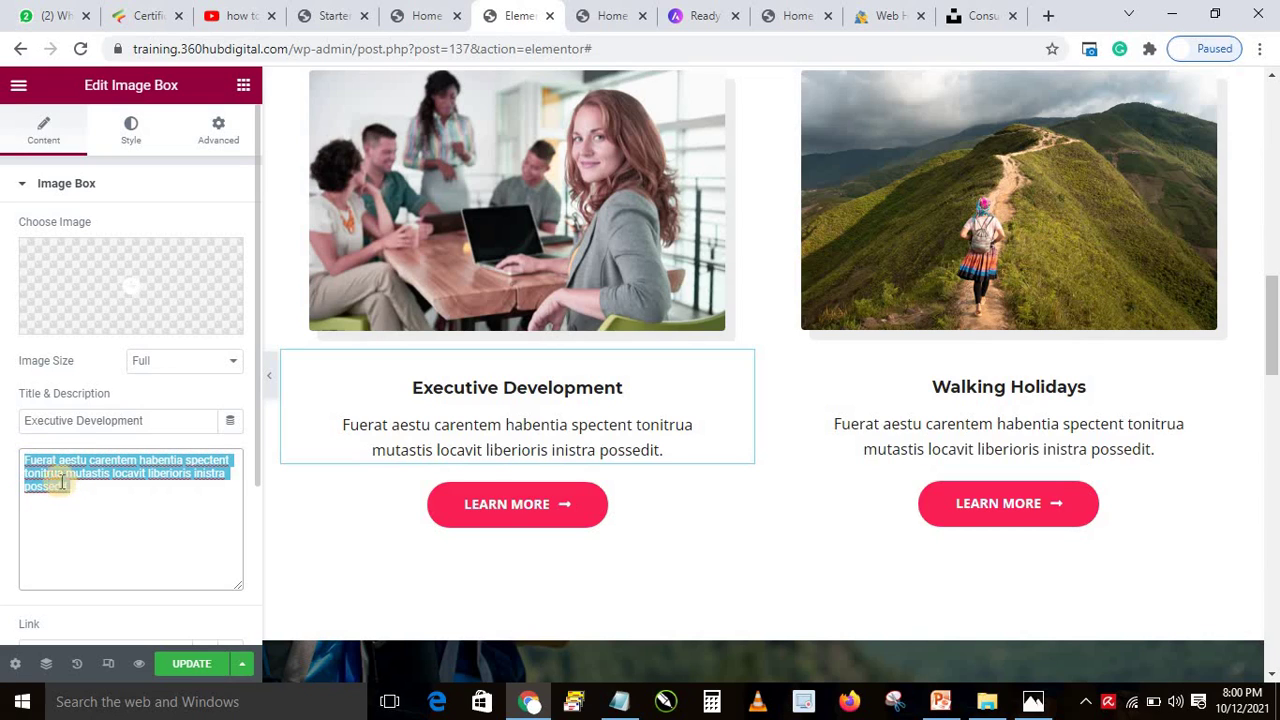
left_click(72, 480)
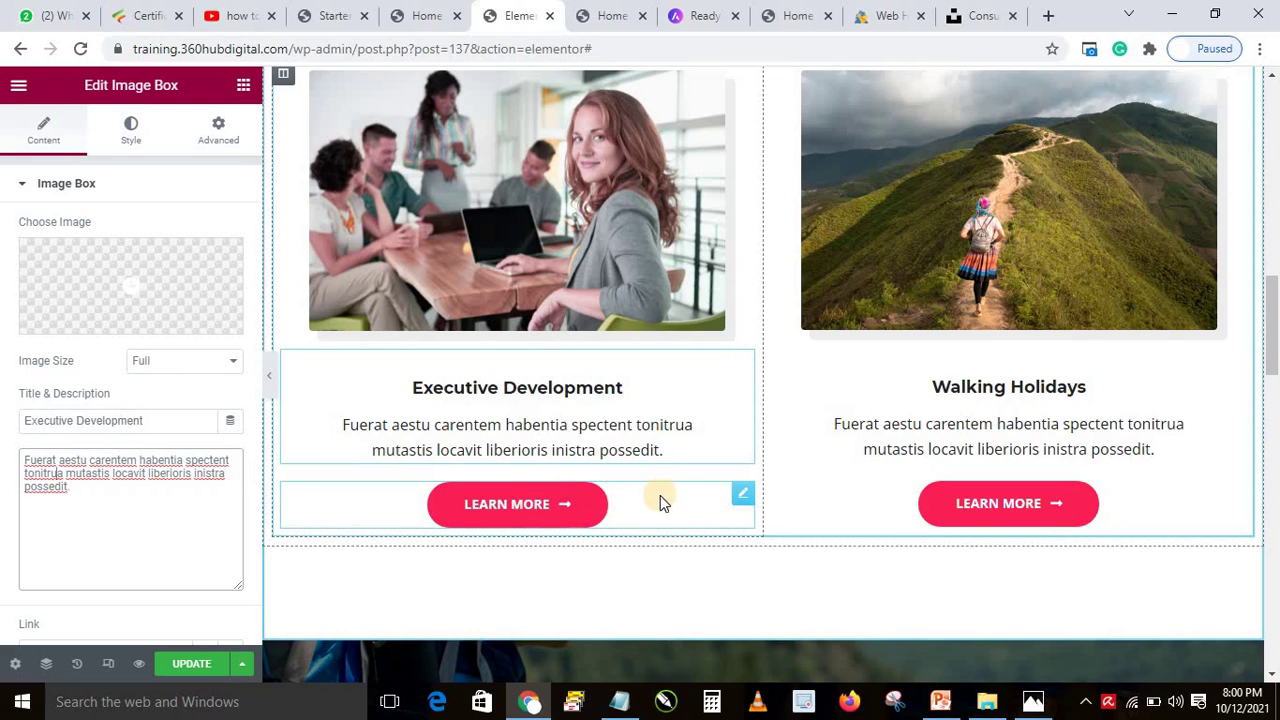
Link the Learn More button under Executive Development to the live site's Services page address.
left_click(745, 495)
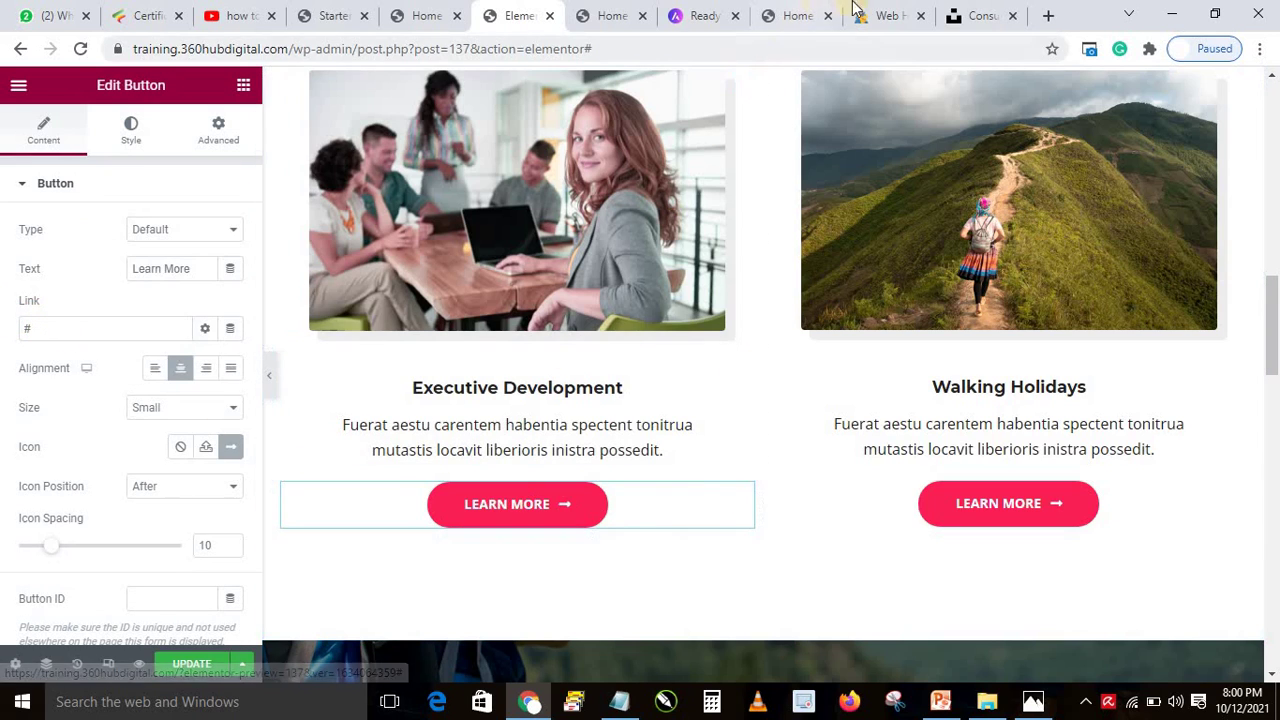
left_click(797, 12)
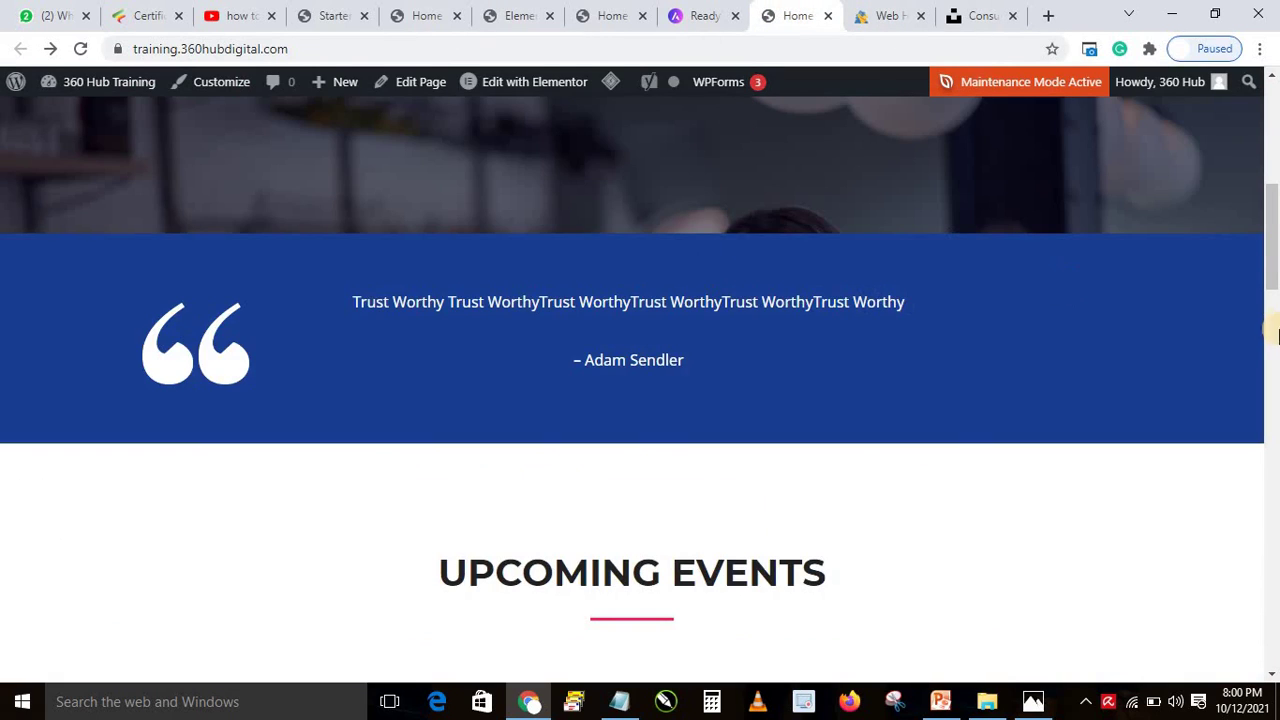
left_click_drag(1271, 257, 1271, 110)
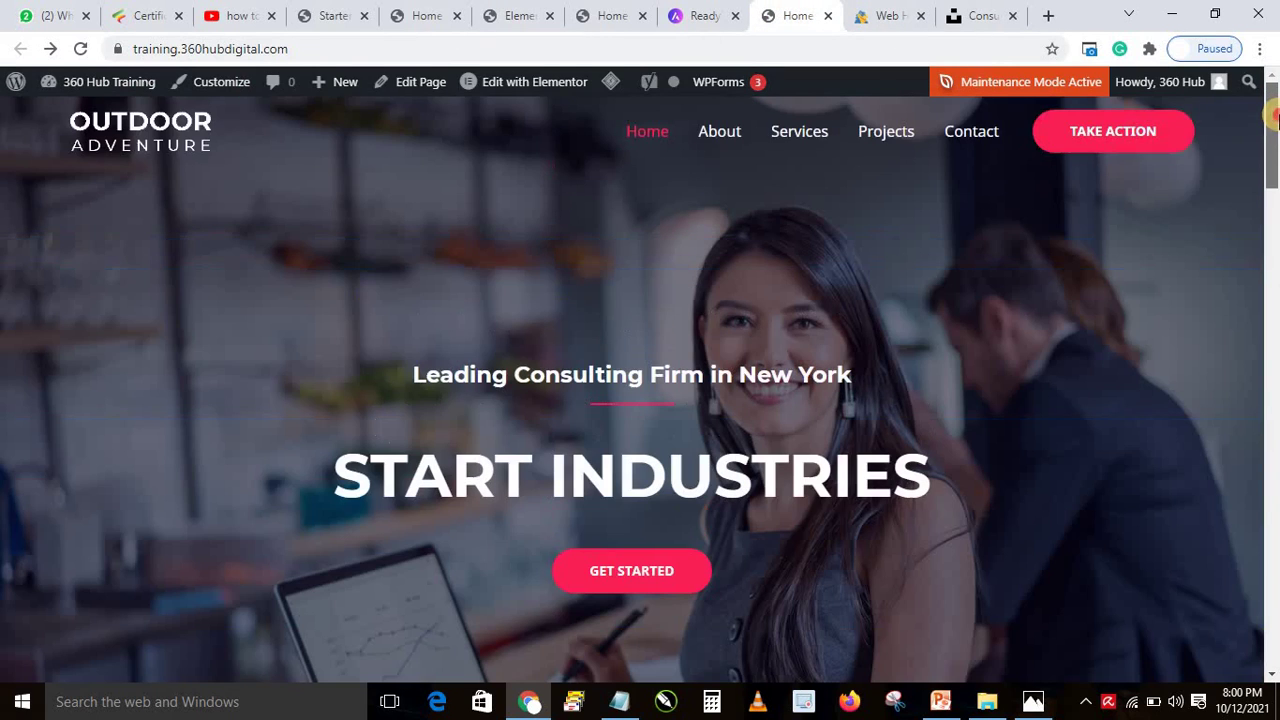
right_click(793, 135)
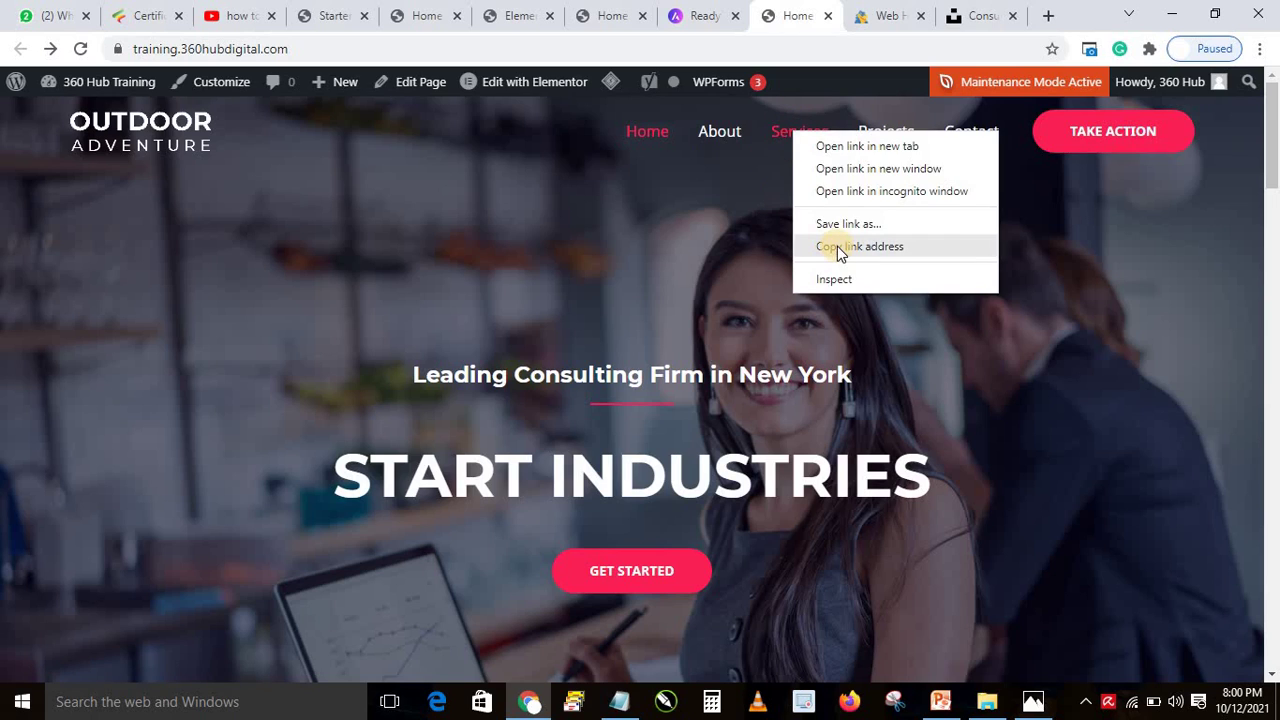
left_click(801, 262)
left_click(610, 12)
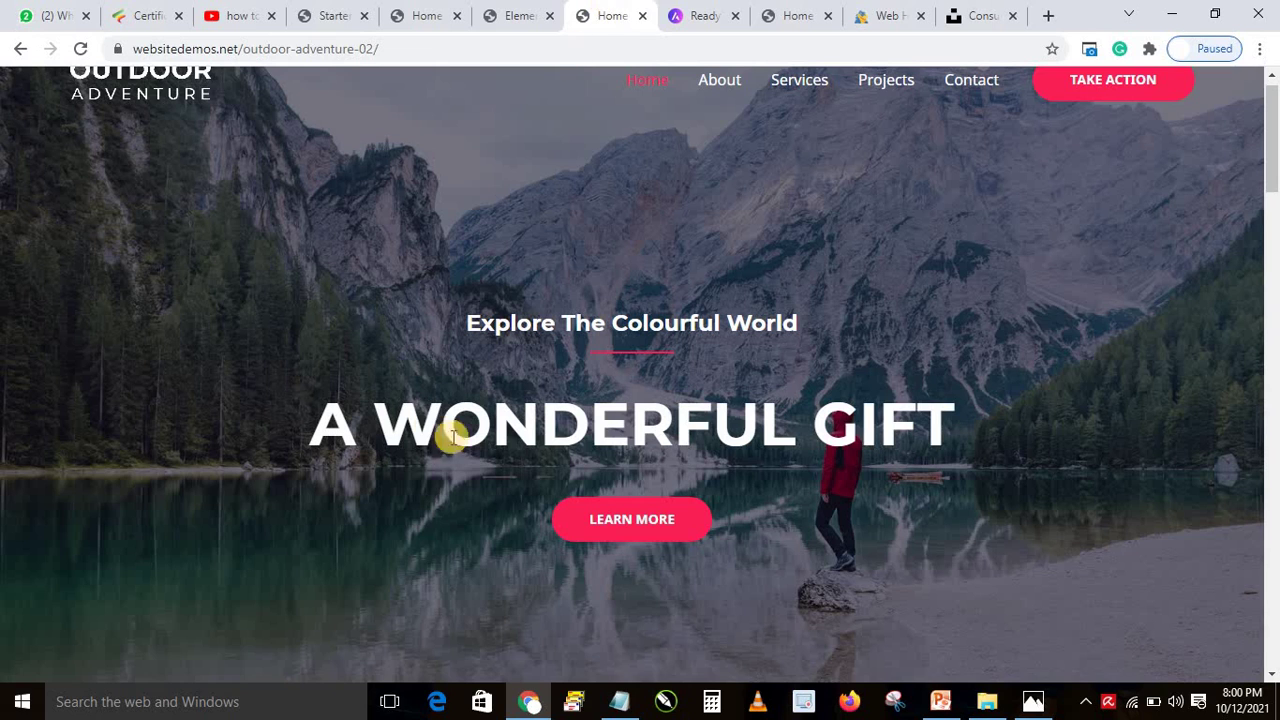
left_click(518, 14)
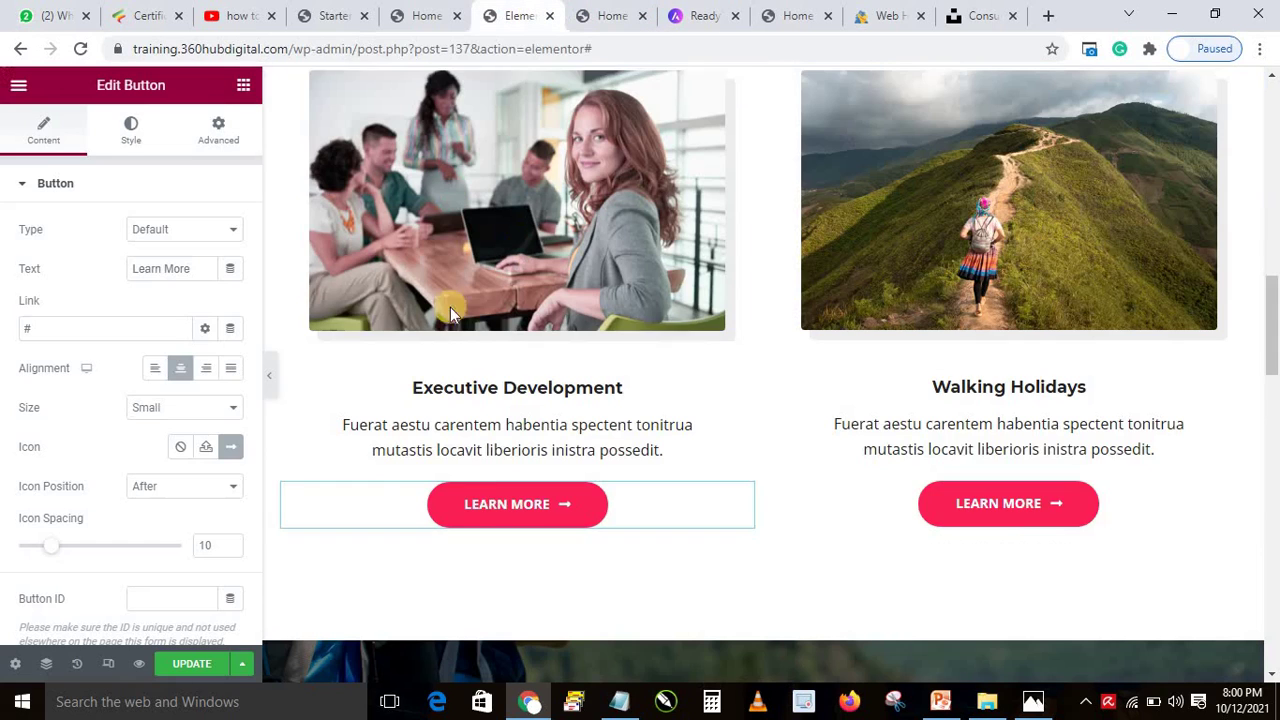
double_click(93, 328)
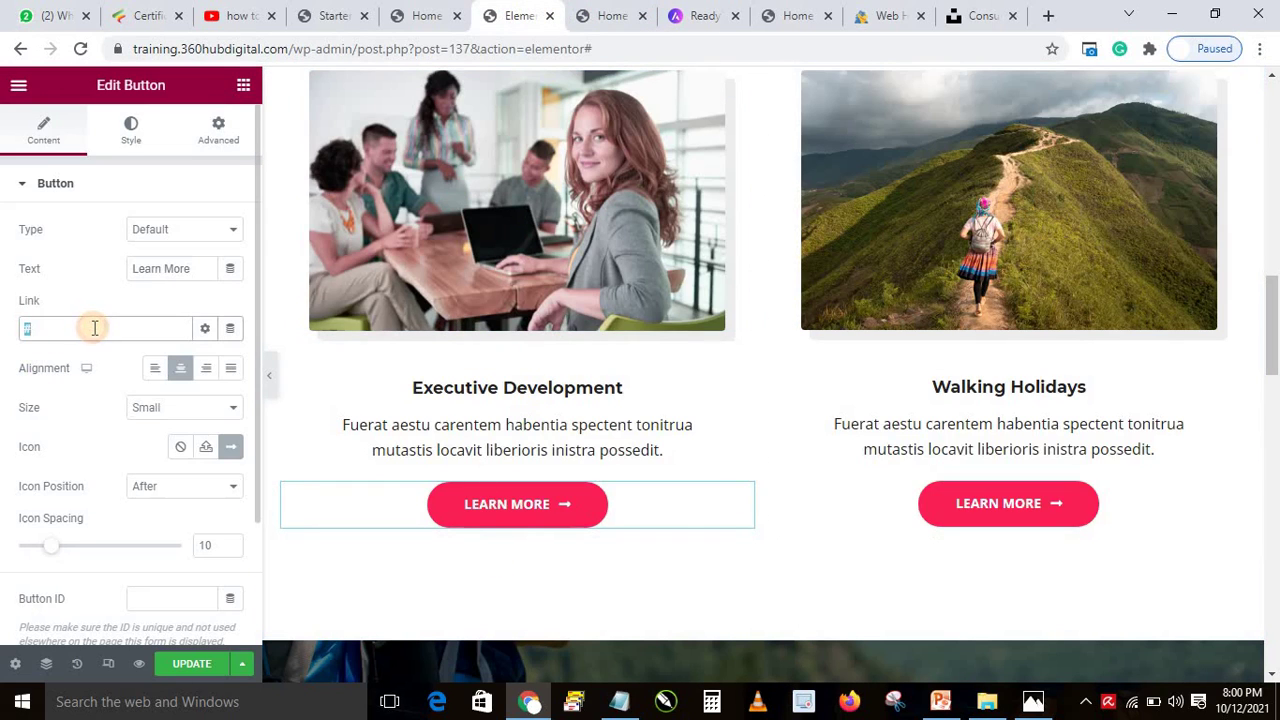
key("ctrl+v")
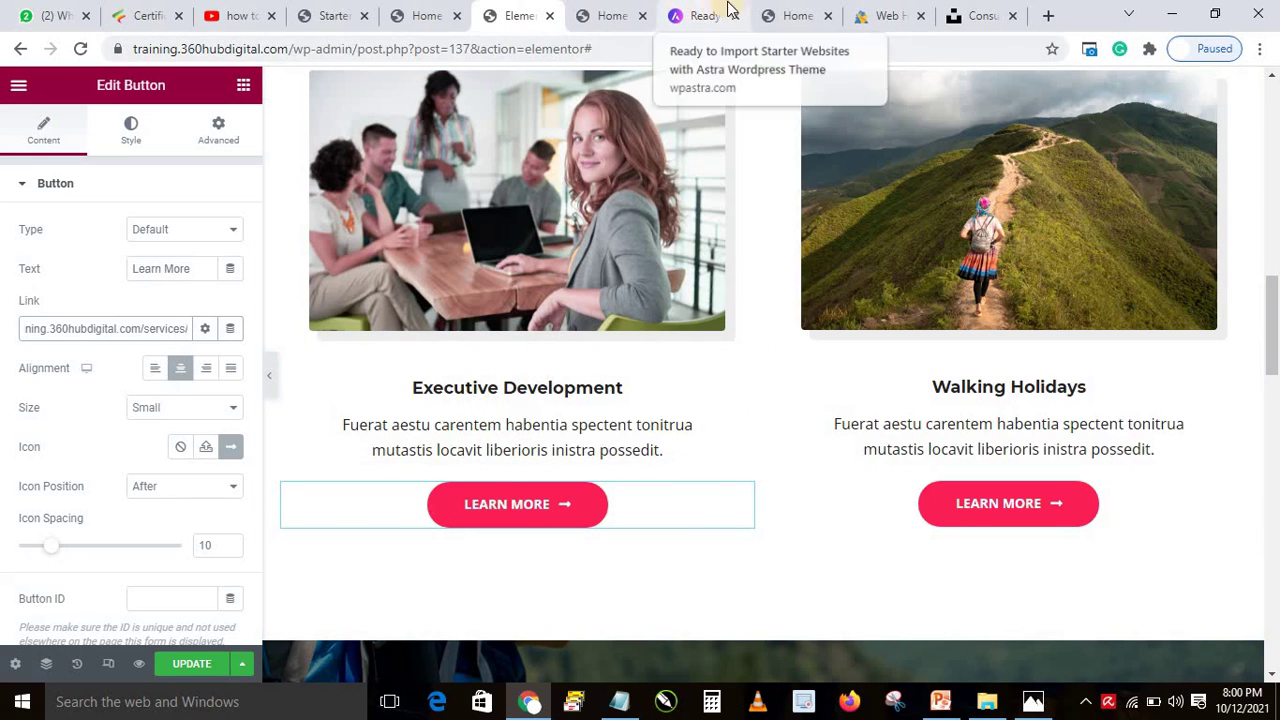
Replace the link of the Learn More button under Executive Development with the live site's Contact page address.
left_click(790, 15)
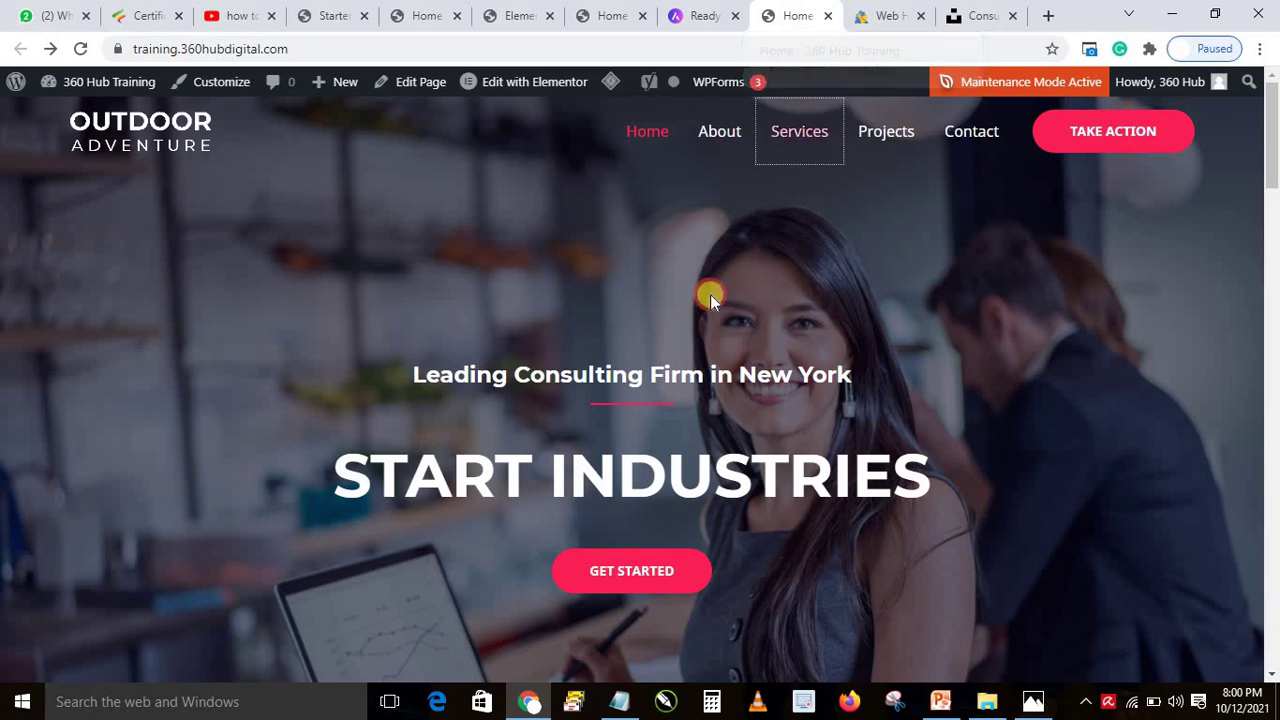
right_click(972, 138)
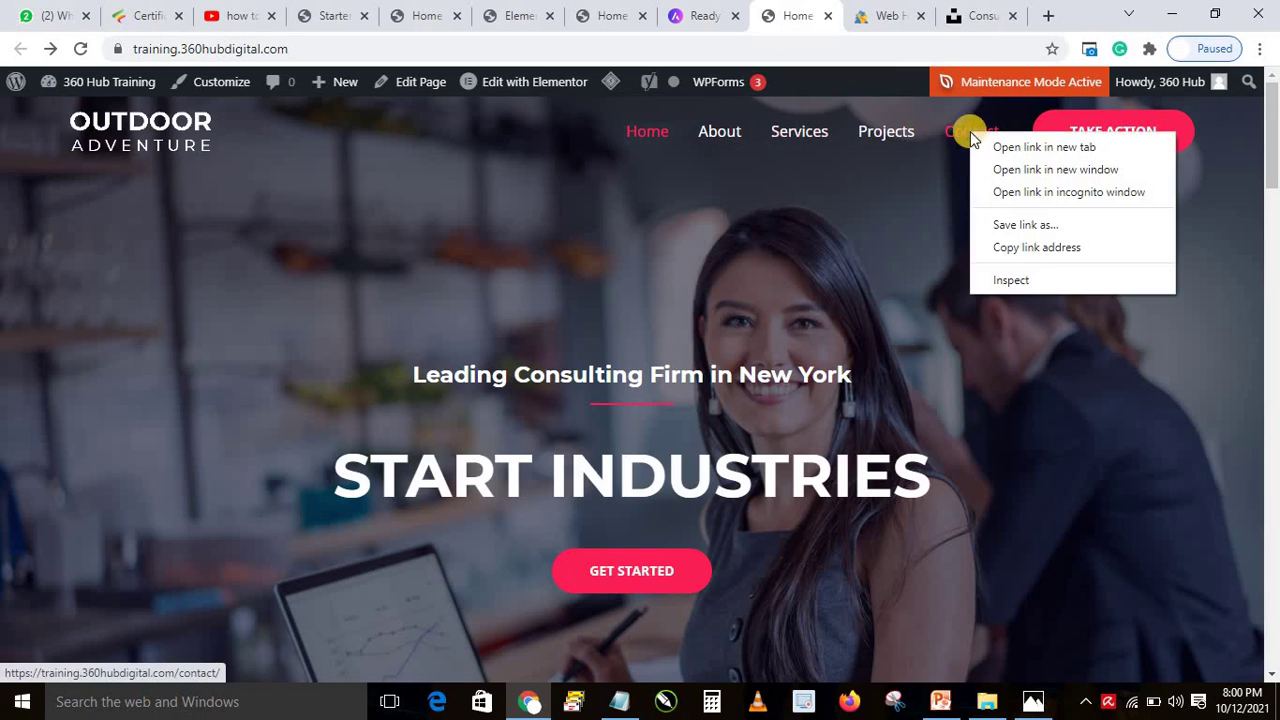
left_click(1024, 250)
left_click(500, 15)
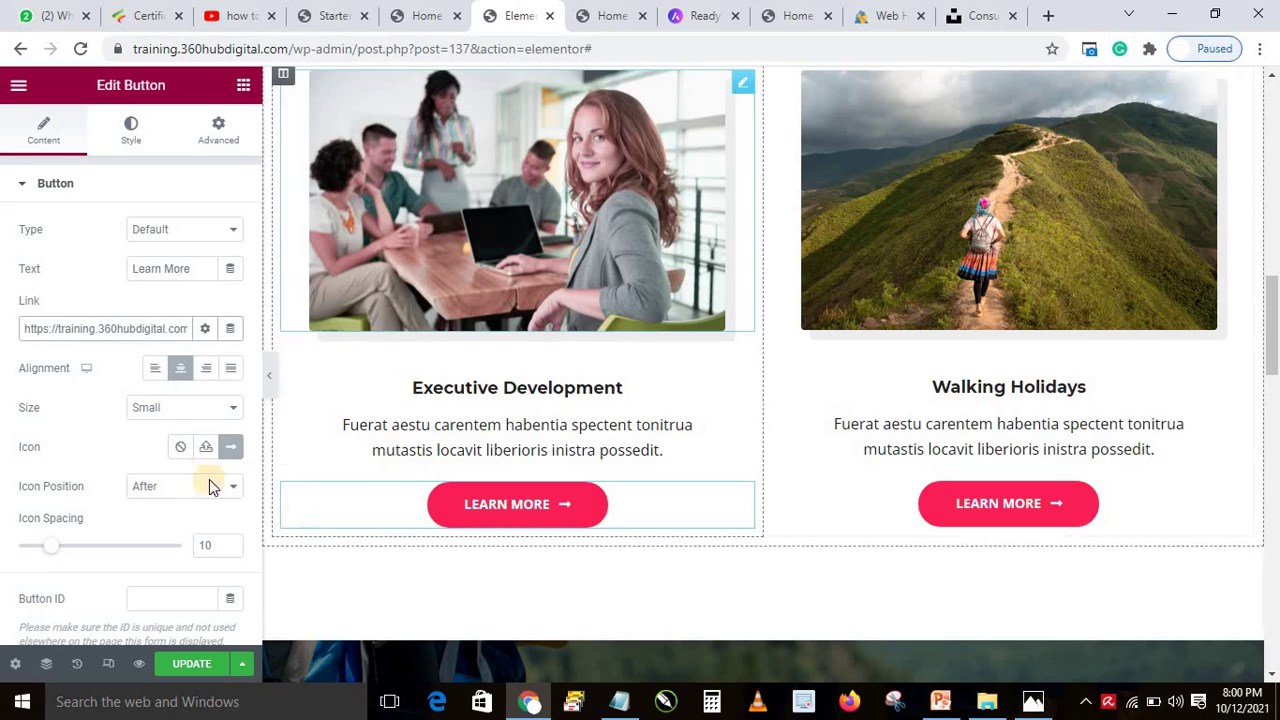
triple_click(99, 328)
key("ctrl+v")
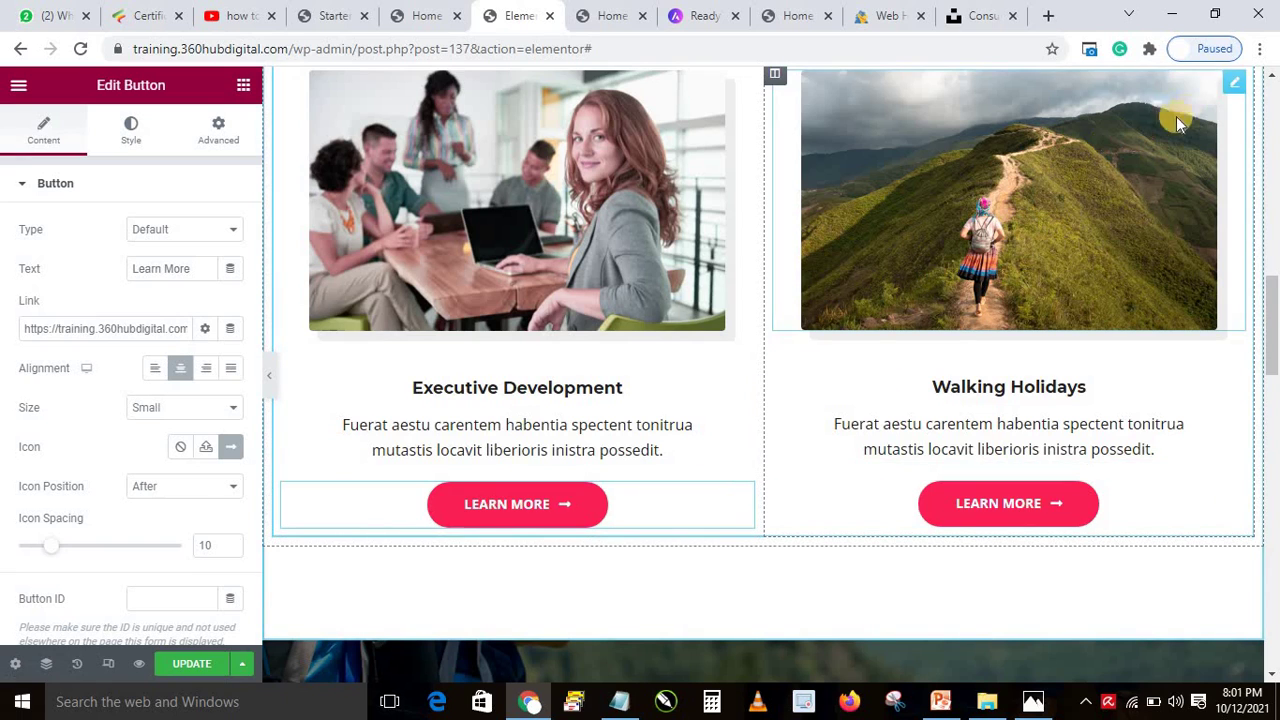
Examine the content settings of the Walking Holidays image, its title and description box, and its Learn More button.
left_click(1231, 87)
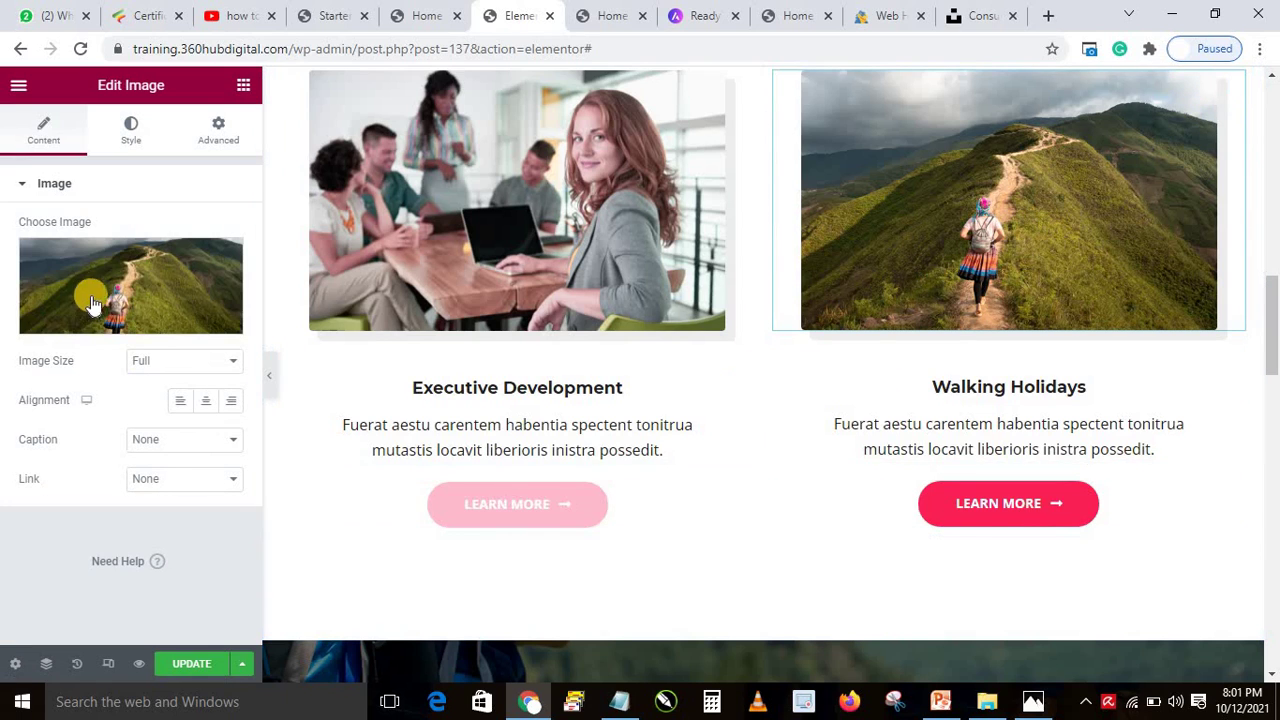
left_click(1028, 397)
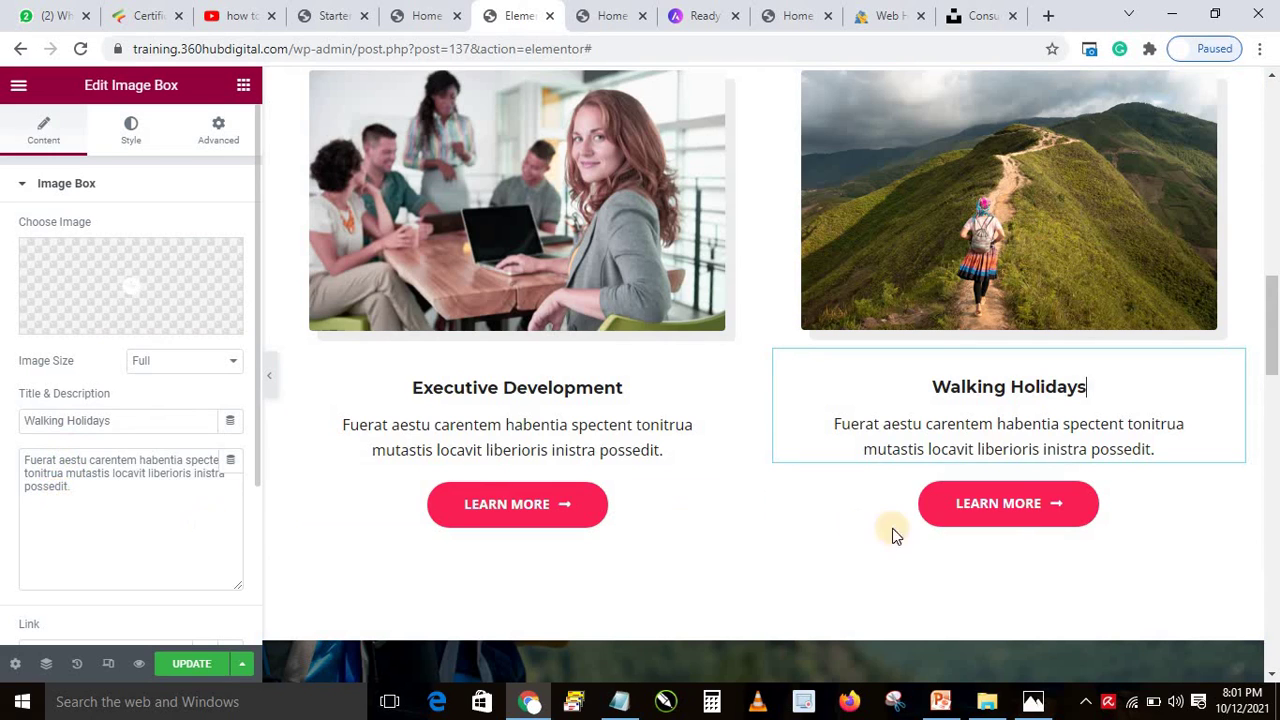
left_click(1006, 505)
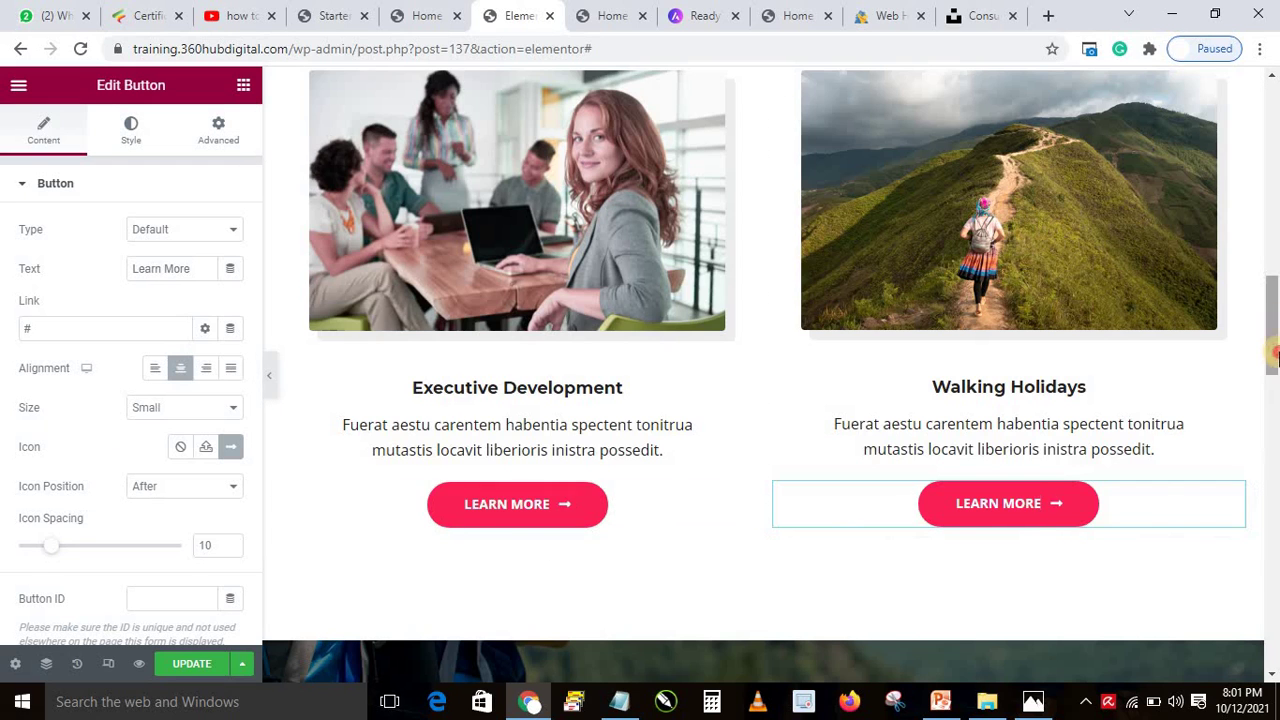
Examine the Explore The World section's background style, plus the content settings of its heading and paragraph.
scroll(1276, 335, "down", 5)
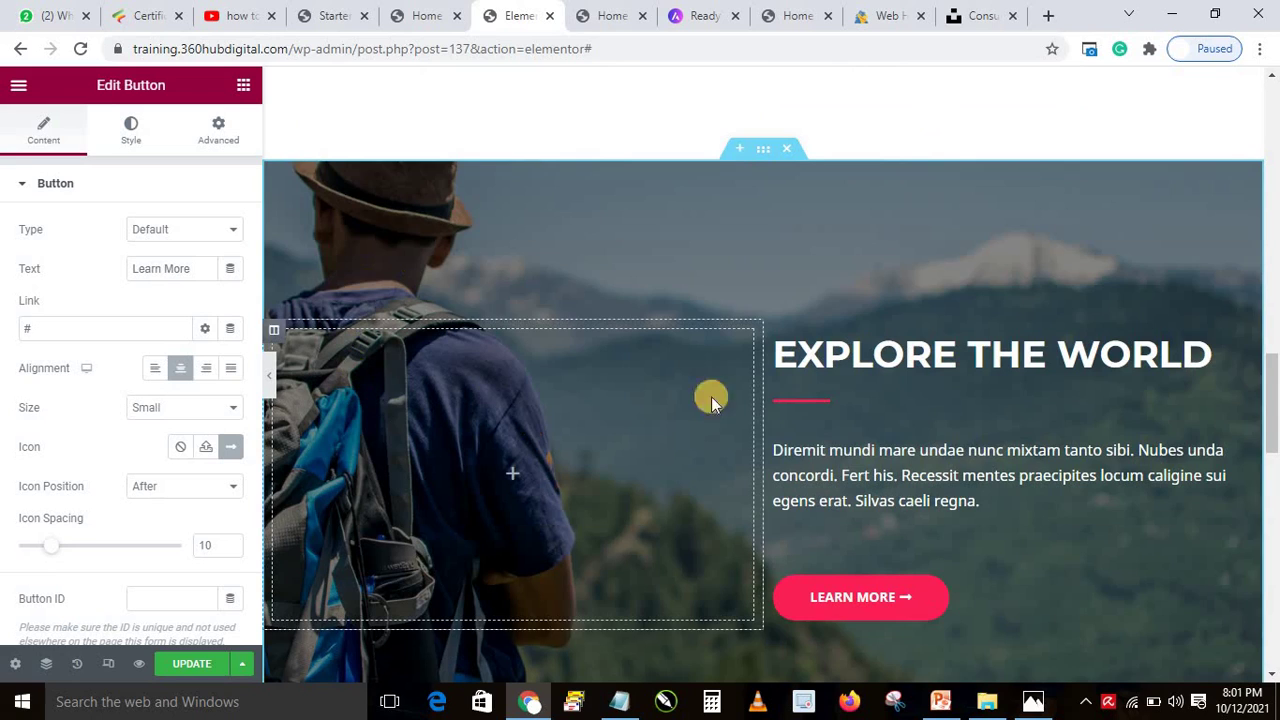
left_click(762, 153)
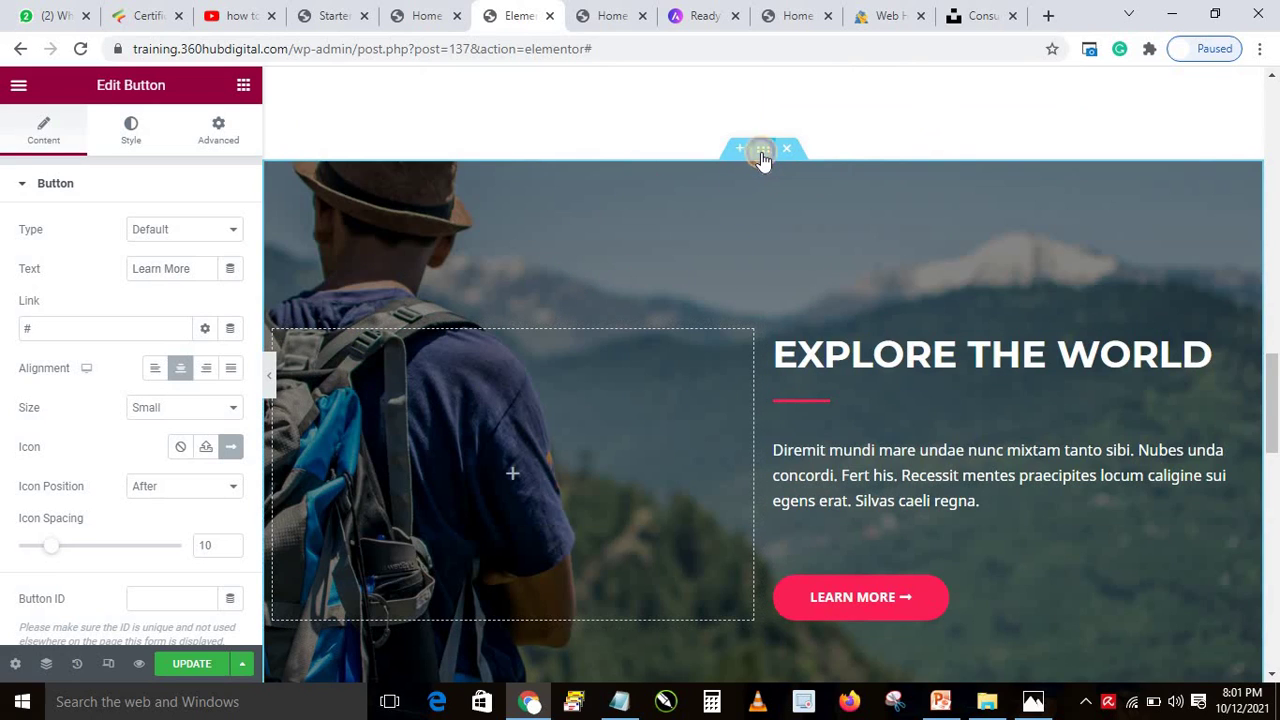
left_click(130, 133)
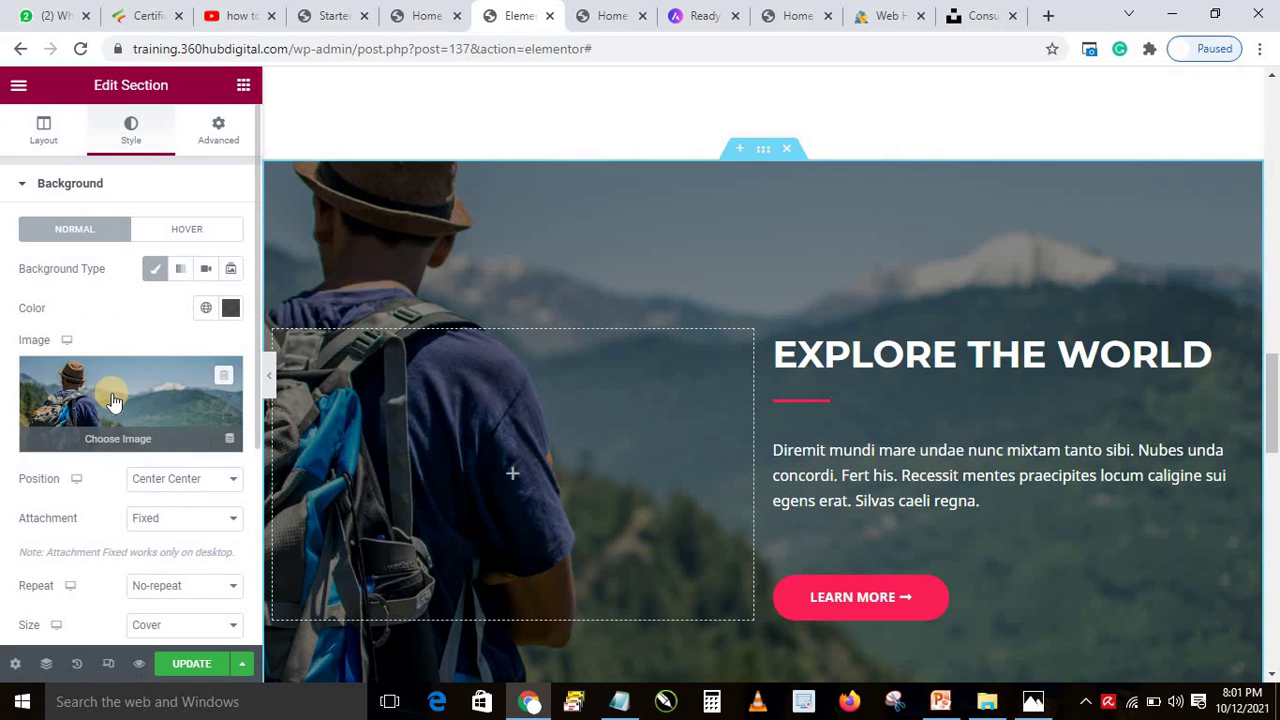
left_click(946, 360)
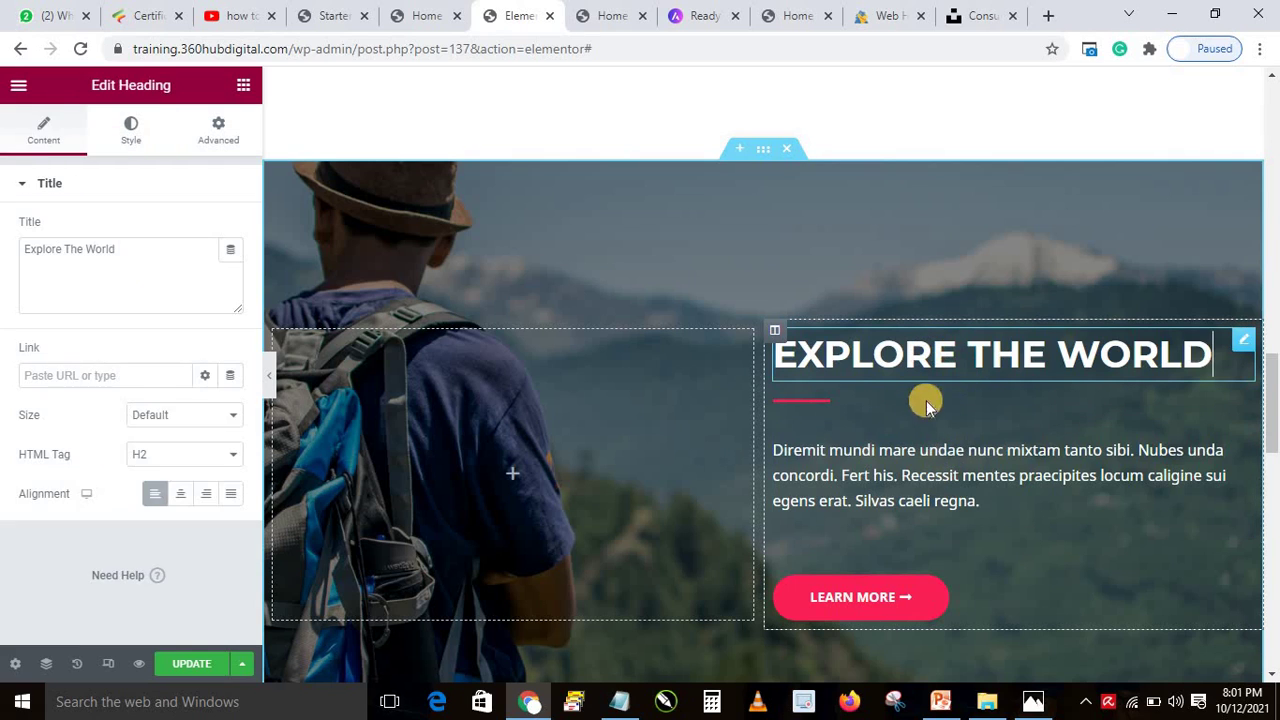
left_click(925, 455)
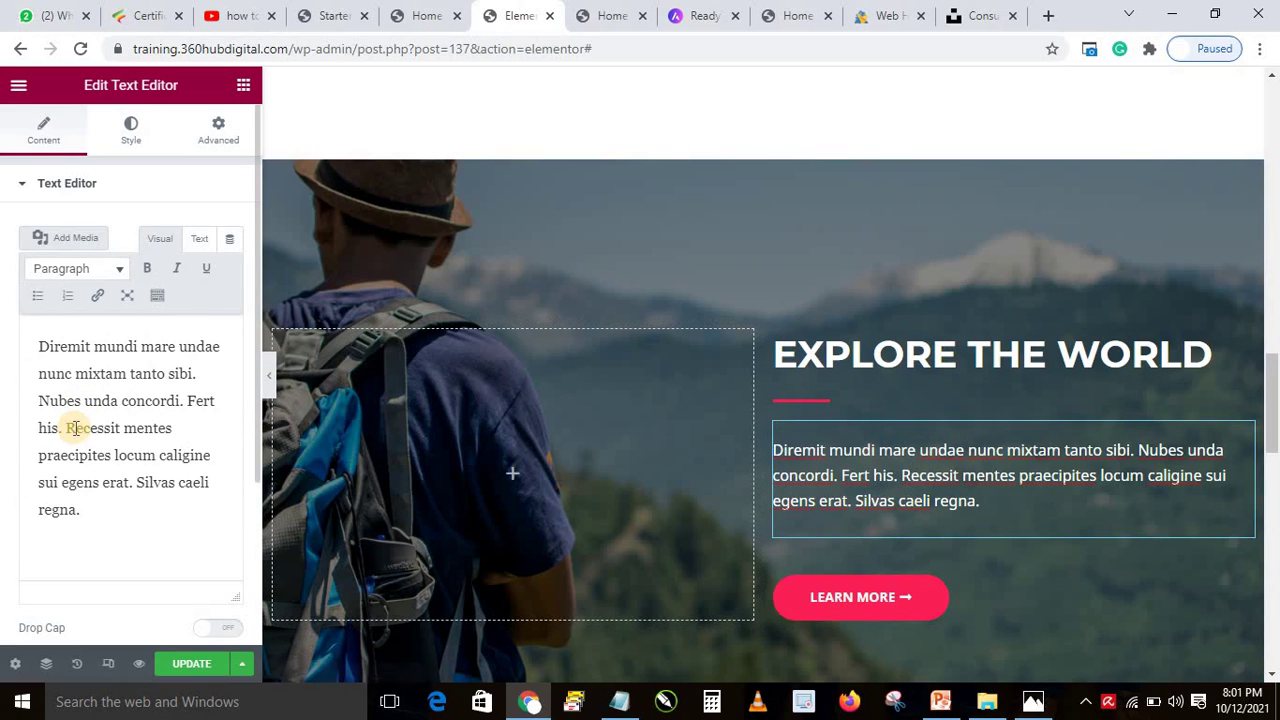
Review the live home page down to the Explore The World section, and return to the page editor.
left_click(795, 15)
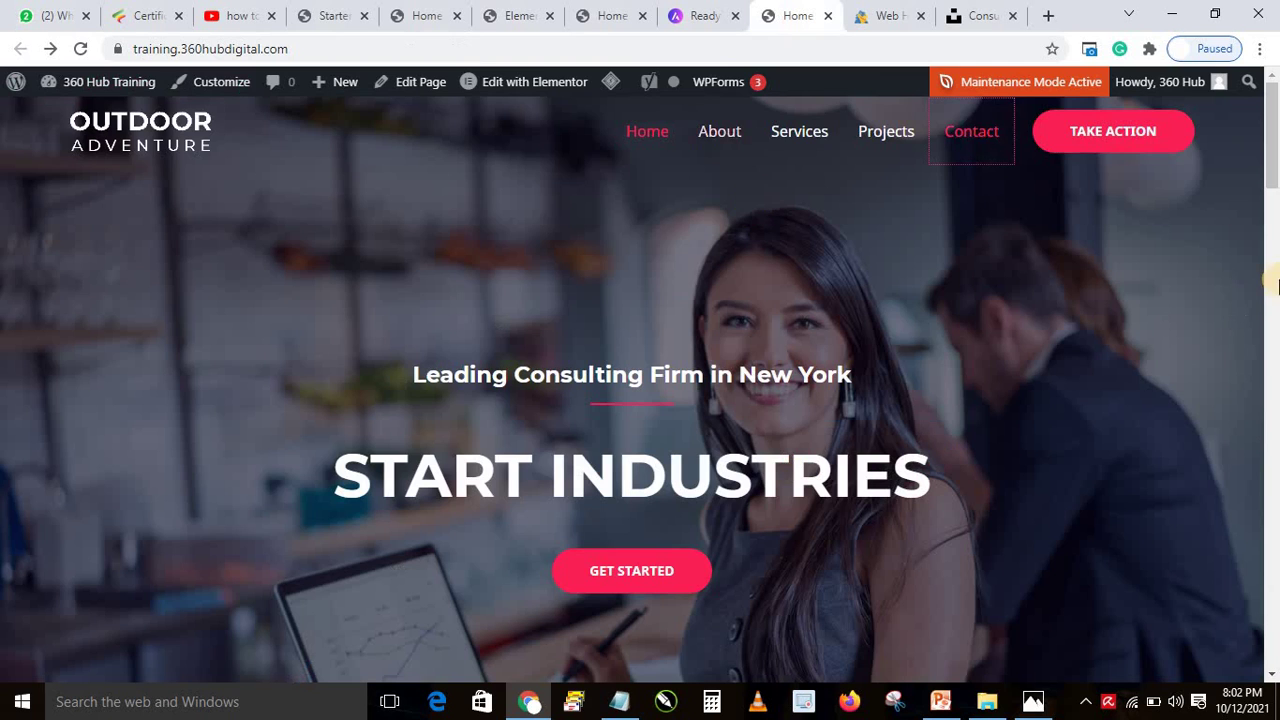
left_click_drag(1276, 155, 1276, 467)
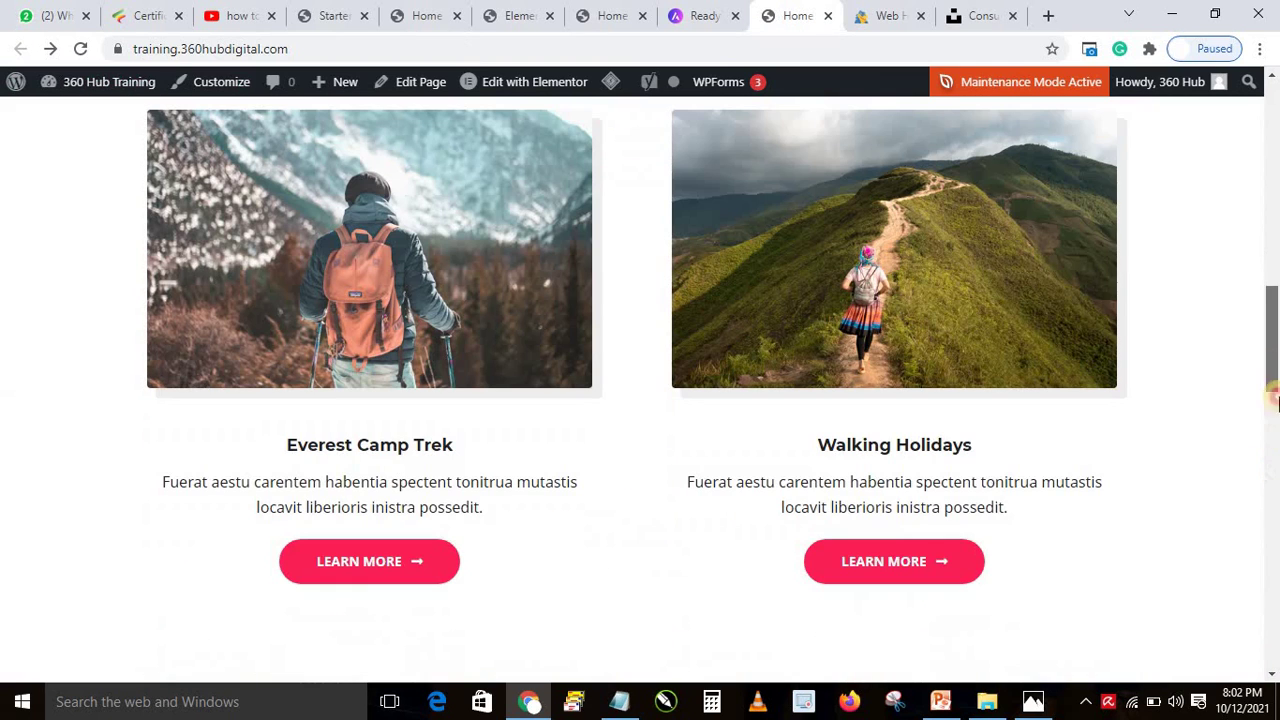
left_click_drag(1277, 345, 1181, 363)
scroll(1210, 320, "up", 3)
left_click_drag(1271, 277, 1211, 420)
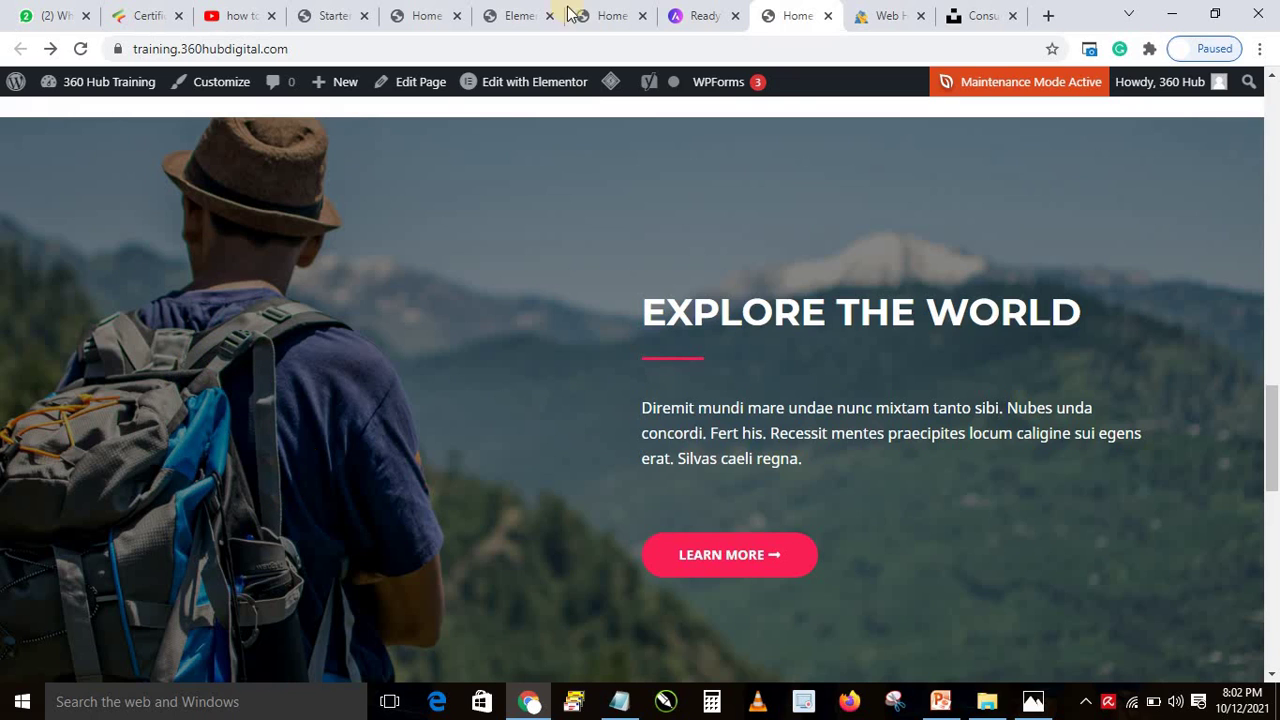
left_click(515, 14)
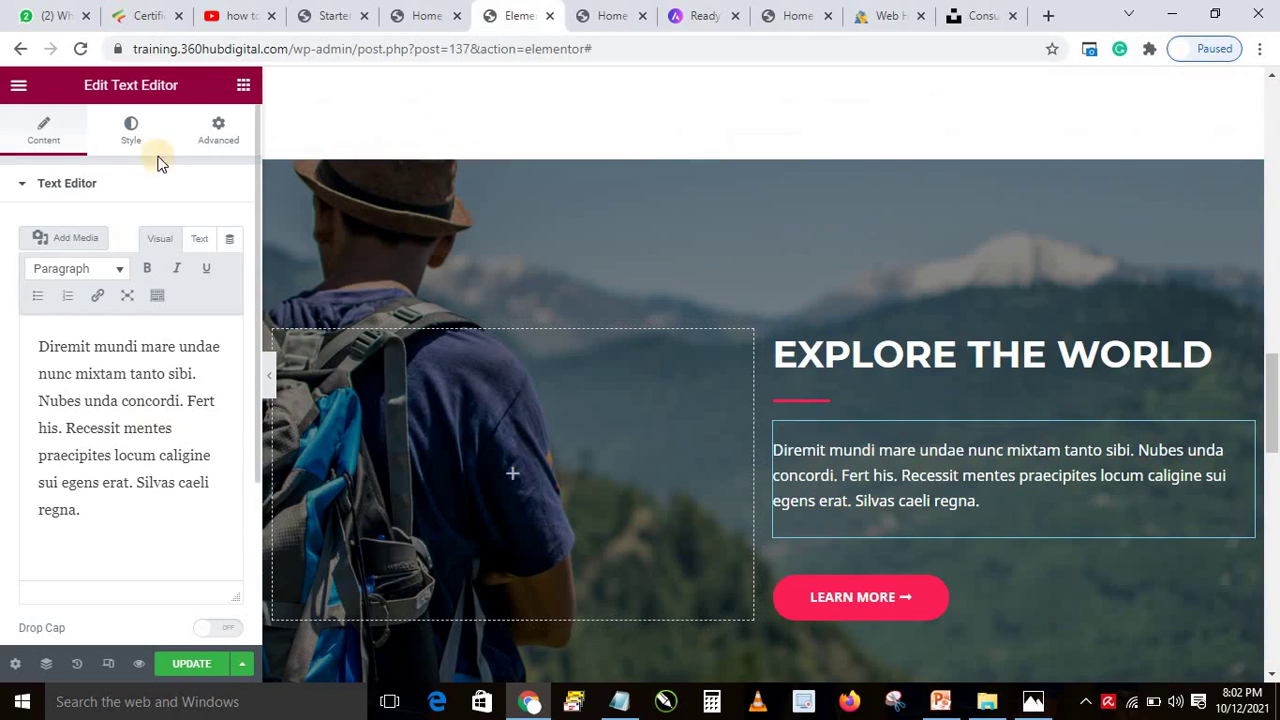
Add a Heading widget to the empty column beside Explore The World, with the title "Business That Sells".
left_click(243, 88)
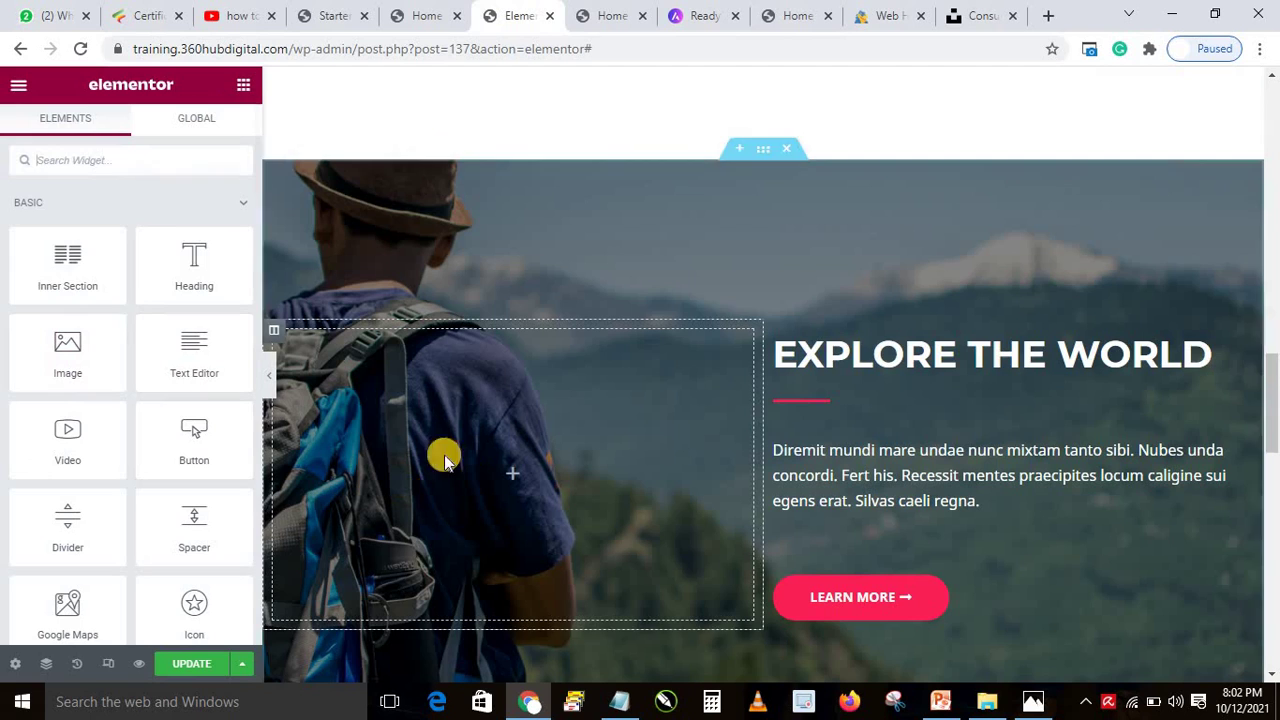
left_click_drag(158, 271, 449, 467)
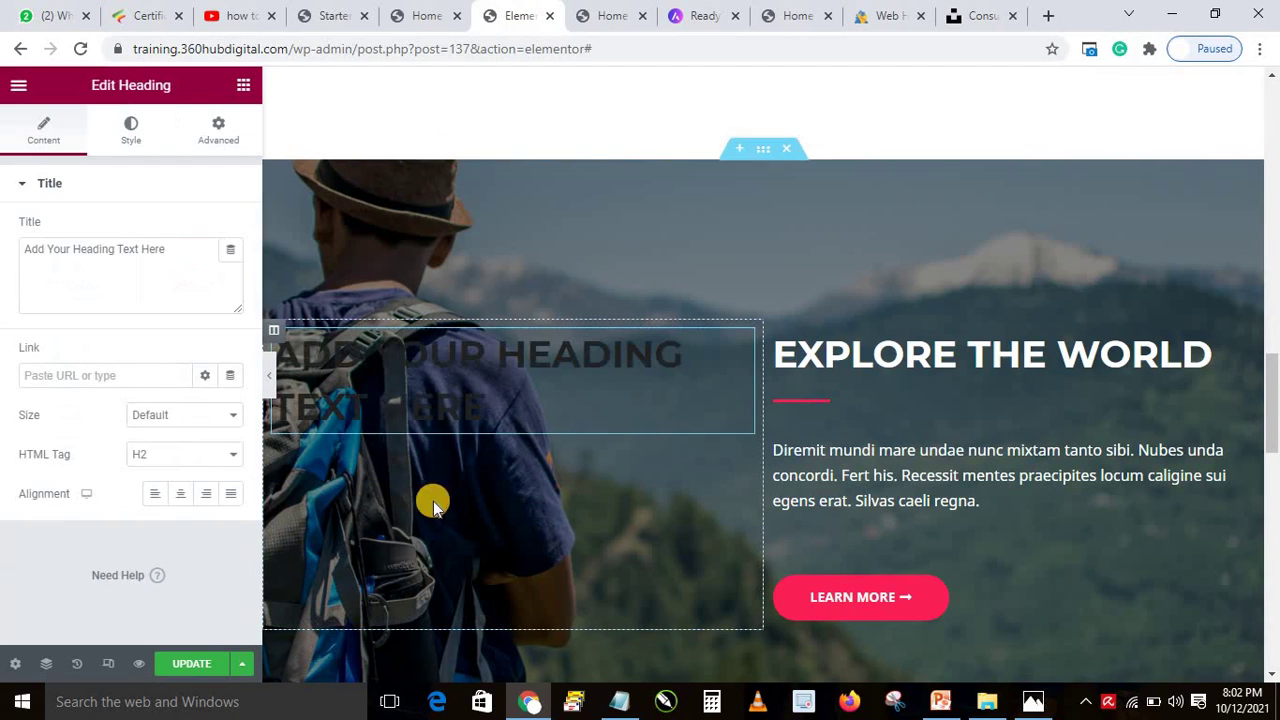
triple_click(90, 254)
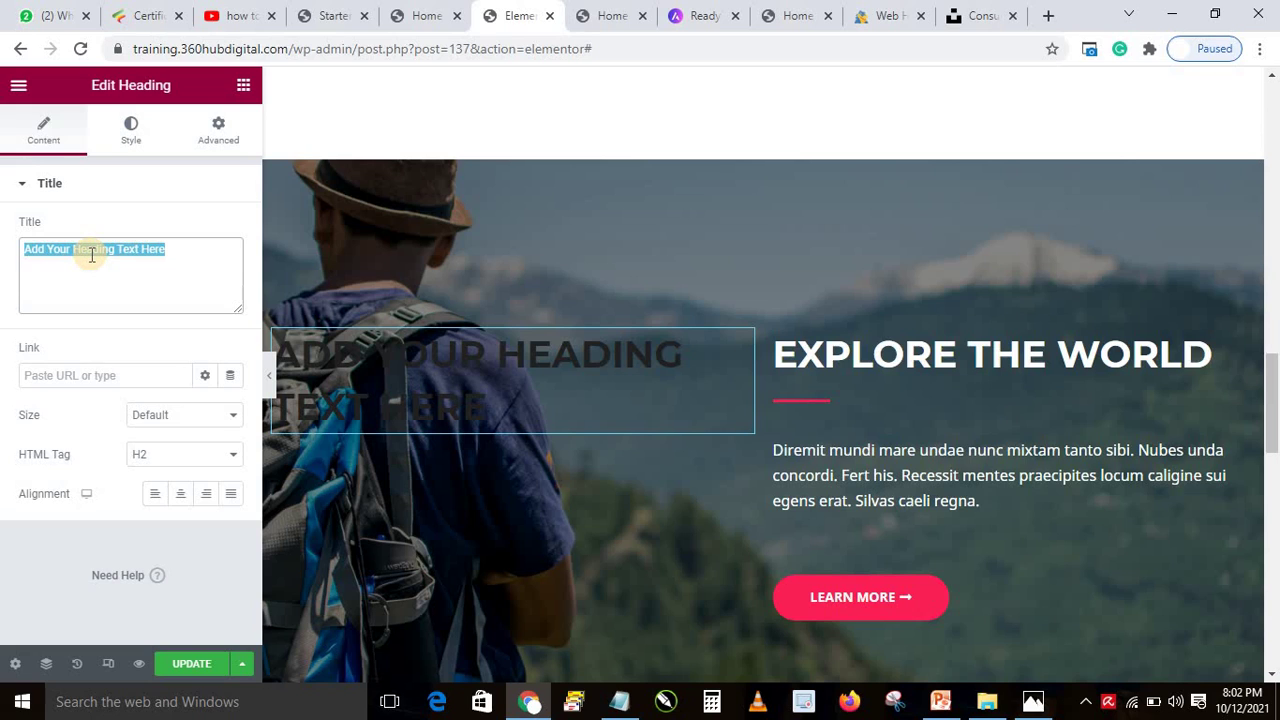
type("Business That Sells")
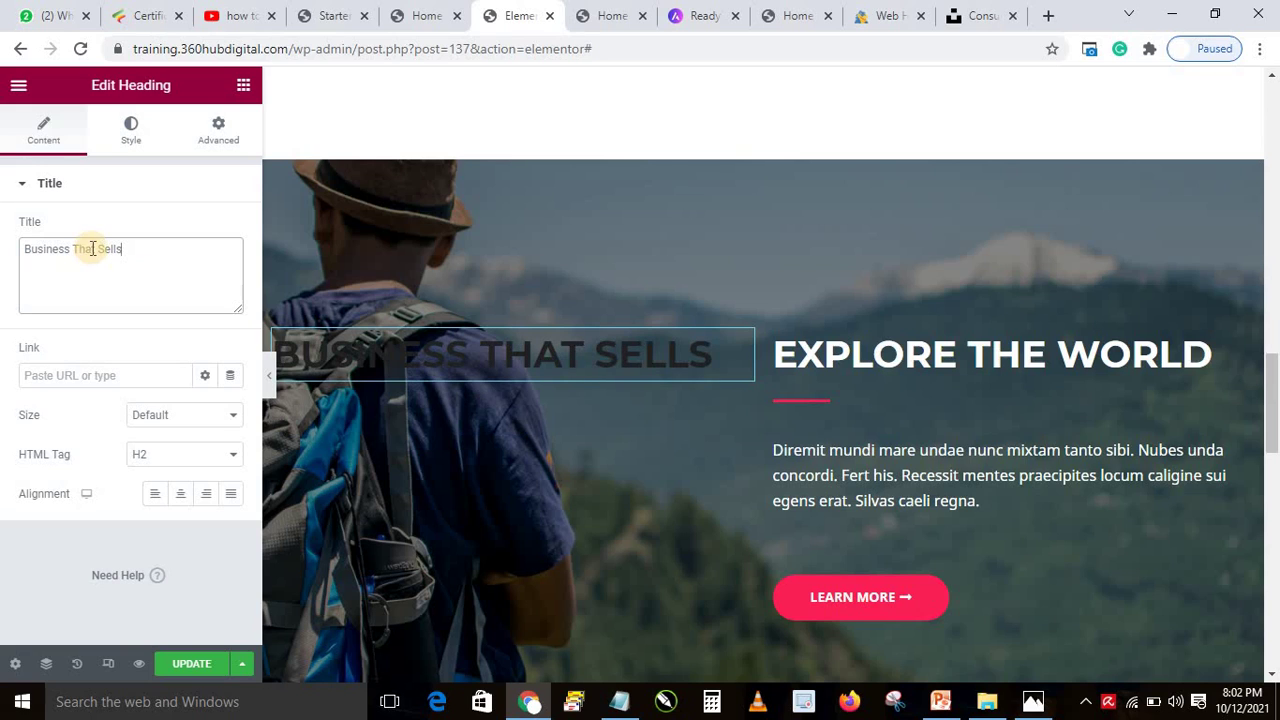
Set the text color of the Business That Sells heading to white.
left_click(131, 128)
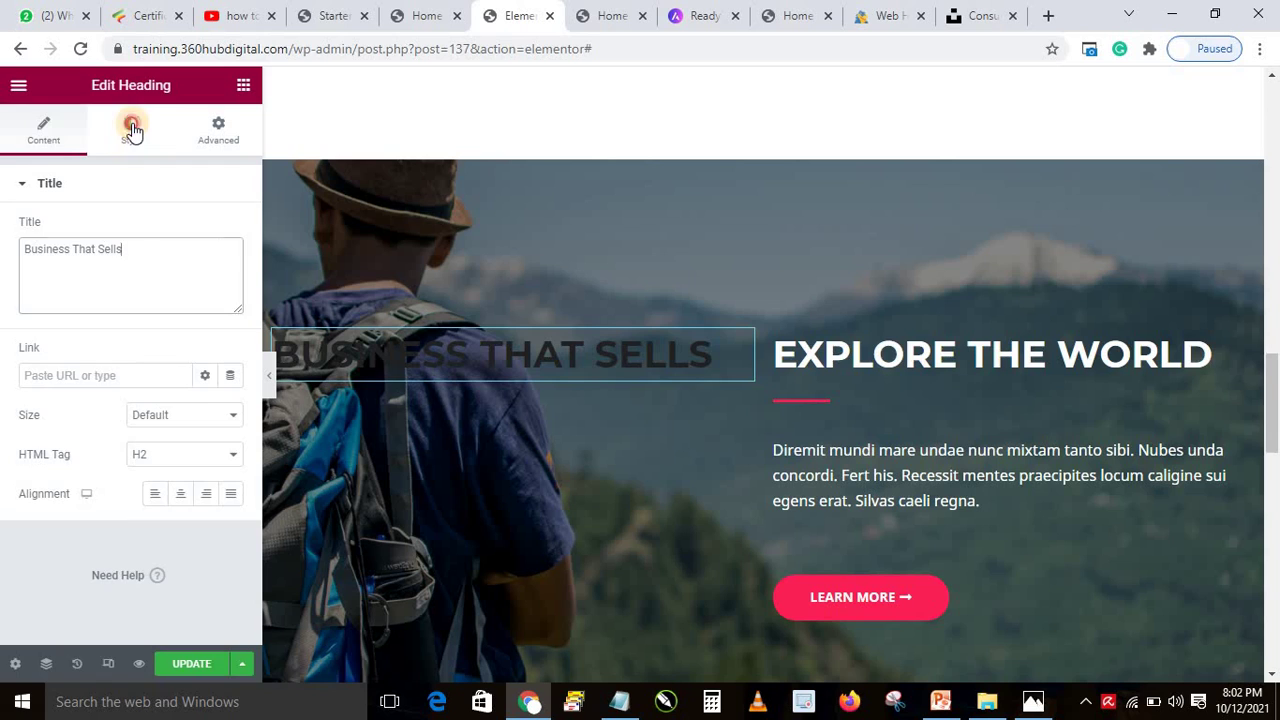
left_click(231, 231)
left_click(128, 300)
left_click(28, 312)
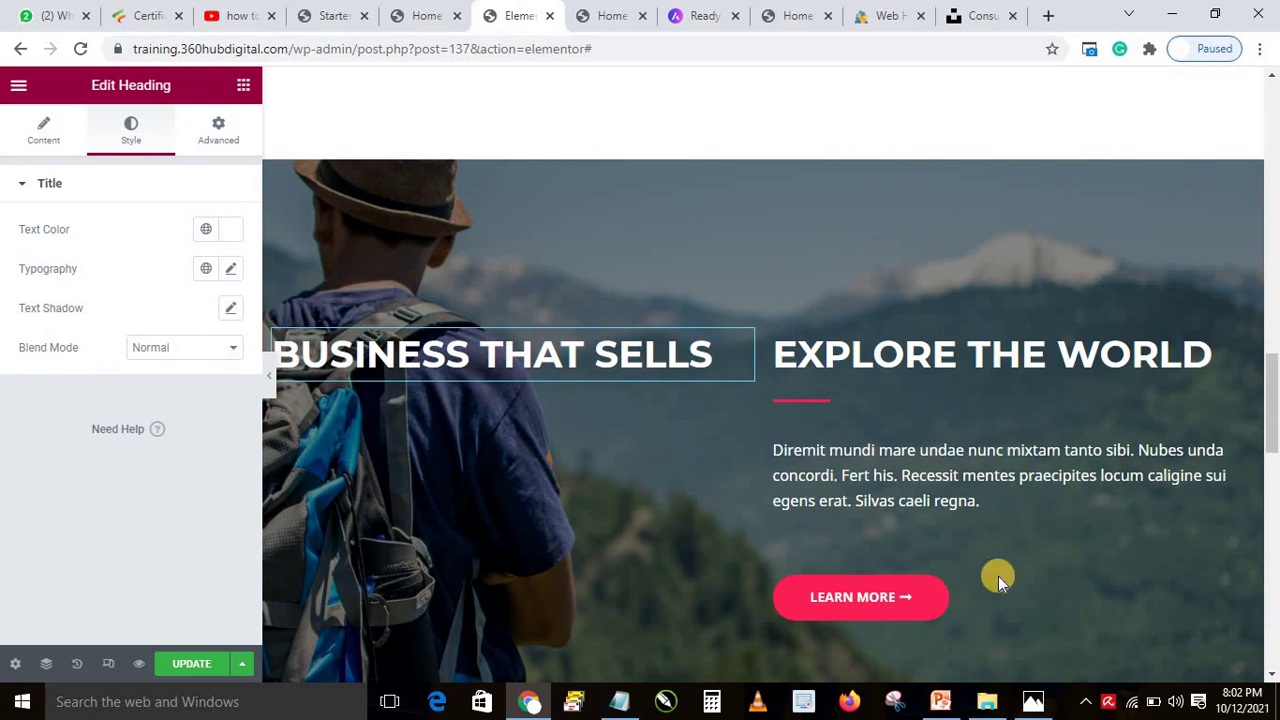
Add a Spacer widget below the Business That Sells heading and reduce its space to about 40 px.
left_click(703, 505)
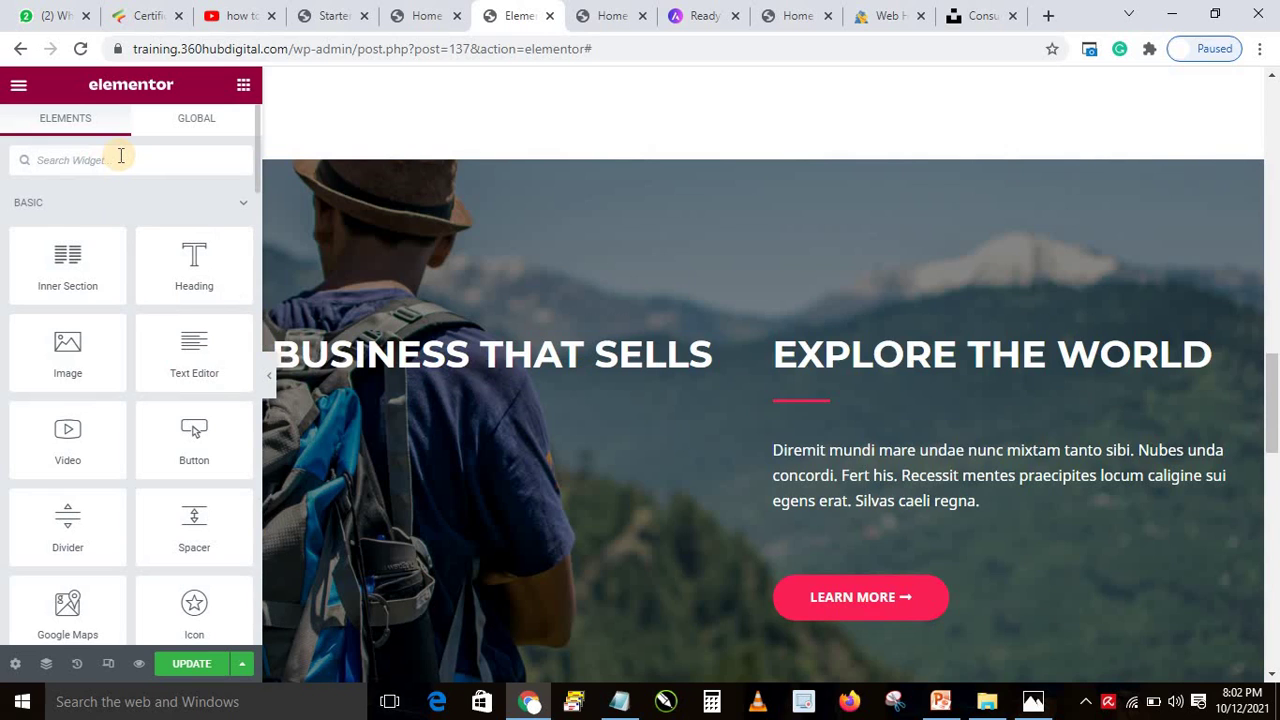
type("spa")
left_click_drag(67, 222, 418, 415)
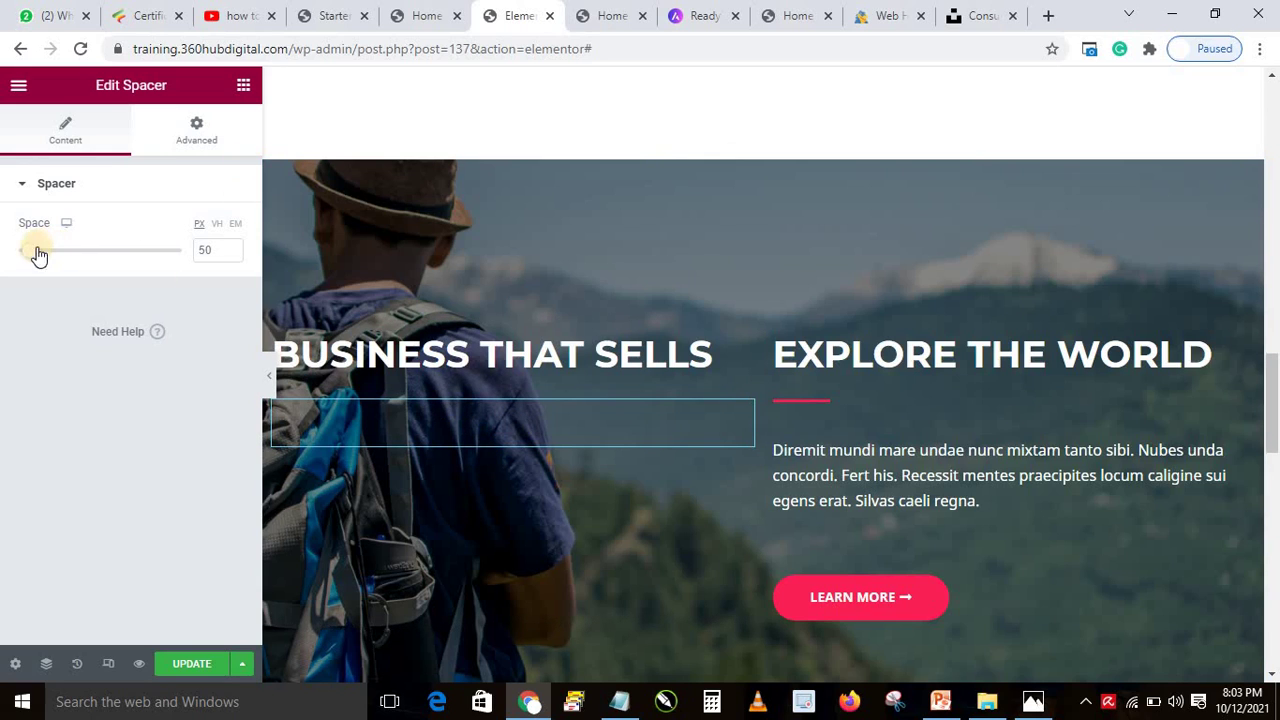
left_click_drag(233, 258, 227, 254)
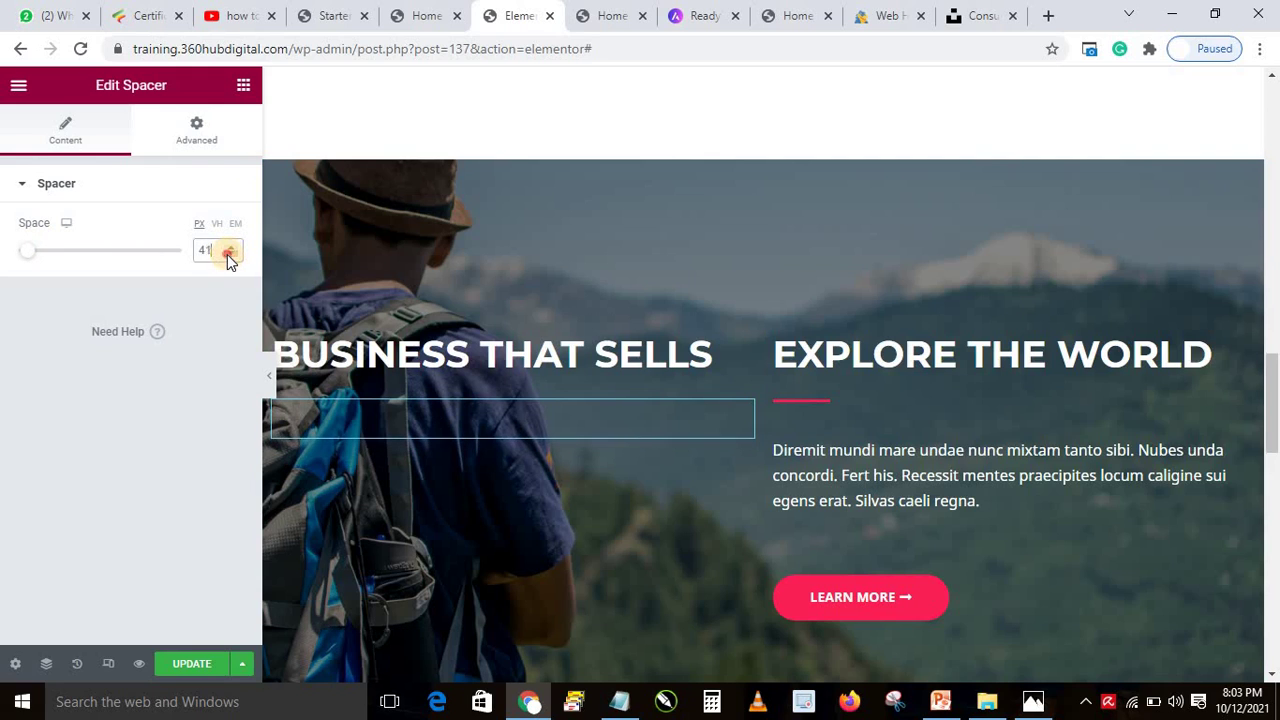
left_click(193, 134)
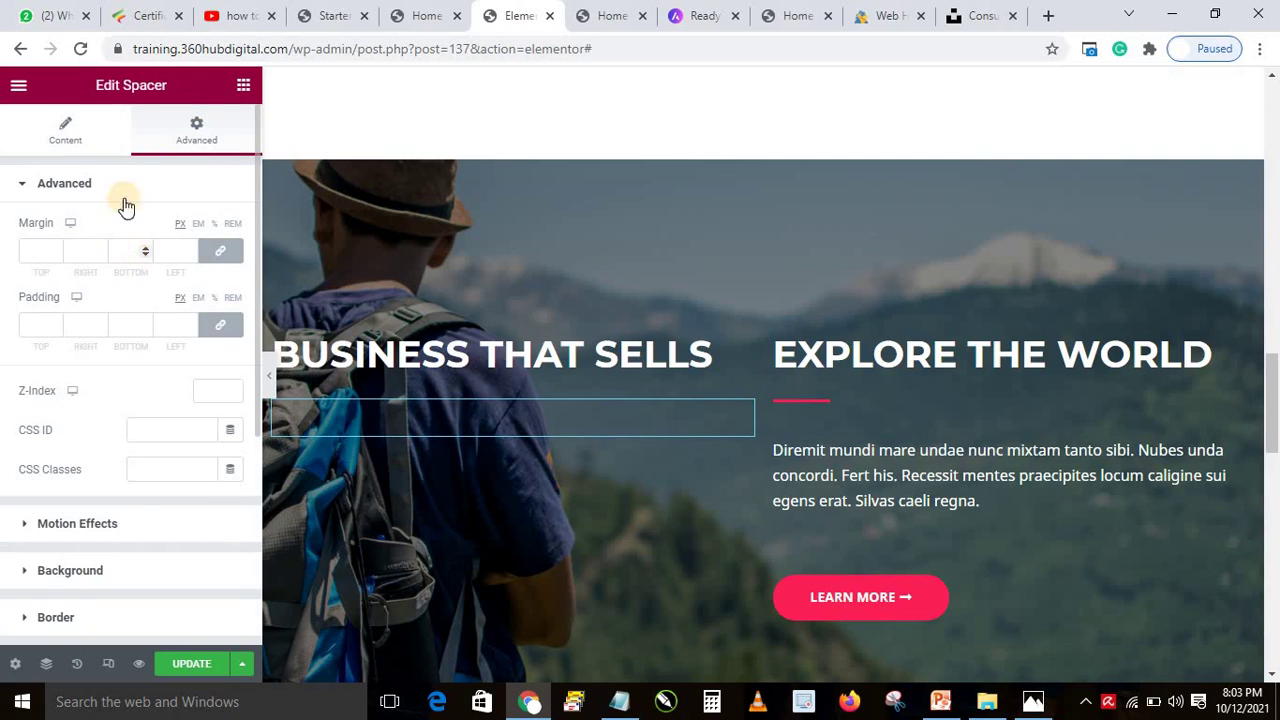
left_click(239, 90)
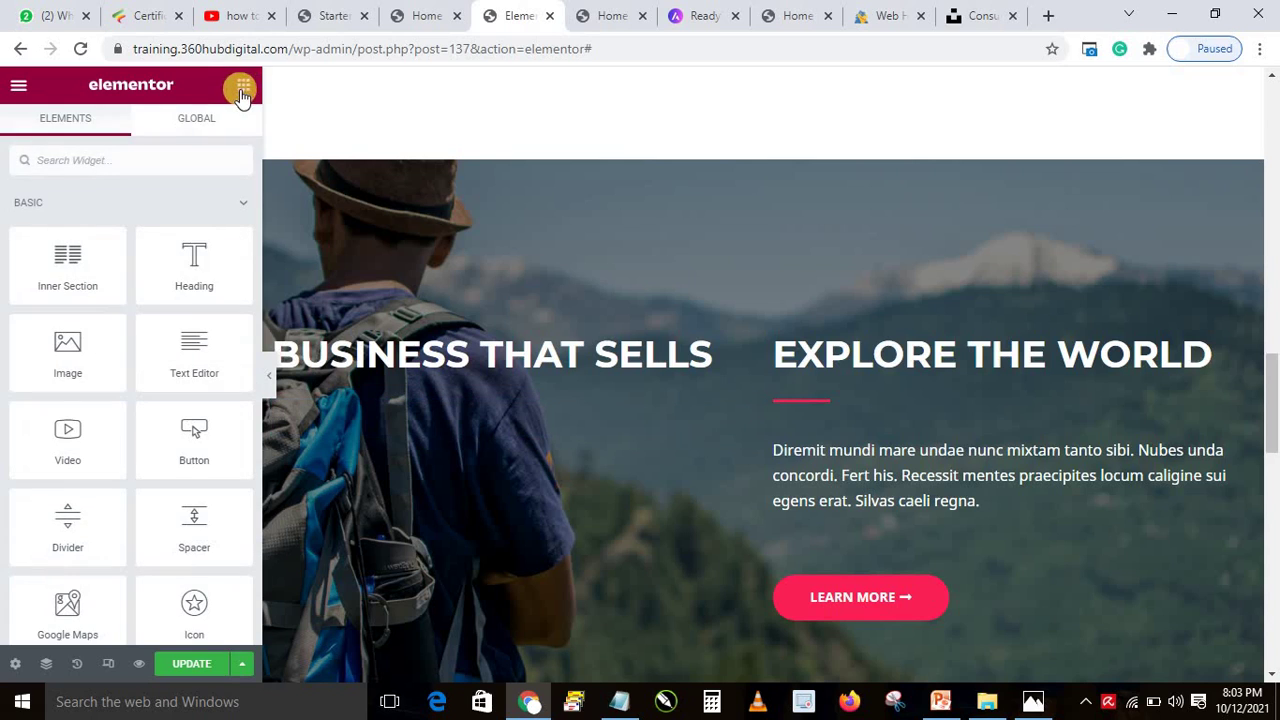
Add a Text Editor widget below the Business That Sells heading and repeat its placeholder paragraph a second time.
left_click_drag(50, 282, 51, 372)
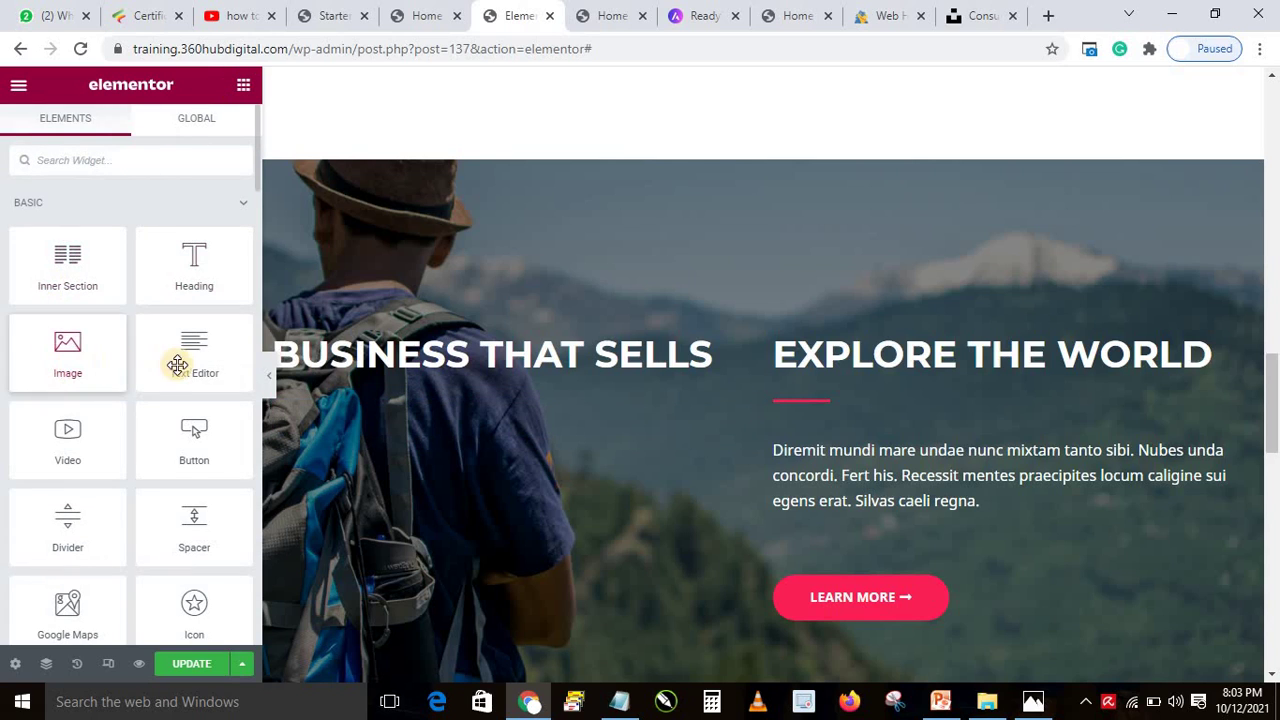
left_click_drag(186, 354, 440, 432)
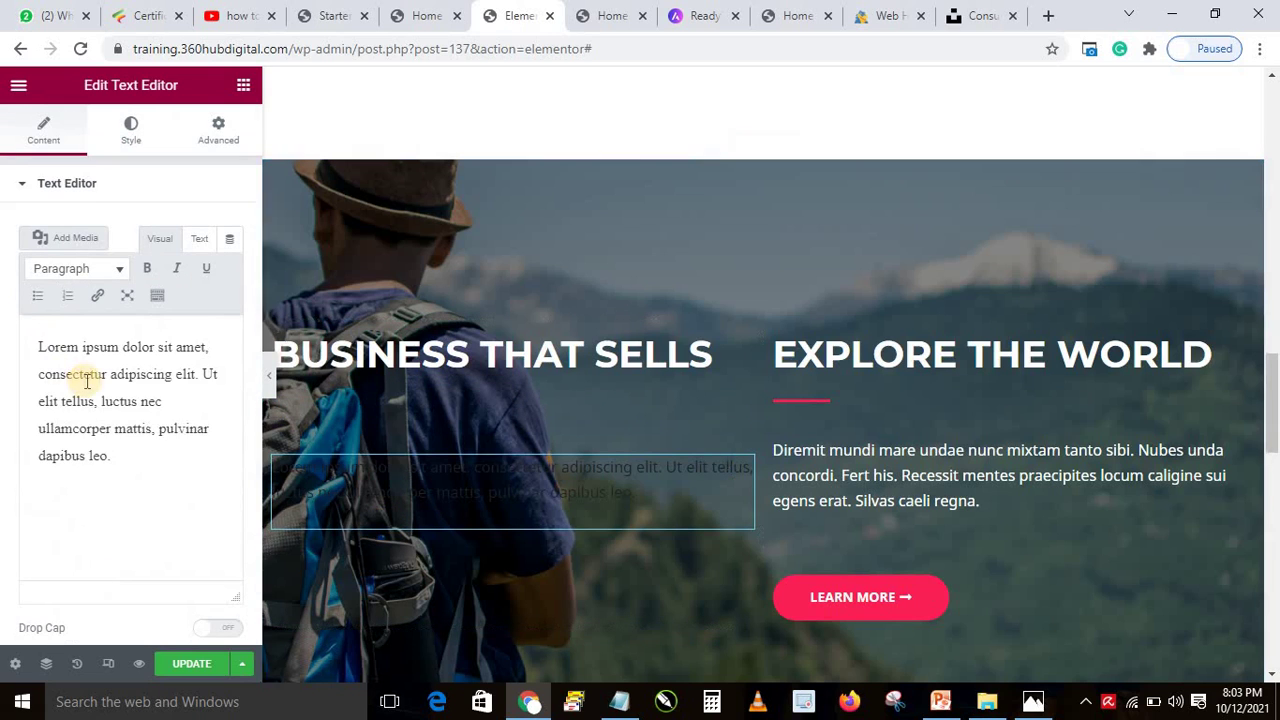
left_click(94, 394)
left_click_drag(94, 473, 20, 336)
key("ctrl+c")
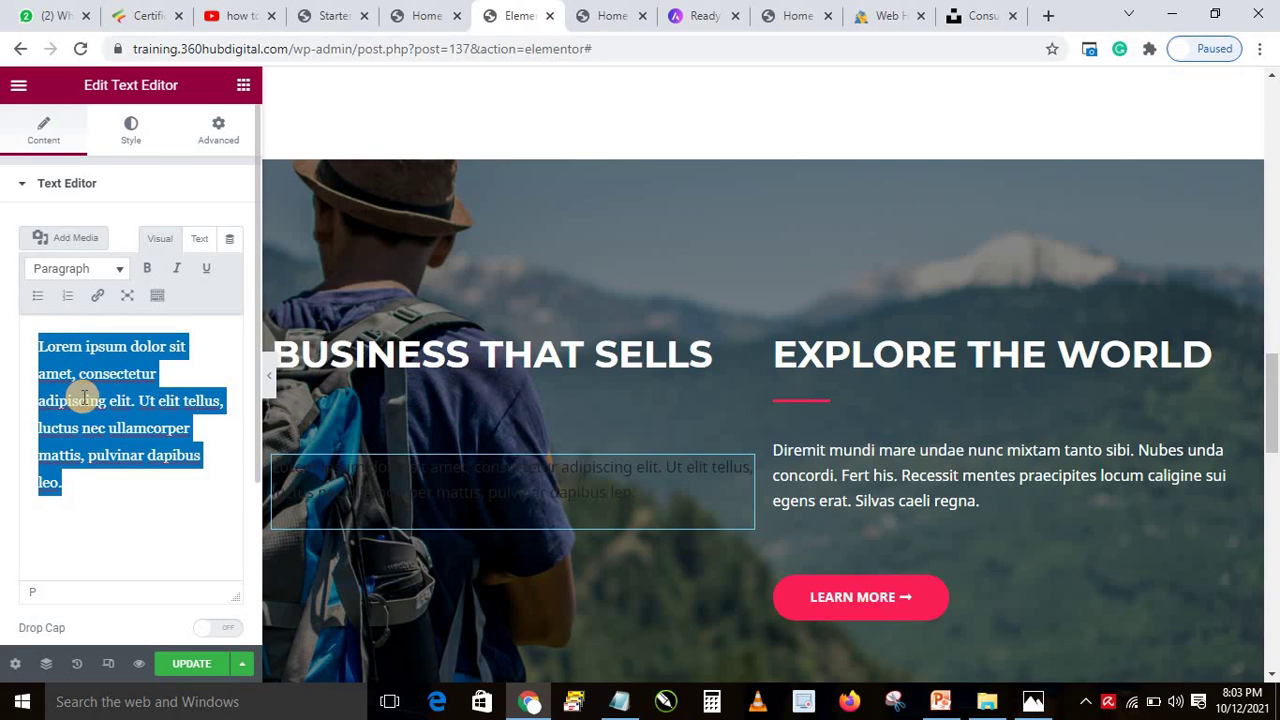
left_click(113, 486)
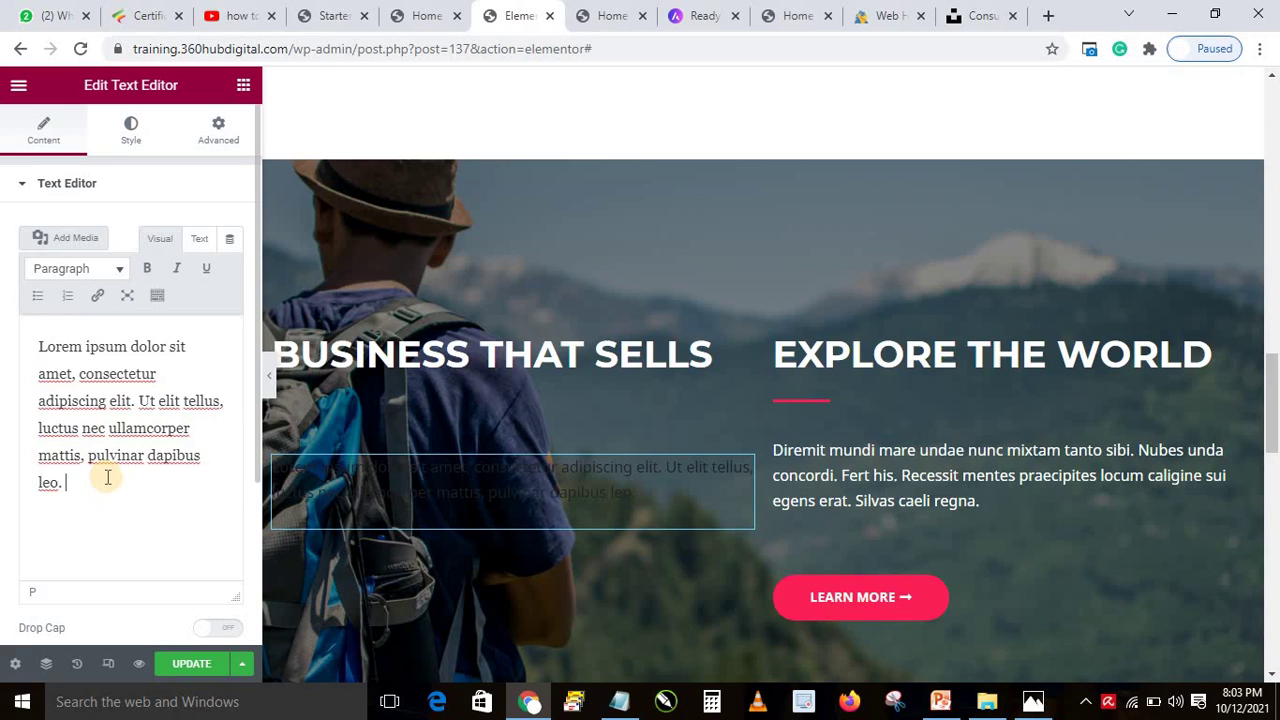
key("ctrl+v")
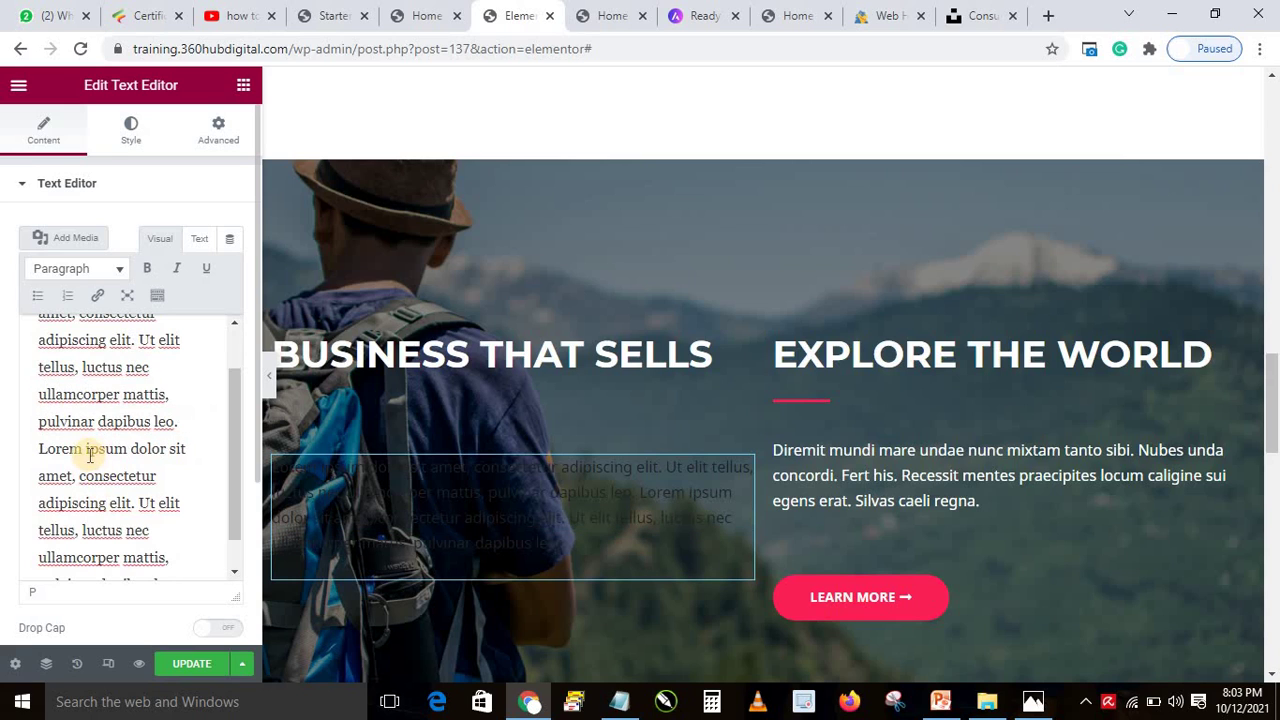
Set the text color of the new placeholder paragraph to off-white.
left_click(131, 127)
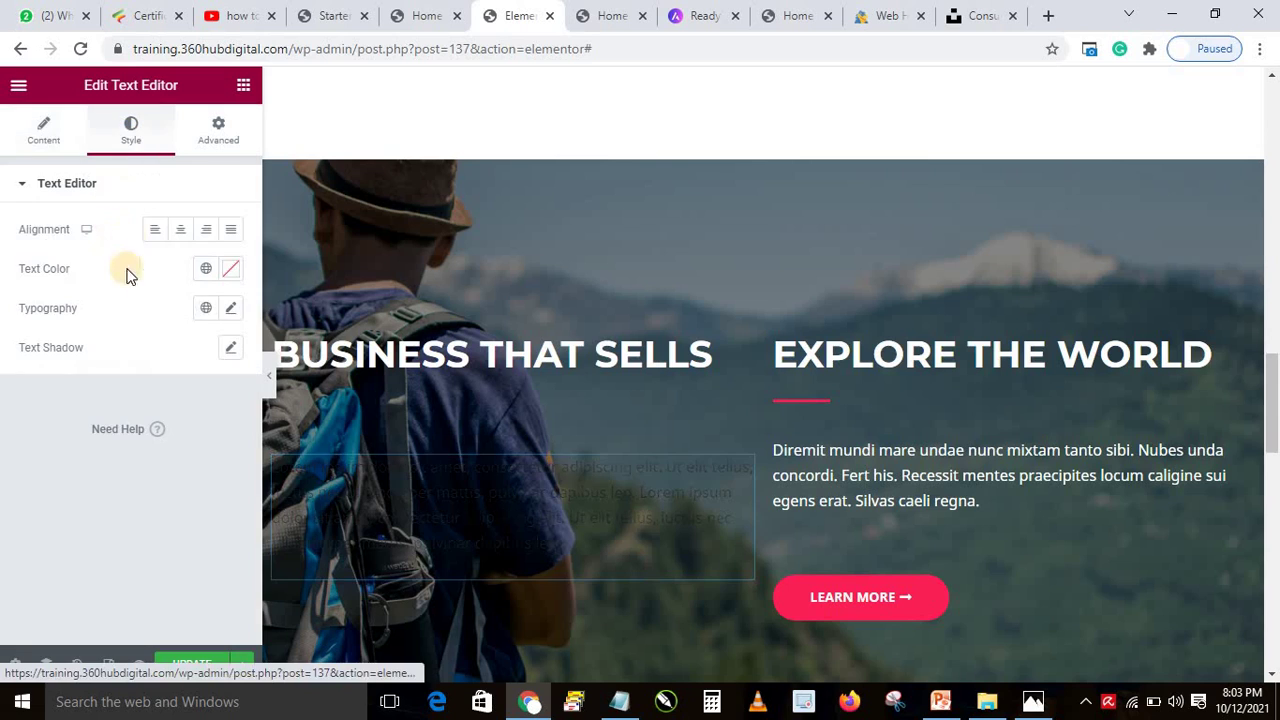
left_click(229, 275)
left_click(132, 341)
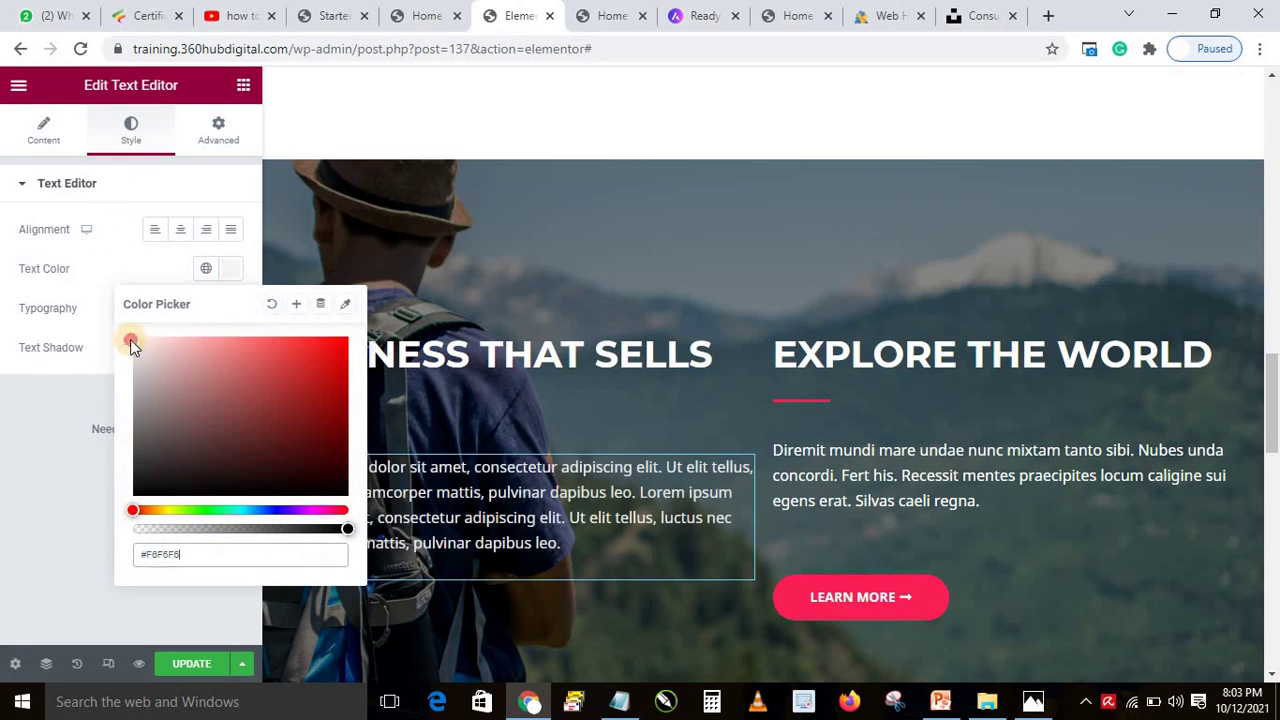
left_click(106, 429)
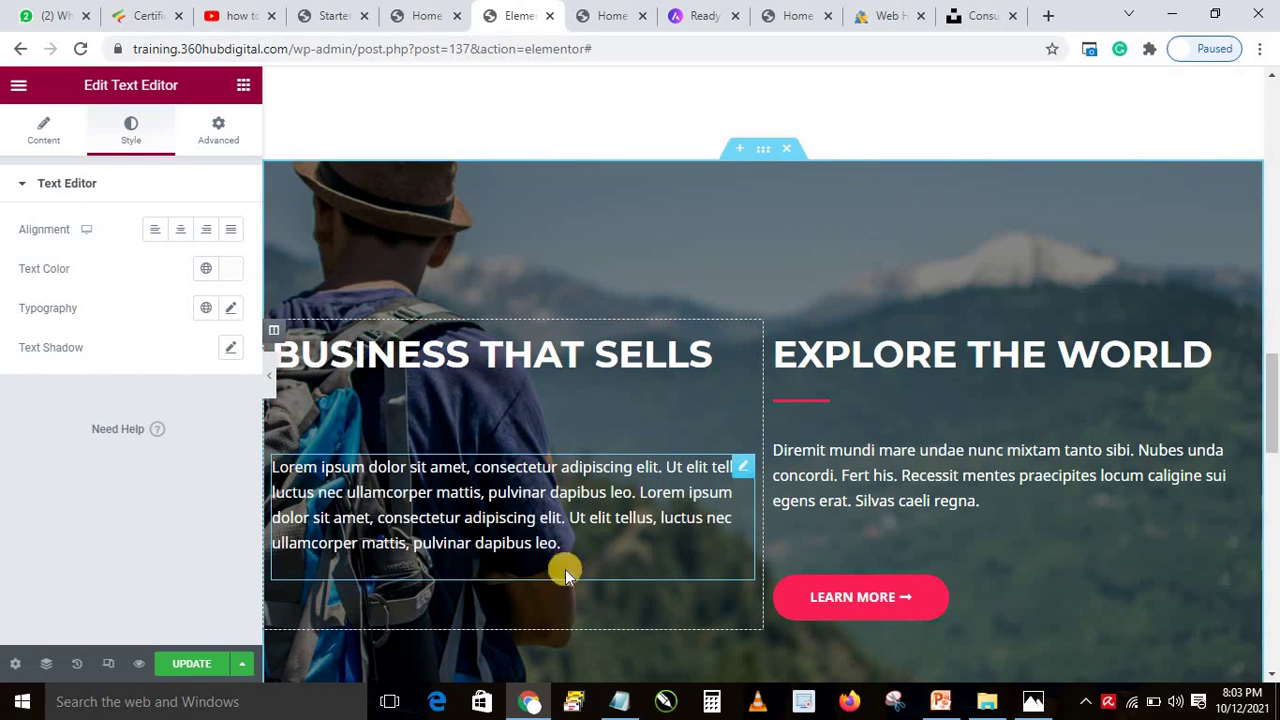
Copy the Learn More button from the Explore The World column and paste it into the Business That Sells column.
right_click(988, 590)
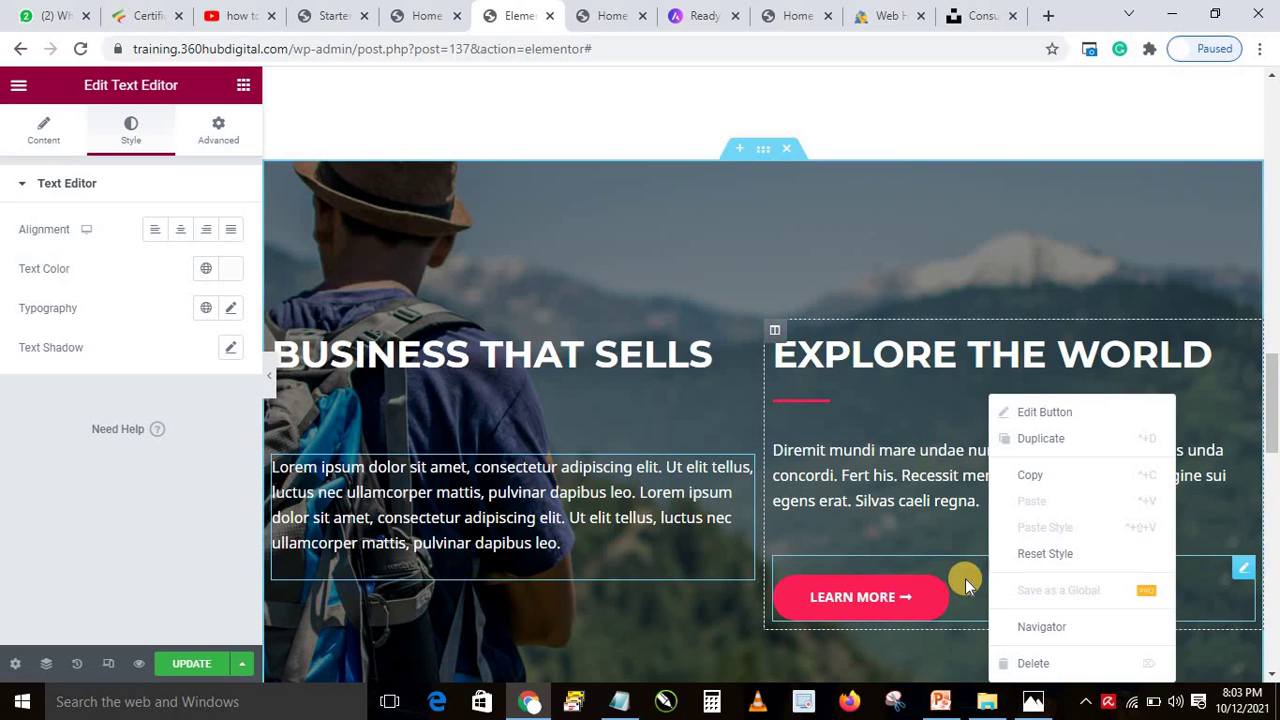
right_click(961, 578)
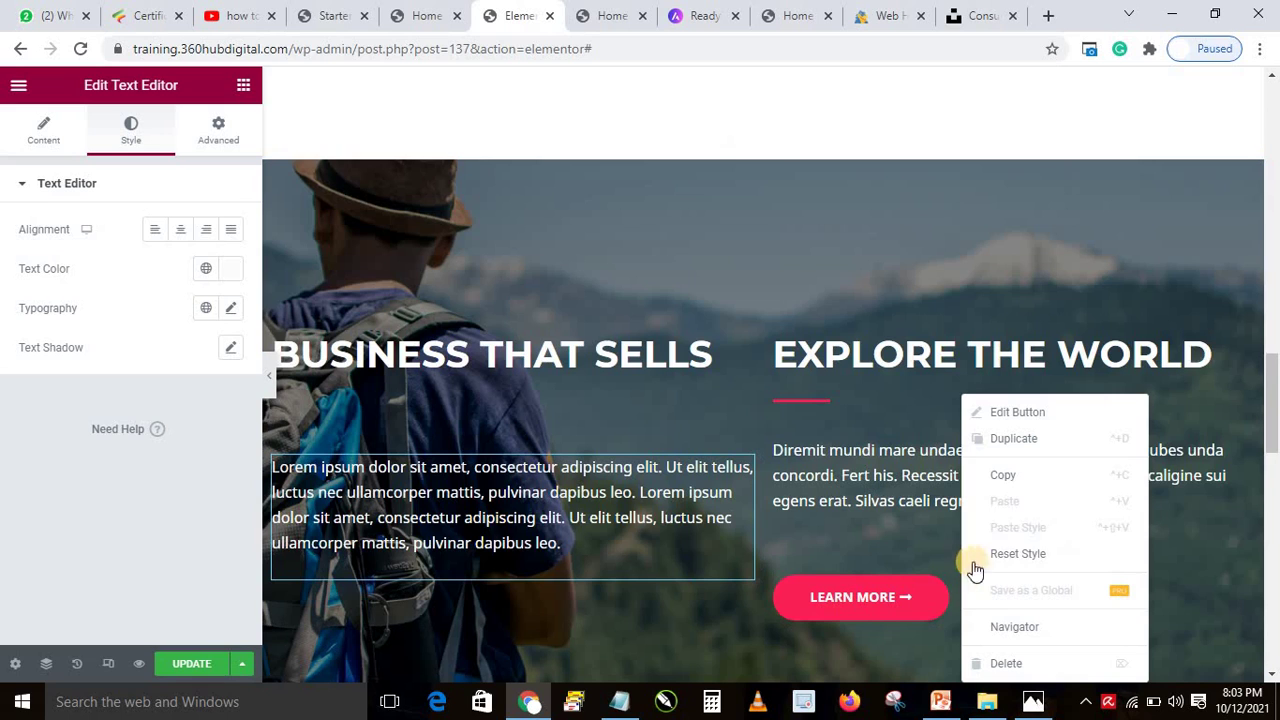
left_click(1012, 475)
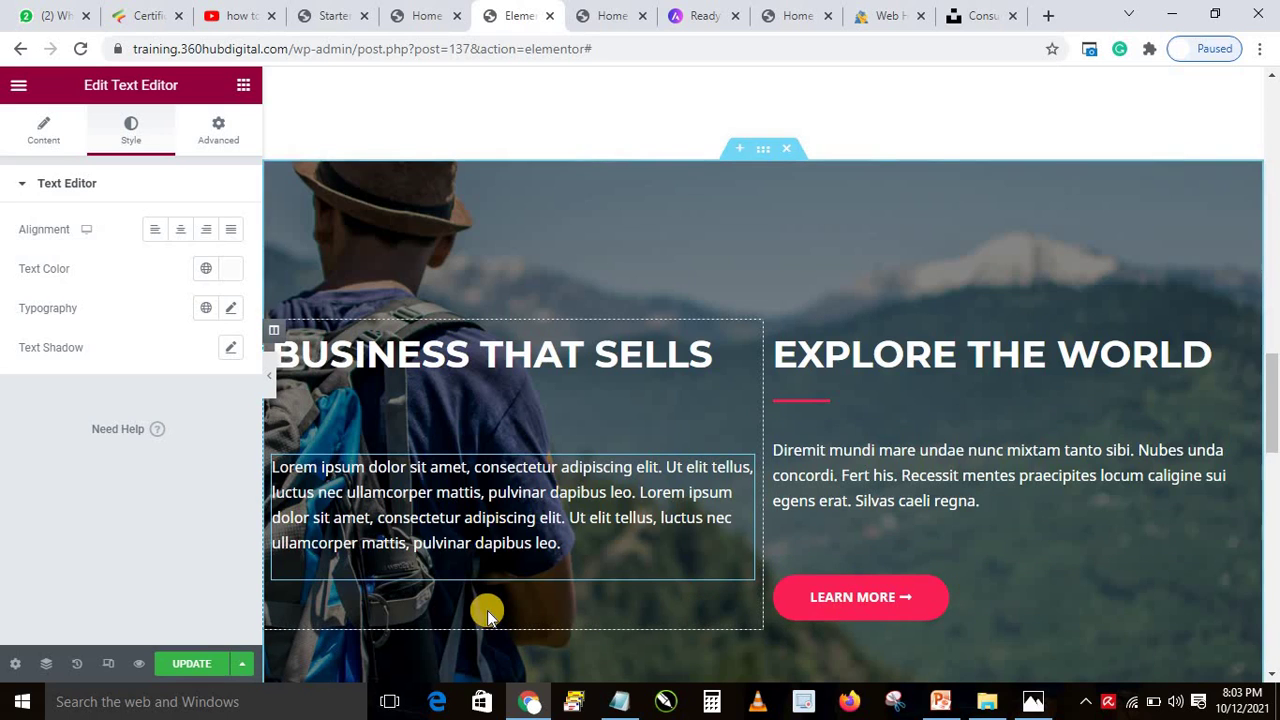
right_click(484, 607)
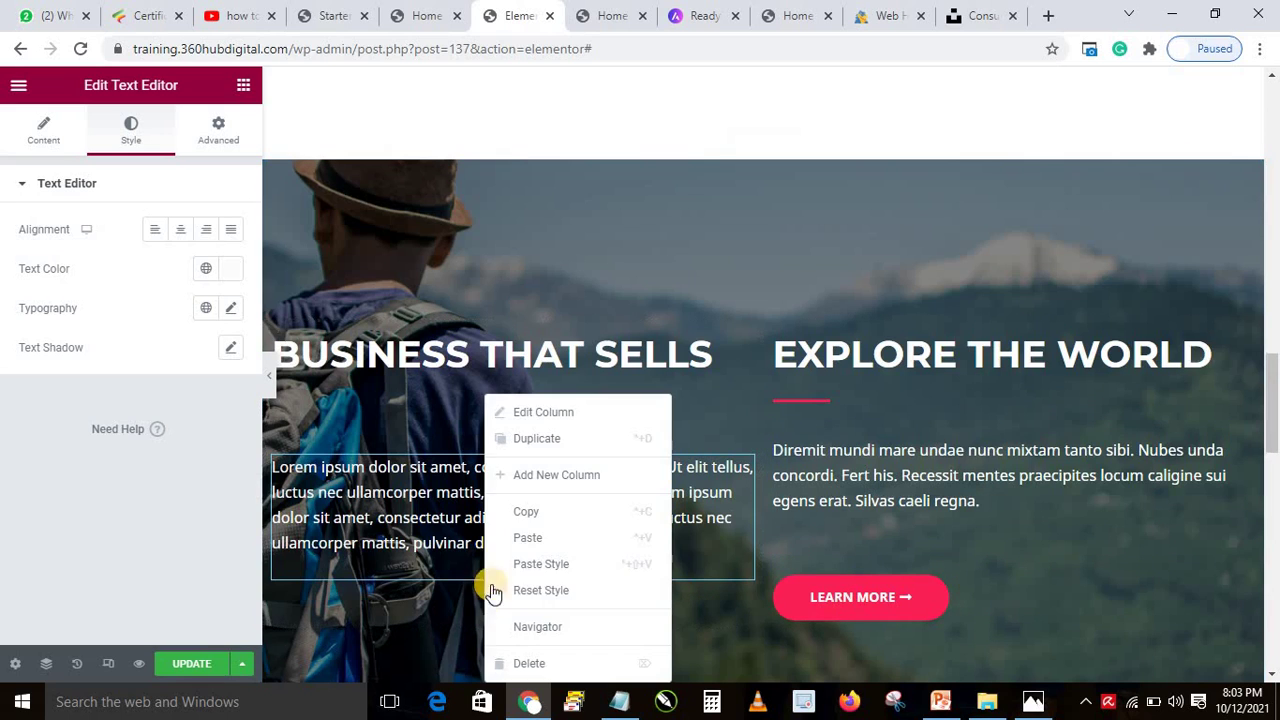
left_click(534, 535)
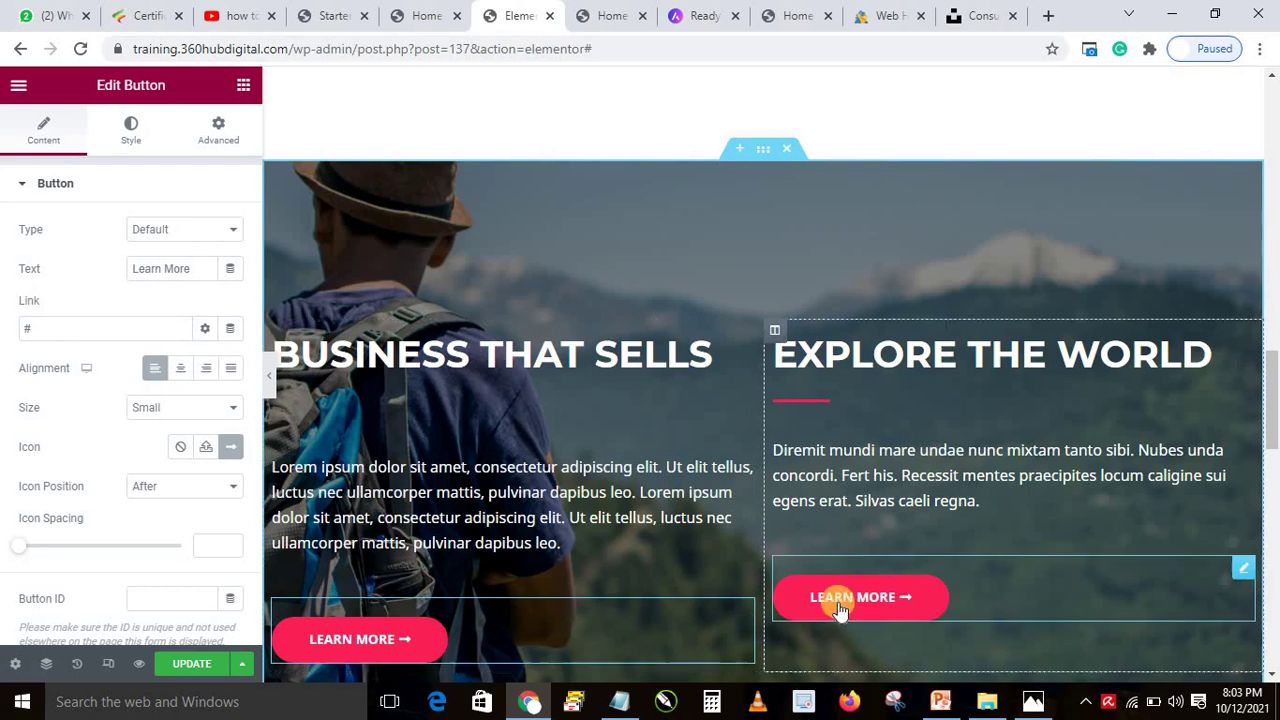
Shorten the paragraph under Business That Sells so it ends after the second "Lorem ipsum dolor sit", and update the page.
left_click(453, 497)
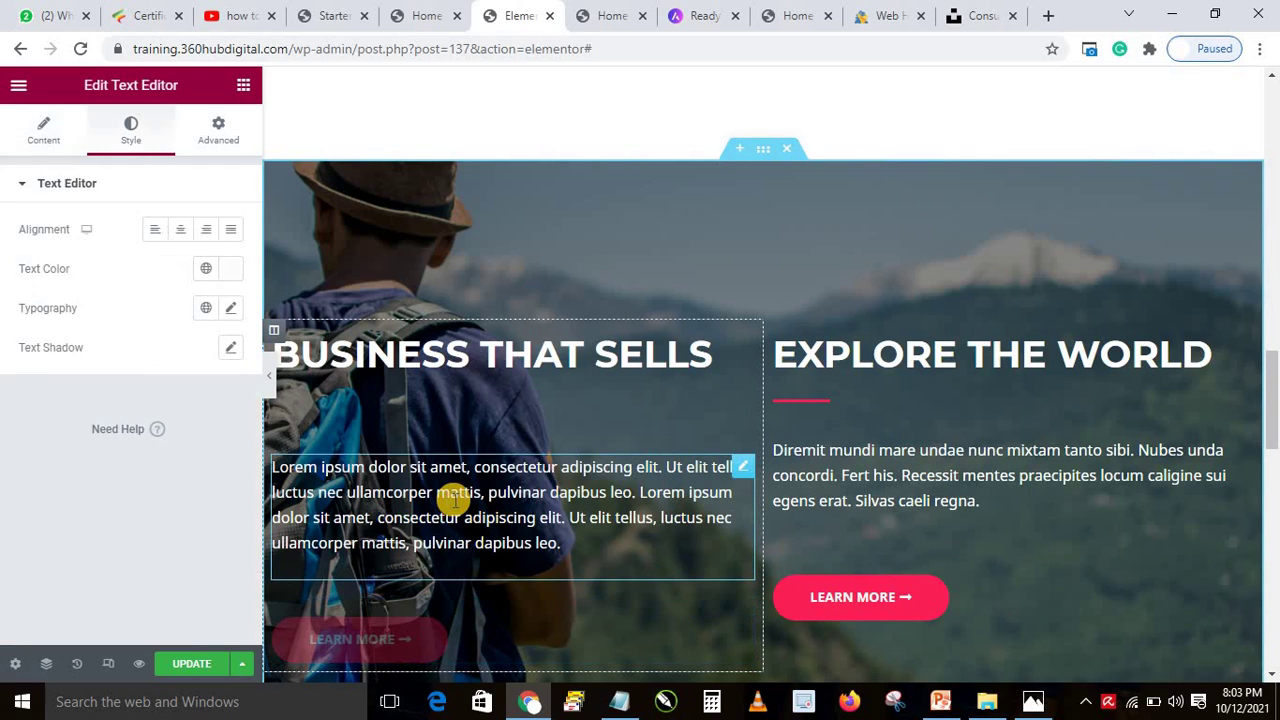
left_click(743, 467)
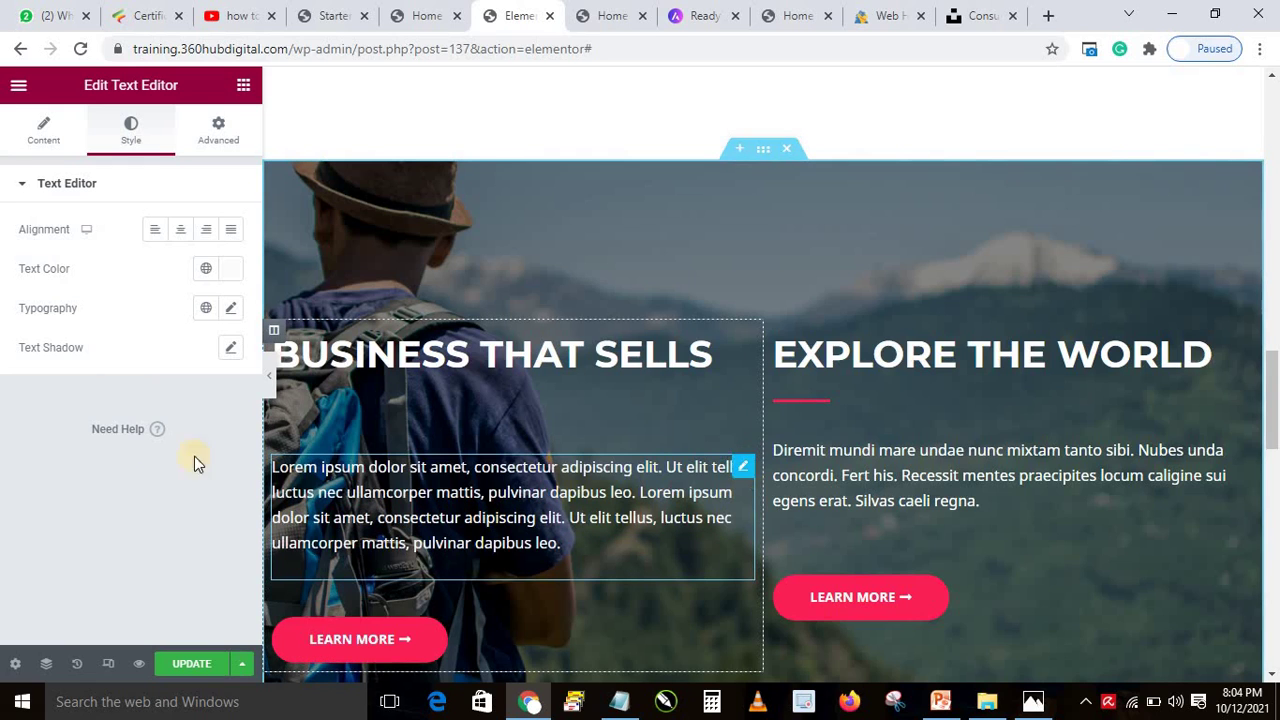
left_click(45, 133)
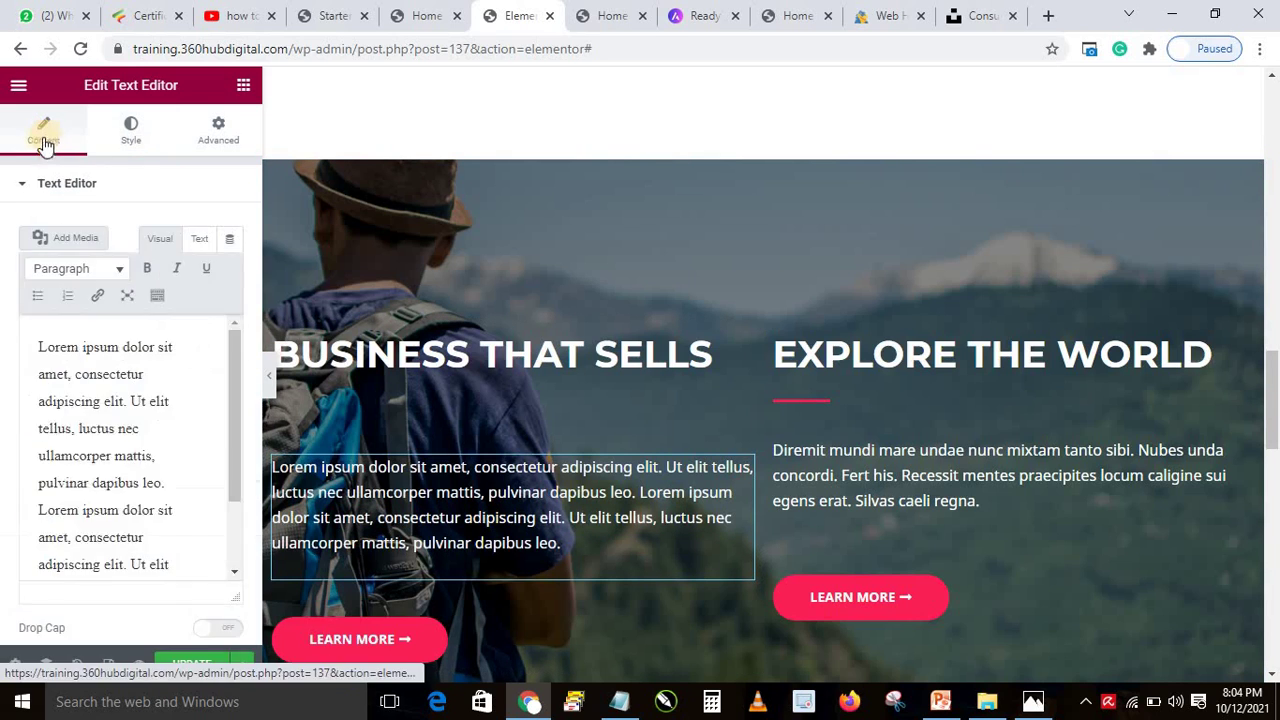
left_click_drag(233, 477, 34, 447)
left_click(183, 552)
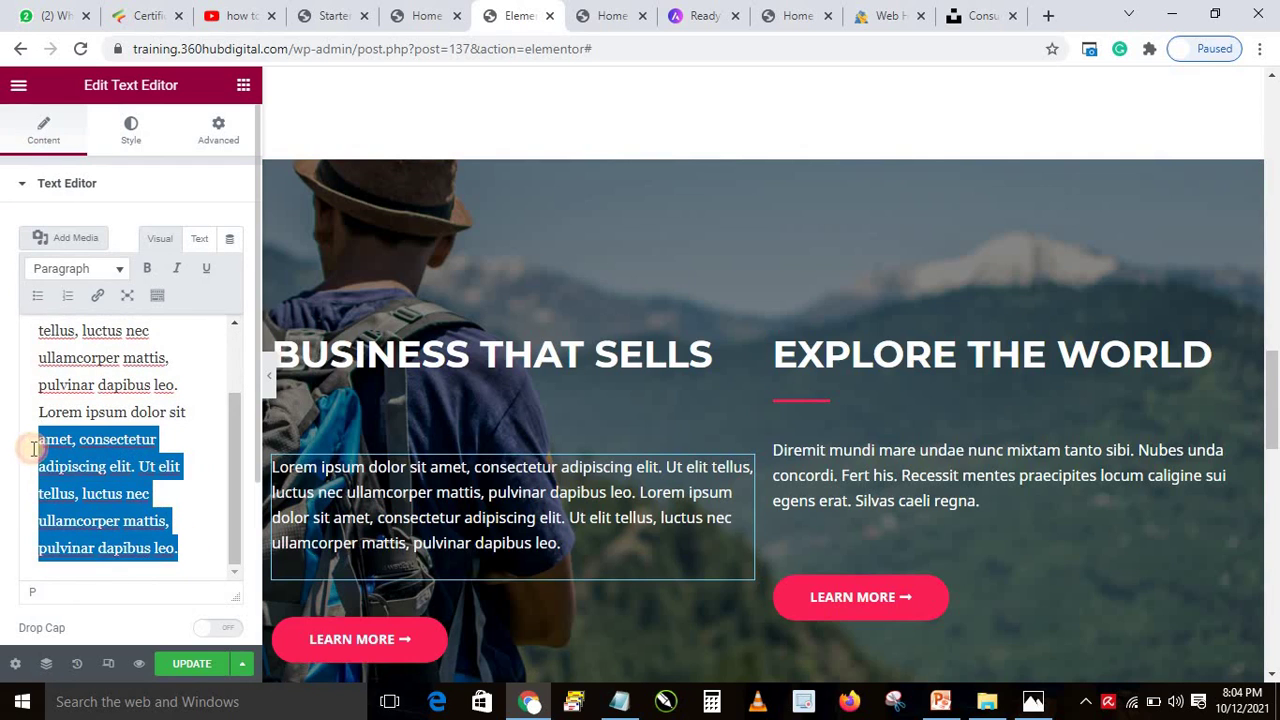
key("BackSpace")
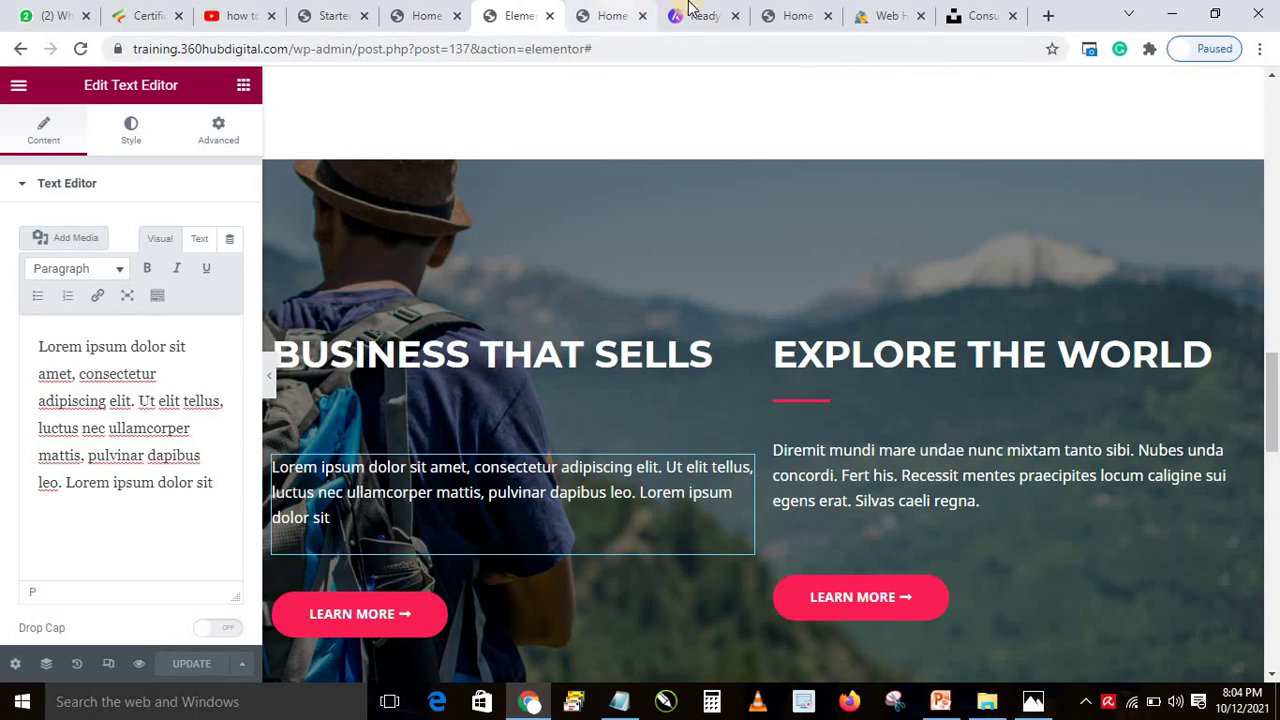
Reload the live home page to check the Business That Sells column, and return to the page editor.
left_click(795, 12)
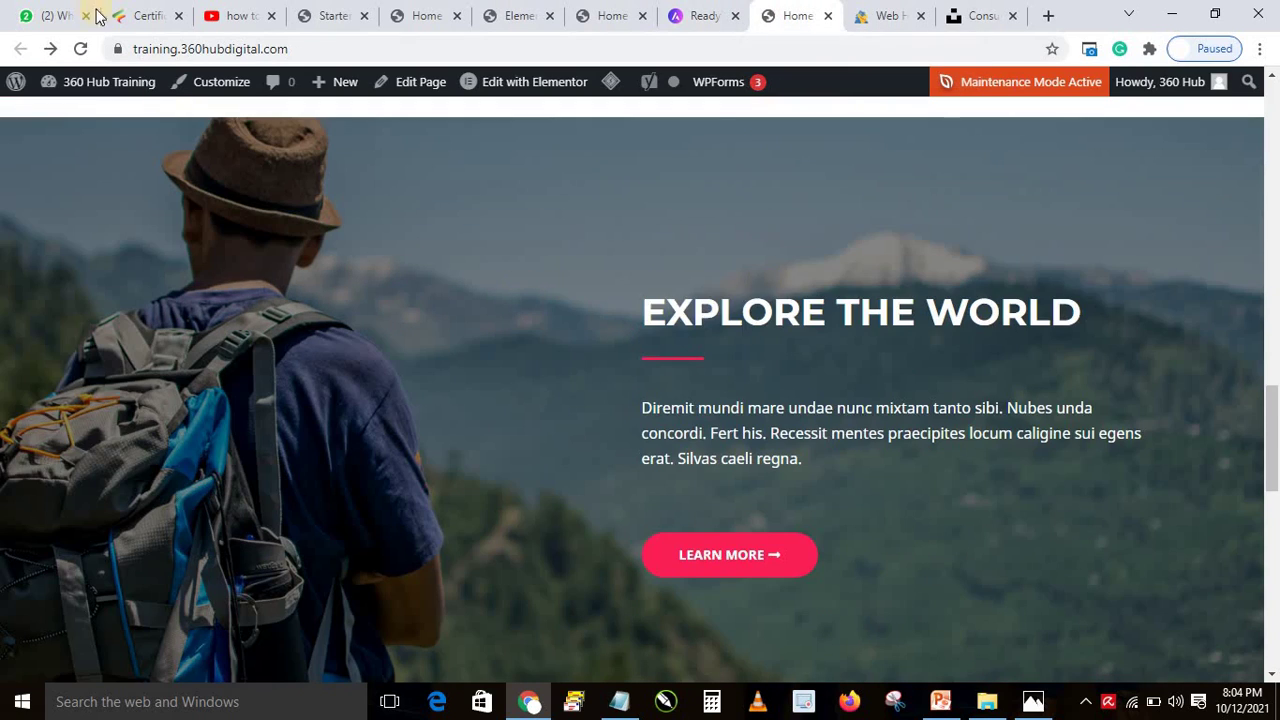
left_click(79, 48)
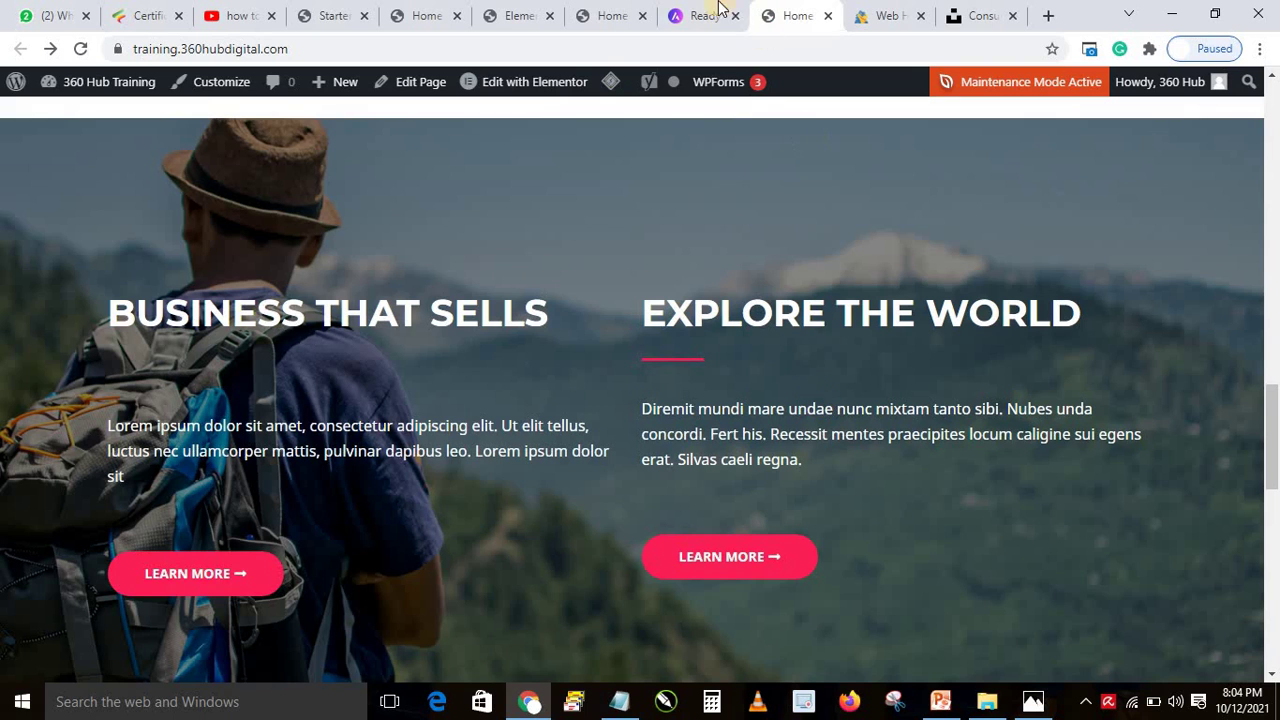
left_click(518, 15)
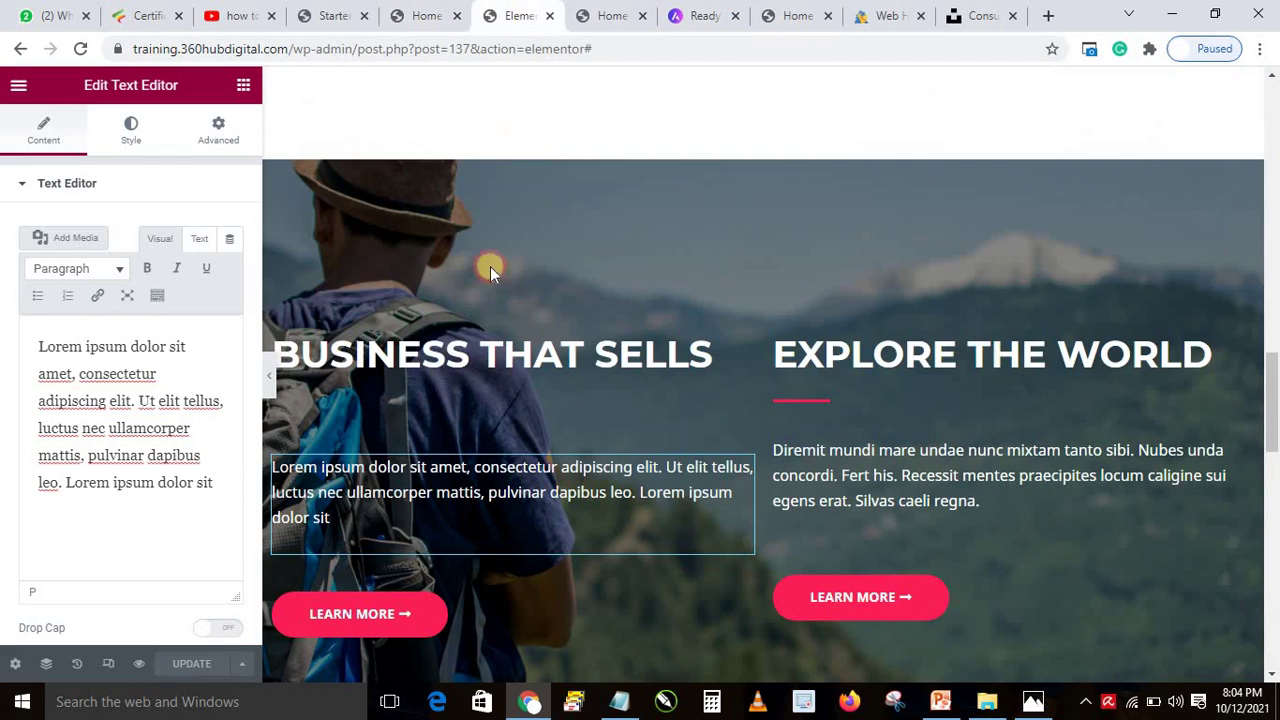
Delete the Business That Sells heading, its paragraph and its Learn More button, and update the page.
right_click(628, 352)
left_click(668, 618)
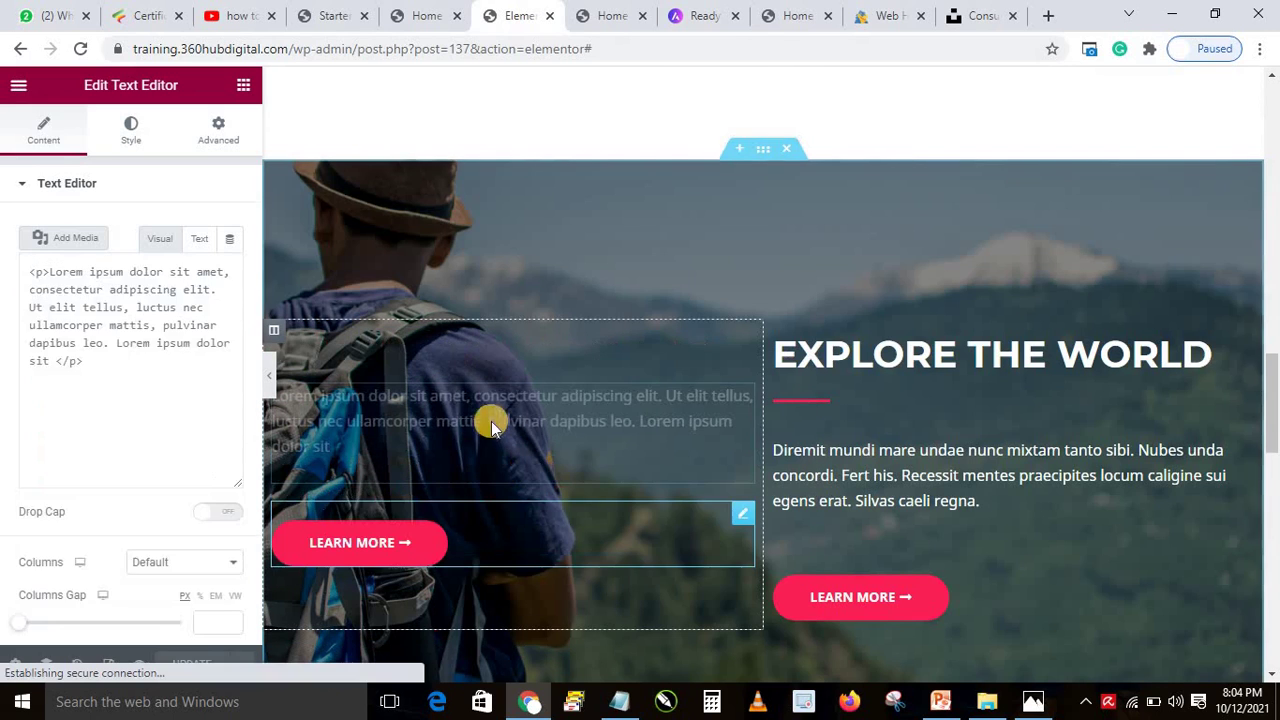
right_click(489, 420)
left_click(556, 665)
right_click(378, 451)
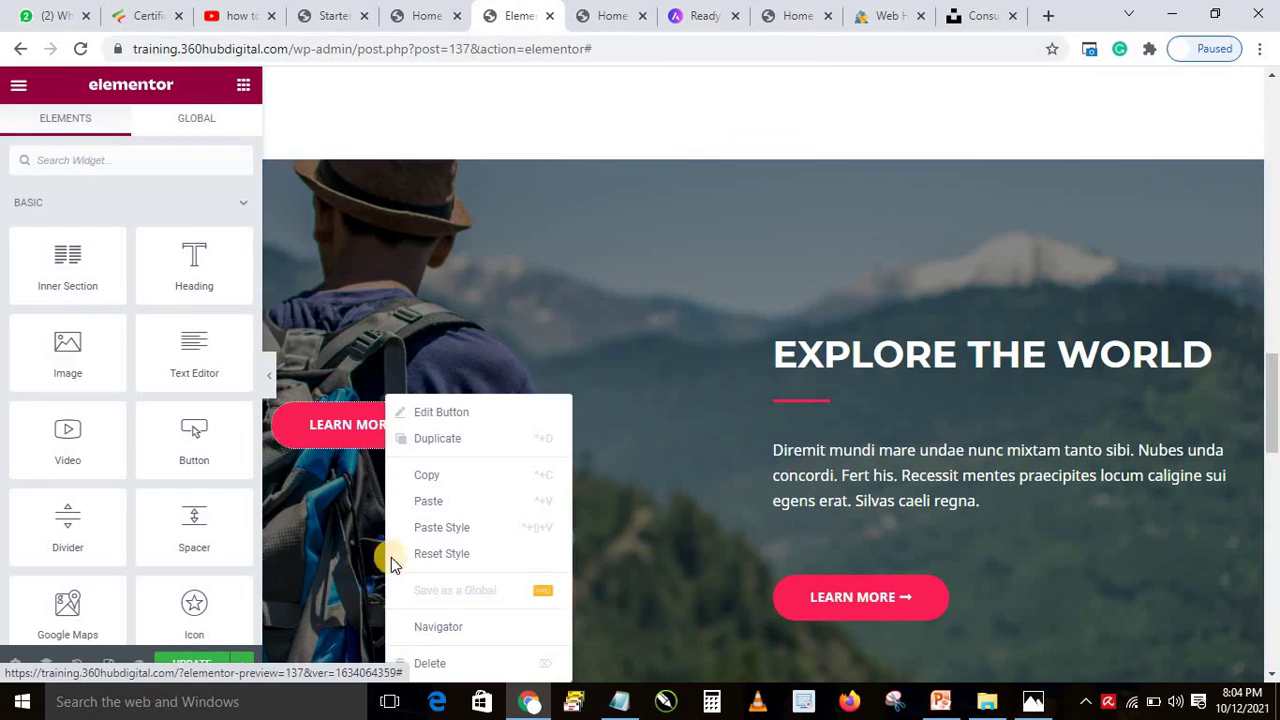
left_click(428, 663)
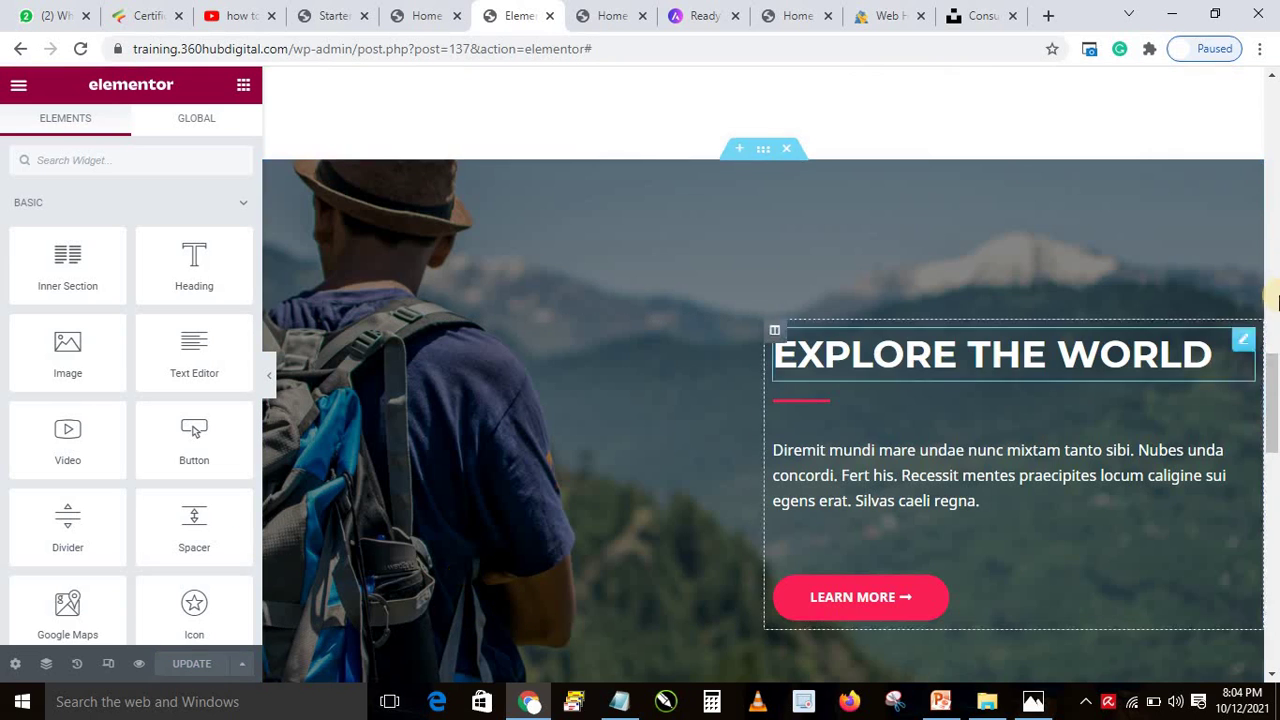
Inspect the Upcoming Tours & Destination heading and the blue-jacket skier image in the editor, and compare the section with the live page.
scroll(1274, 395, "down", 6)
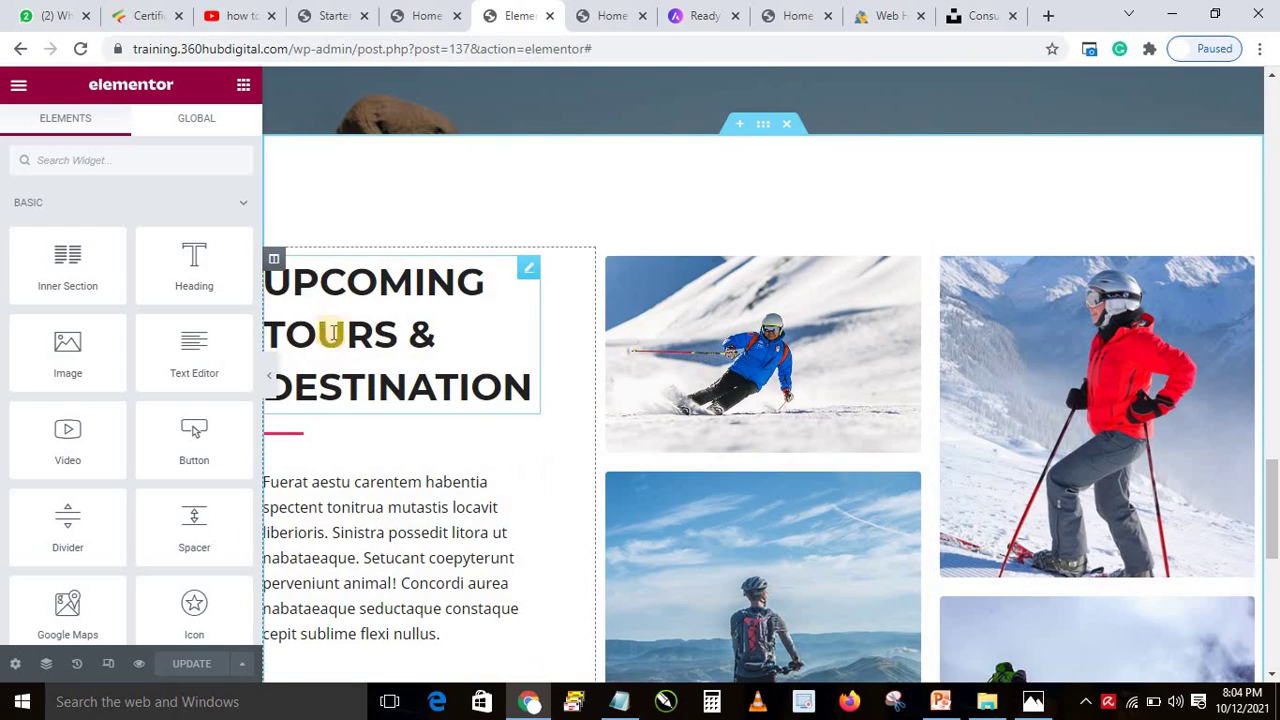
left_click(391, 332)
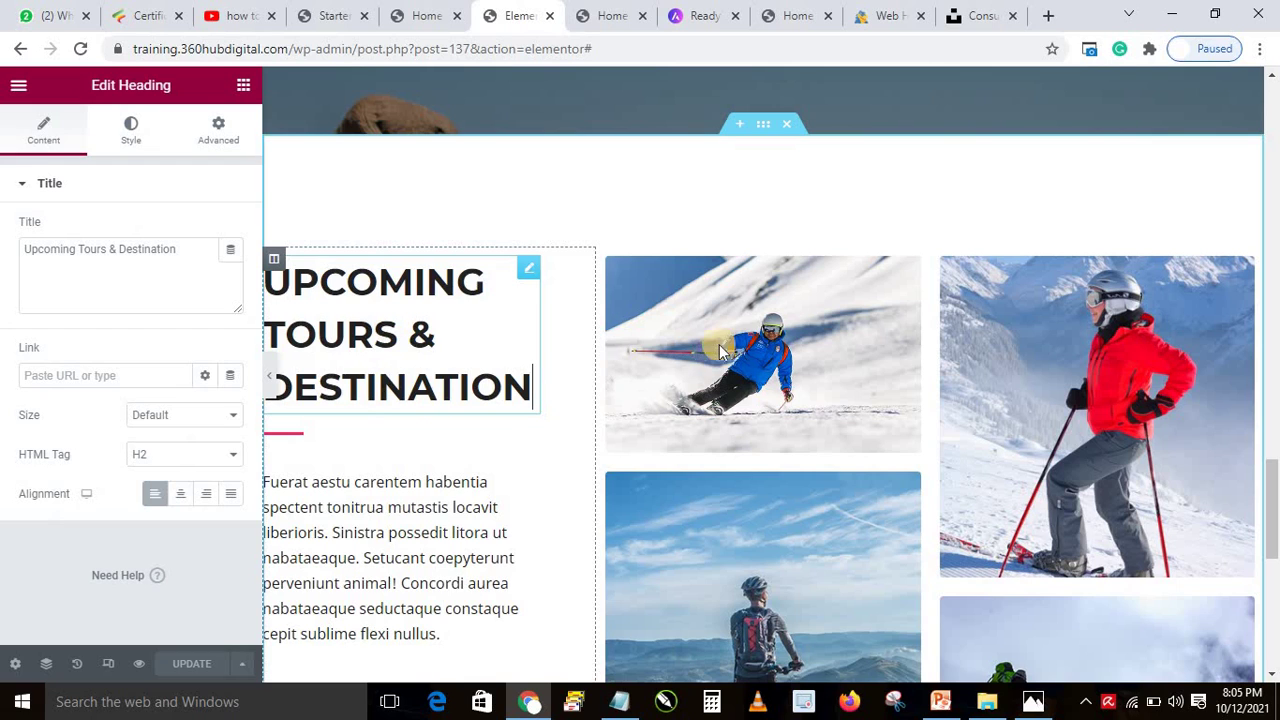
left_click(768, 343)
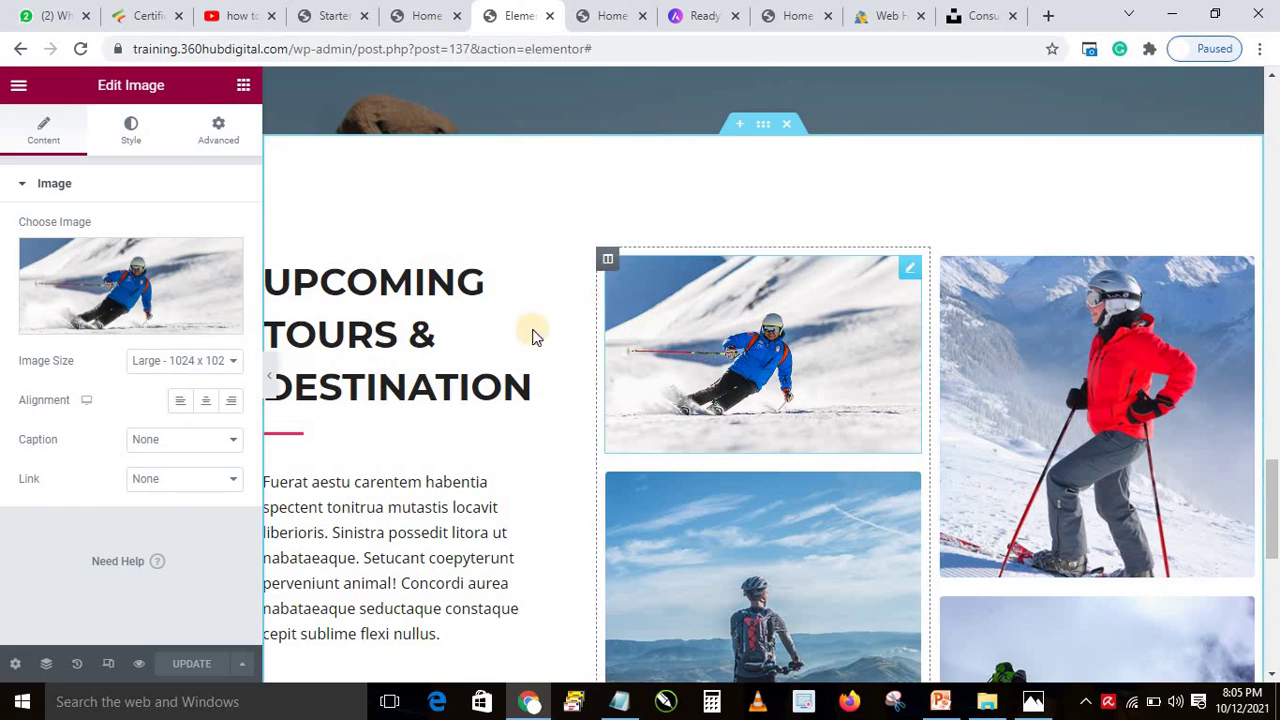
left_click(797, 15)
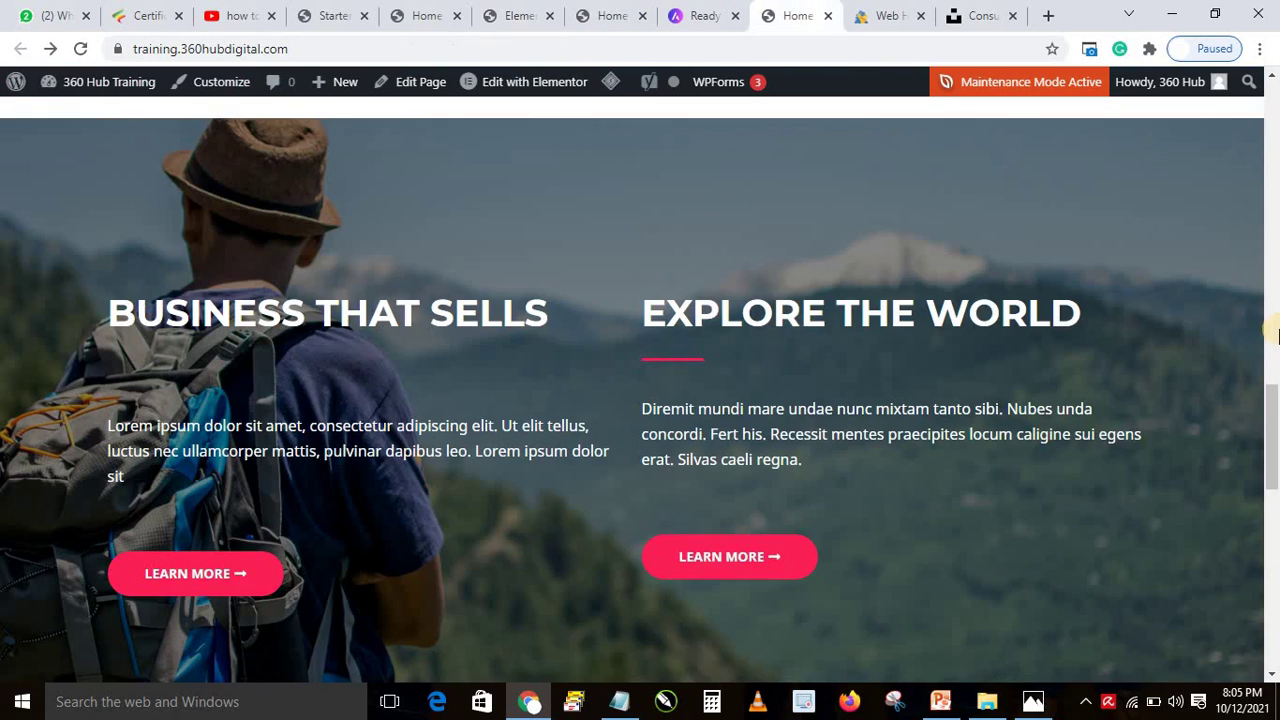
left_click_drag(1273, 410, 1274, 578)
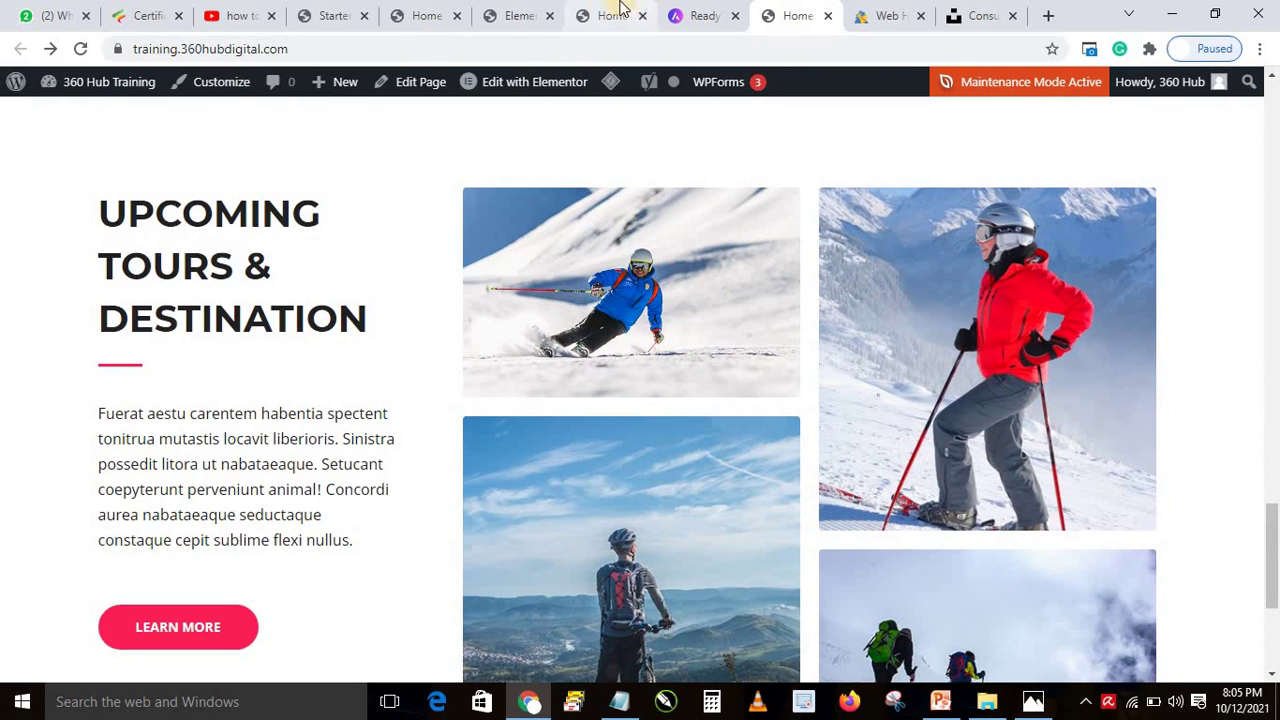
left_click(520, 14)
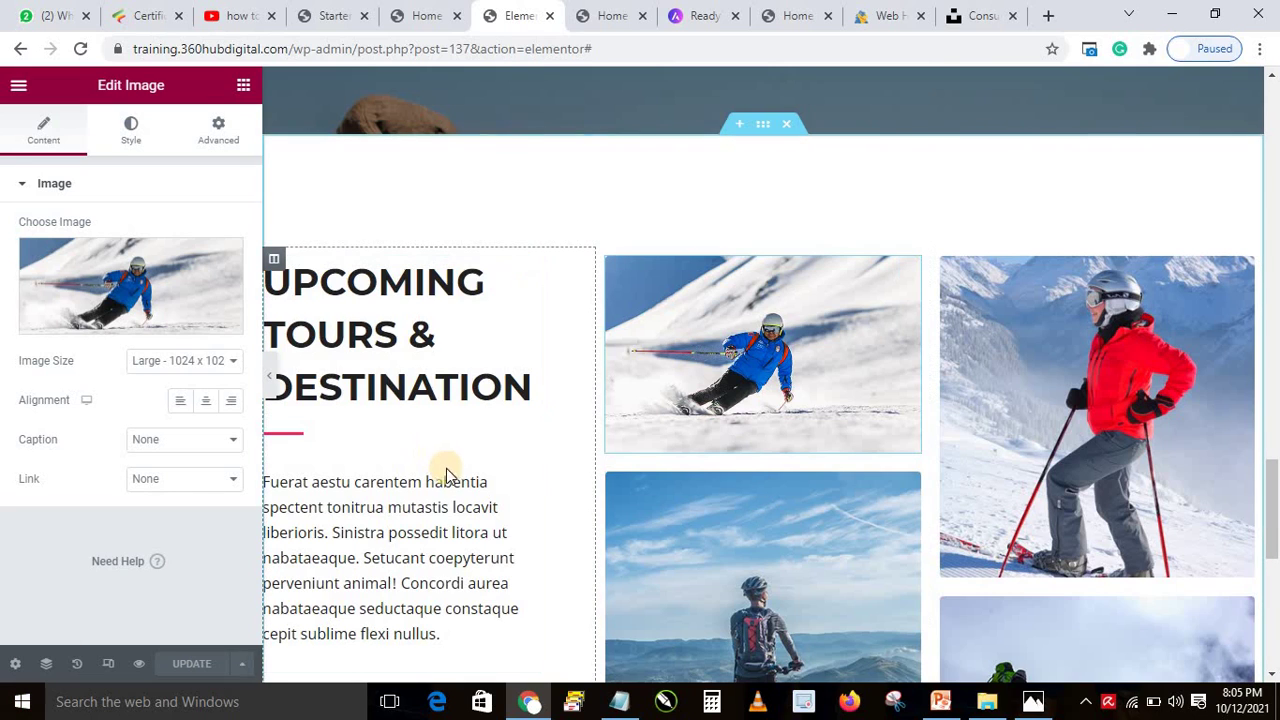
Review the end of the home page in the editor and the footer on the live page, and return to the editor.
left_click_drag(1274, 472, 1274, 560)
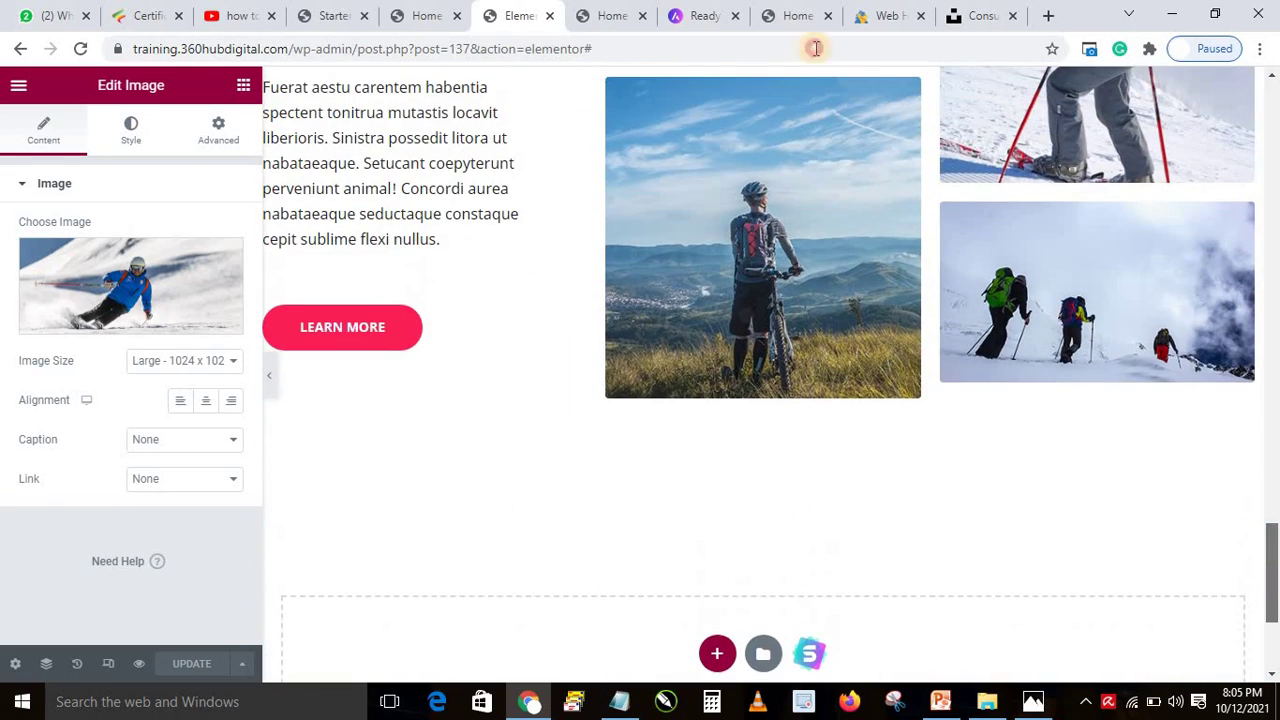
left_click(605, 14)
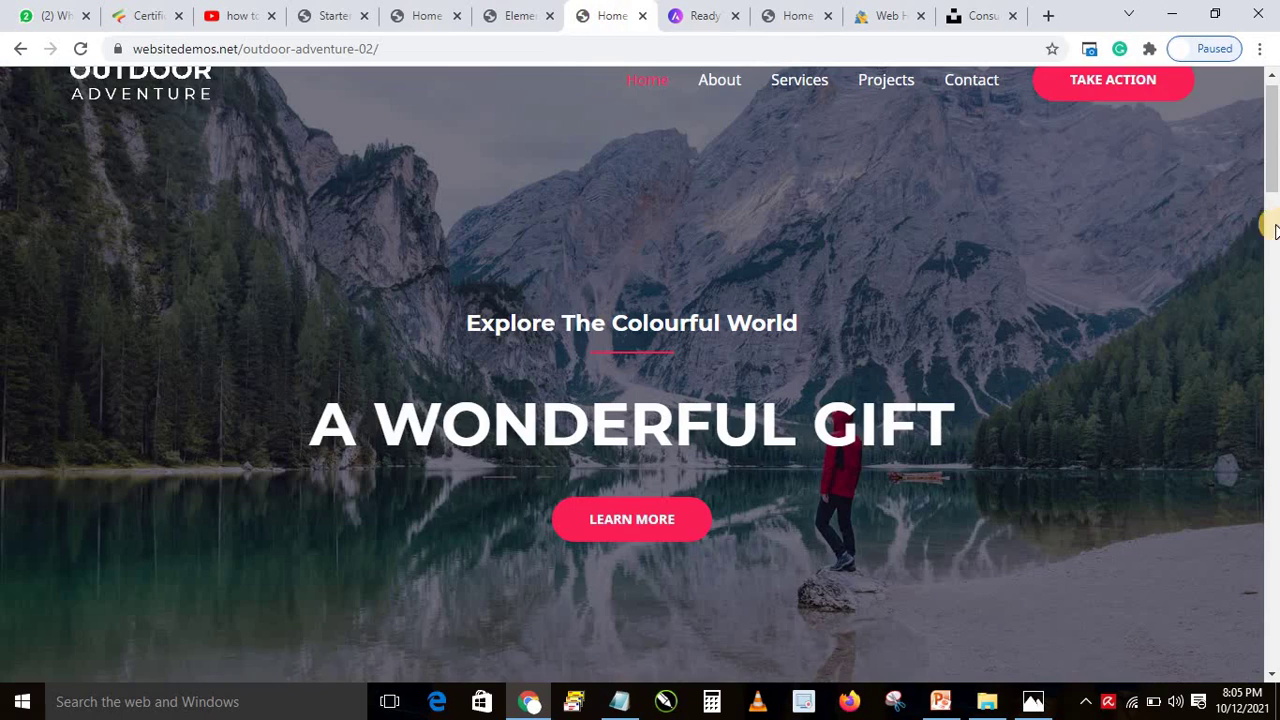
left_click(792, 15)
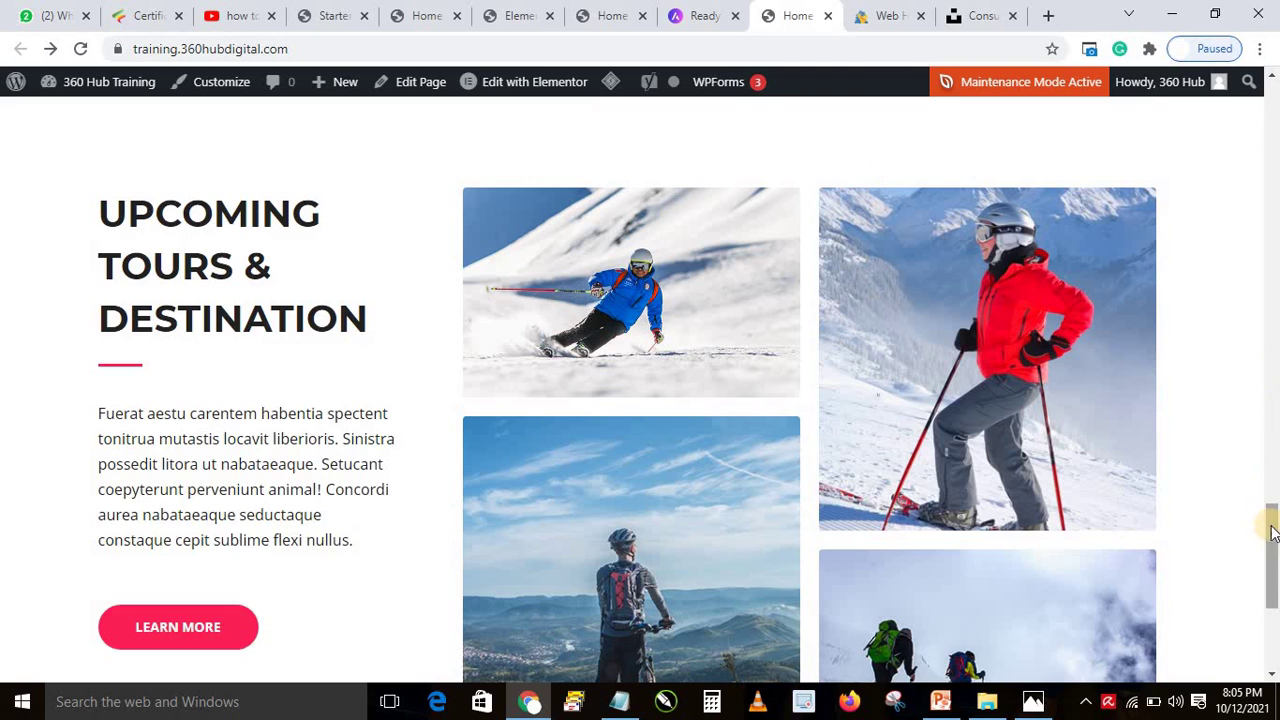
scroll(1272, 560, "down", 1)
scroll(1274, 585, "down", 3)
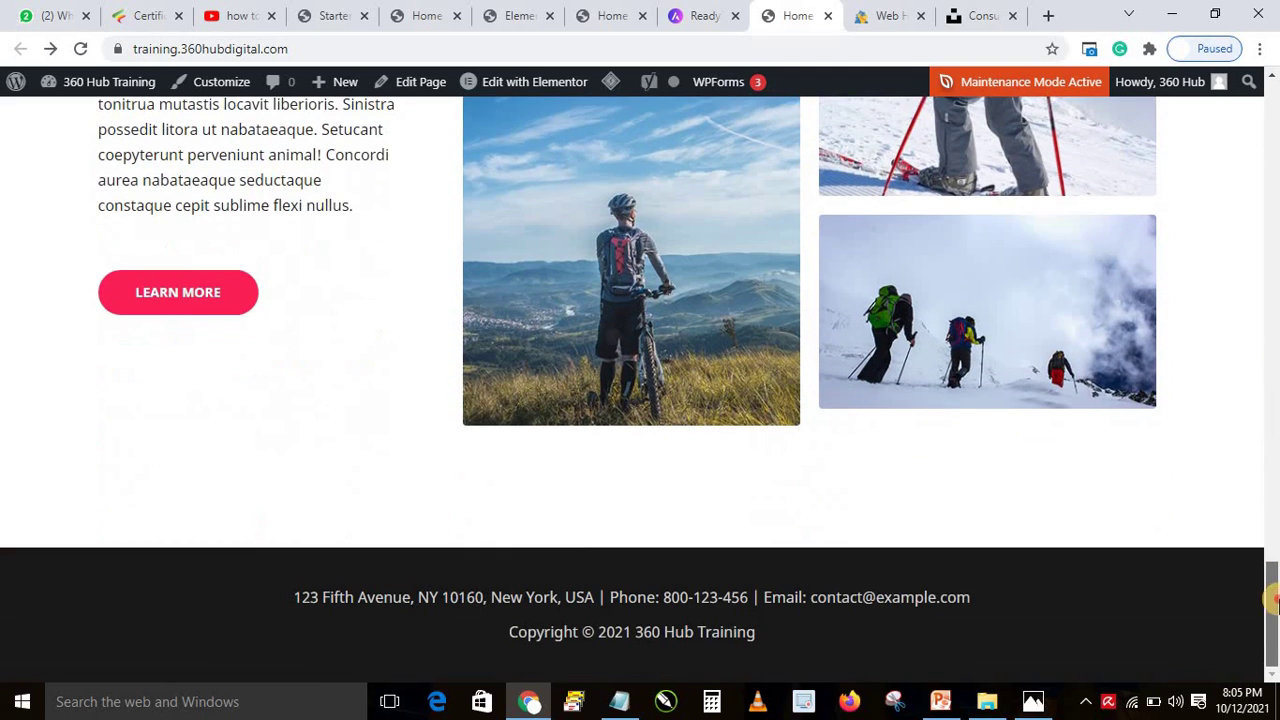
left_click(512, 12)
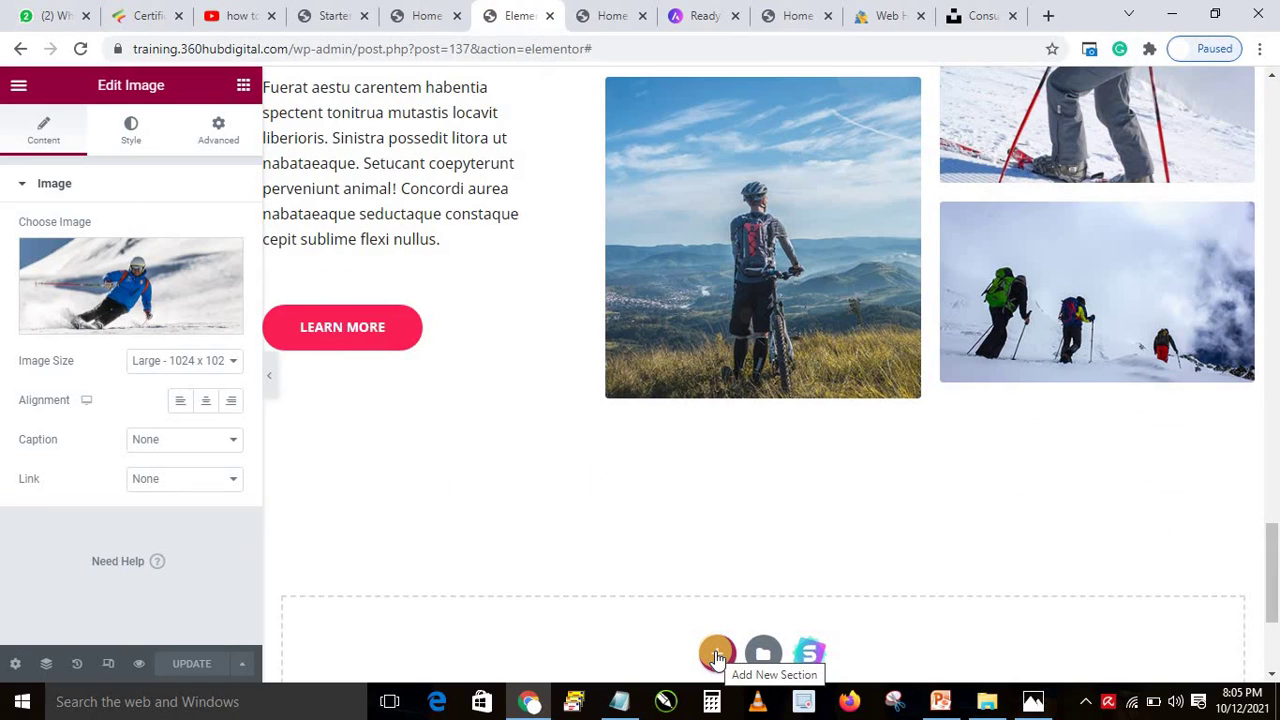
Add a new single-column section at the end of the home page, just above the footer.
left_click(716, 654)
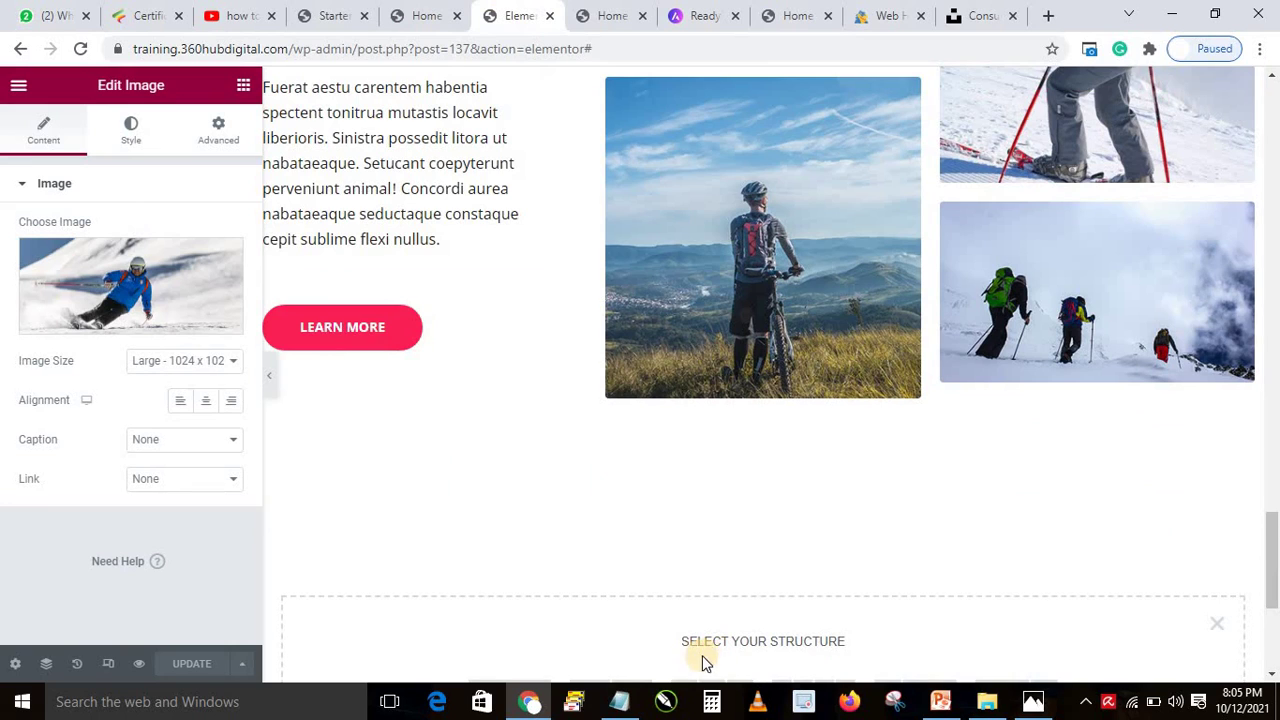
left_click_drag(1274, 560, 1273, 618)
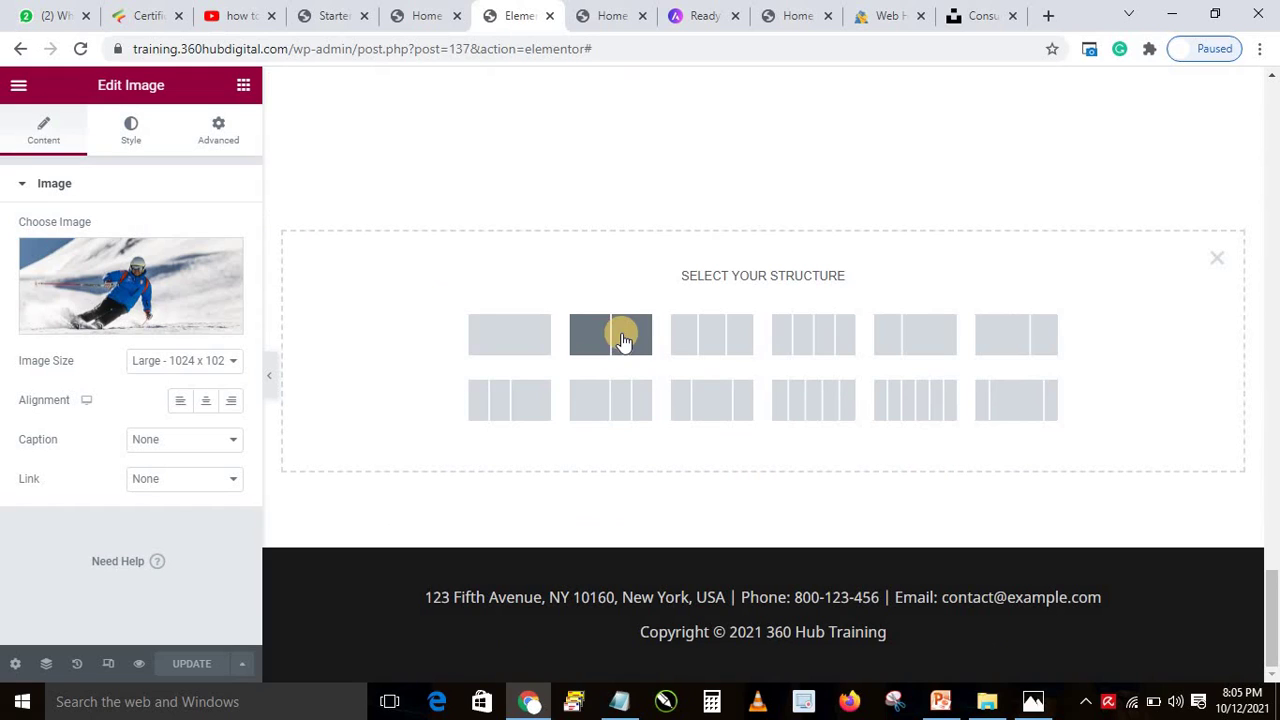
left_click(508, 336)
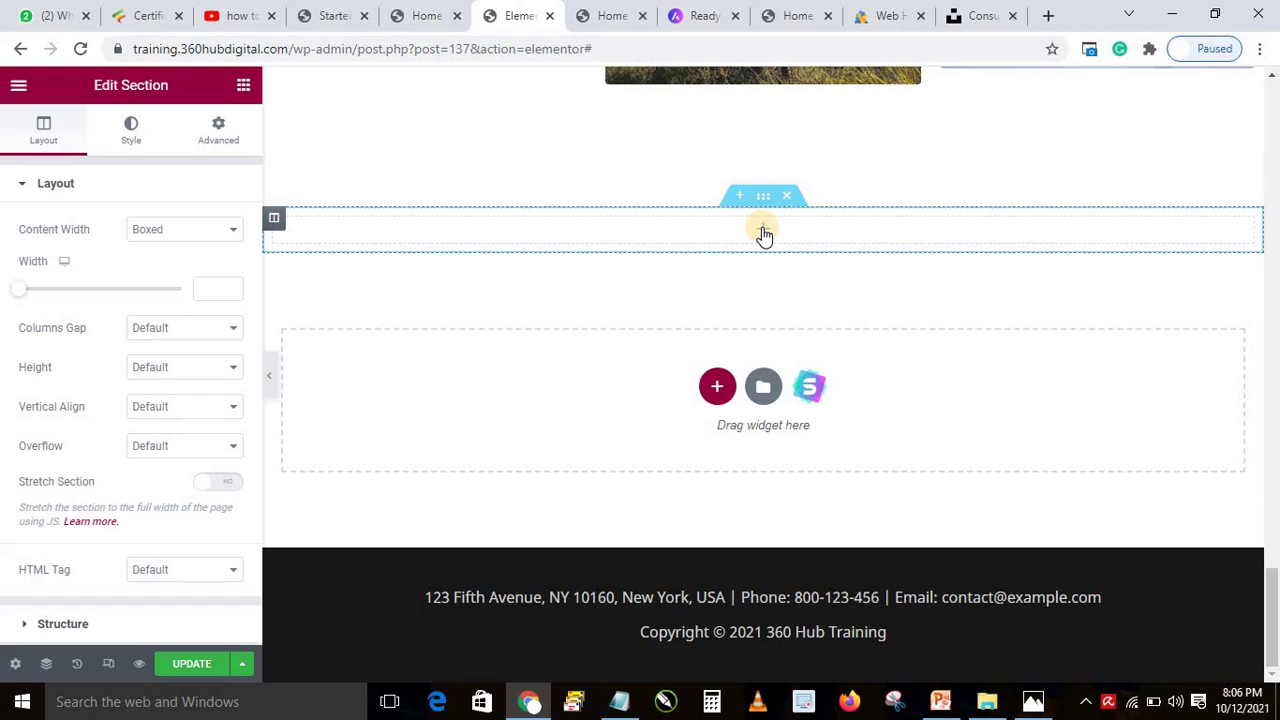
Insert a Heading widget into the new empty section and centre its text.
left_click(763, 233)
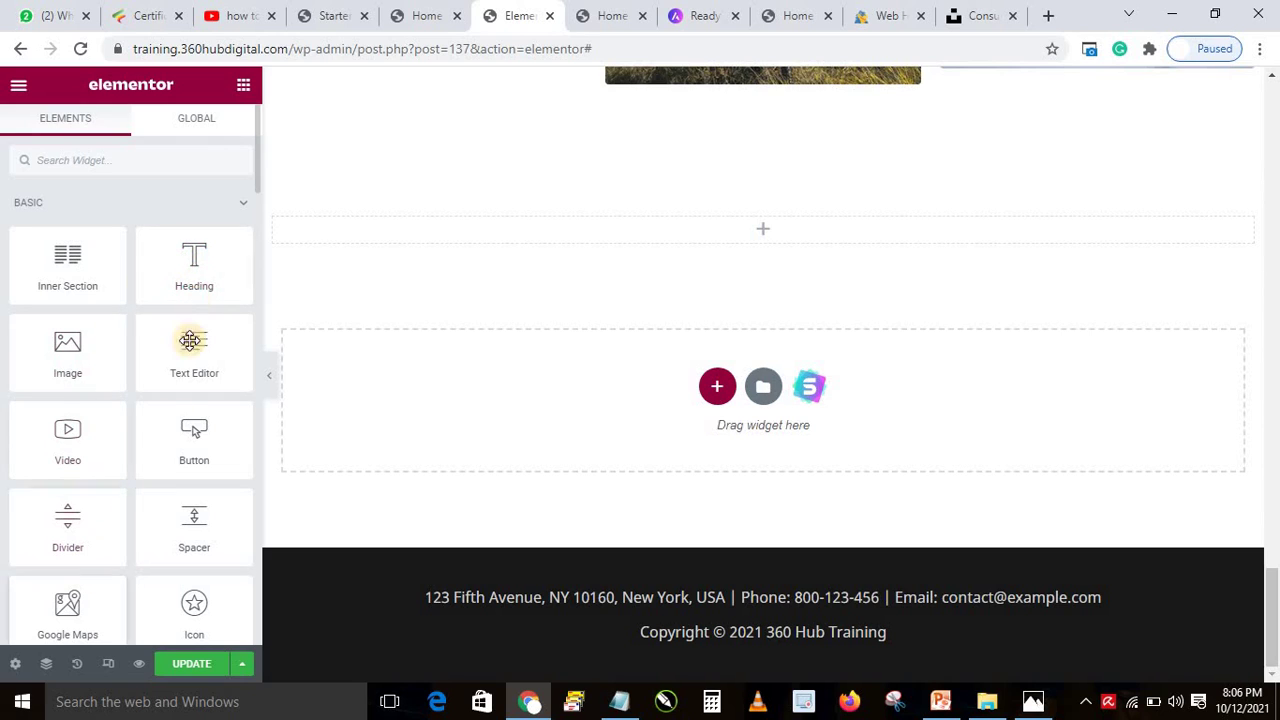
left_click_drag(194, 263, 760, 245)
left_click_drag(680, 280, 617, 277)
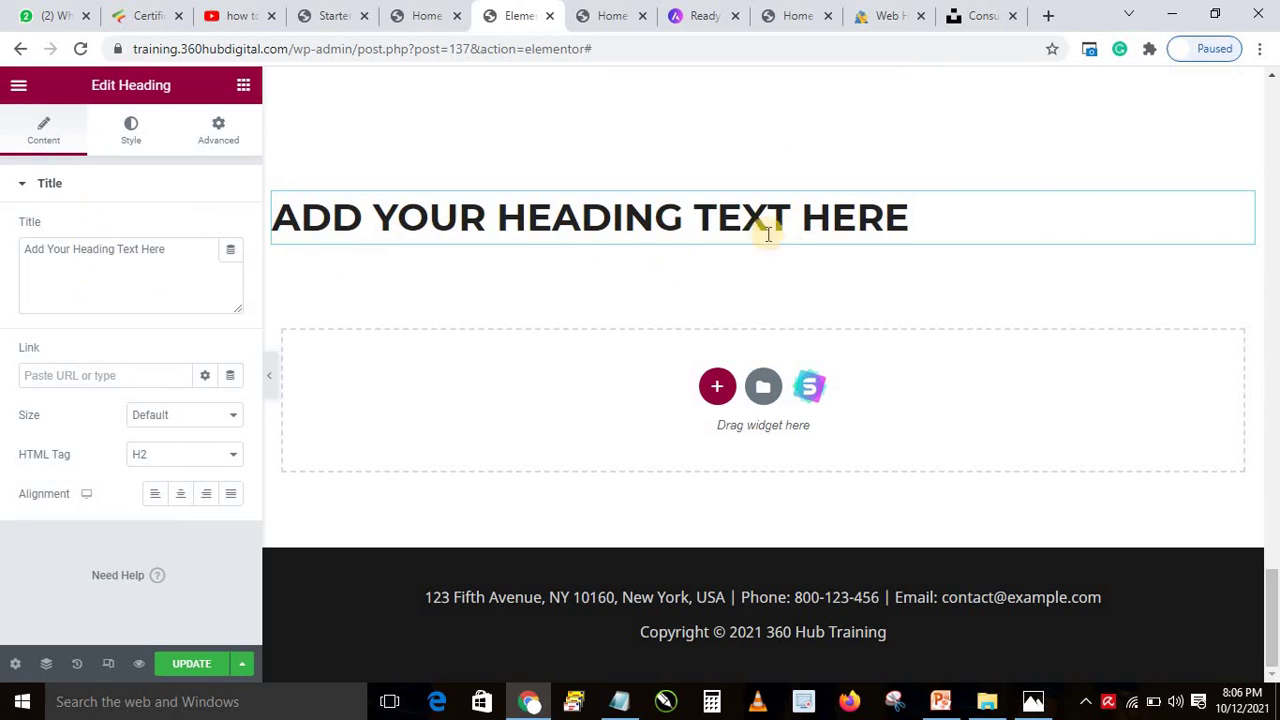
left_click(181, 494)
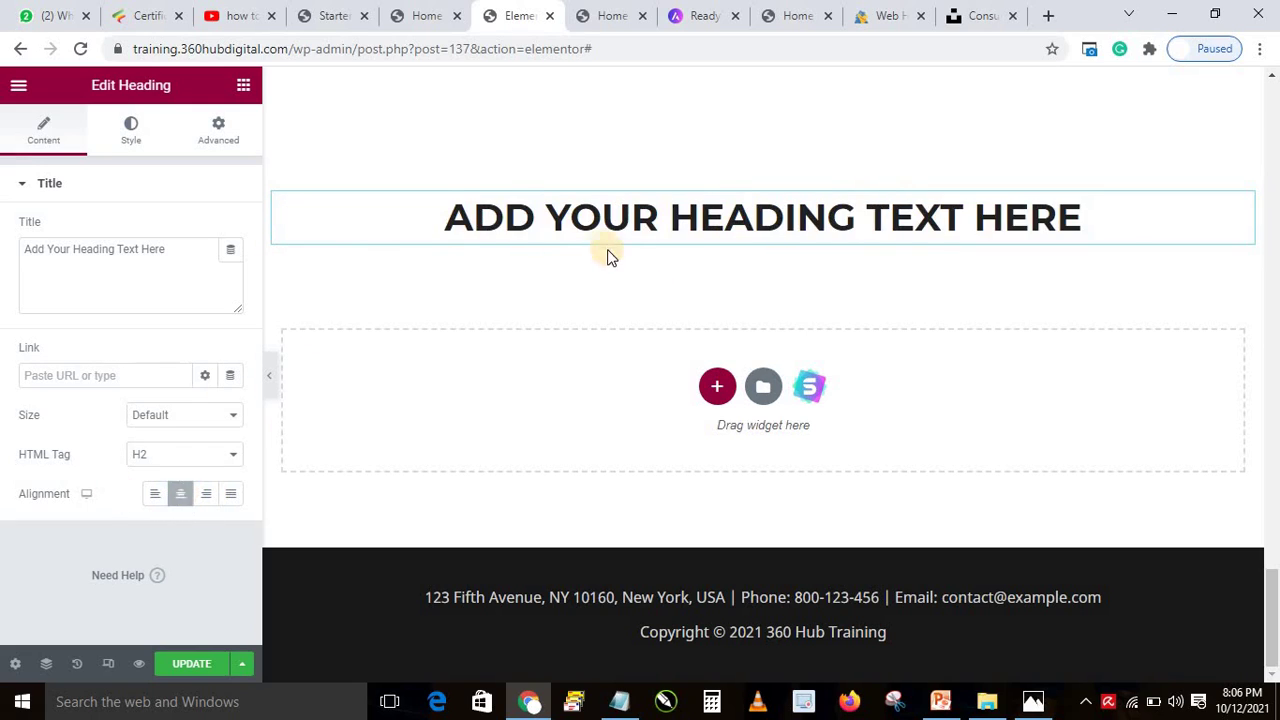
Add a Button widget below the new heading, centre it, and label it Get a Quote.
left_click(243, 90)
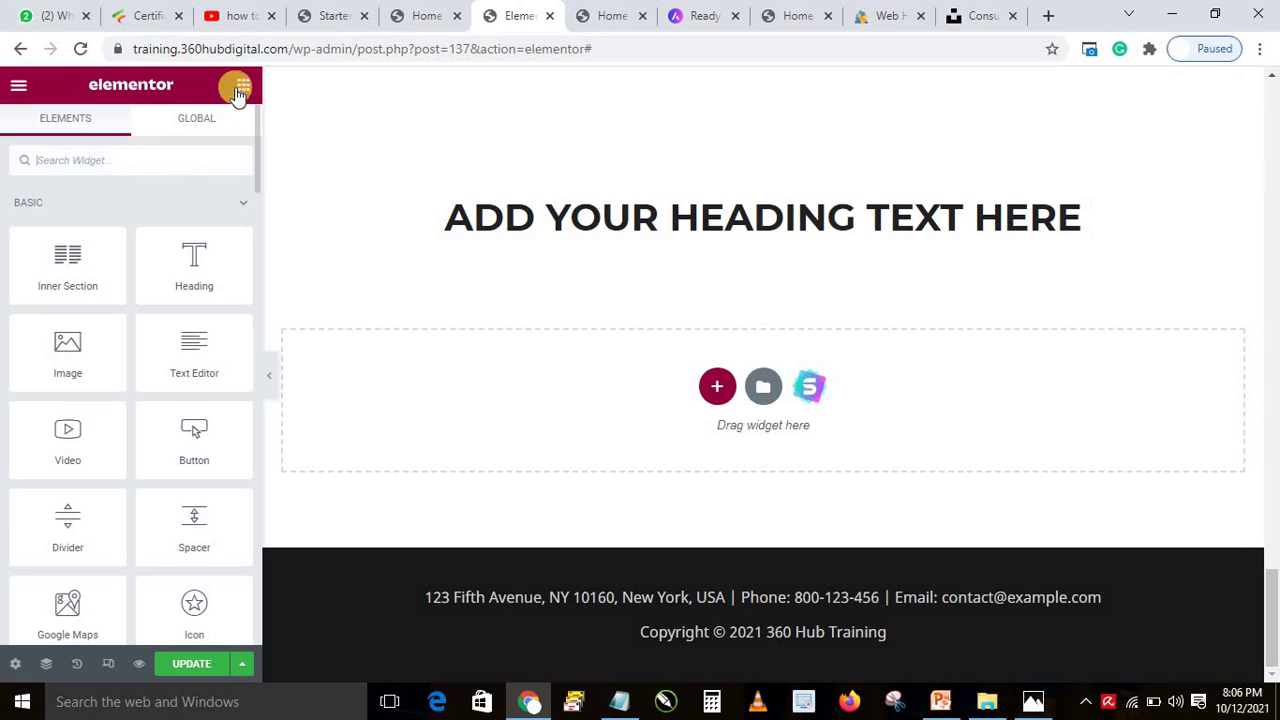
left_click_drag(183, 443, 705, 270)
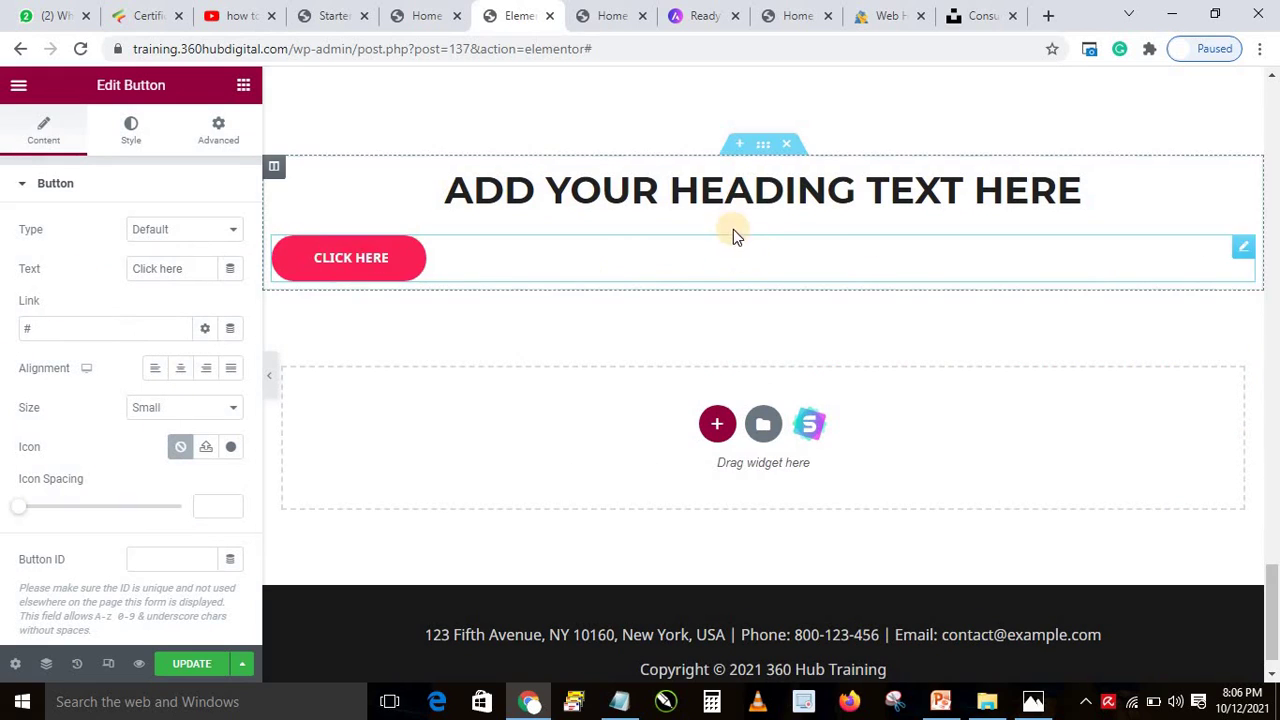
left_click(181, 371)
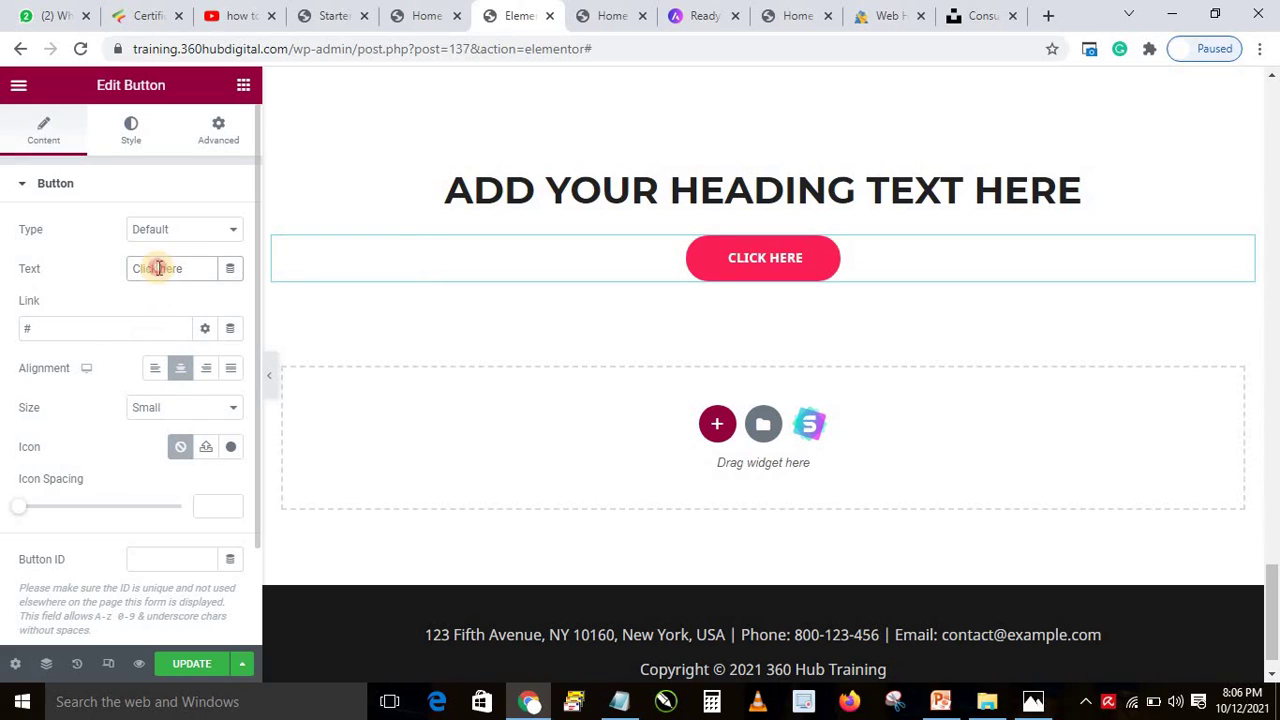
type("Read More")
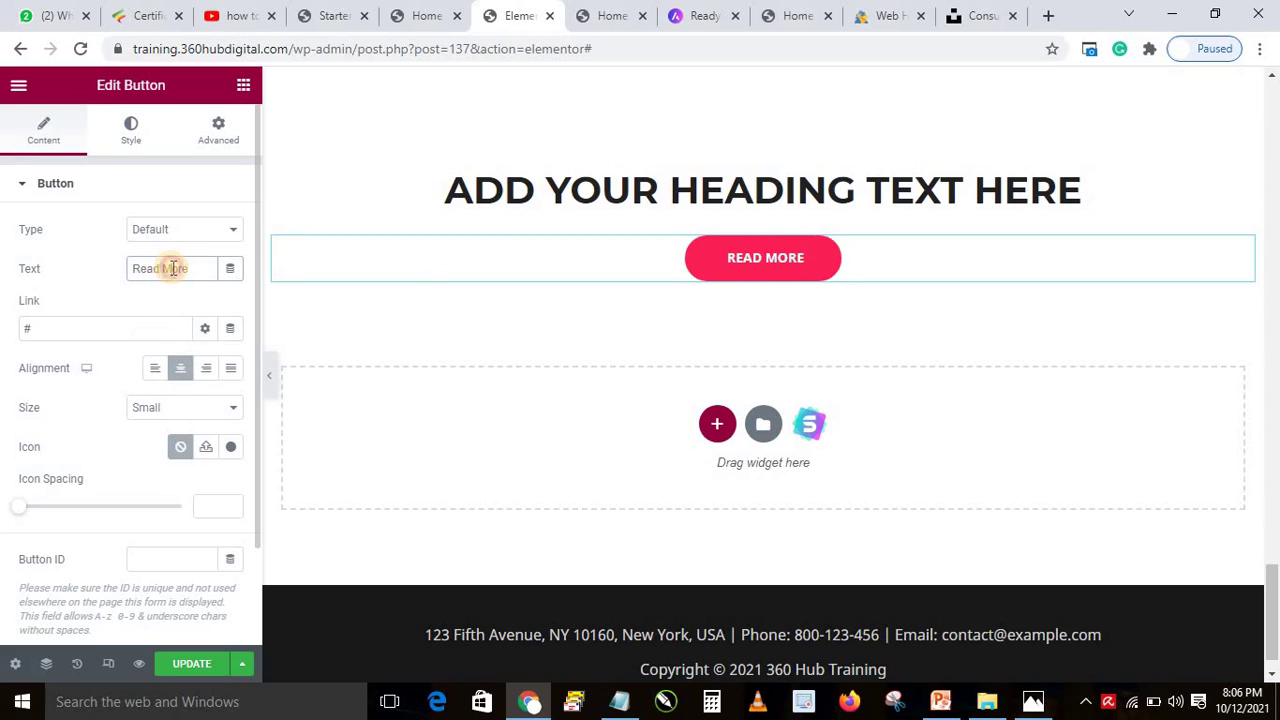
type("G")
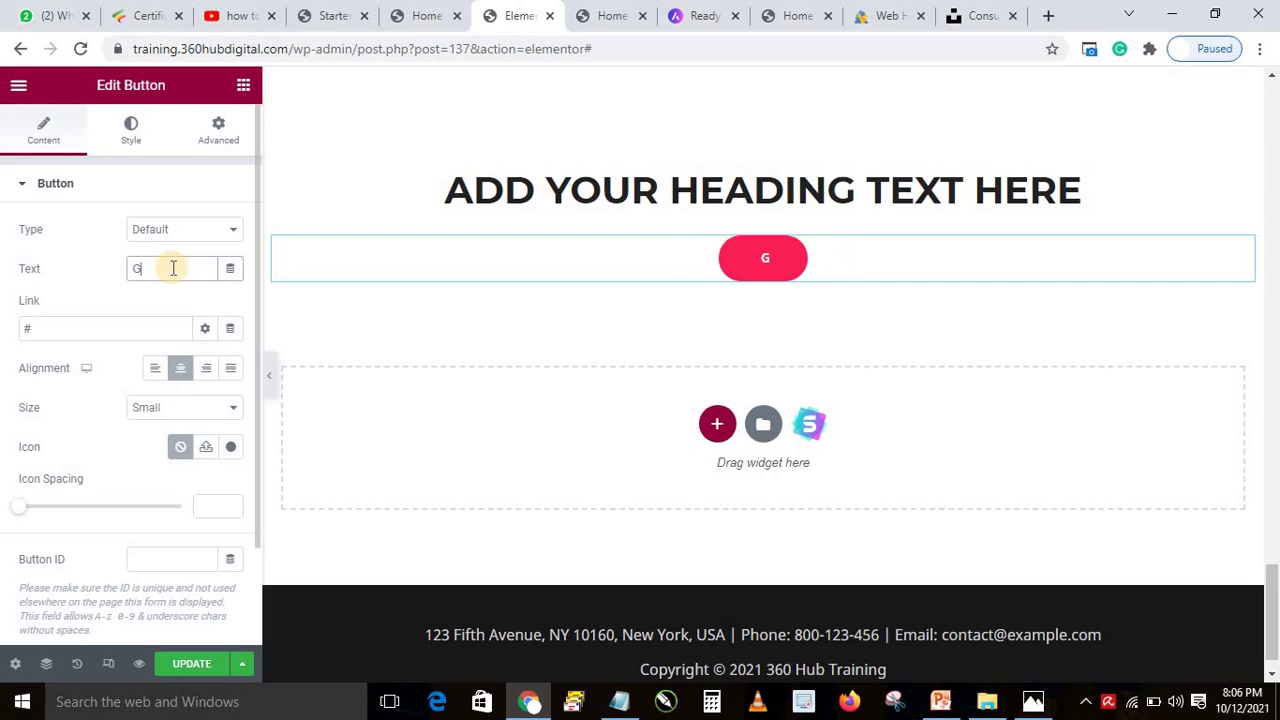
type("et a W")
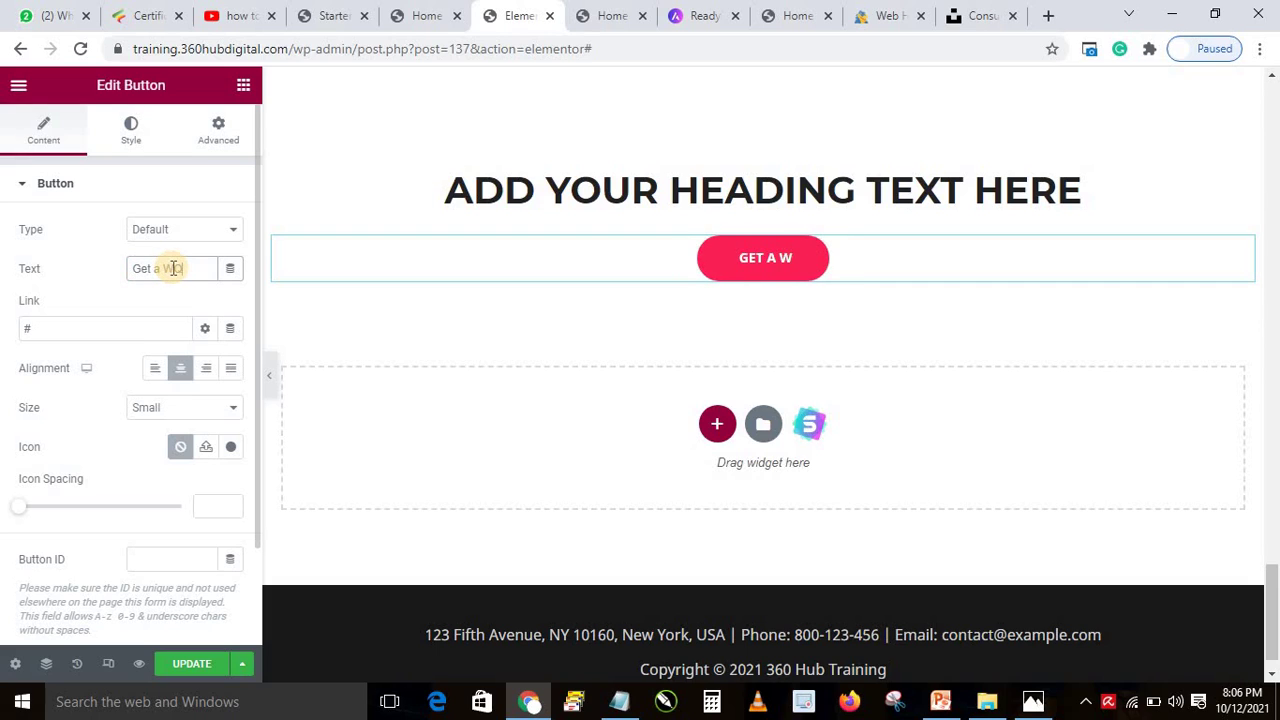
type("quote")
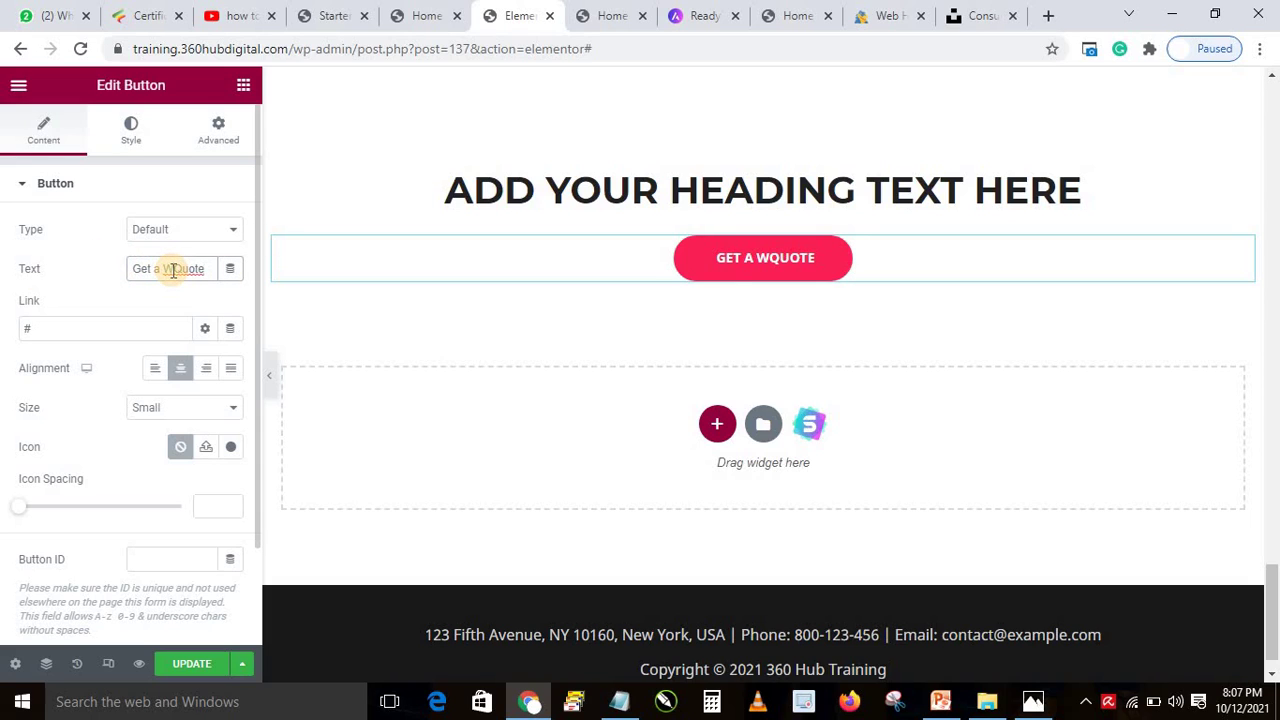
left_click(173, 269)
key("BackSpace")
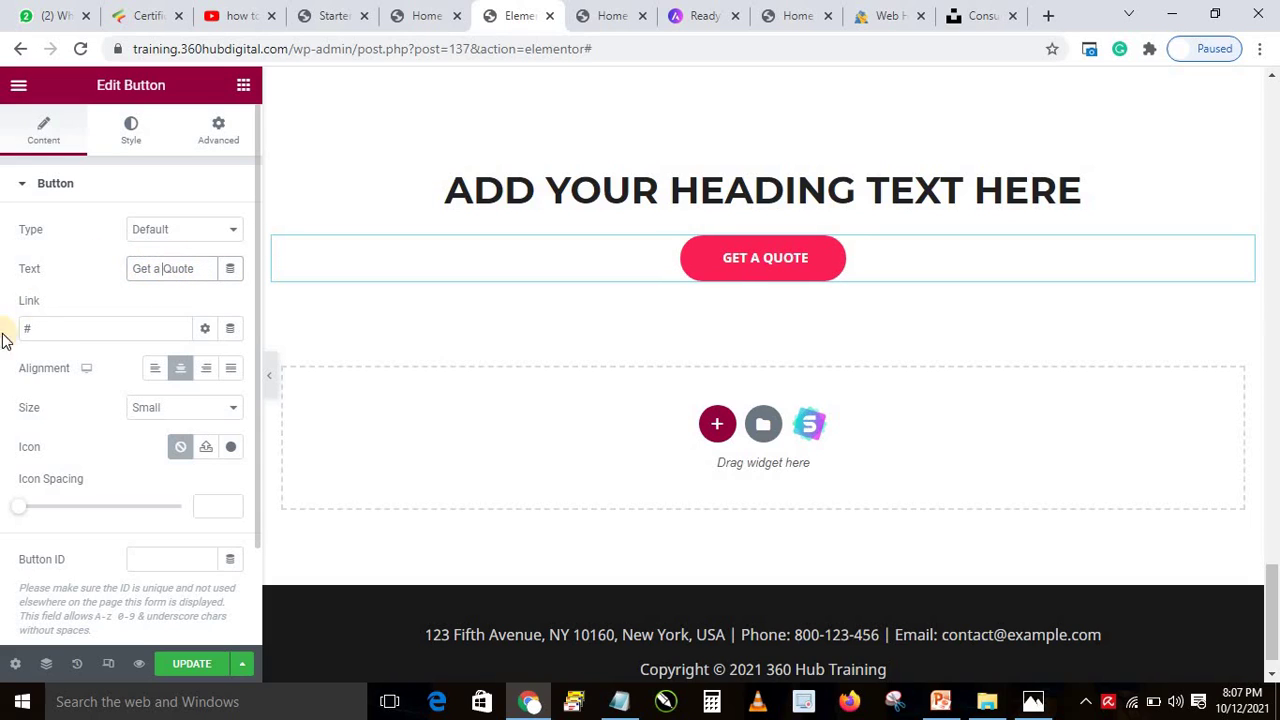
left_click(73, 325)
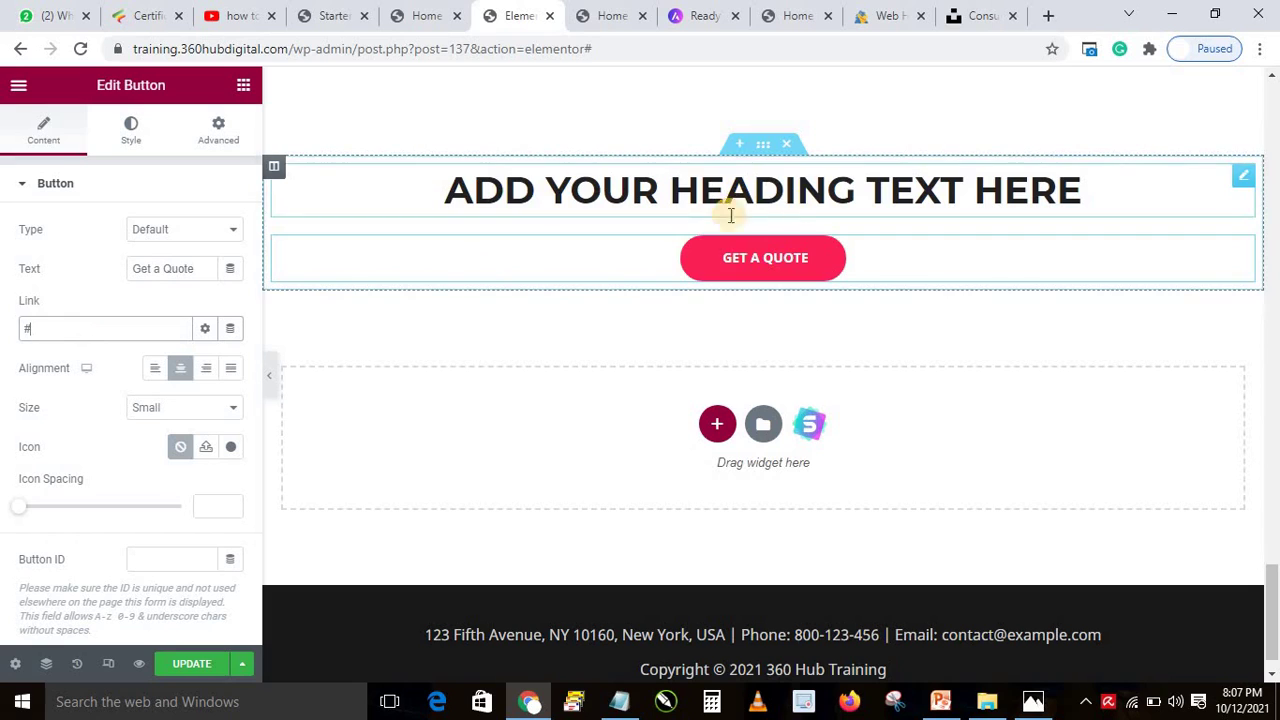
Add a centred Text Editor paragraph between the heading and the Get a Quote button, and update the page.
left_click(241, 85)
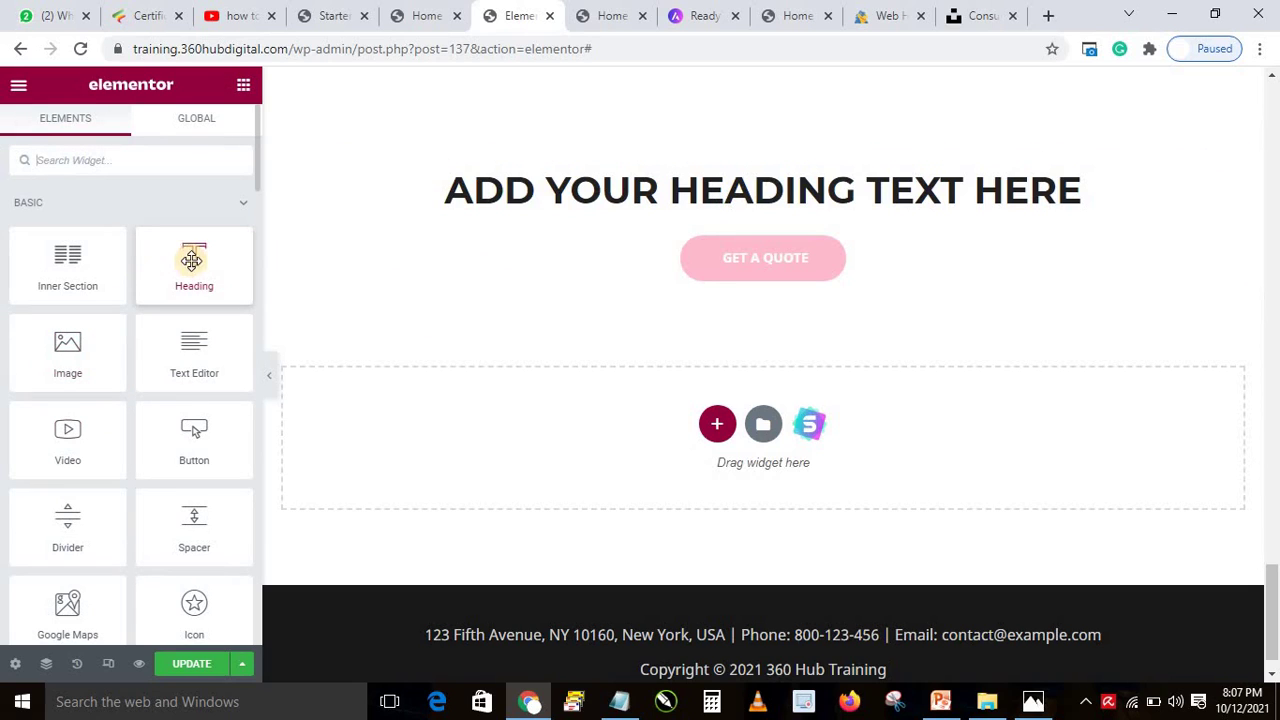
left_click_drag(181, 355, 563, 311)
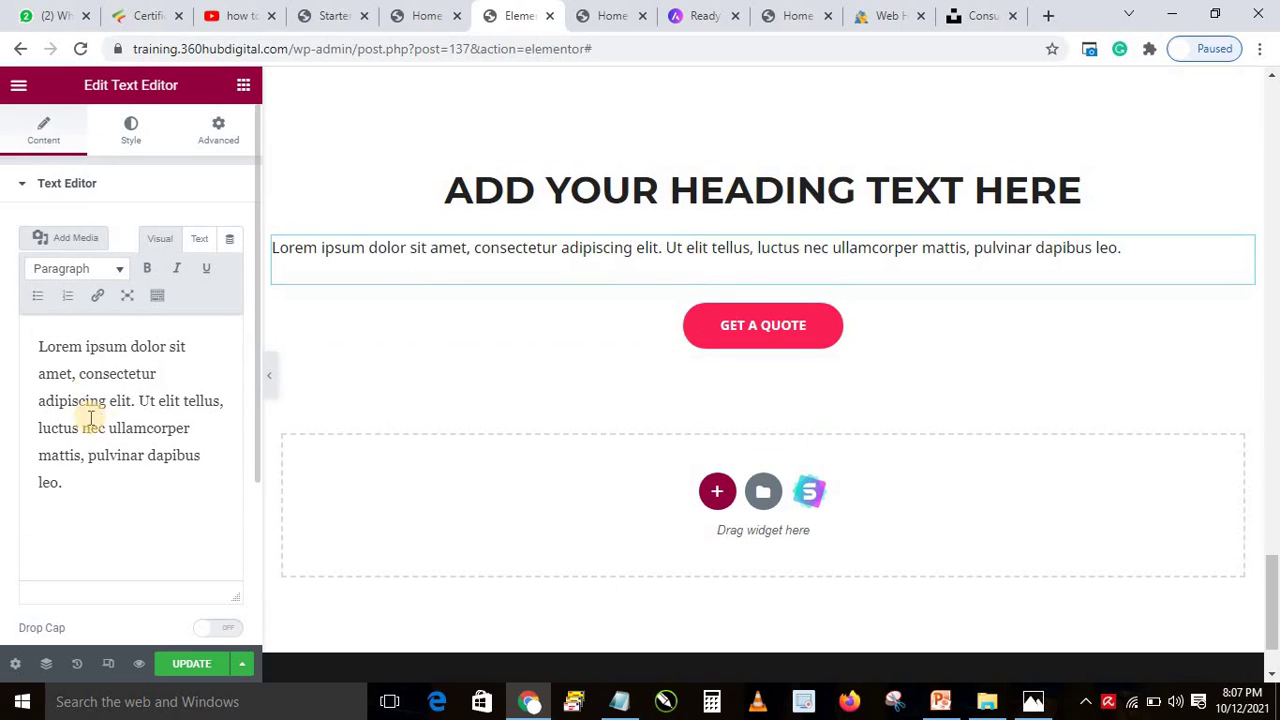
left_click(131, 137)
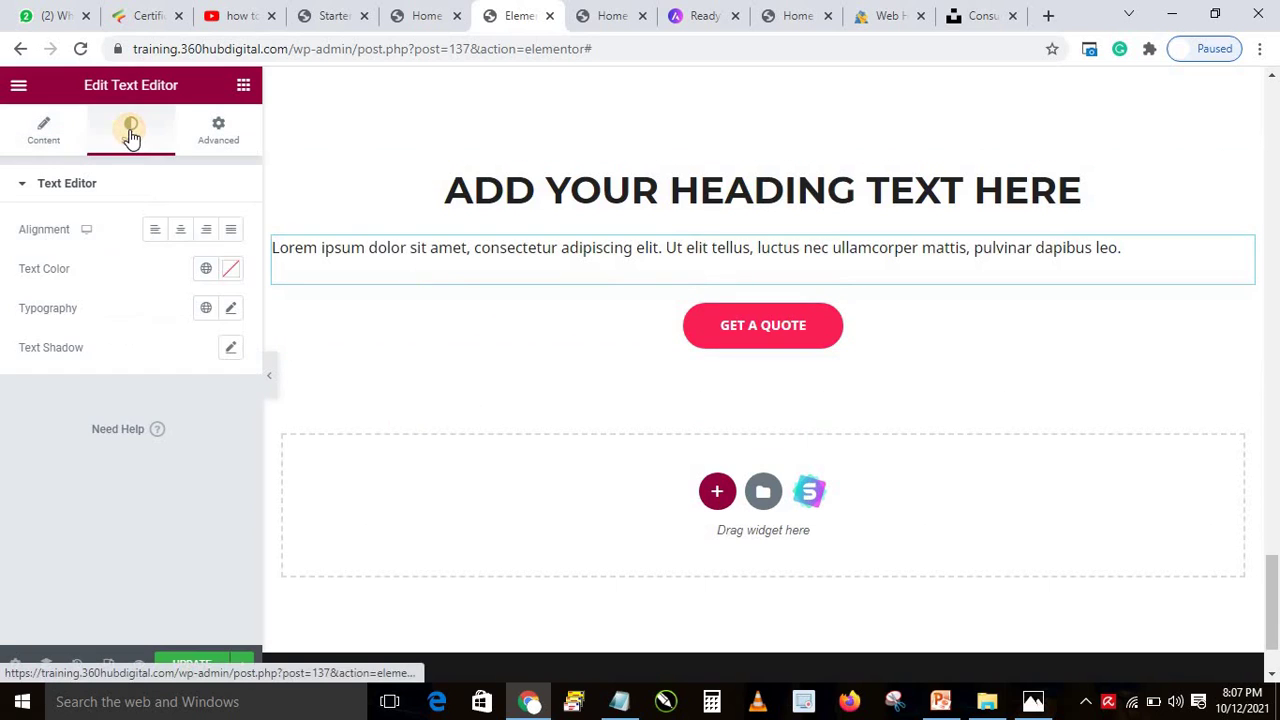
left_click(178, 233)
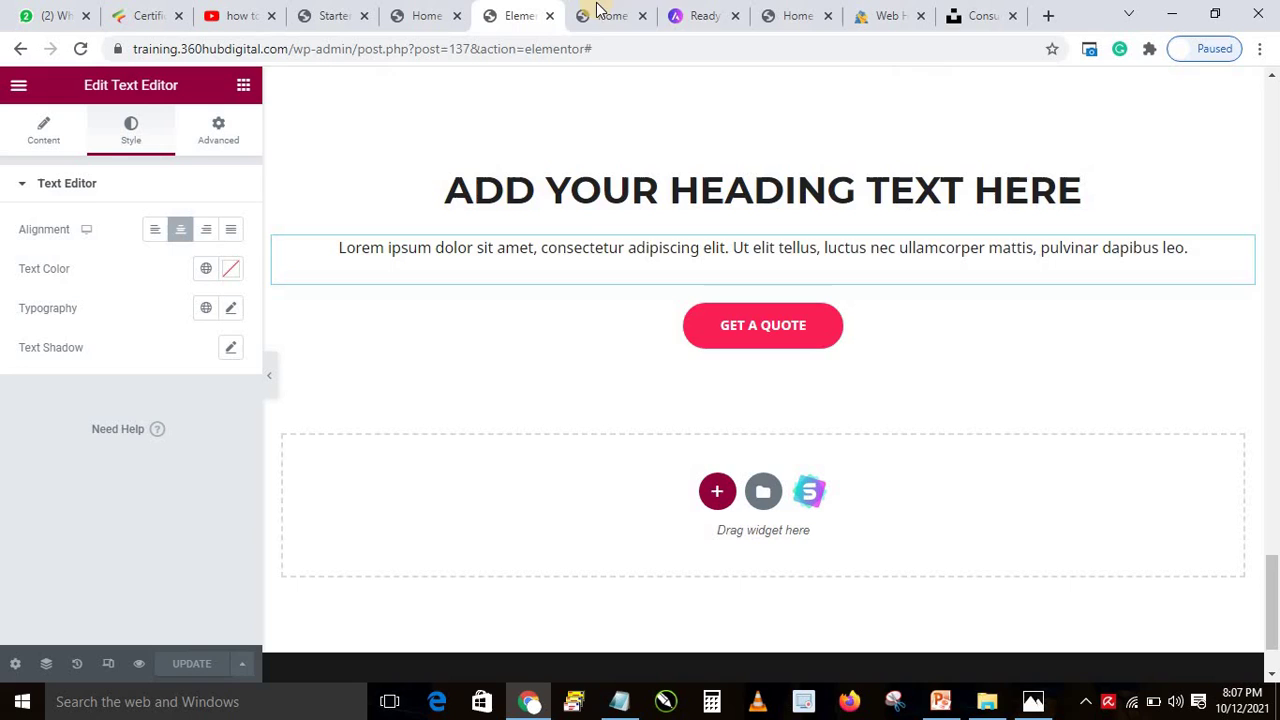
Reload the live home page to check the new section above the footer, and return to the page editor.
left_click(790, 15)
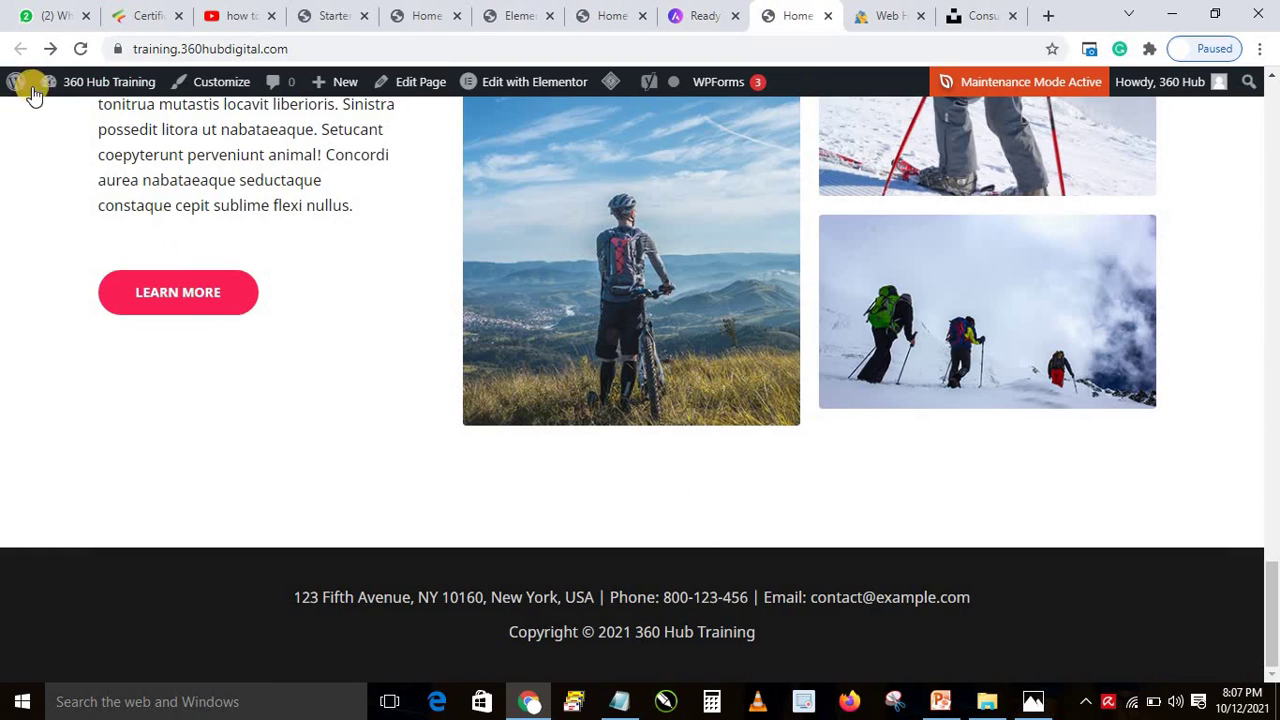
left_click(79, 49)
left_click_drag(1273, 590, 1273, 625)
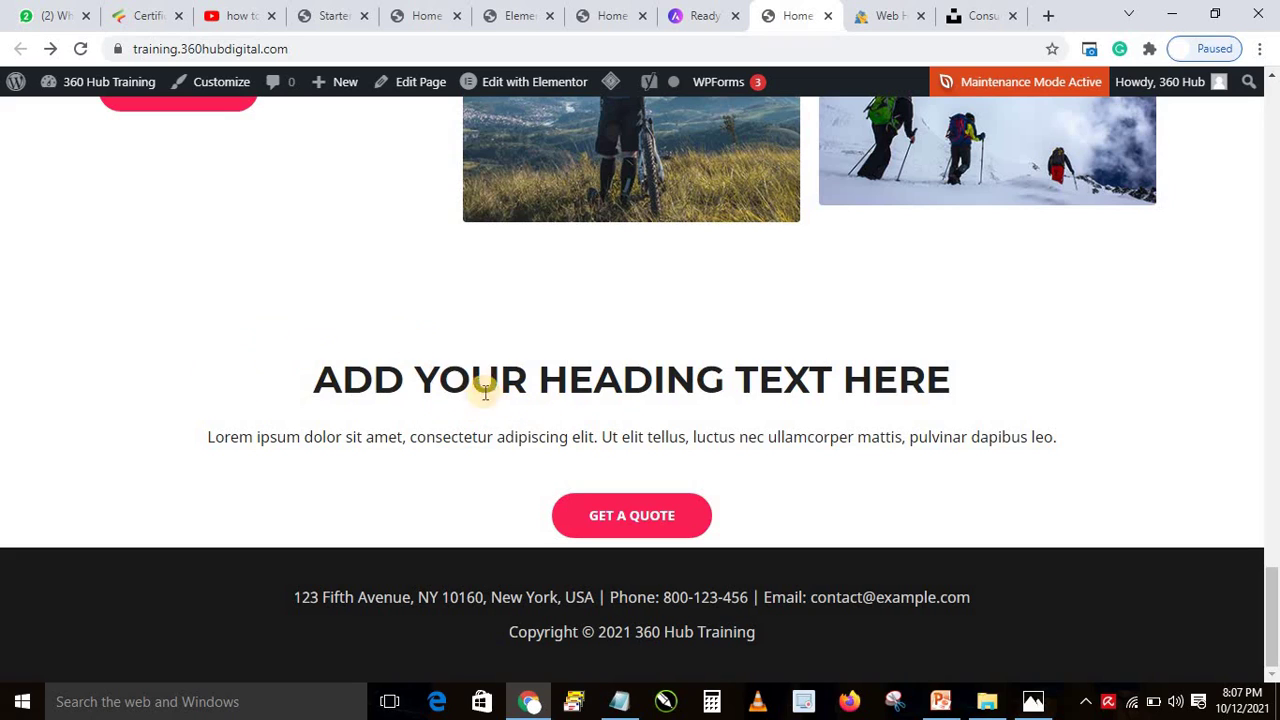
left_click(607, 10)
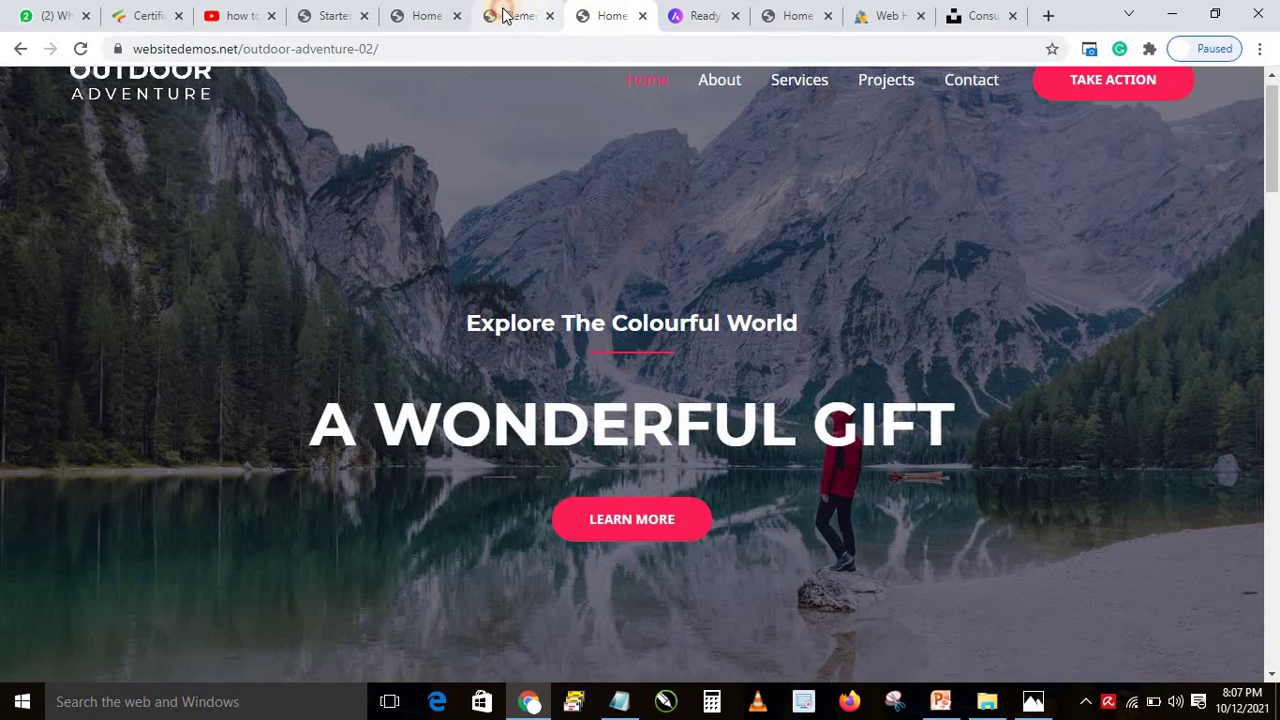
left_click(533, 12)
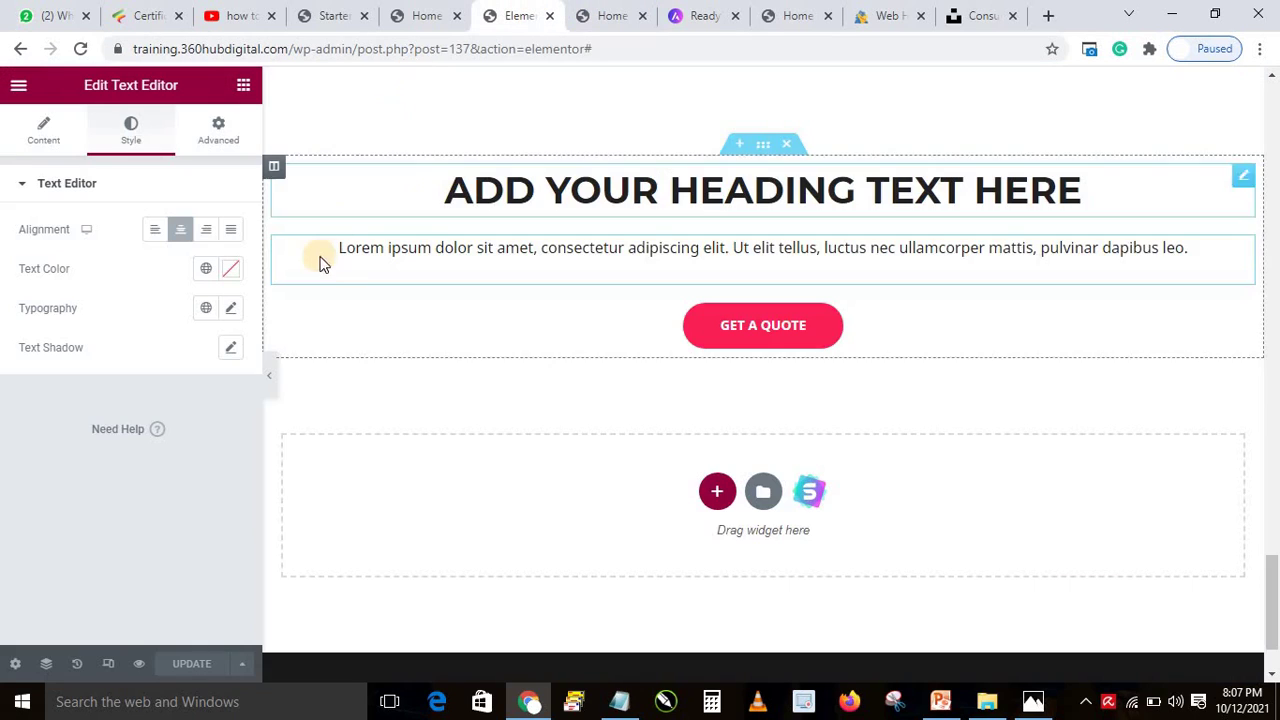
Give the new section a classic #F2F2F2 background colour, and check the updated page live before returning to the editor.
left_click(763, 150)
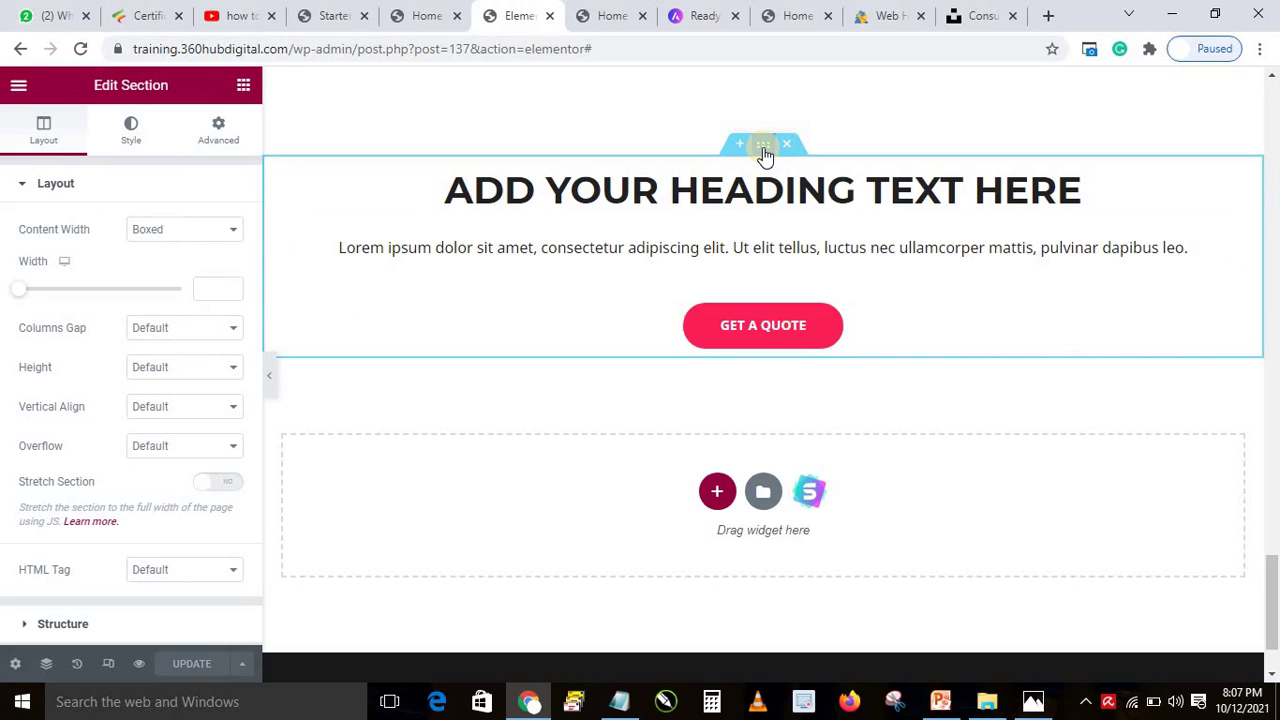
left_click(134, 130)
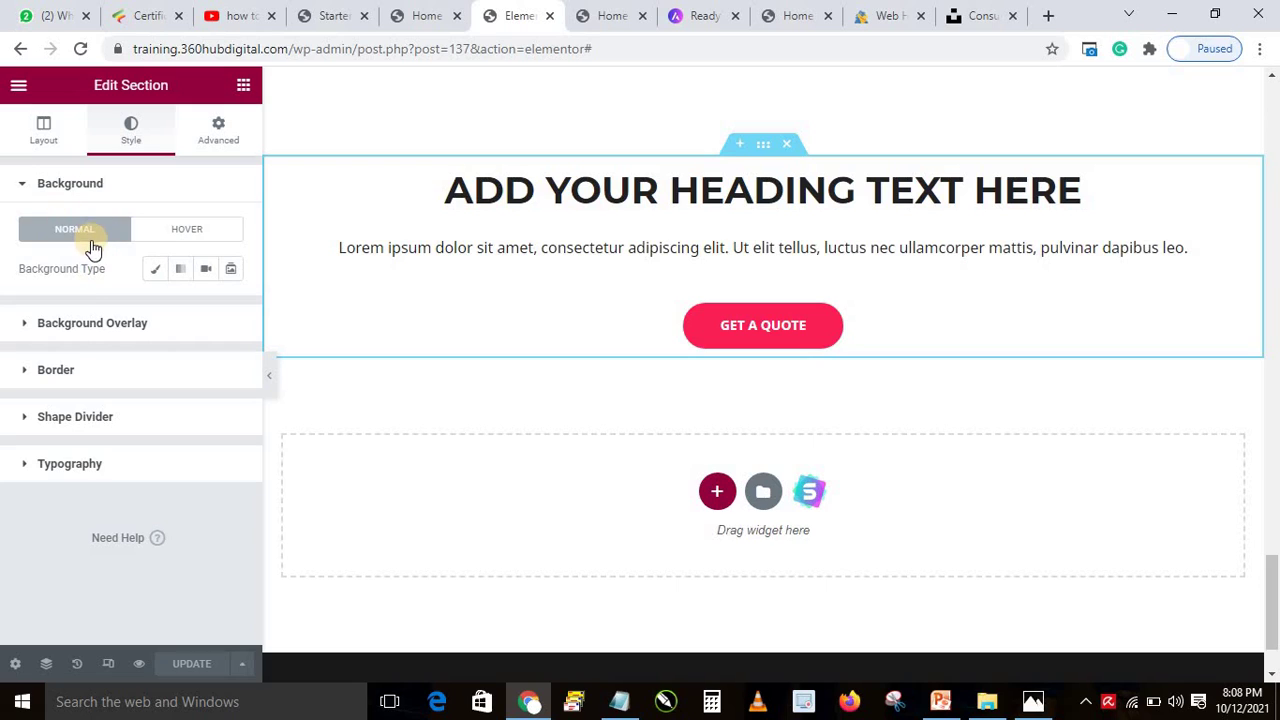
left_click(151, 272)
left_click(229, 312)
left_click(141, 387)
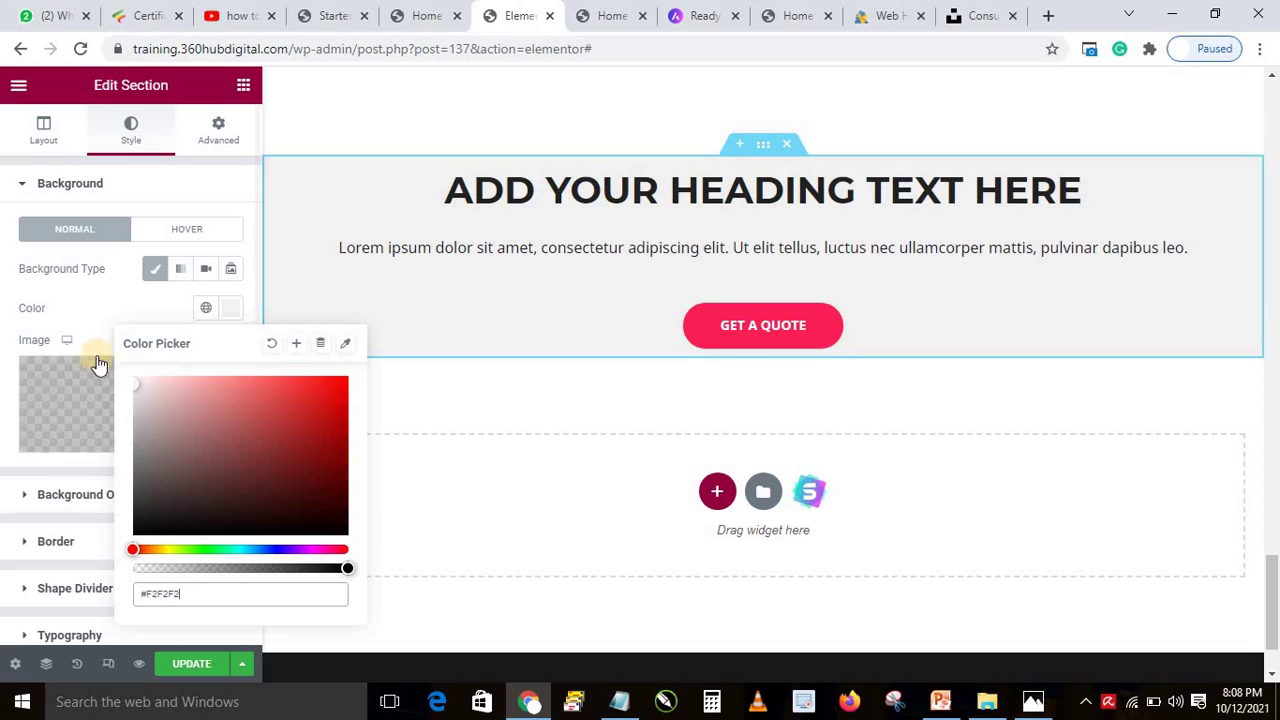
left_click(89, 304)
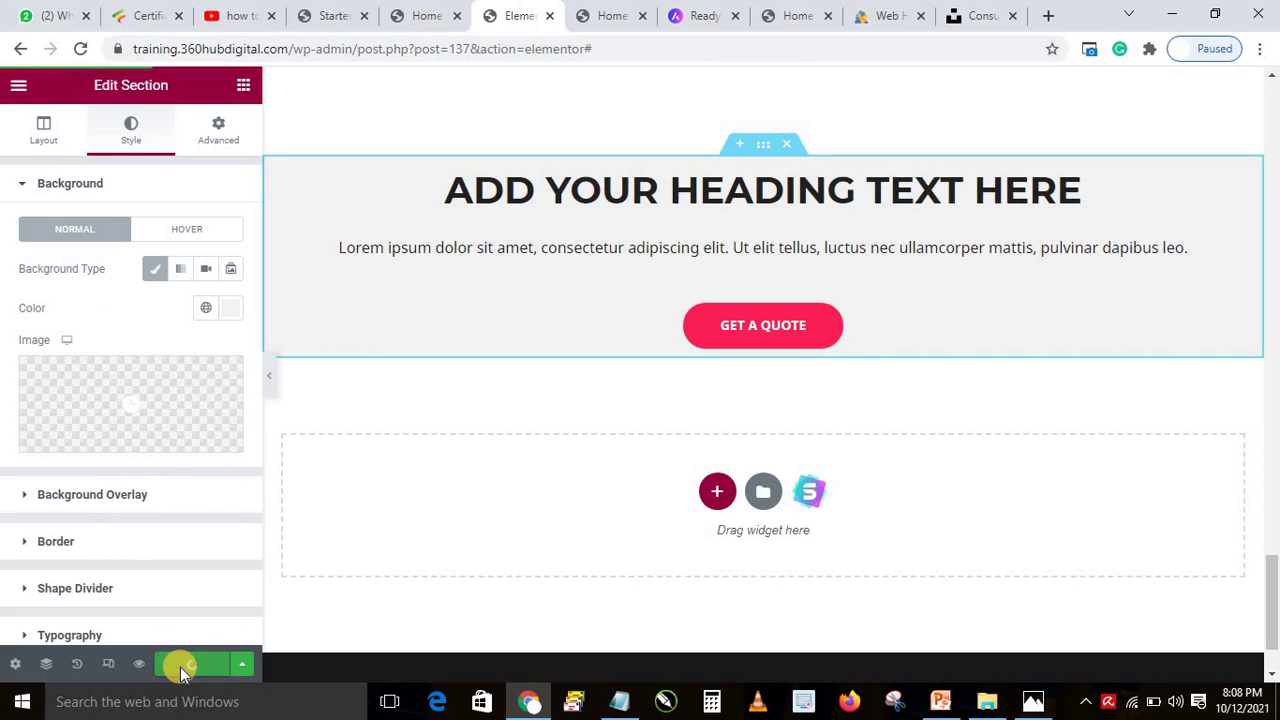
left_click(790, 12)
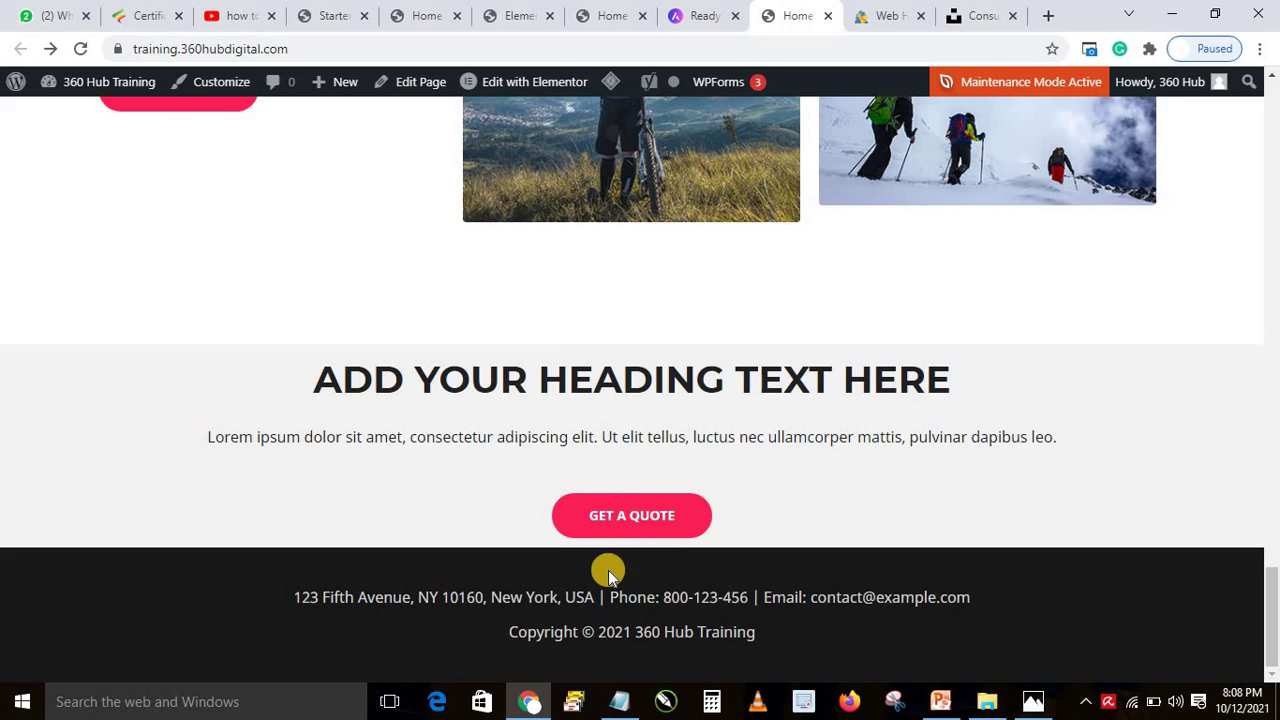
left_click(528, 96)
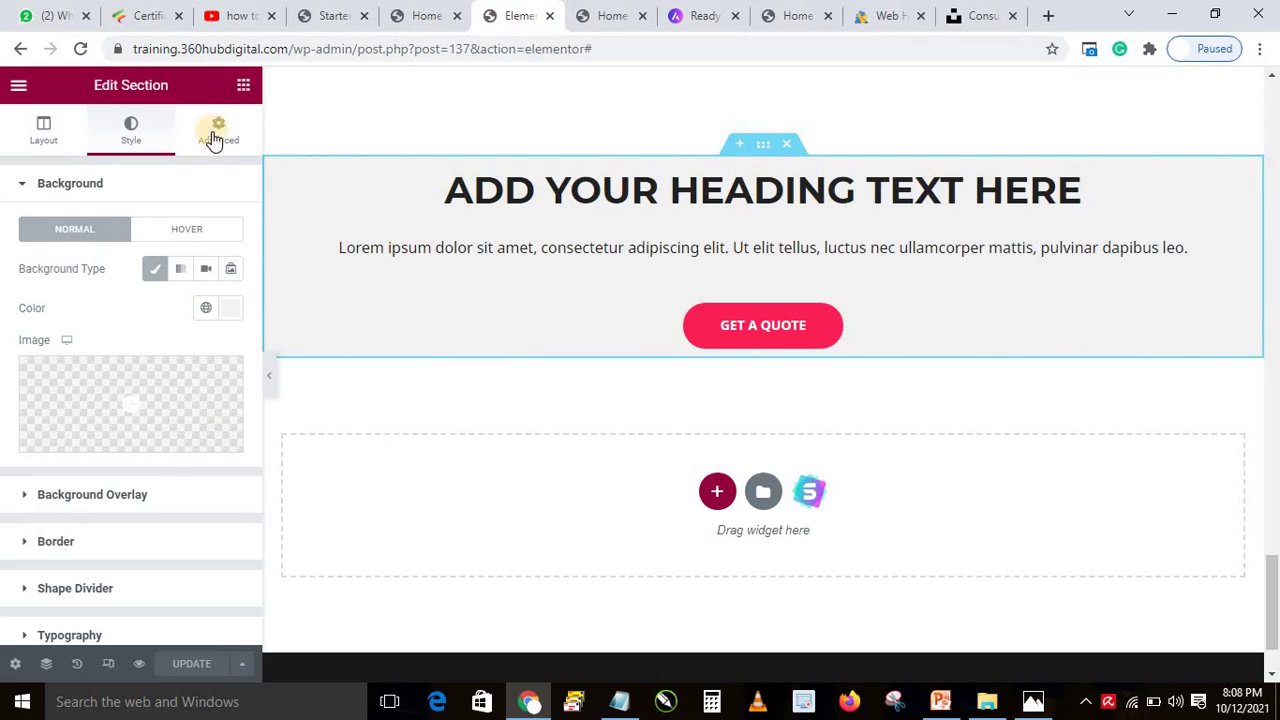
Find the Spacer widget and place one above the heading in the grey section.
left_click(244, 86)
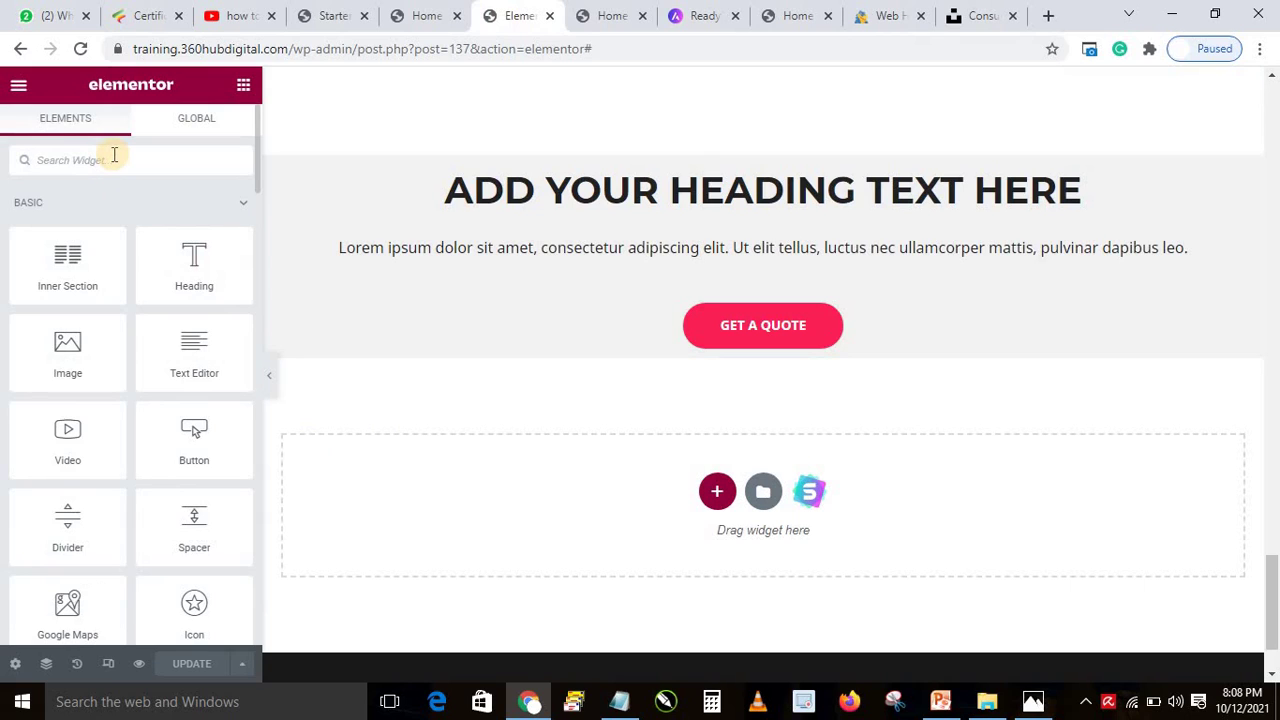
left_click(113, 158)
type("sp")
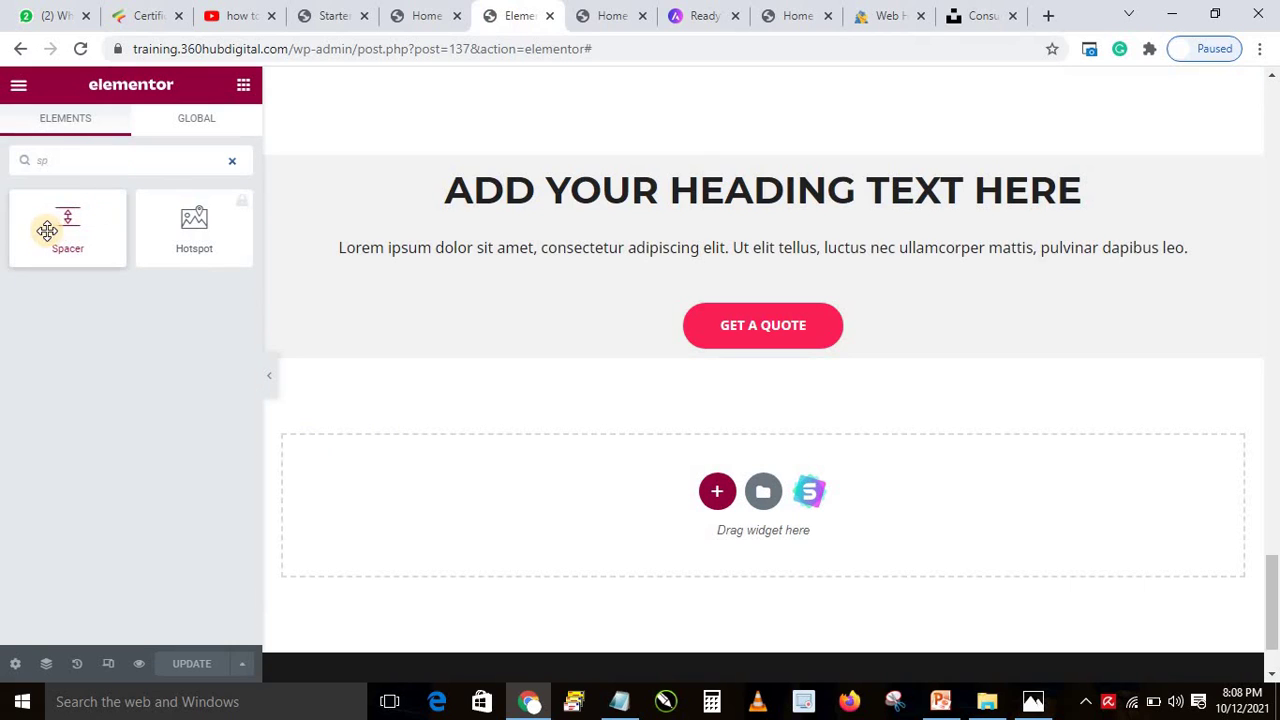
left_click_drag(62, 222, 688, 172)
Place a second Spacer widget below the Get a Quote button in the grey section, and update the page.
left_click(249, 89)
left_click(123, 163)
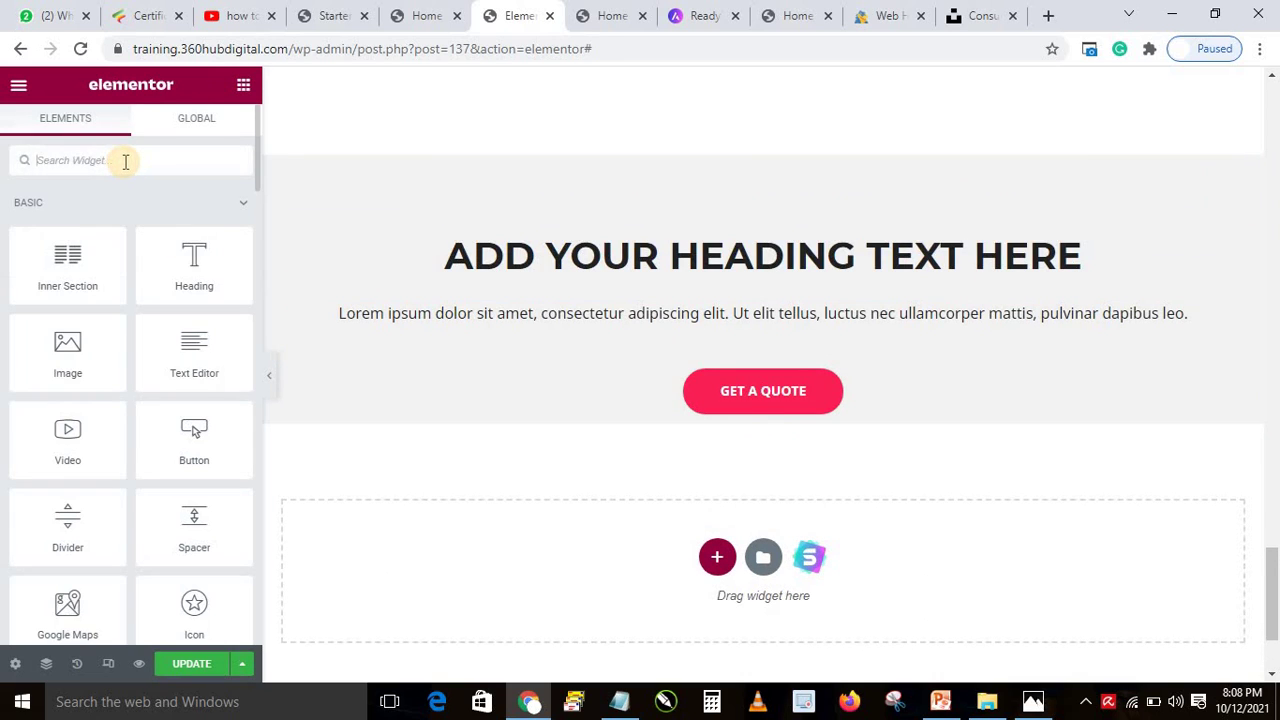
type("sp")
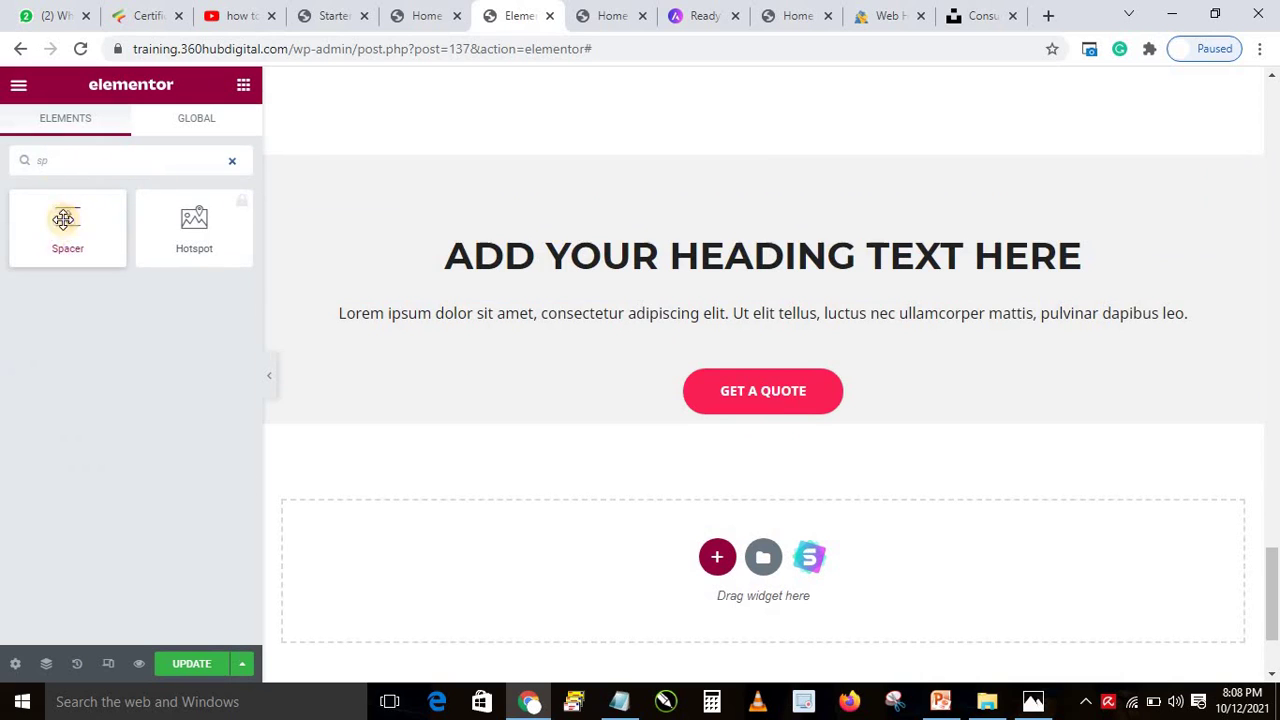
left_click_drag(51, 222, 708, 426)
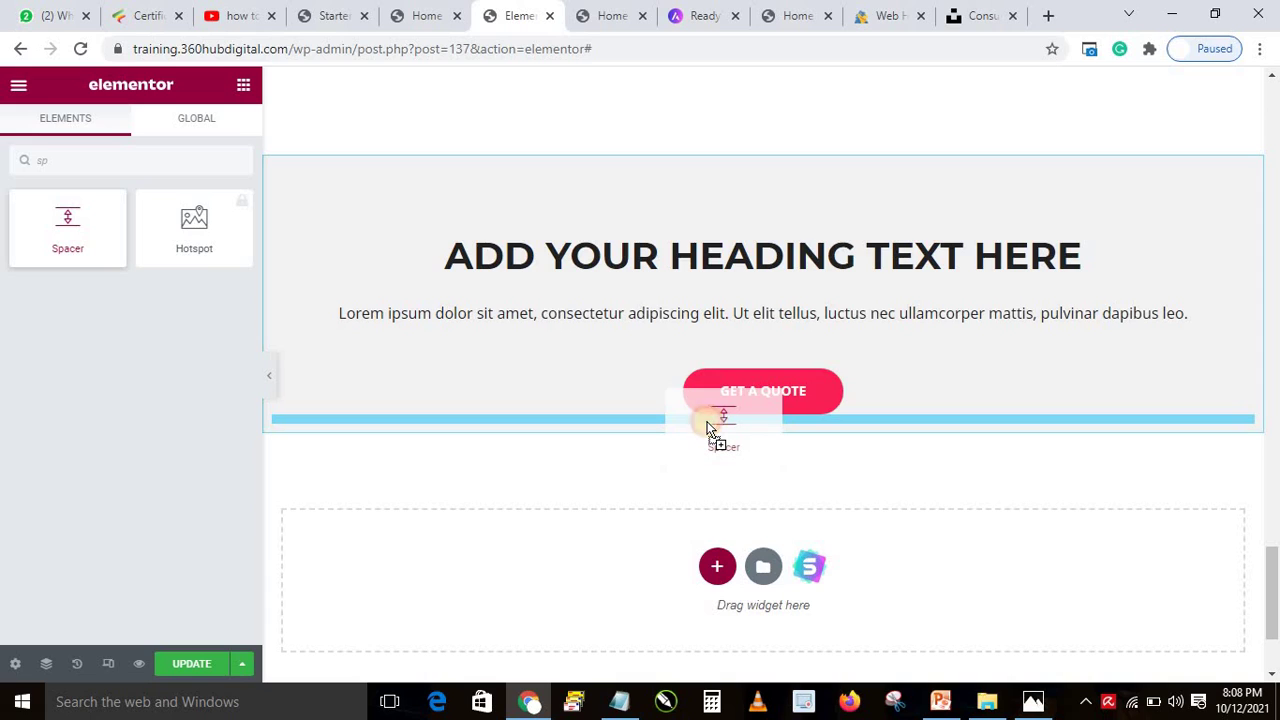
left_click_drag(707, 427, 666, 452)
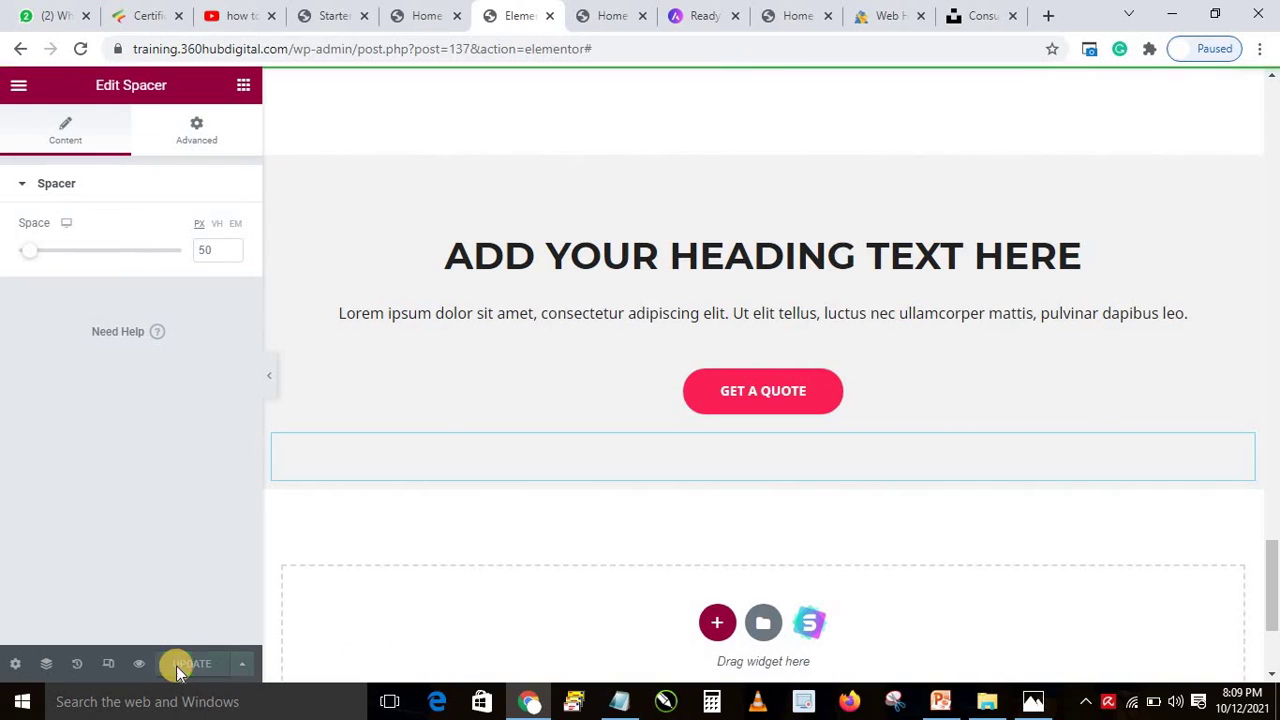
Reload the live home page to check the spacing of the grey call-to-action section, and return to the page editor.
left_click(797, 12)
left_click(82, 49)
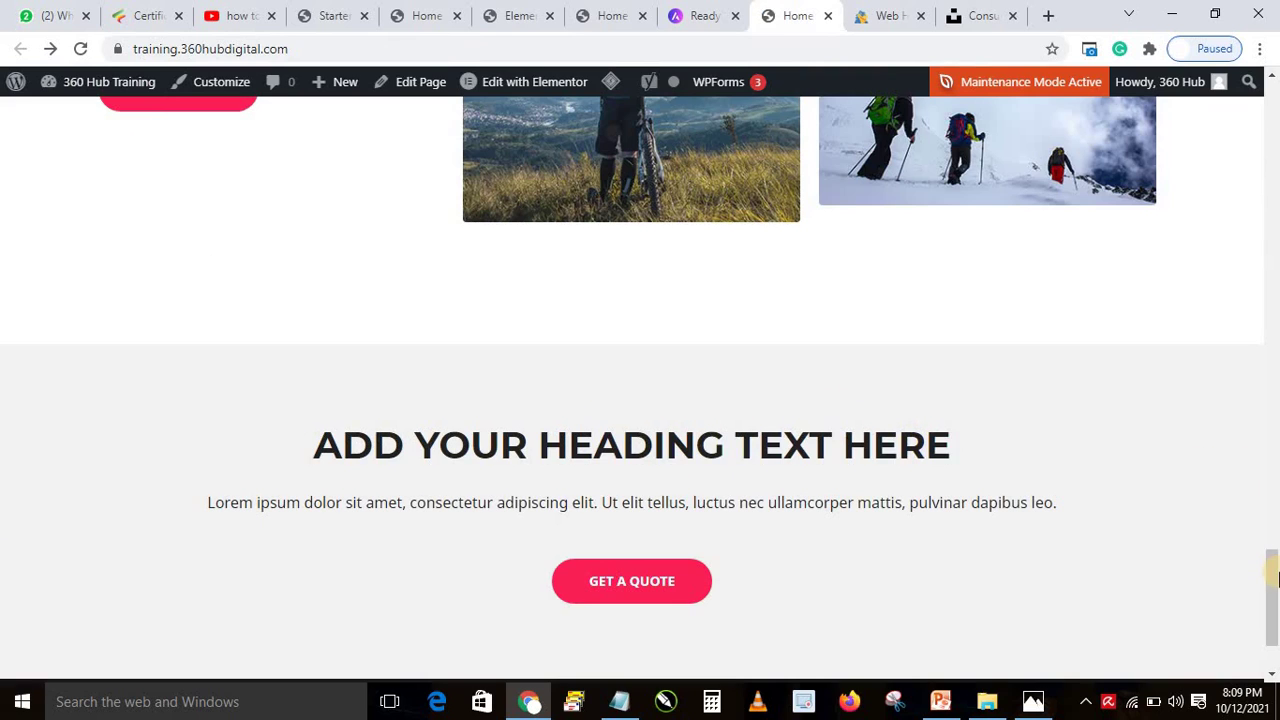
scroll(1275, 592, "down", 1)
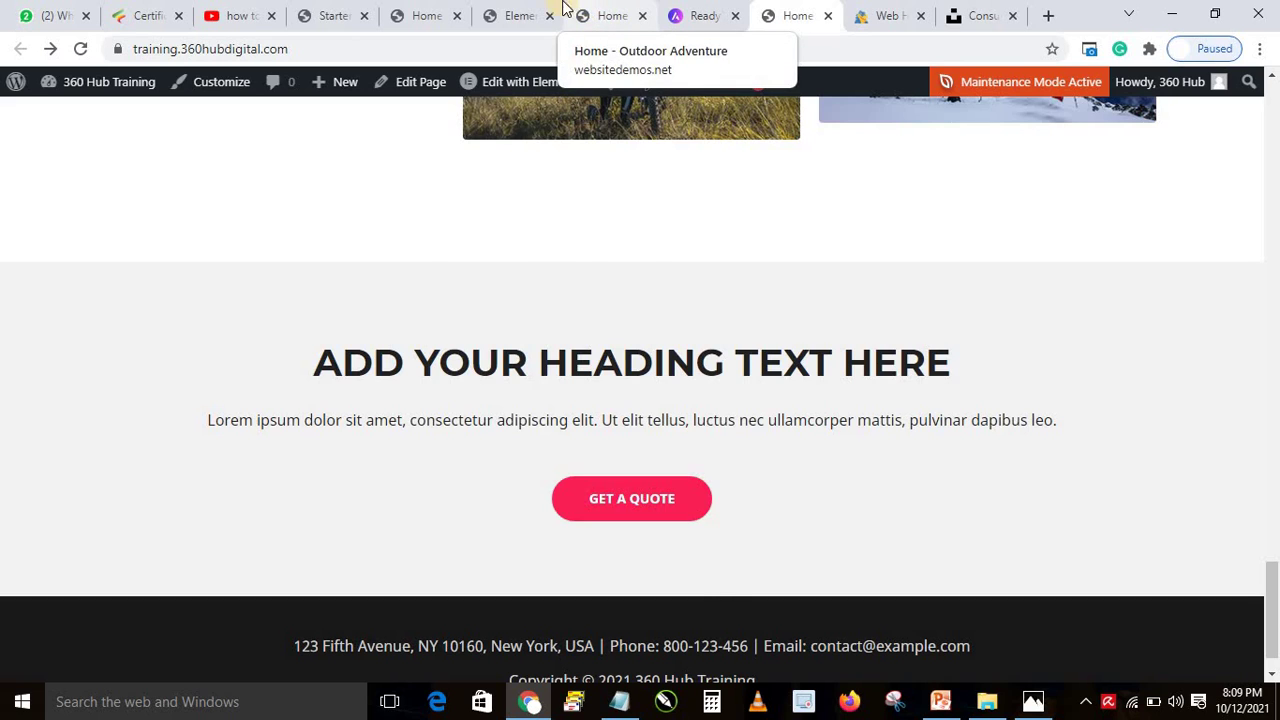
left_click(527, 12)
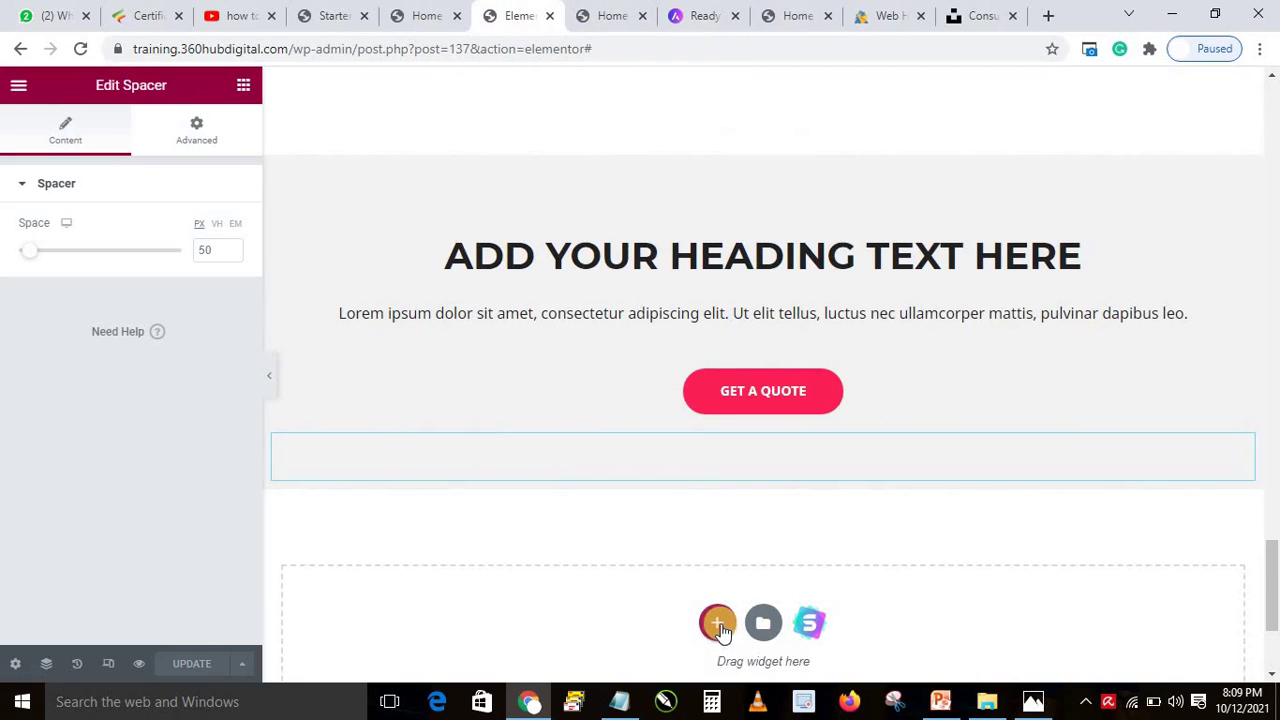
Add a two-column section below the grey section and place an Image widget in its first column.
left_click(718, 625)
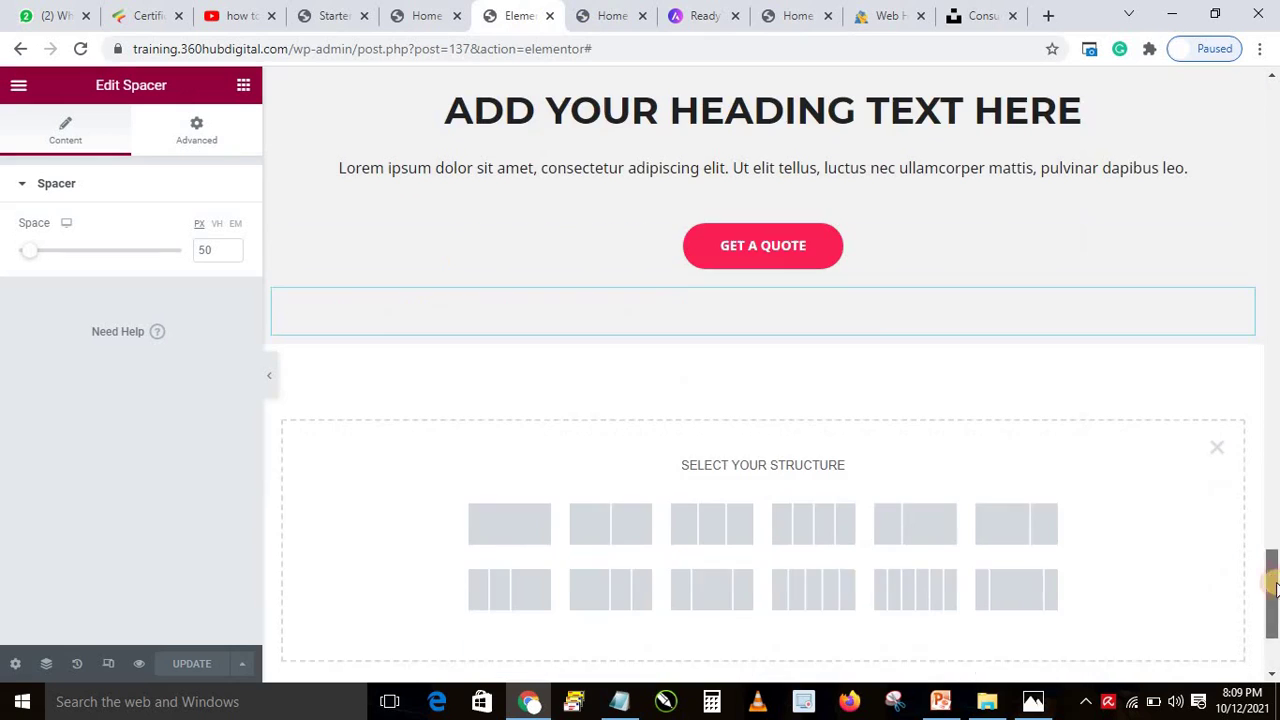
left_click(601, 515)
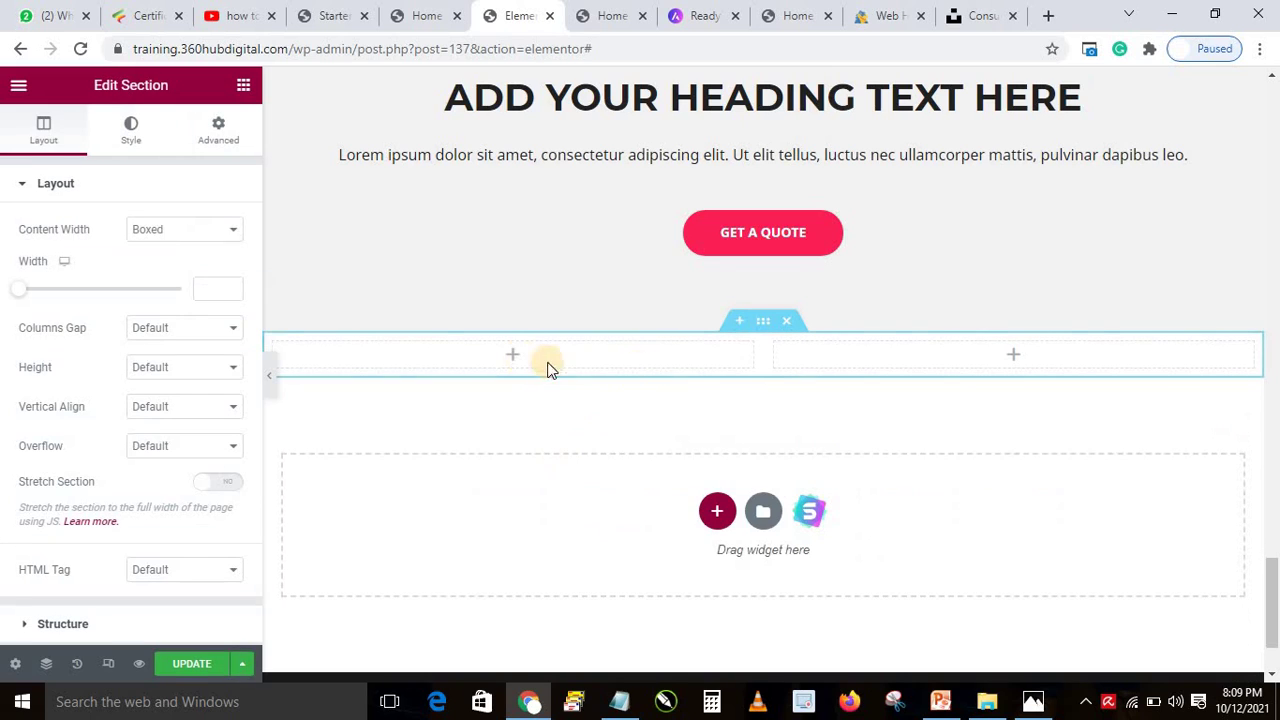
left_click(241, 88)
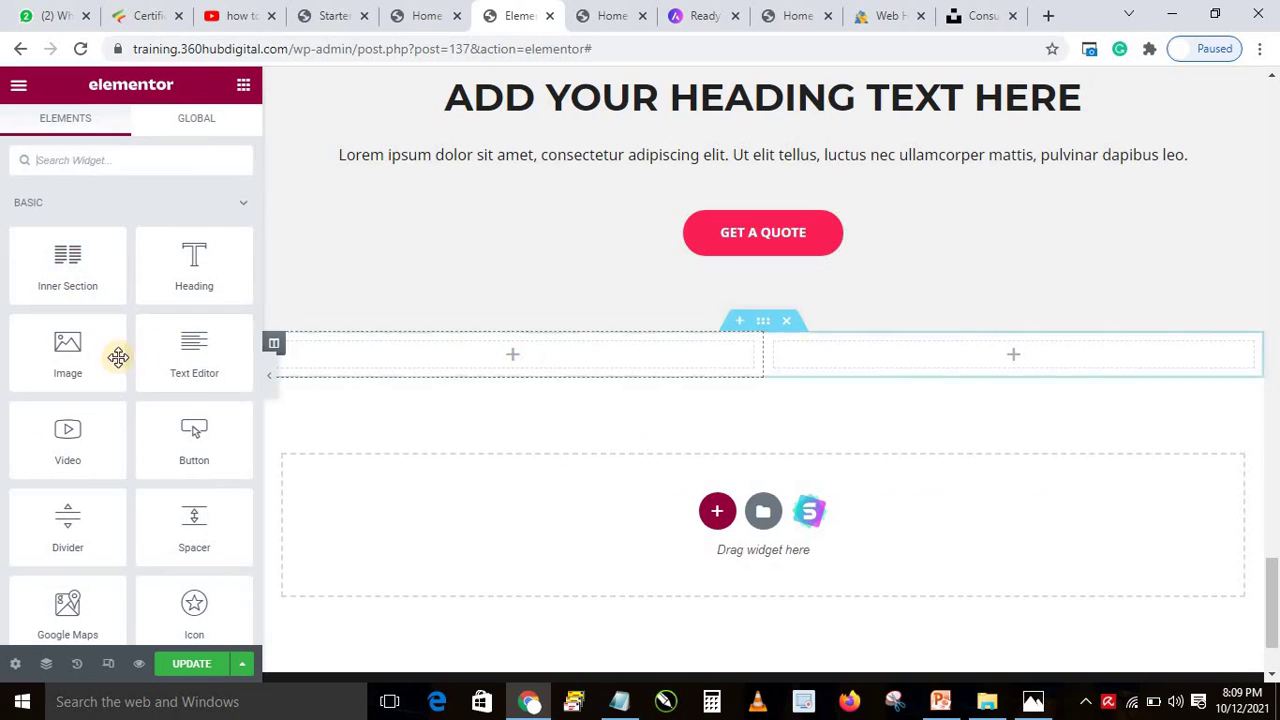
left_click_drag(63, 346, 497, 440)
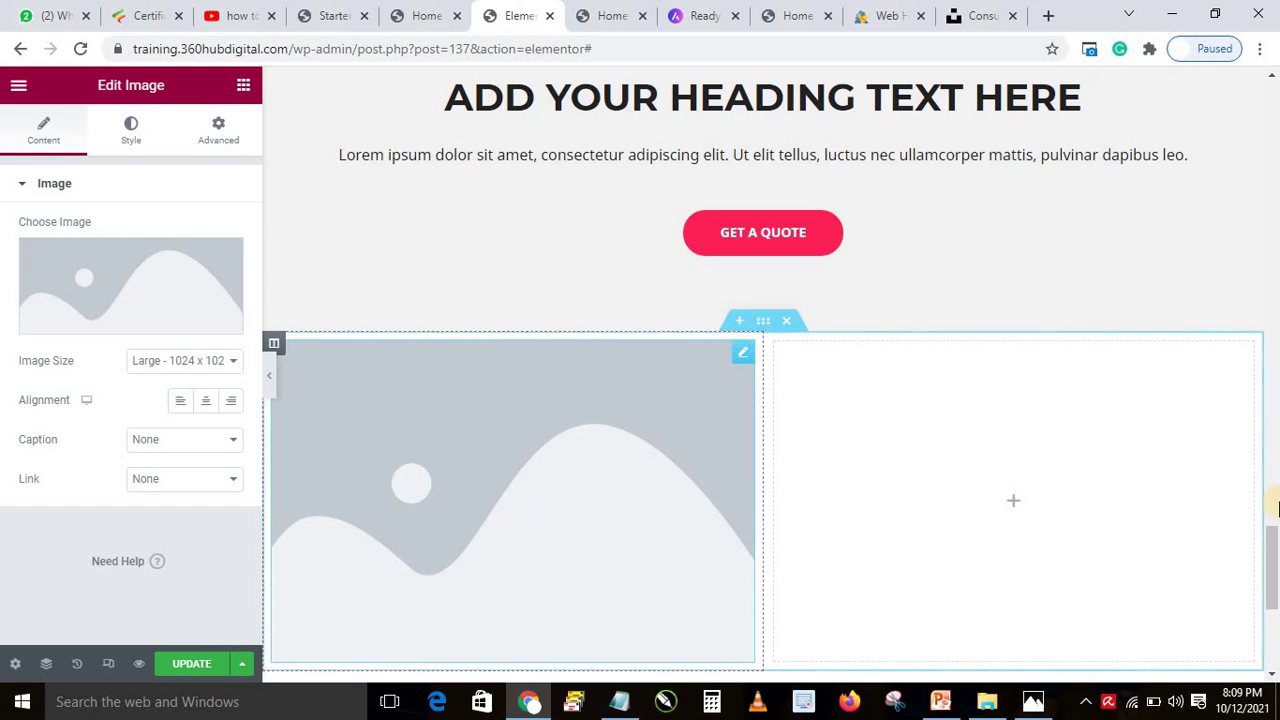
left_click_drag(1273, 575, 1273, 596)
left_click(243, 86)
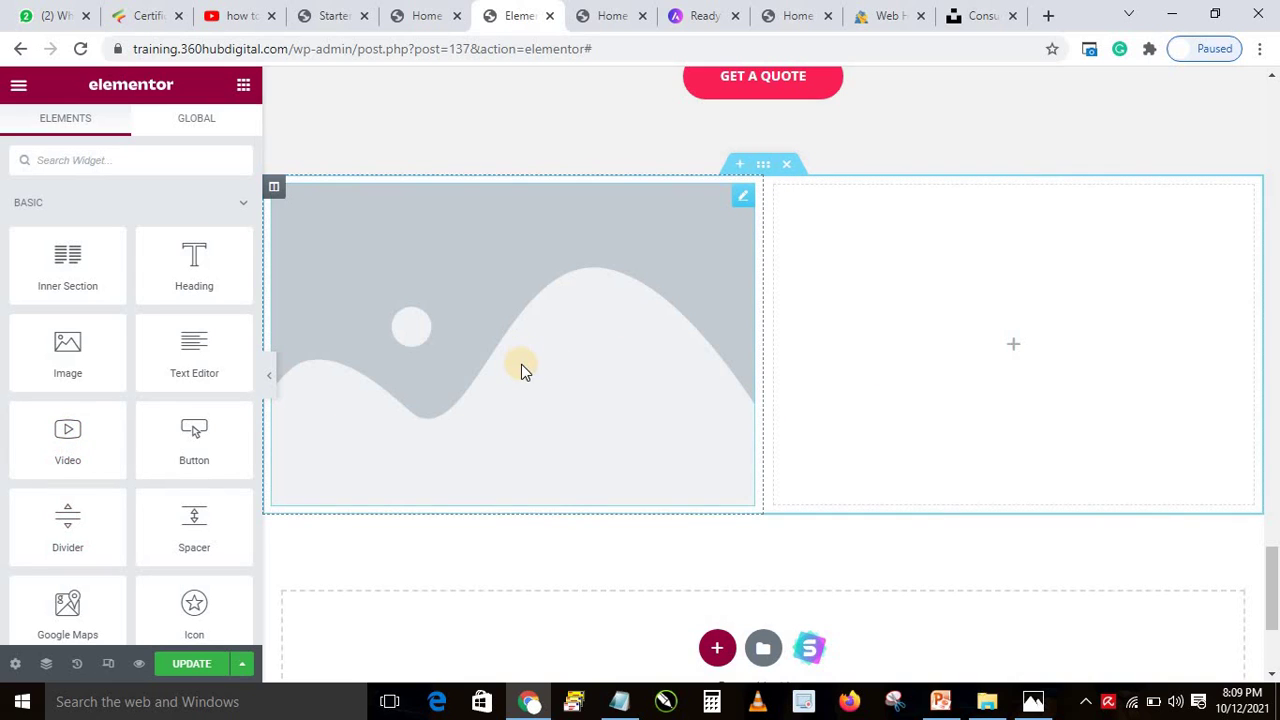
Delete the two-column section containing the image placeholder and update the page.
left_click(785, 166)
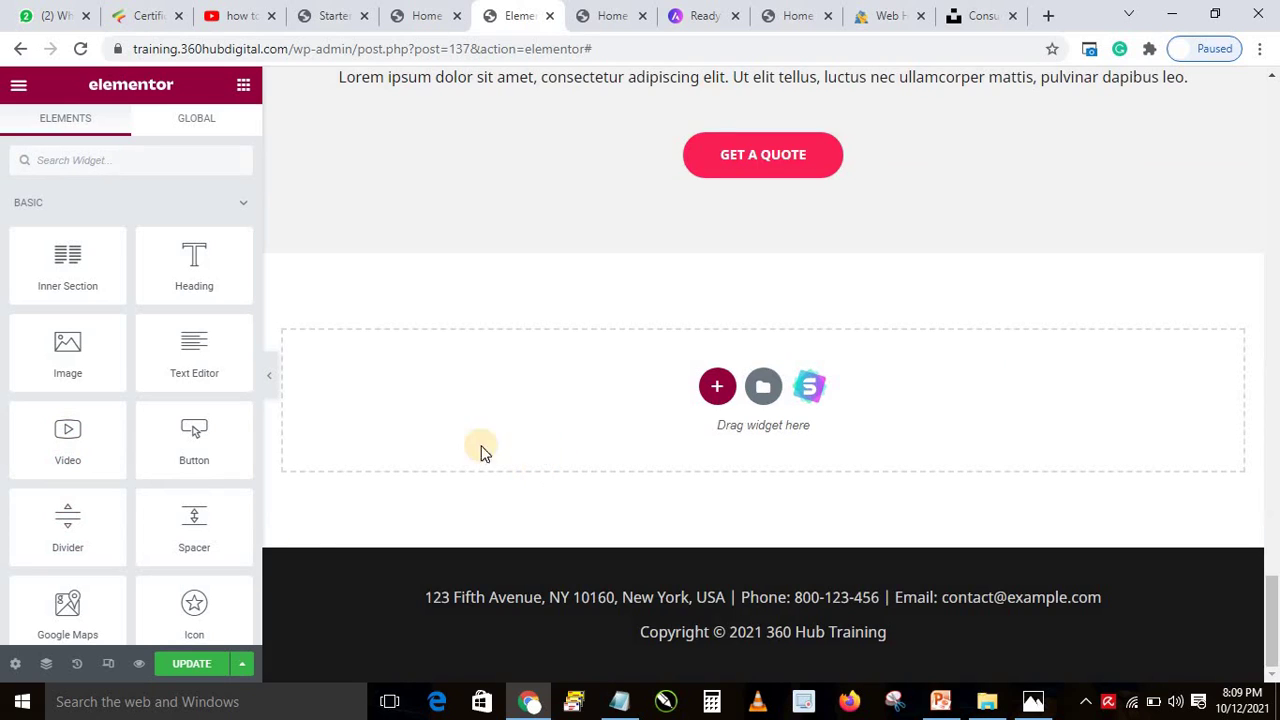
left_click(196, 663)
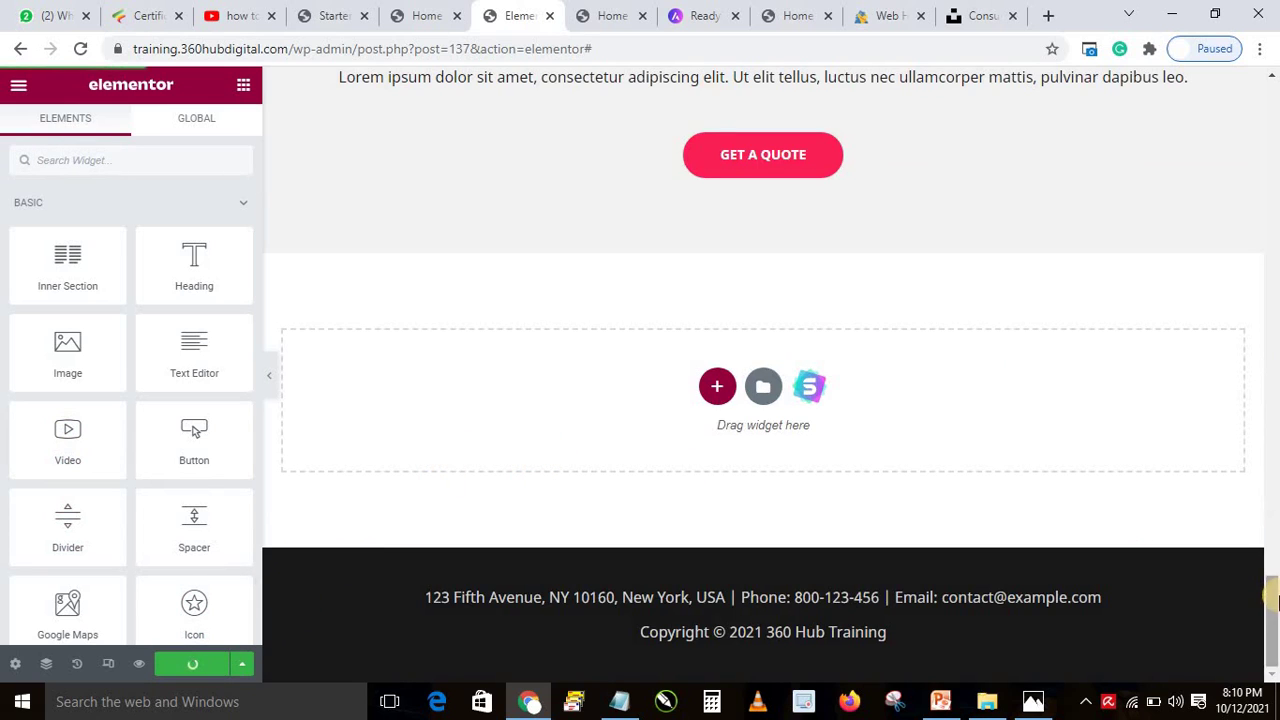
left_click_drag(1279, 397, 1275, 100)
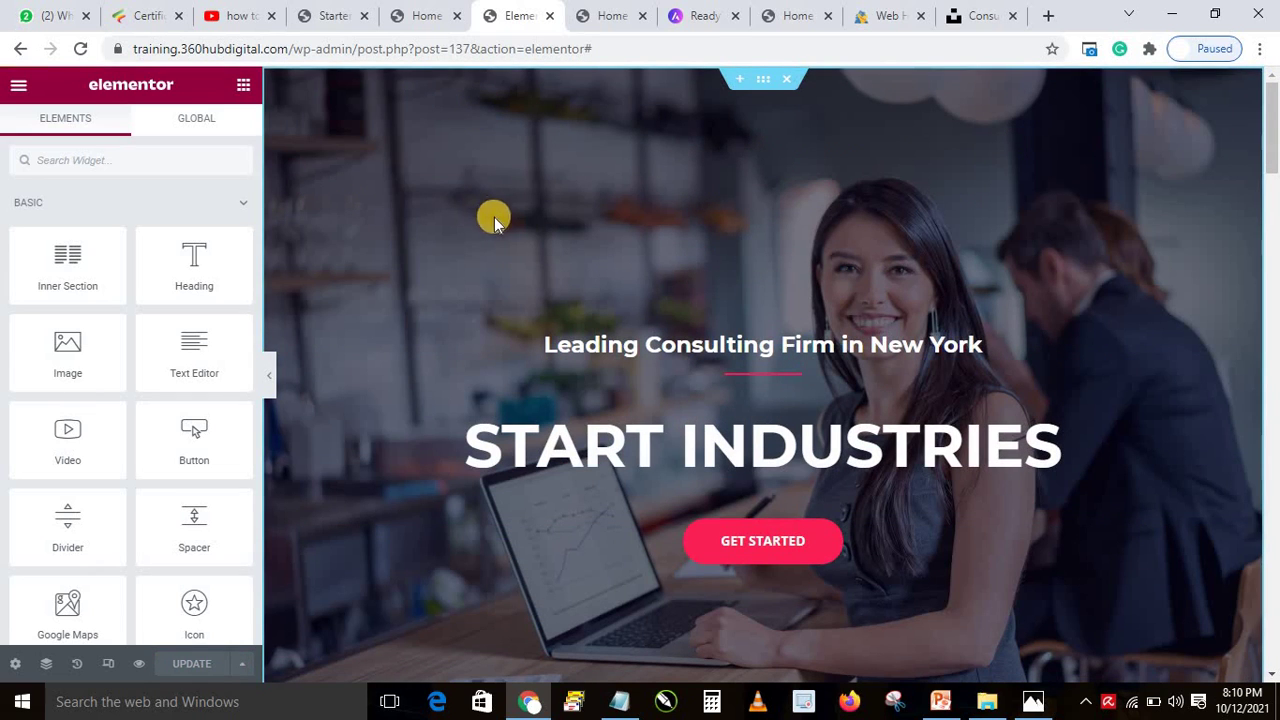
Reload the live home page, review it from the call-to-action section up to the hero, and return to the page editor.
left_click(785, 15)
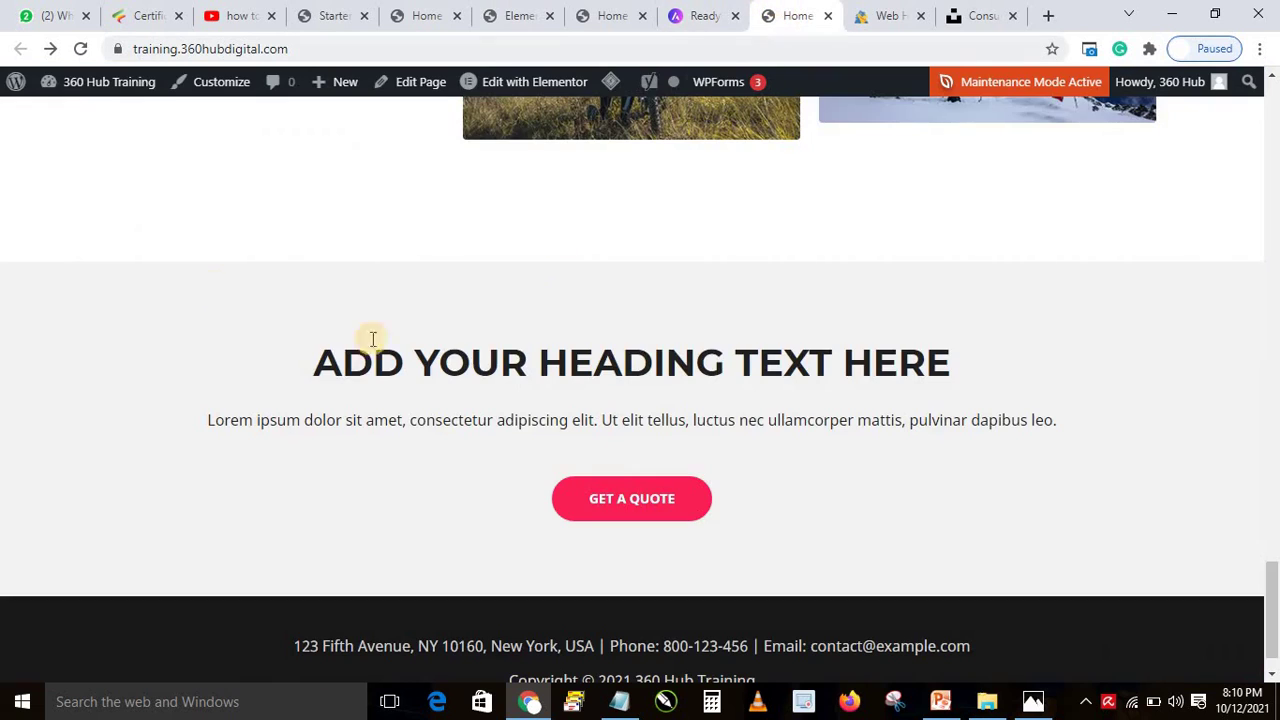
left_click(93, 55)
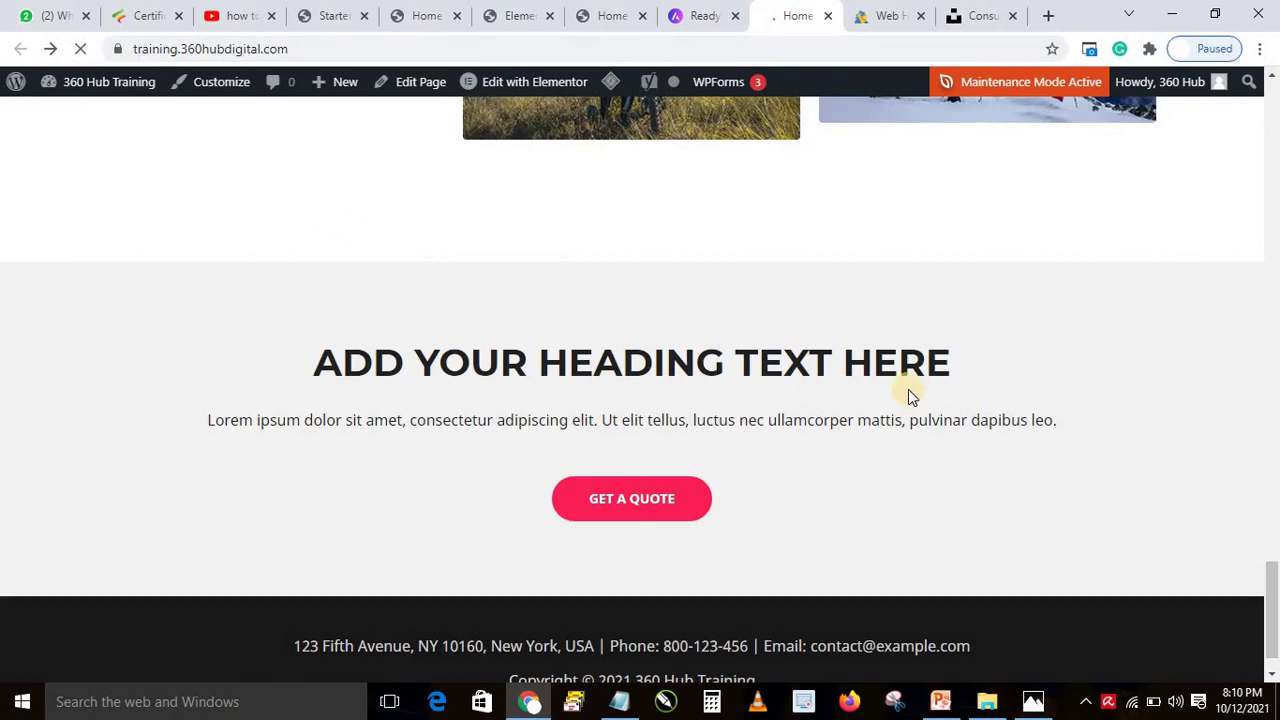
left_click_drag(1276, 598, 1274, 274)
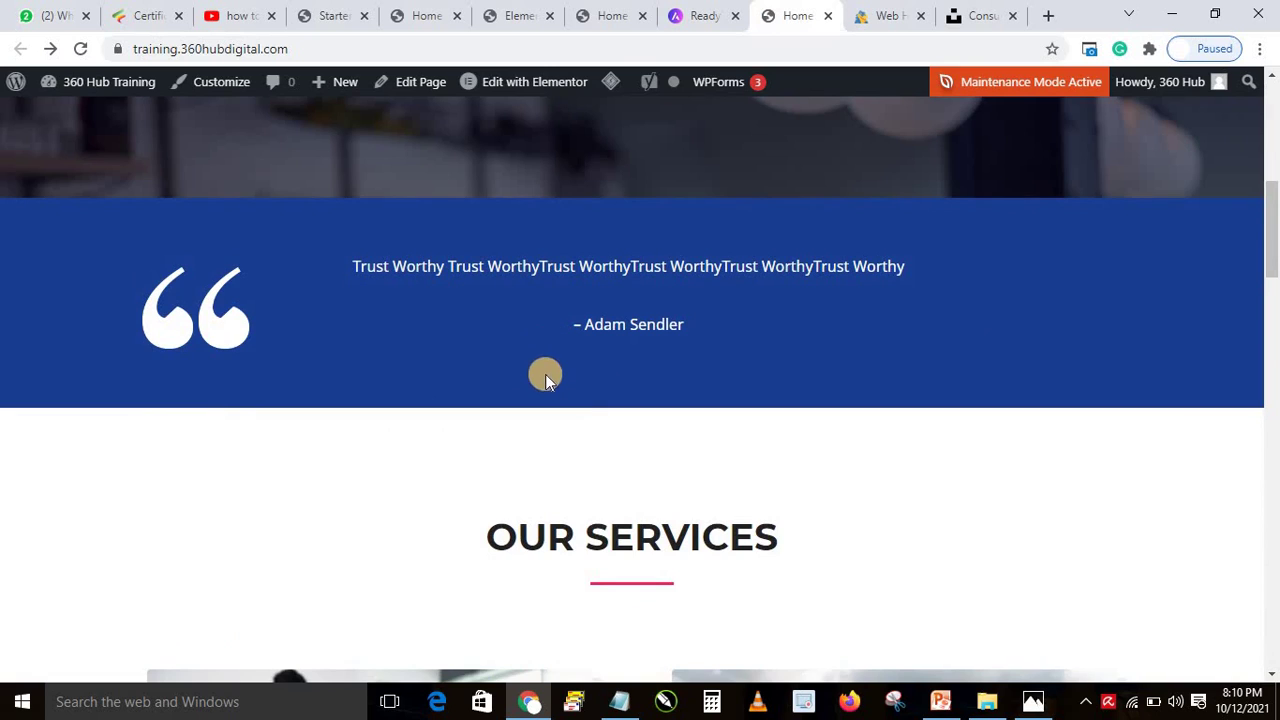
left_click_drag(1268, 194, 1268, 106)
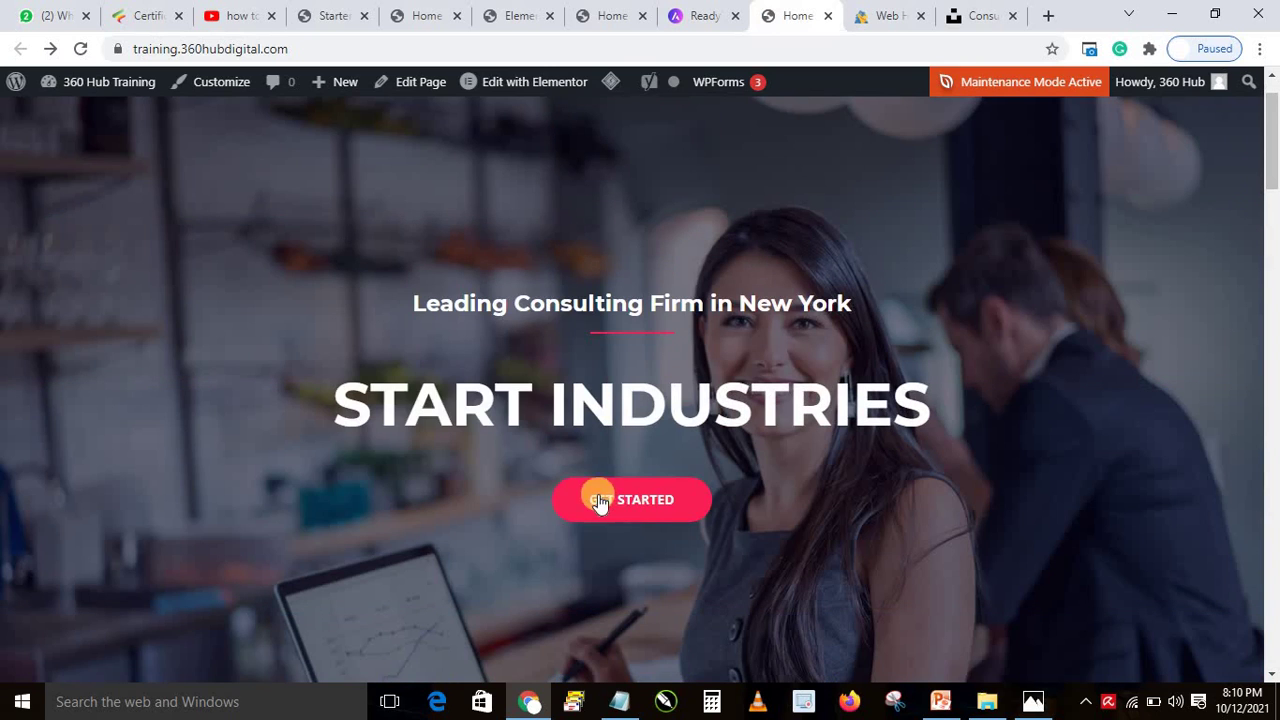
left_click(519, 15)
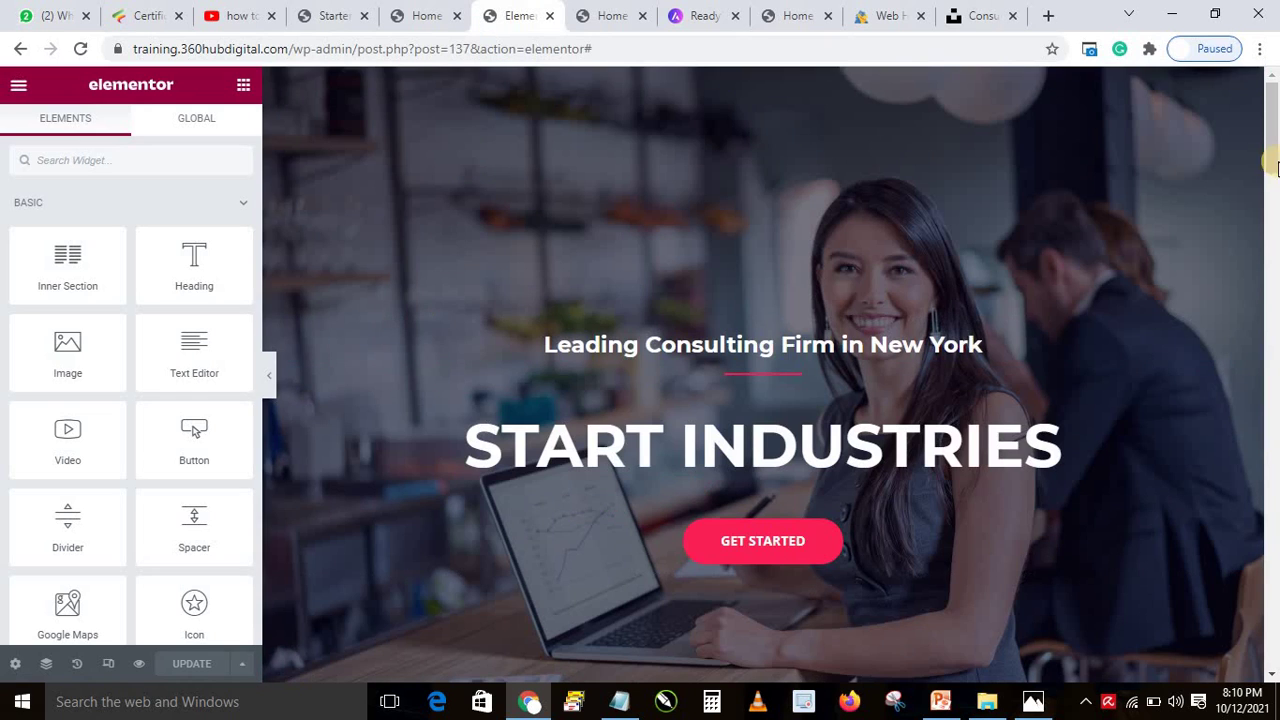
Change the testimonial quote section's background colour to pink #DD0076 and update the page.
left_click_drag(1275, 172, 1275, 262)
mouse_move(746, 251)
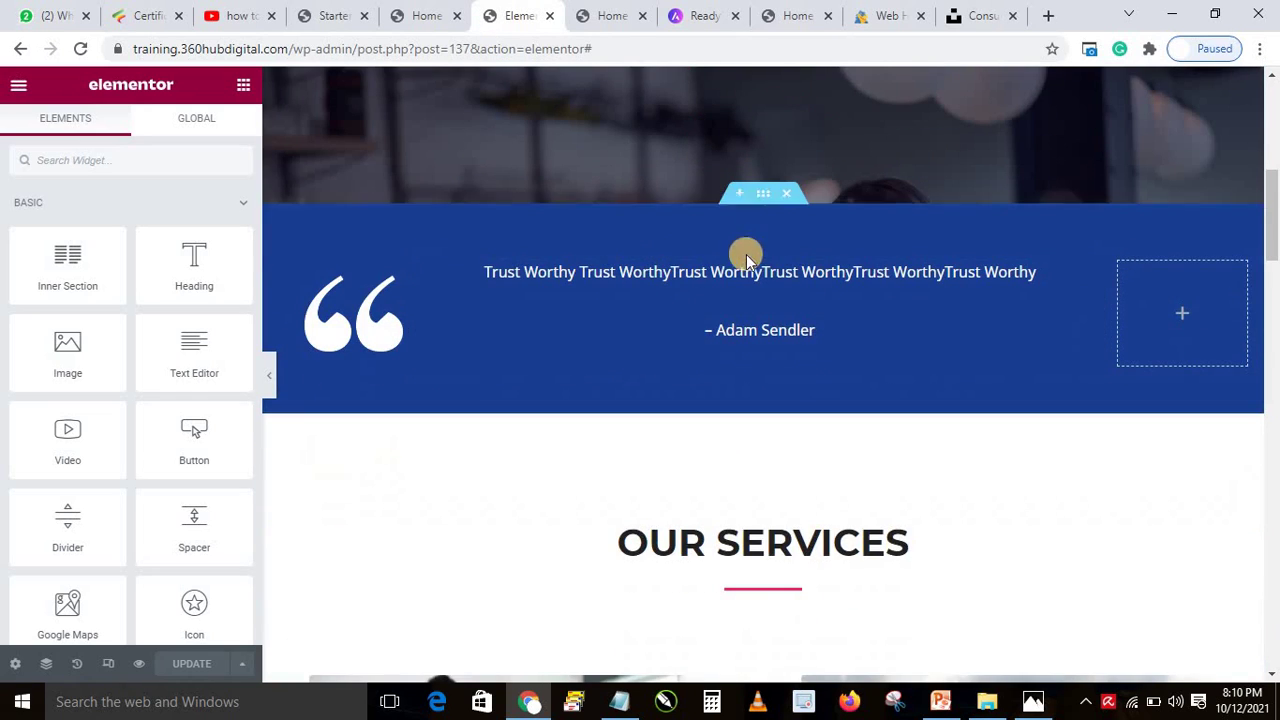
left_click(763, 195)
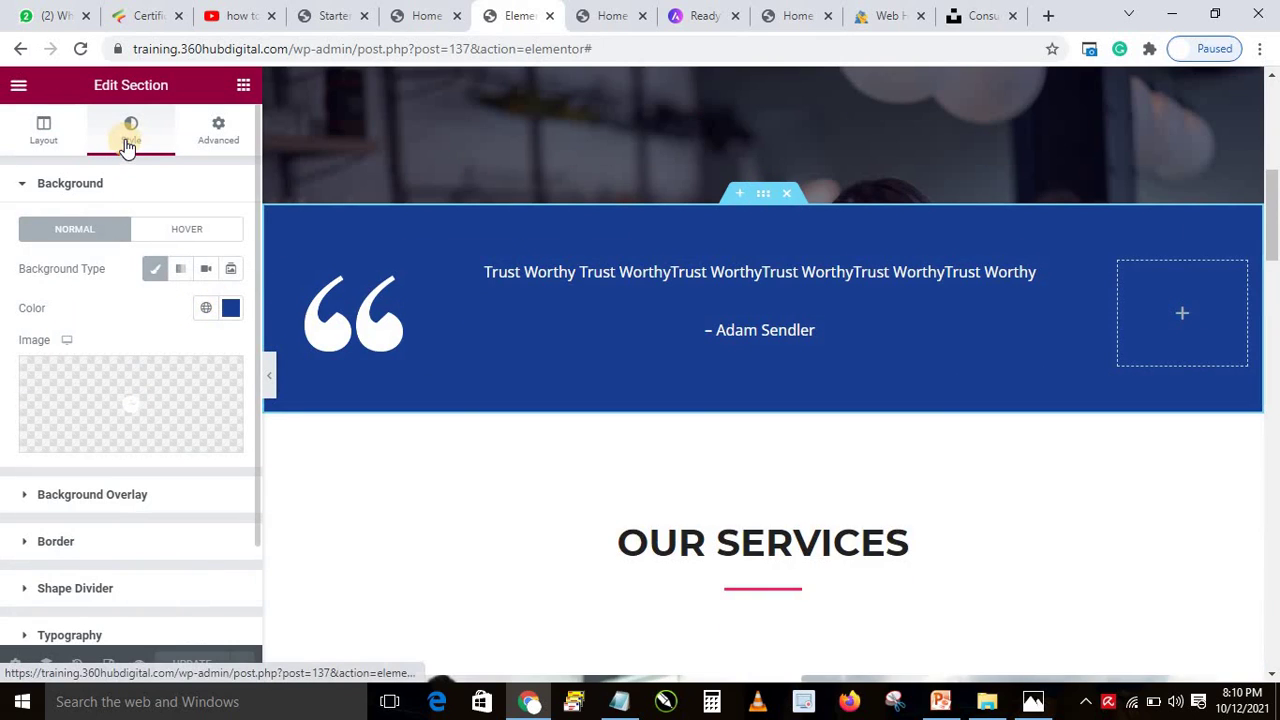
left_click(42, 134)
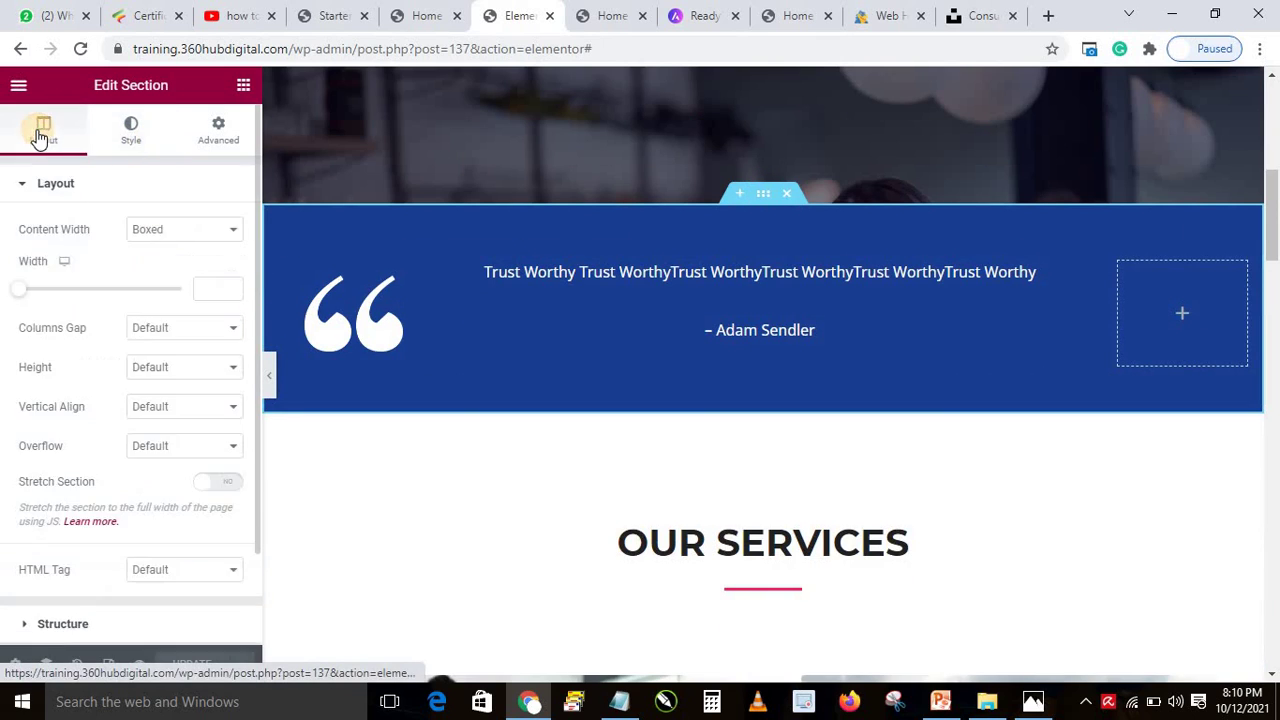
left_click(130, 136)
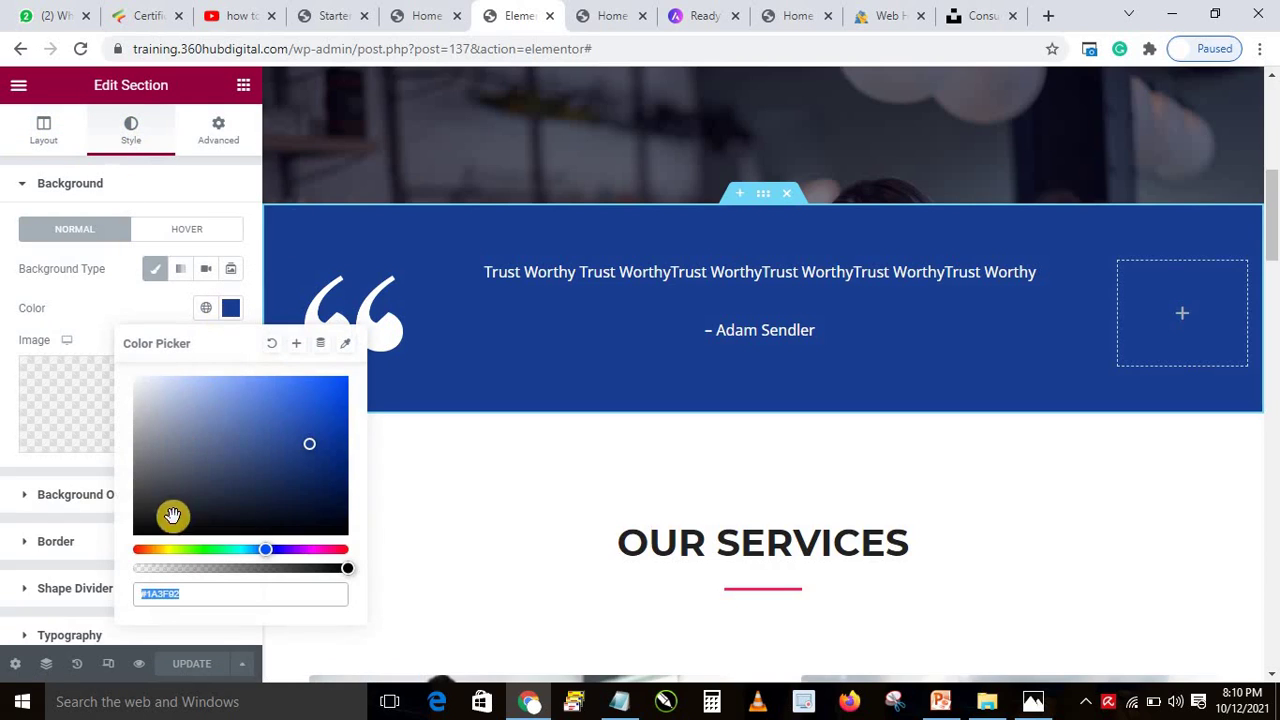
left_click(337, 549)
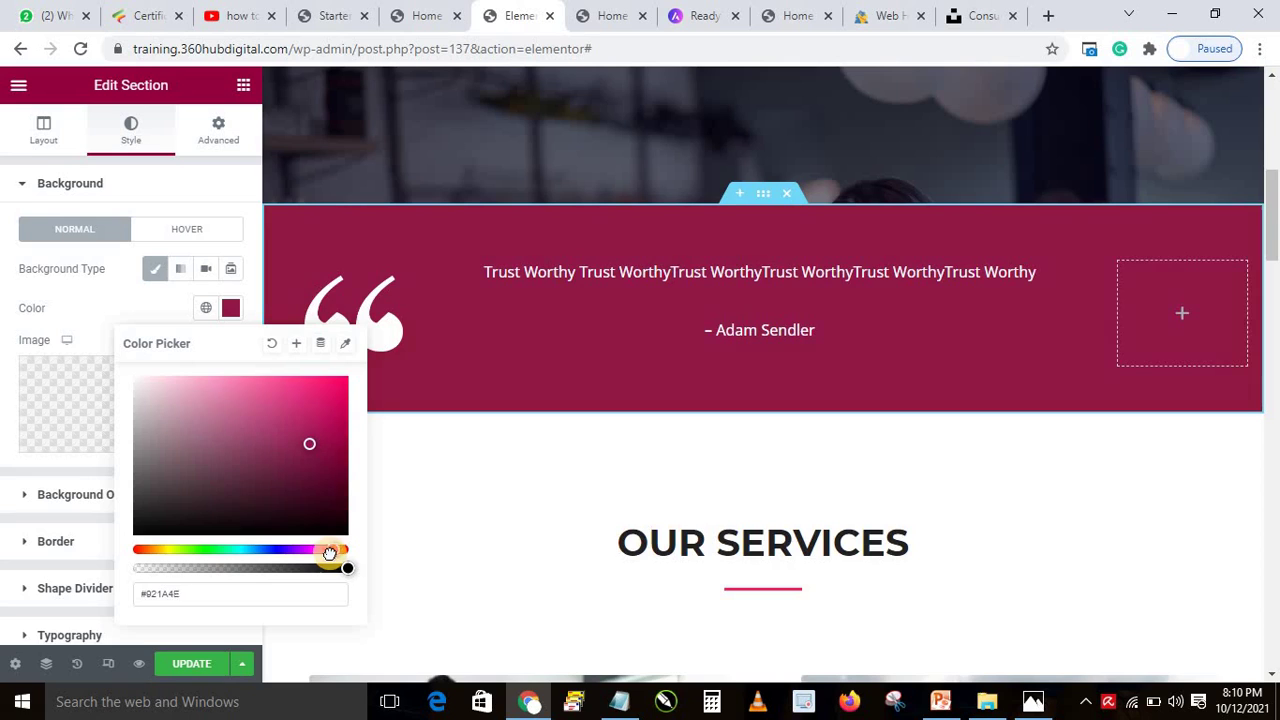
left_click_drag(322, 468, 344, 388)
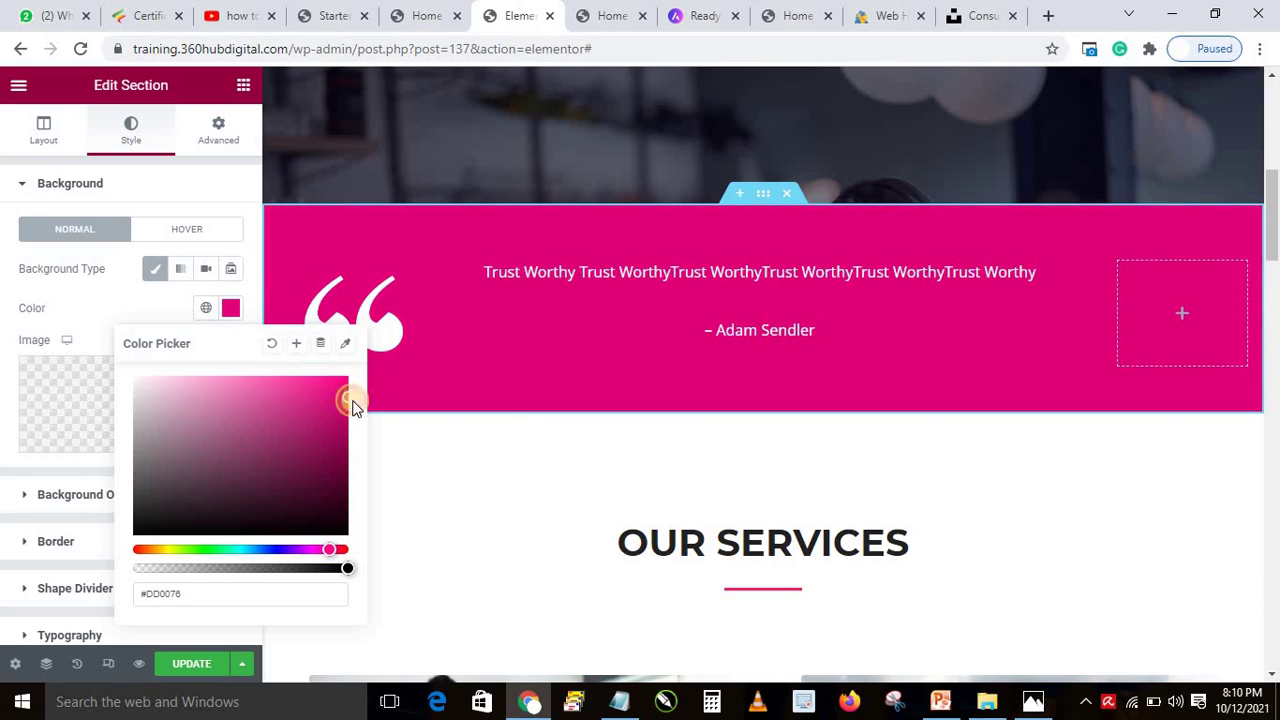
left_click(120, 289)
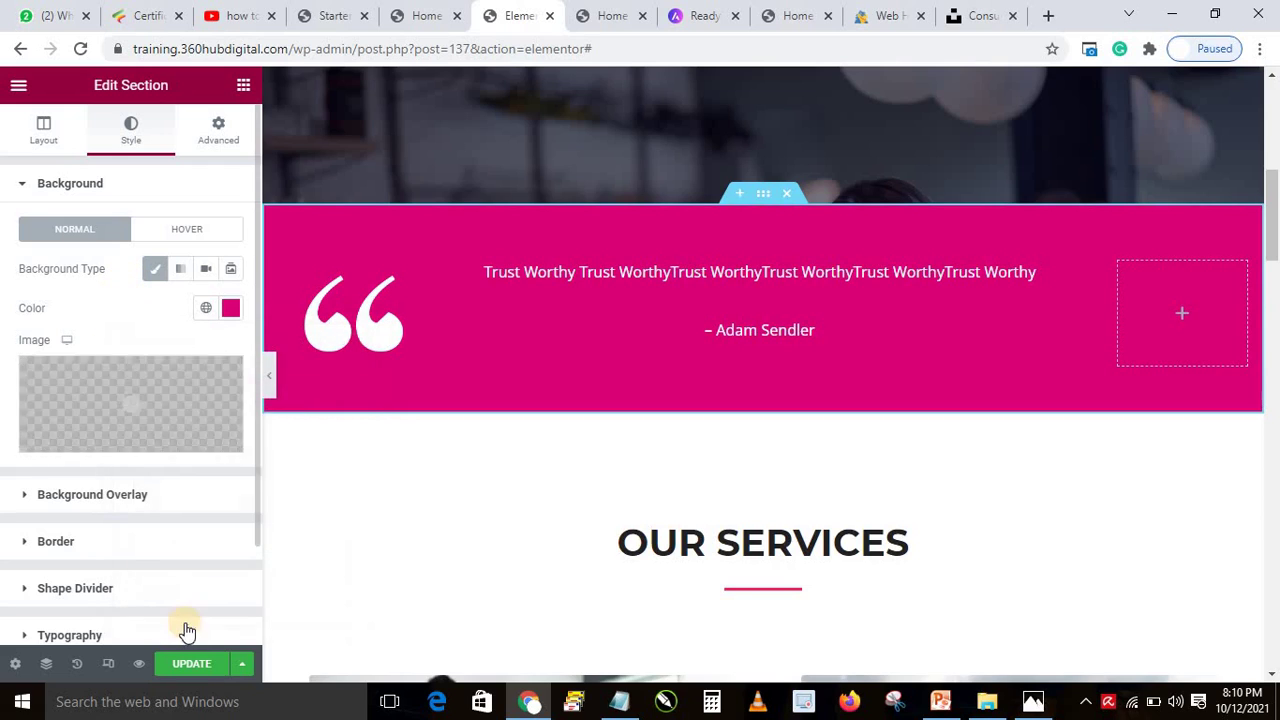
left_click(189, 665)
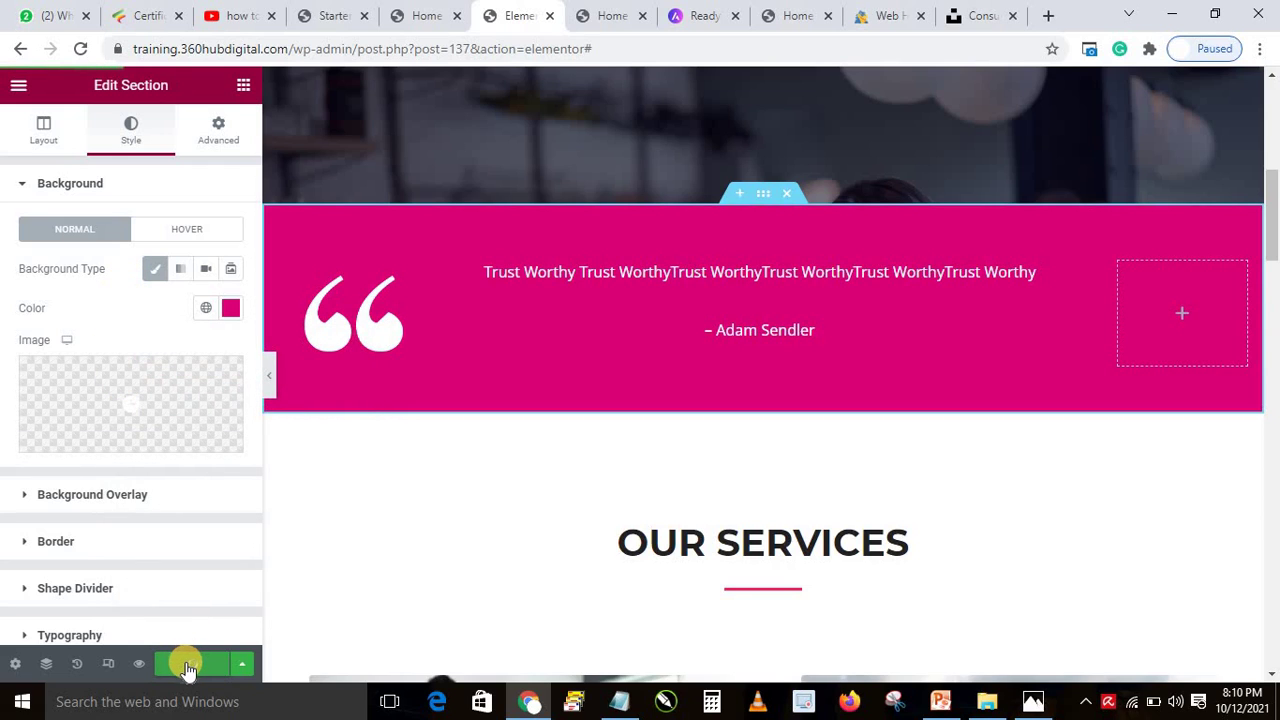
Reload the live home page and check the testimonial section's new background colour.
left_click(790, 14)
left_click(76, 50)
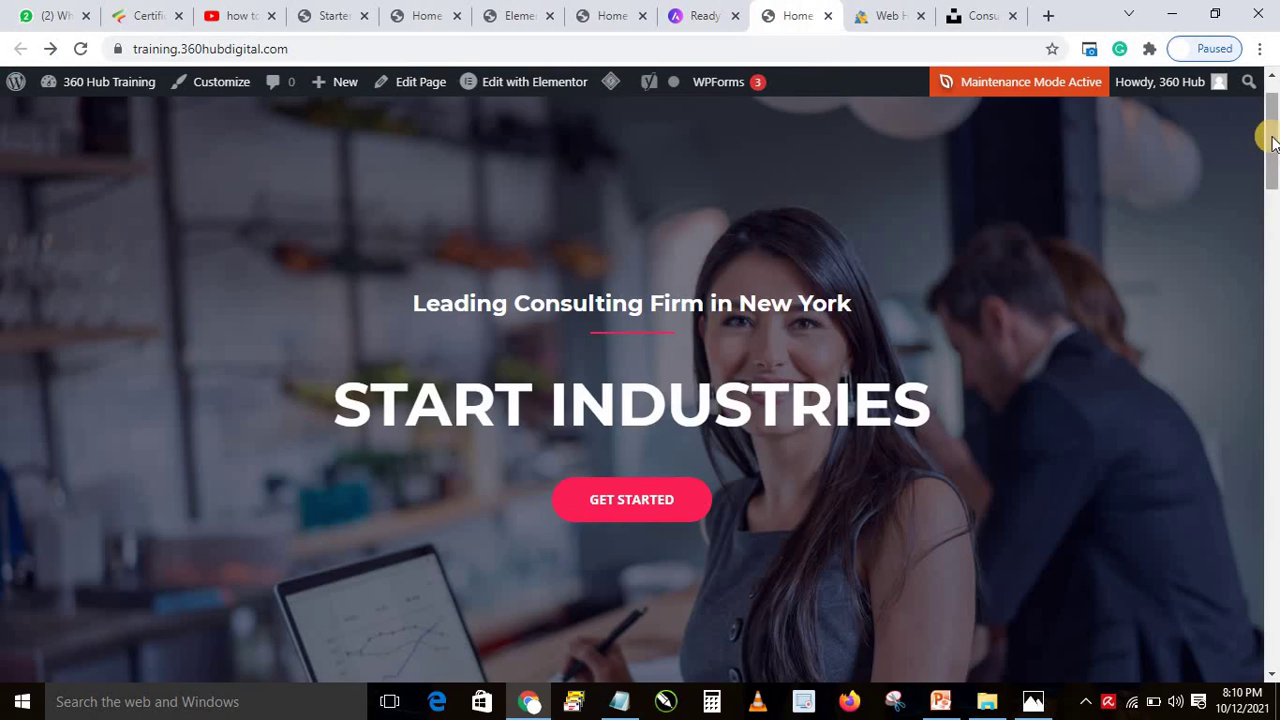
left_click_drag(1272, 136, 1274, 205)
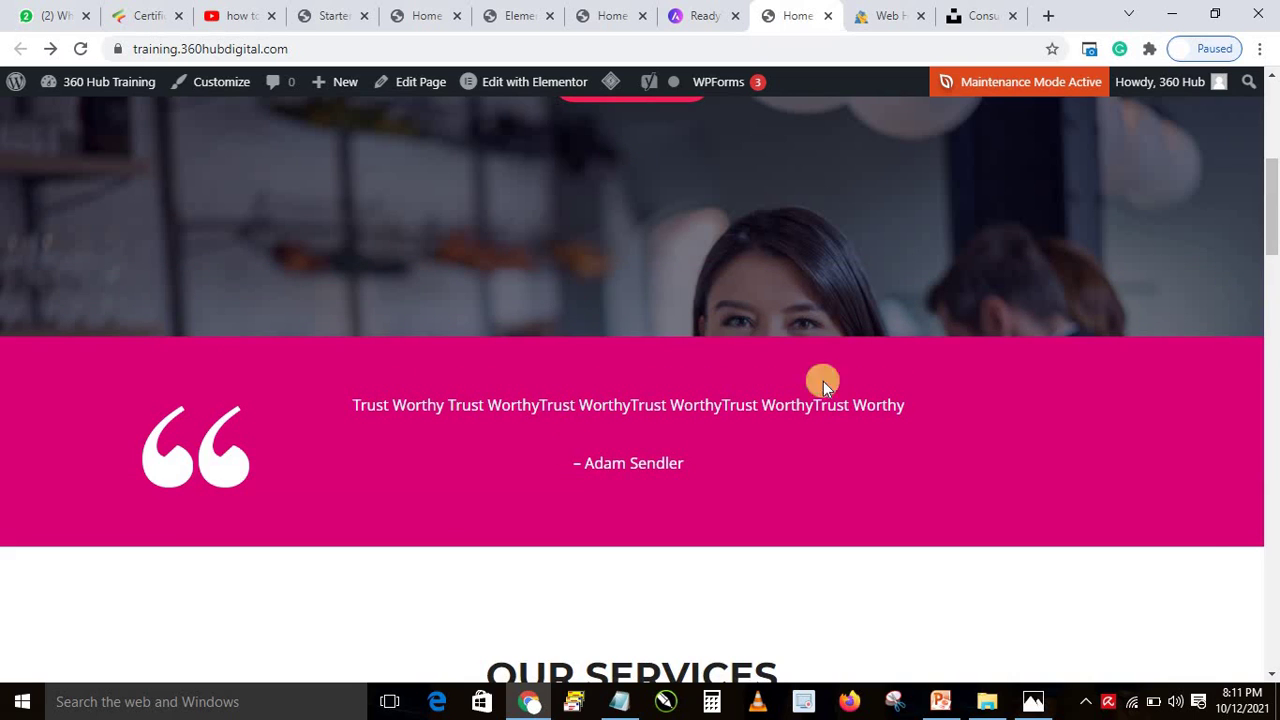
Open the live site's About page from the header navigation.
left_click_drag(1271, 186, 1275, 84)
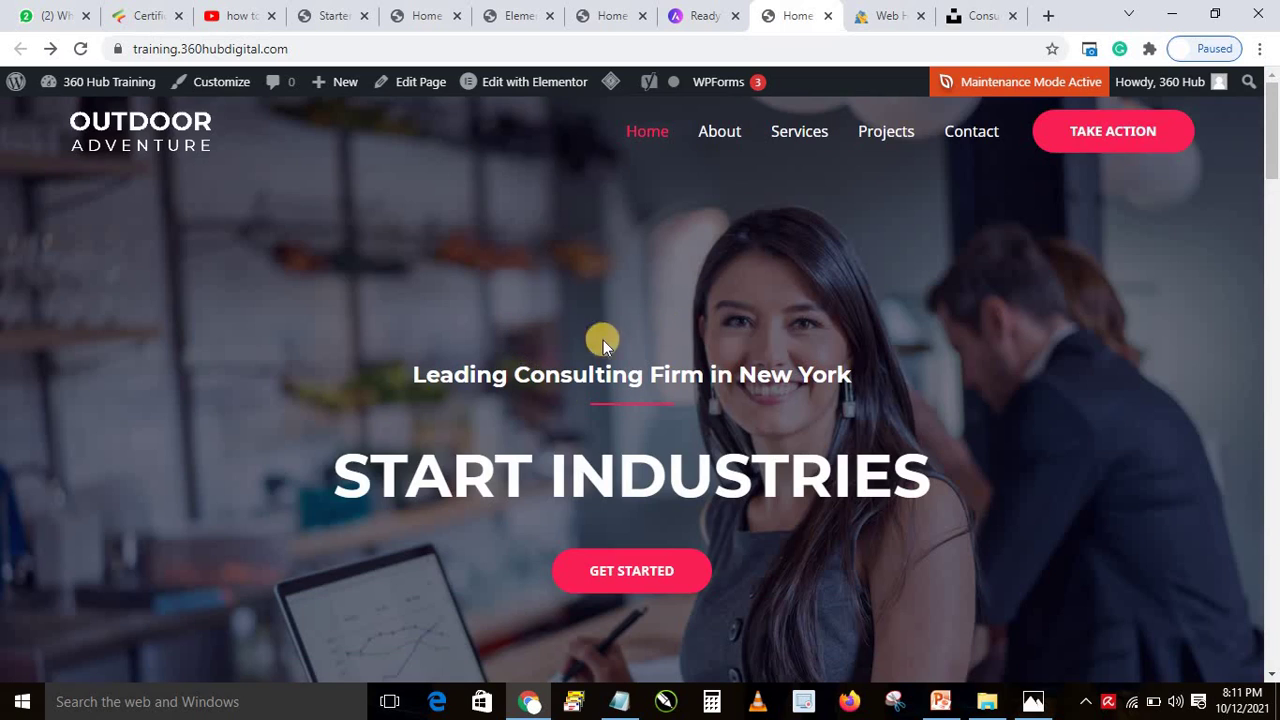
right_click(714, 127)
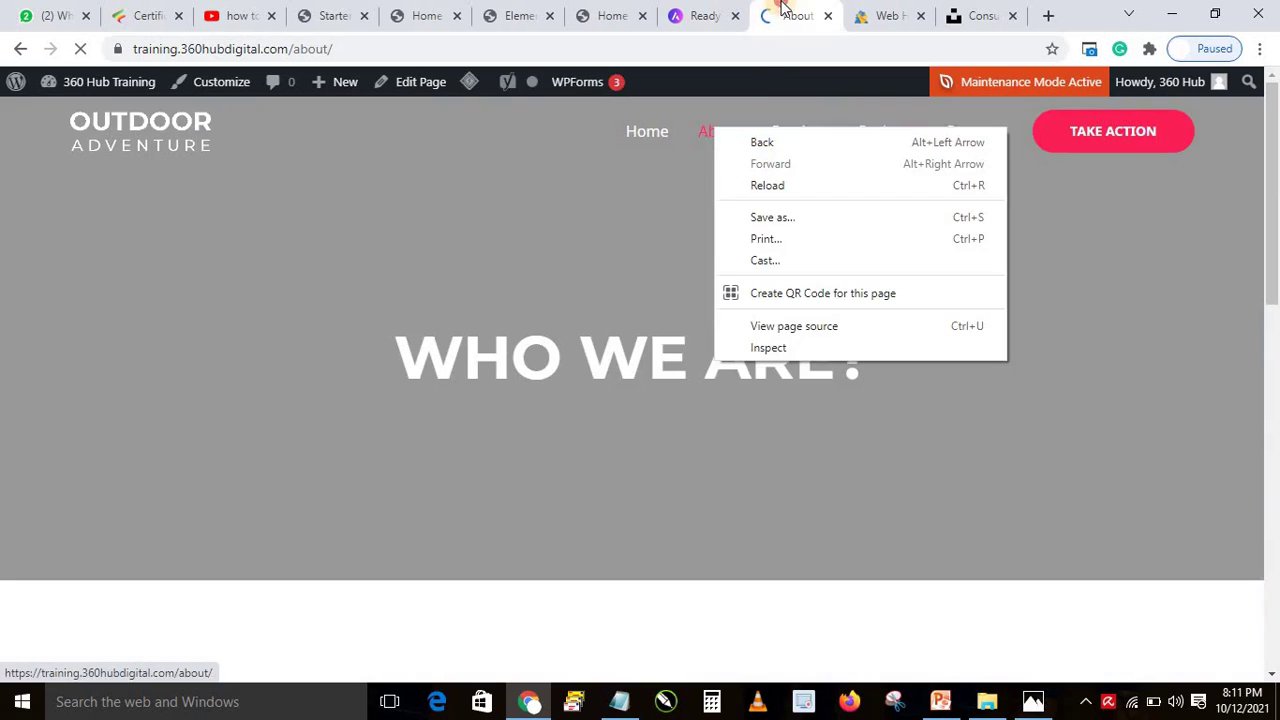
left_click(651, 224)
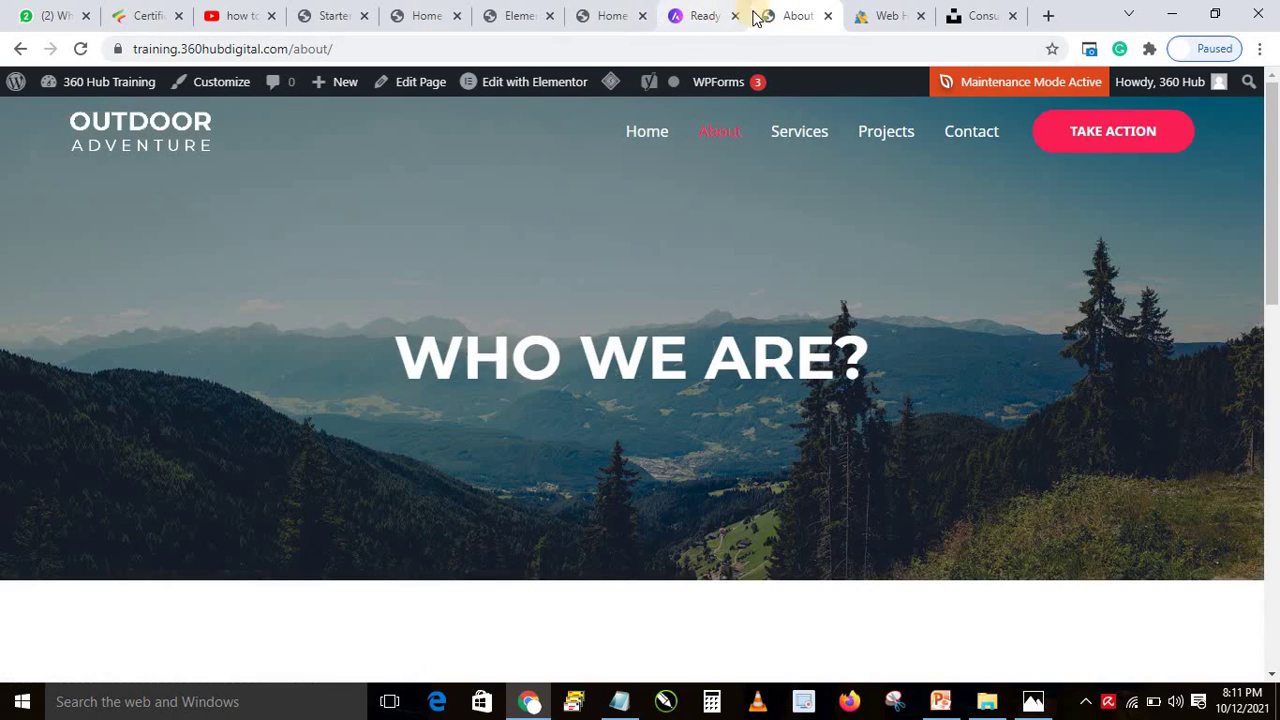
Close the browser tabs with the ready-made templates, the Outdoor Adventure demo and the home page editor.
left_click(735, 16)
left_click(622, 18)
left_click(642, 16)
left_click(525, 16)
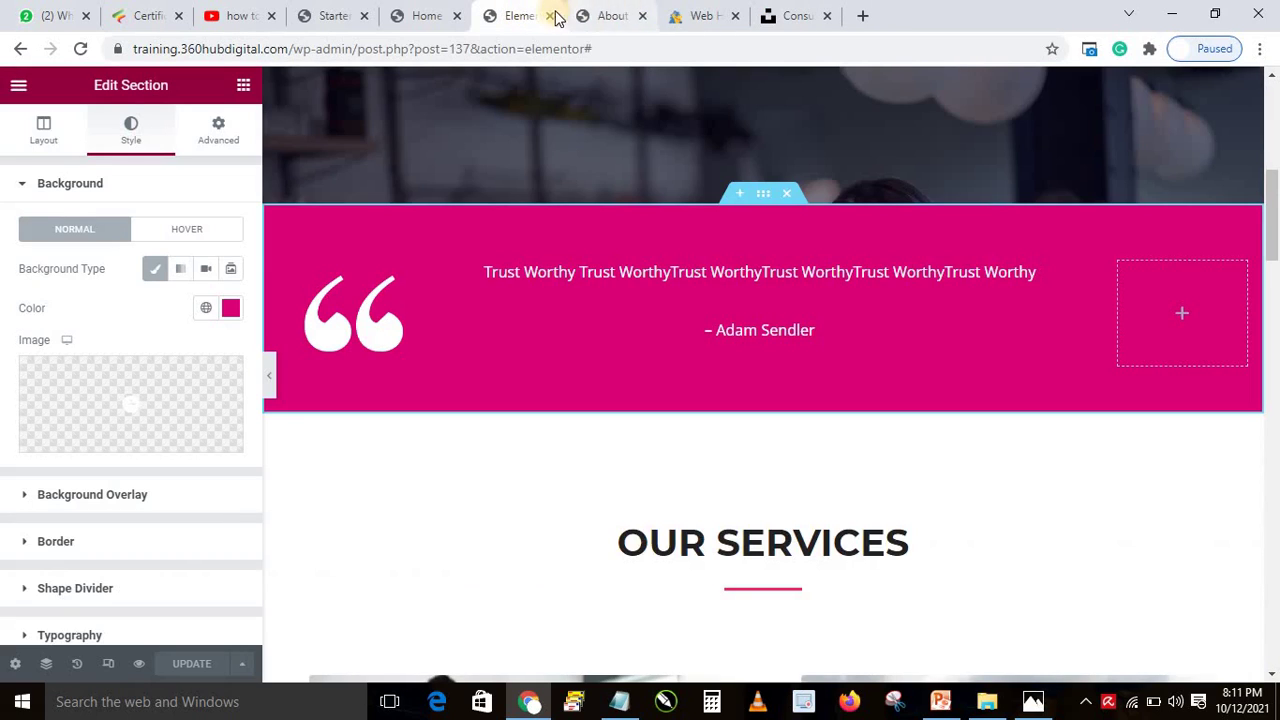
left_click(549, 16)
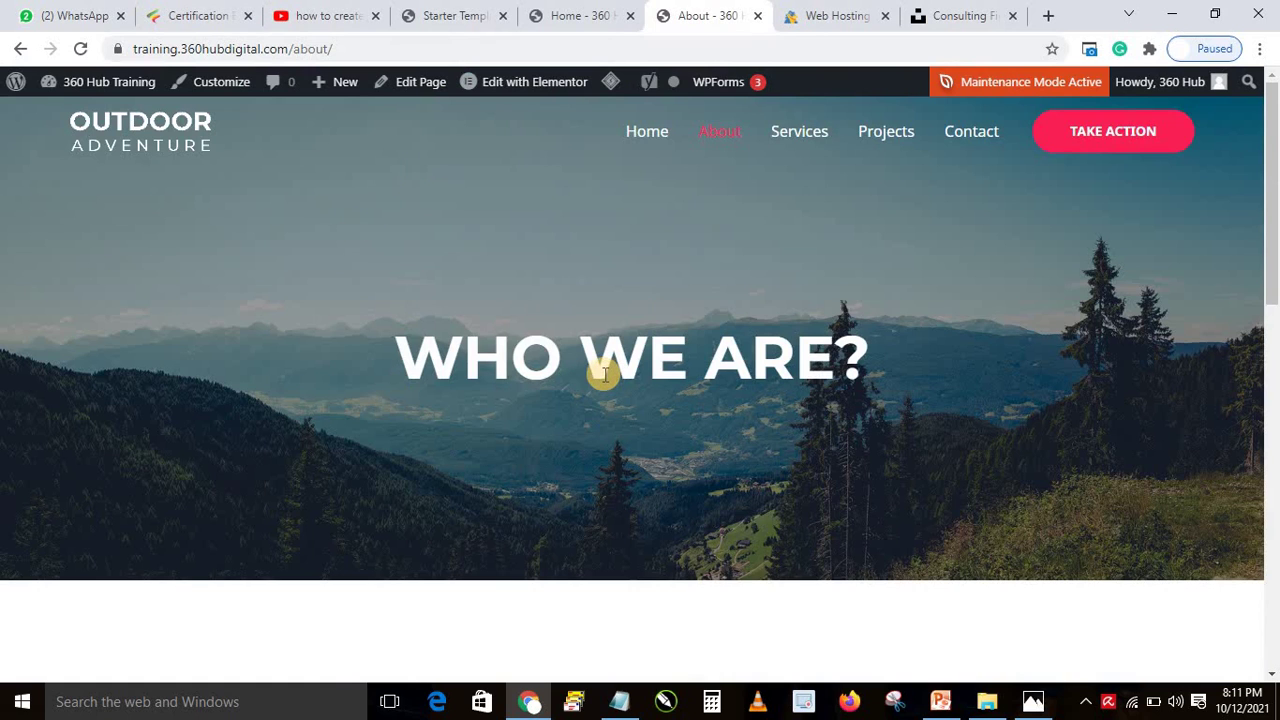
Open the About page for editing with Elementor in a new browser tab and switch to it.
left_click_drag(1274, 270, 1274, 168)
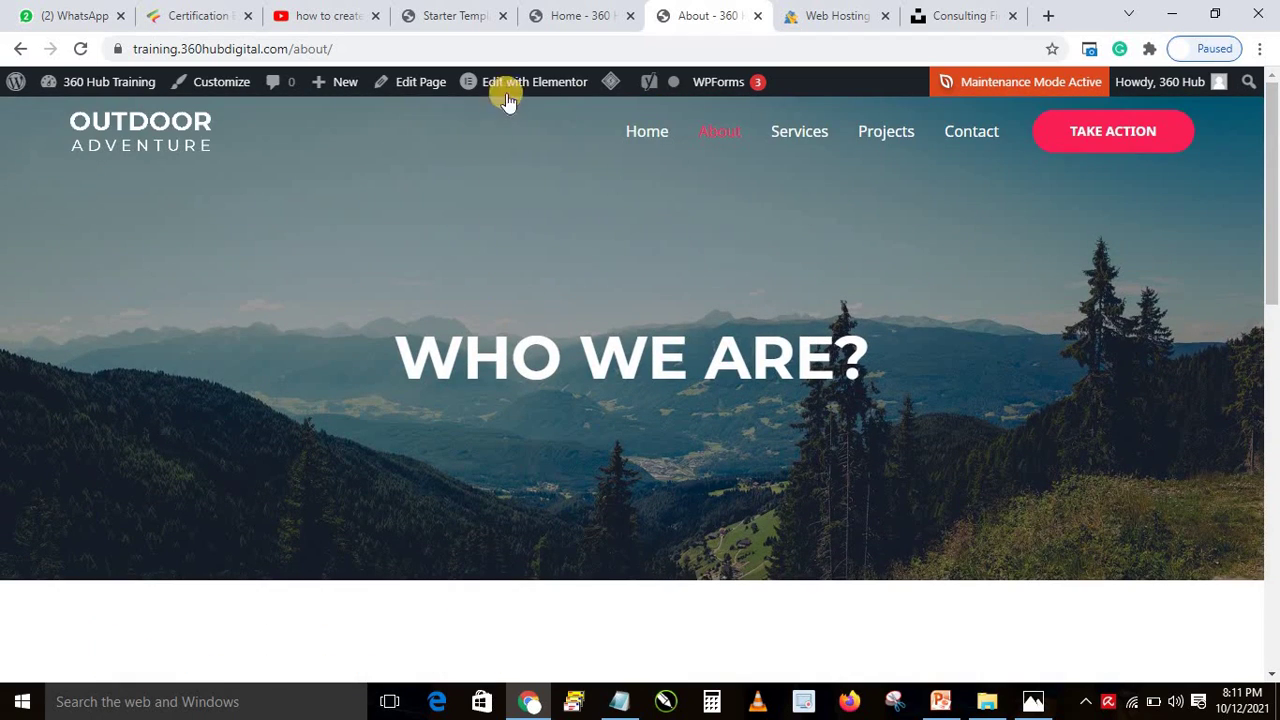
mouse_move(500, 82)
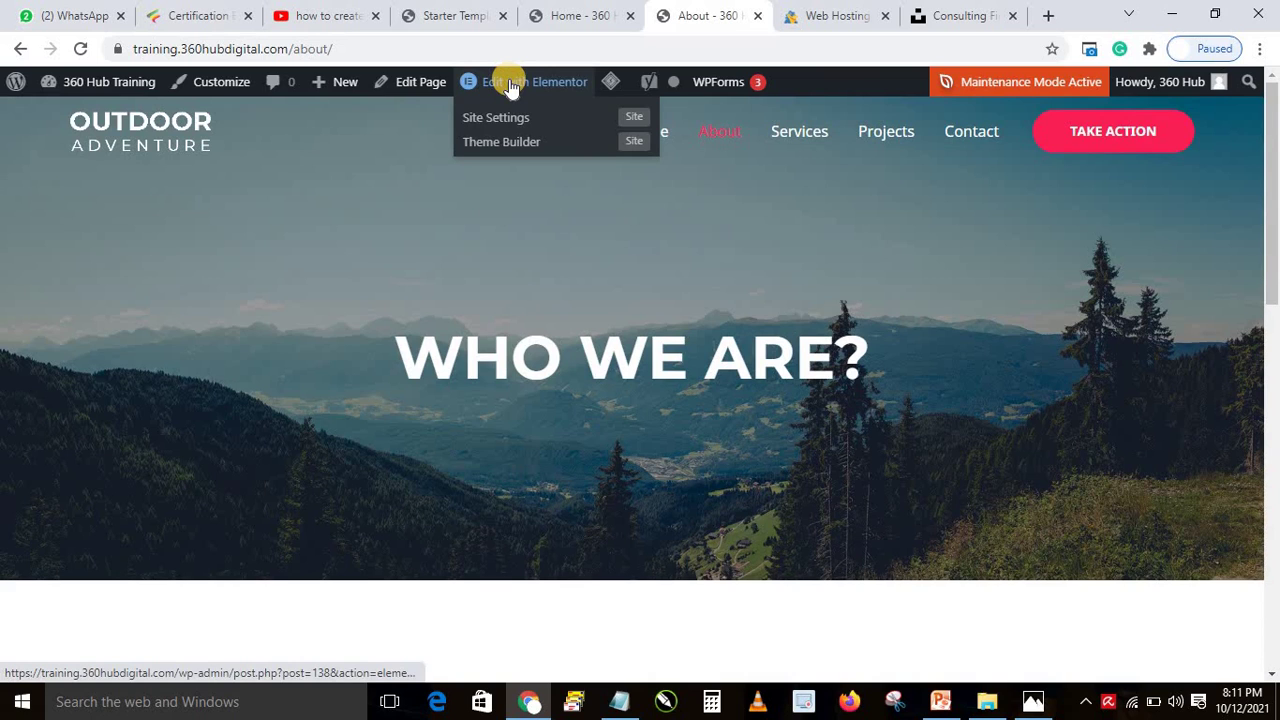
right_click(510, 85)
left_click(540, 95)
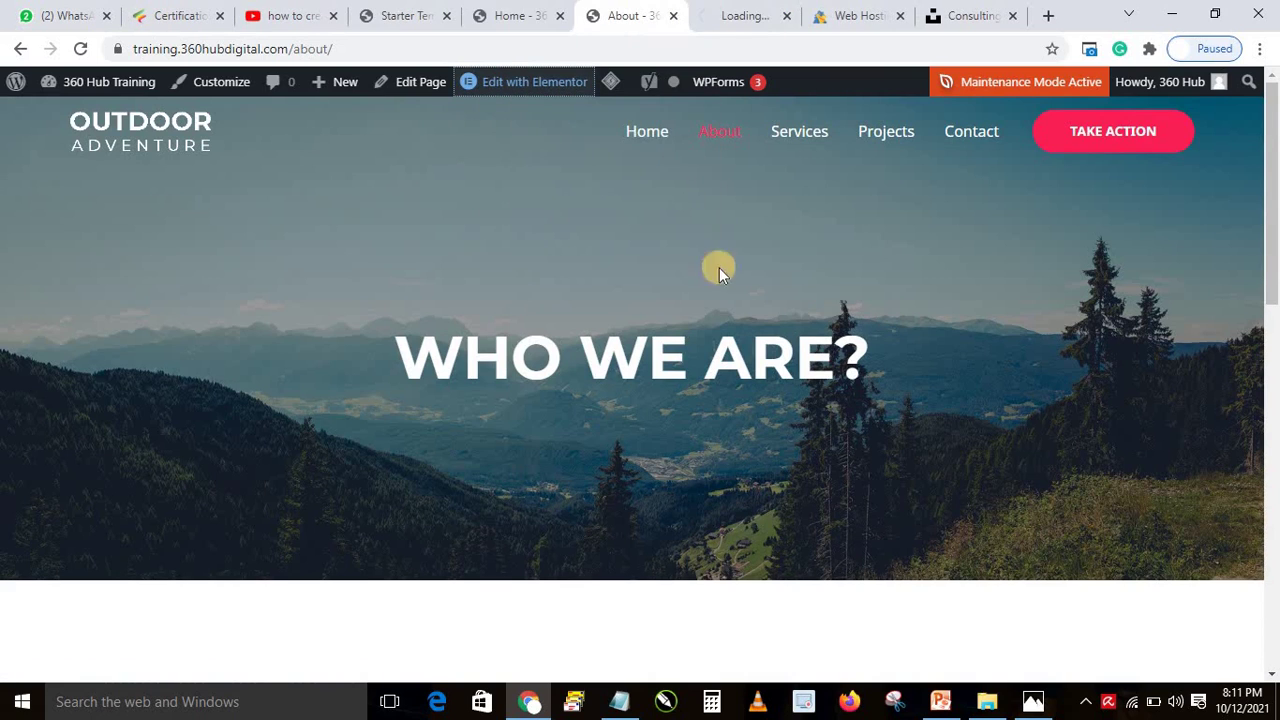
left_click(725, 16)
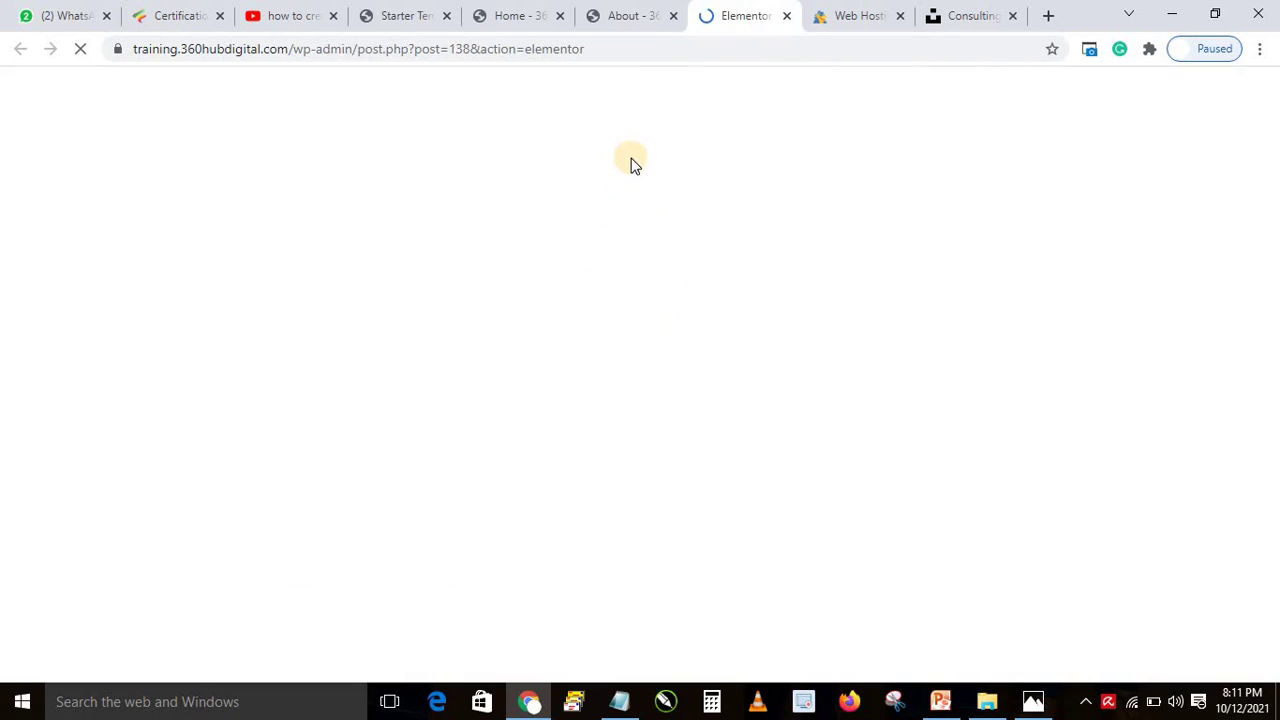
In the Elementor editor, open the About page hero section's background settings and the "Who We Are?" heading's content settings.
left_click(622, 16)
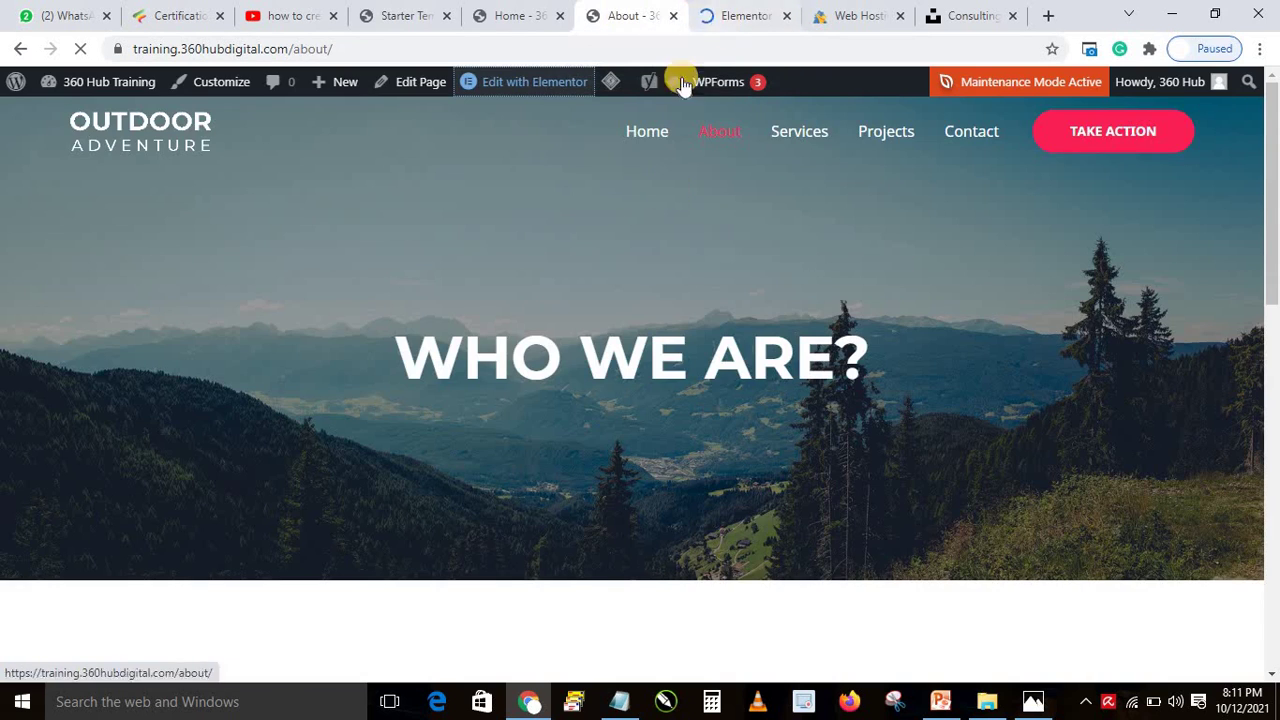
left_click(730, 12)
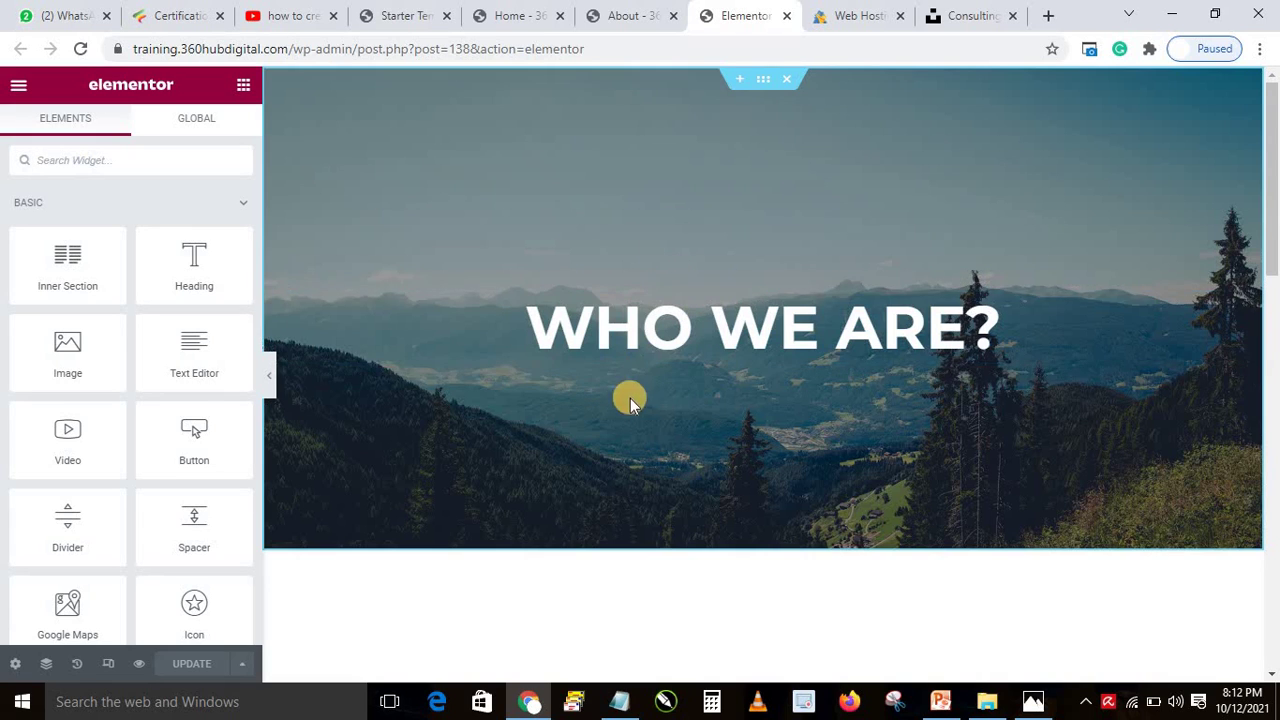
left_click(763, 80)
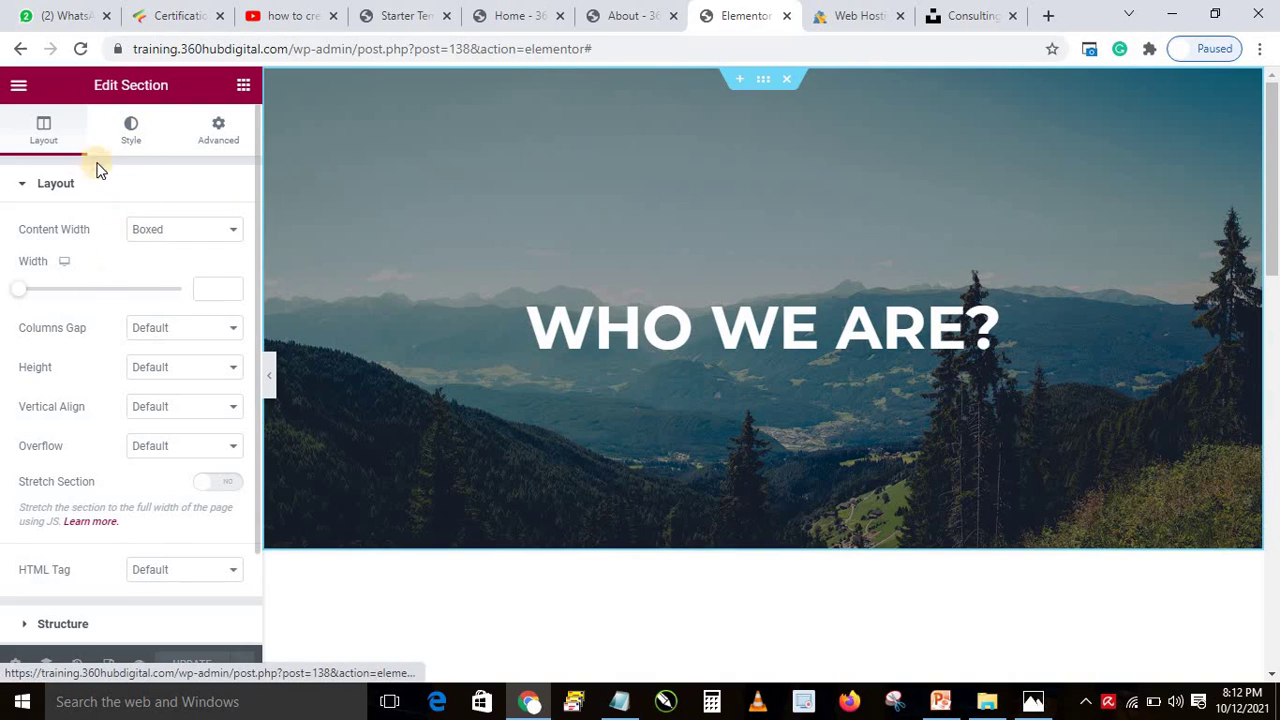
left_click(128, 132)
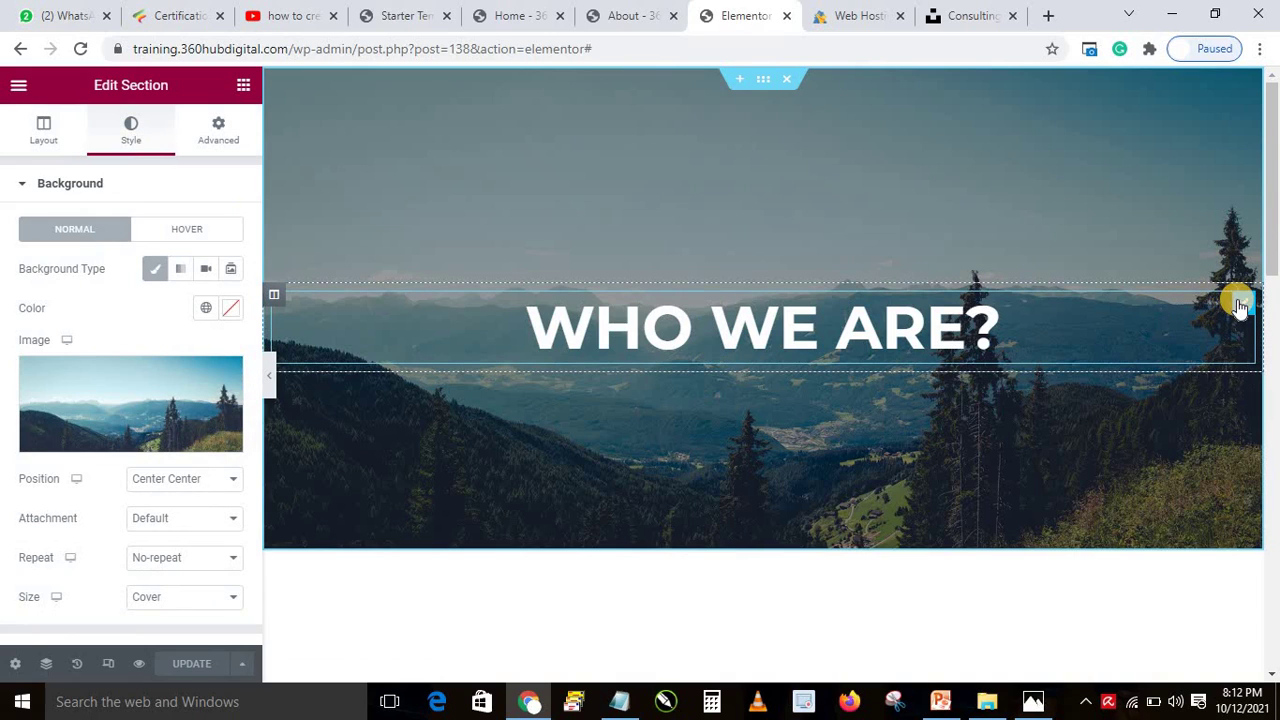
left_click(1240, 305)
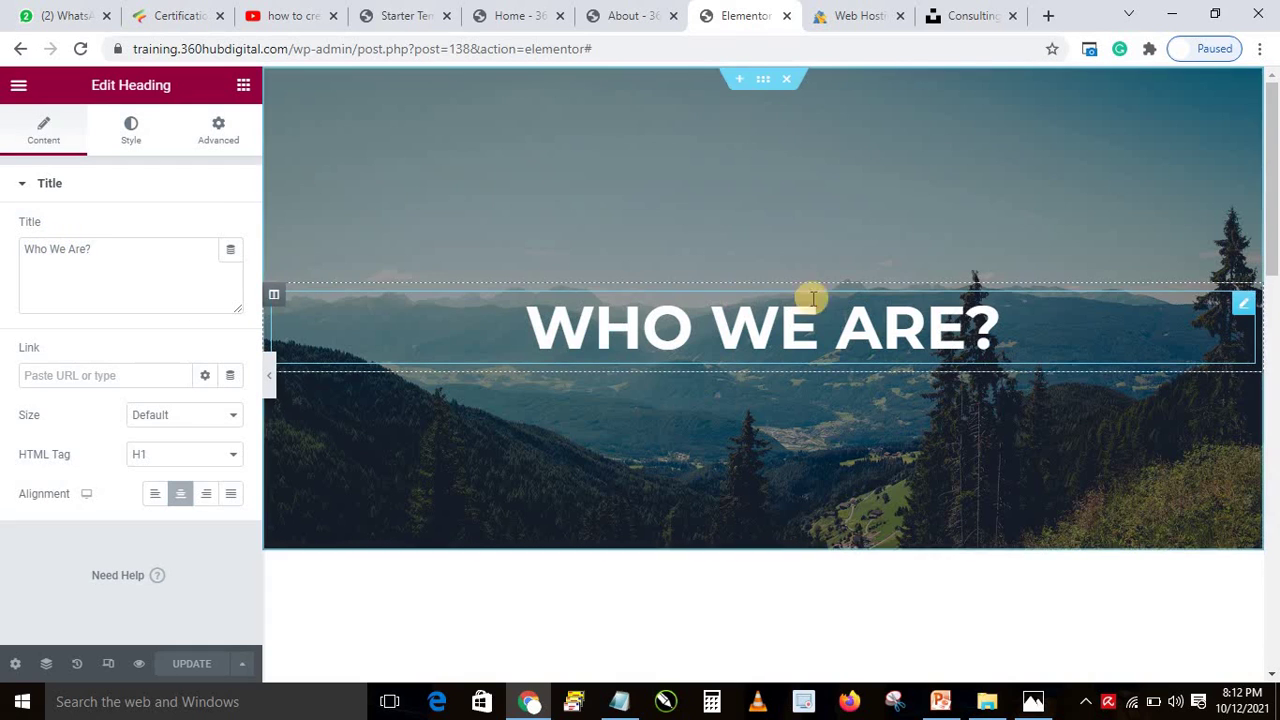
Open the Our Mission section's image and its second paragraph for editing.
left_click_drag(1276, 228, 1270, 329)
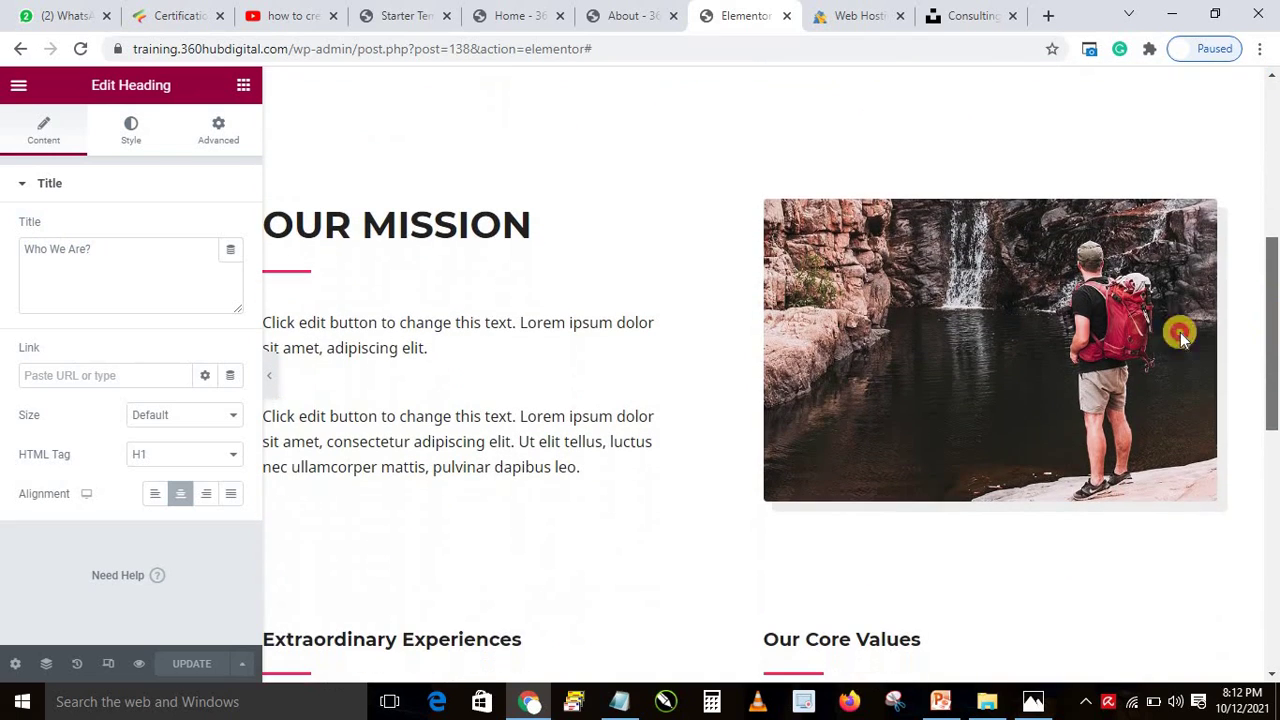
left_click(1204, 222)
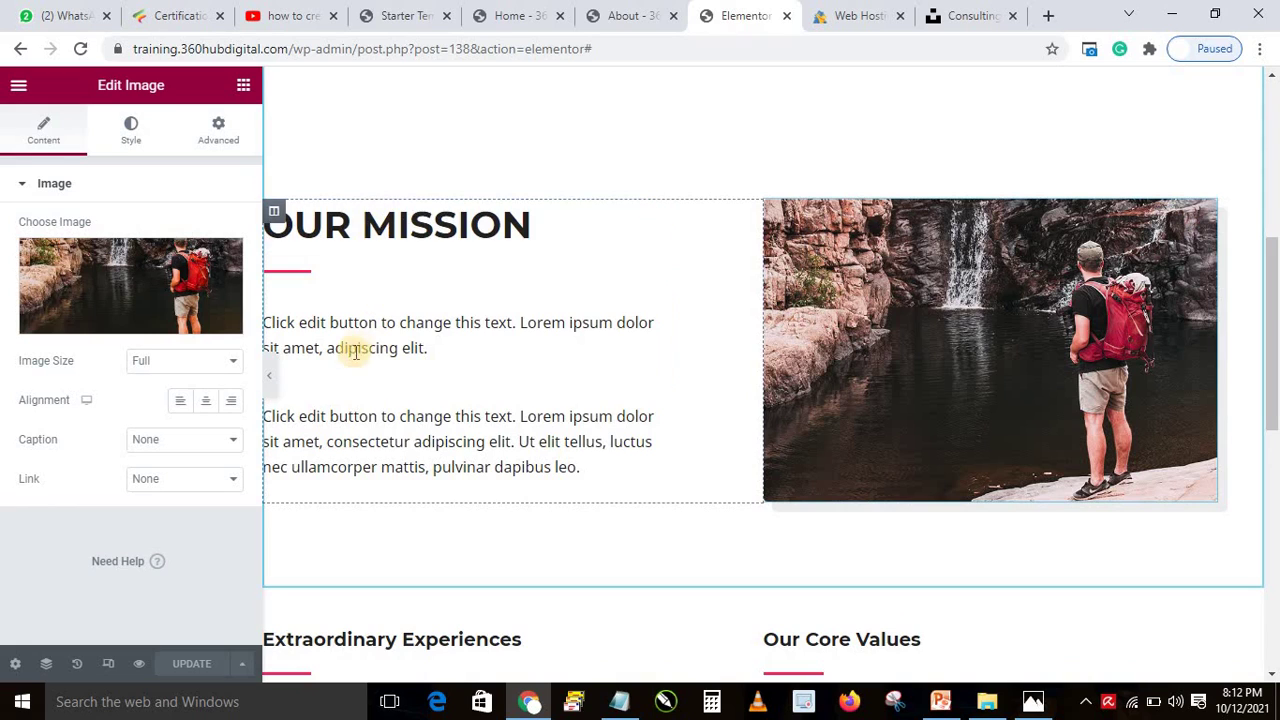
right_click(548, 433)
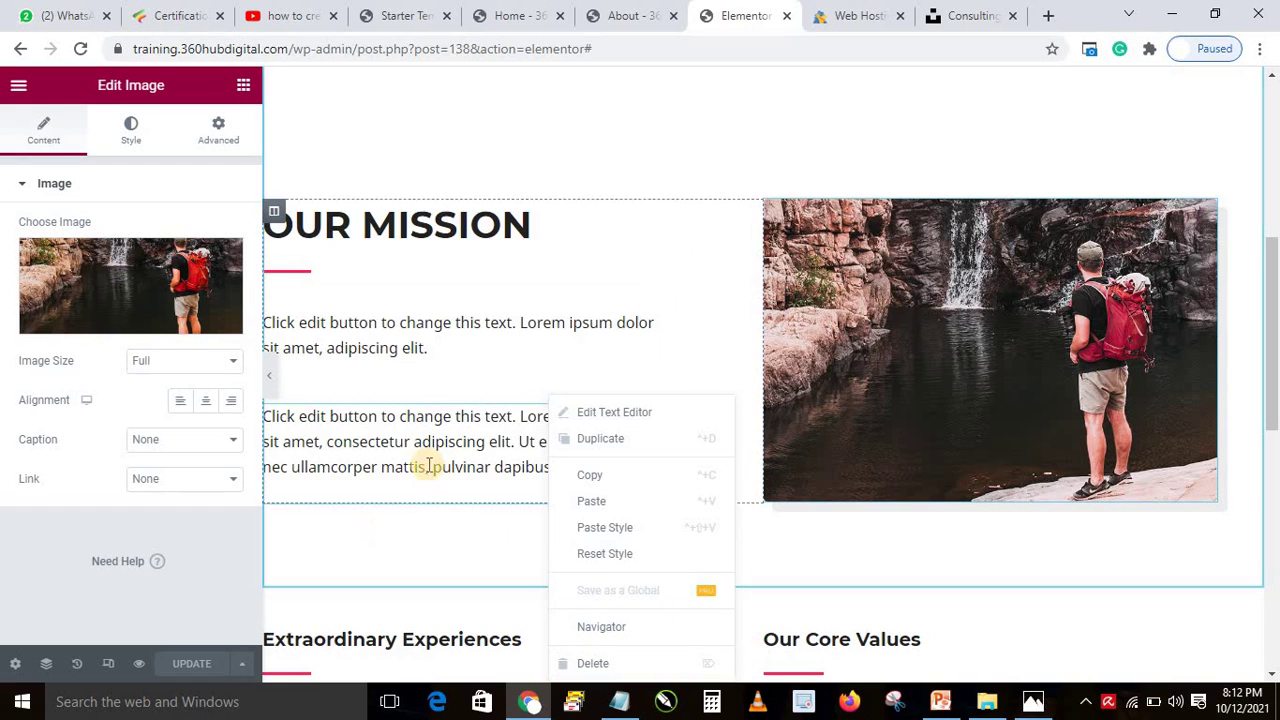
left_click(614, 412)
Open the Our Core Values paragraph and the icon list beneath it for editing.
scroll(750, 300, "down", 4)
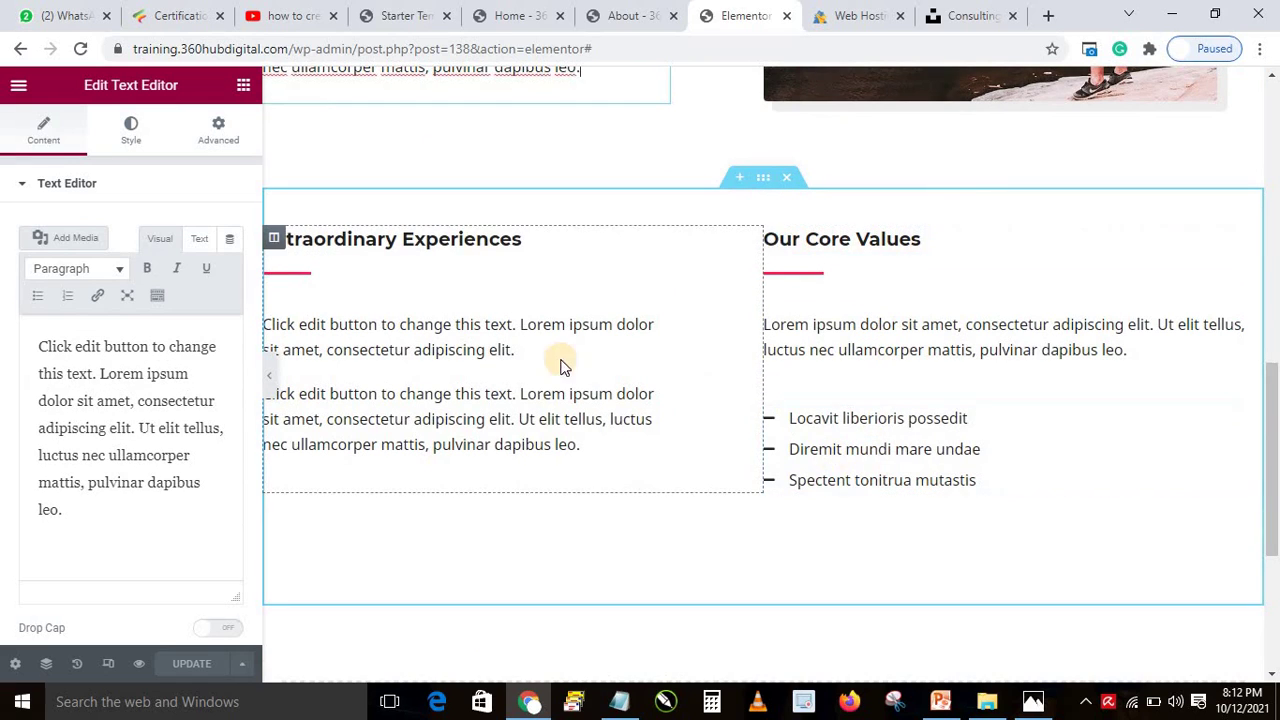
left_click(933, 345)
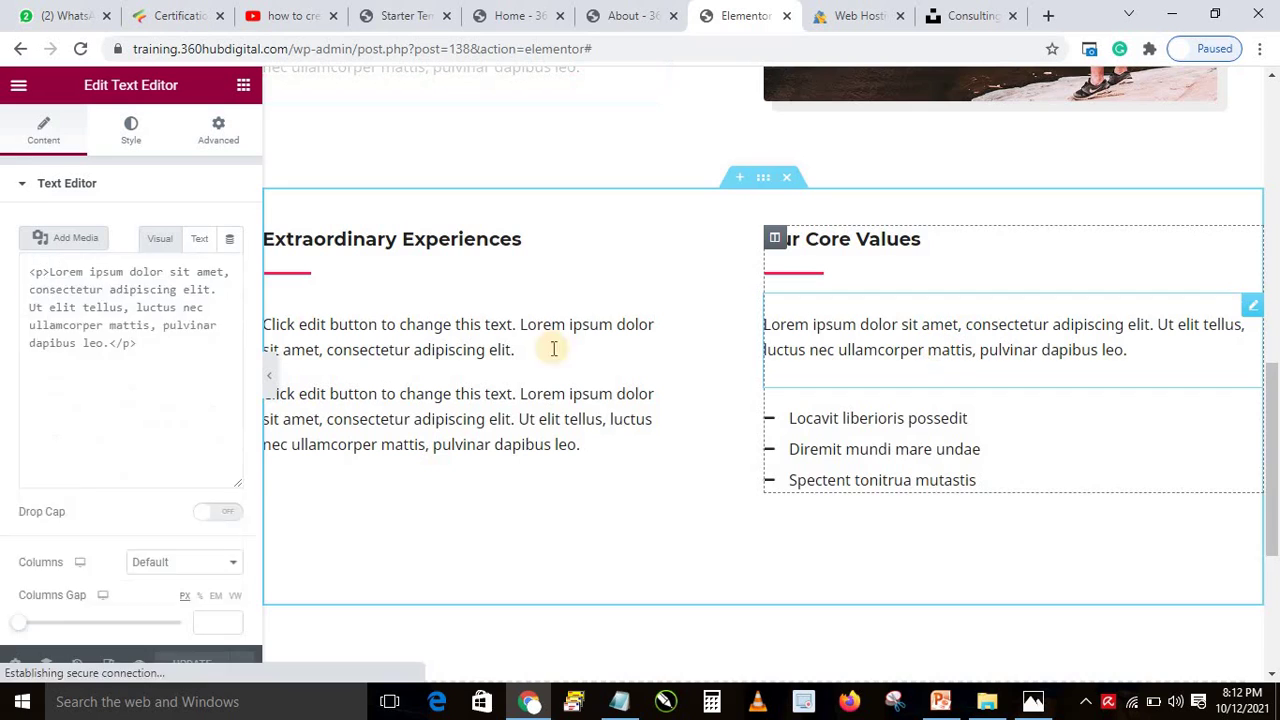
left_click(882, 441)
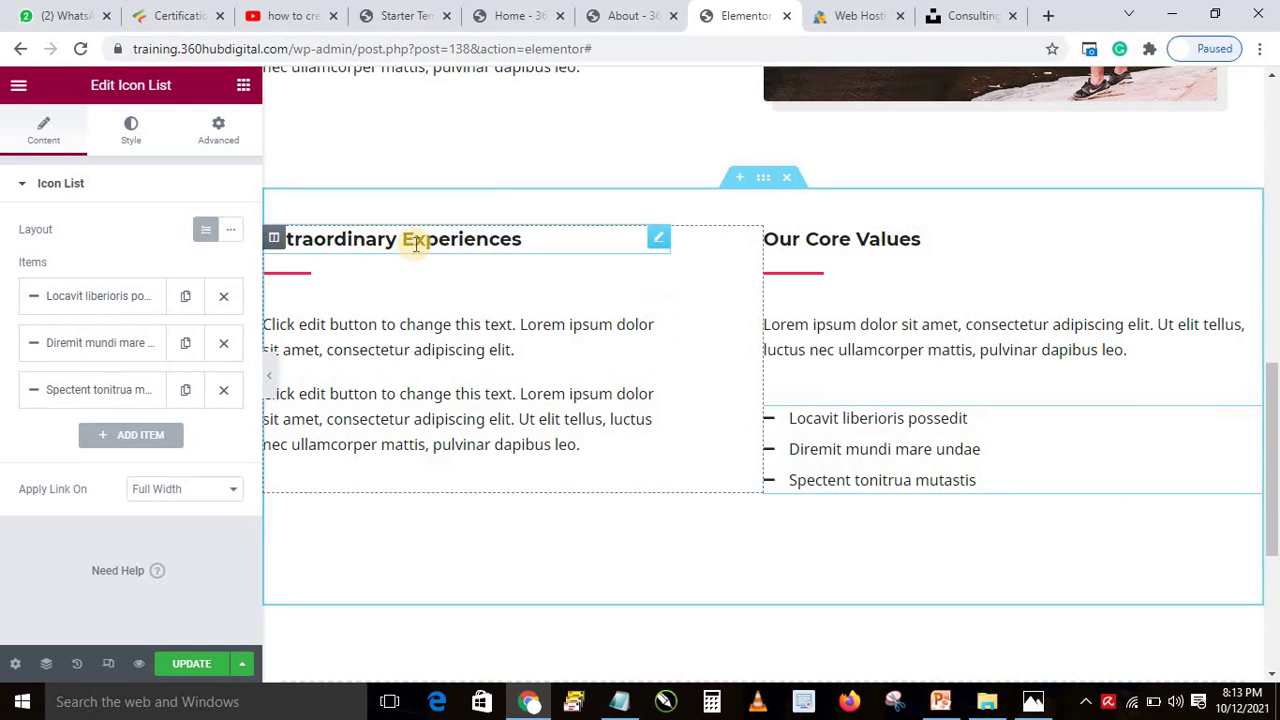
Return to the Our Mission section and save the About page update.
left_click_drag(1274, 505, 1275, 304)
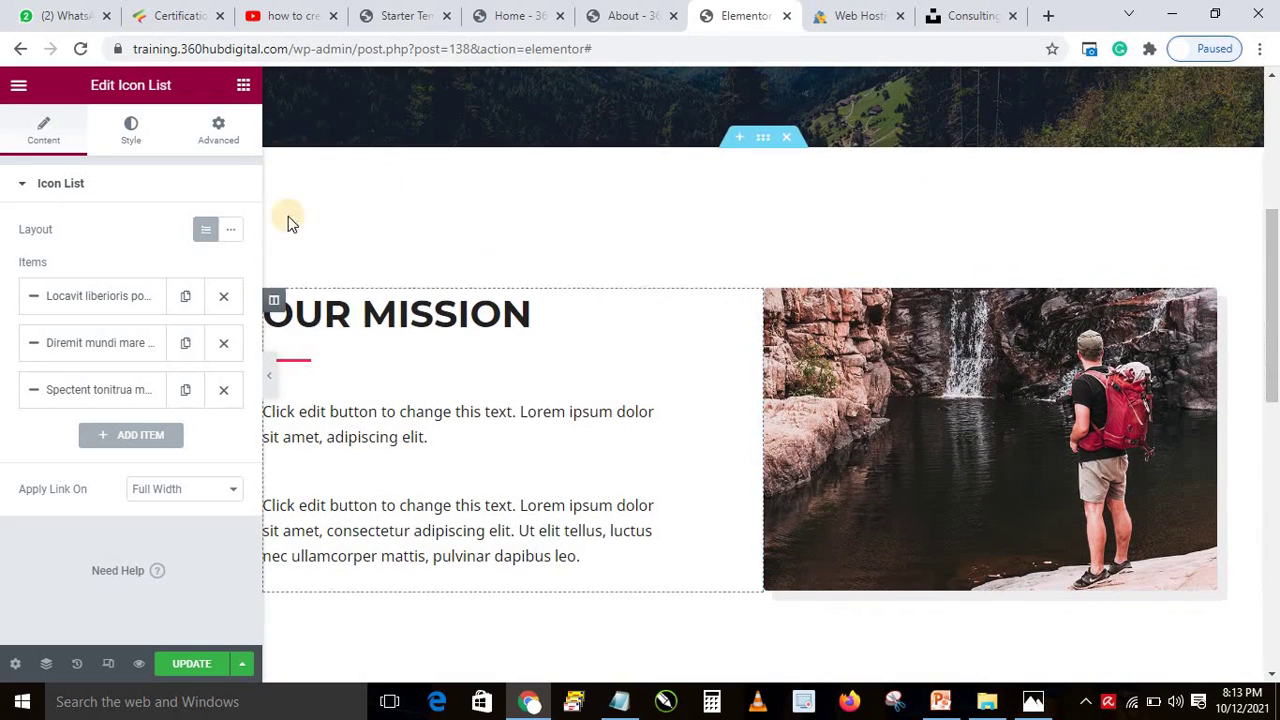
left_click(193, 667)
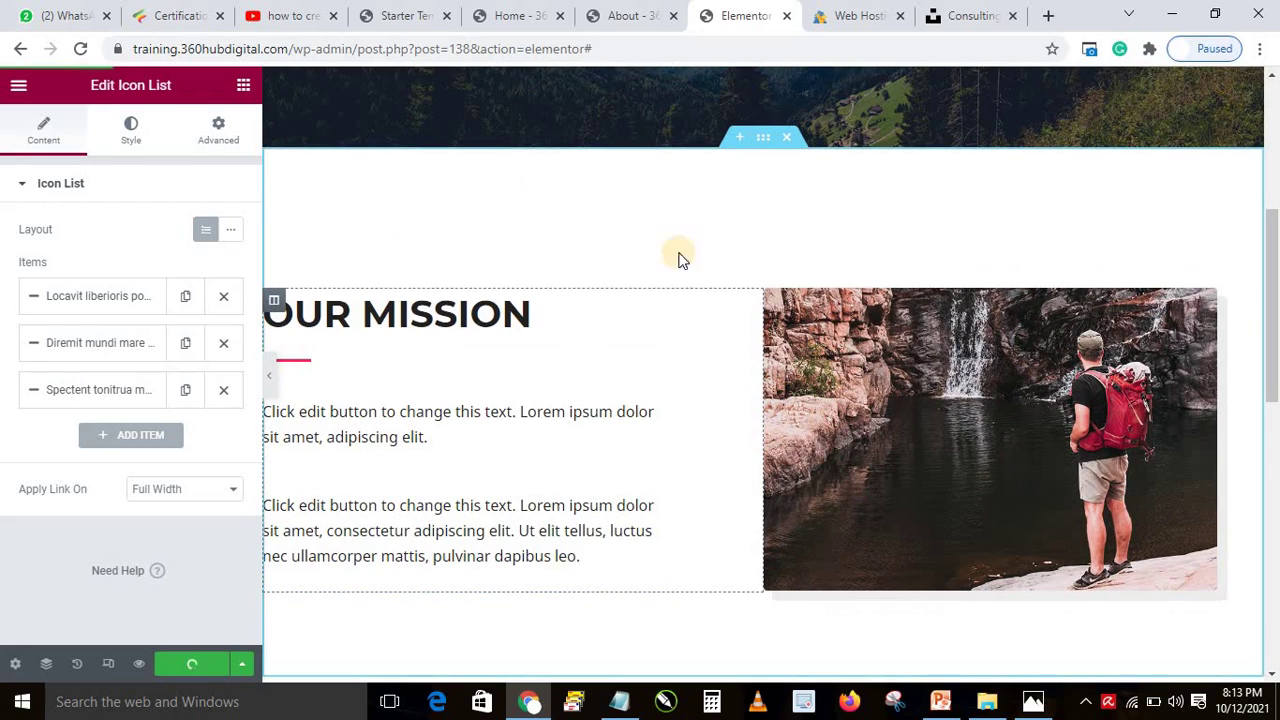
On the live site, open the Services page and the Contact page, and view the contact form and contact info.
left_click(625, 16)
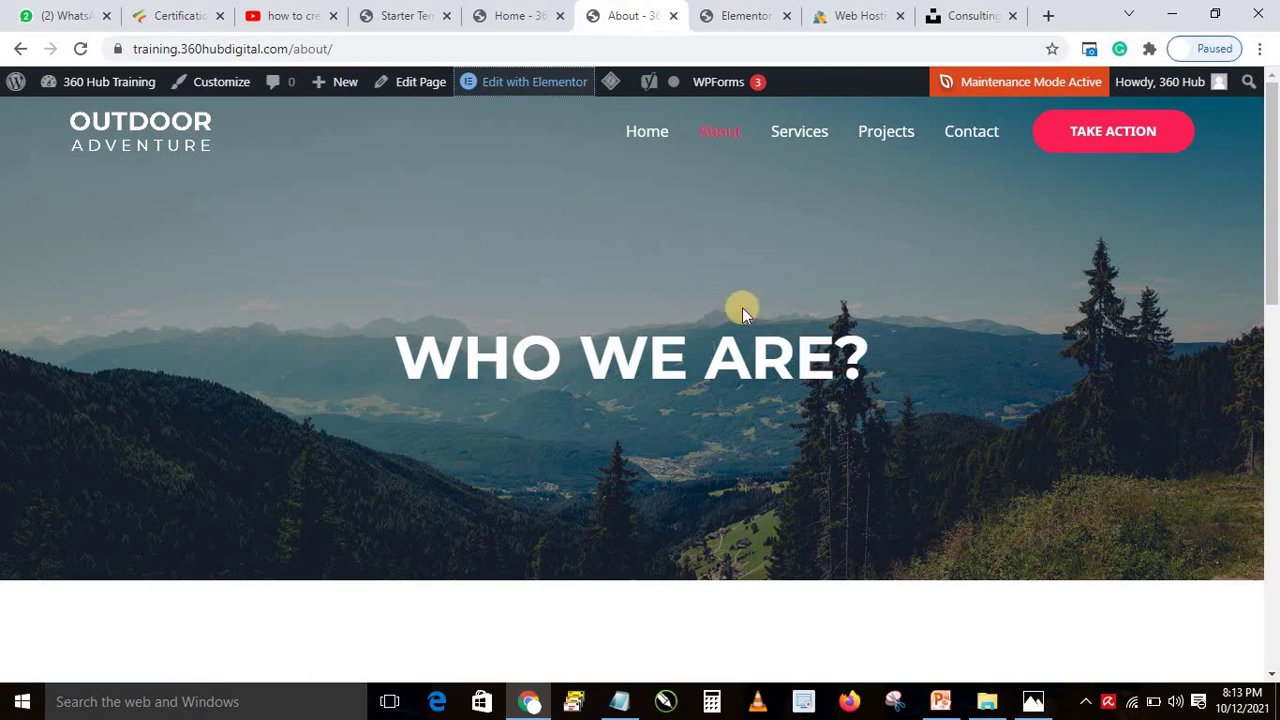
left_click(803, 136)
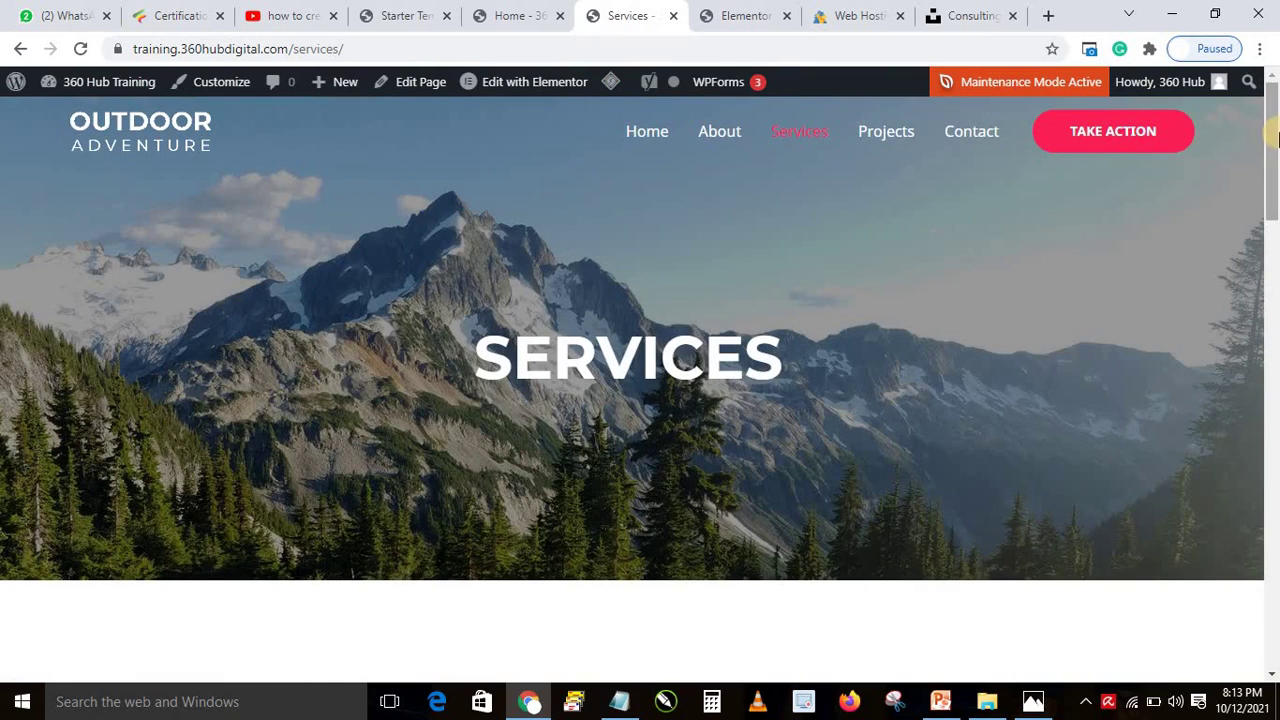
mouse_move(1277, 138)
left_mouse_down()
mouse_move(1276, 605)
mouse_move(1277, 125)
left_mouse_up()
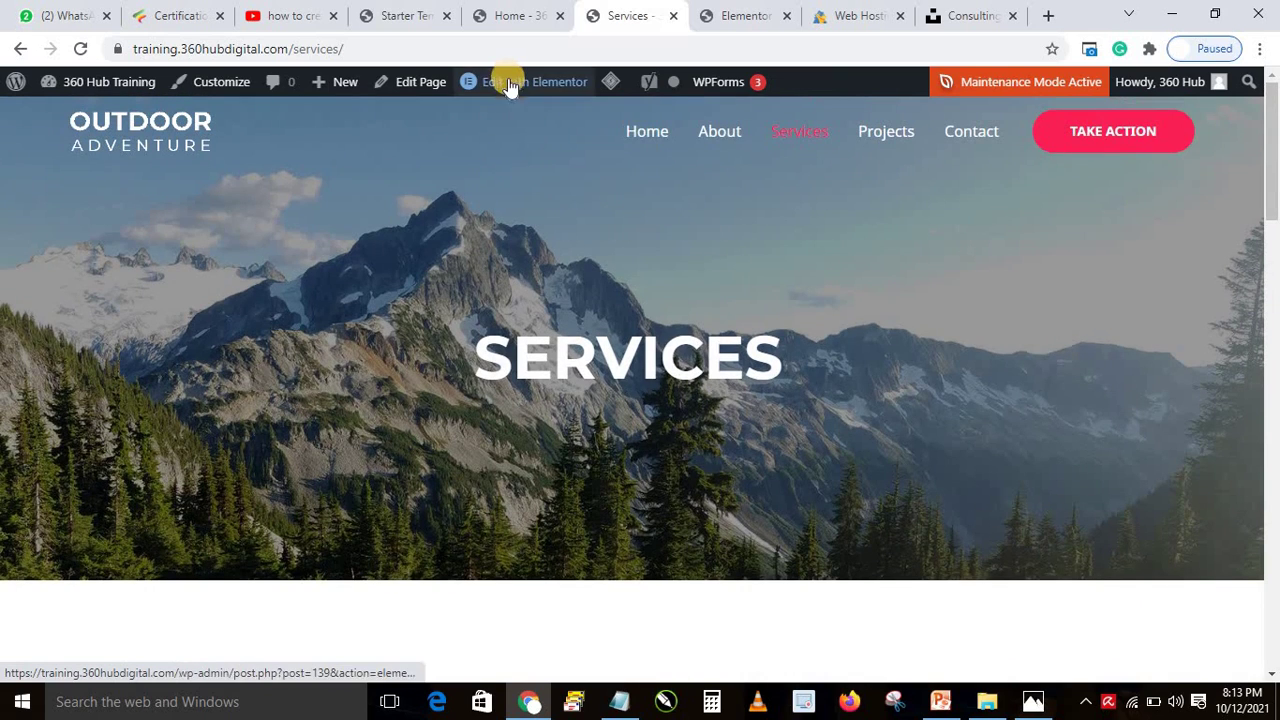
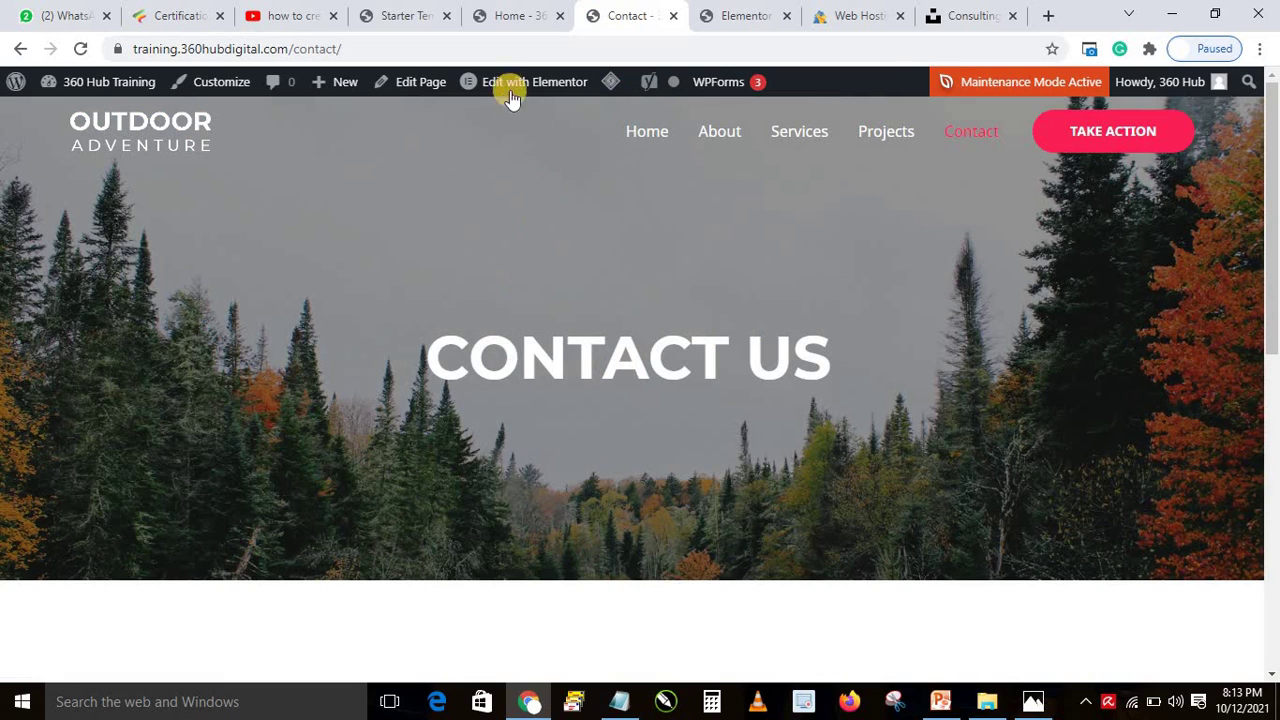
mouse_move(506, 88)
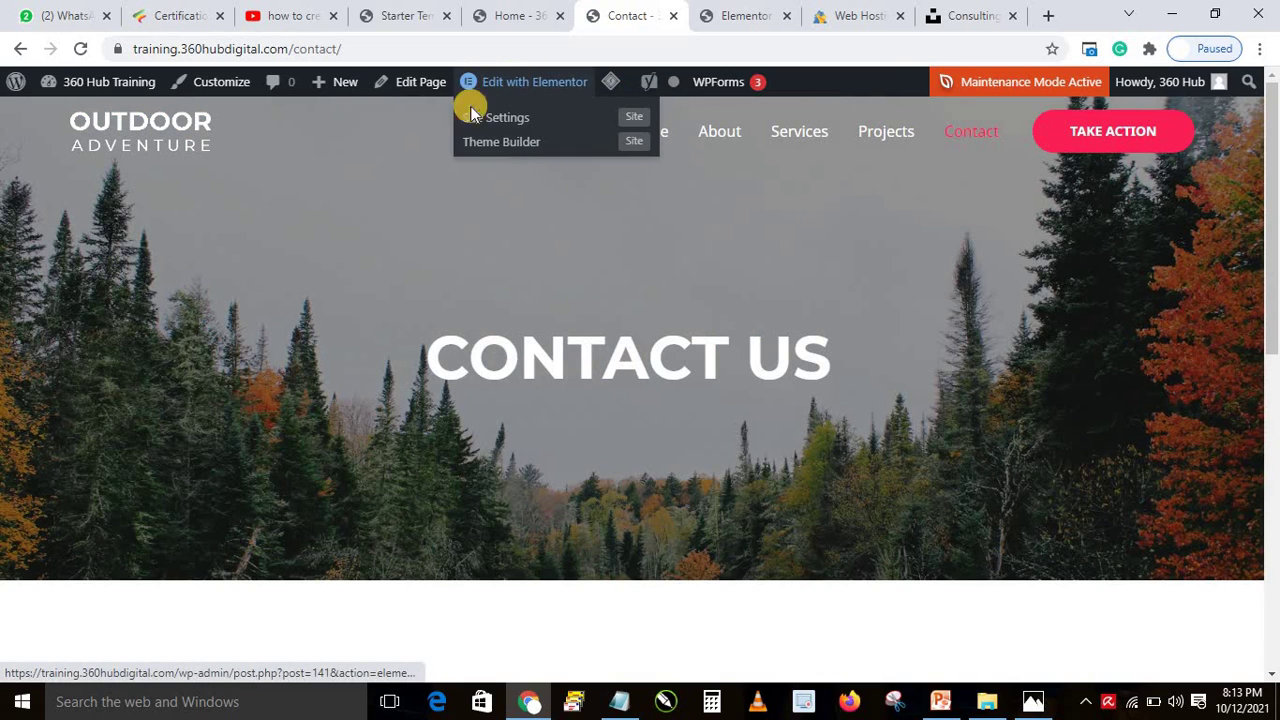
left_click_drag(1274, 230, 1277, 427)
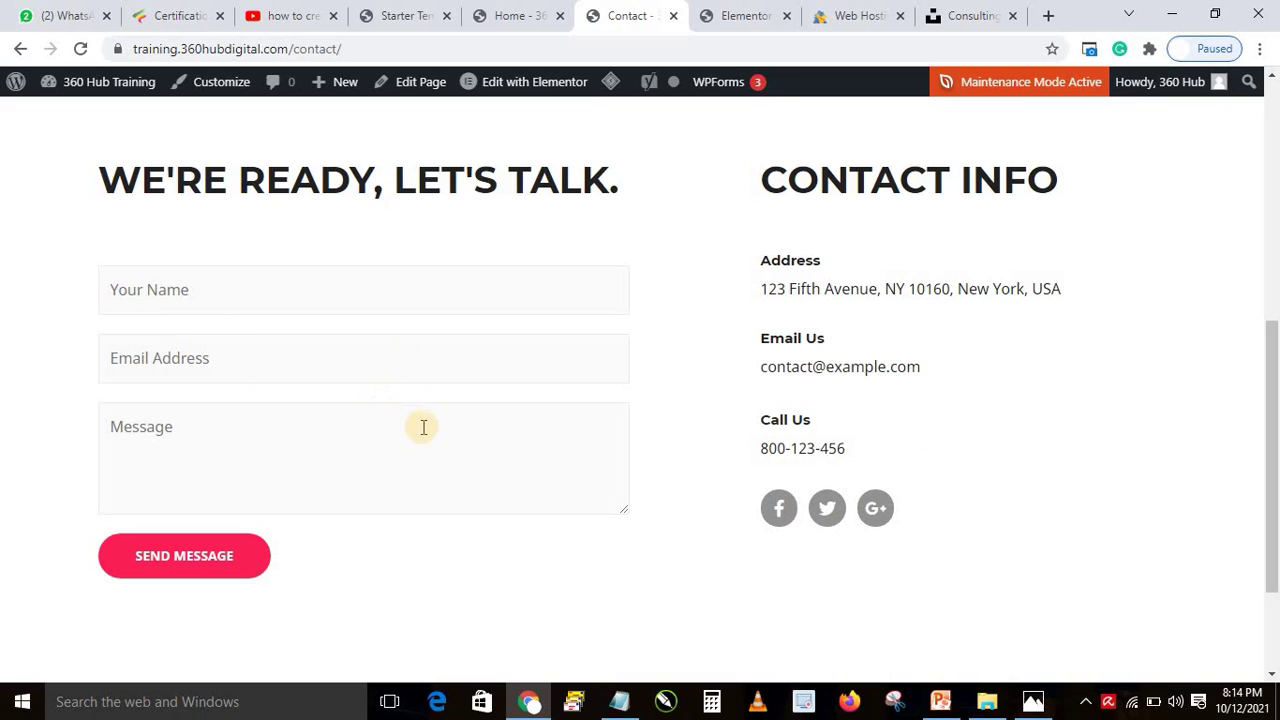
Open the logged-in account's Edit Profile page in a new browser tab and switch to it.
mouse_move(1153, 86)
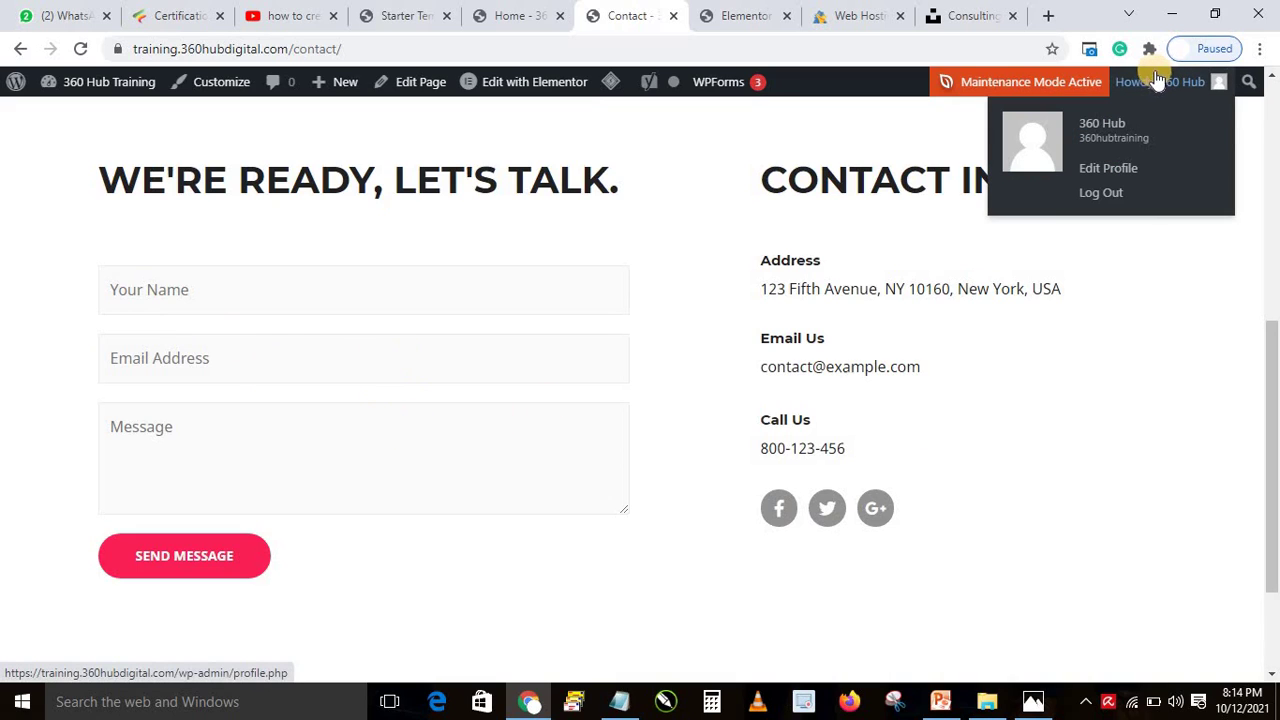
right_click(1097, 170)
left_click(1105, 178)
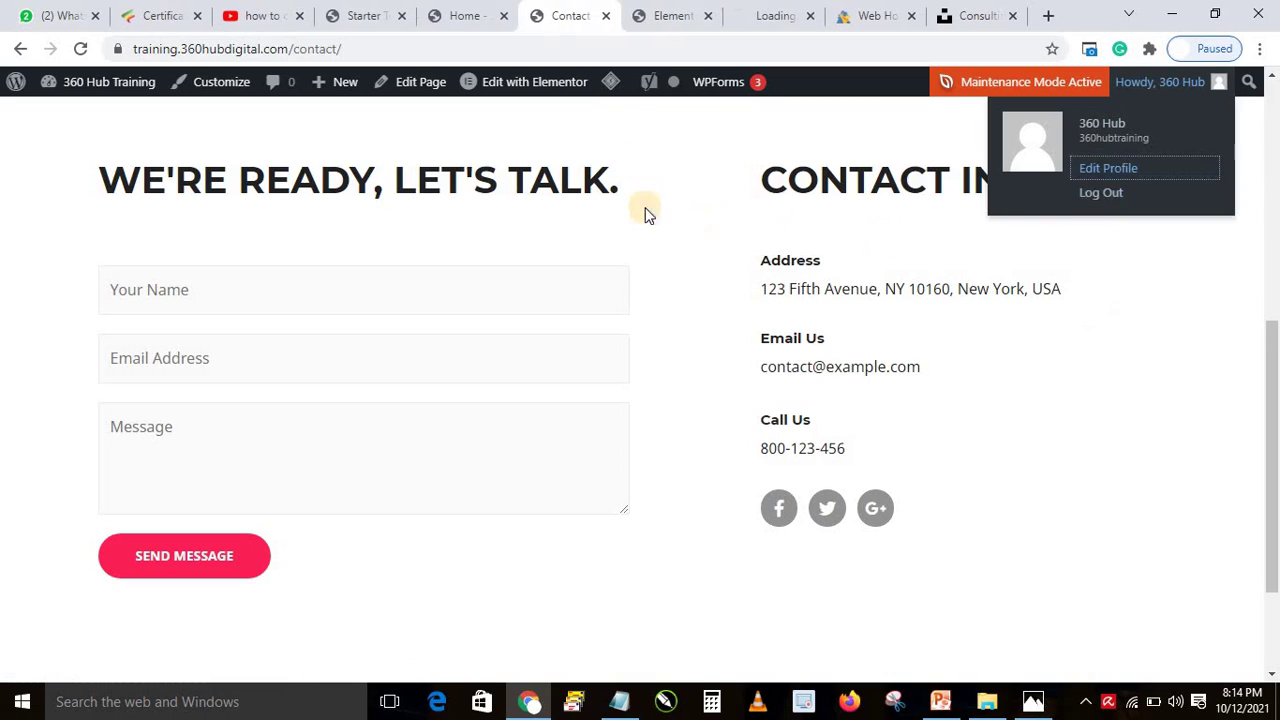
left_click(760, 17)
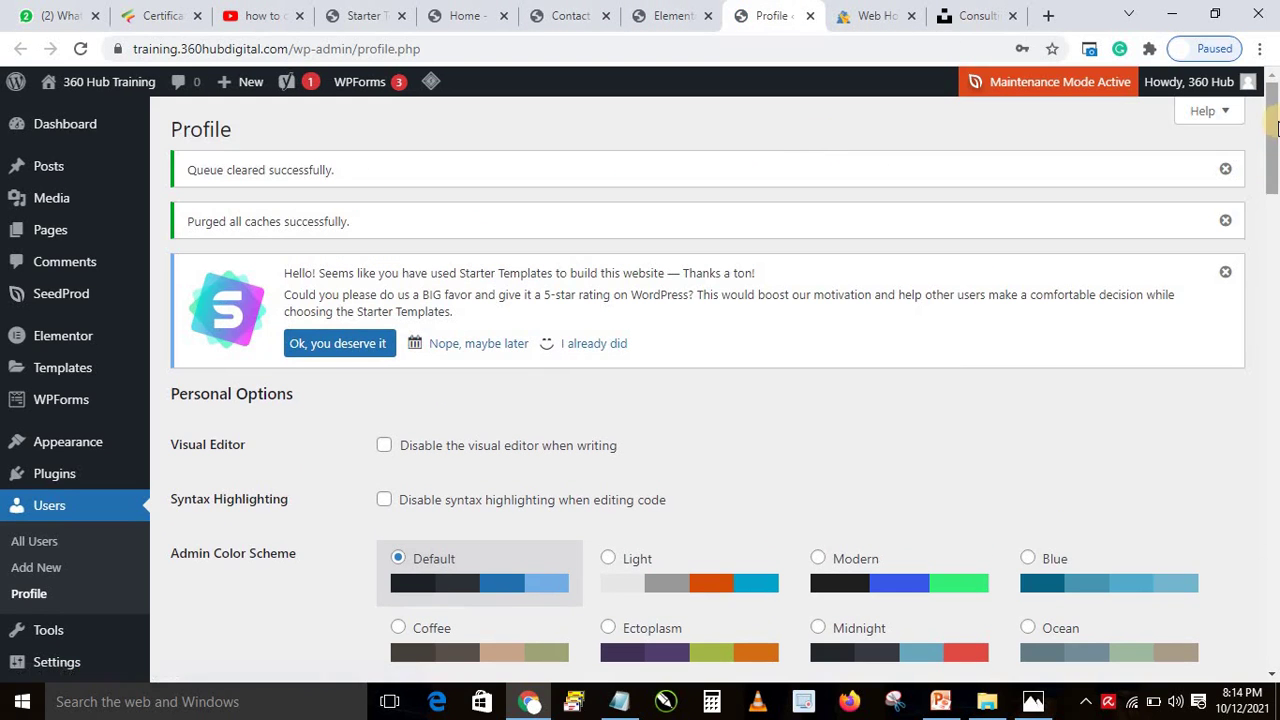
Check the profile's Contact Info email field against the live Contact page's message form, and return to the profile.
scroll(1275, 180, "down", 1)
left_click_drag(1276, 180, 1276, 312)
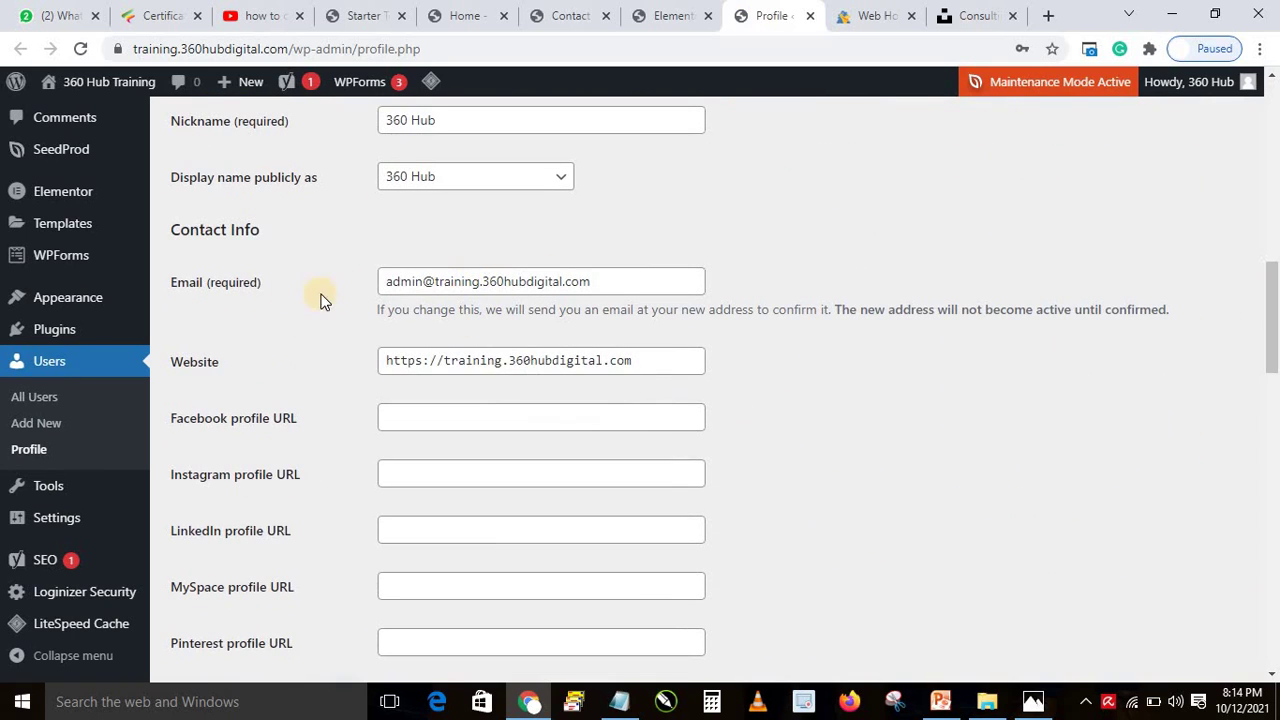
left_click(569, 12)
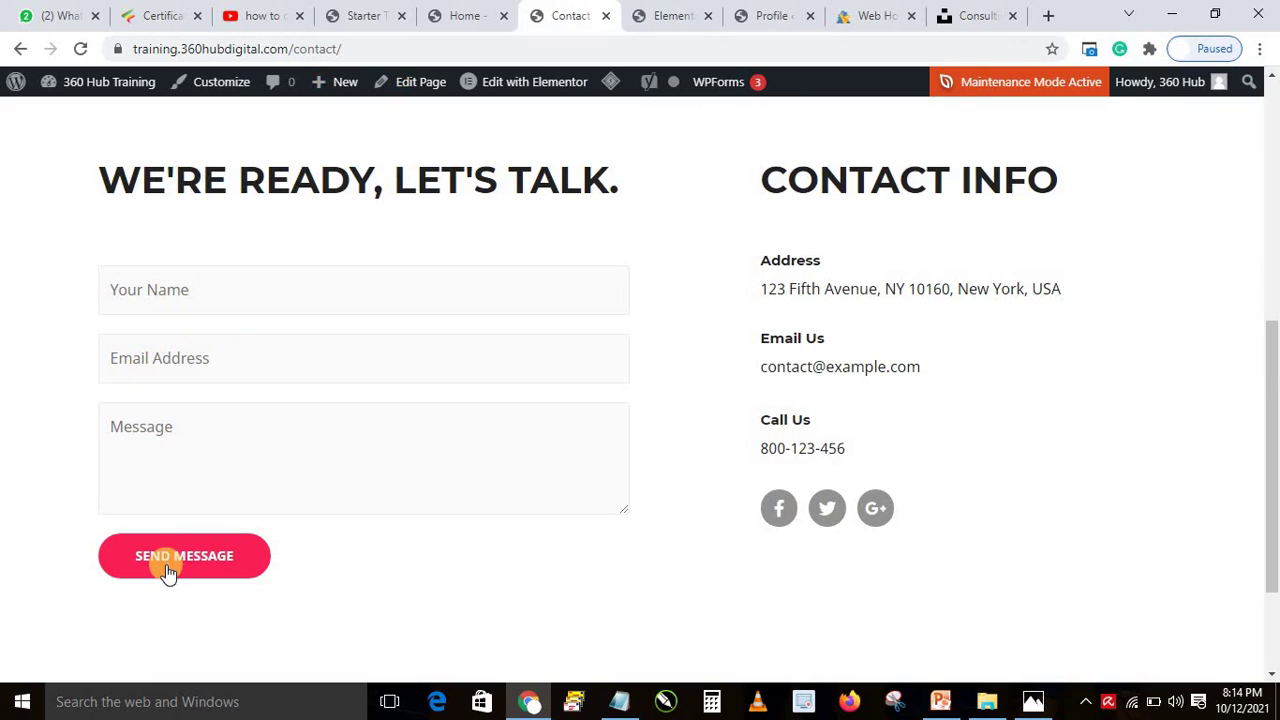
left_click(810, 12)
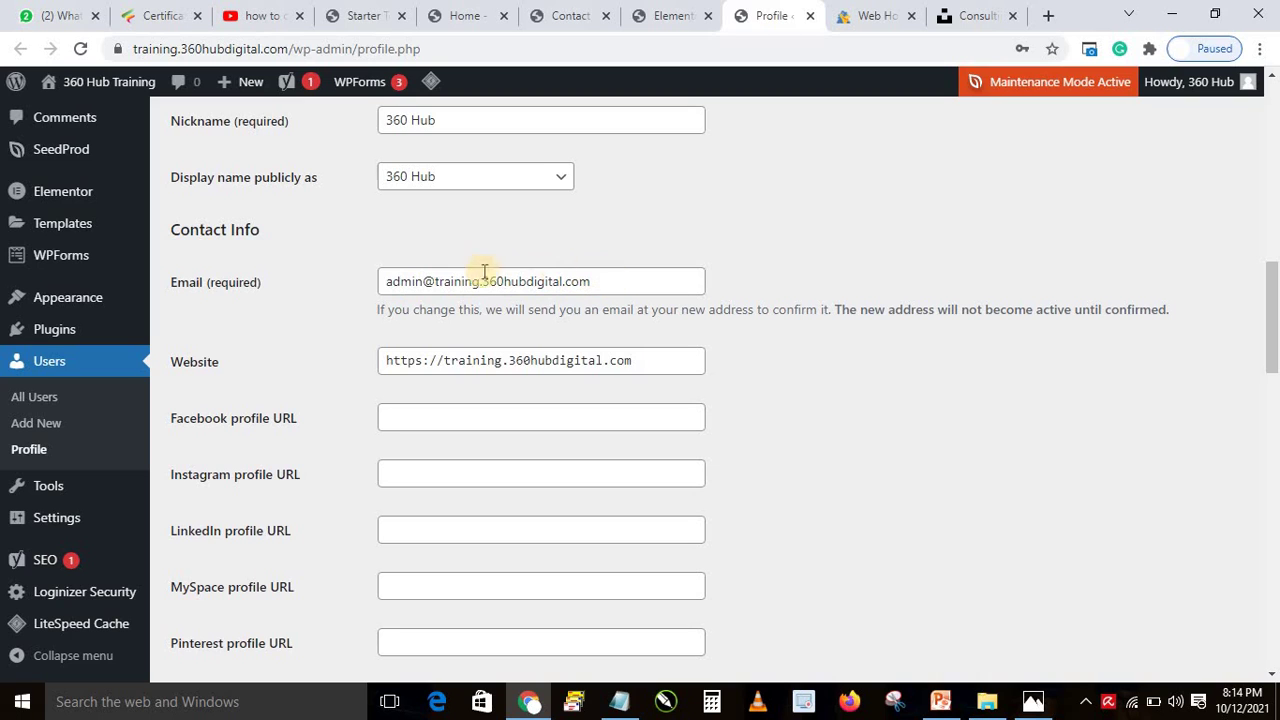
Review the remaining profile settings down to the Update Profile option and return to the Contact Info section.
left_click_drag(1274, 333, 1276, 338)
scroll(1276, 338, "down", 1)
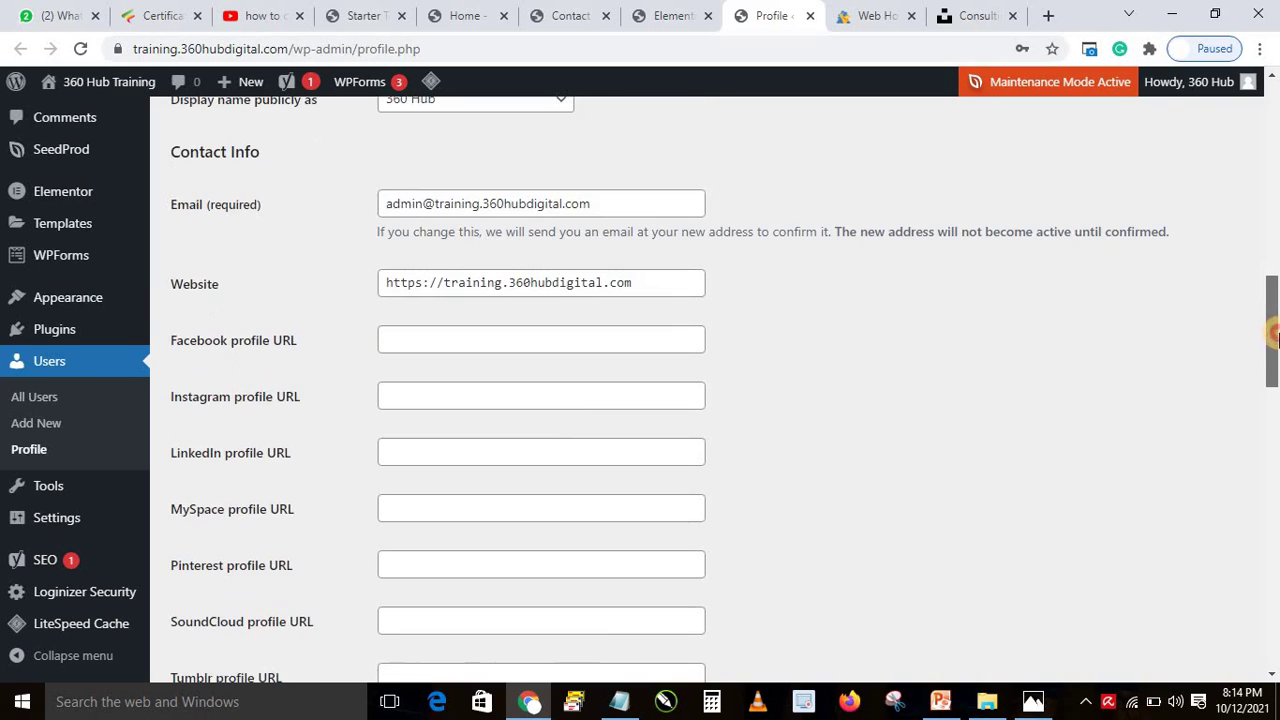
scroll(1274, 437, "down", 20)
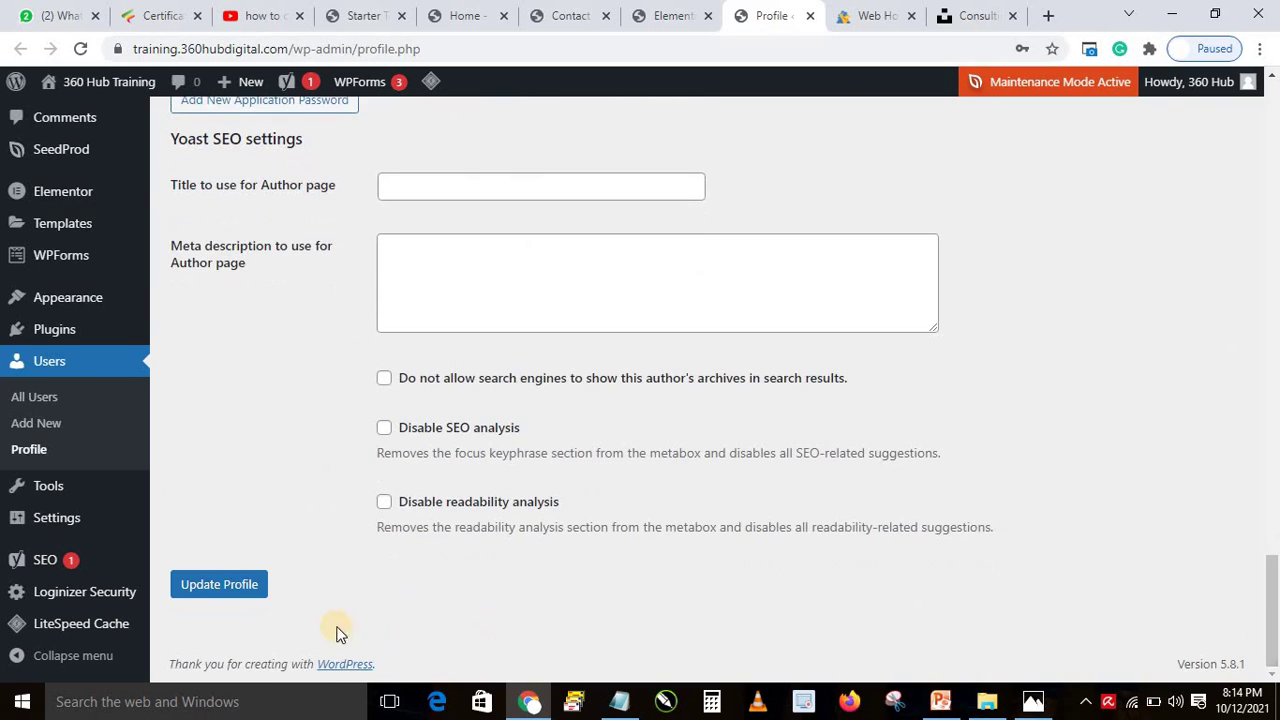
left_click_drag(1276, 585, 1276, 297)
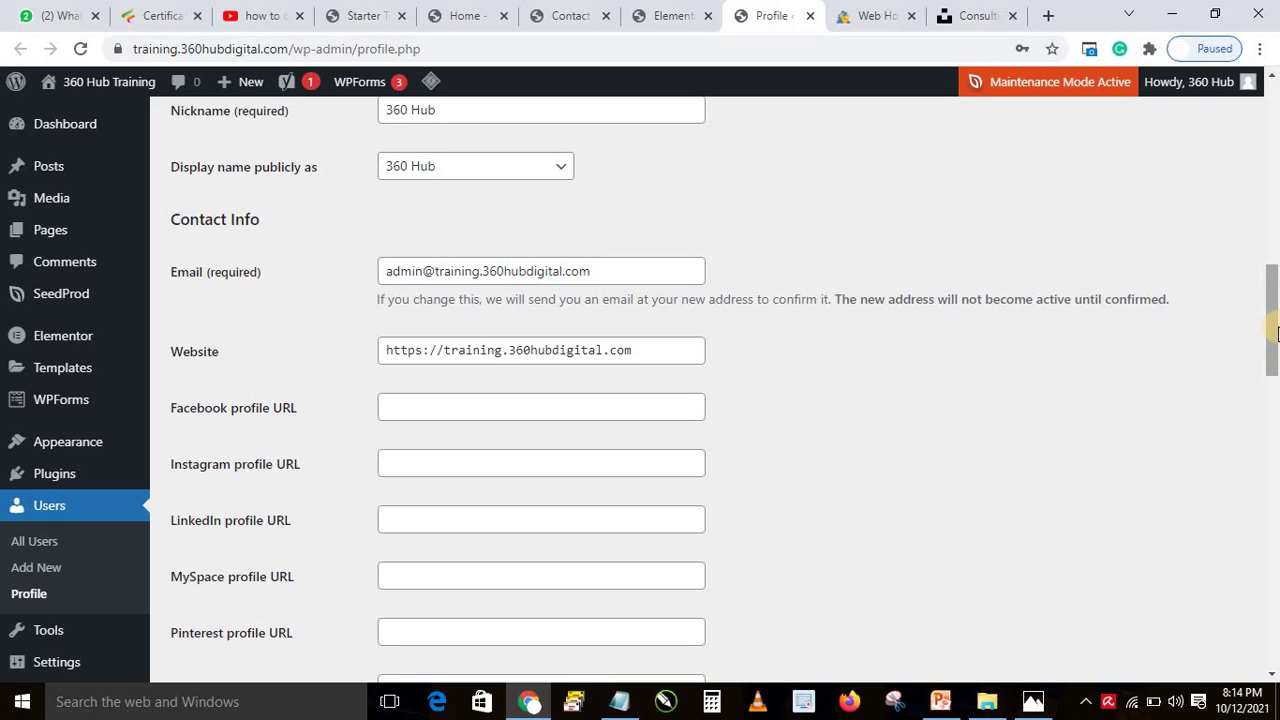
Generate a new account password in the profile's Account Management section, and go to the end of the page.
left_click_drag(1274, 326, 1275, 525)
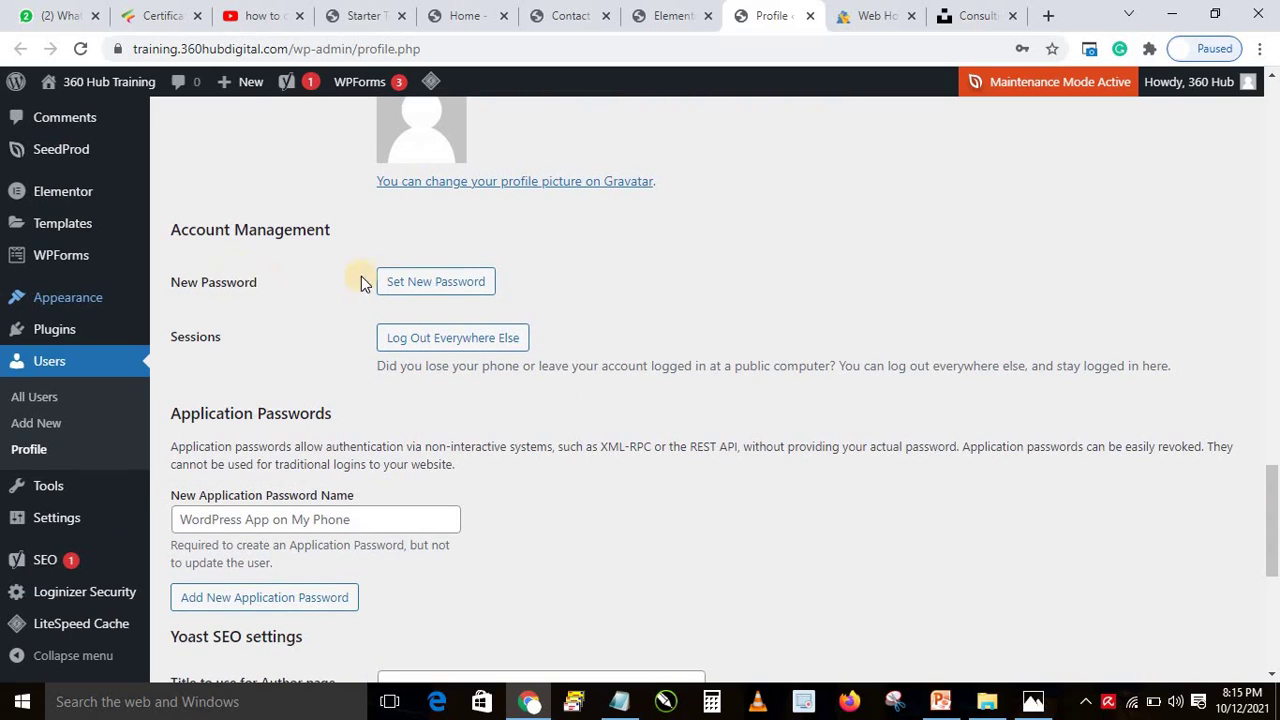
left_click(460, 290)
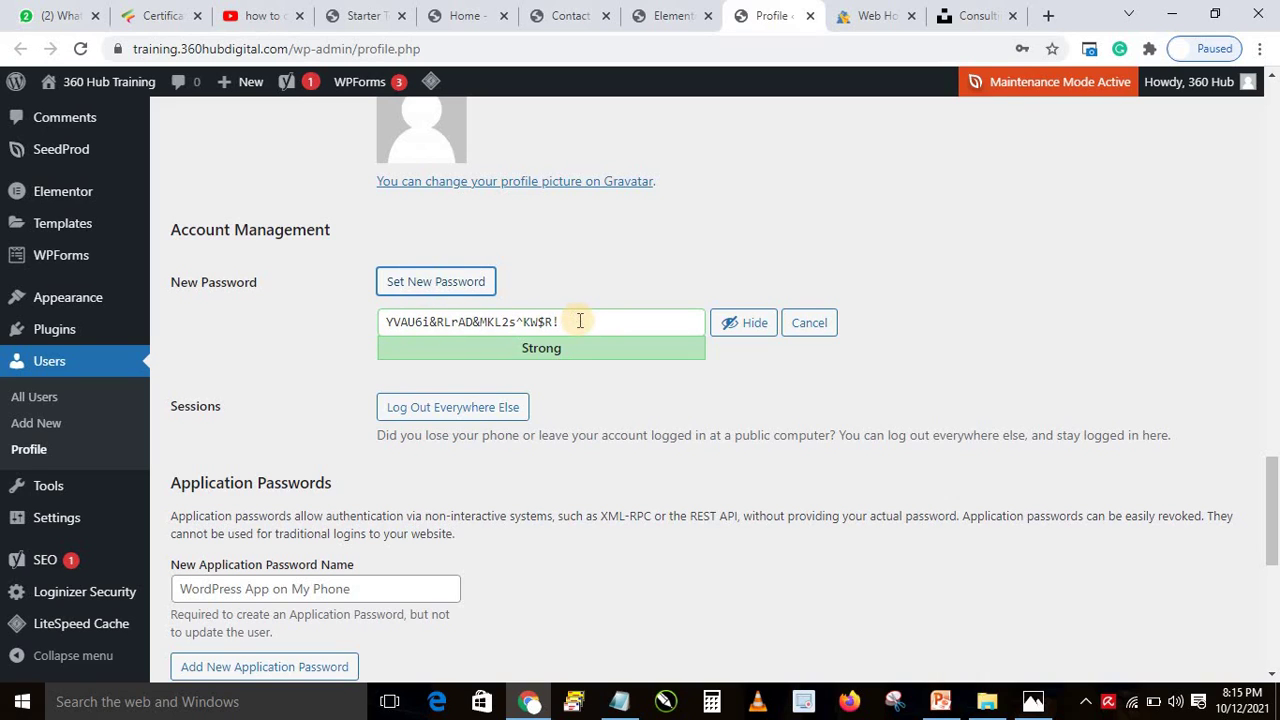
left_click_drag(1271, 500, 1265, 612)
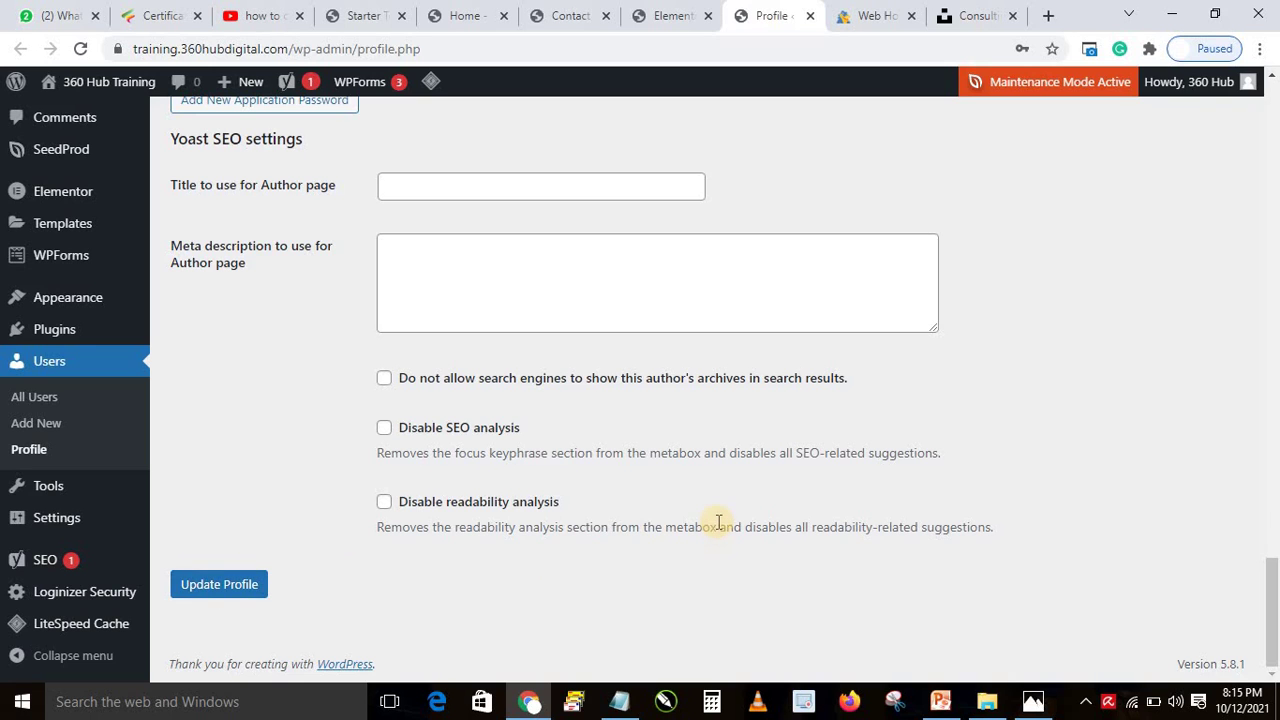
Replace the profile's nickname with a personal first name and choose that name as the public display name.
left_click_drag(1275, 599, 1275, 268)
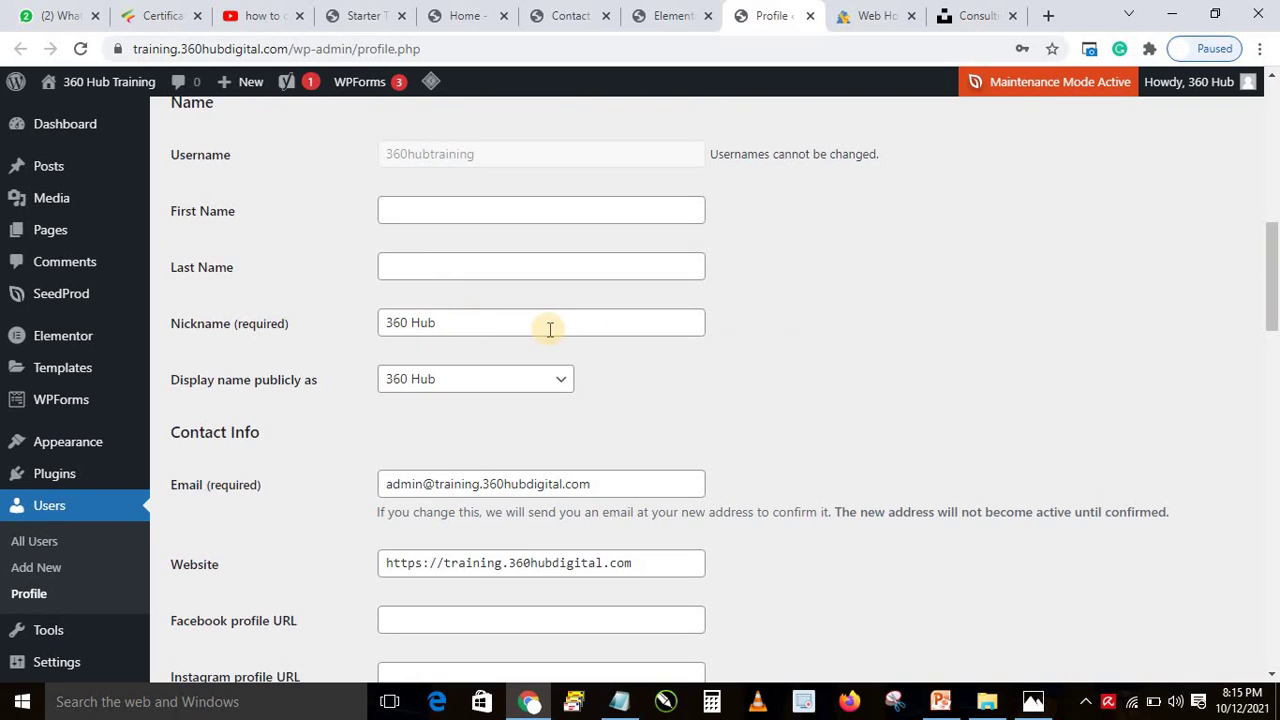
triple_click(463, 322)
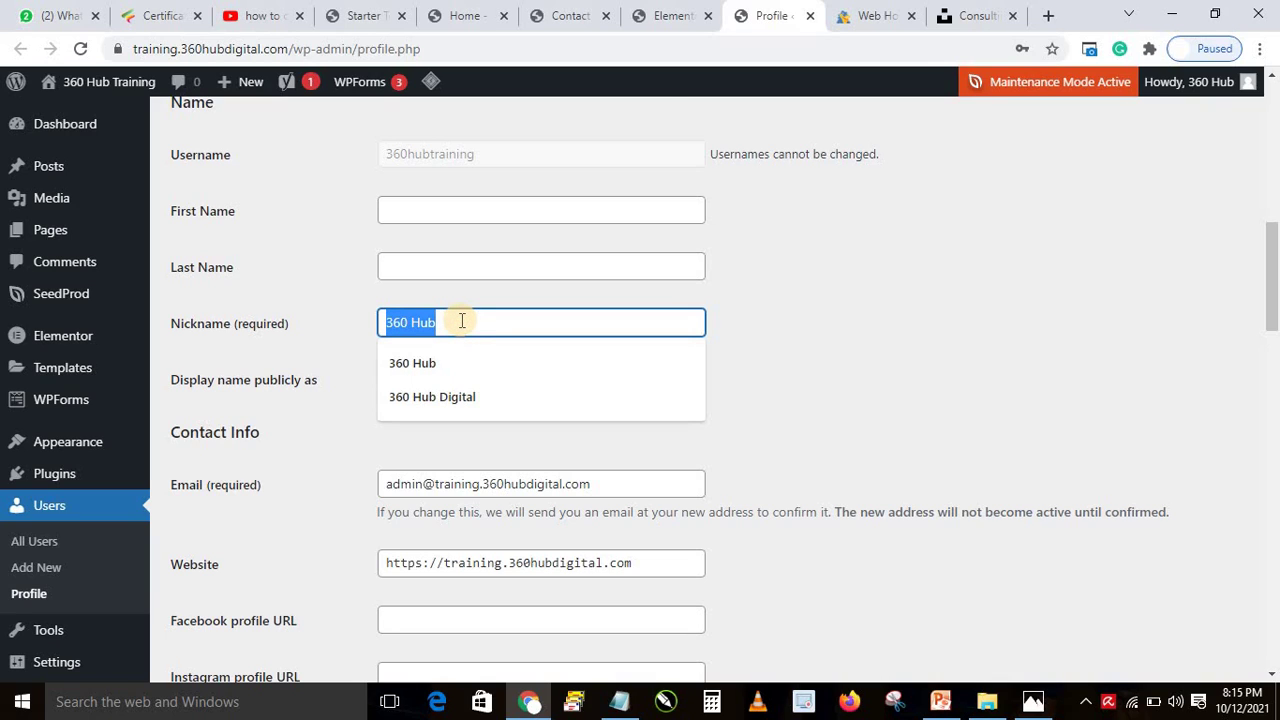
type("Tom")
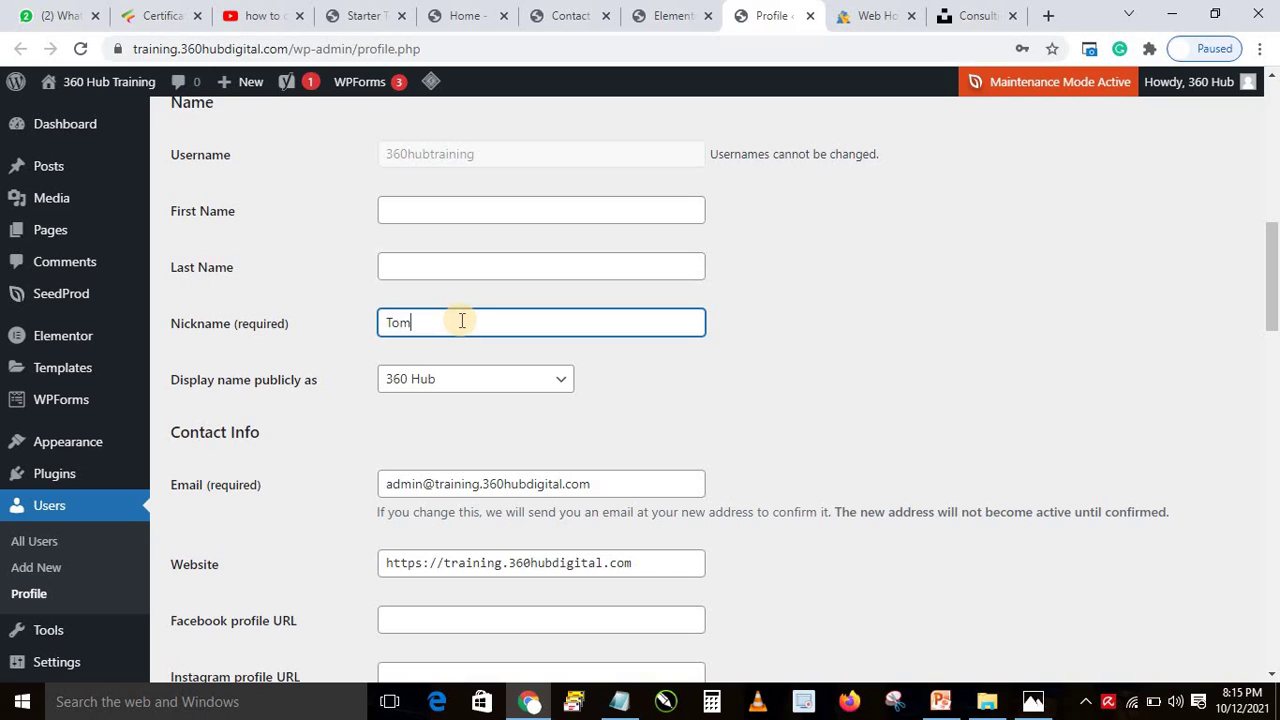
left_click(541, 380)
left_click(400, 439)
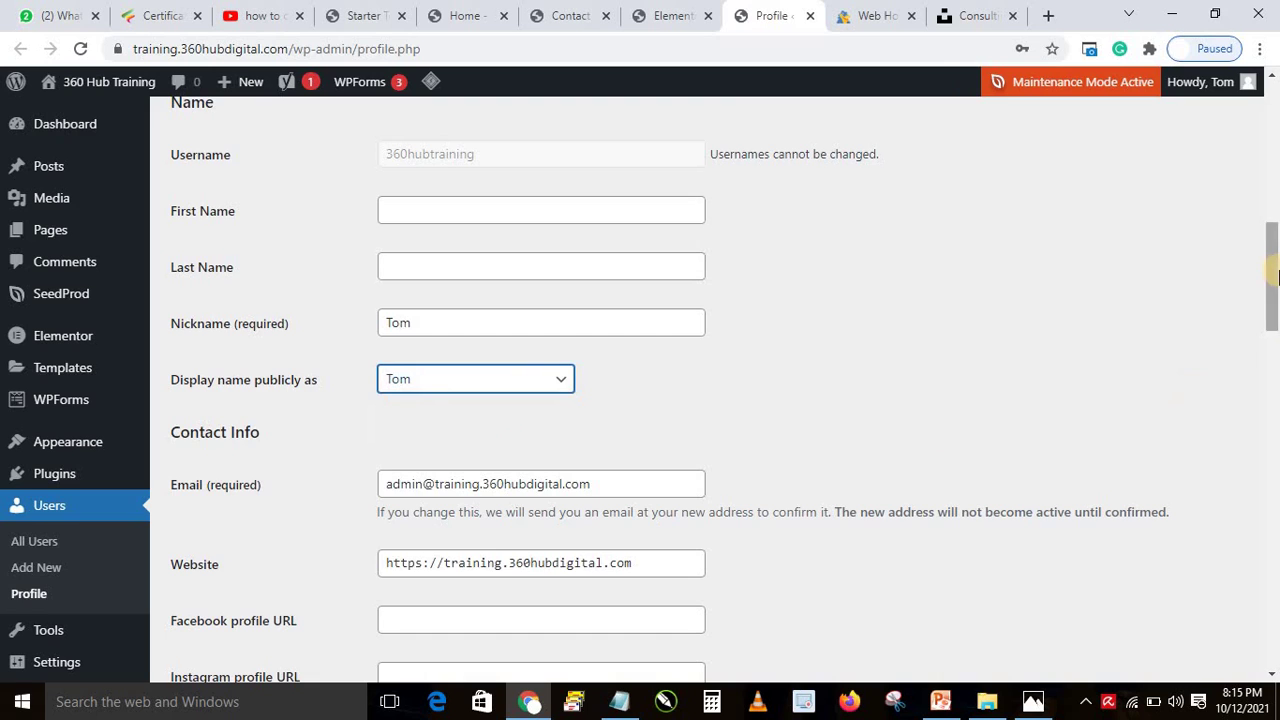
Look over the profile page down to its Update Profile option, and review the live Contact page from its banner to the Contact Info section.
left_click_drag(1274, 468, 1272, 645)
left_click(211, 594)
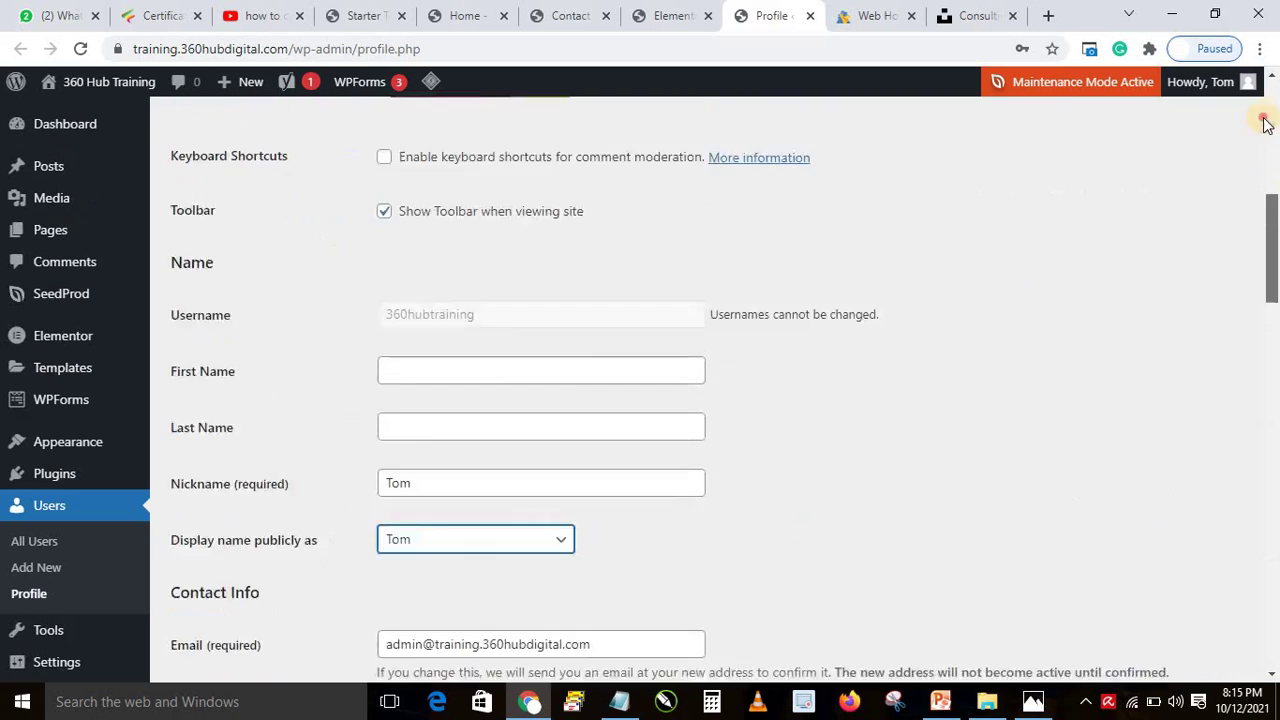
left_click(563, 15)
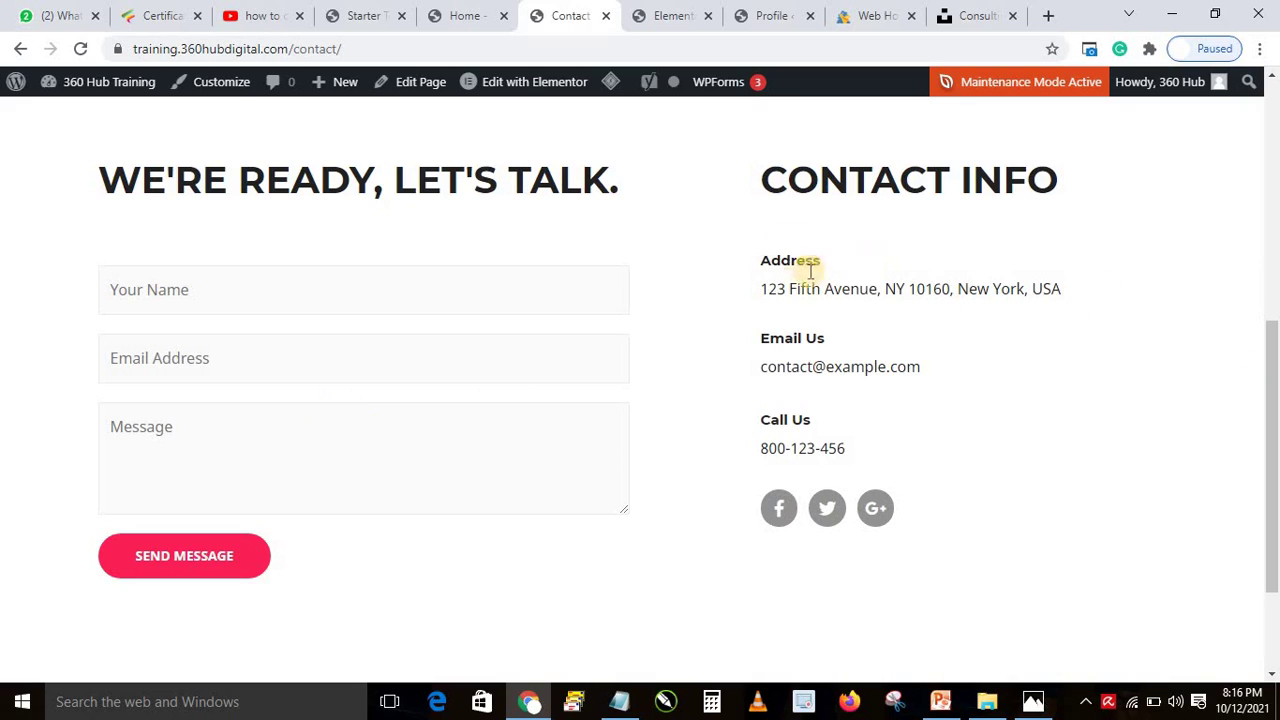
left_click_drag(1268, 354, 1256, 105)
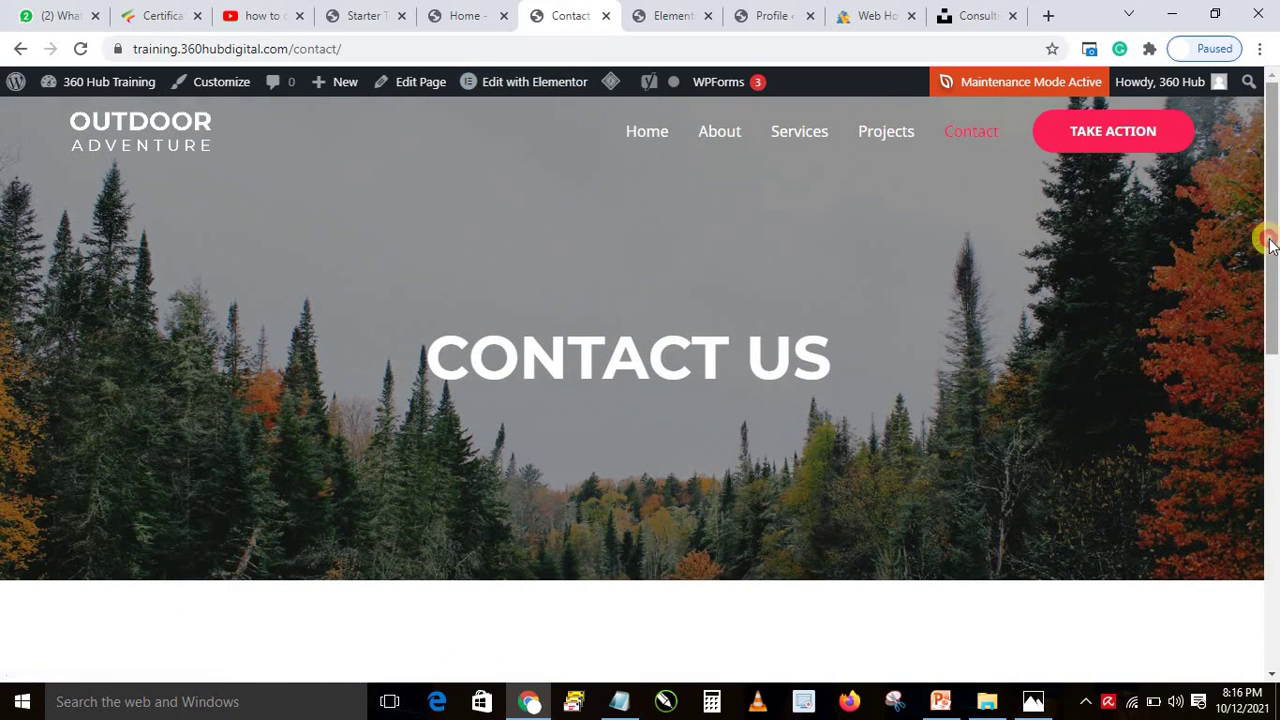
left_click_drag(1270, 207, 1266, 343)
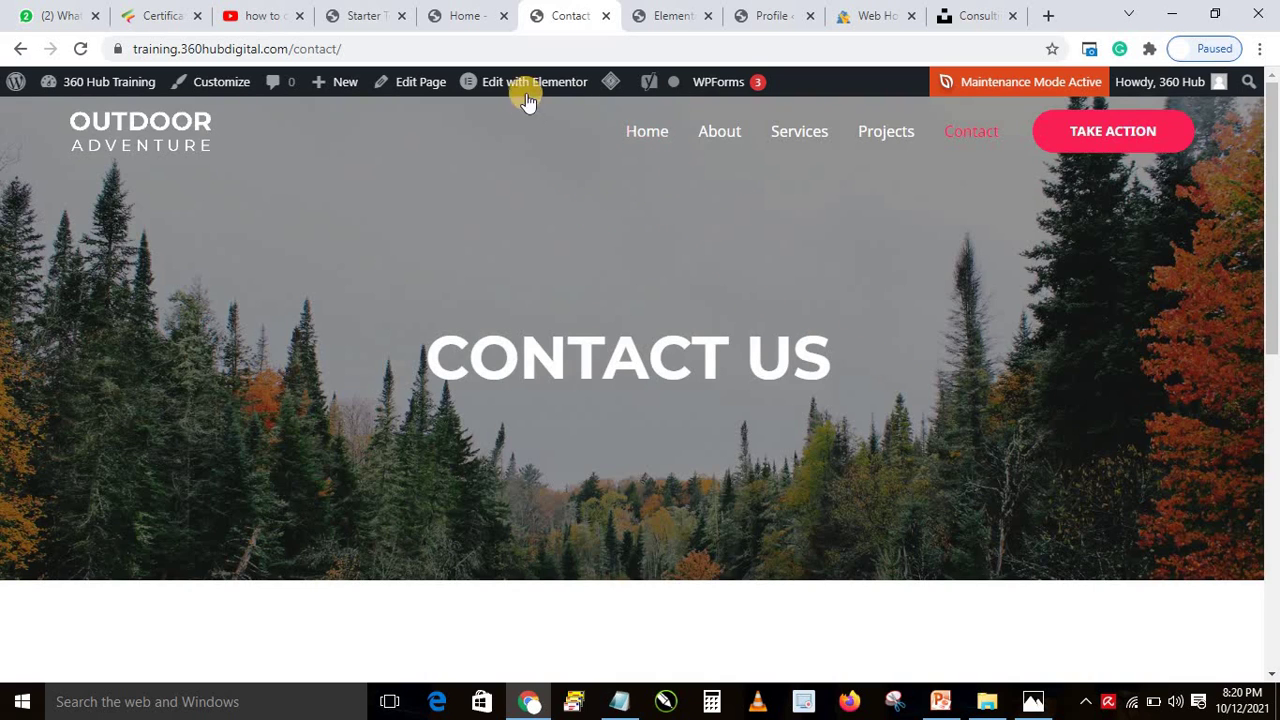
left_click_drag(1272, 235, 1274, 395)
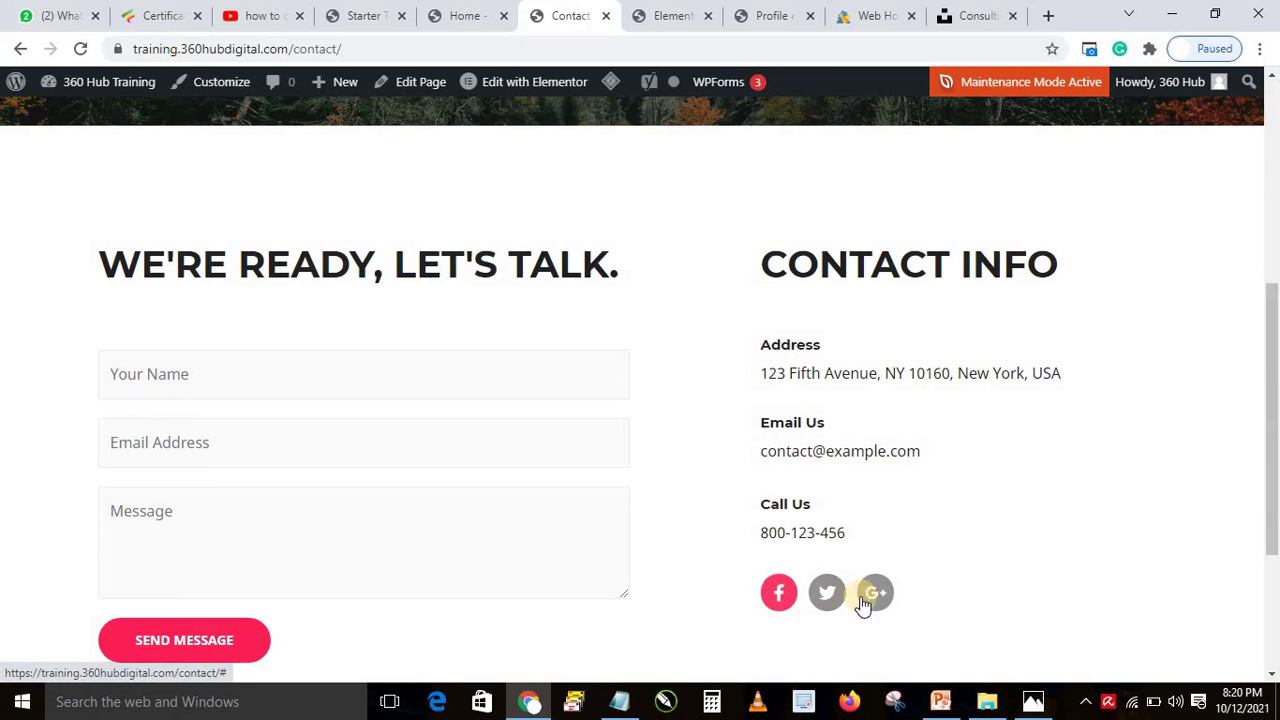
Open the Contact page in the Elementor editor at its Contact Info section.
mouse_move(519, 90)
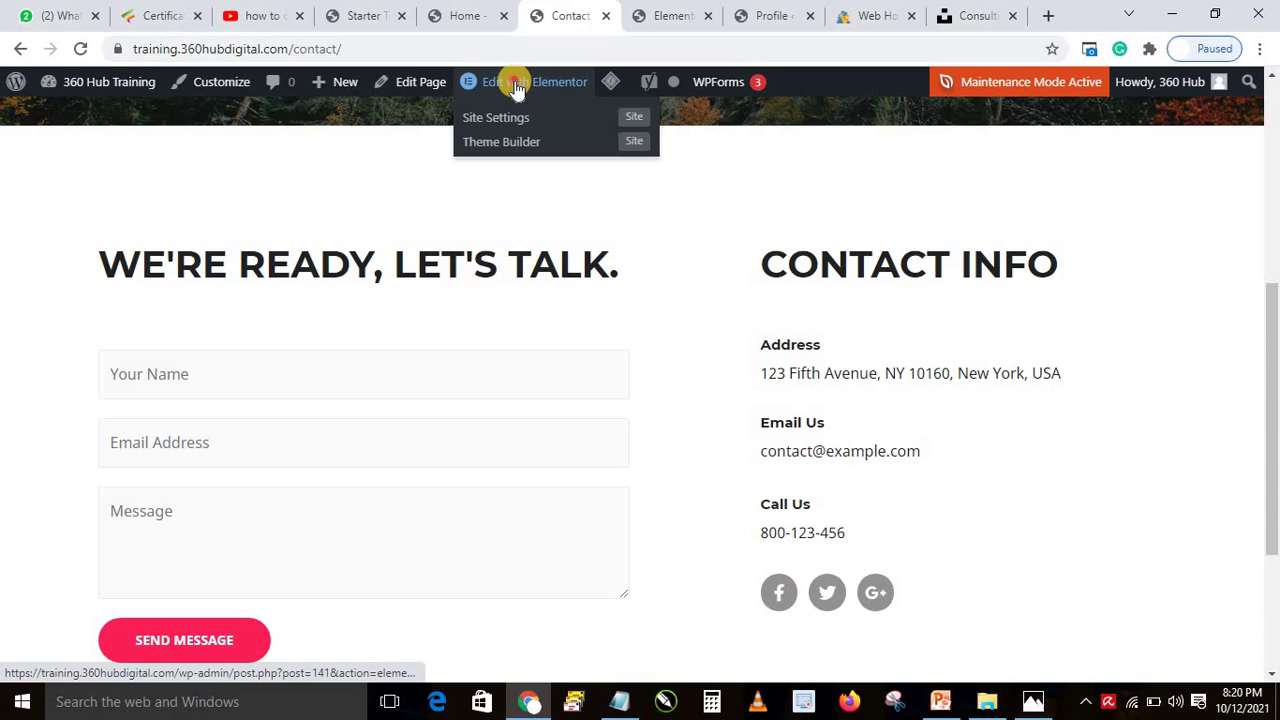
left_click(515, 85)
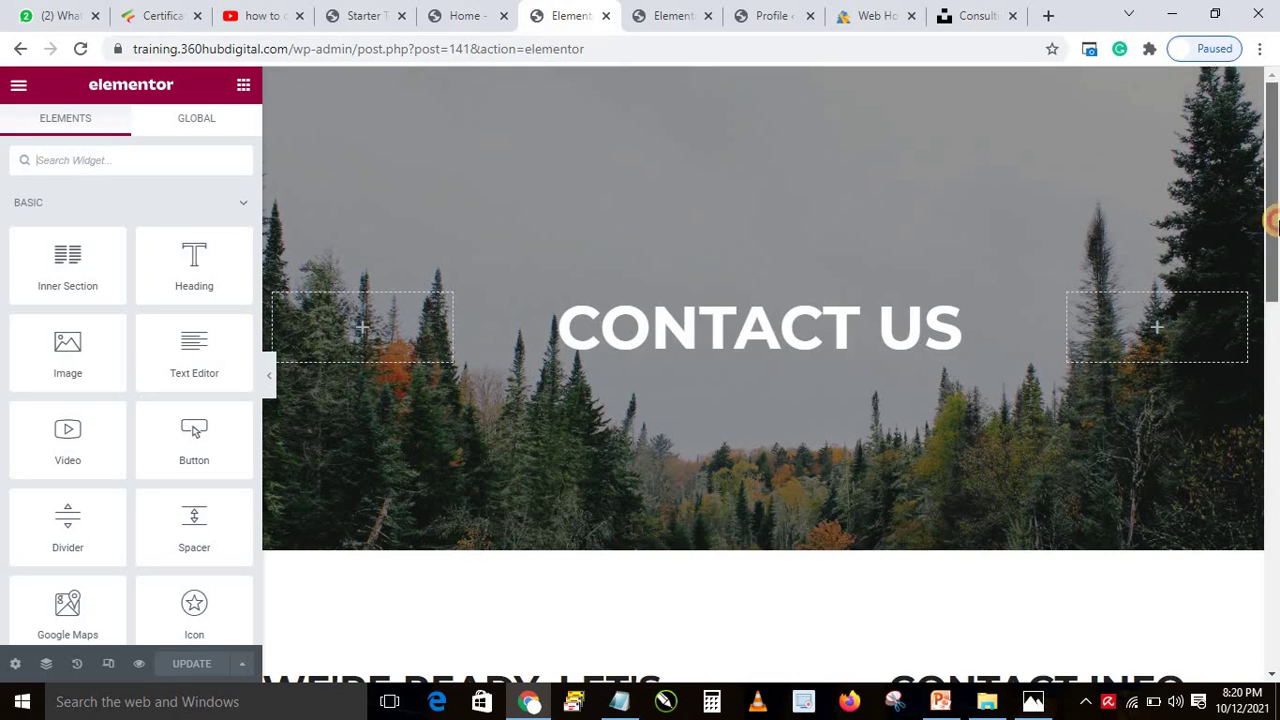
scroll(1275, 225, "down", 1)
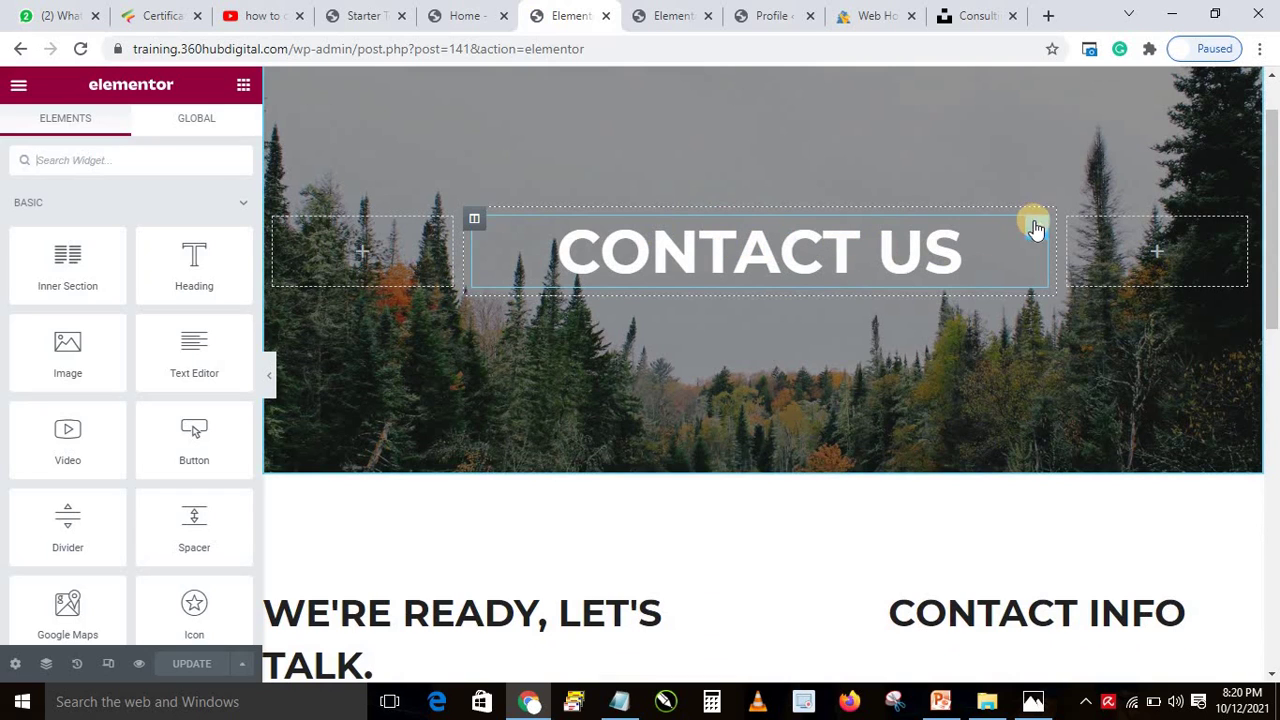
scroll(1274, 300, "down", 5)
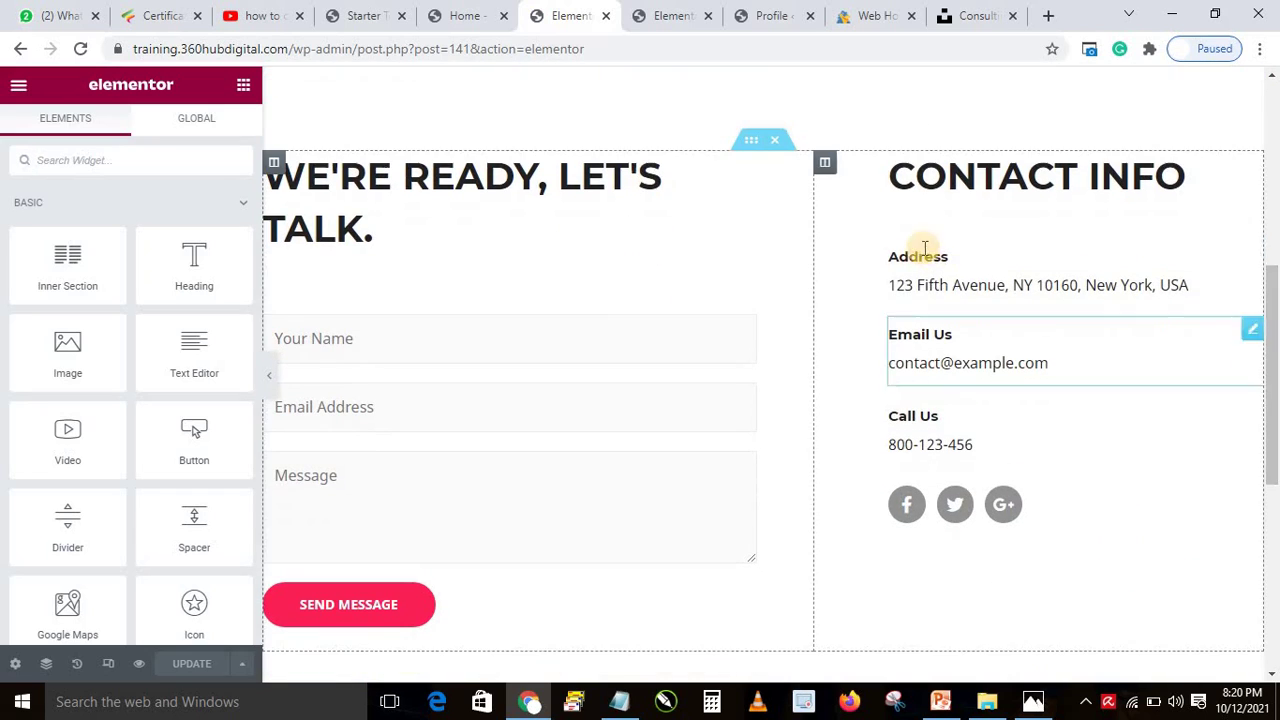
Inspect the editable title and description of the Address, Email Us and Call Us icon boxes.
left_click(992, 274)
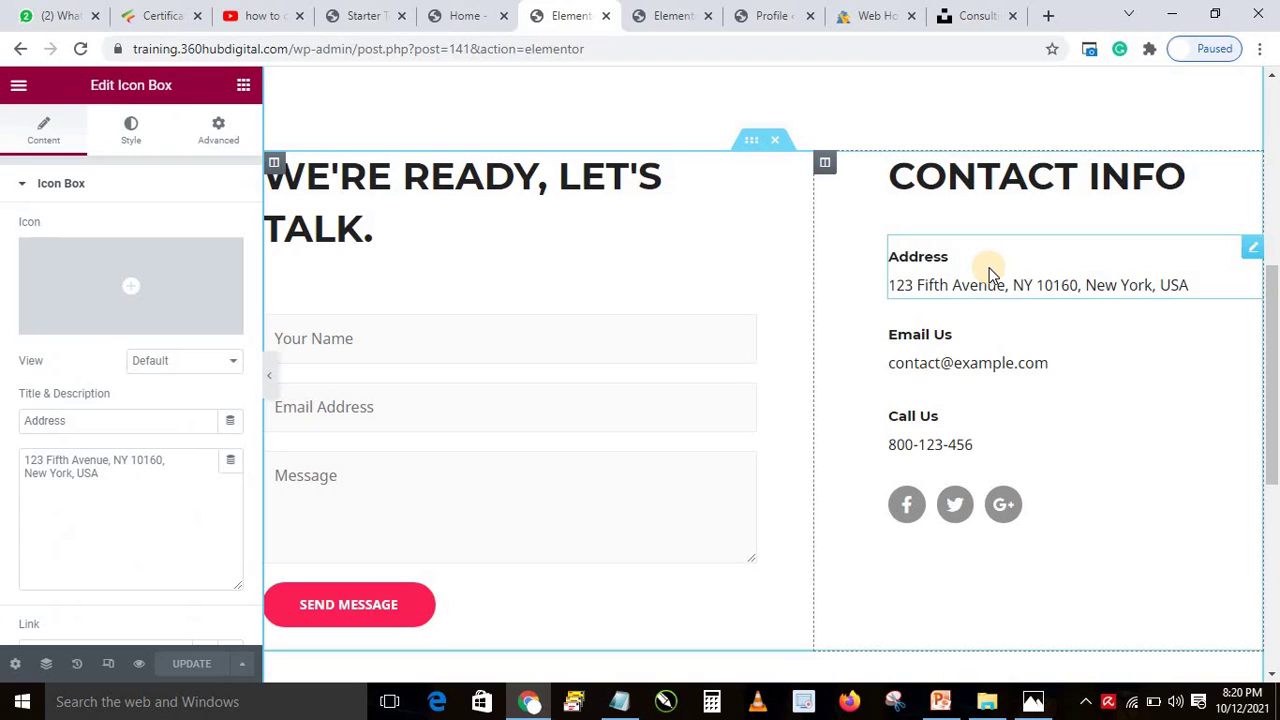
left_click(28, 470)
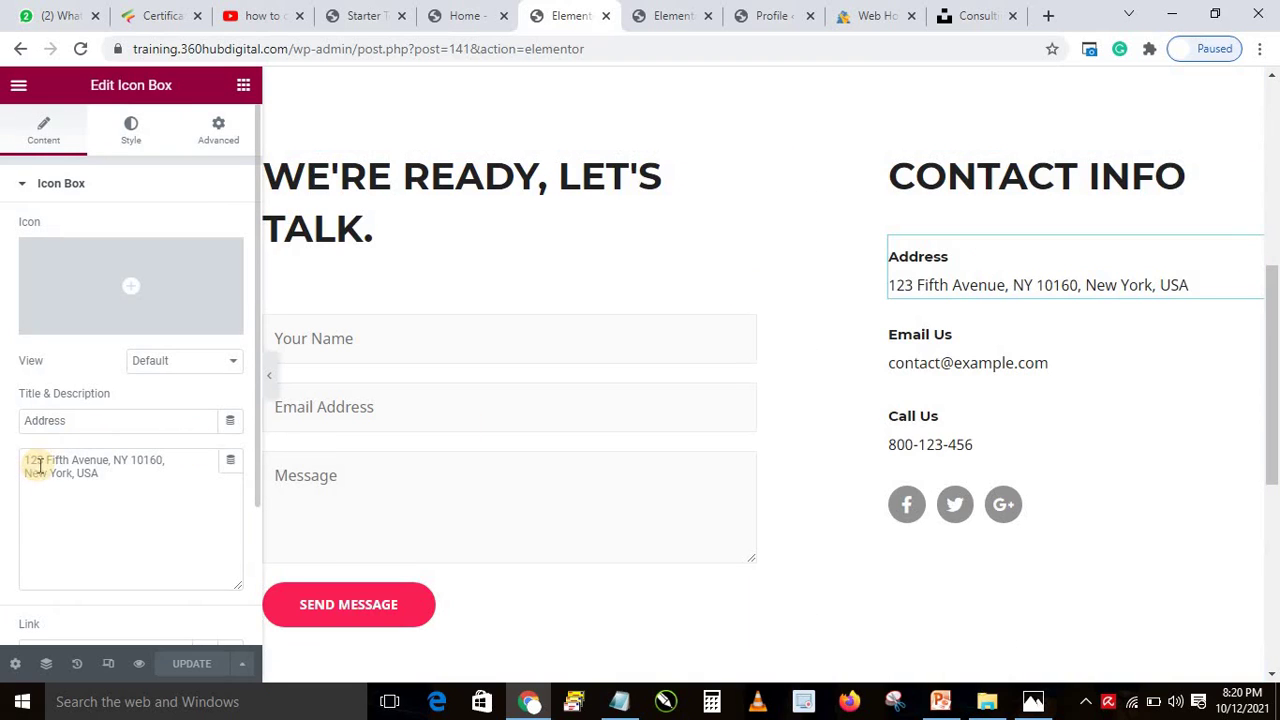
left_click(1106, 354)
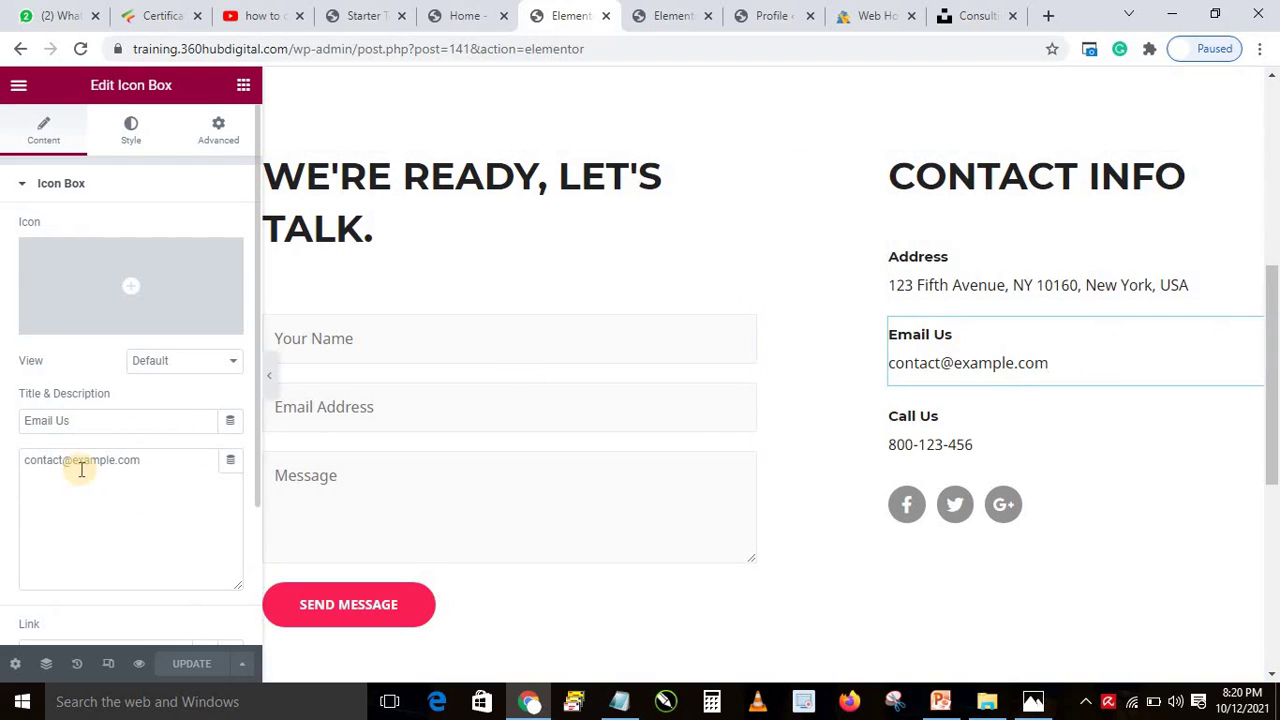
left_click(1034, 431)
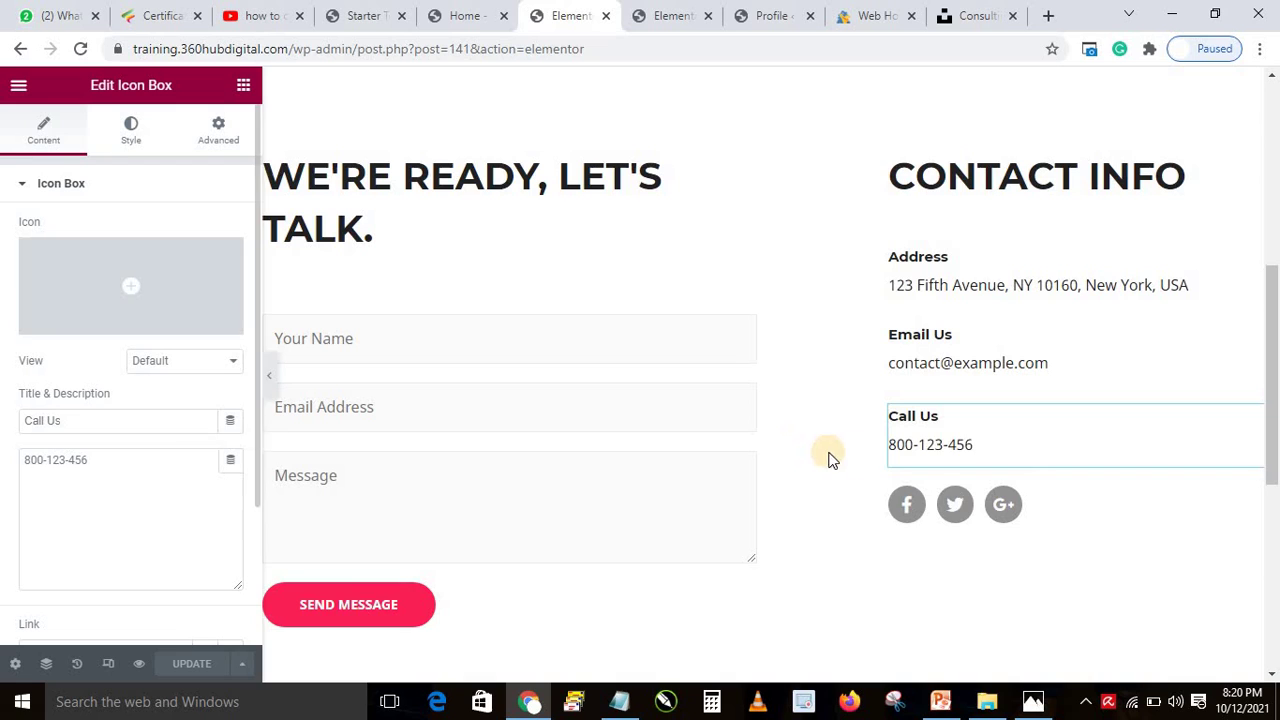
Open the Contact Info social icons for editing and inspect the settings of the Facebook and Twitter items.
left_click(1238, 507)
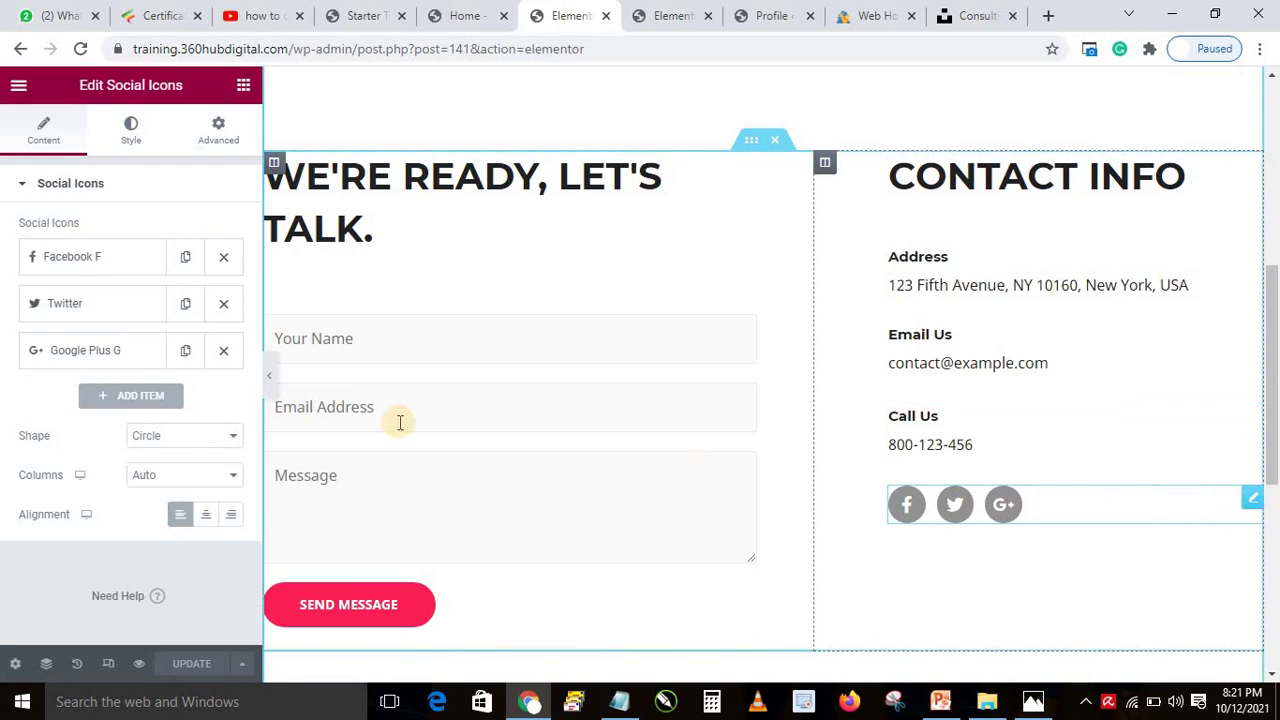
left_click(72, 262)
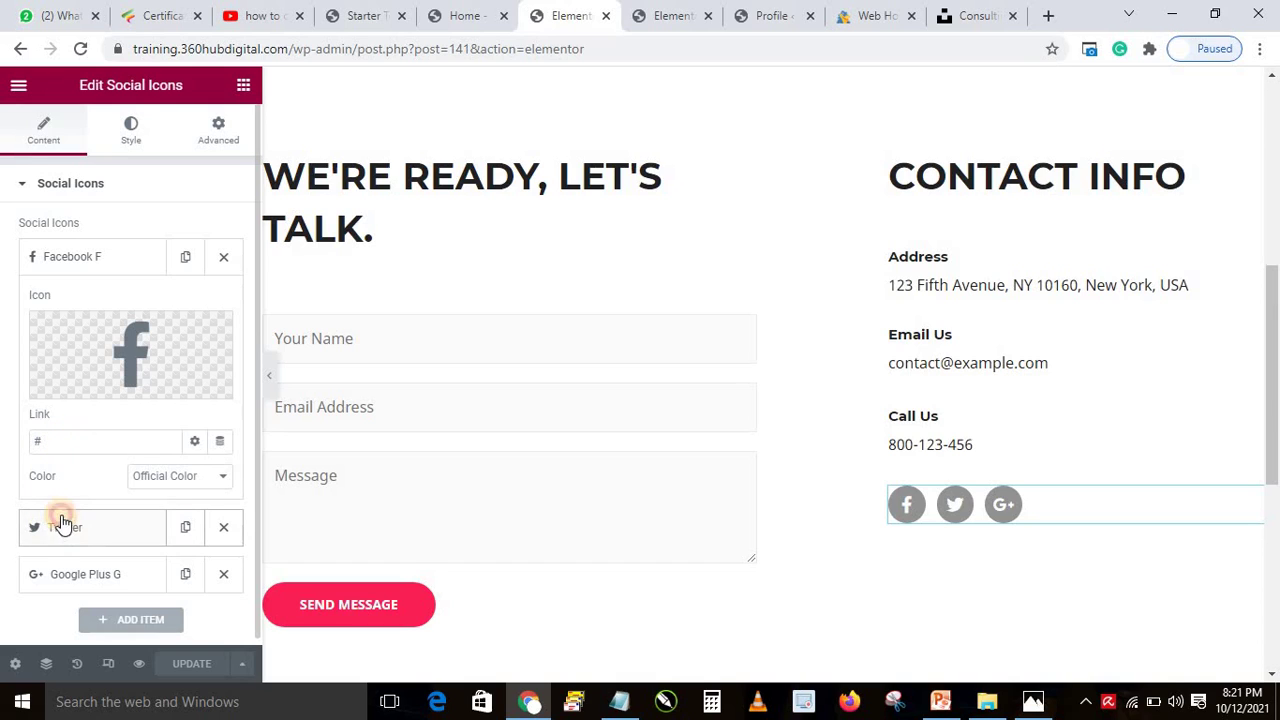
left_click(52, 252)
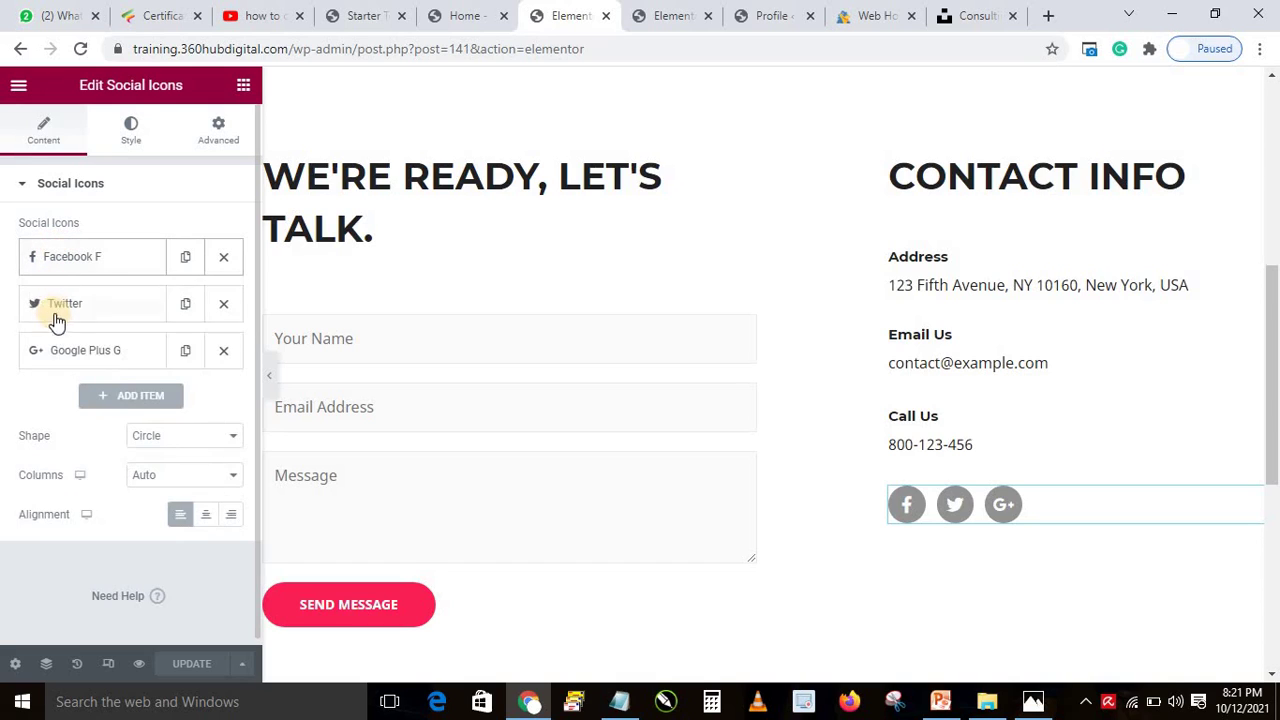
left_click(51, 312)
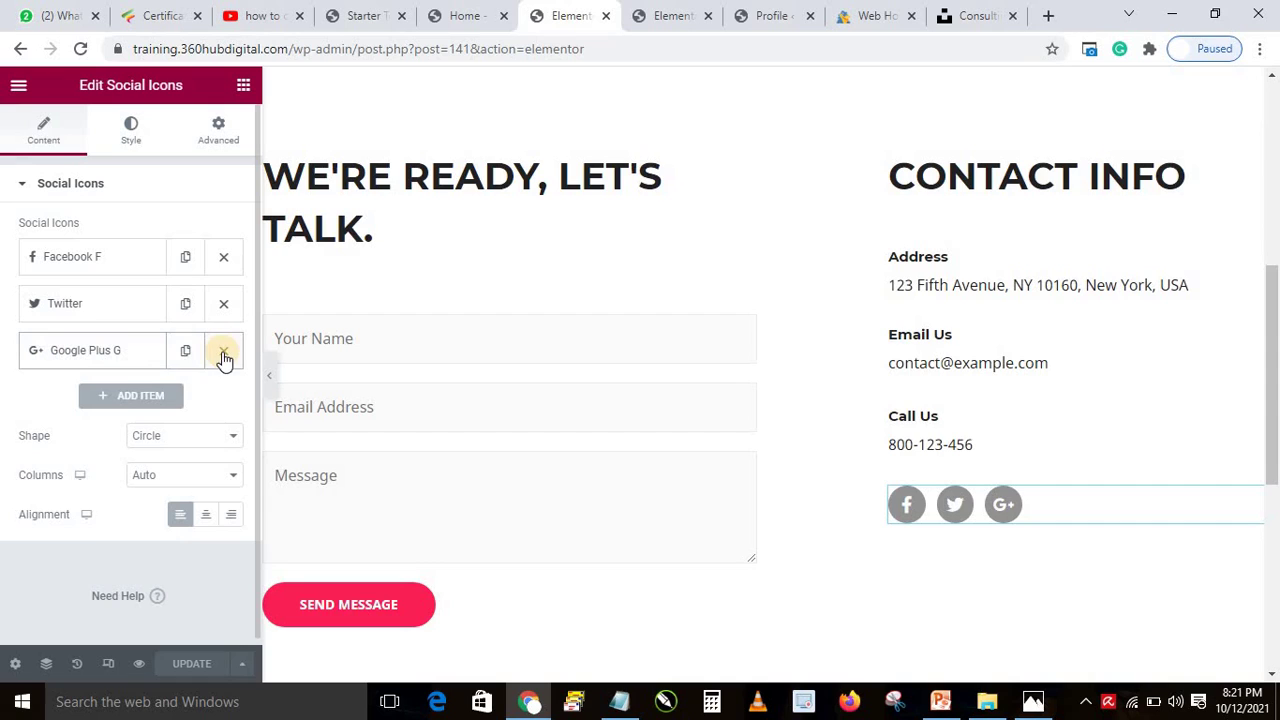
Add an Instagram item from the icon library to the social icons and remove the Google Plus item.
left_click(115, 400)
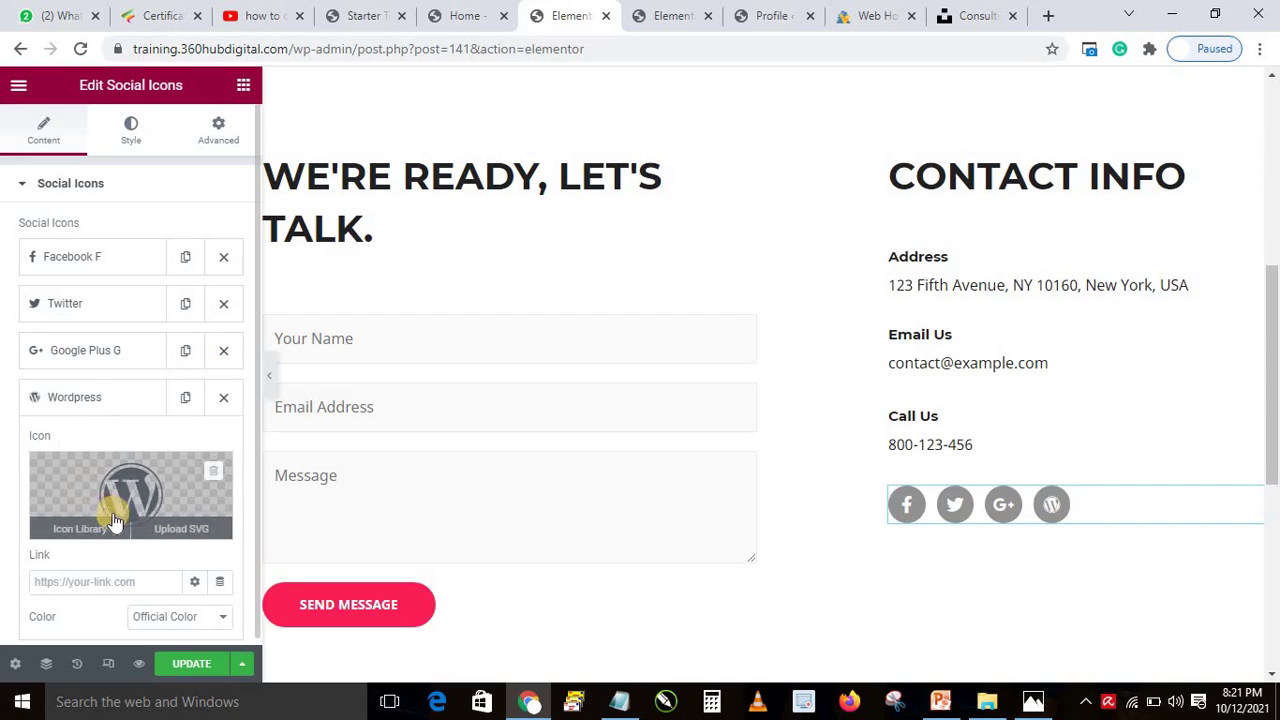
scroll(109, 487, "down", 1)
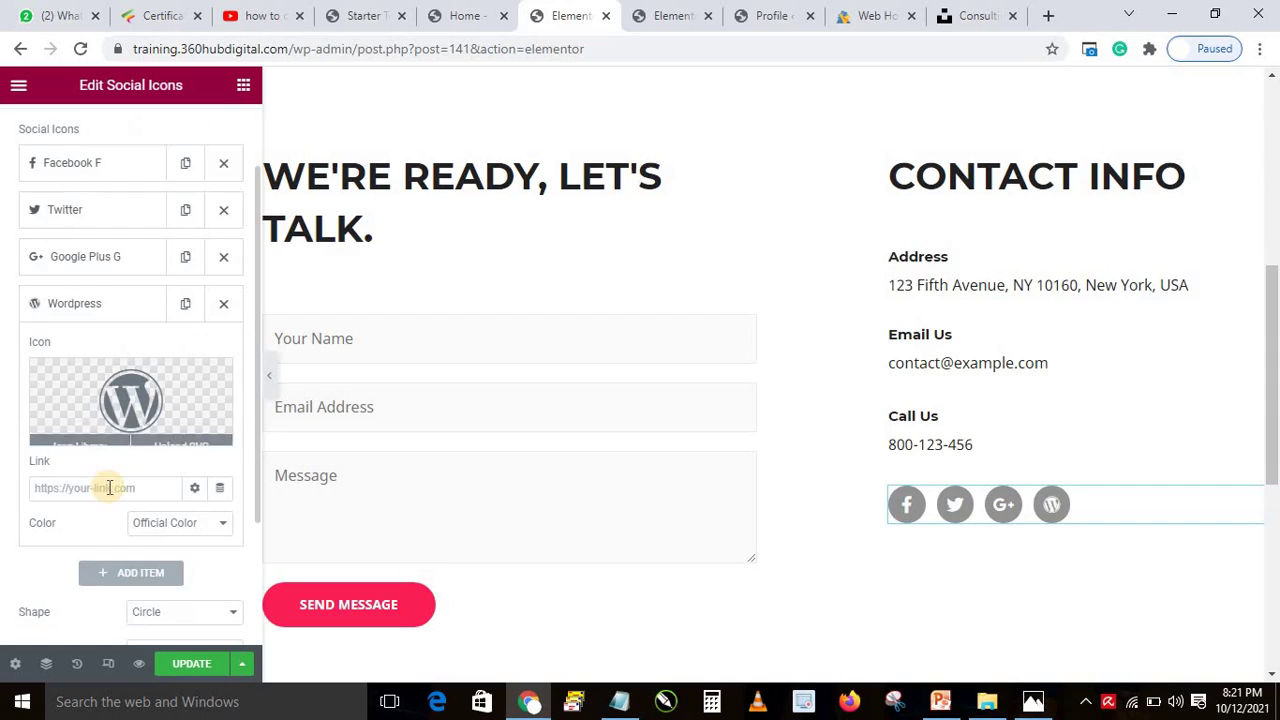
left_click(94, 392)
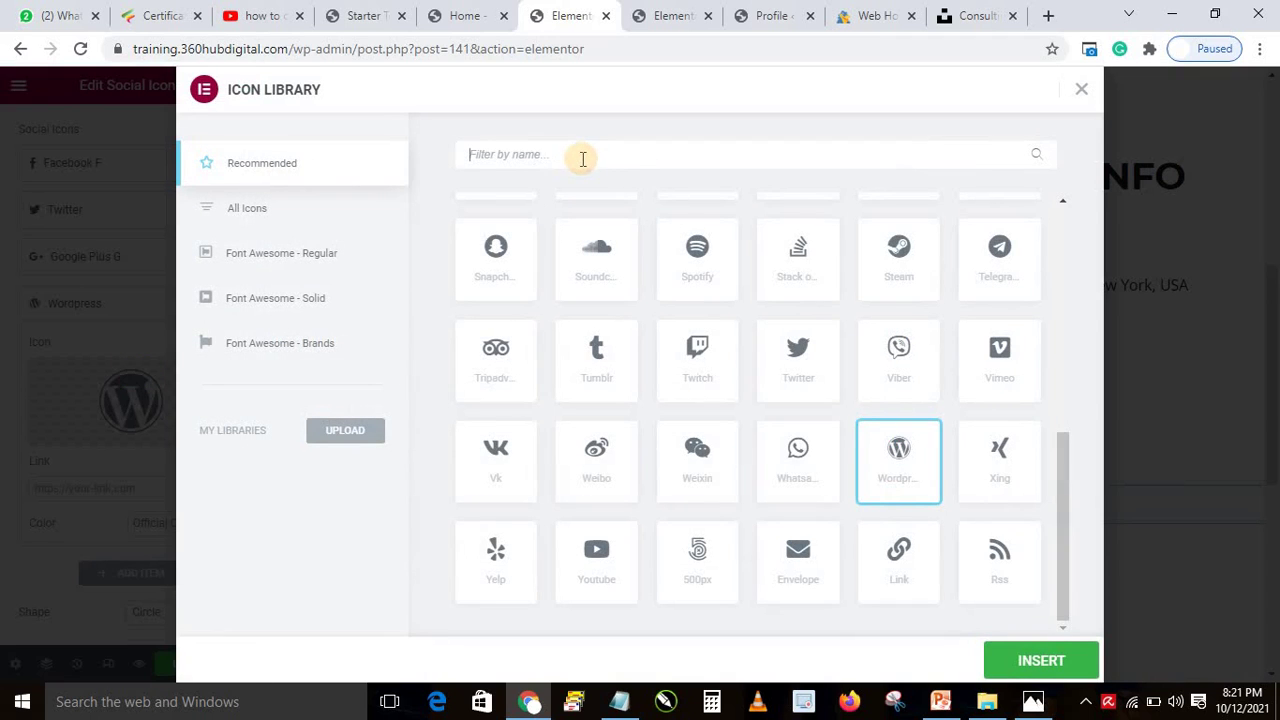
type("s")
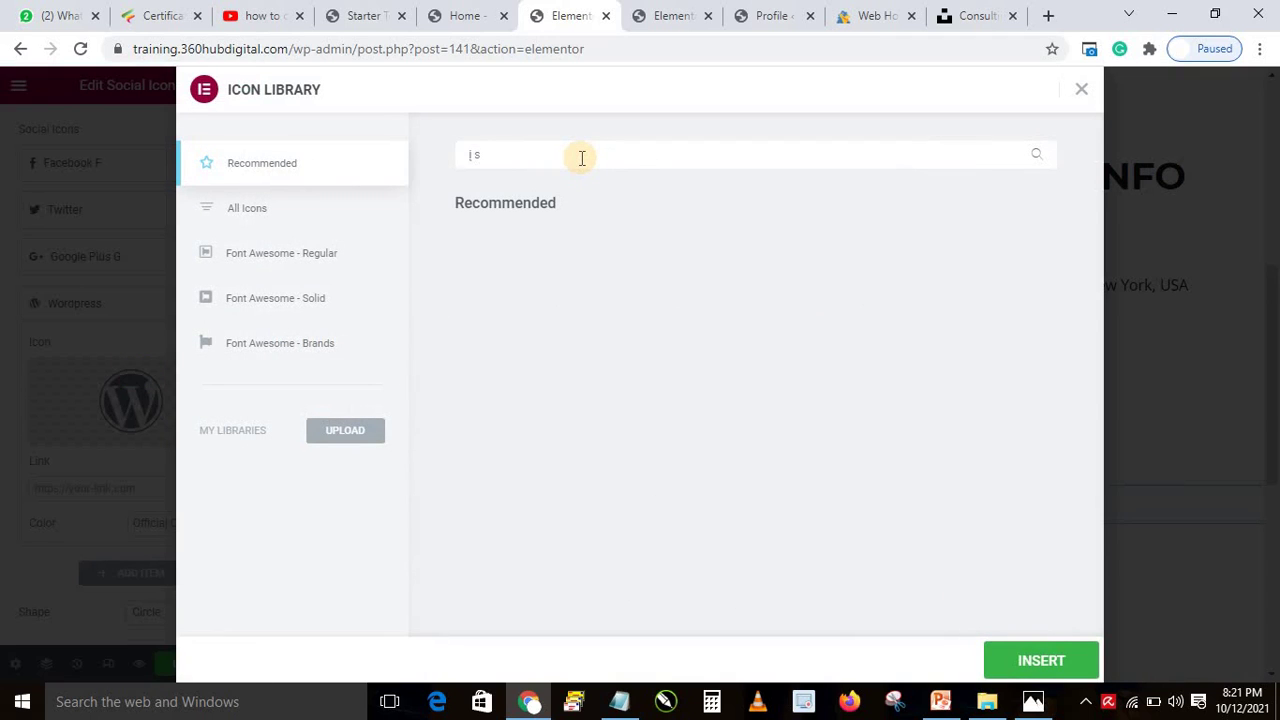
key("BackSpace")
type("ins")
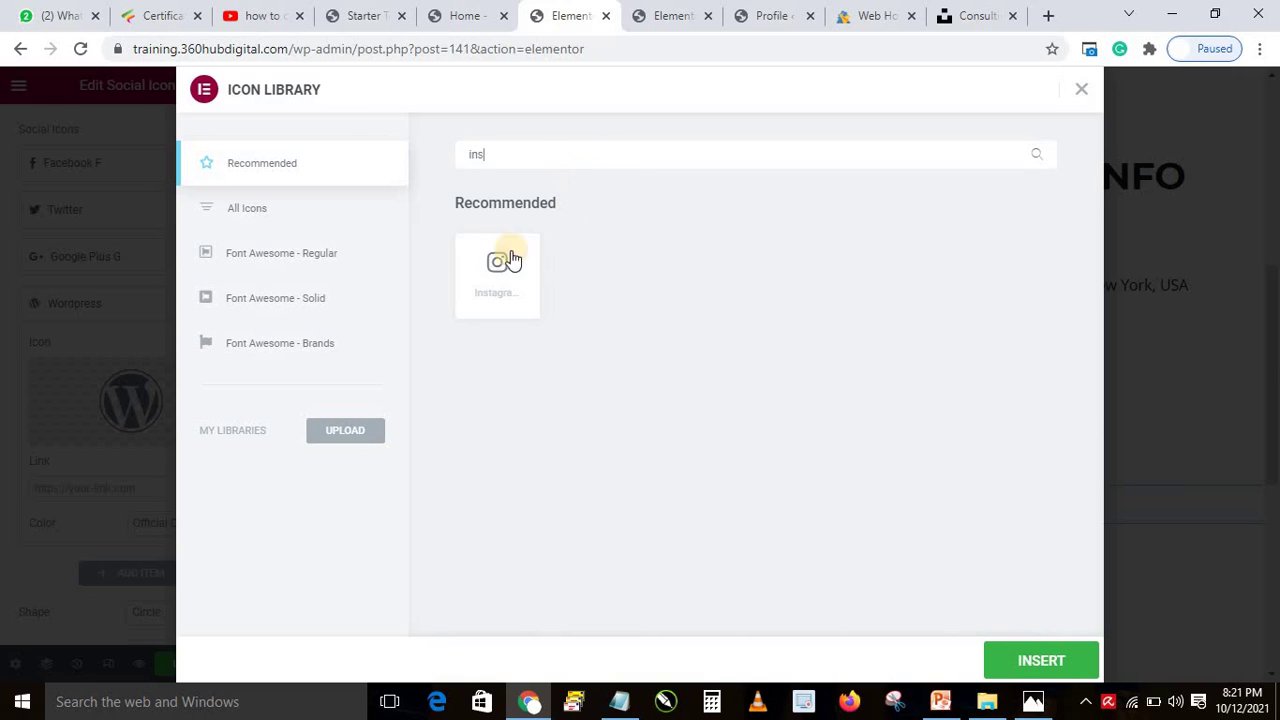
left_click(498, 276)
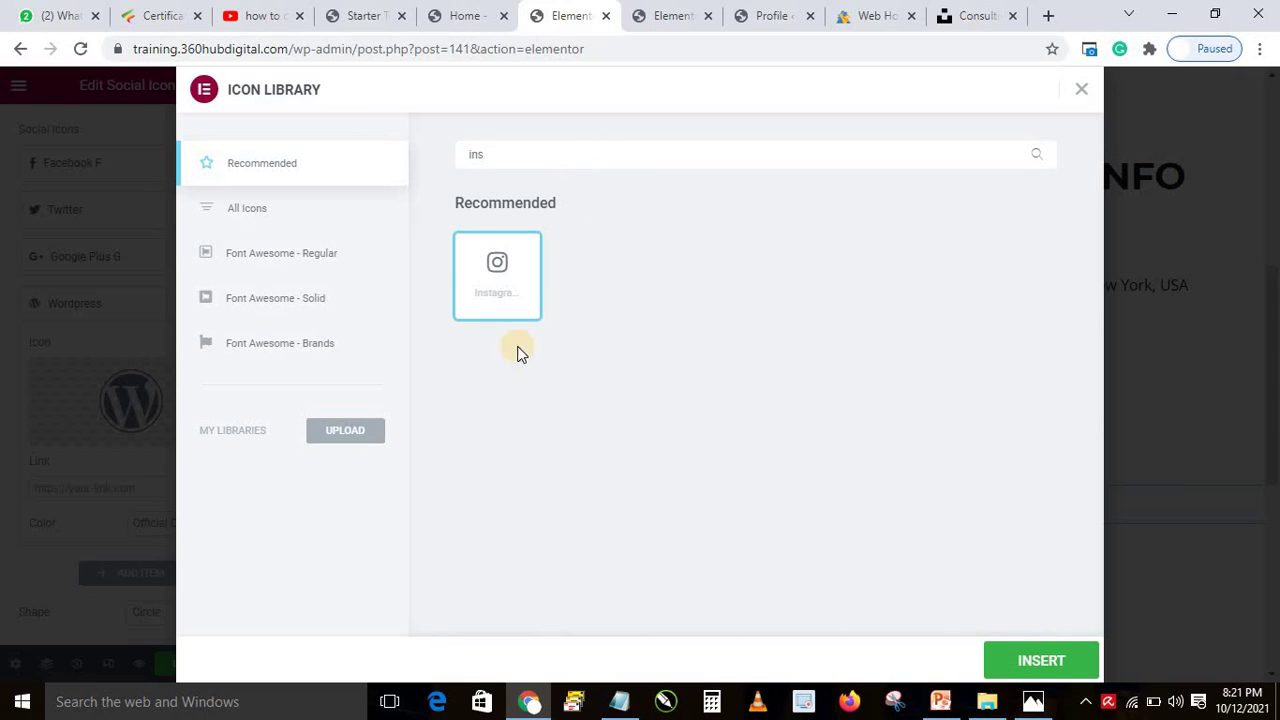
left_click(1020, 657)
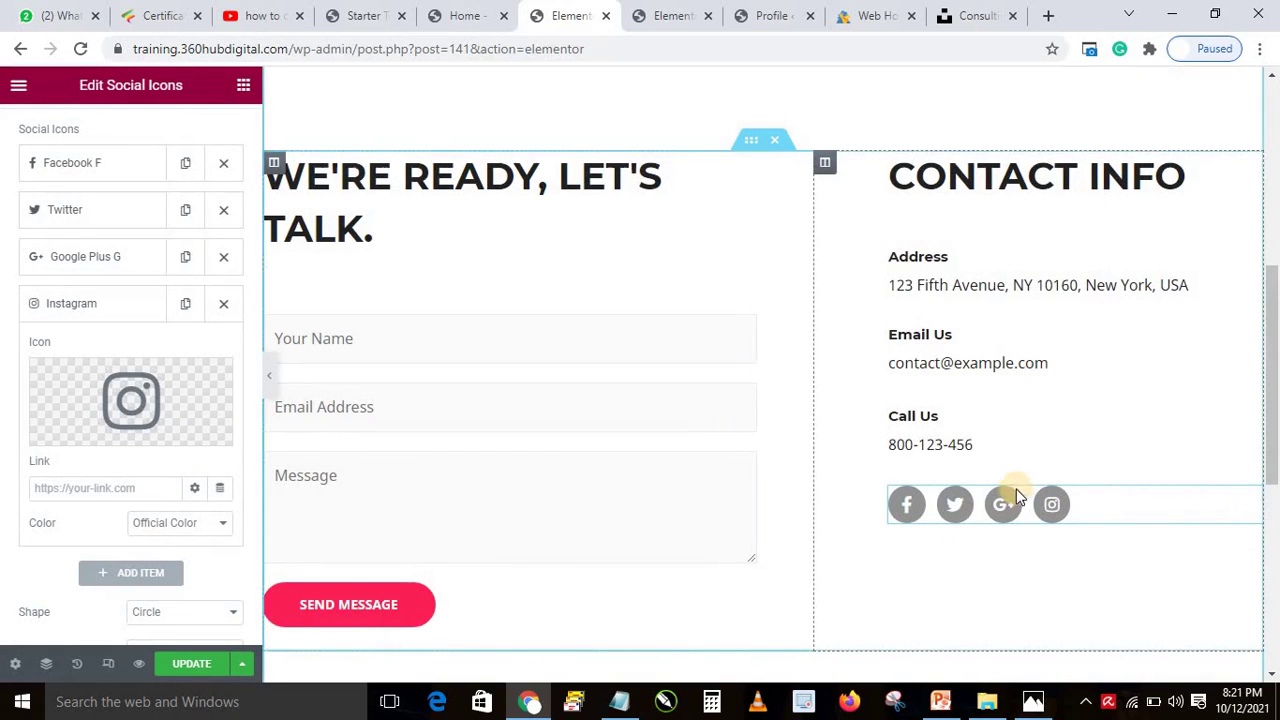
left_click(222, 259)
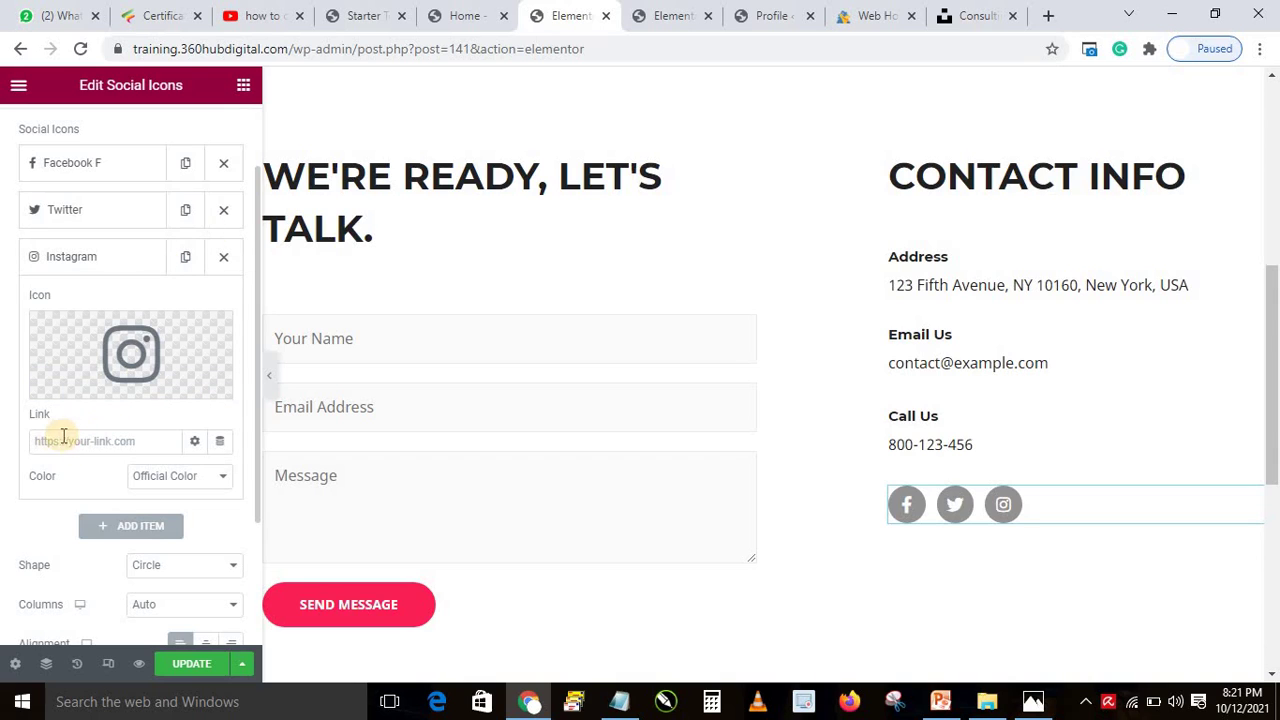
Add a LinkedIn item from the icon library to the social icons and update the Contact page.
left_click(119, 527)
left_click(131, 405)
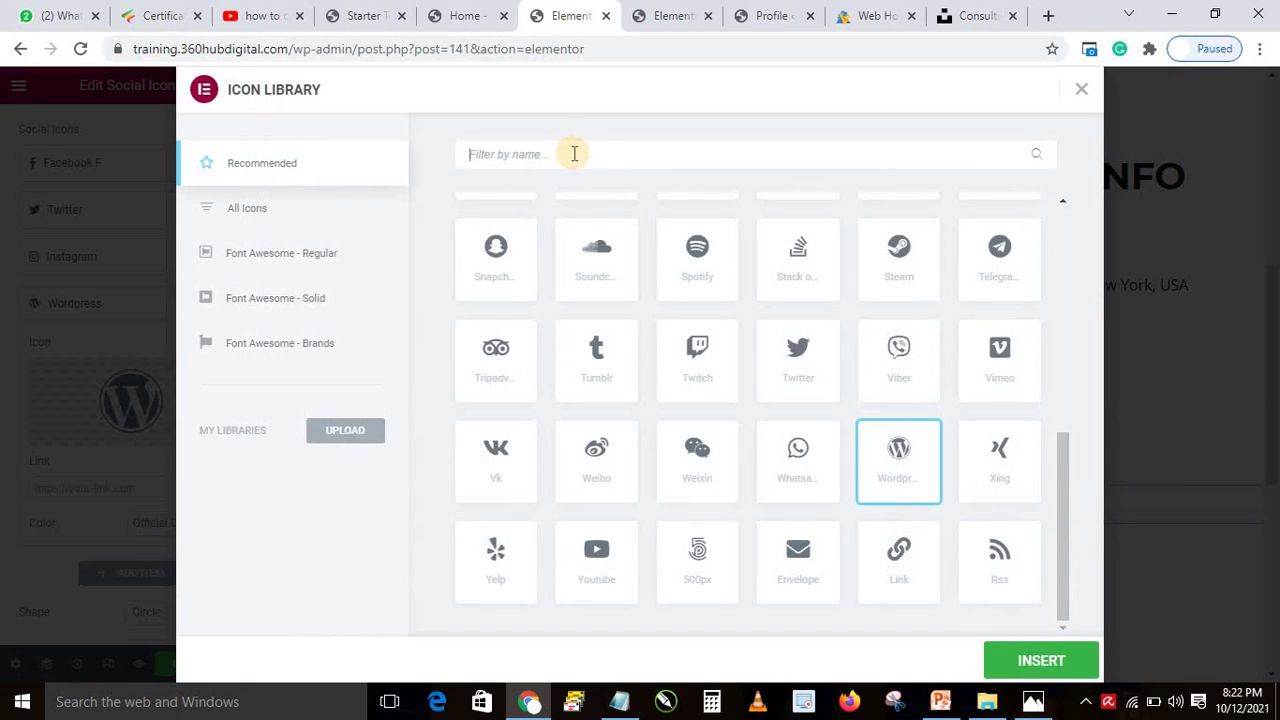
left_click(575, 153)
type("link")
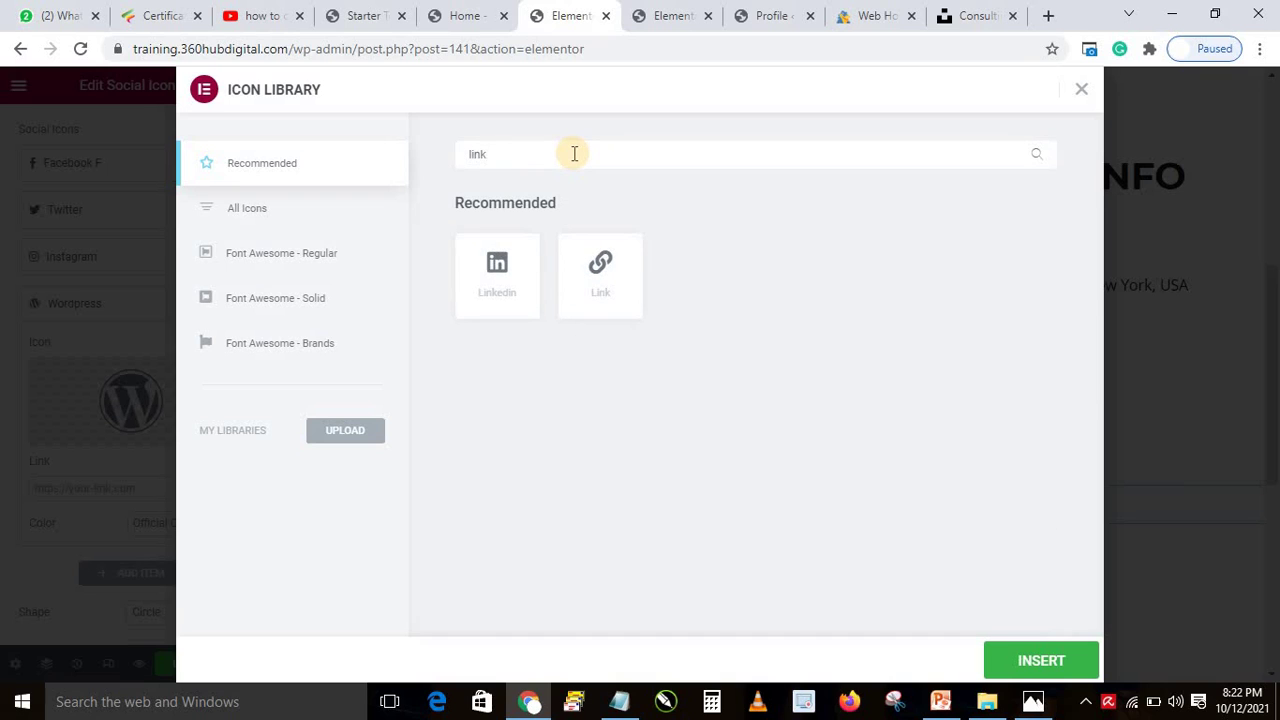
left_click(497, 268)
left_click(1044, 663)
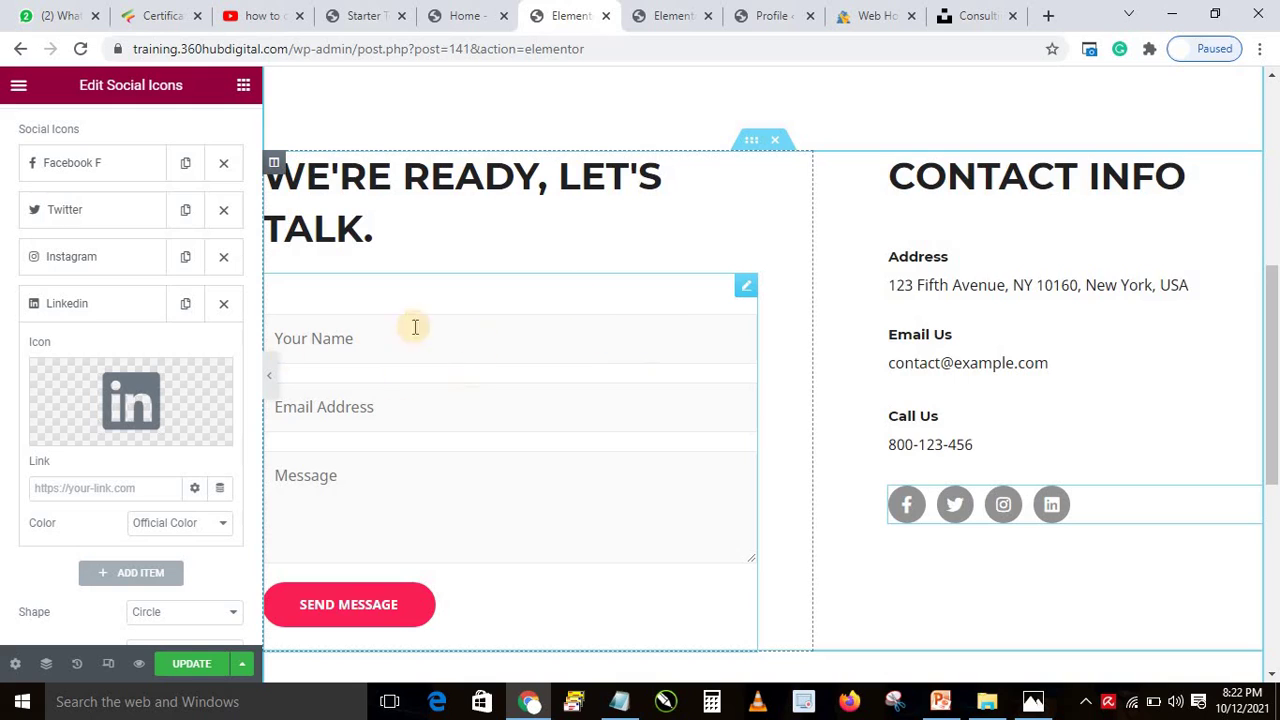
left_click(190, 665)
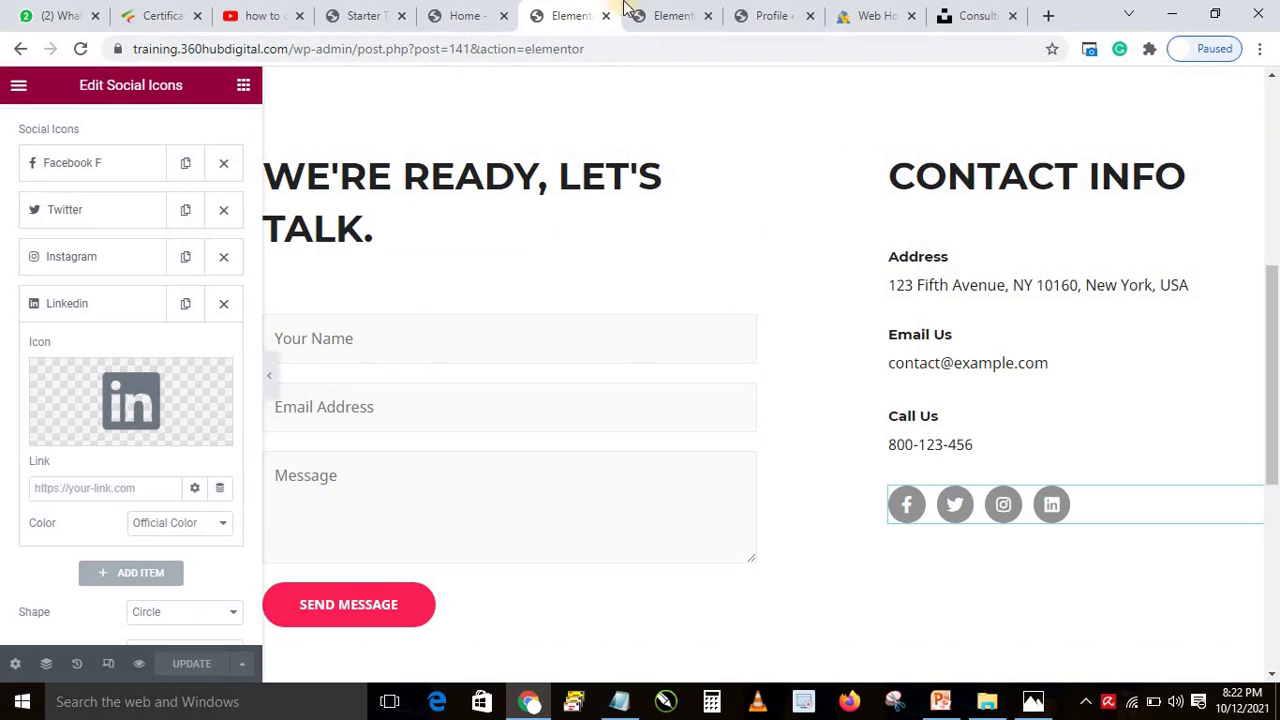
Leave the Contact page's editor by loading the site's home page at training.360hubdigital.com.
left_click(665, 12)
left_click(560, 12)
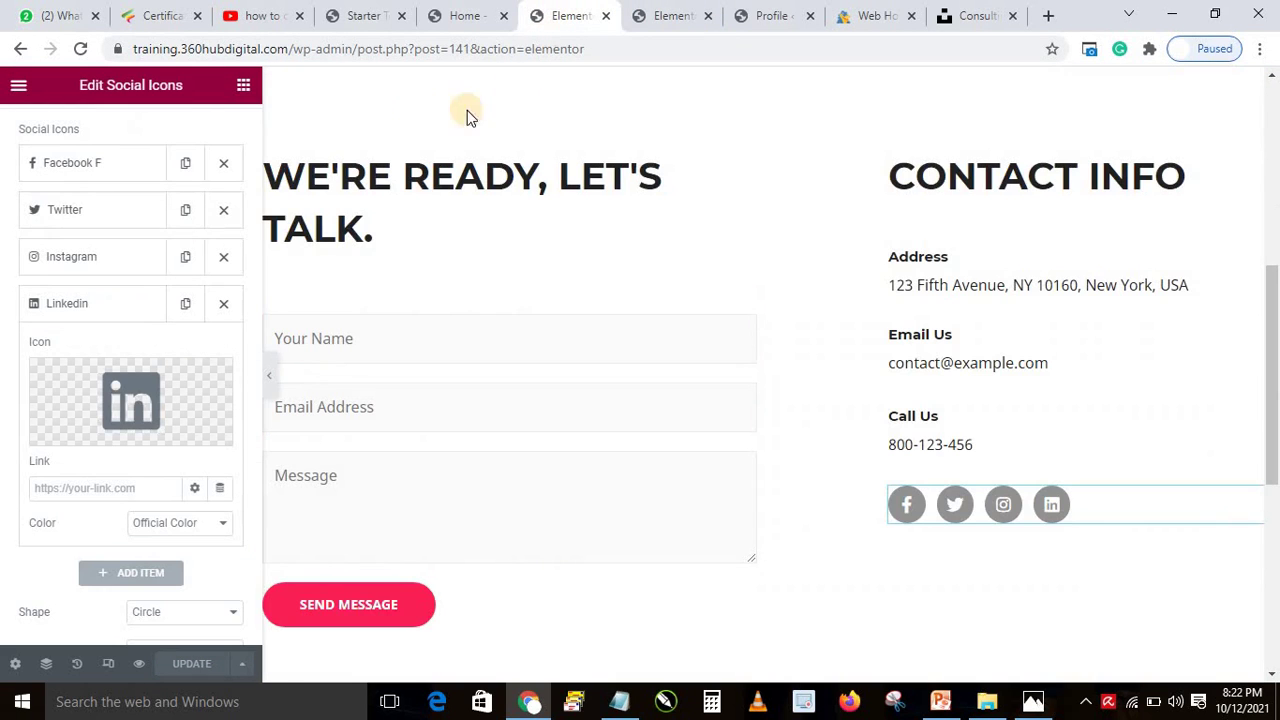
left_click(290, 48)
key("shift+End")
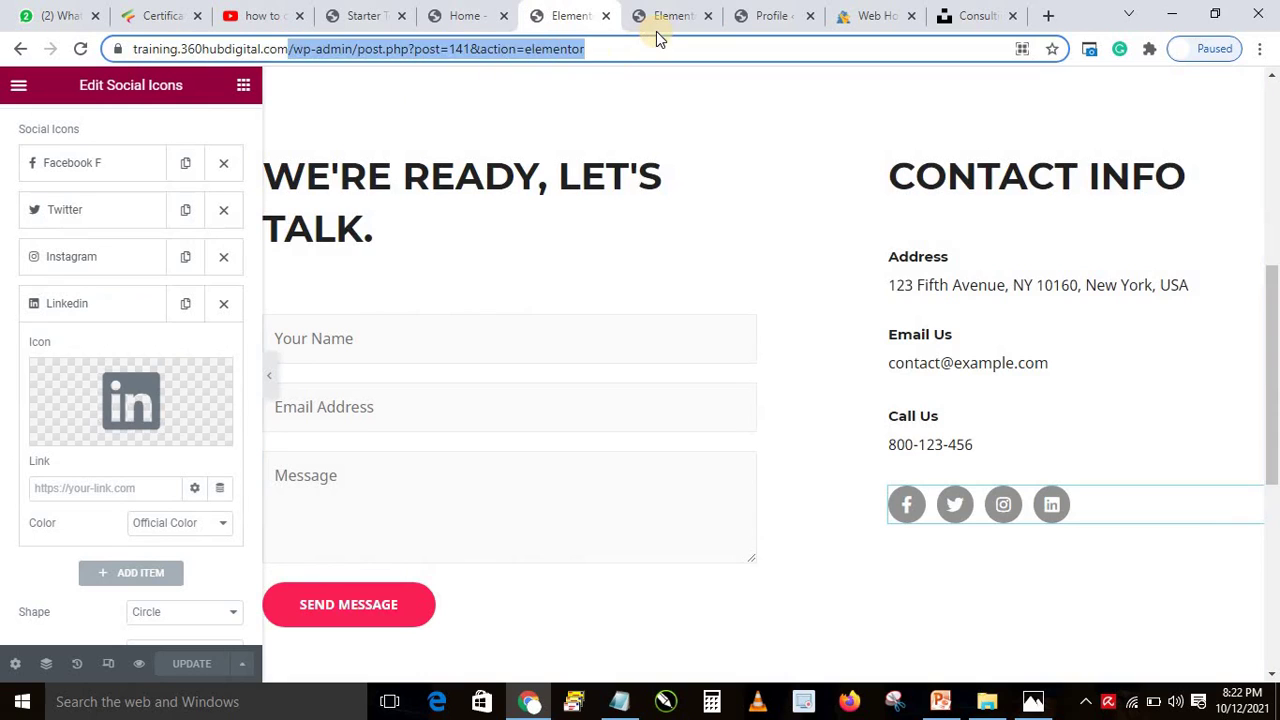
key("Delete")
key("Return")
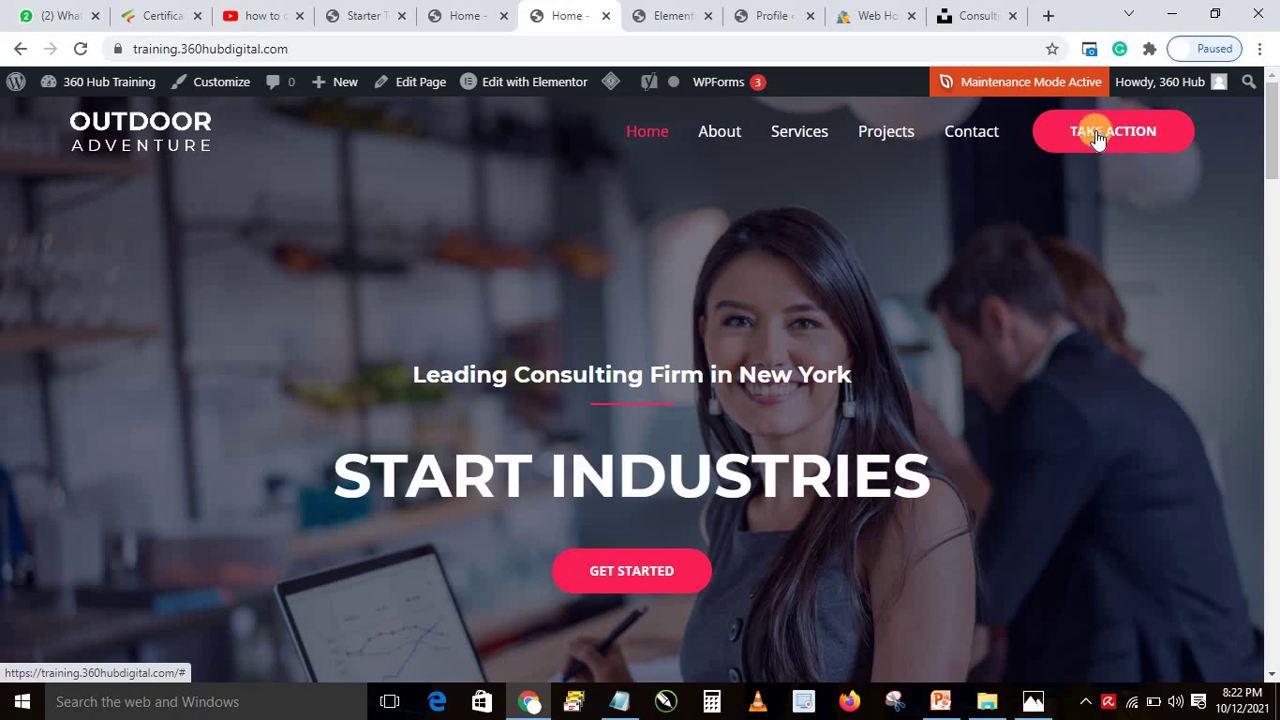
Open the live Contact page and check the social icons under the Contact Info heading.
left_click(959, 131)
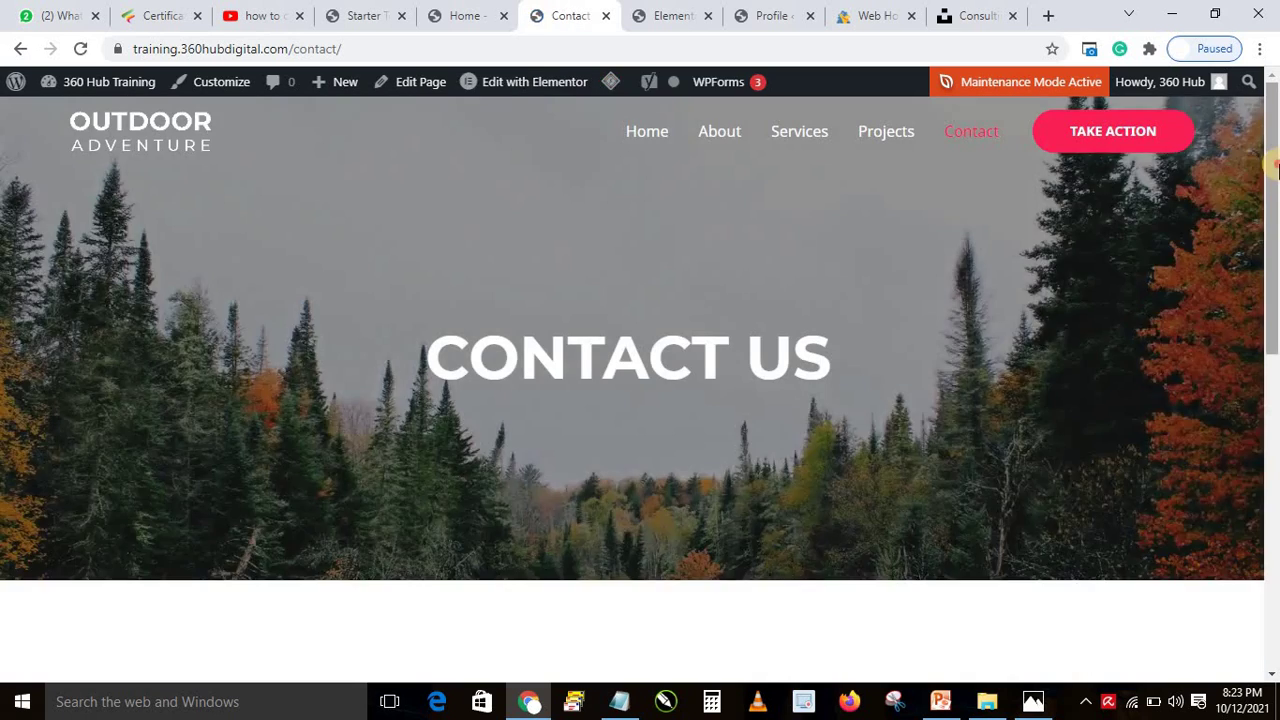
left_click(1260, 555)
left_click(1260, 555)
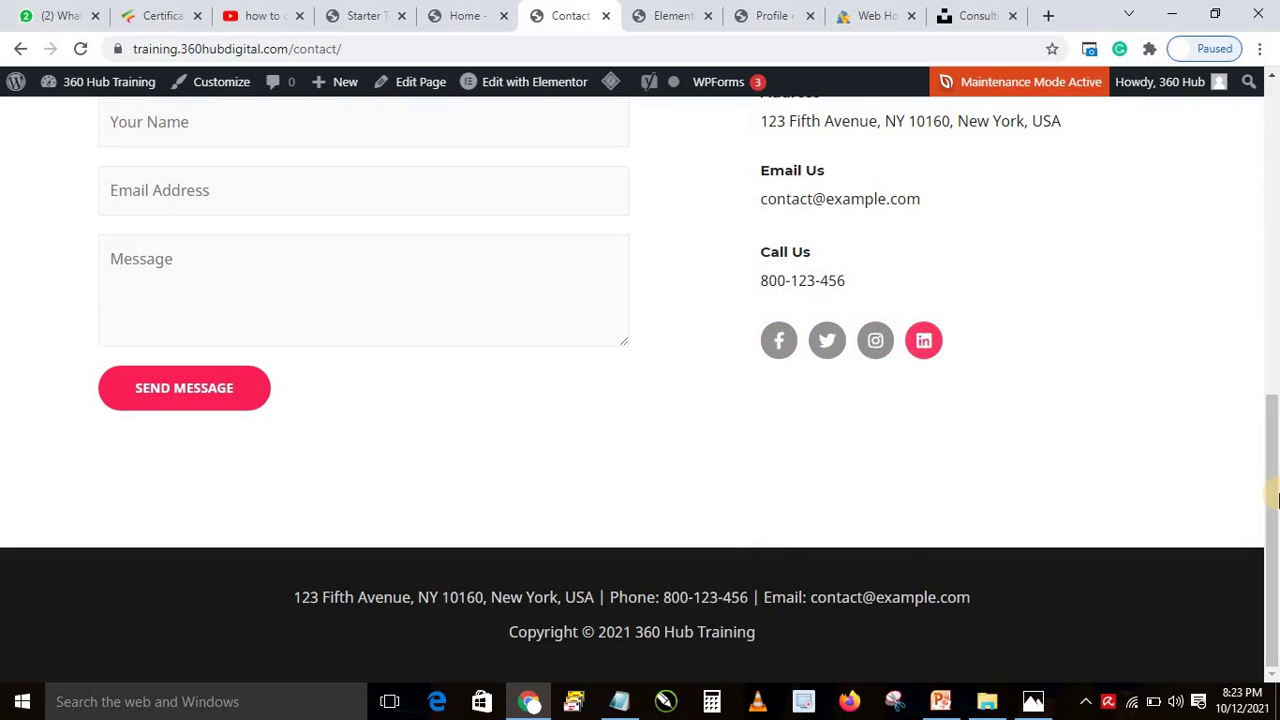
left_click_drag(1273, 447, 1271, 437)
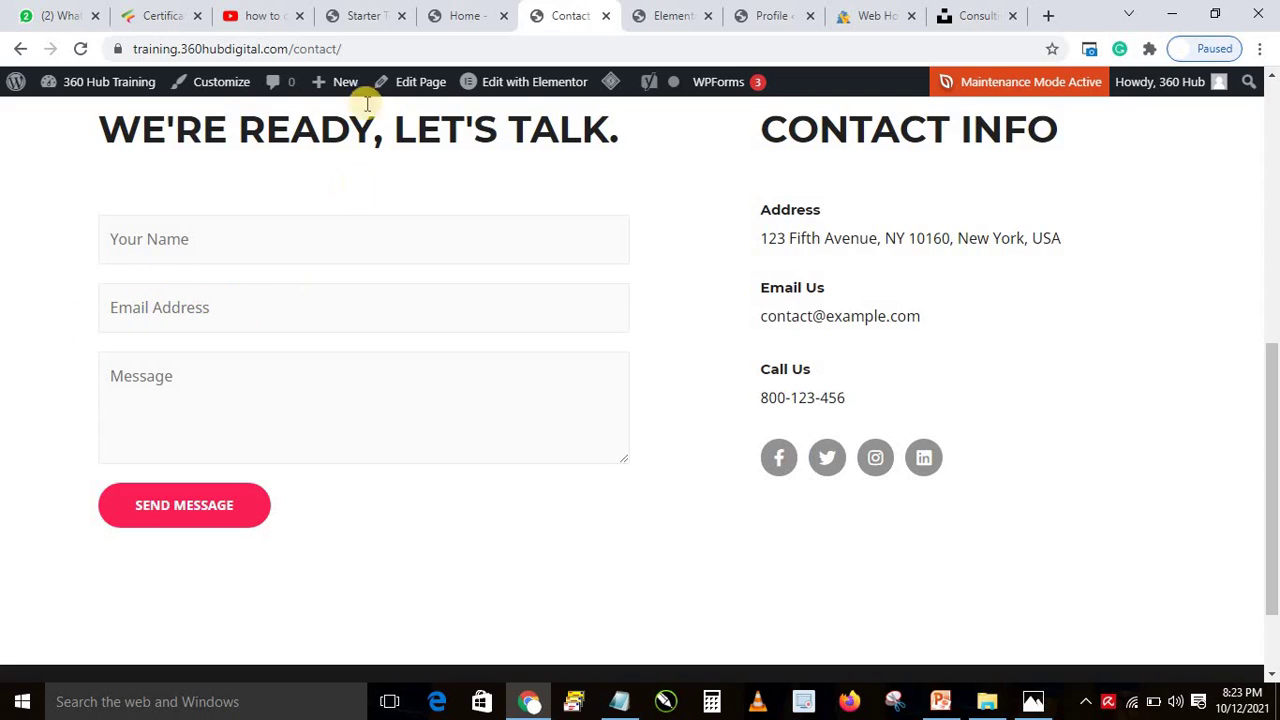
Open the site's WordPress dashboard and go to the WPForms overview of all forms.
left_click(467, 12)
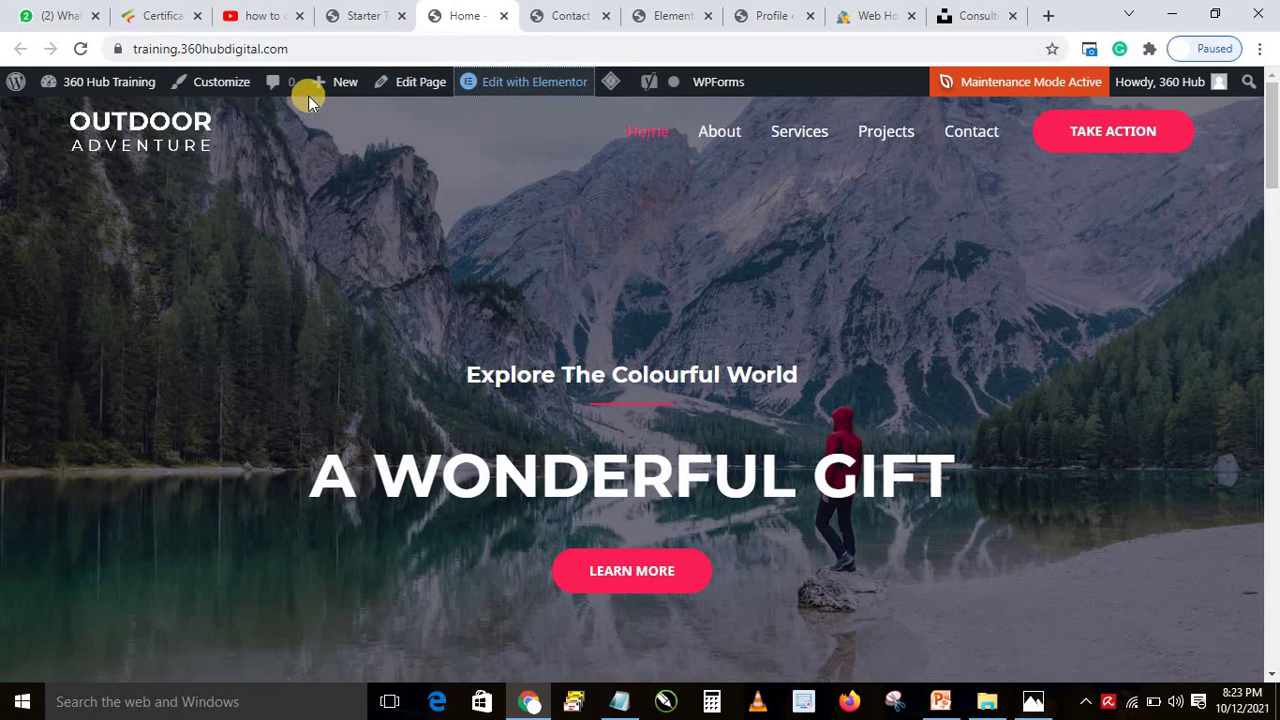
mouse_move(79, 84)
left_click(69, 117)
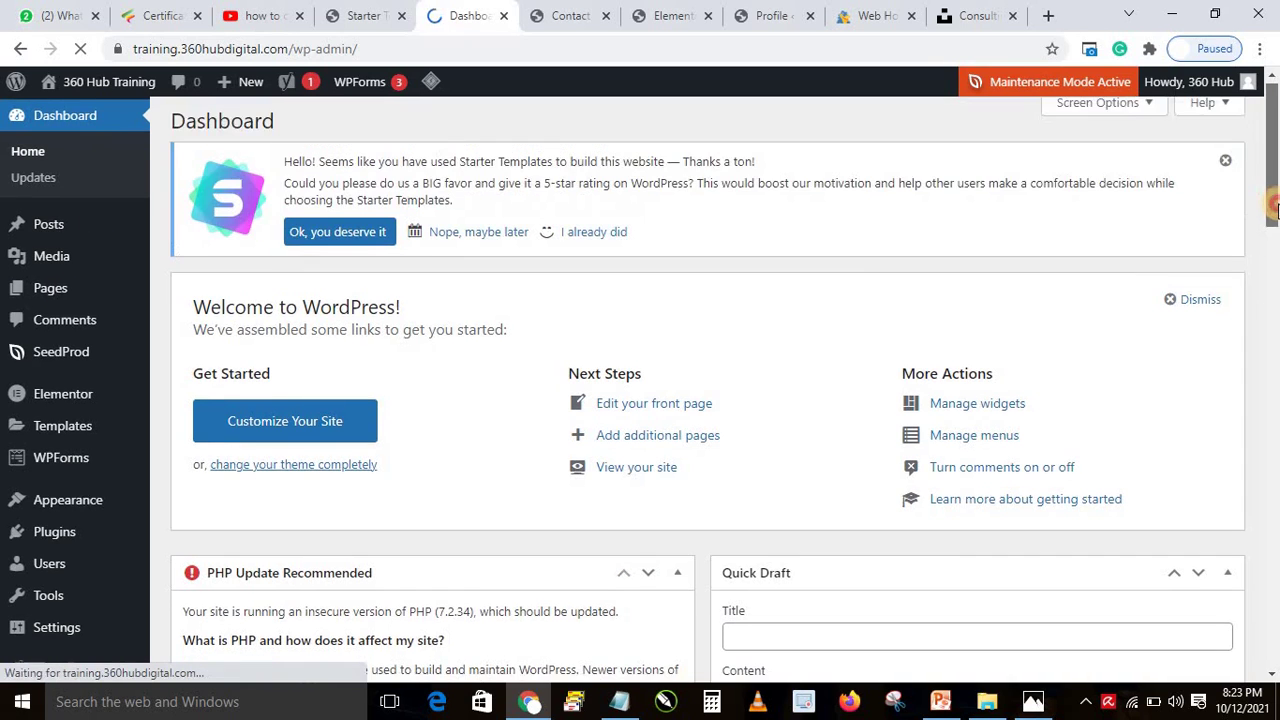
scroll(1275, 205, "down", 1)
mouse_move(55, 378)
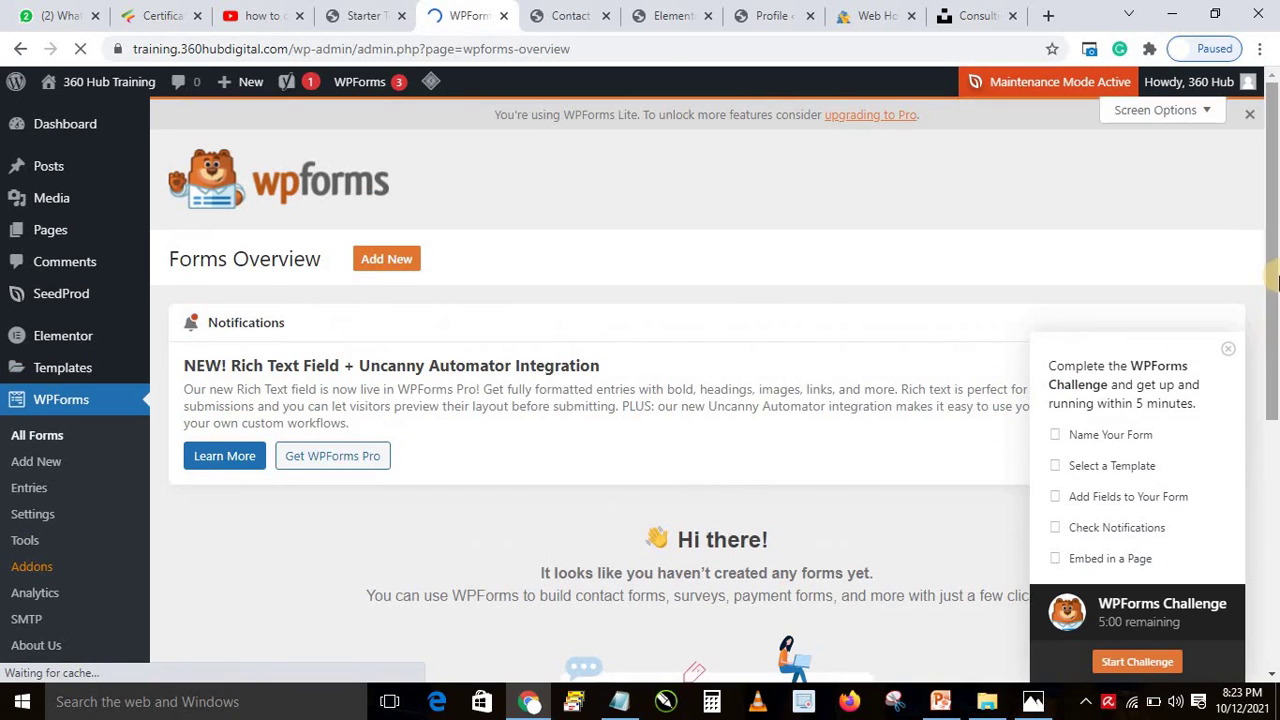
left_click_drag(1275, 300, 1273, 338)
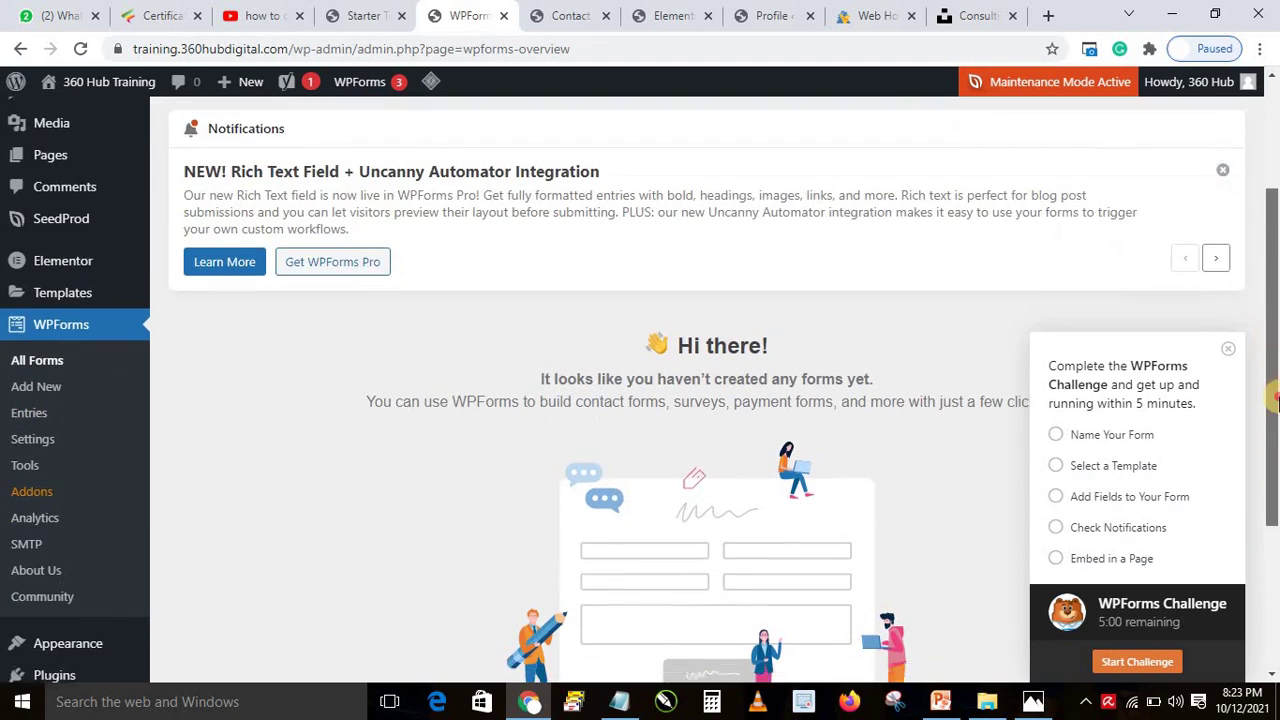
scroll(678, 377, "down", 2)
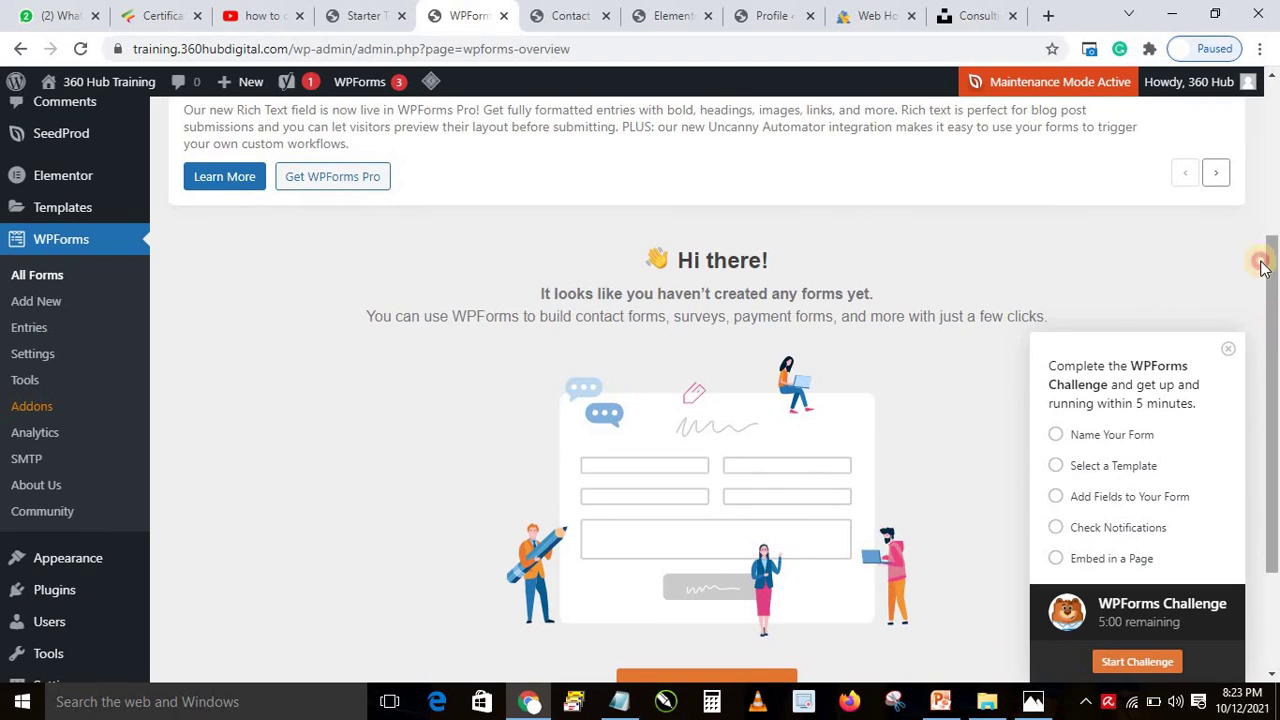
left_click_drag(1268, 281, 1268, 201)
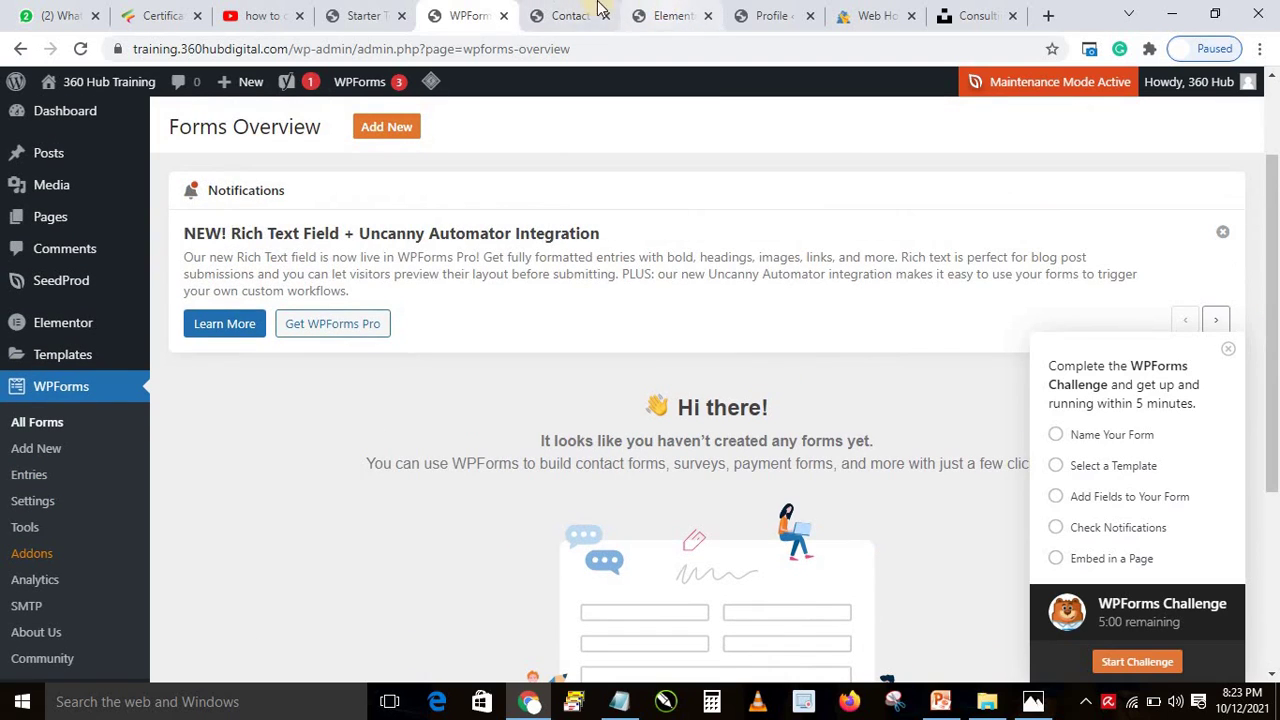
Check the message form on the live Contact page, then start a new form in WPForms.
left_click(550, 15)
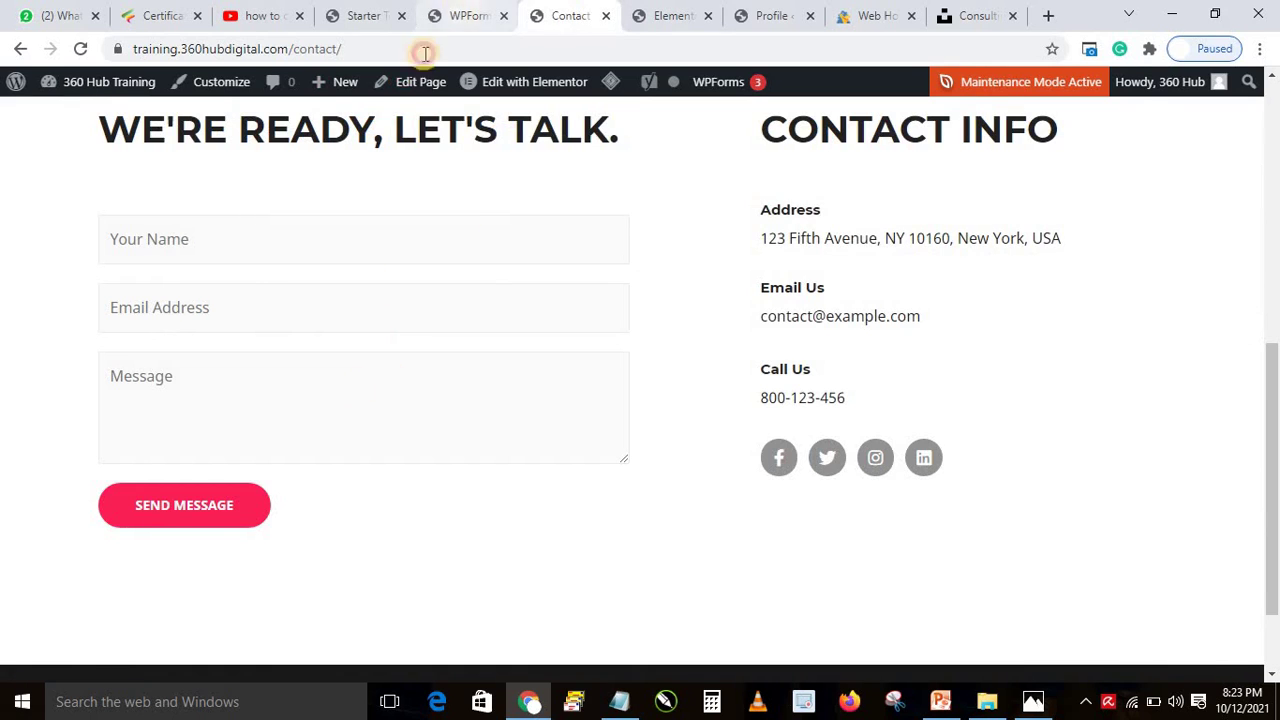
left_click(452, 15)
left_click_drag(1272, 199, 1276, 336)
left_click(714, 598)
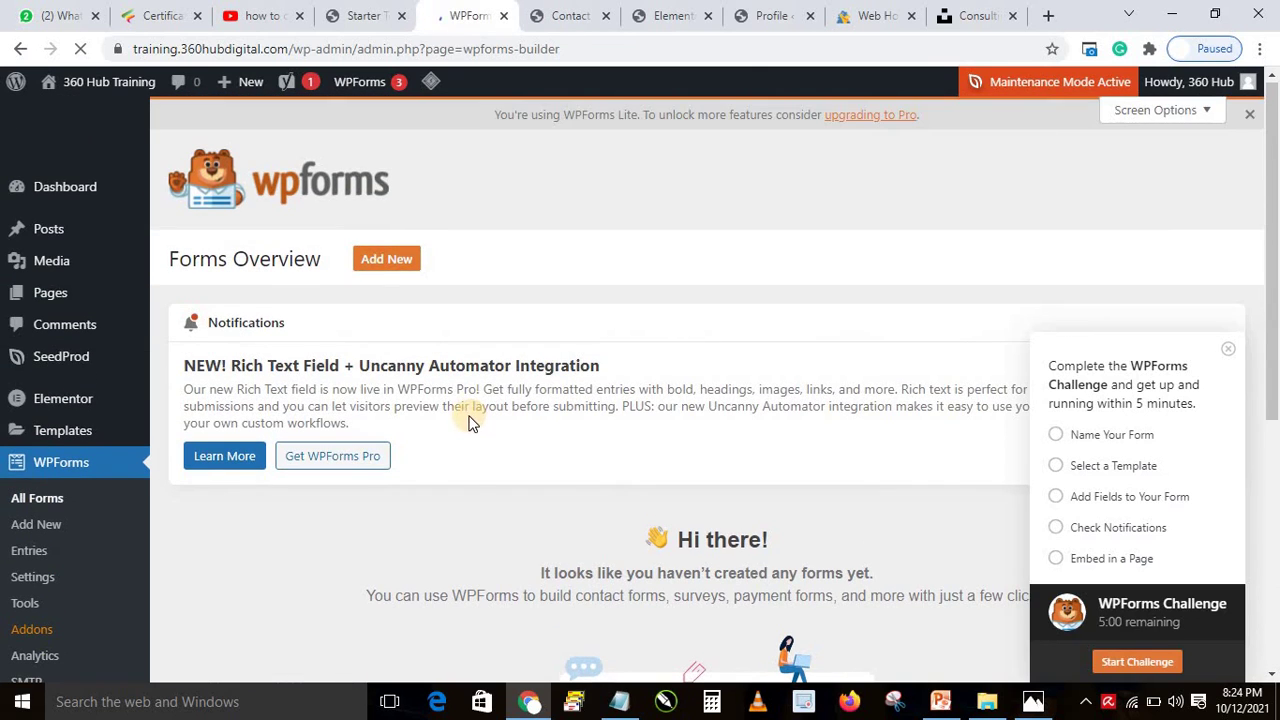
left_click(377, 260)
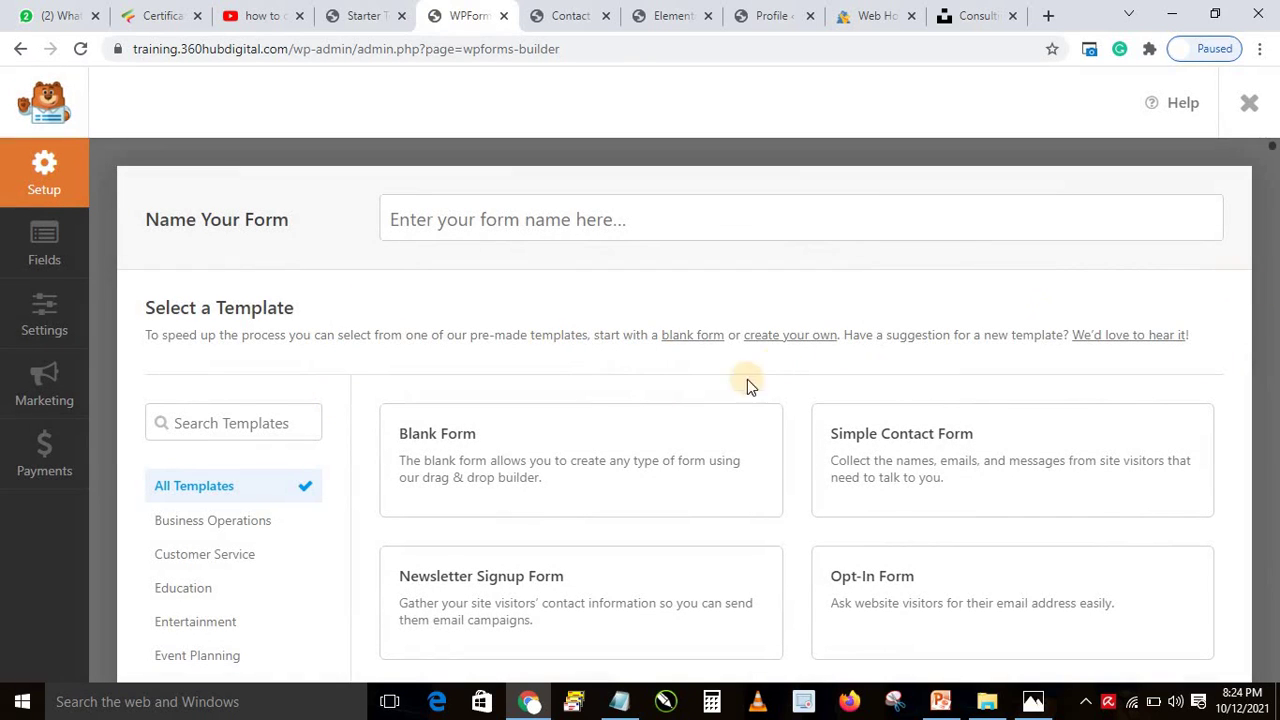
Look through the available form templates, comparing the blank form and the simple contact form.
scroll(651, 443, "down", 1)
scroll(625, 445, "up", 1)
scroll(640, 435, "down", 2)
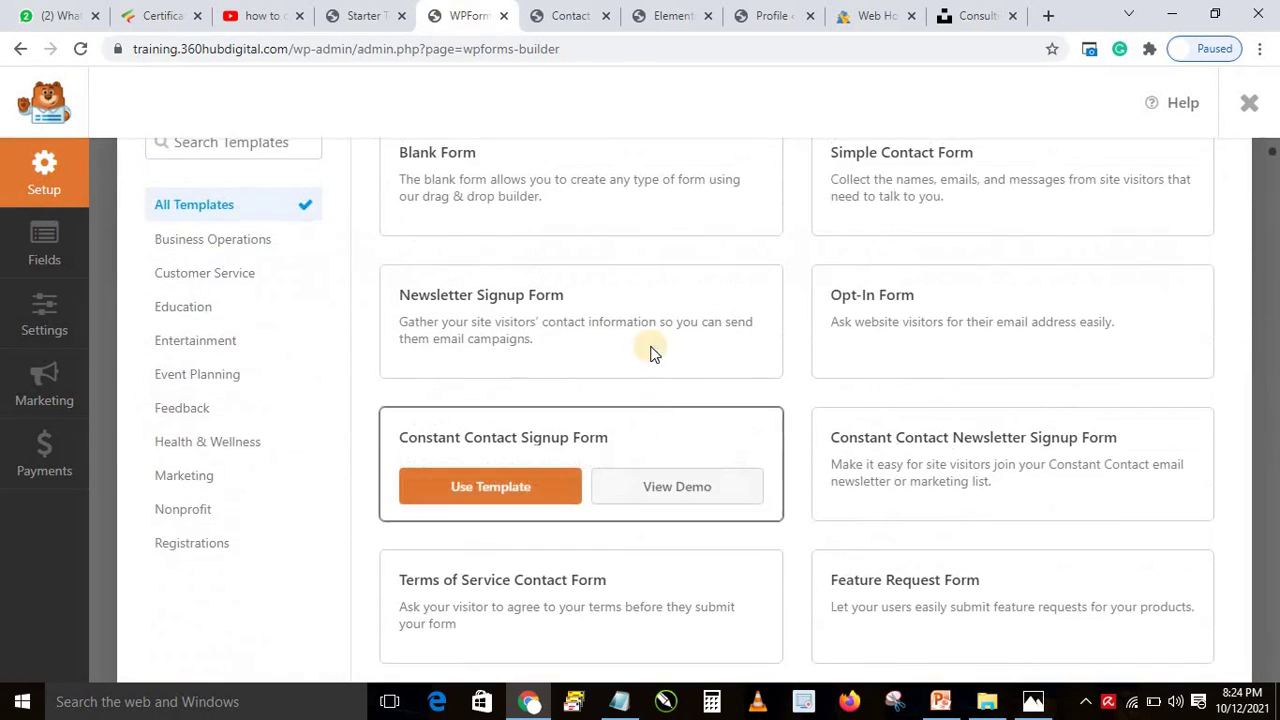
scroll(651, 427, "up", 1)
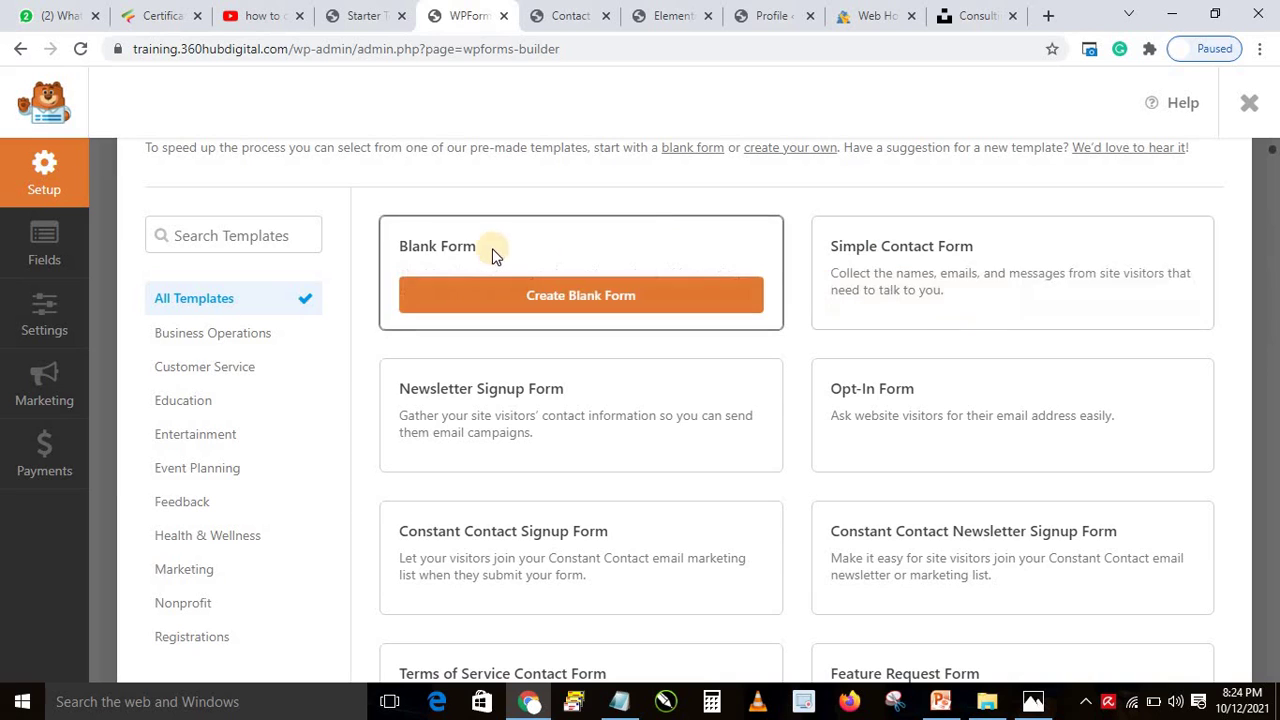
mouse_move(946, 258)
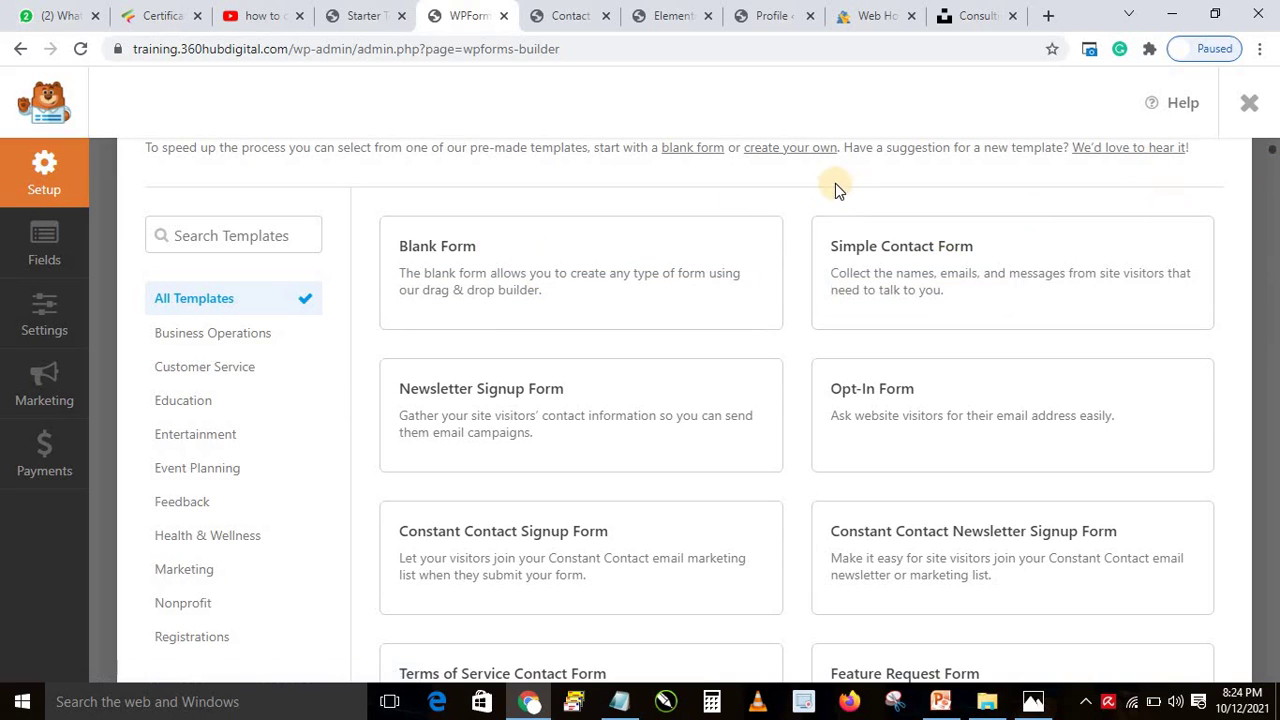
scroll(765, 214, "up", 1)
scroll(586, 189, "down", 4)
scroll(586, 194, "up", 5)
Name the form "Contact Us Form" and create it from the Simple Contact Form template.
left_click(492, 217)
type("C")
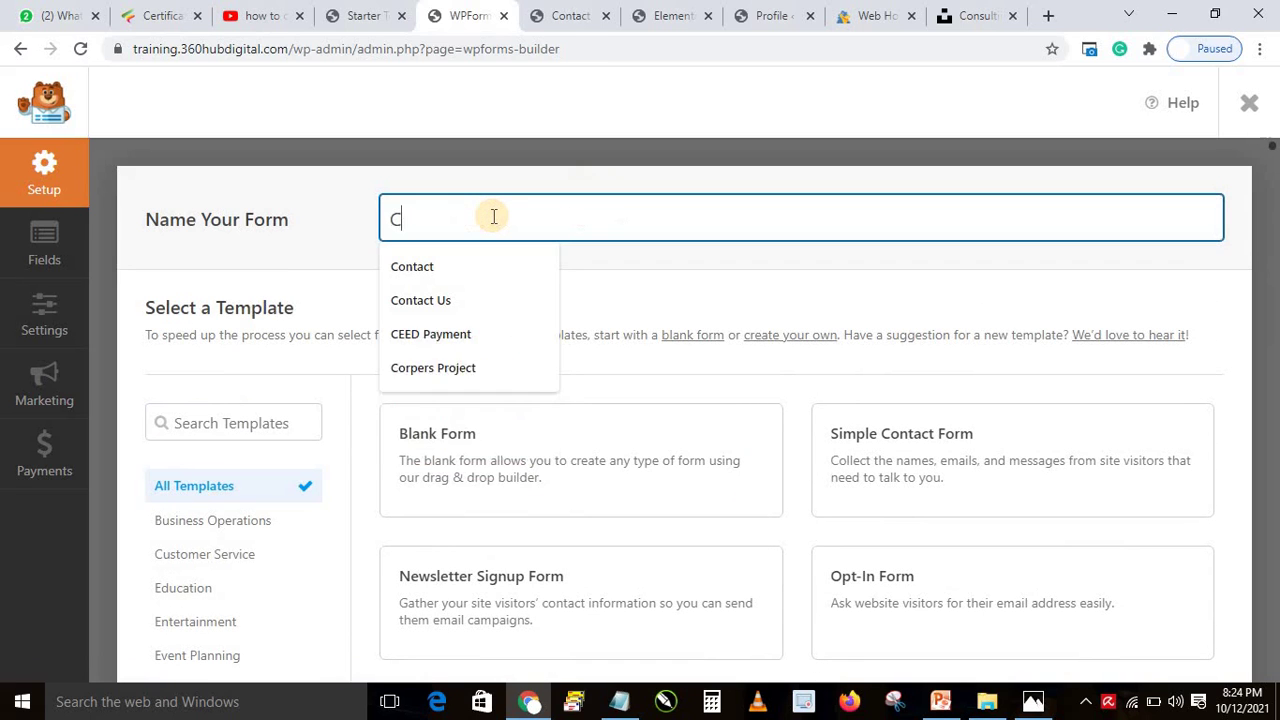
type("ontact ")
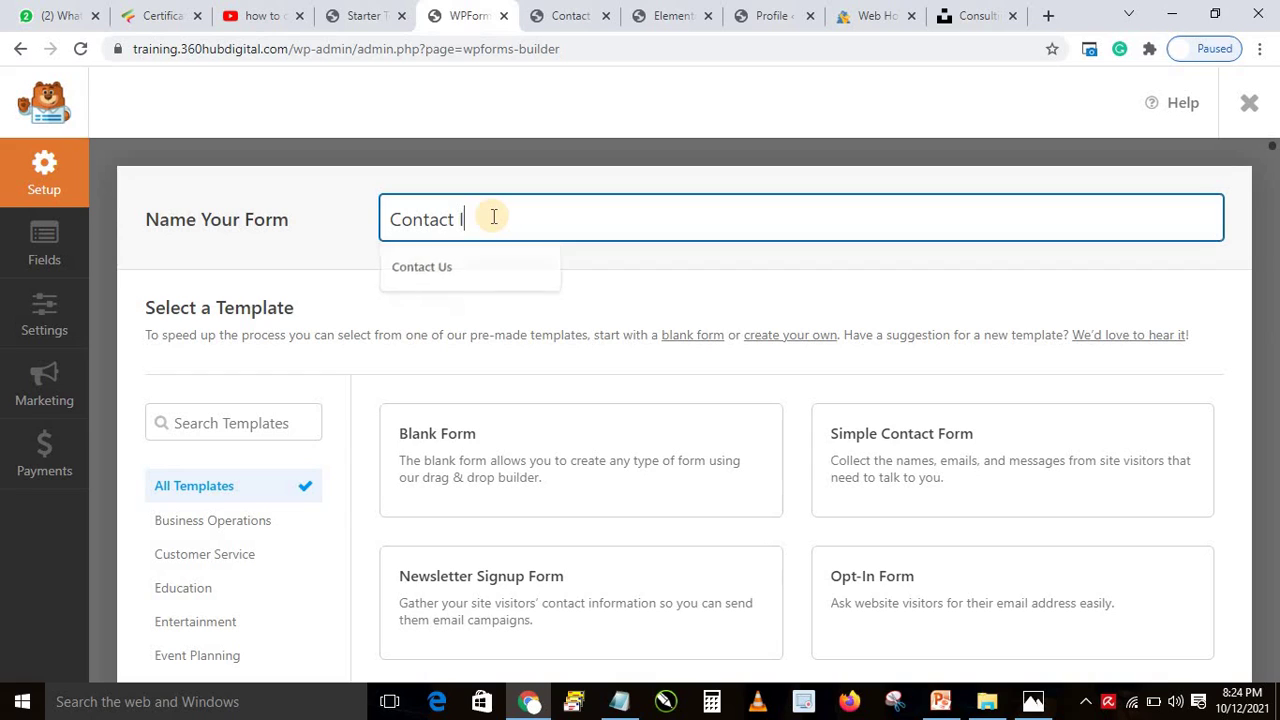
type("US")
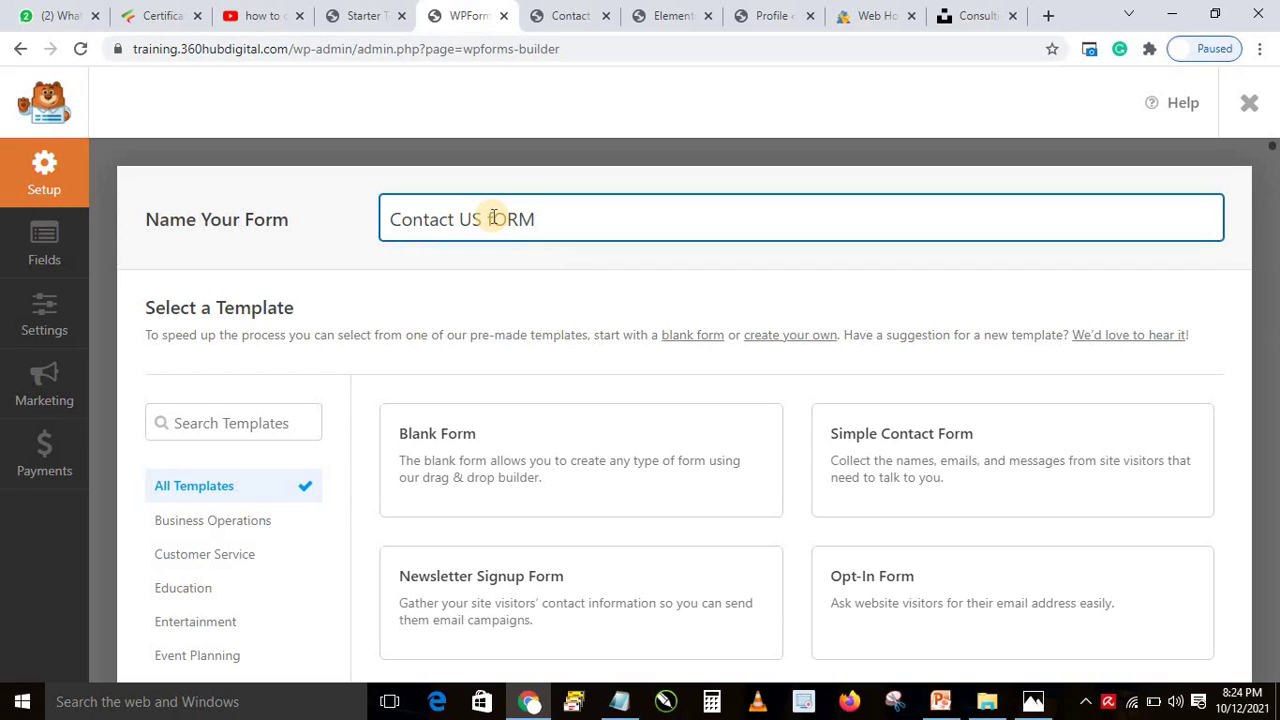
key("BackSpace")
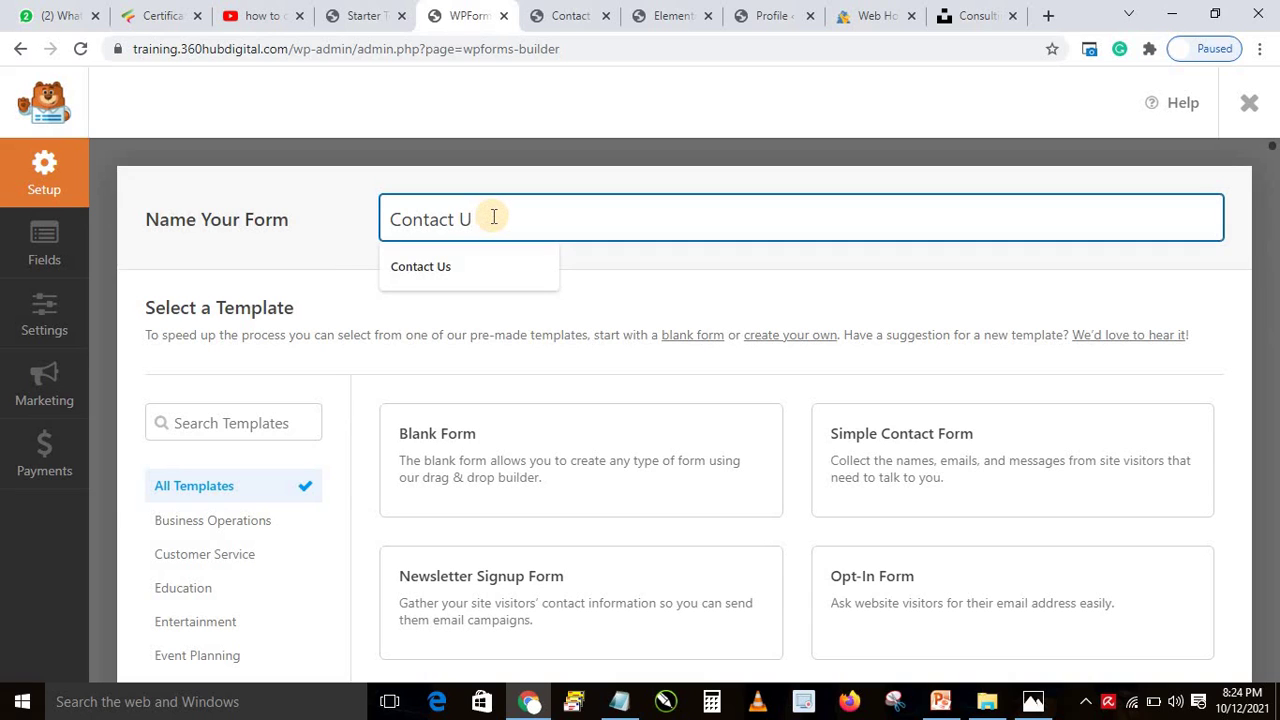
type("s Form")
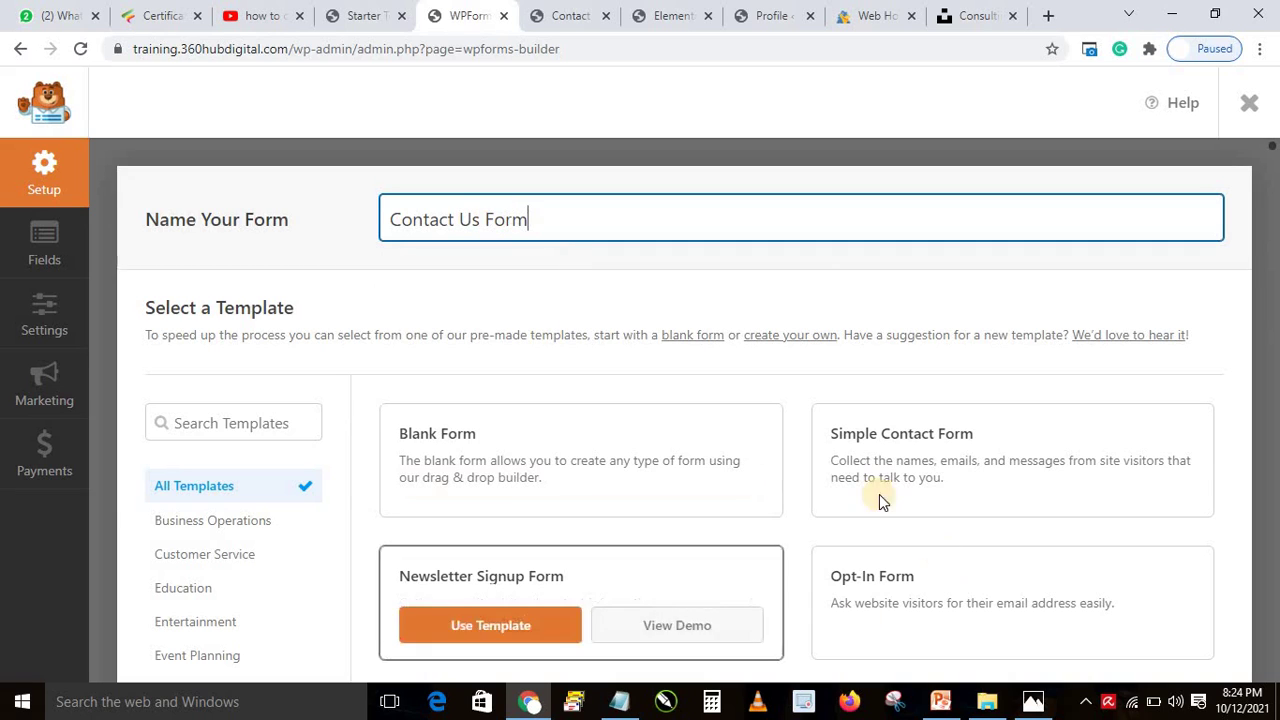
mouse_move(903, 440)
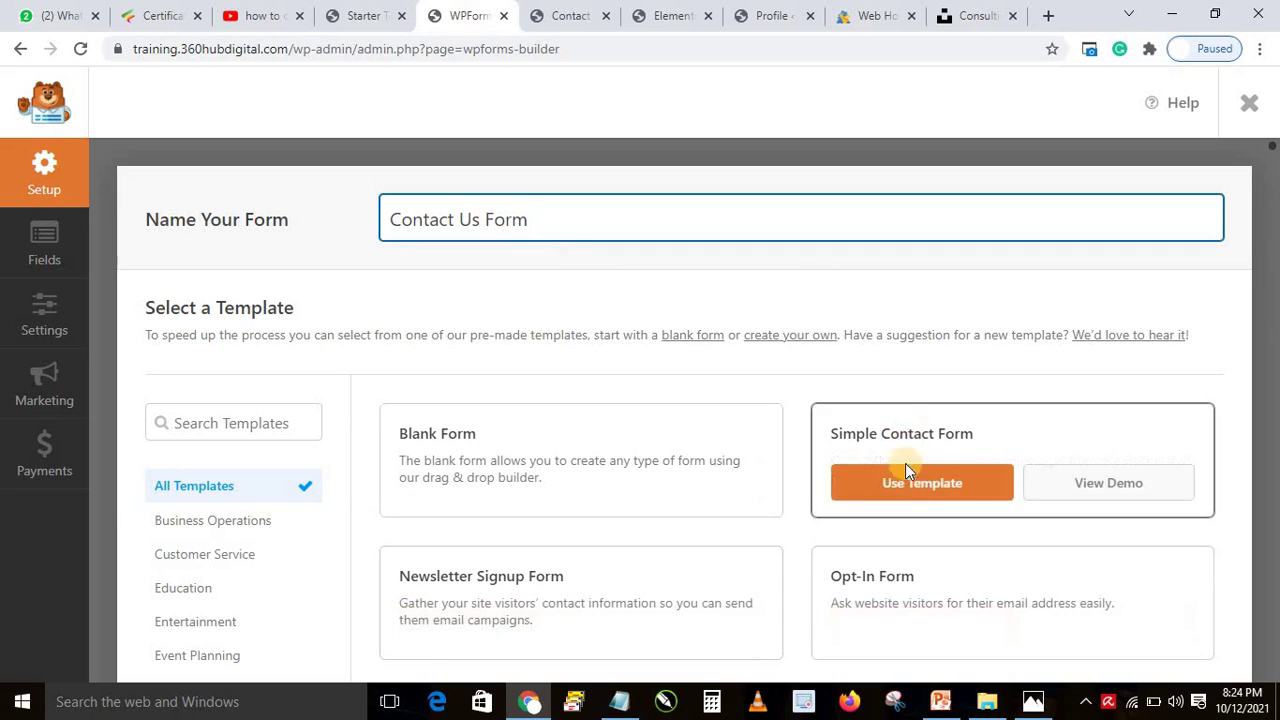
left_click(921, 486)
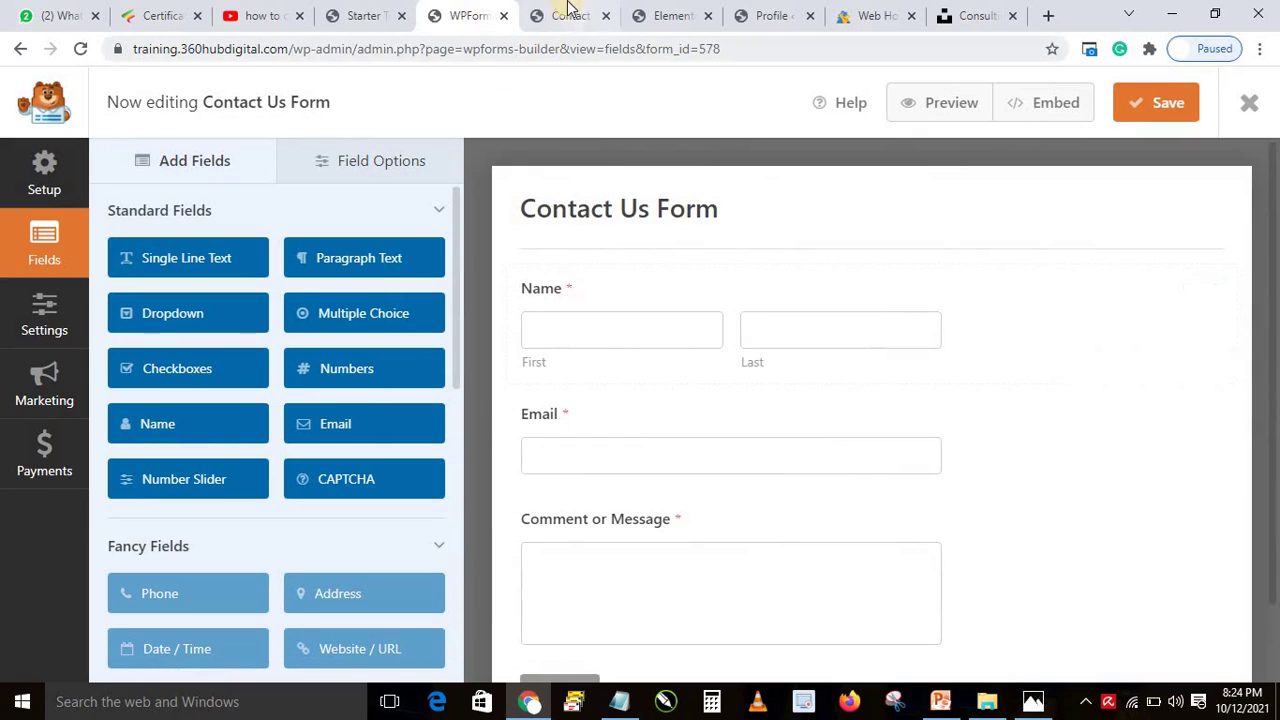
Compare the fields with the live Contact page's form, and relabel Name as "Full Name" and Email as "Email Address".
left_click(566, 15)
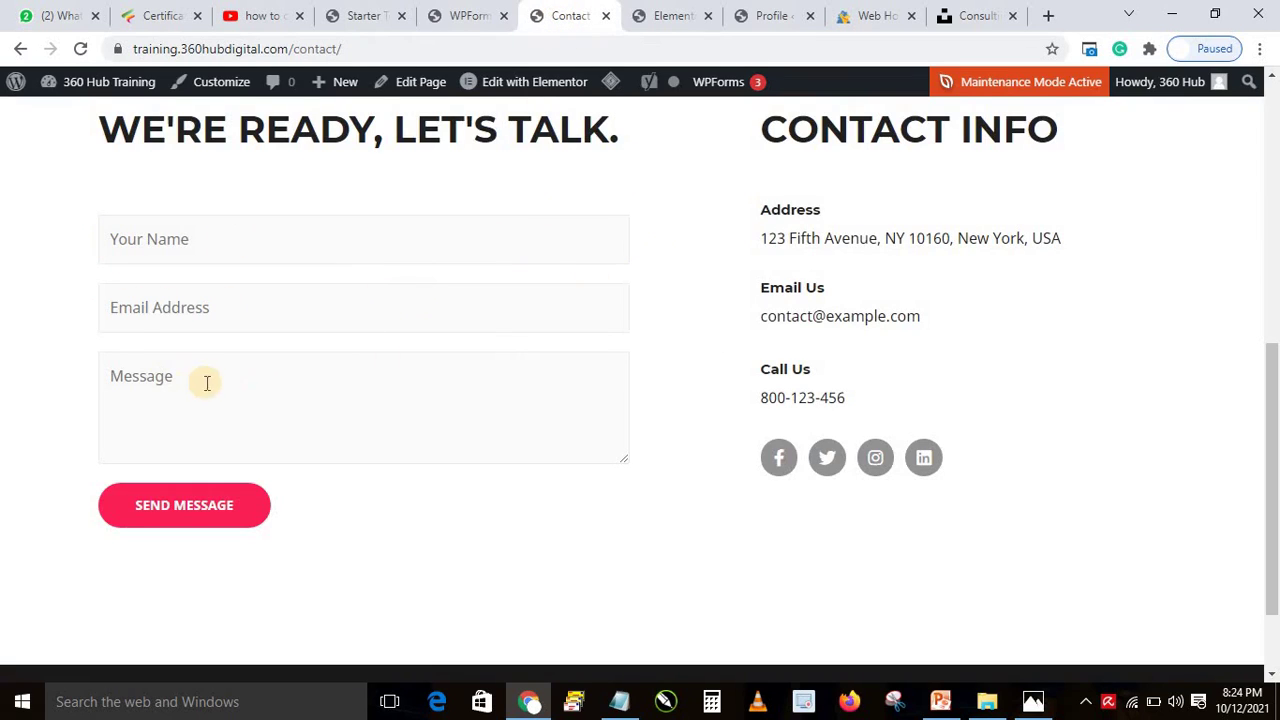
left_click(465, 15)
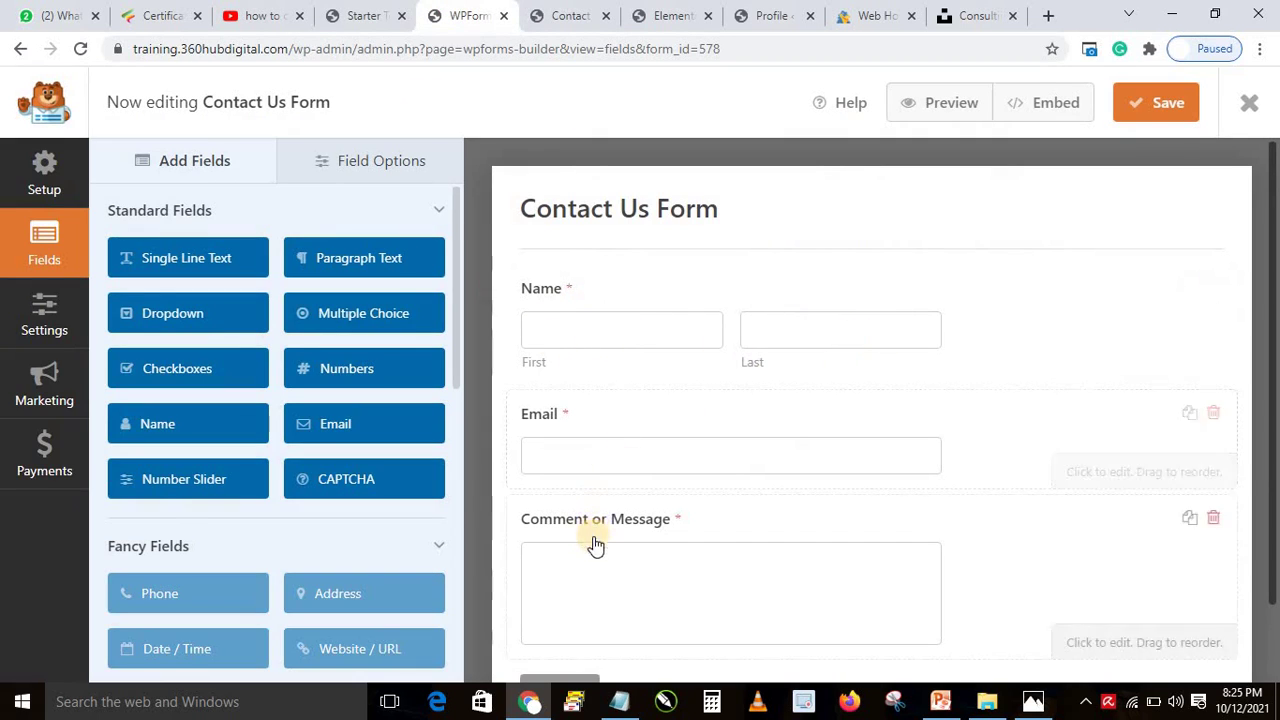
left_click(561, 295)
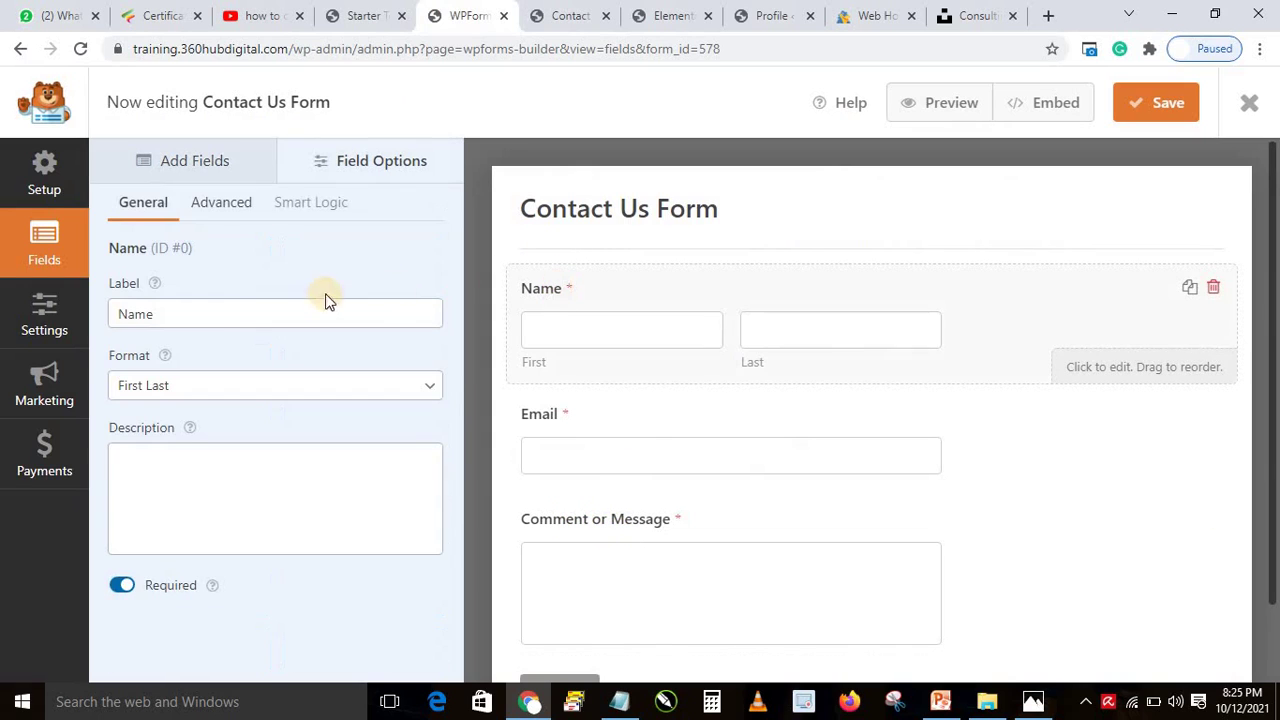
left_click(117, 312)
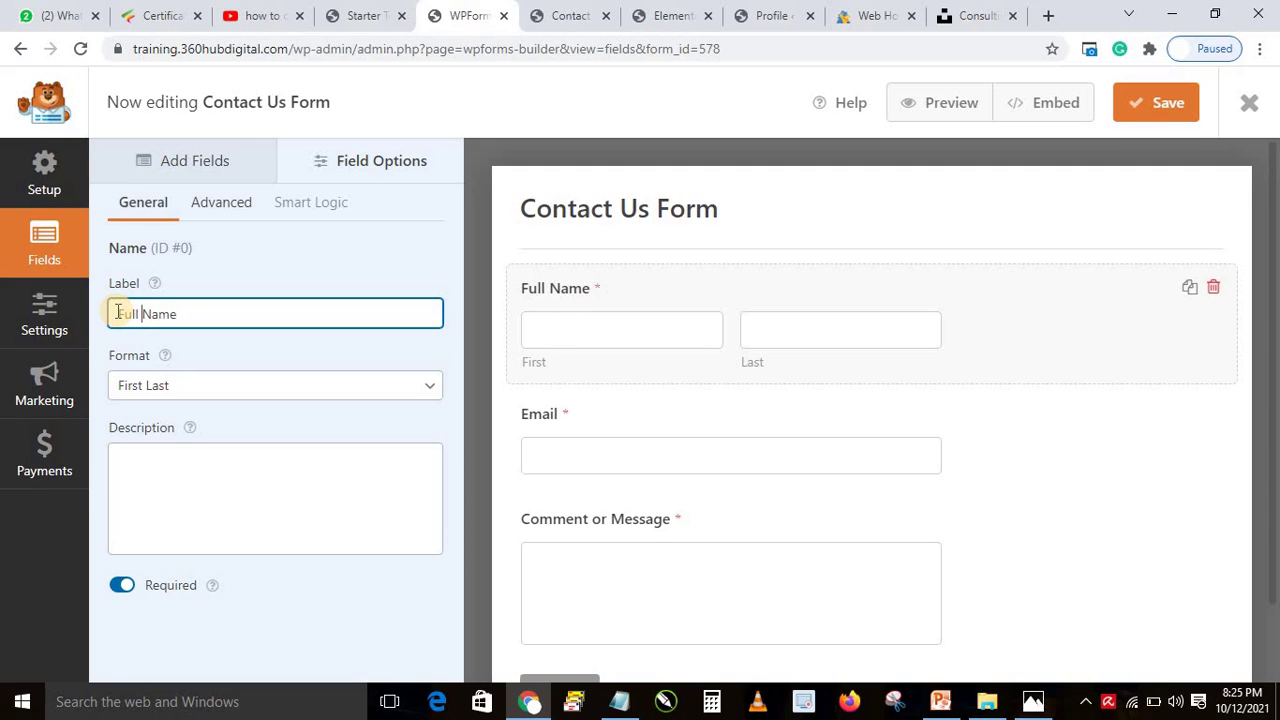
left_click(622, 422)
left_click(209, 310)
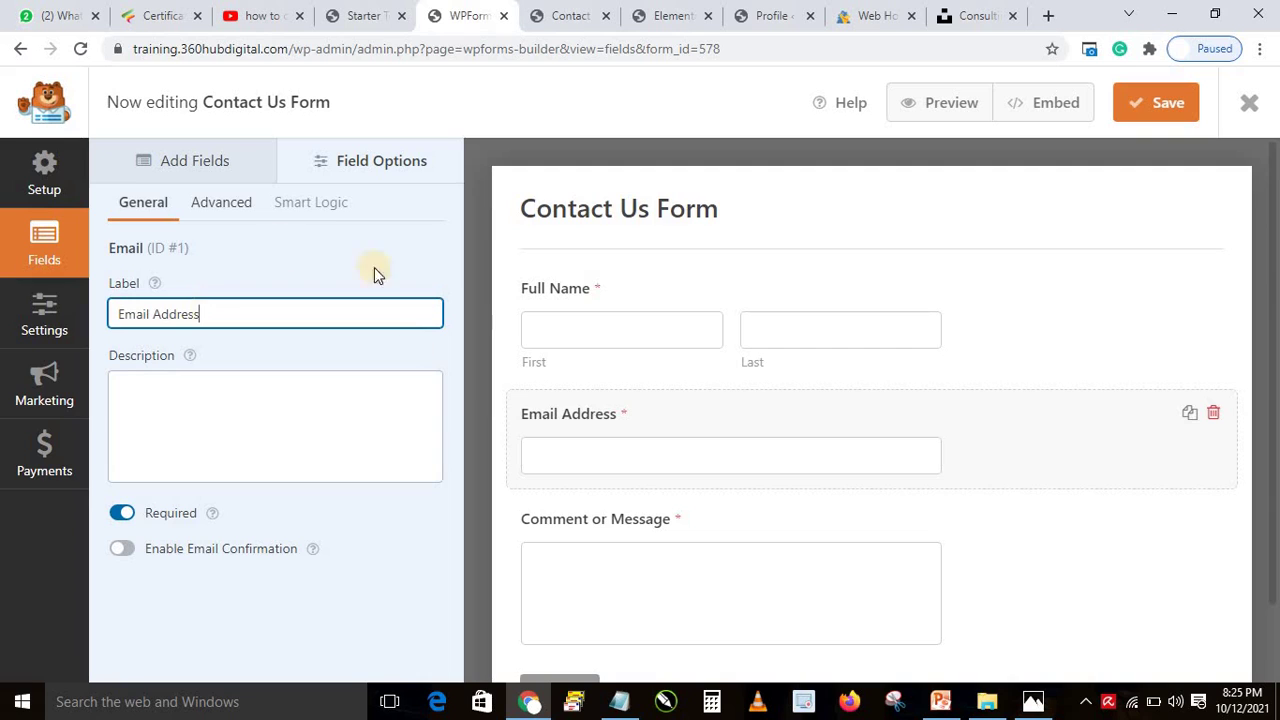
Shorten the "Comment or Message" field's label to "Message".
left_click(622, 522)
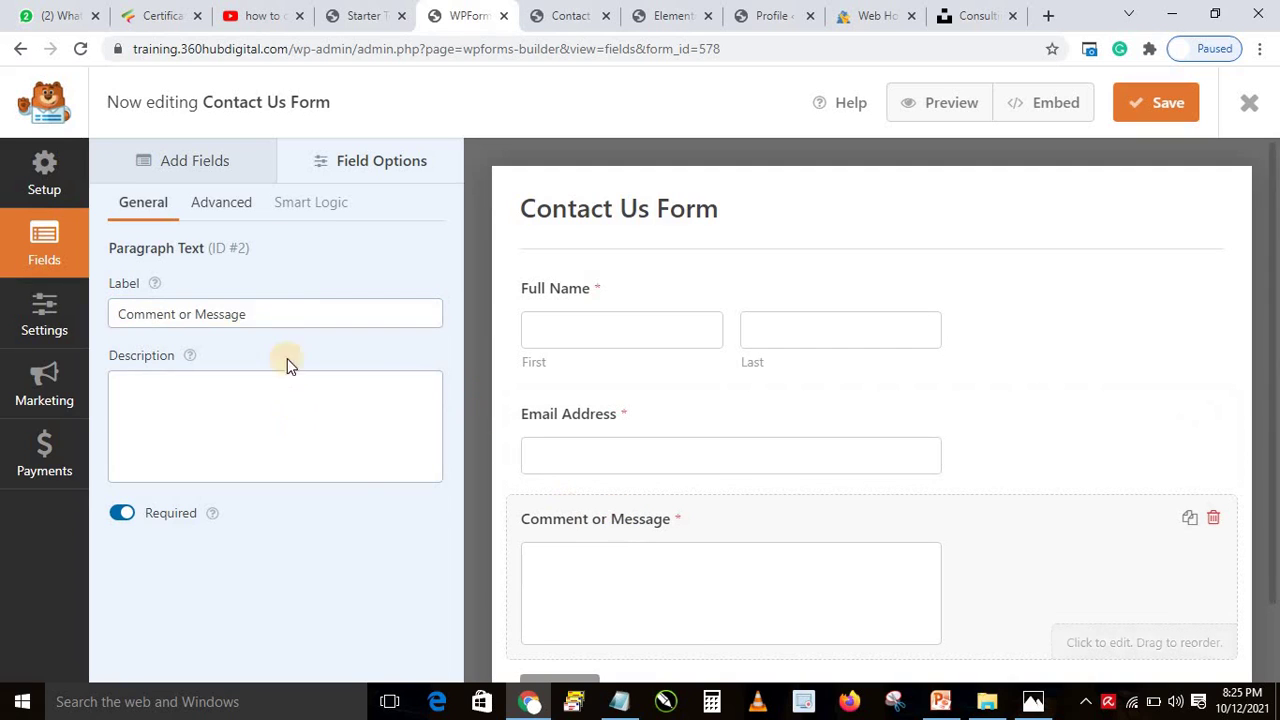
left_click_drag(198, 314, 113, 314)
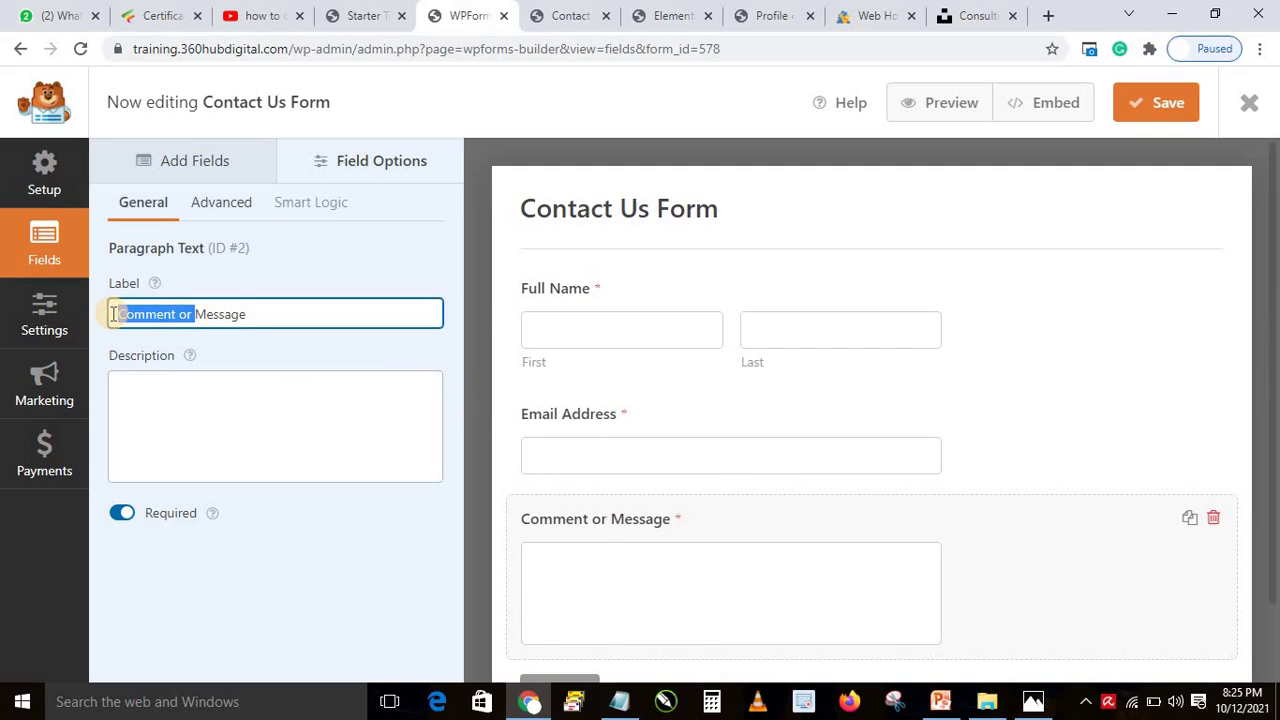
key("BackSpace")
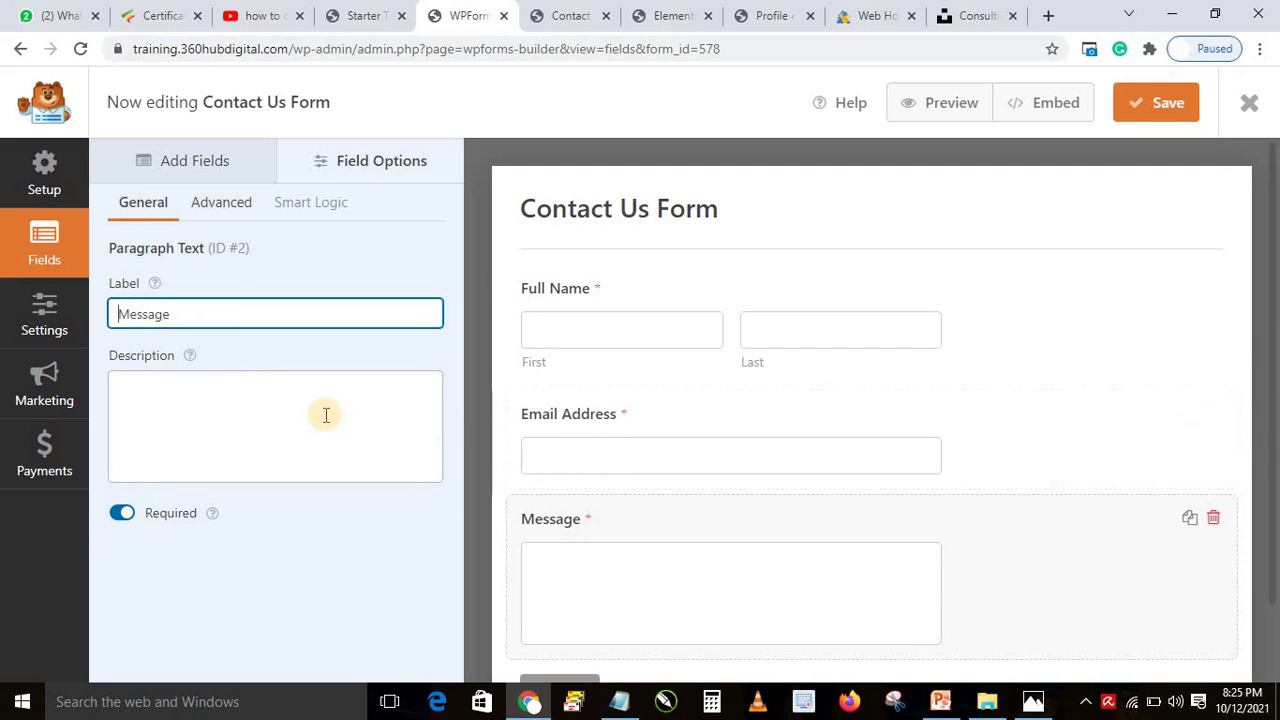
Add a Single Line Text field between the Email Address and Message fields.
left_click(172, 163)
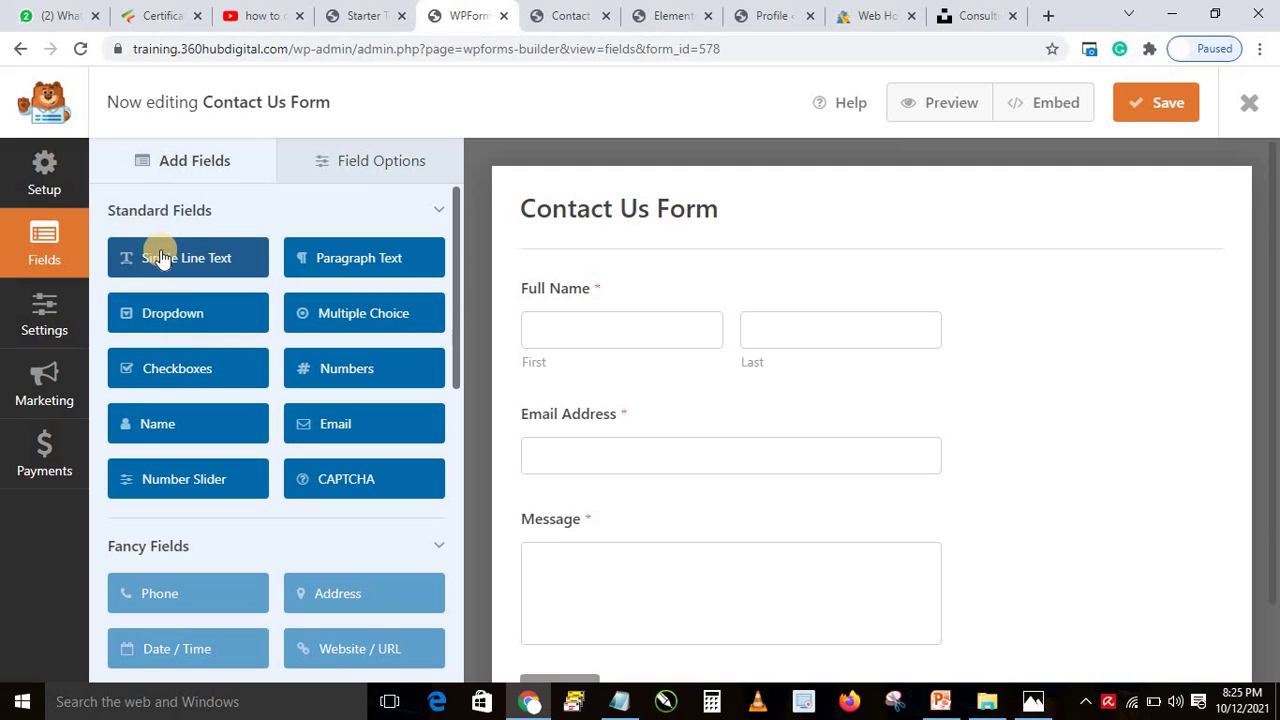
left_click_drag(147, 247, 660, 517)
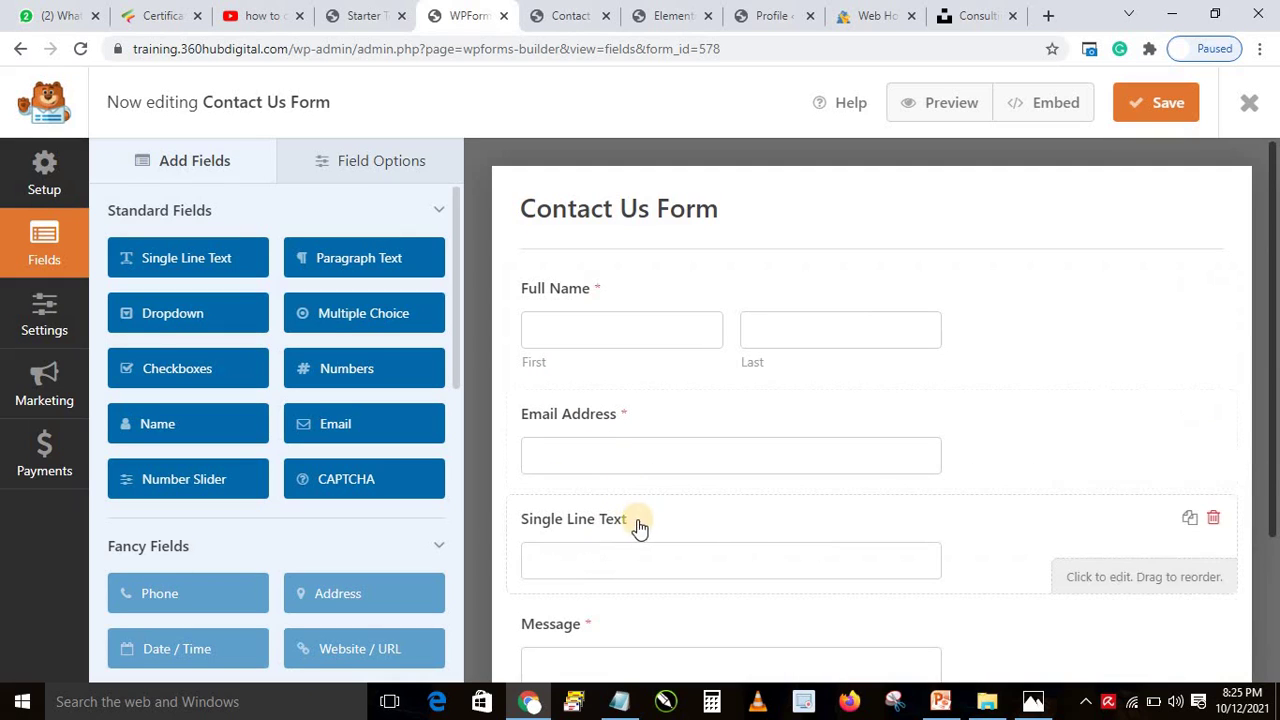
scroll(1272, 495, "down", 1)
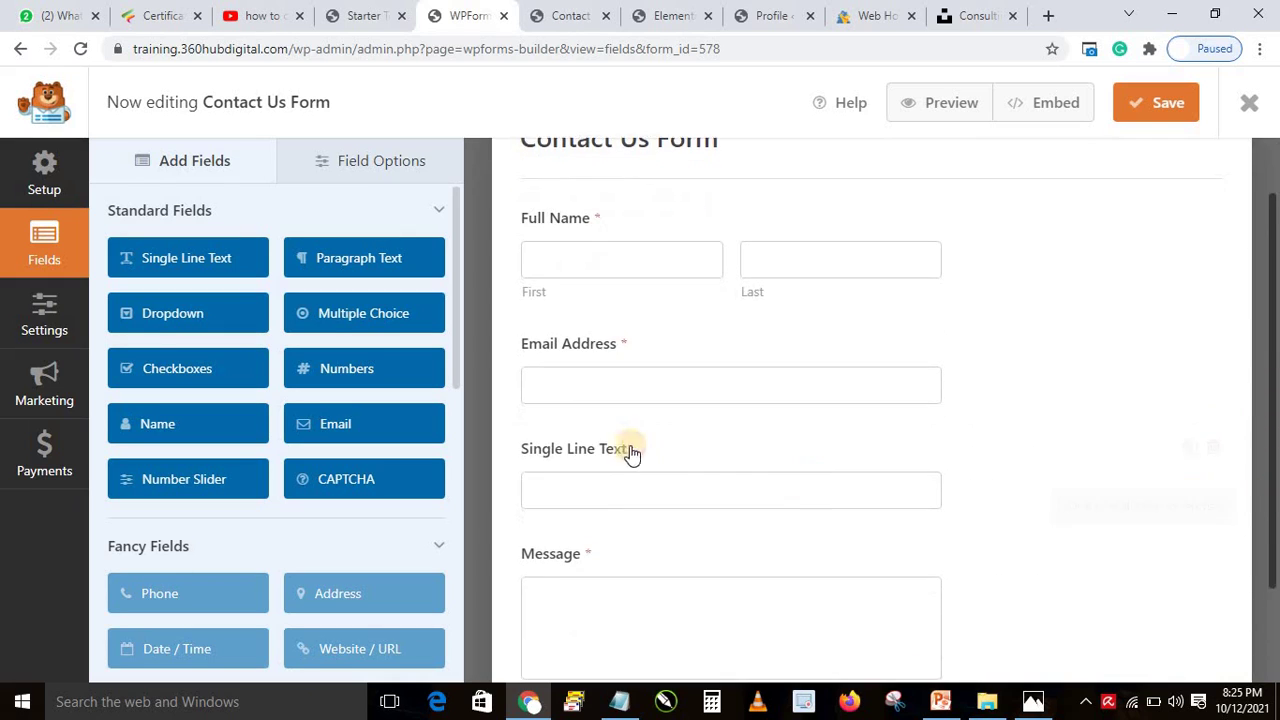
Label the new single line text field "Service Required" and make it a required field.
left_click(598, 450)
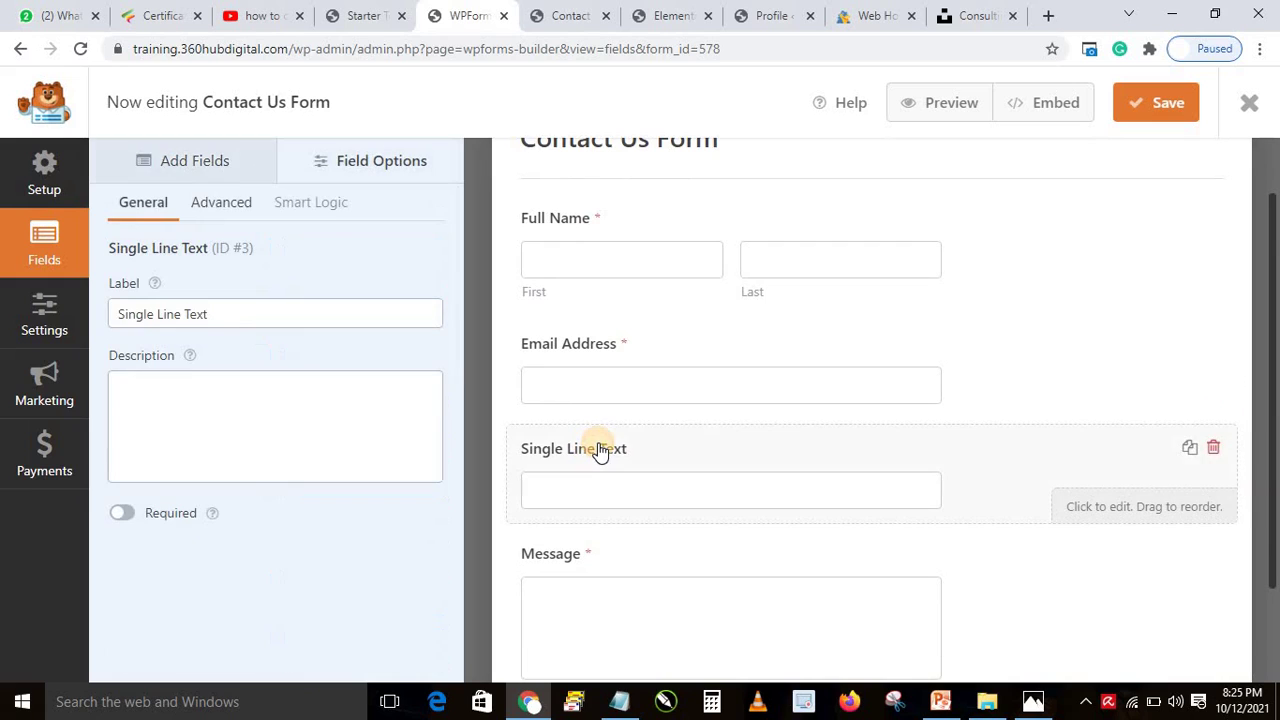
double_click(231, 314)
left_click(231, 314)
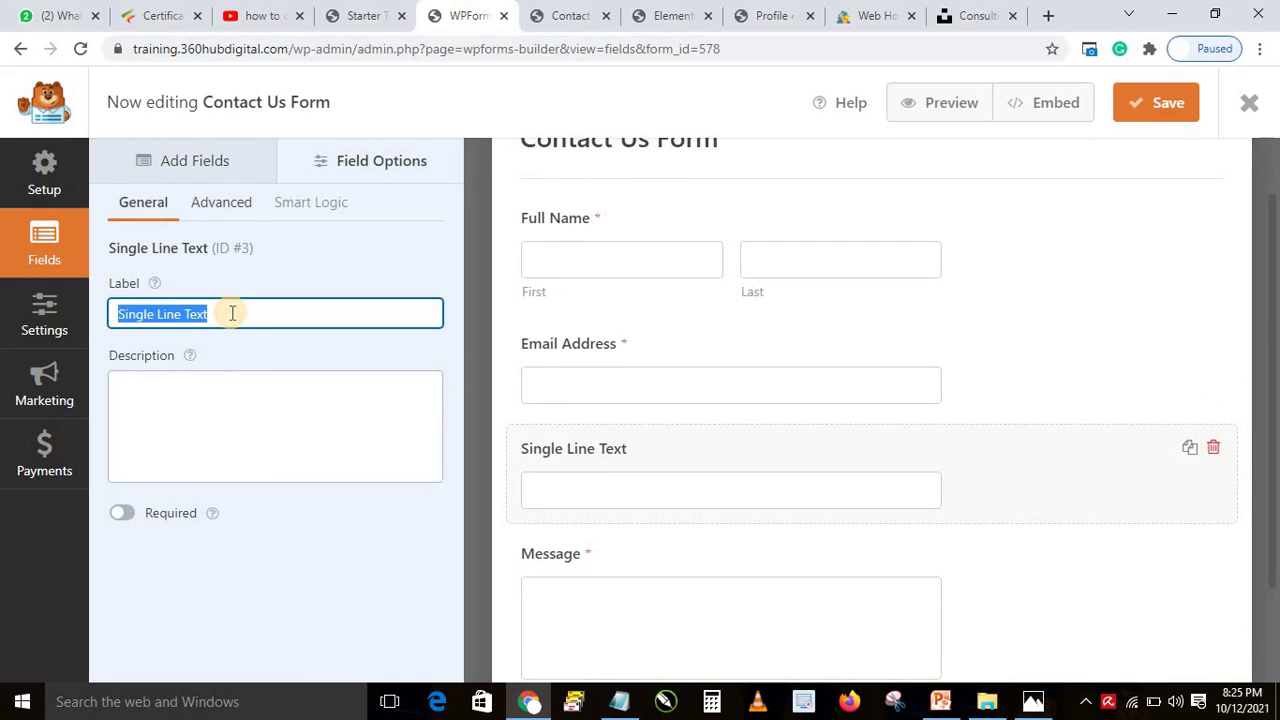
type("Service Required")
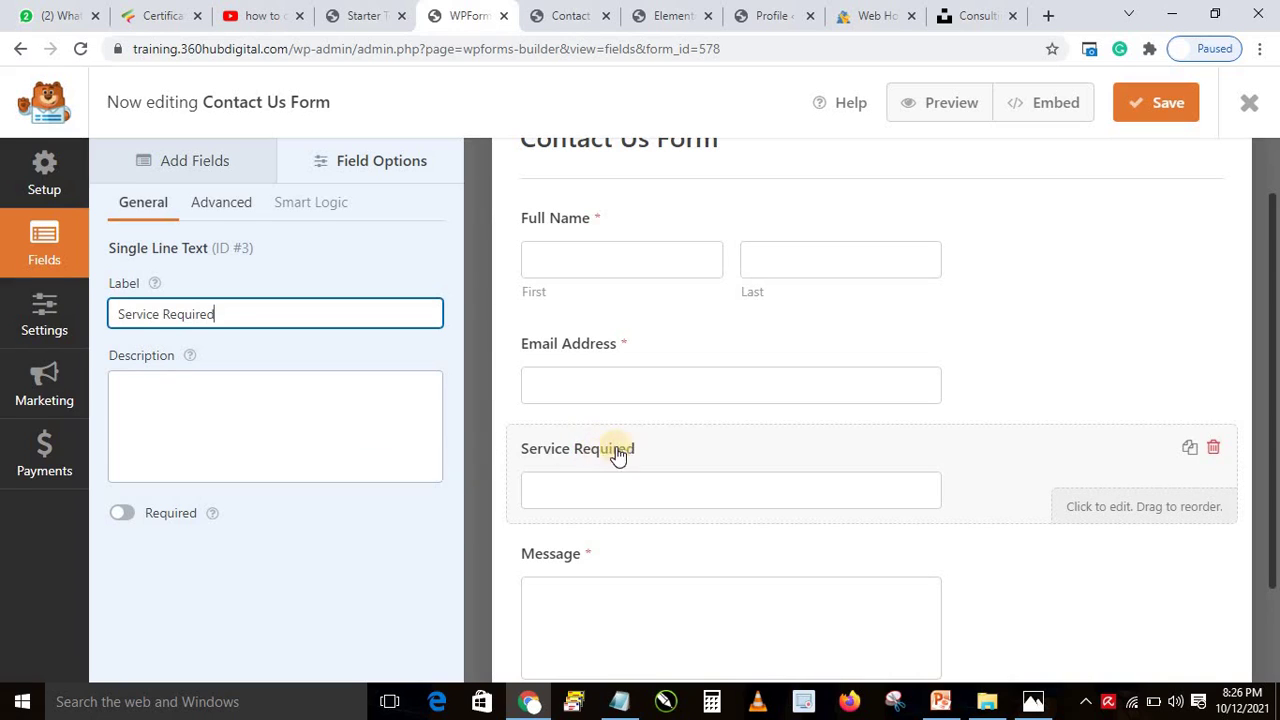
left_click(122, 514)
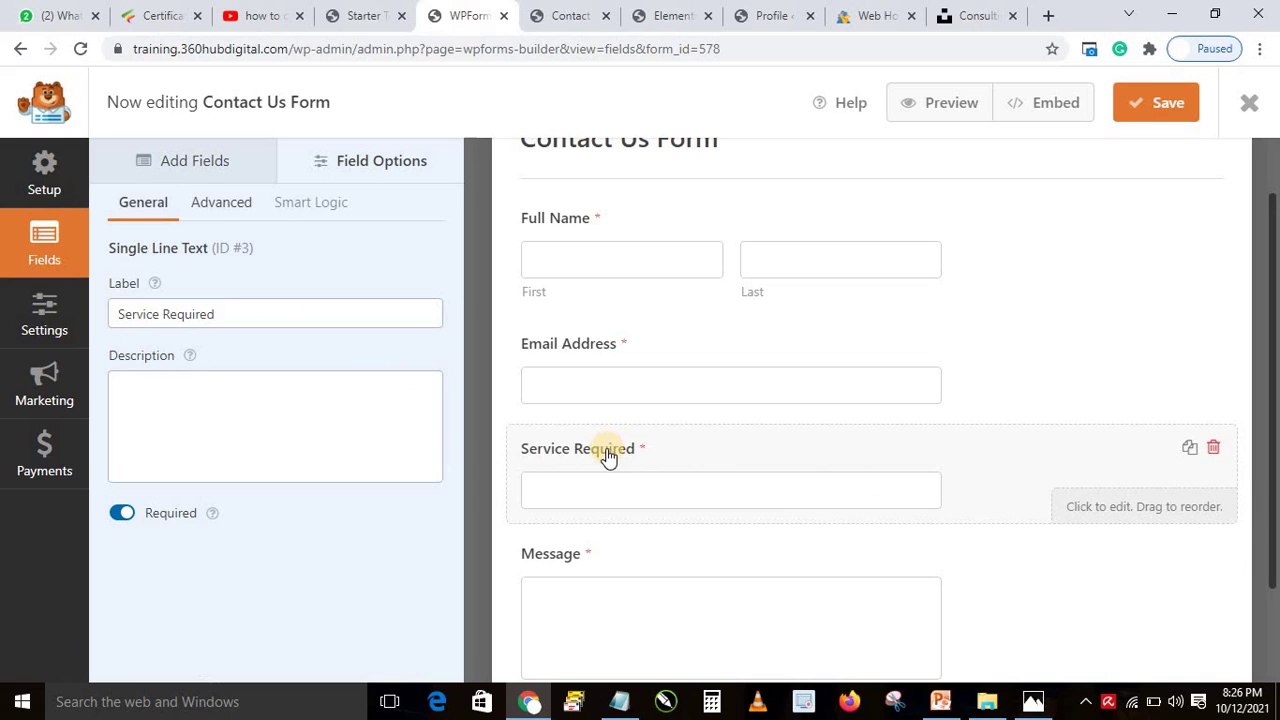
left_click(182, 163)
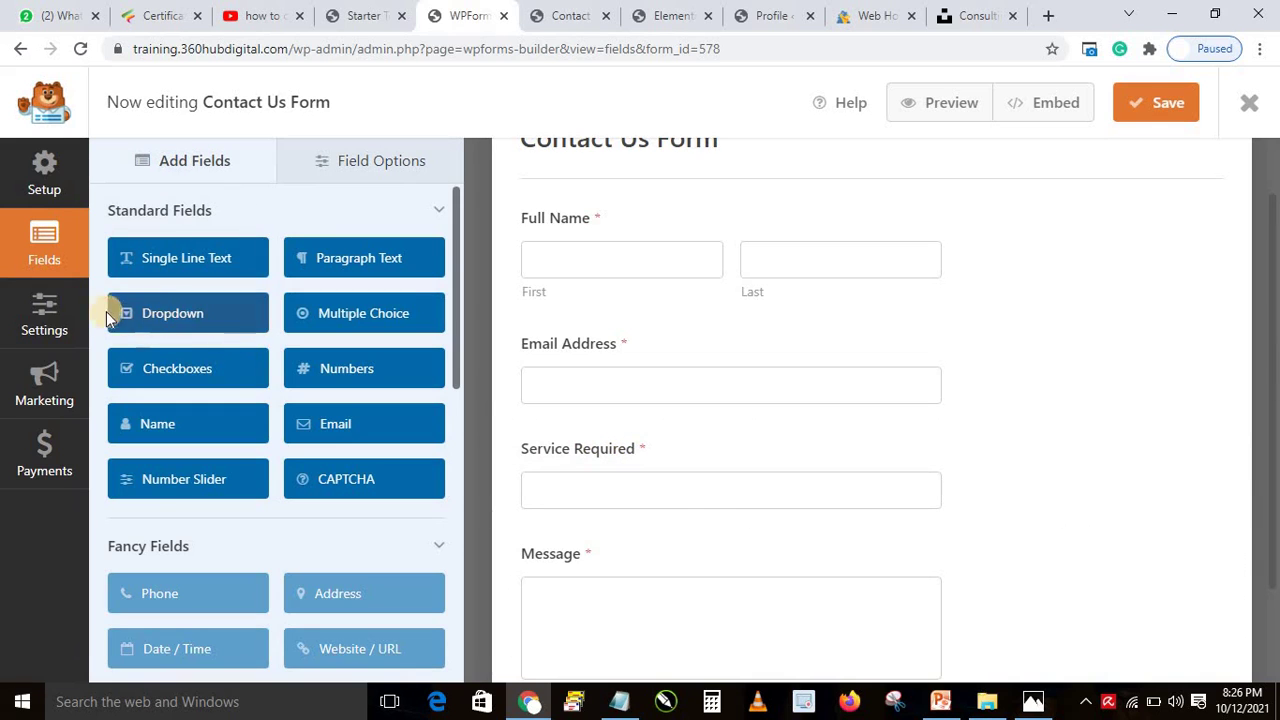
Add a Dropdown field between the Email Address and Service Required fields, and label it "Service Interested in".
left_click_drag(147, 315, 528, 480)
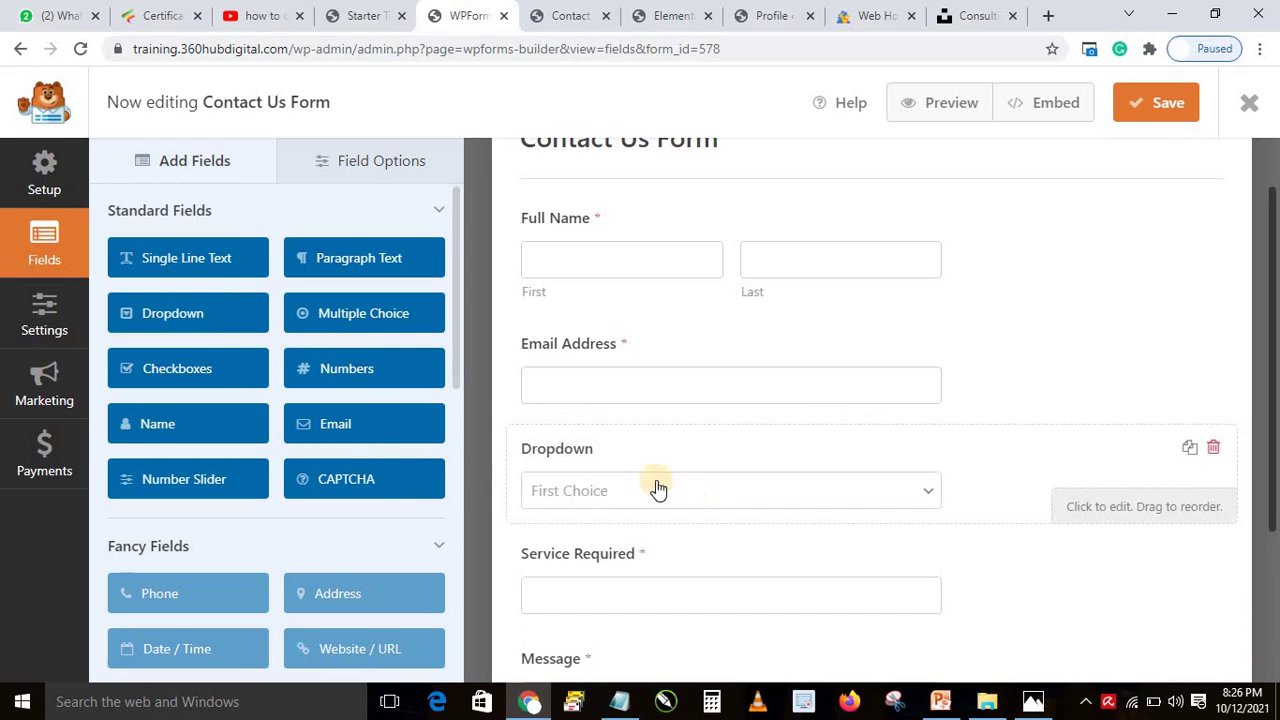
left_click(585, 452)
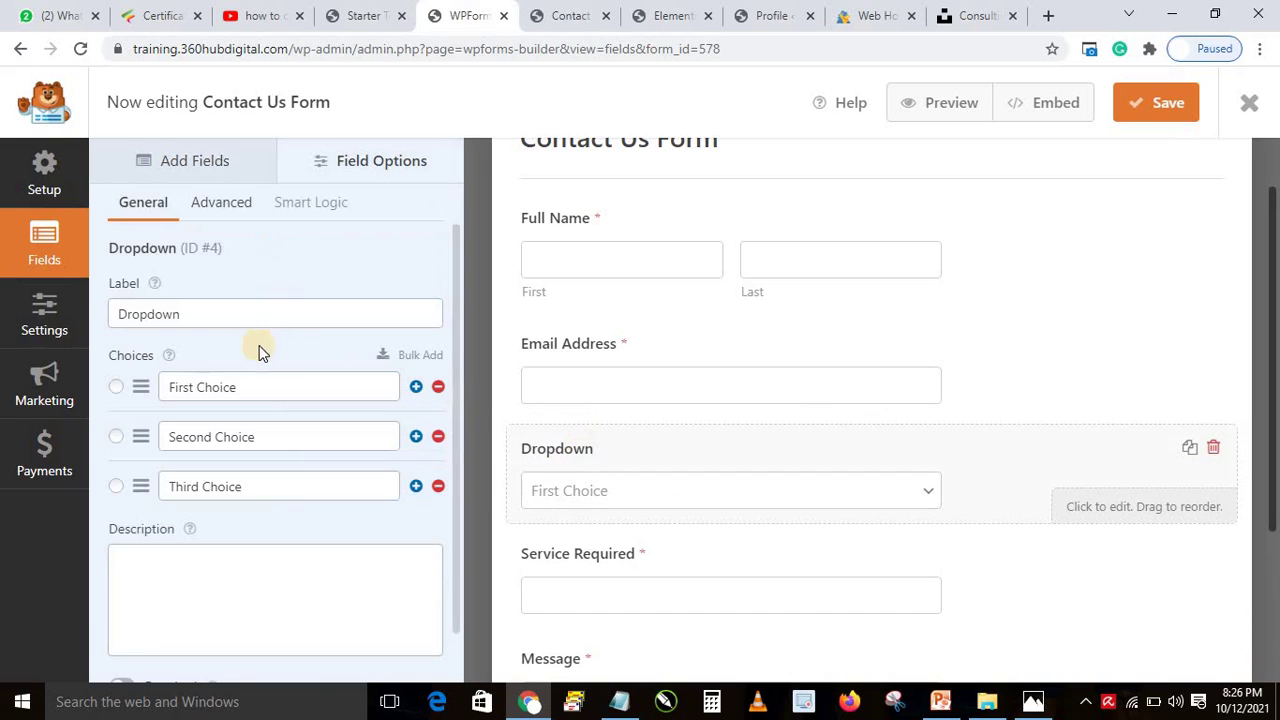
double_click(237, 316)
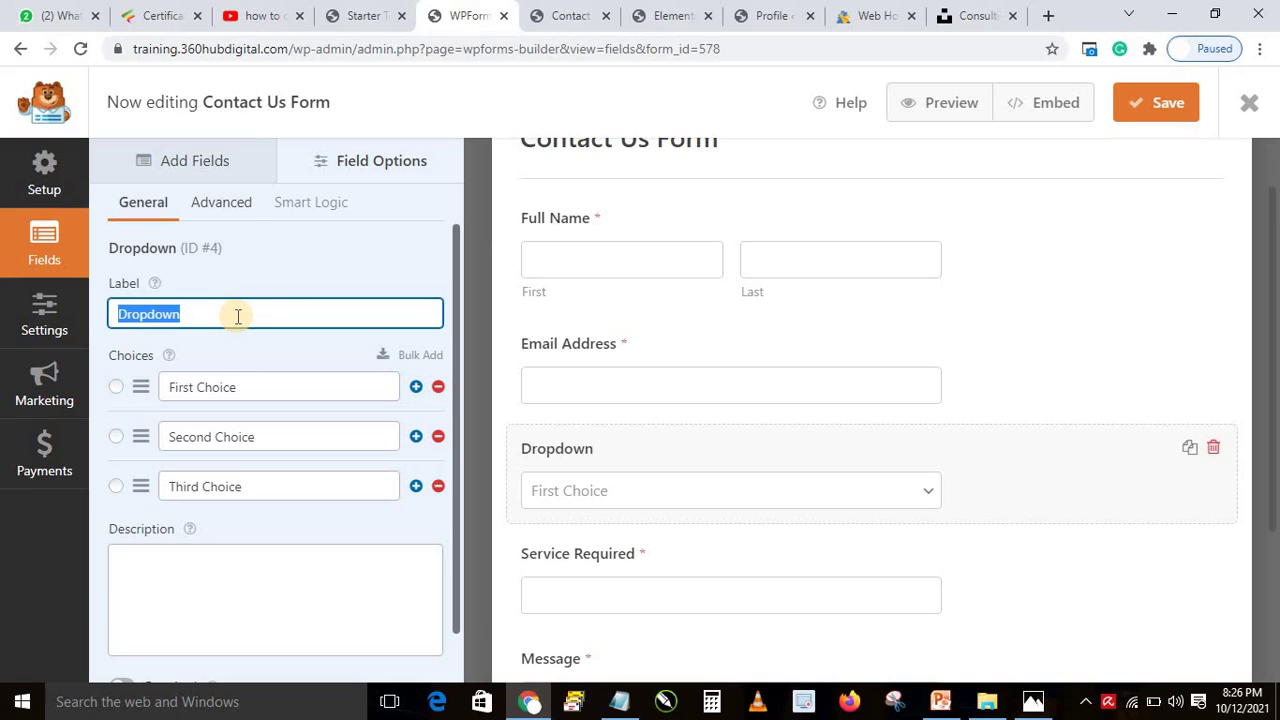
type("Our Services")
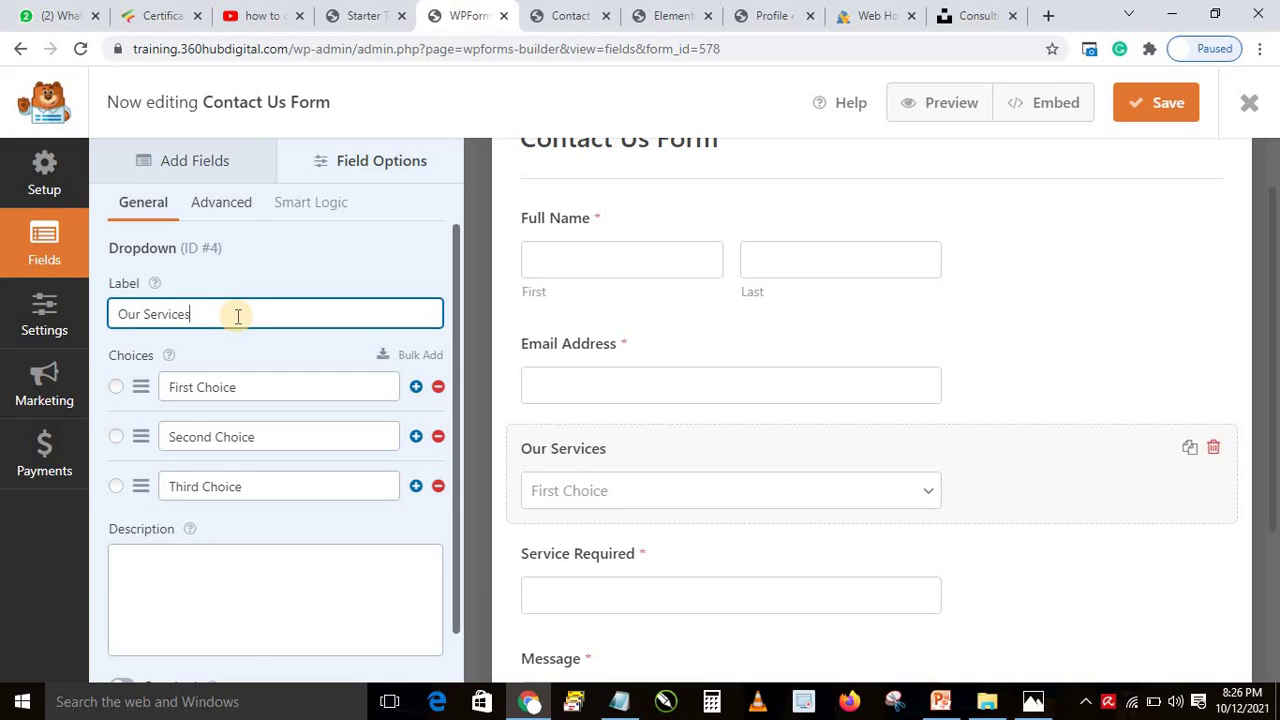
triple_click(240, 316)
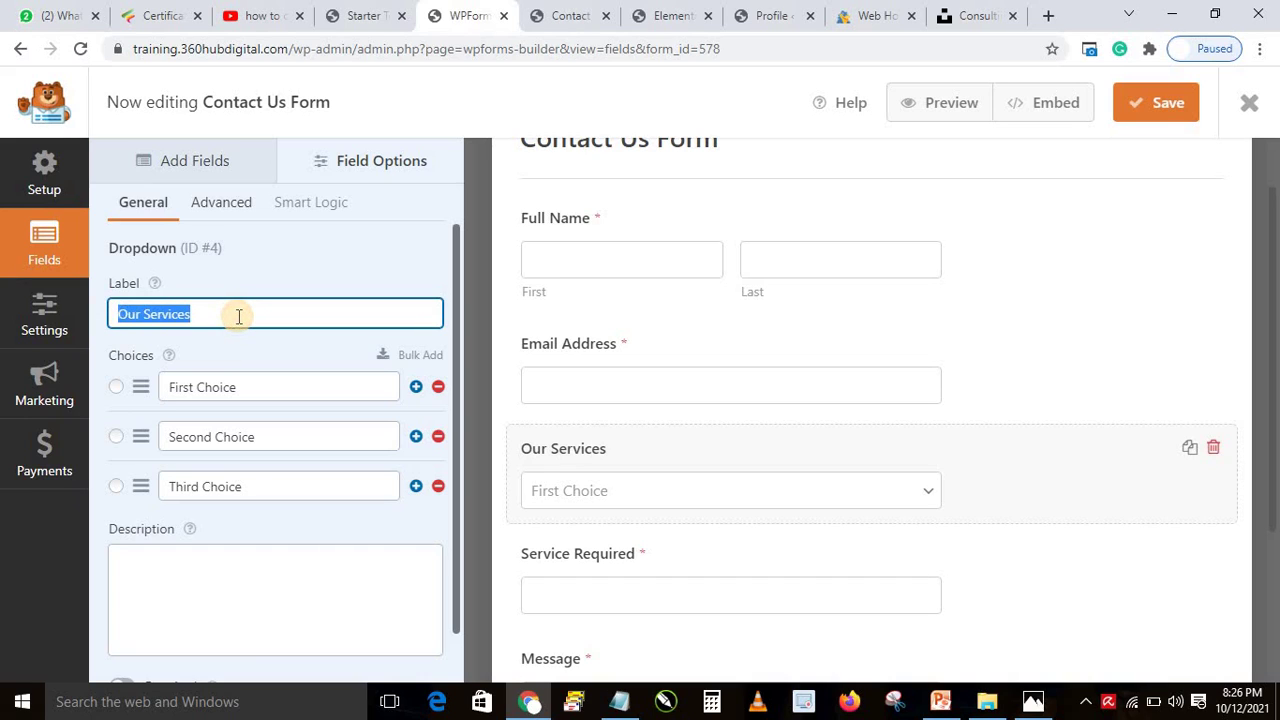
type("Ser")
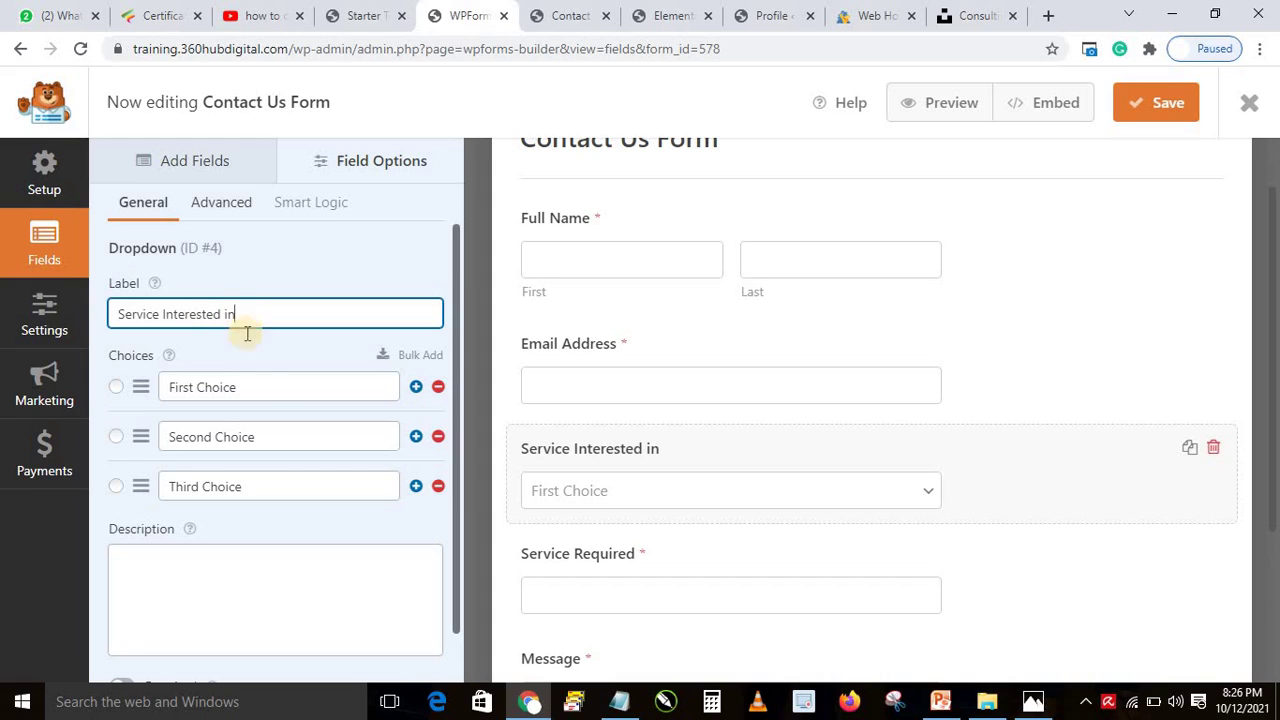
Set the "Service Interested in" dropdown's three choices to "Fitness", "Consulting" and "Drama".
triple_click(271, 383)
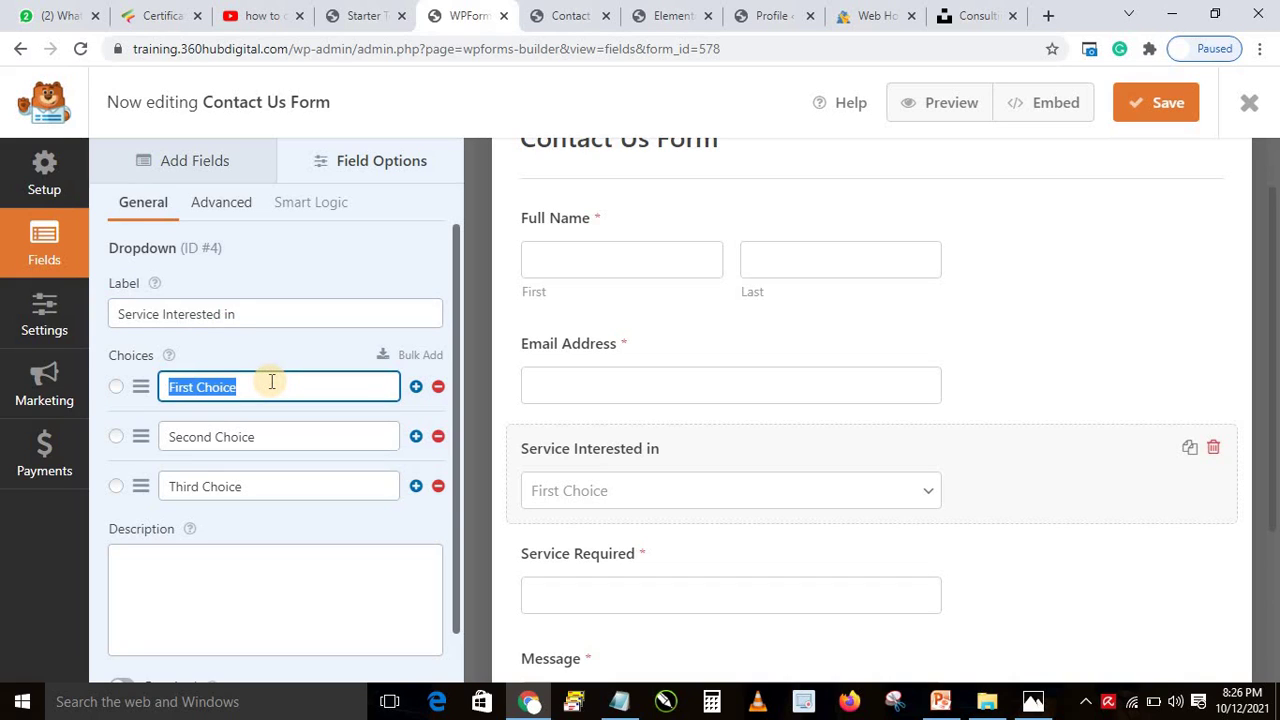
type("Fittness")
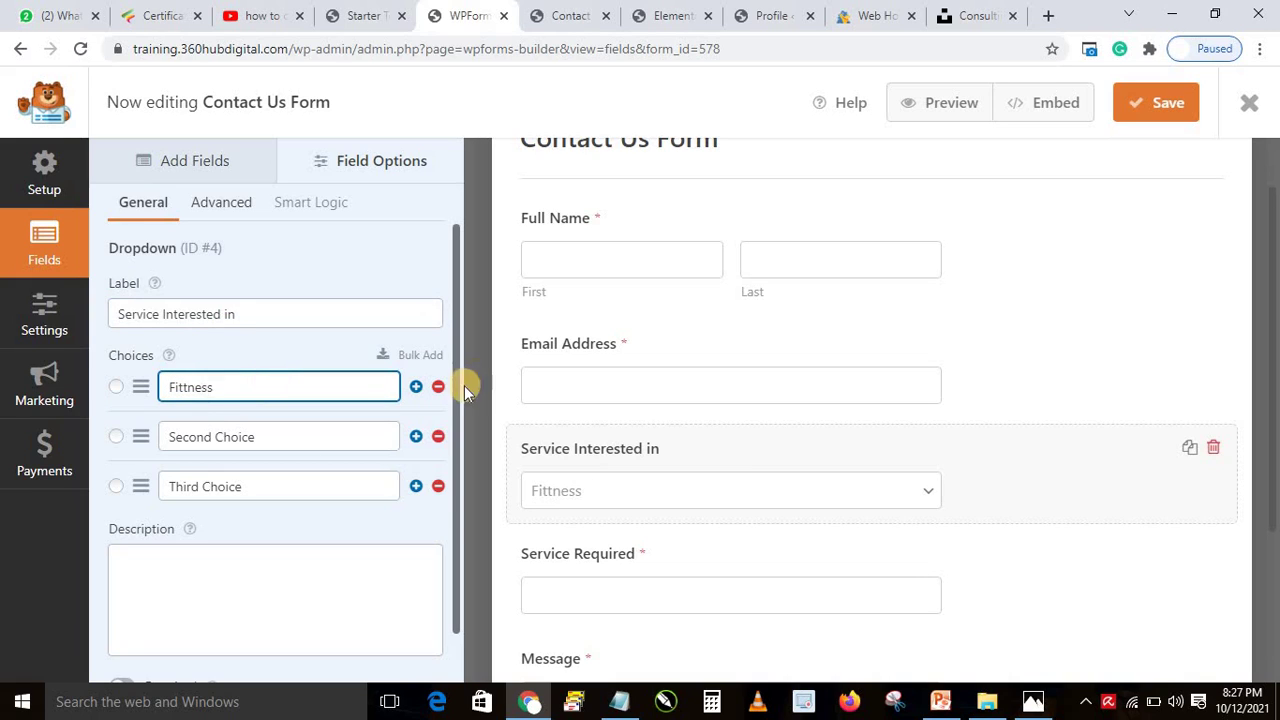
left_click(199, 441)
triple_click(200, 441)
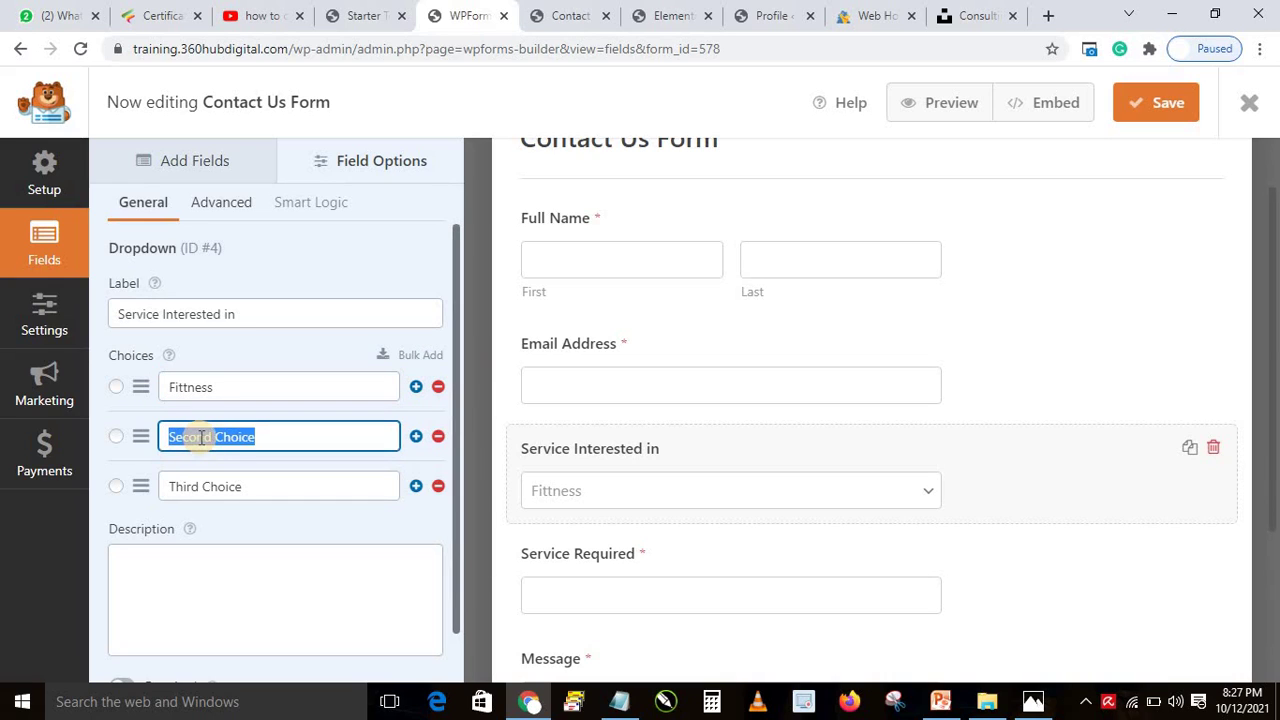
type("Consulting")
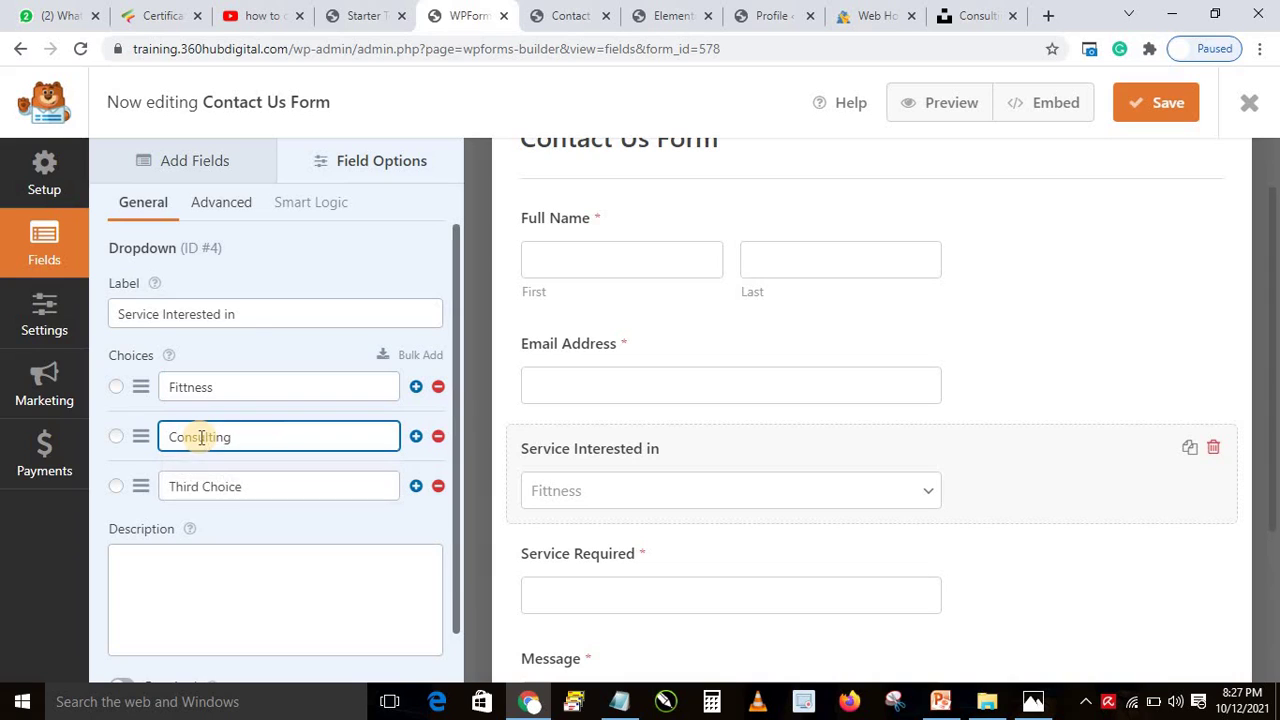
left_click(191, 388)
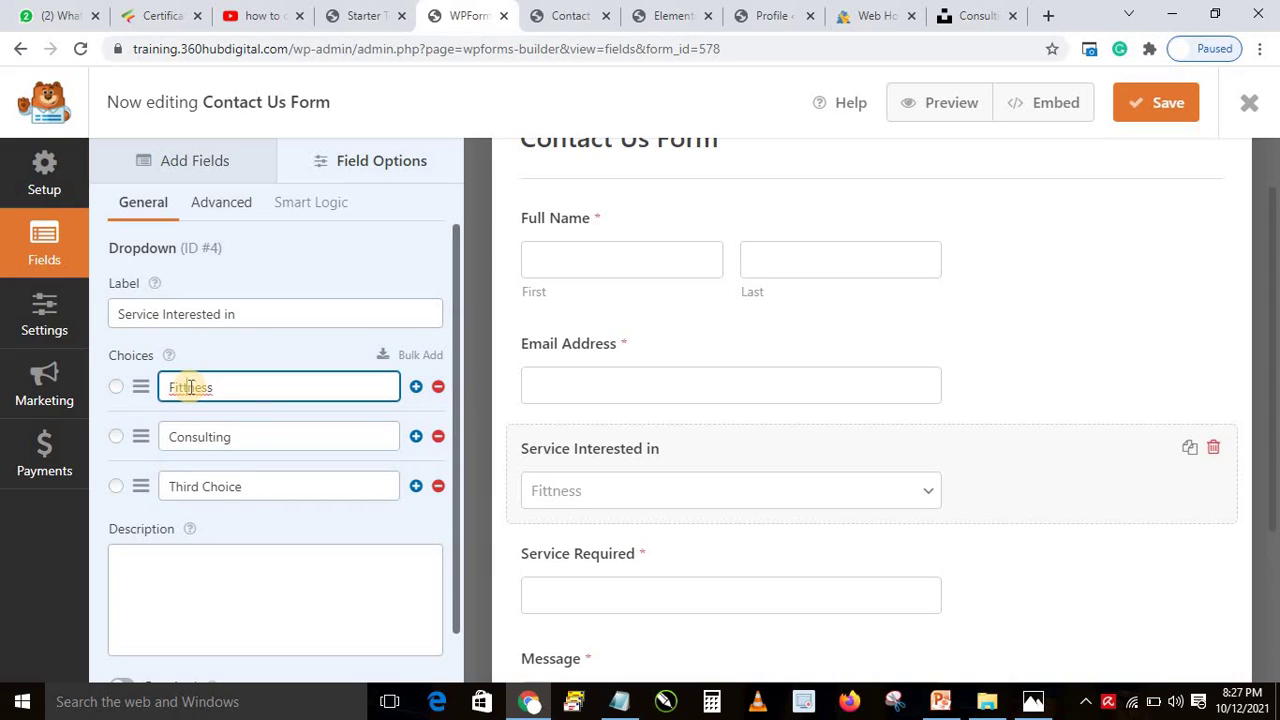
triple_click(233, 484)
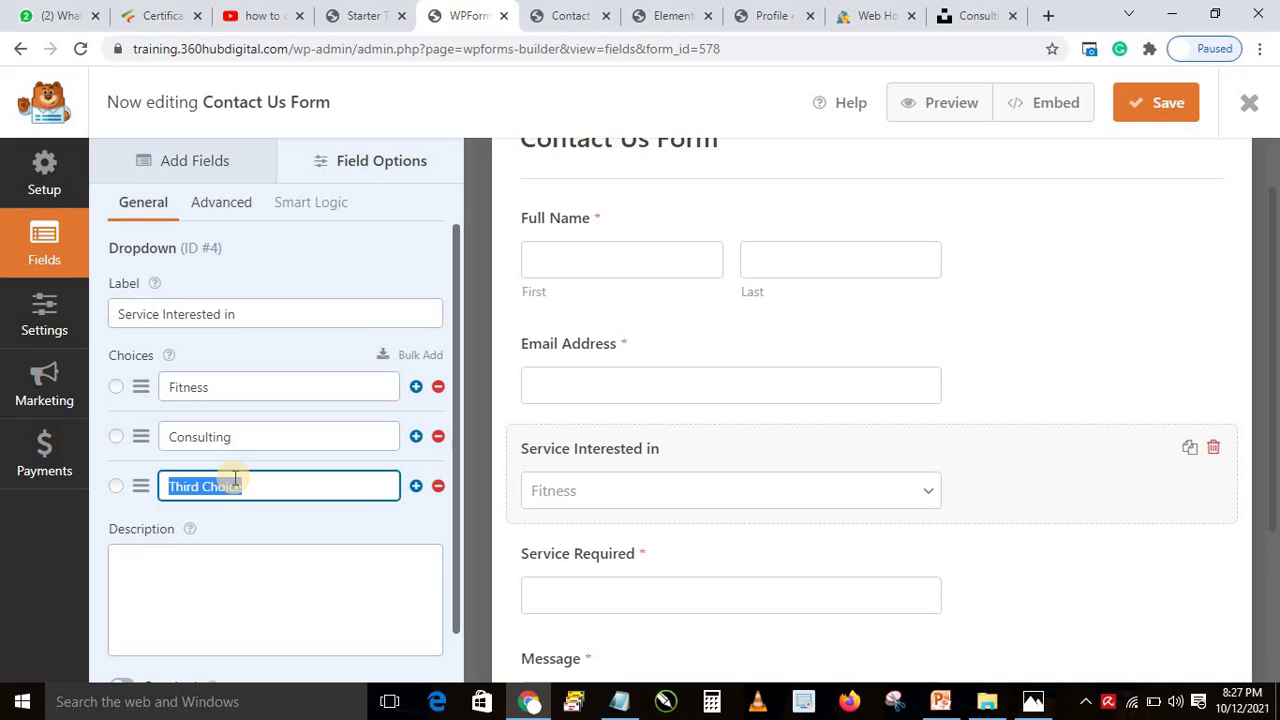
type("Drama")
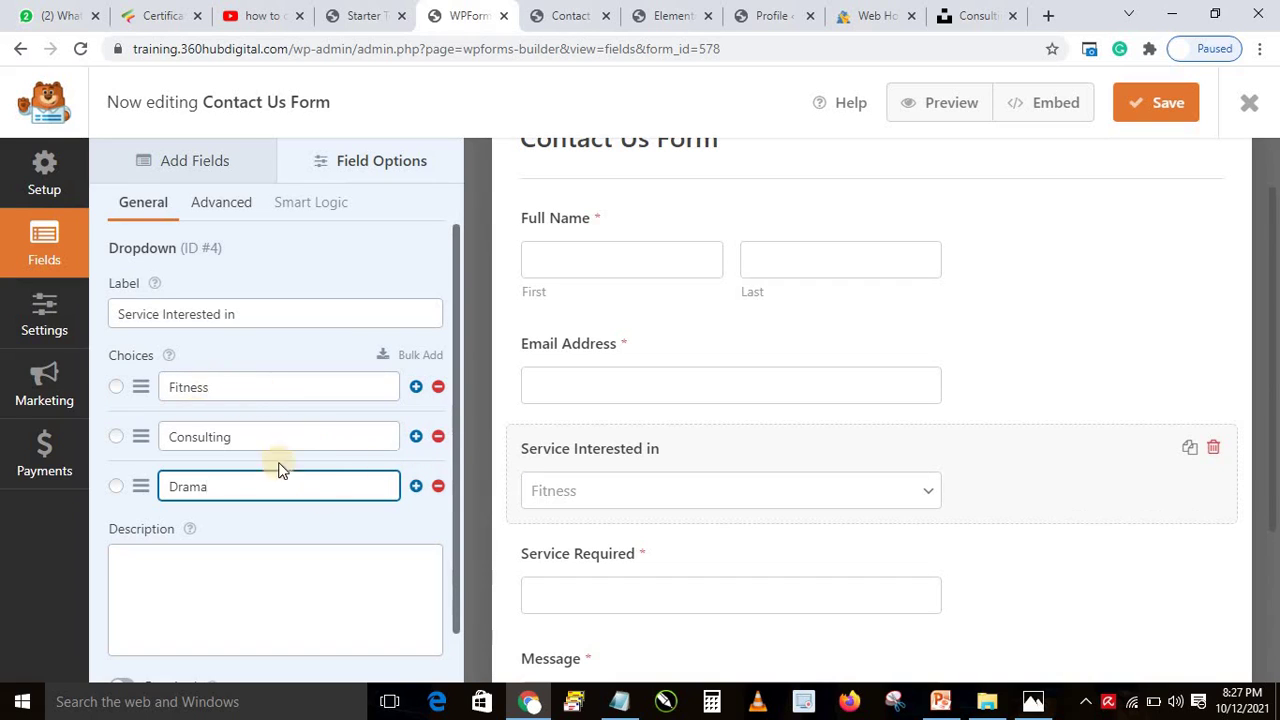
Add a fourth dropdown choice, move "Fitness" into it, set the first choice to "Select", and save the form.
left_click(416, 487)
double_click(222, 387)
key("ctrl+c")
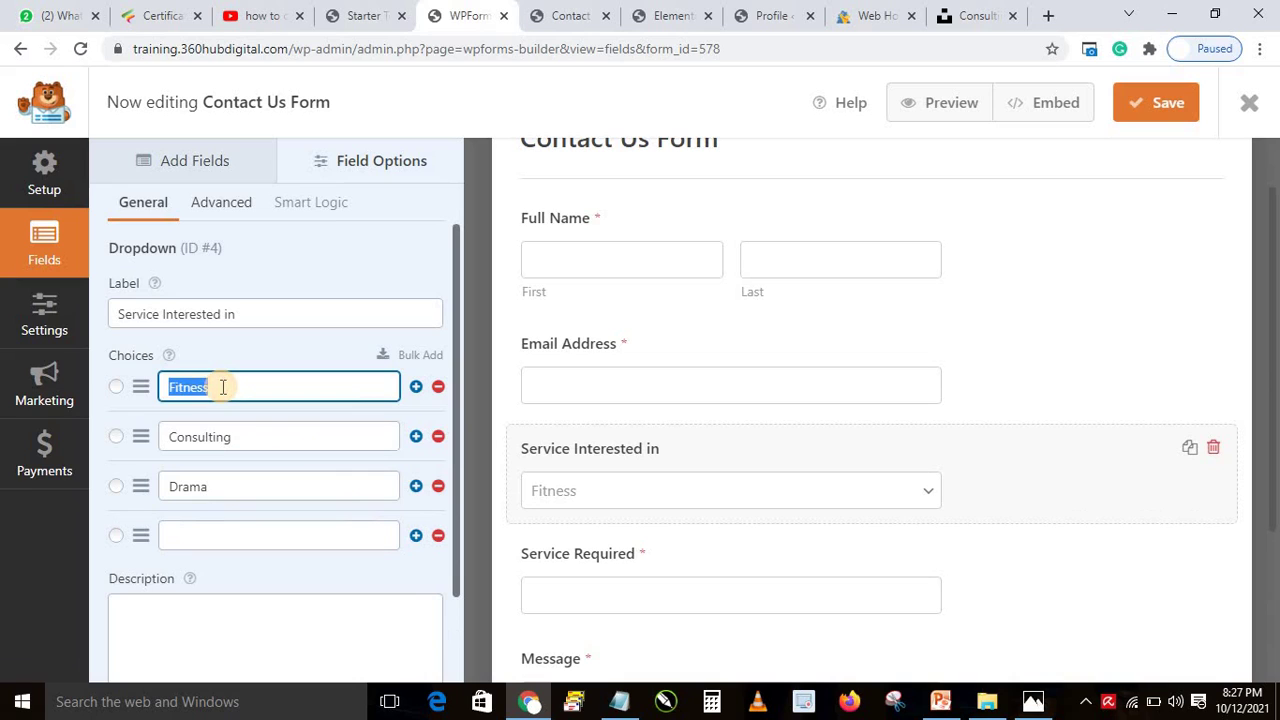
key("BackSpace")
left_click(241, 542)
key("ctrl+v")
left_click(241, 386)
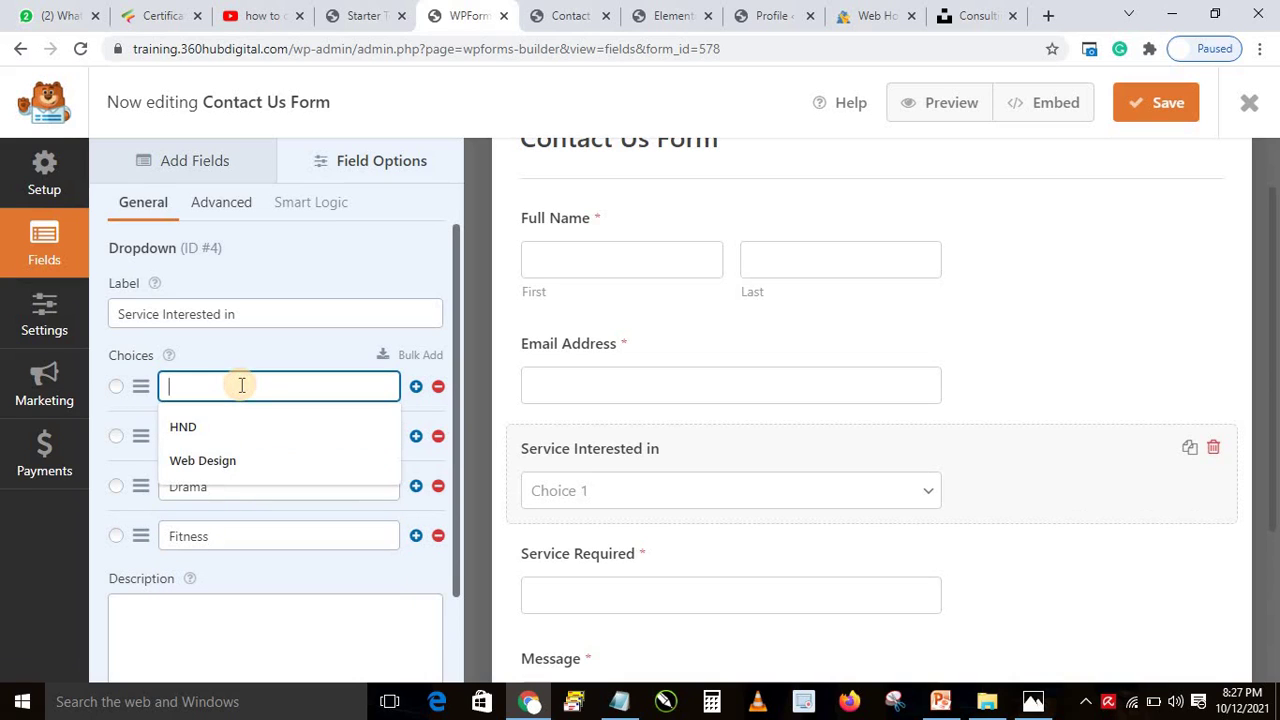
type("Select")
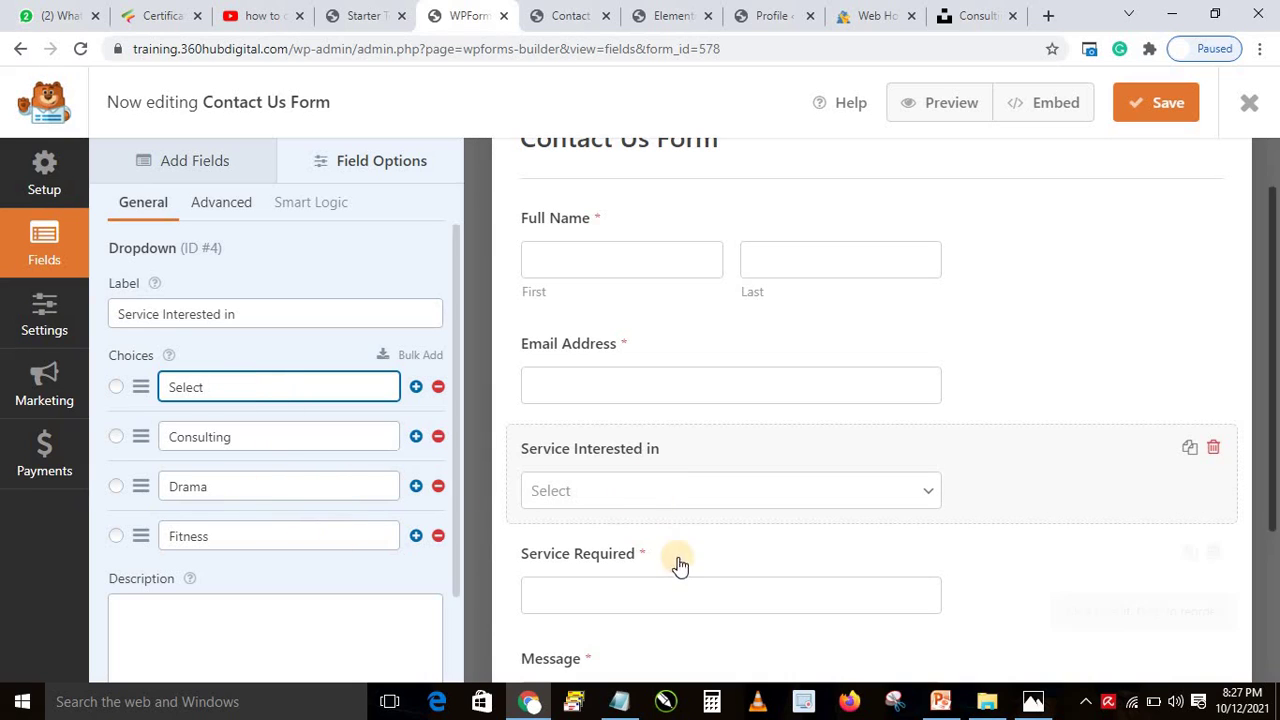
left_click(1157, 101)
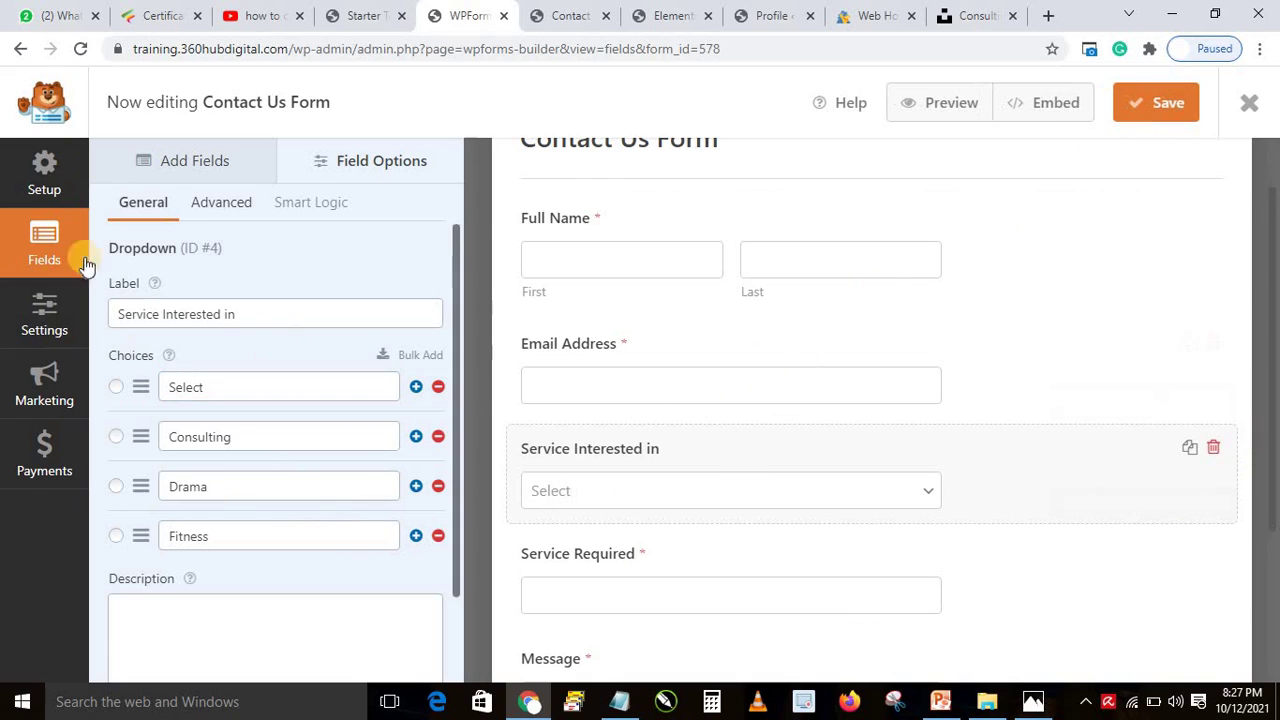
left_click(172, 163)
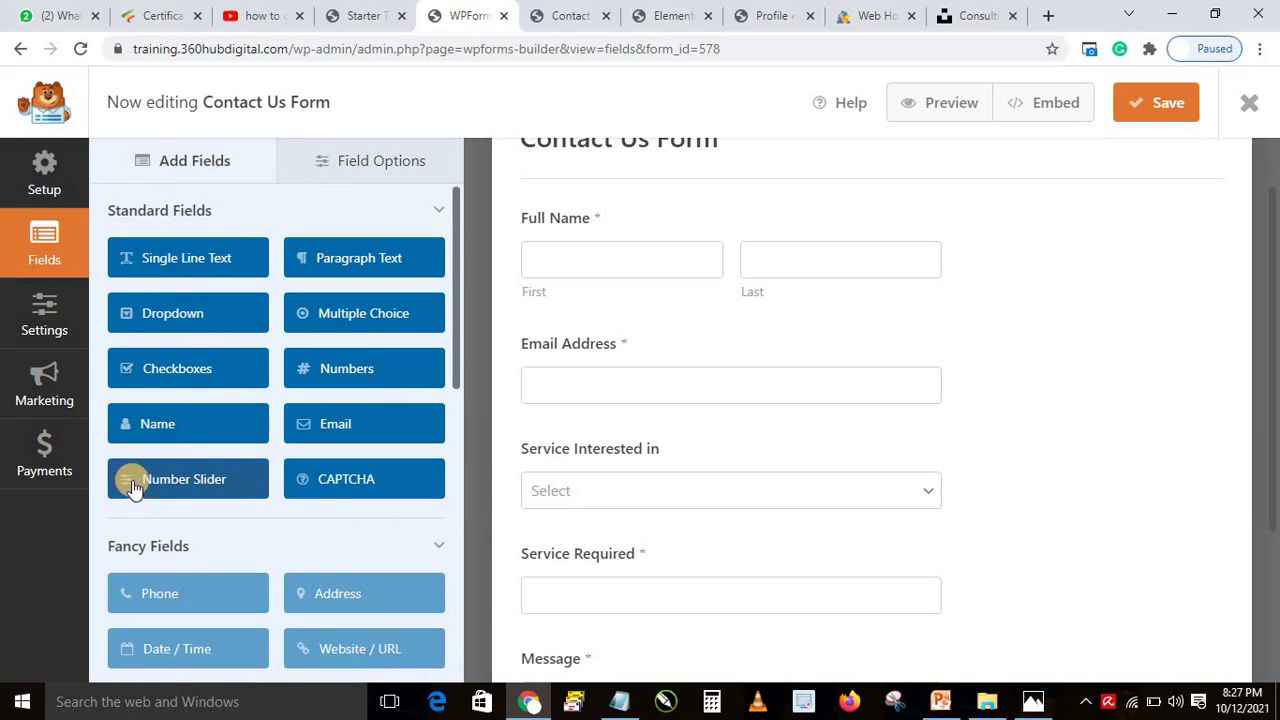
left_click_drag(152, 483, 486, 514)
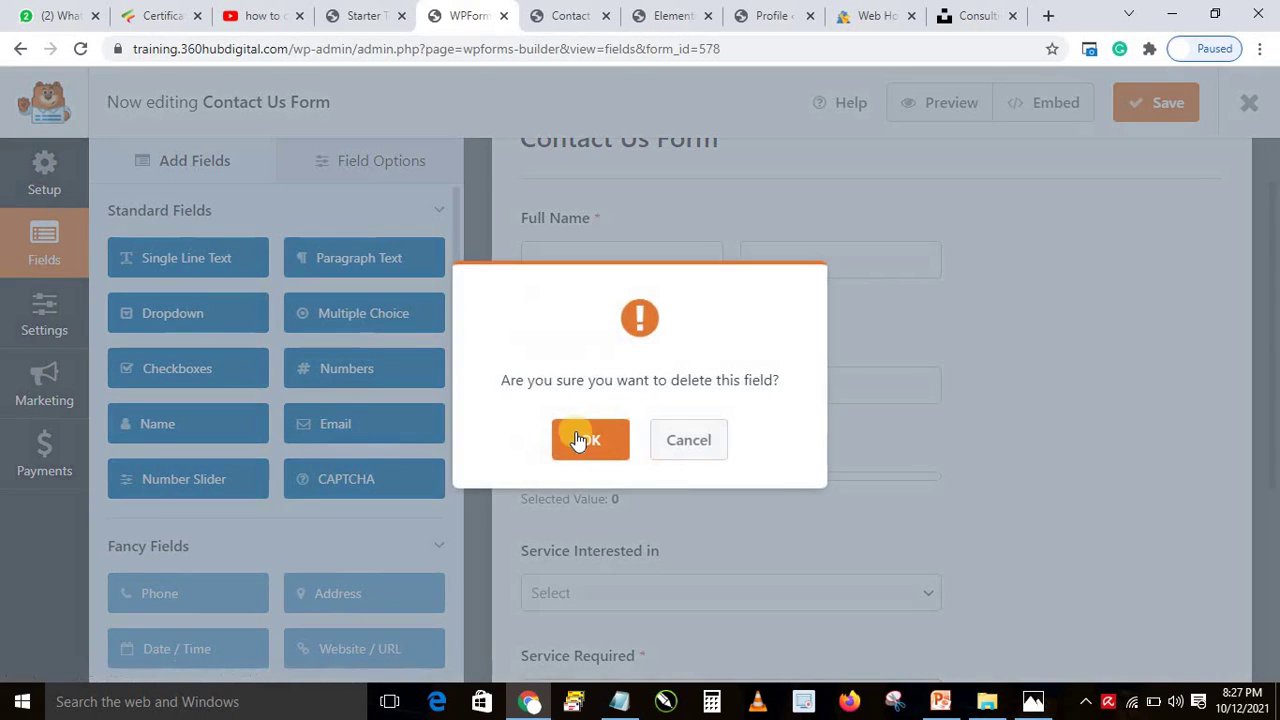
left_click(580, 437)
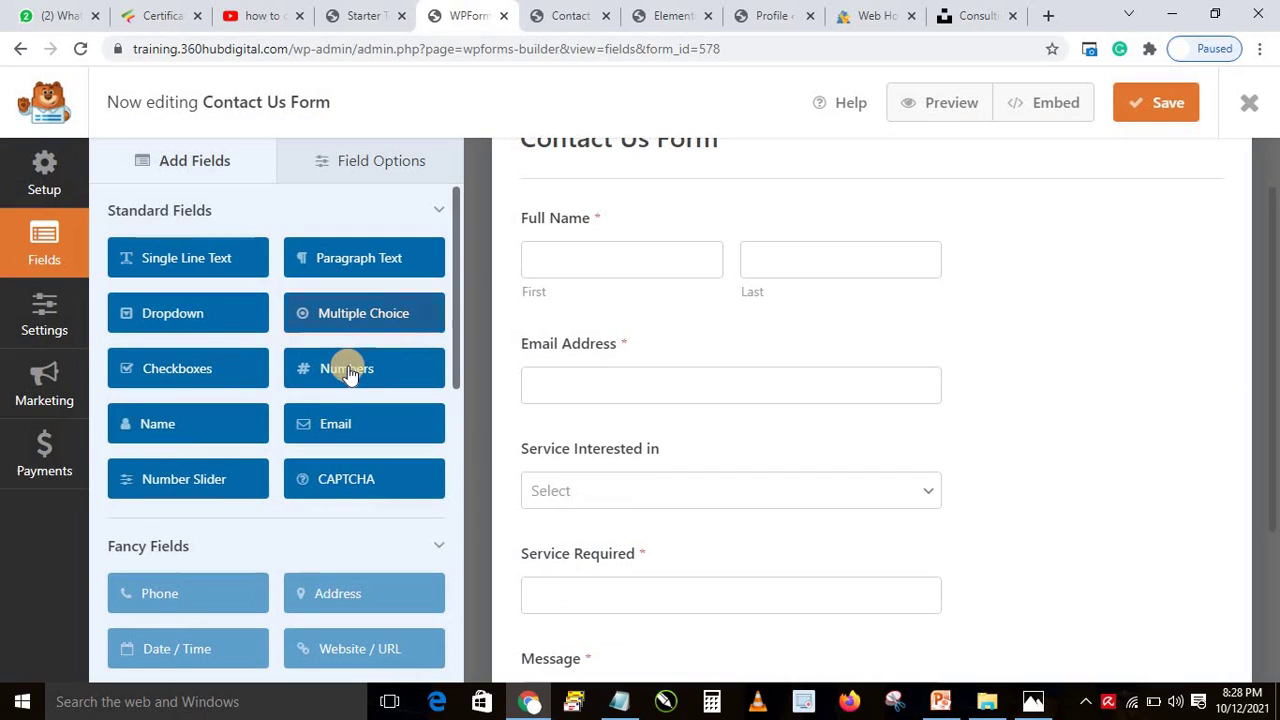
Add a Numbers field below Email Address, label it "Phone Numbers", and make it a required field.
left_click_drag(330, 371, 557, 455)
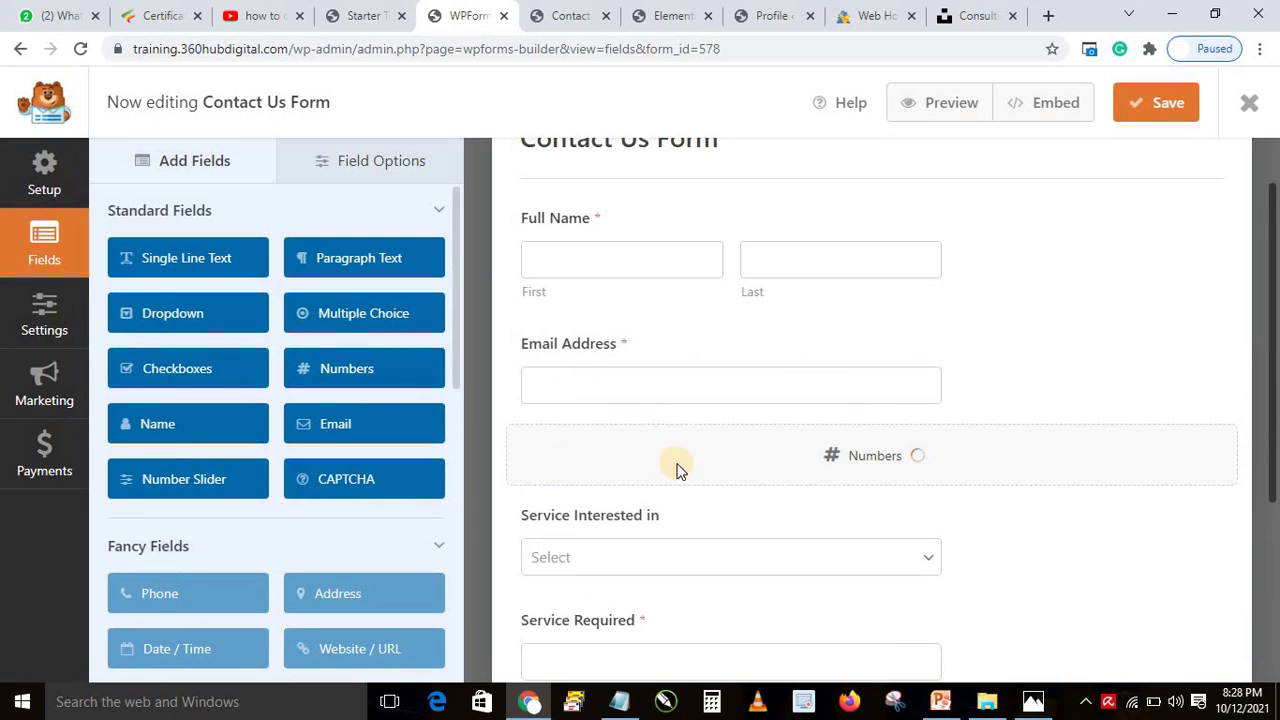
left_click(630, 457)
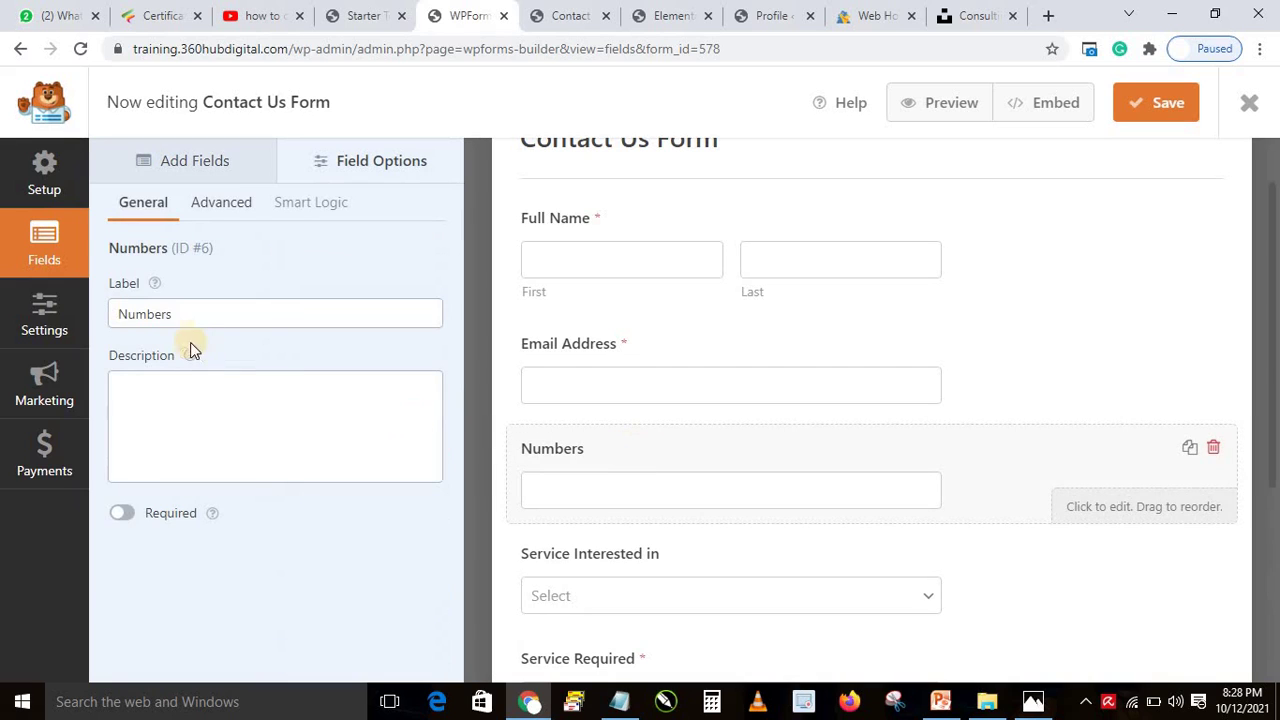
left_click(121, 316)
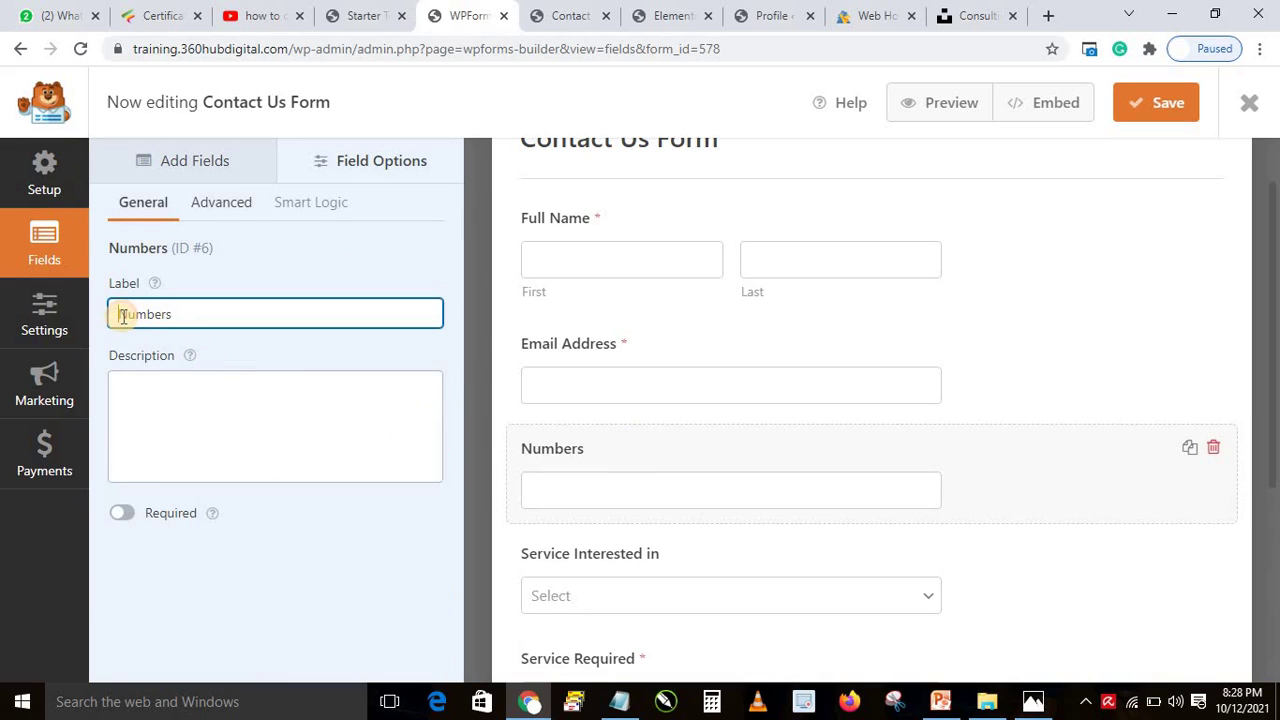
type("Phune")
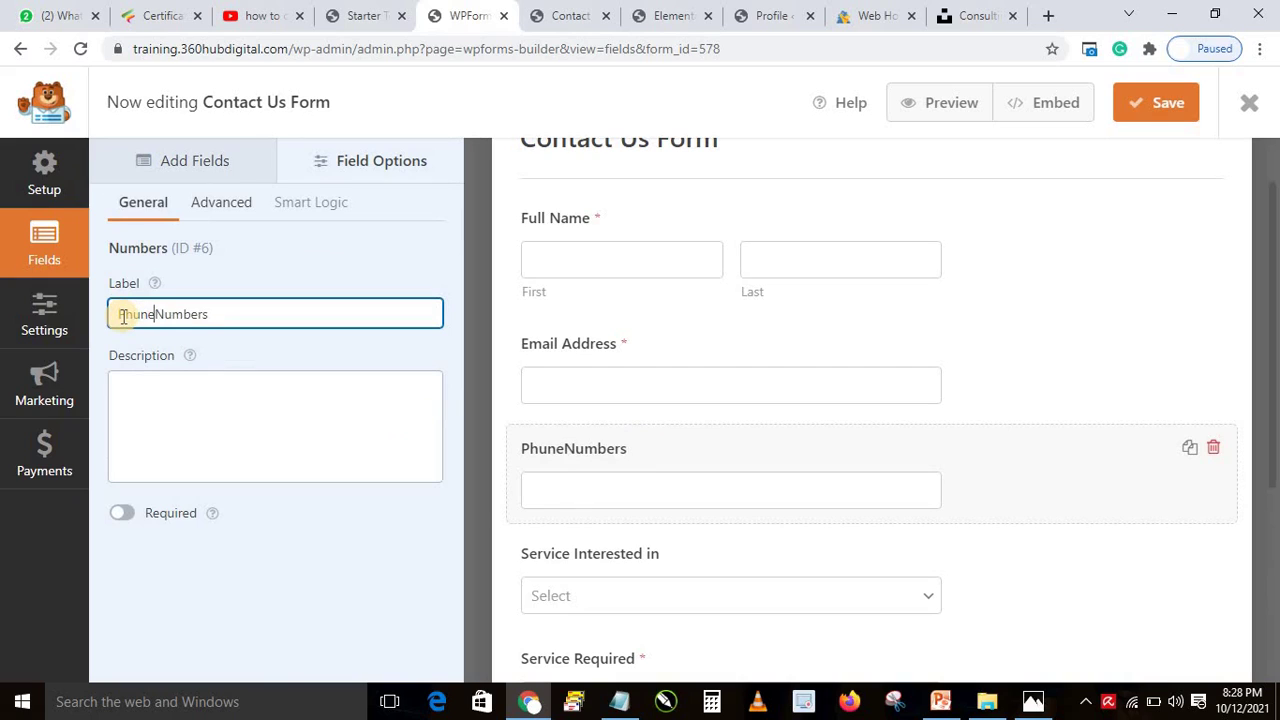
double_click(136, 314)
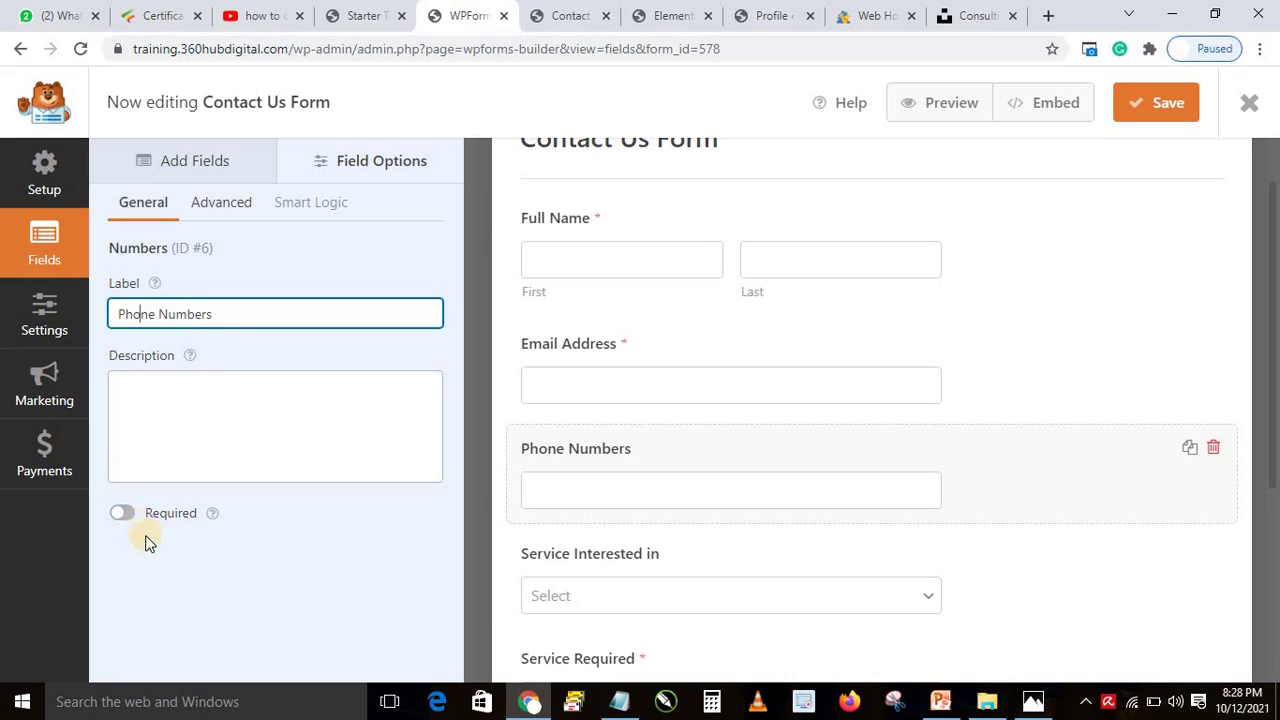
left_click(122, 514)
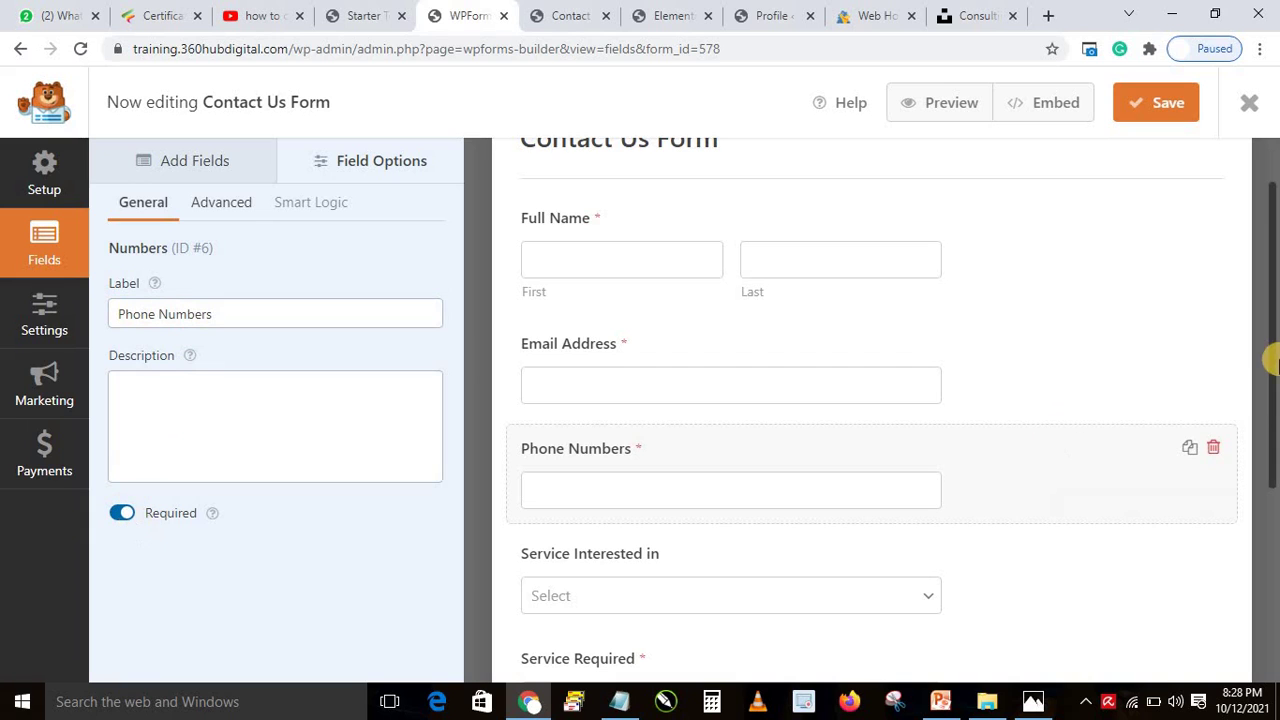
Delete the "Service Required" field from the form.
left_click_drag(1272, 340, 1266, 451)
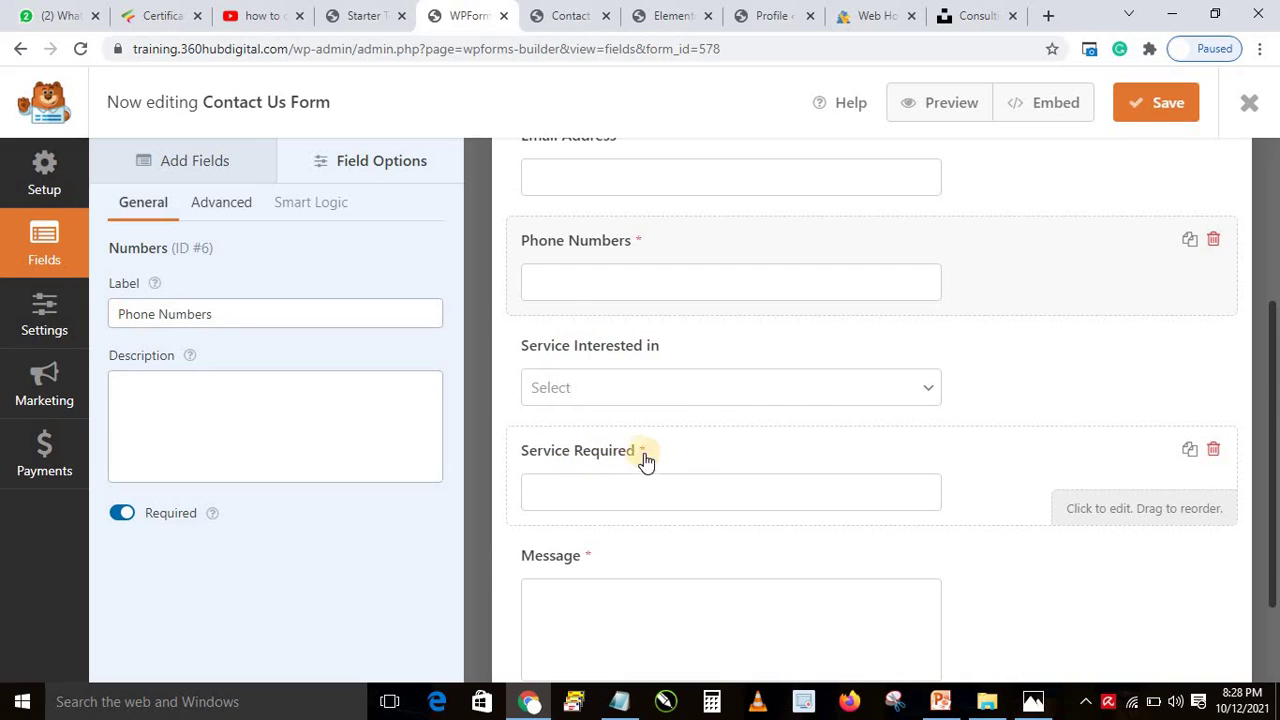
left_click(1213, 449)
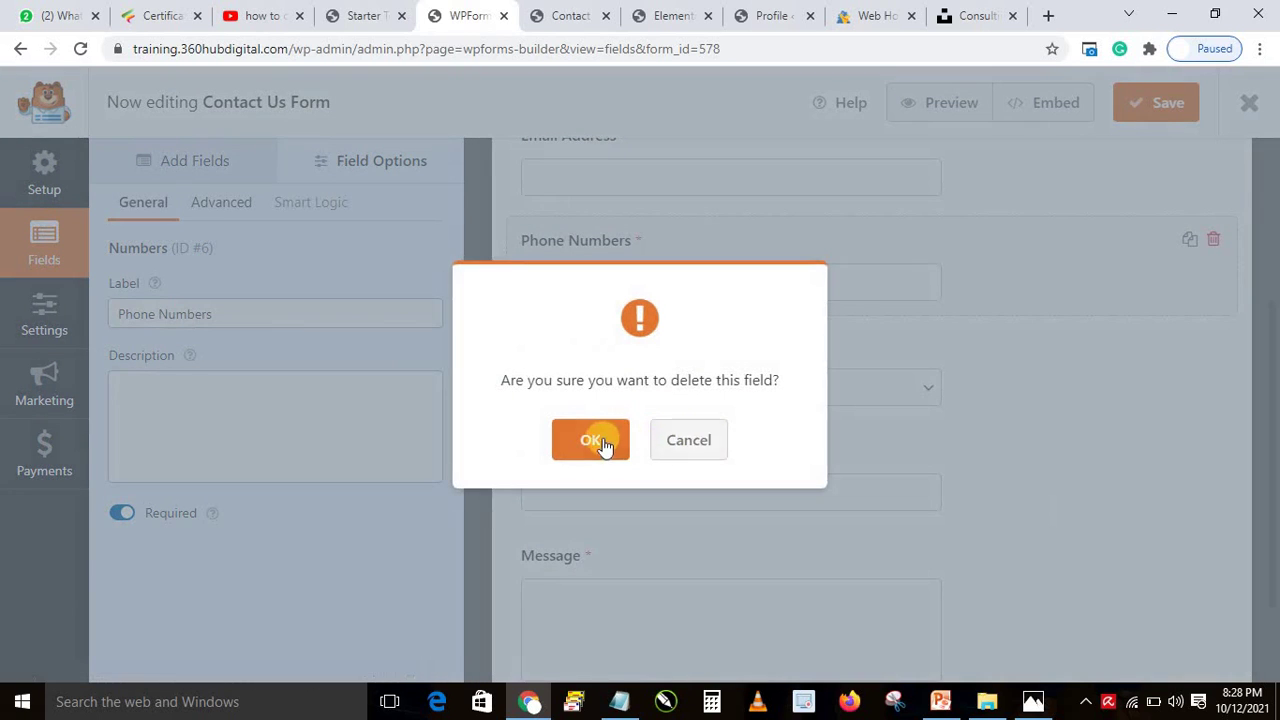
left_click(590, 448)
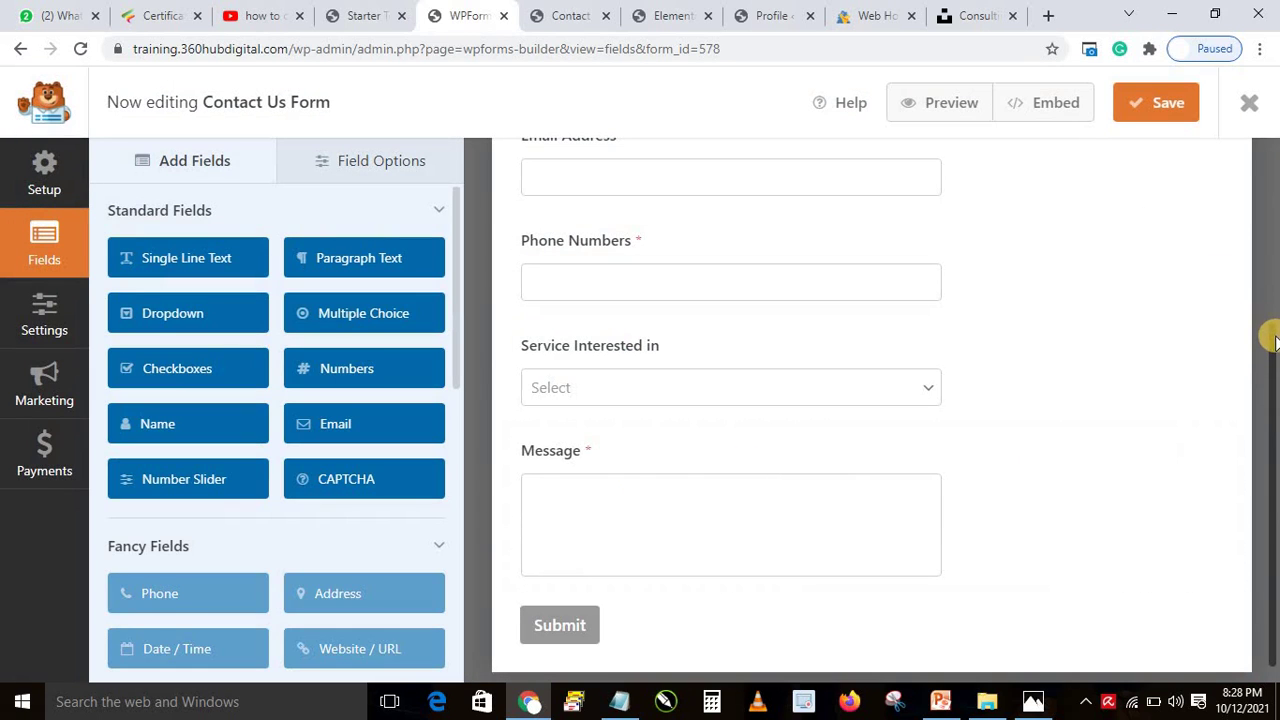
Change the form's submit button text to "Submit Now" and save the form.
left_click_drag(1274, 366, 1274, 390)
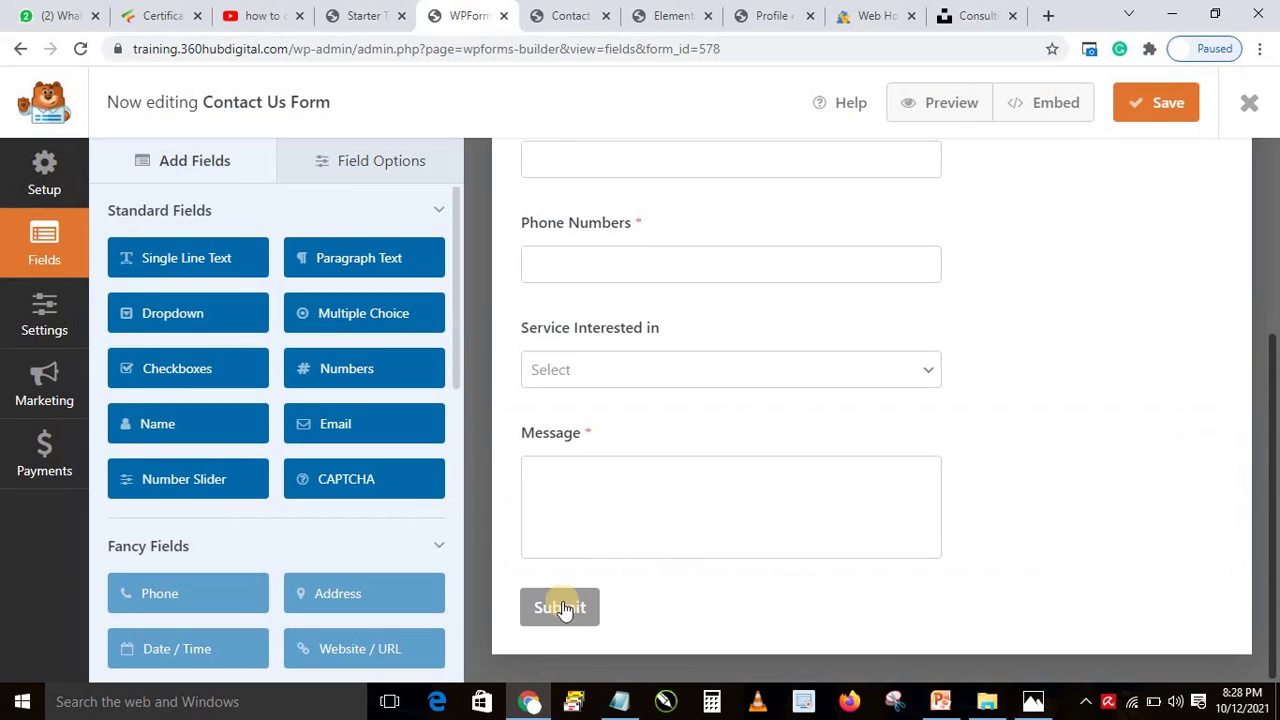
left_click(562, 610)
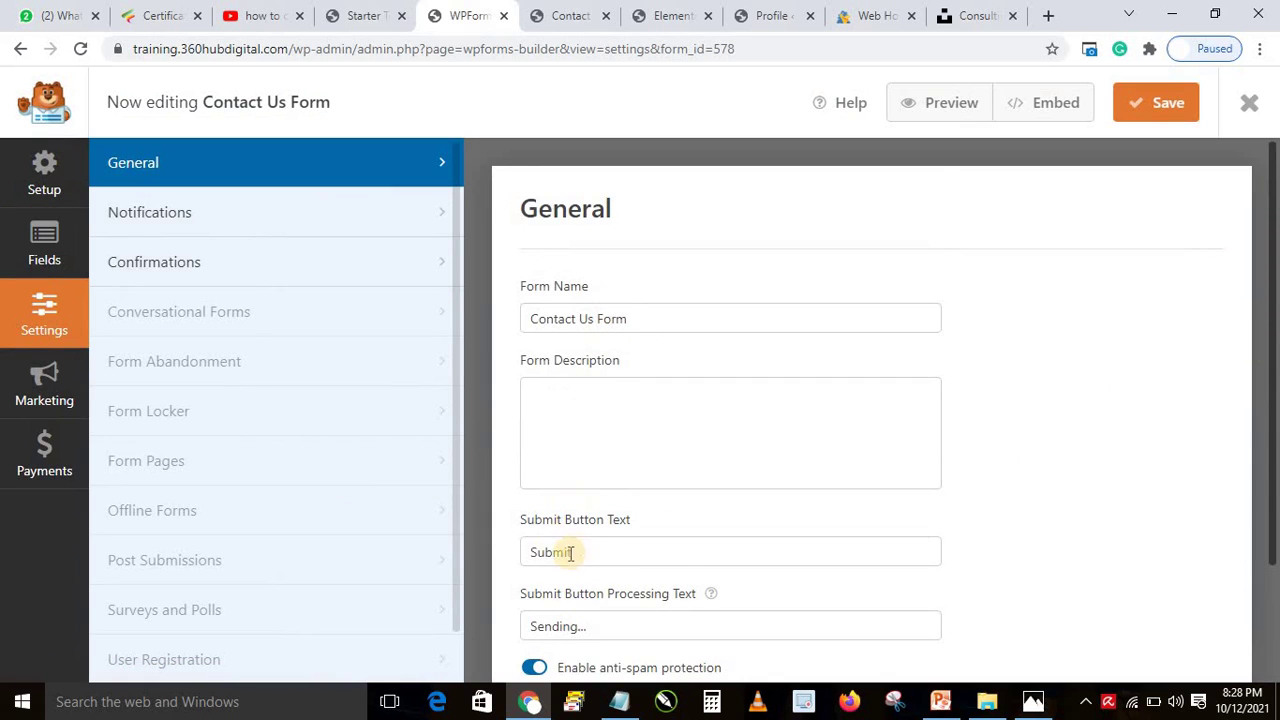
double_click(600, 544)
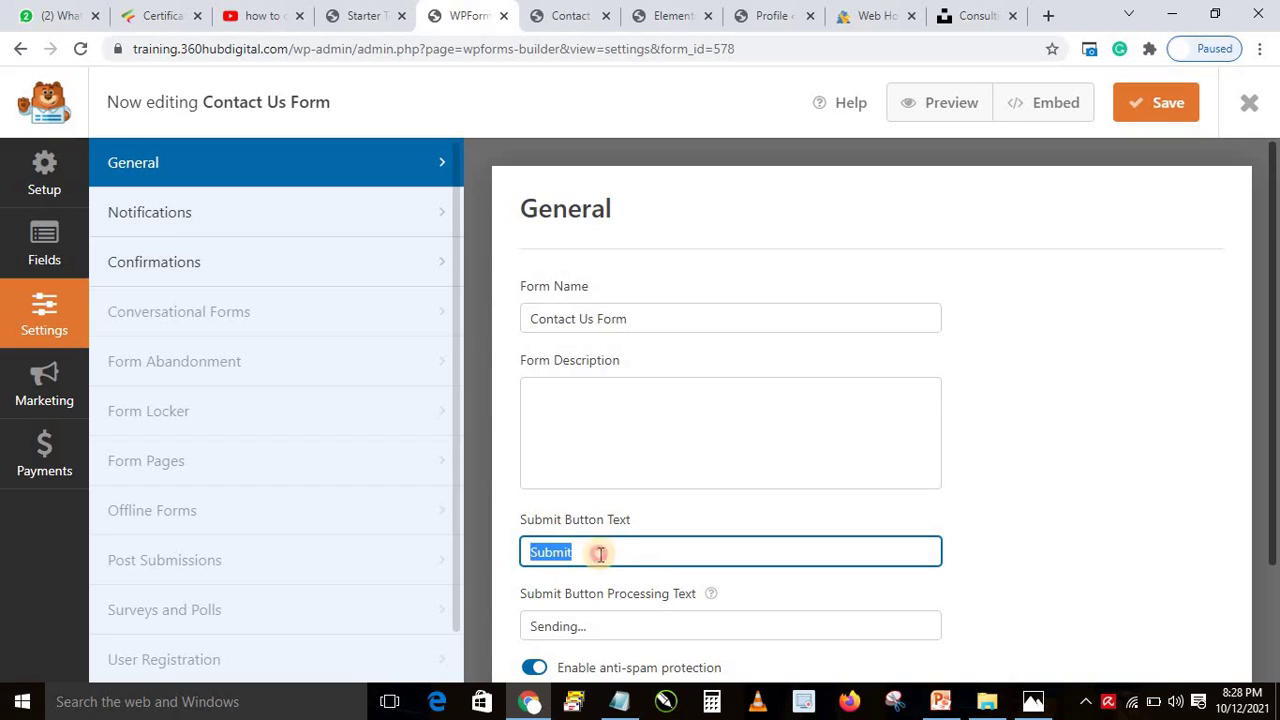
left_click(599, 553)
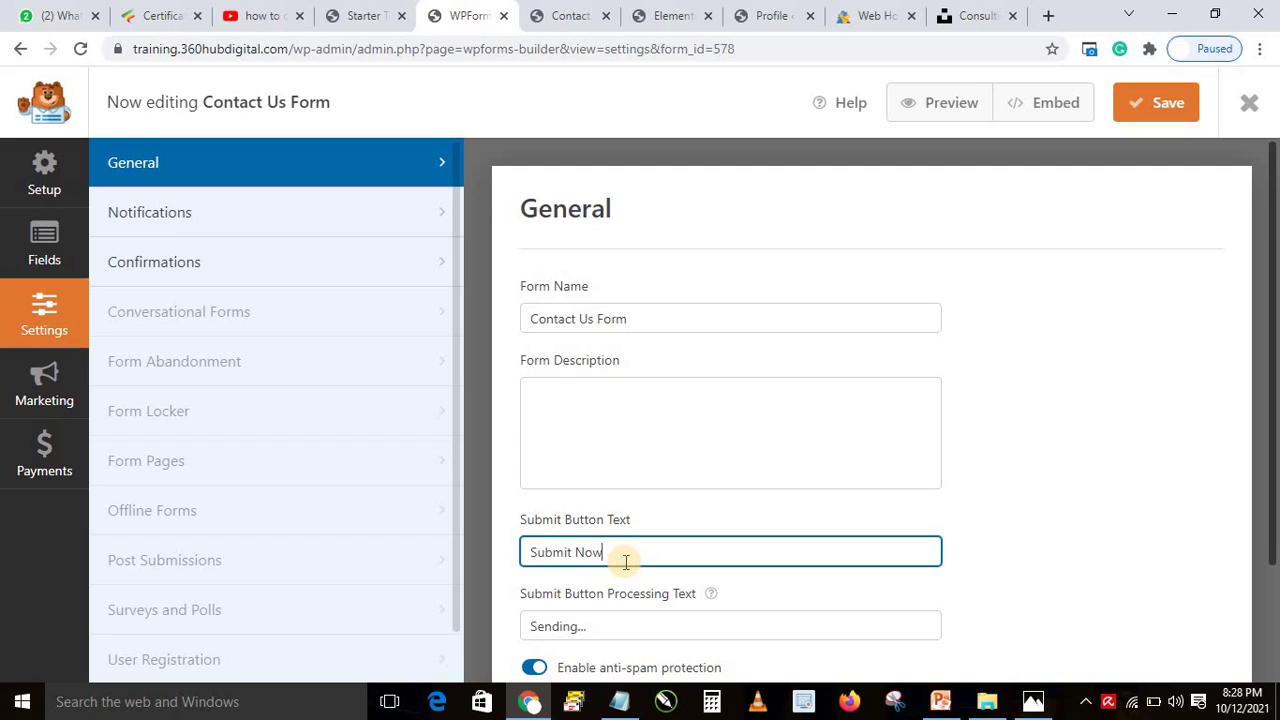
left_click(1160, 104)
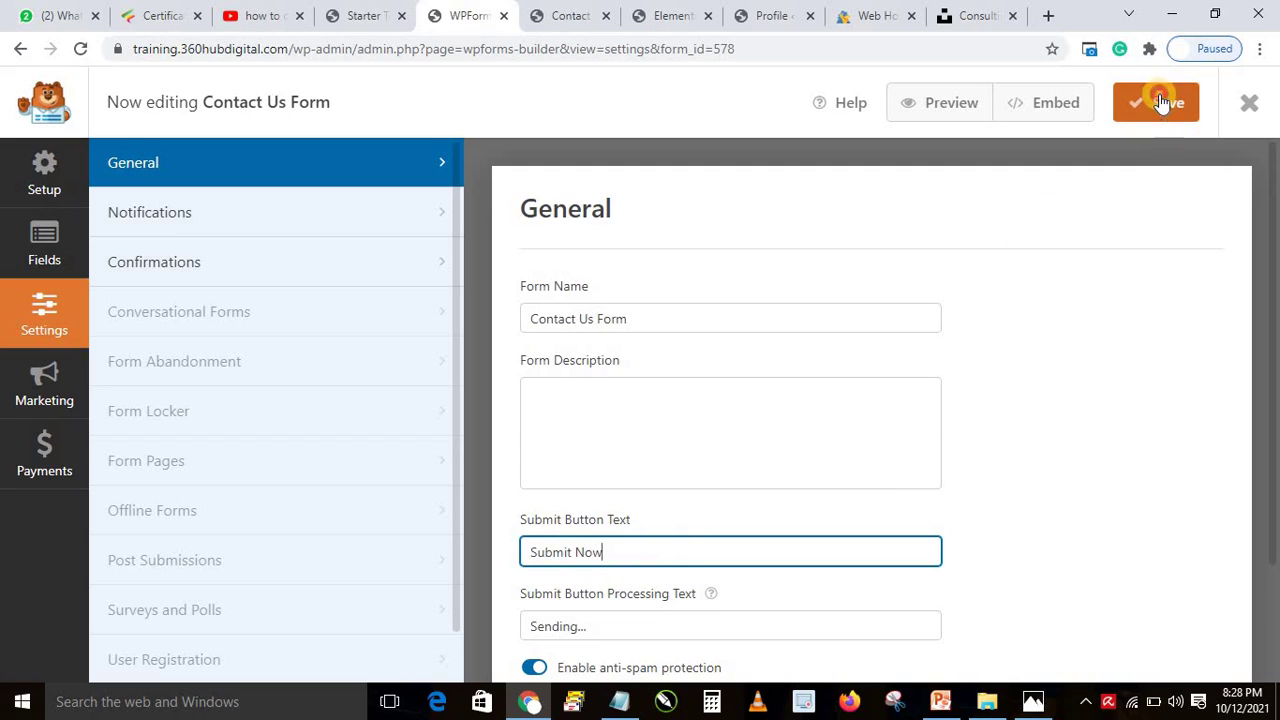
Leave the form builder and copy the Contact Us Form's shortcode, [wpforms id="578"], from the forms overview.
left_click(1250, 104)
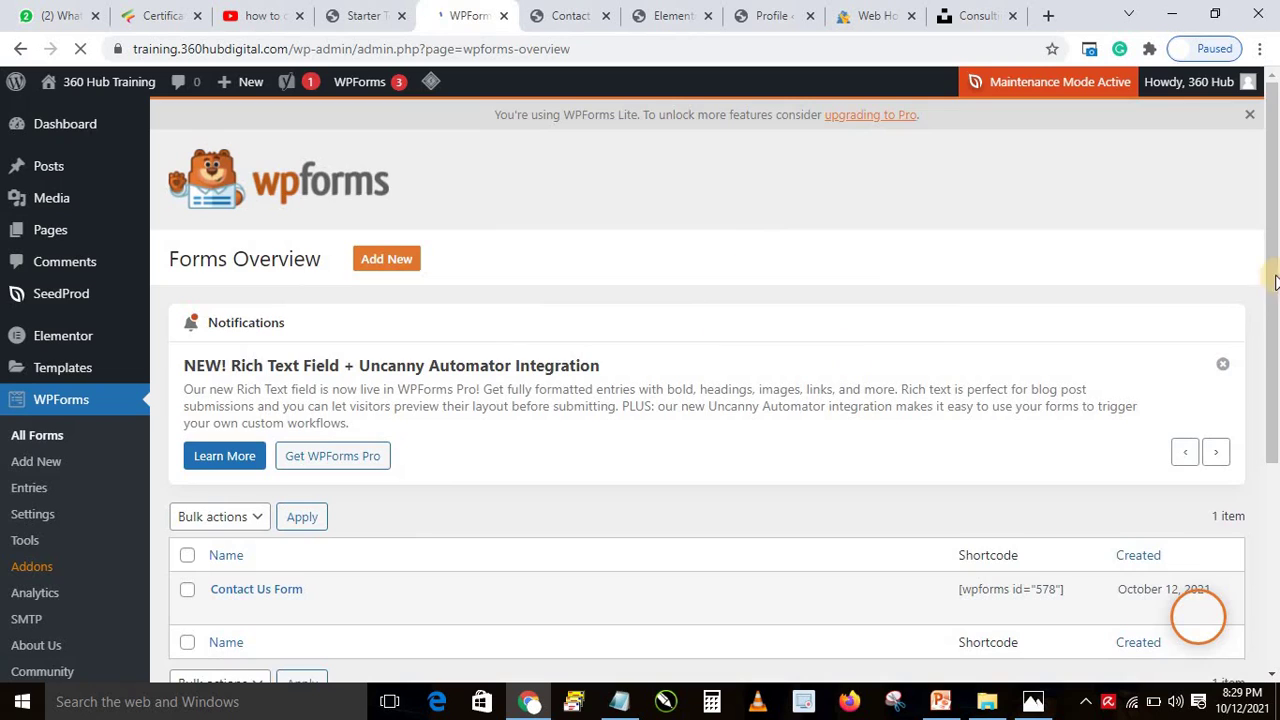
scroll(1275, 355, "down", 2)
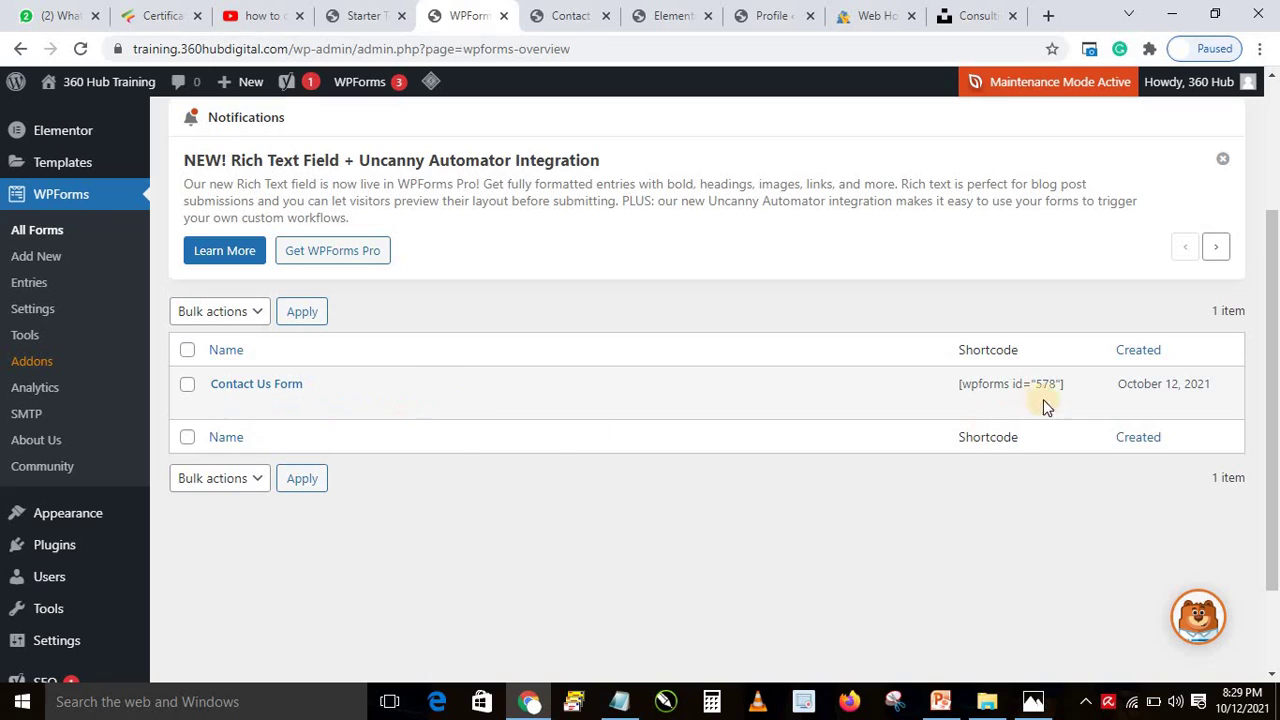
mouse_move(1080, 388)
left_mouse_down()
mouse_move(954, 386)
mouse_move(1070, 383)
left_mouse_up()
right_click(993, 385)
left_click(957, 382)
right_click(990, 388)
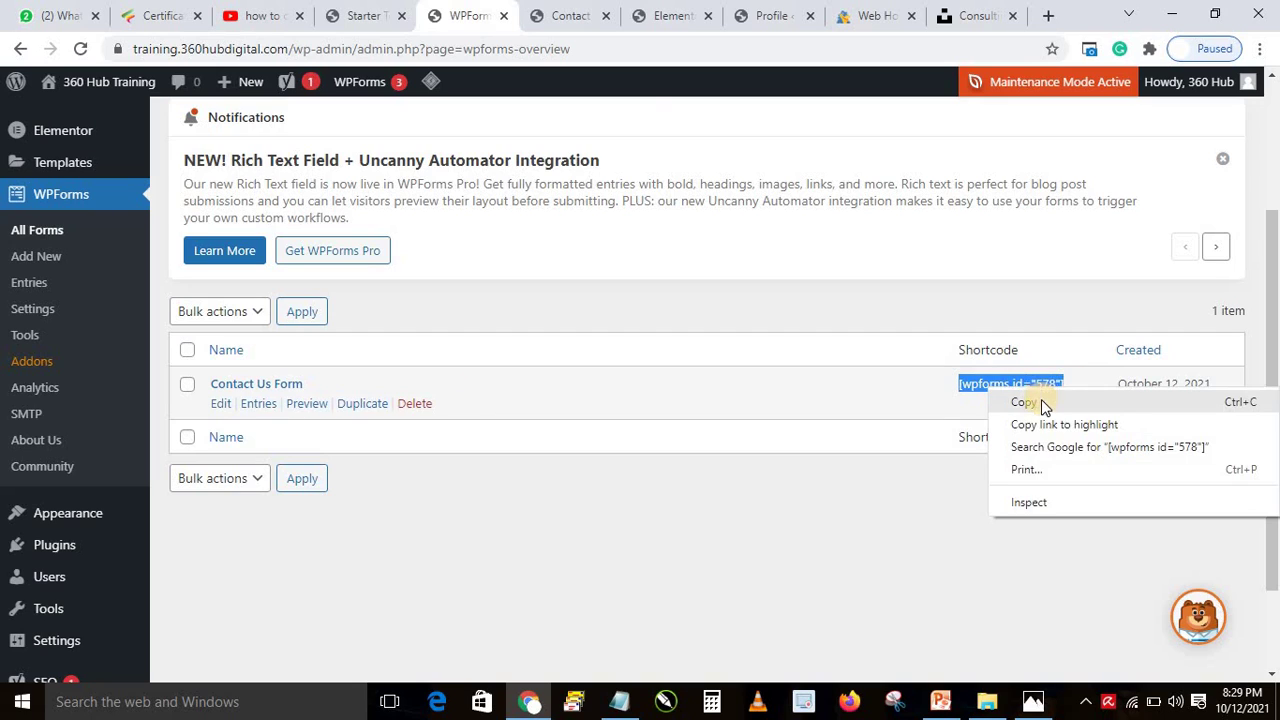
left_click(1027, 400)
Return to the live Contact page and open it for editing with Elementor.
left_click(560, 12)
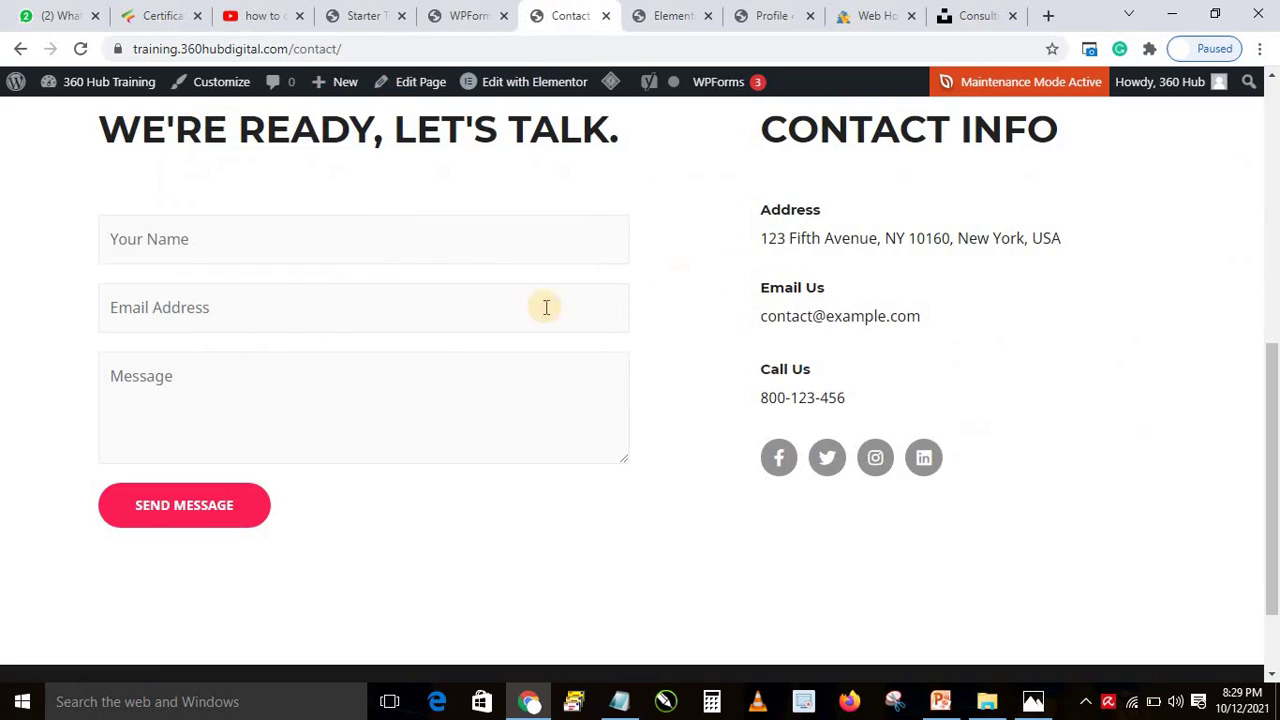
left_click(530, 85)
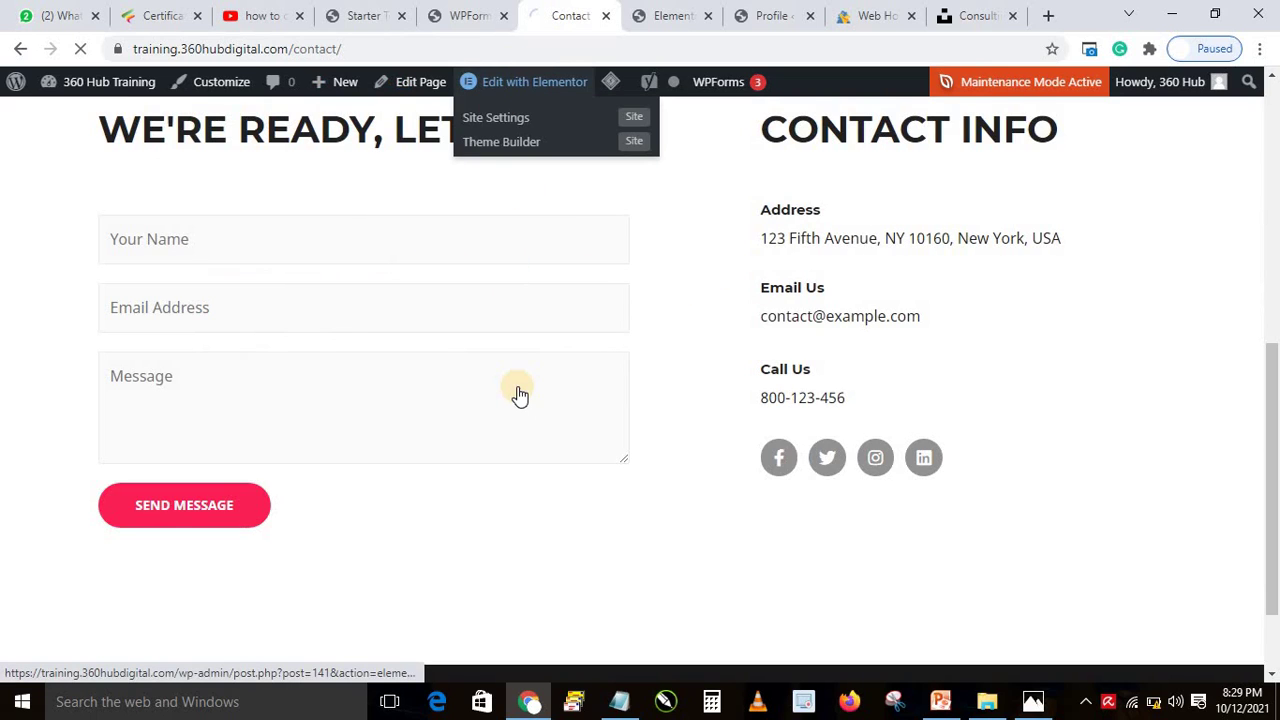